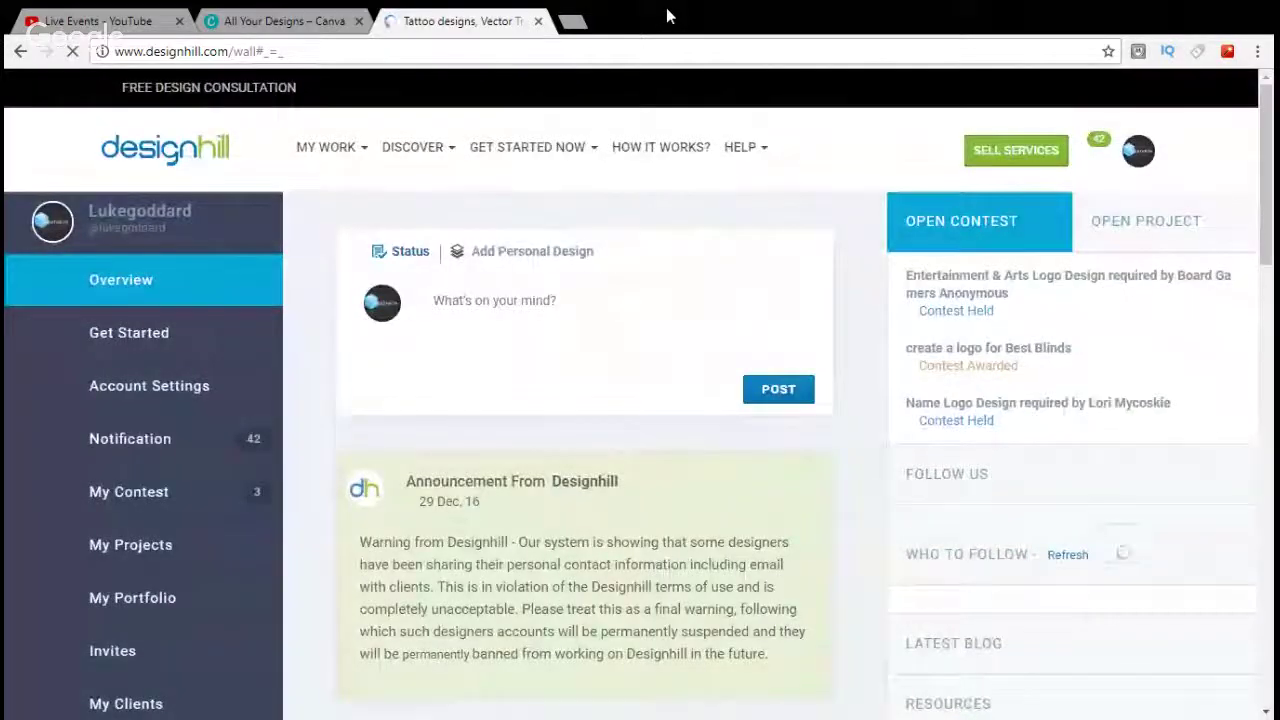
Go to Browse Contests and list only the open Logo Design contests.
{"action": "left_click", "coordinate": [553, 150]}
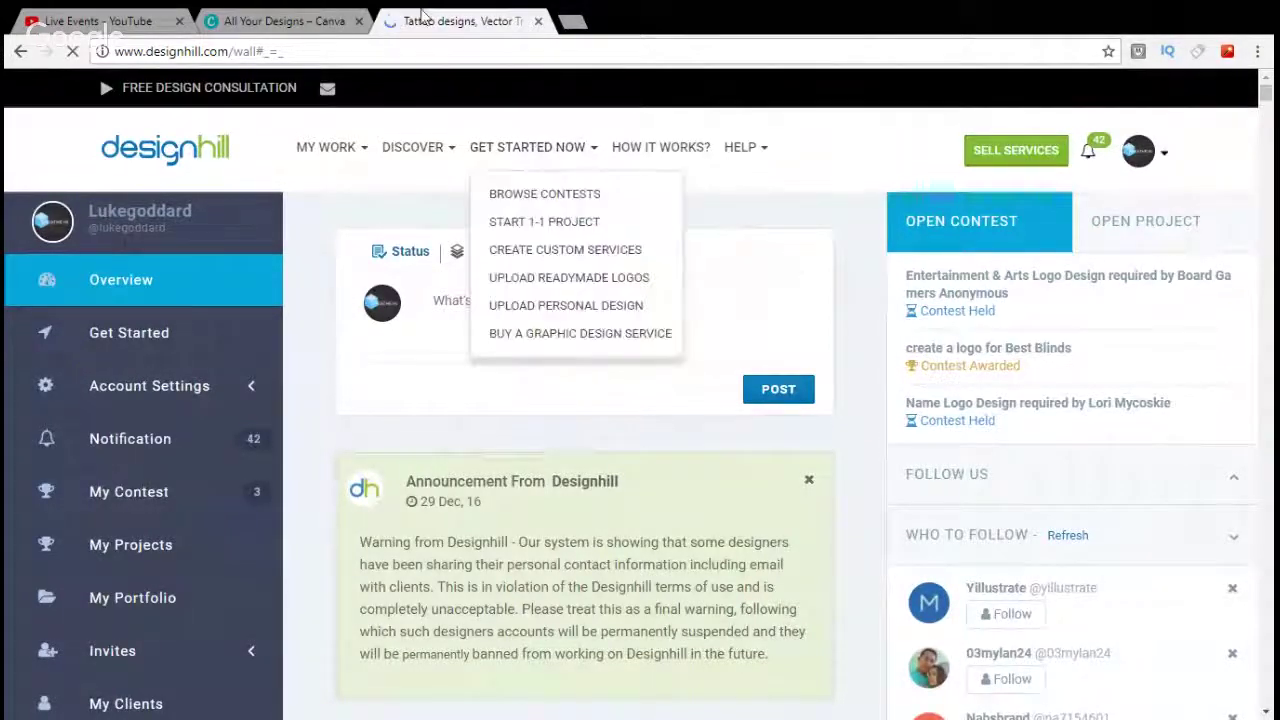
{"action": "left_click", "coordinate": [560, 194]}
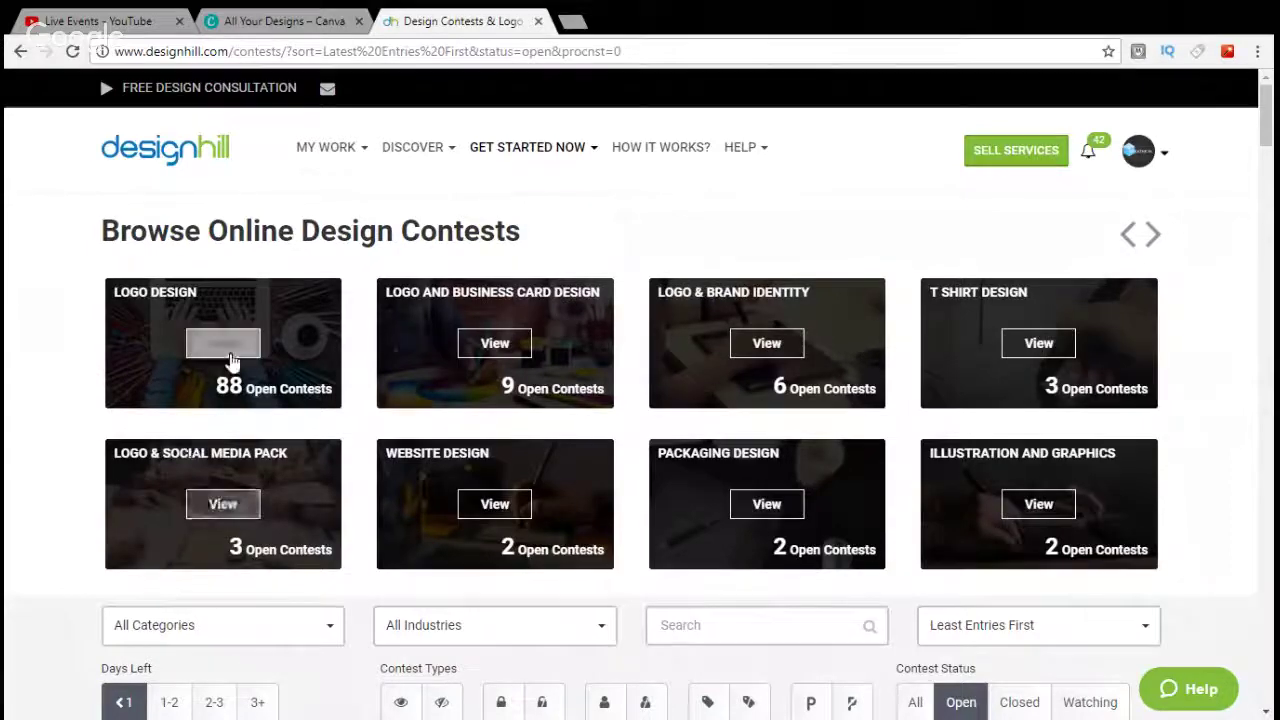
{"action": "left_click", "coordinate": [223, 344]}
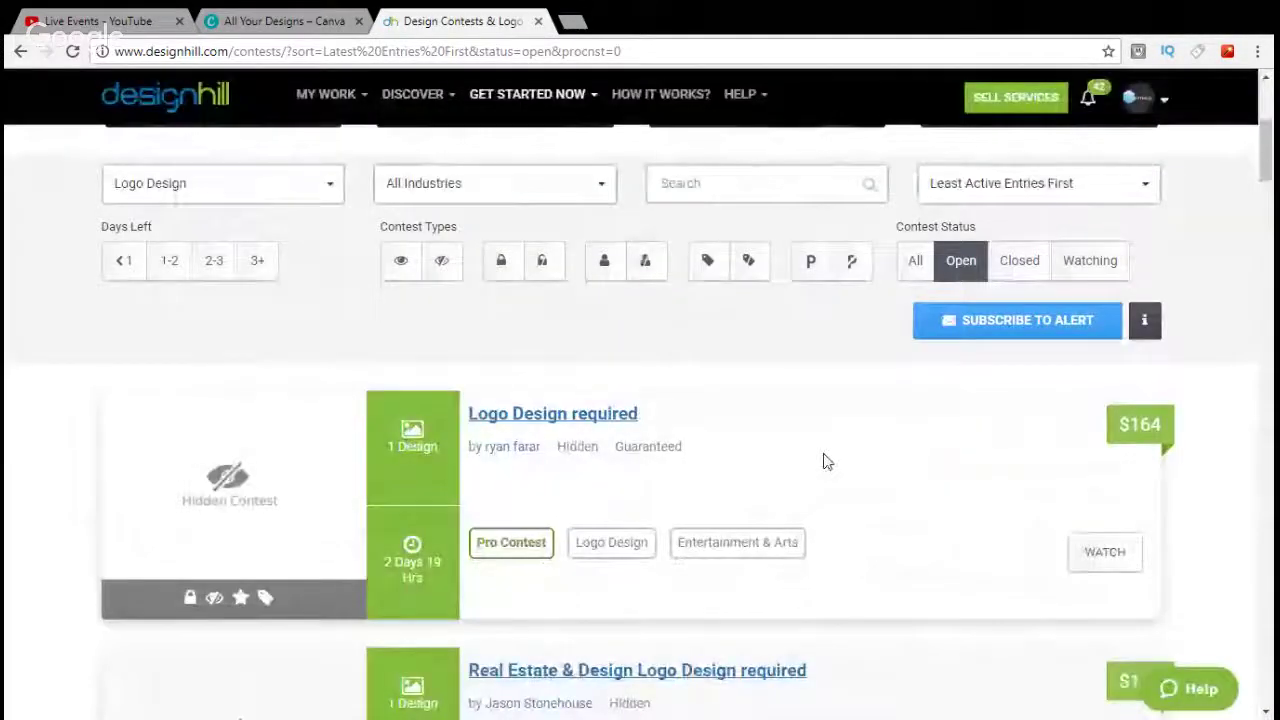
Scroll through the logo contest list down to the pagination.
{"action": "scroll", "coordinate": [956, 446], "scroll_direction": "down", "scroll_amount": 3}
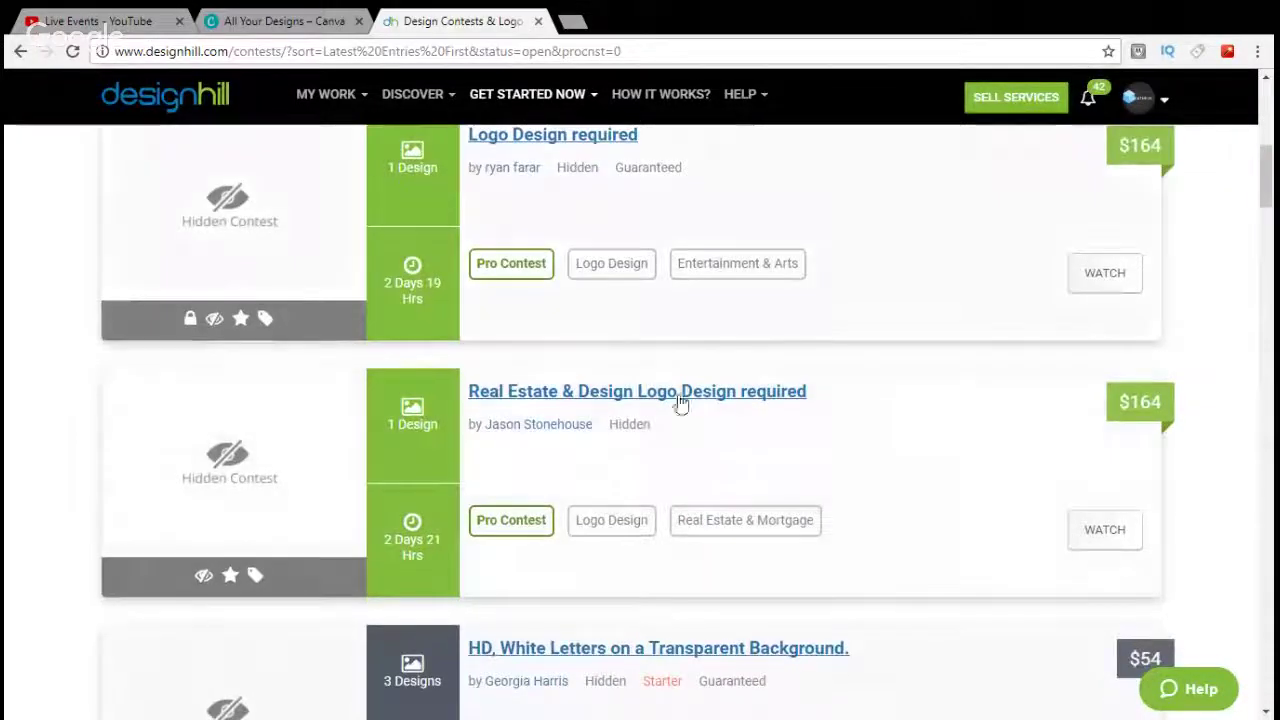
{"action": "scroll", "coordinate": [957, 402], "scroll_direction": "down", "scroll_amount": 5}
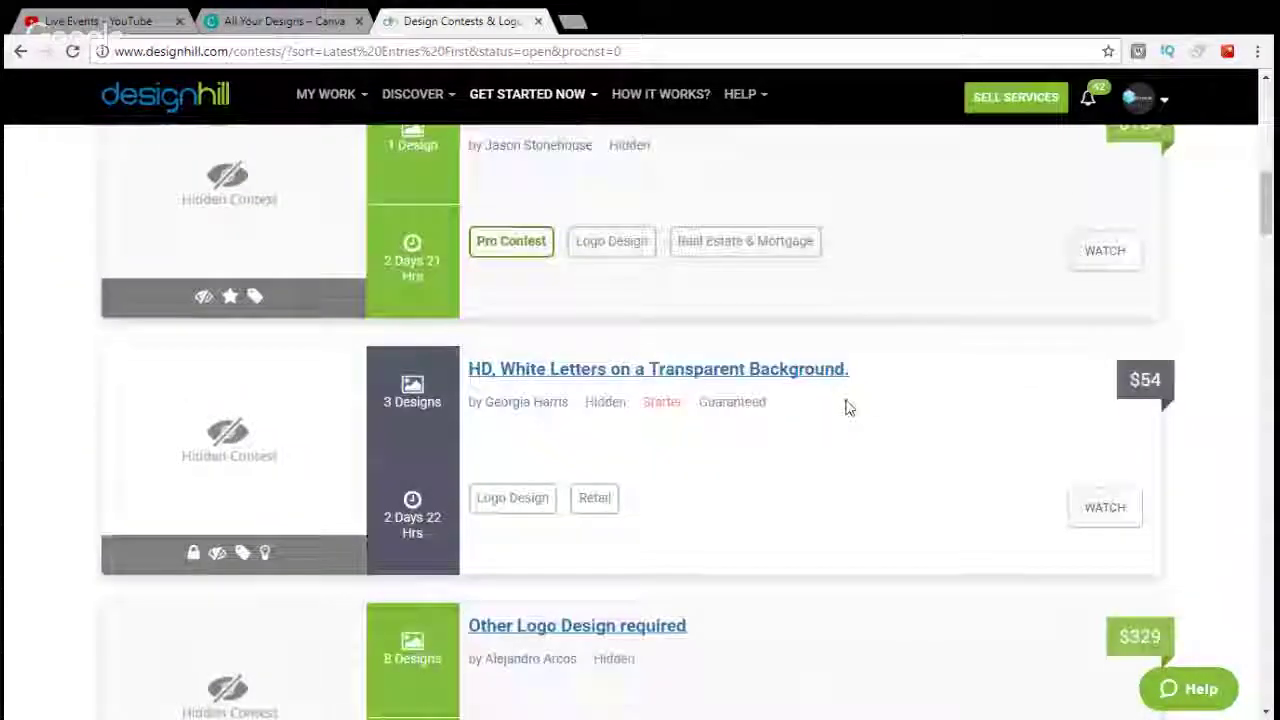
{"action": "scroll", "coordinate": [897, 370], "scroll_direction": "up", "scroll_amount": 1}
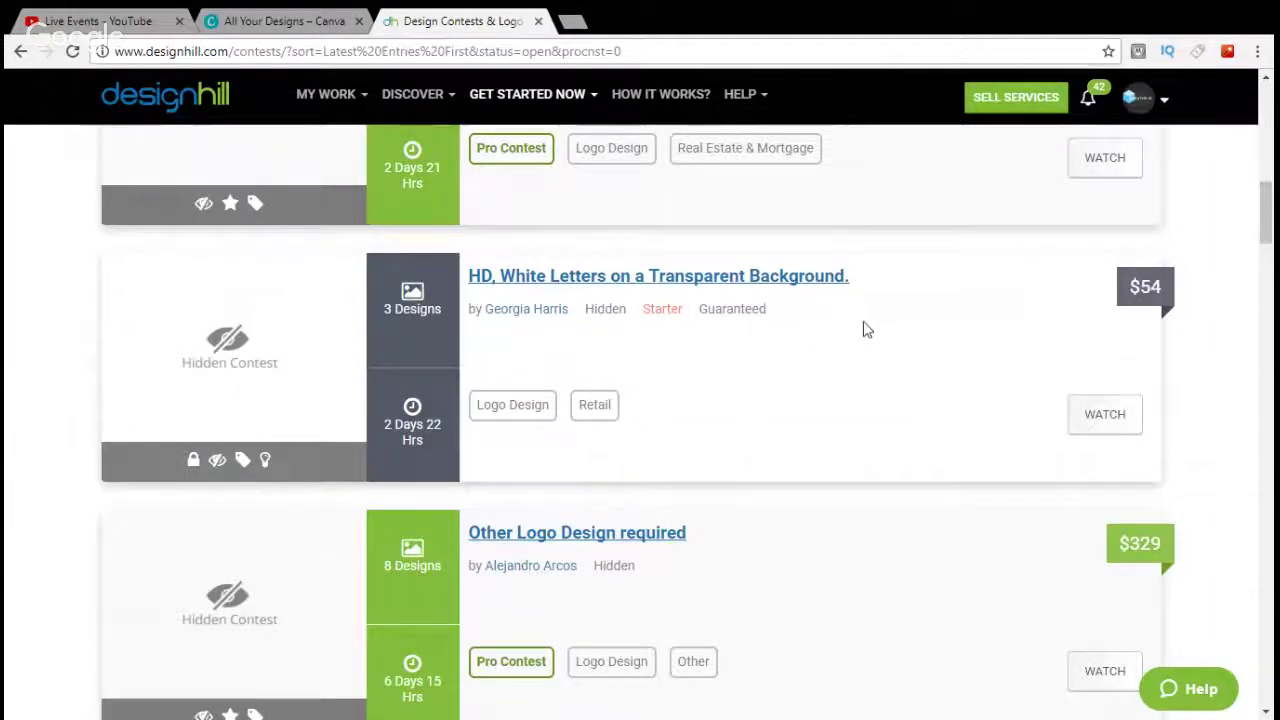
{"action": "scroll", "coordinate": [960, 343], "scroll_direction": "down", "scroll_amount": 2}
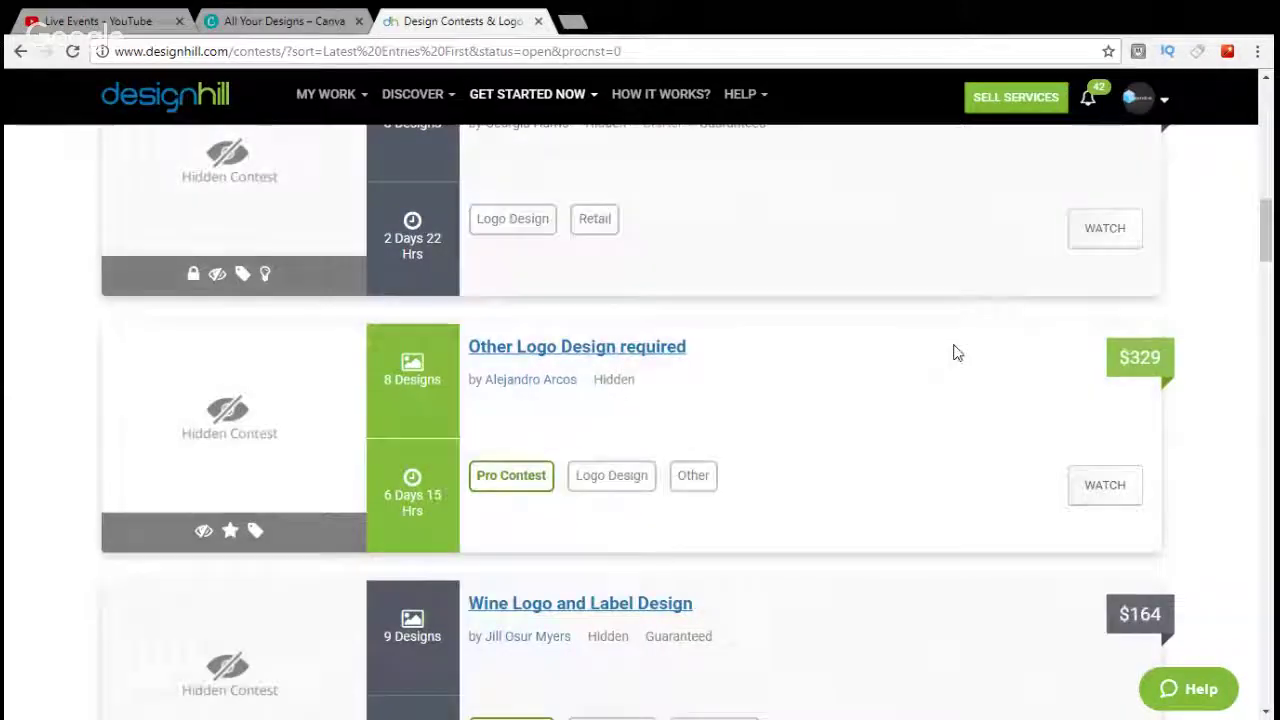
{"action": "scroll", "coordinate": [957, 350], "scroll_direction": "down", "scroll_amount": 1}
{"action": "scroll", "coordinate": [955, 352], "scroll_direction": "down", "scroll_amount": 1}
{"action": "scroll", "coordinate": [955, 352], "scroll_direction": "down", "scroll_amount": 1}
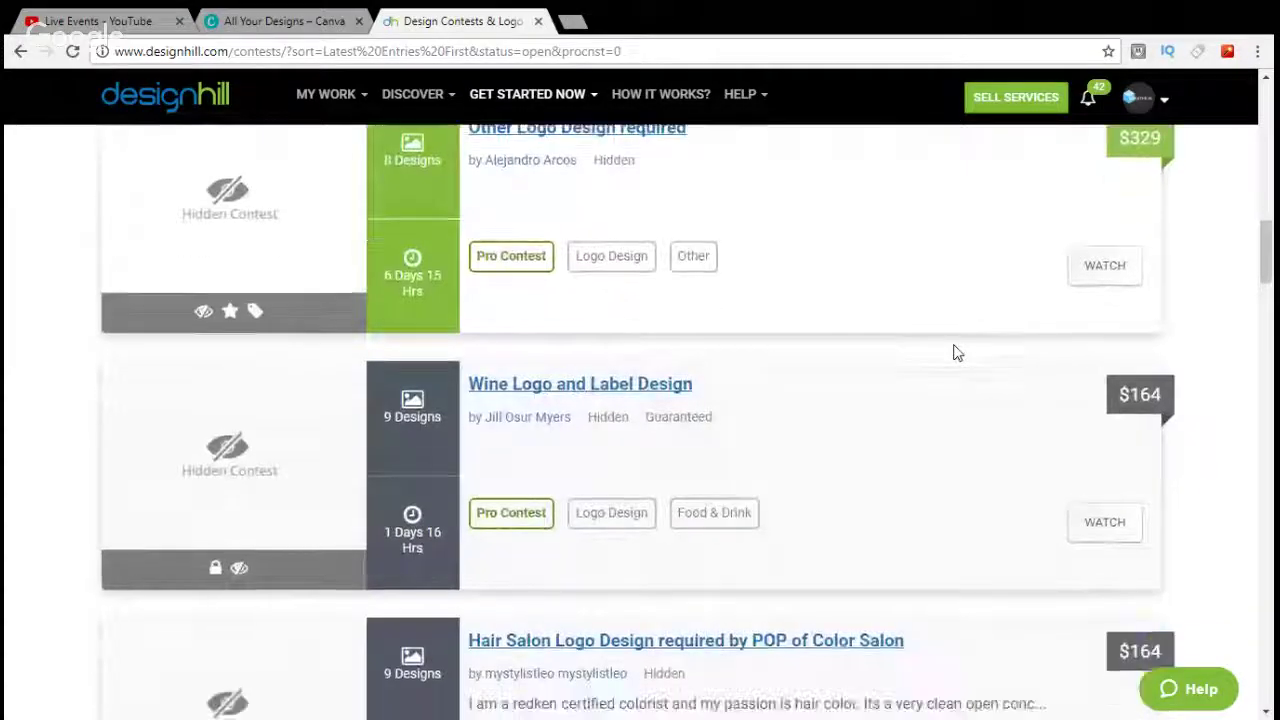
{"action": "scroll", "coordinate": [916, 332], "scroll_direction": "down", "scroll_amount": 2}
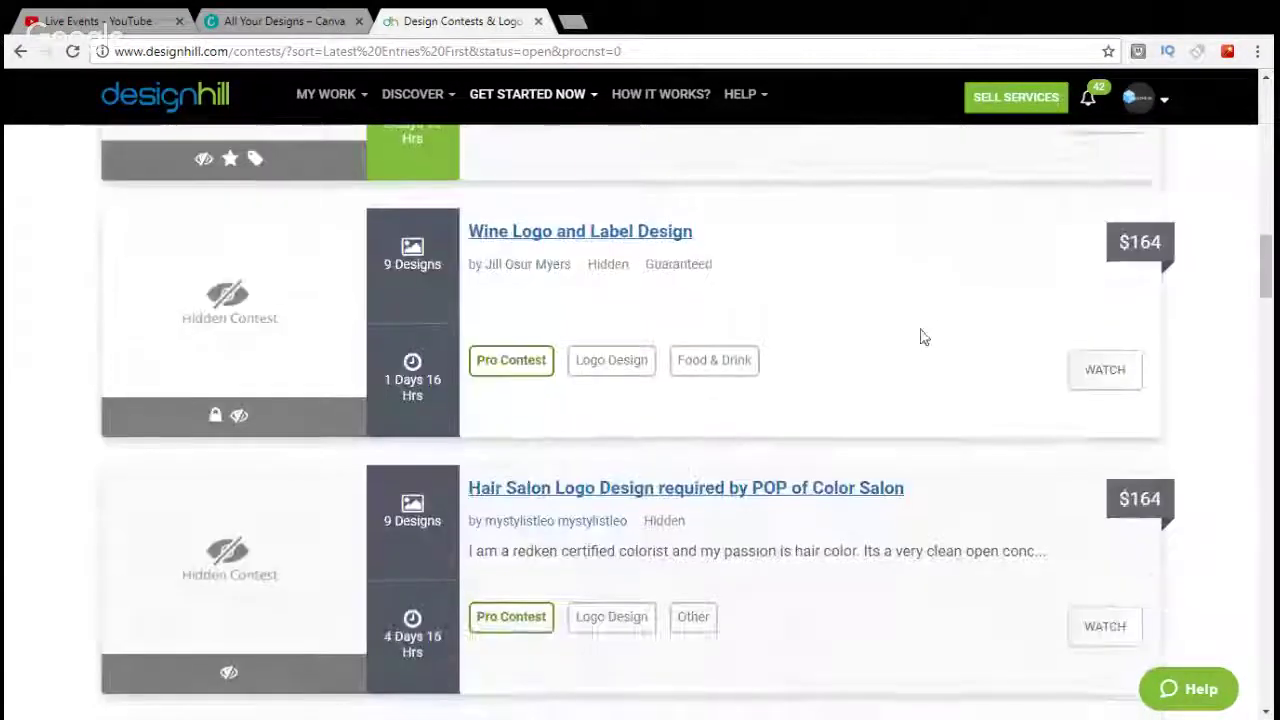
{"action": "scroll", "coordinate": [921, 337], "scroll_direction": "down", "scroll_amount": 2}
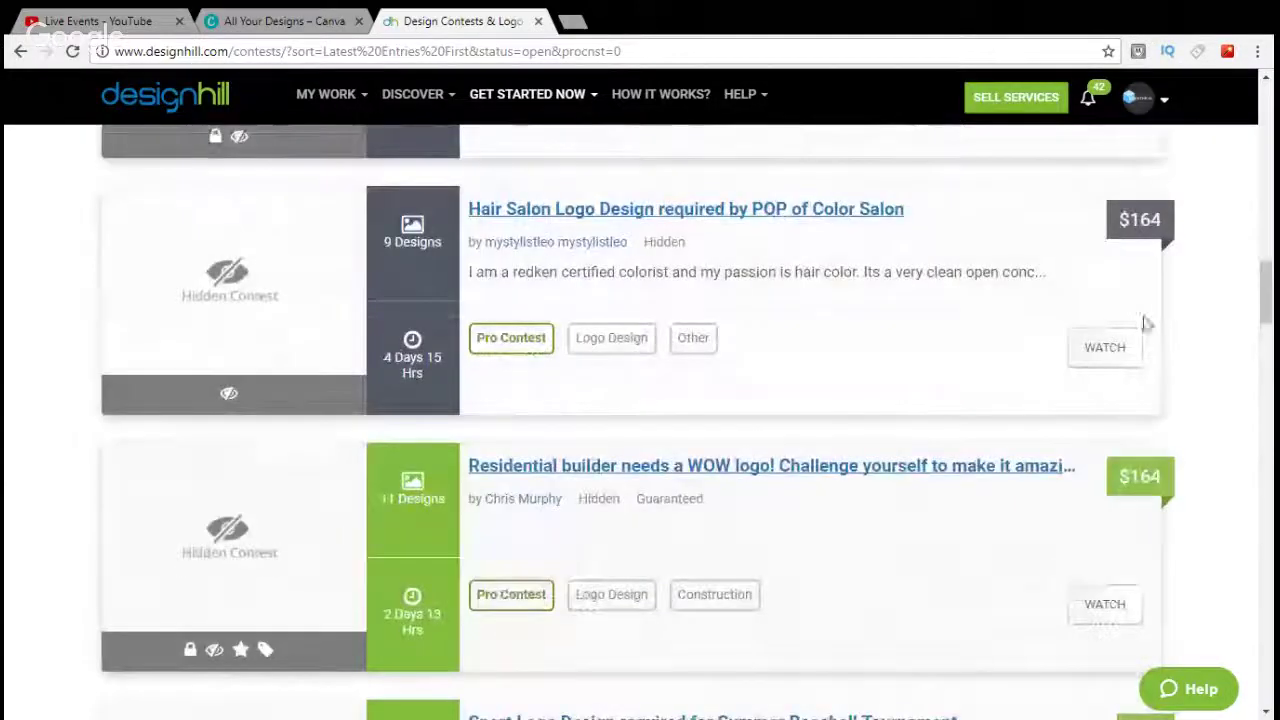
{"action": "left_click_drag", "start_coordinate": [1268, 300], "coordinate": [1268, 299]}
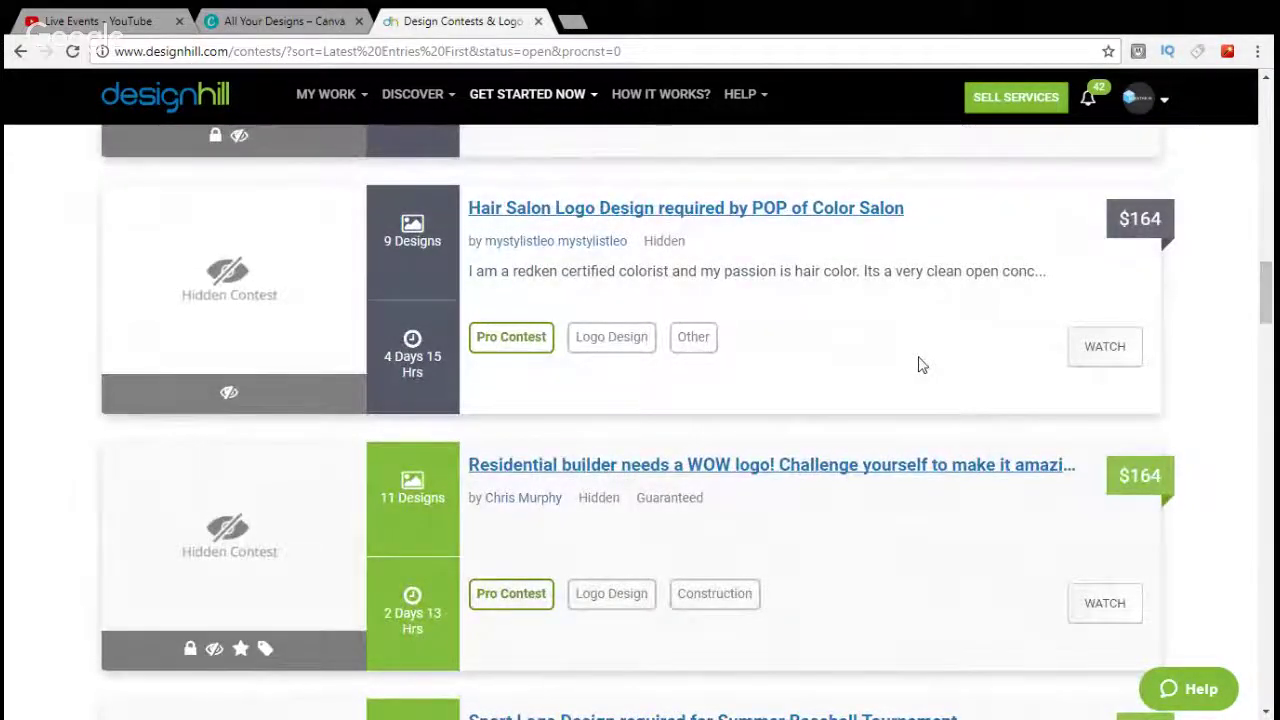
{"action": "left_click_drag", "start_coordinate": [1263, 277], "coordinate": [1268, 525]}
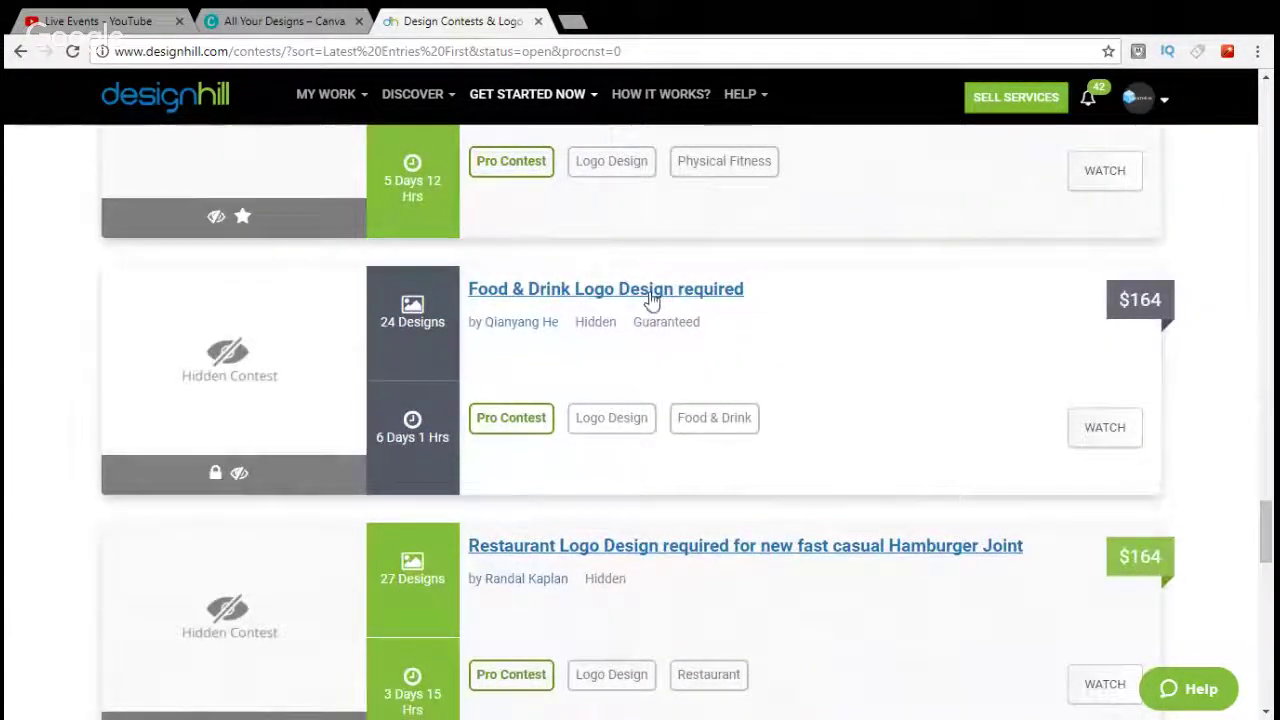
{"action": "scroll", "coordinate": [783, 354], "scroll_direction": "down", "scroll_amount": 9}
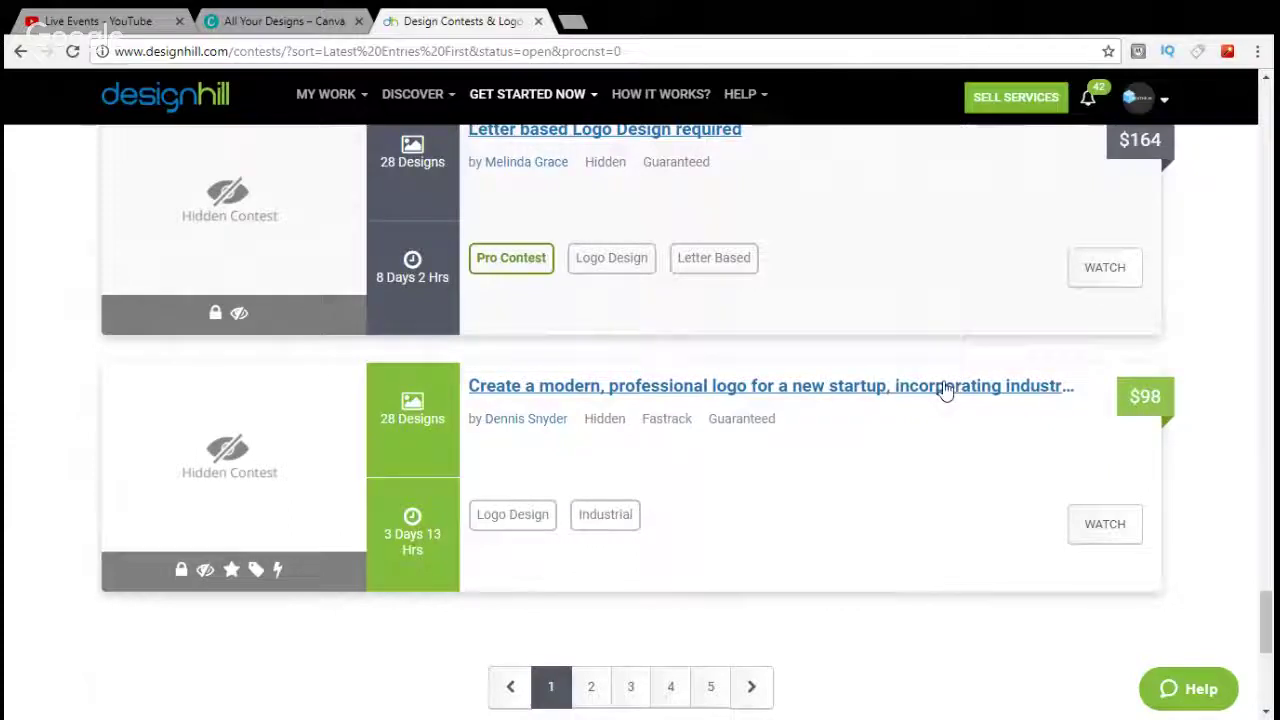
Open the 'Create a modern, professional logo…' industrial startup contest.
{"action": "left_click", "coordinate": [940, 388]}
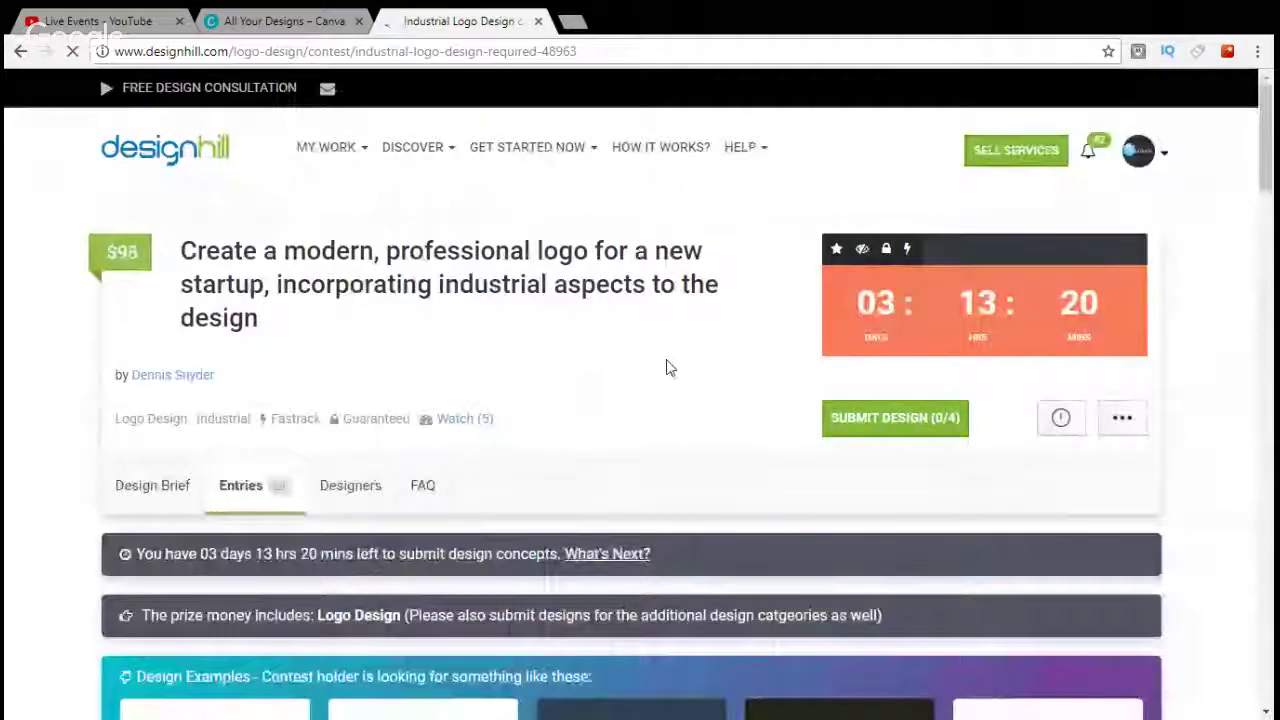
{"action": "scroll", "coordinate": [668, 366], "scroll_direction": "down", "scroll_amount": 2}
{"action": "scroll", "coordinate": [532, 380], "scroll_direction": "down", "scroll_amount": 4}
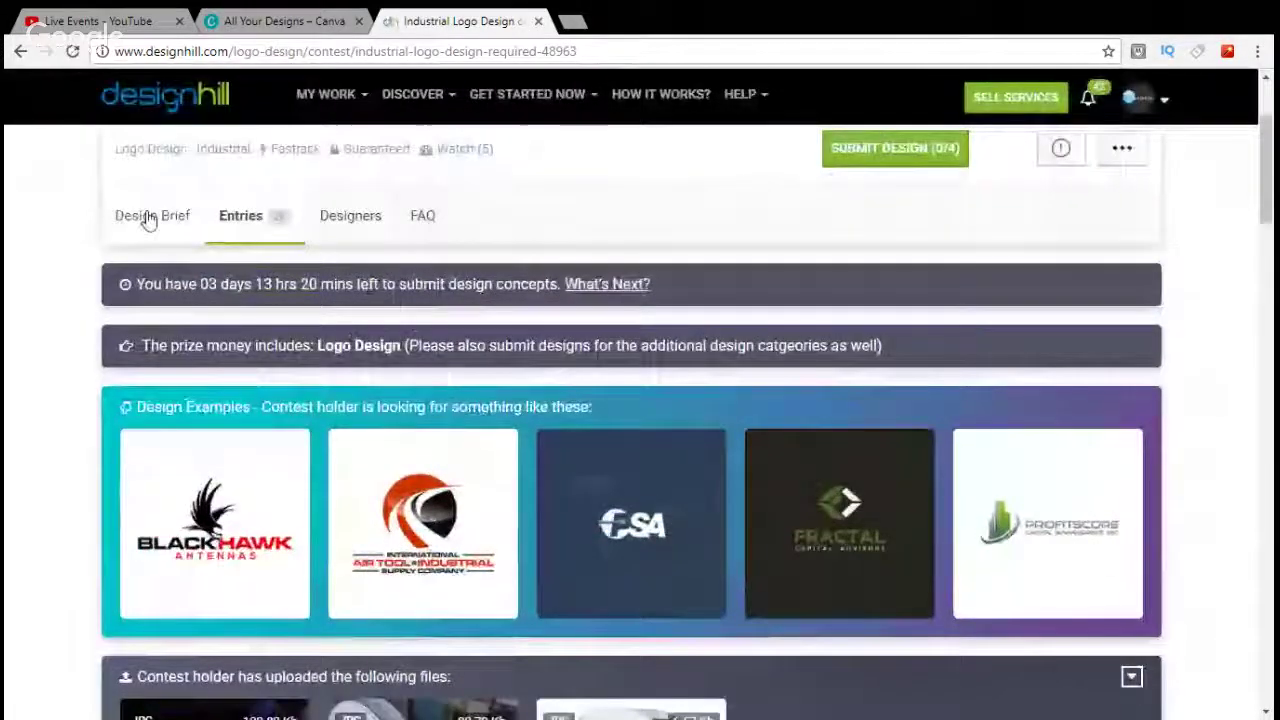
Read through the Design Brief, including the logo's intended uses and the Pictorial and Abstract mark types.
{"action": "left_click", "coordinate": [152, 215]}
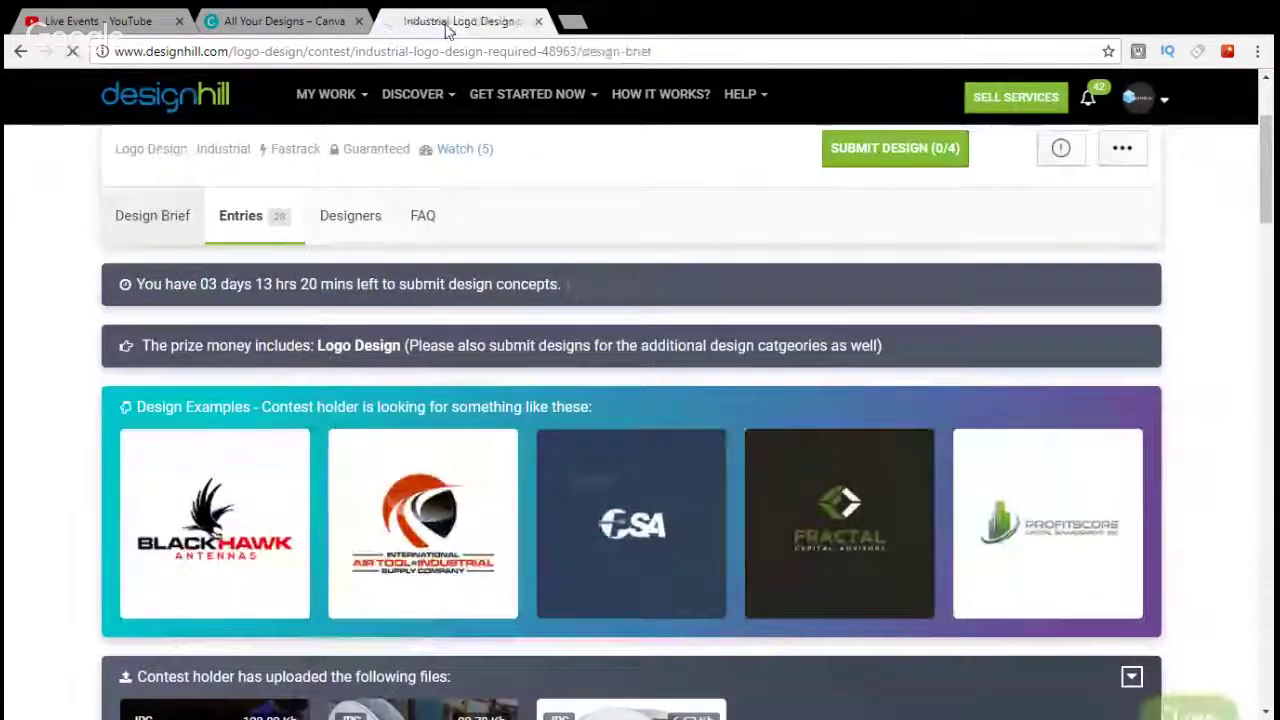
{"action": "scroll", "coordinate": [674, 80], "scroll_direction": "down", "scroll_amount": 10}
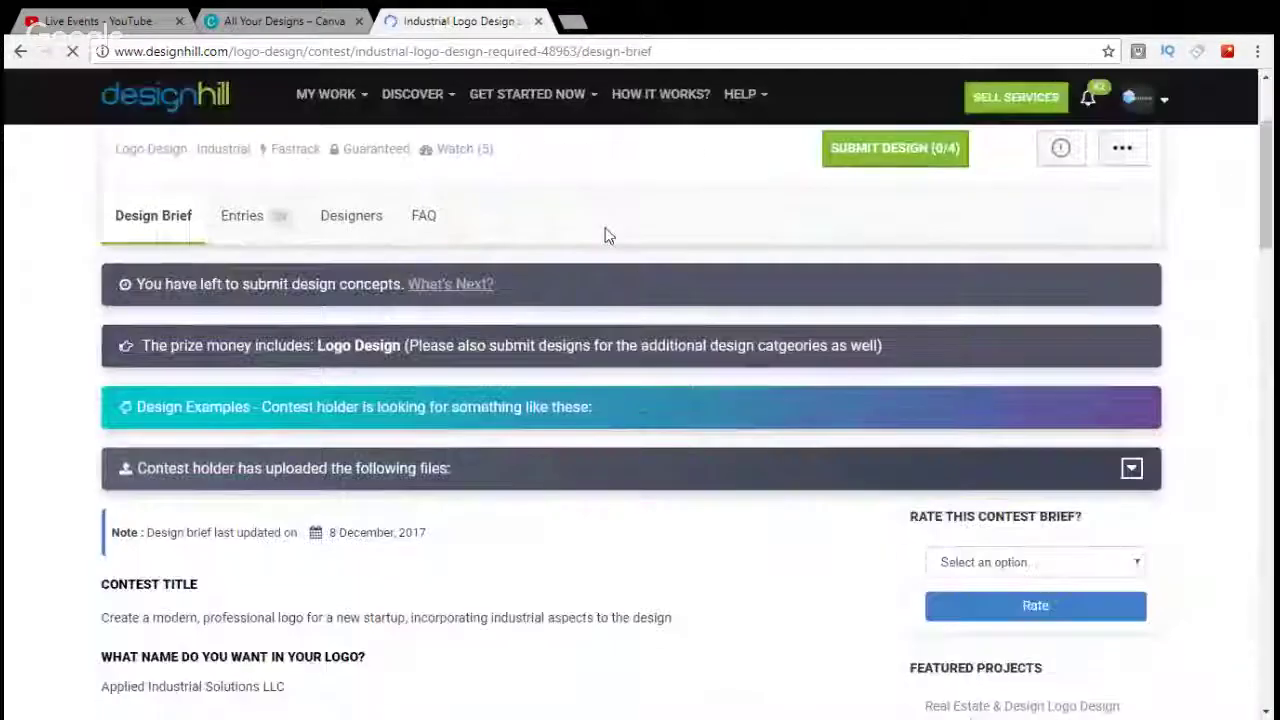
{"action": "scroll", "coordinate": [23, 363], "scroll_direction": "up", "scroll_amount": 10}
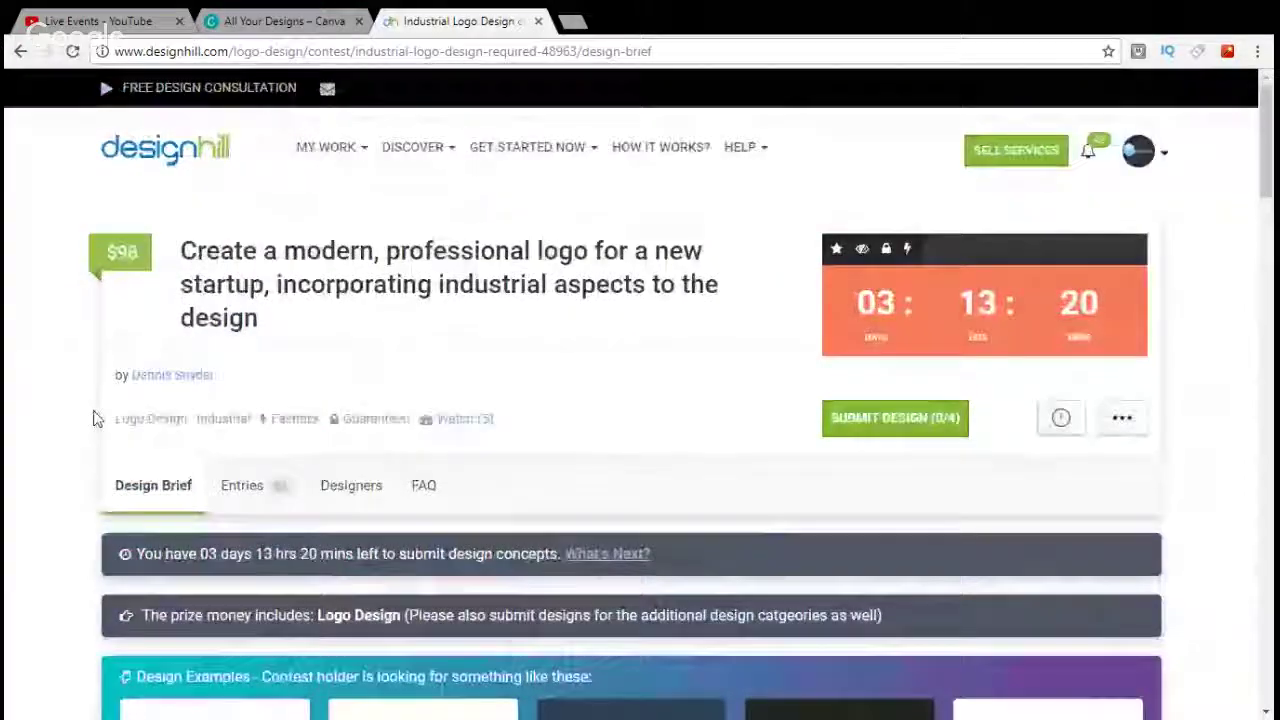
{"action": "scroll", "coordinate": [72, 392], "scroll_direction": "down", "scroll_amount": 5}
{"action": "scroll", "coordinate": [84, 398], "scroll_direction": "down", "scroll_amount": 4}
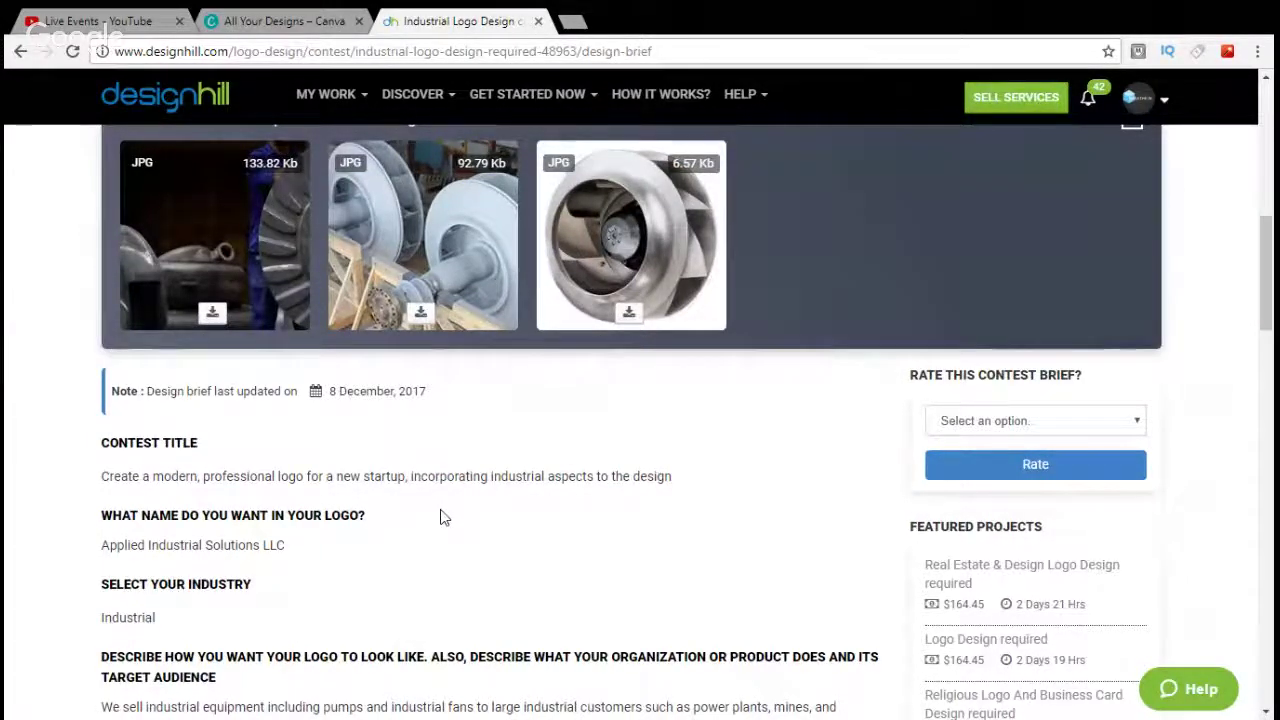
{"action": "scroll", "coordinate": [451, 517], "scroll_direction": "down", "scroll_amount": 2}
{"action": "scroll", "coordinate": [640, 420], "scroll_direction": "down", "scroll_amount": 1}
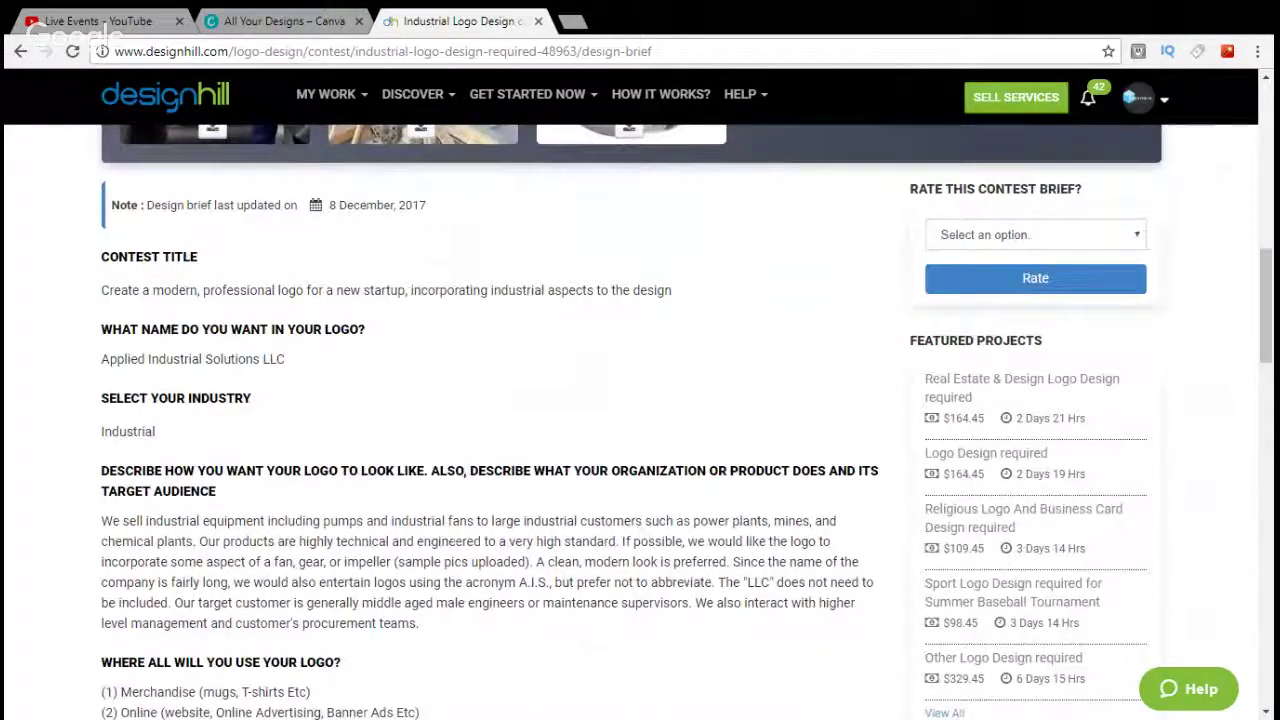
{"action": "scroll", "coordinate": [90, 567], "scroll_direction": "down", "scroll_amount": 1}
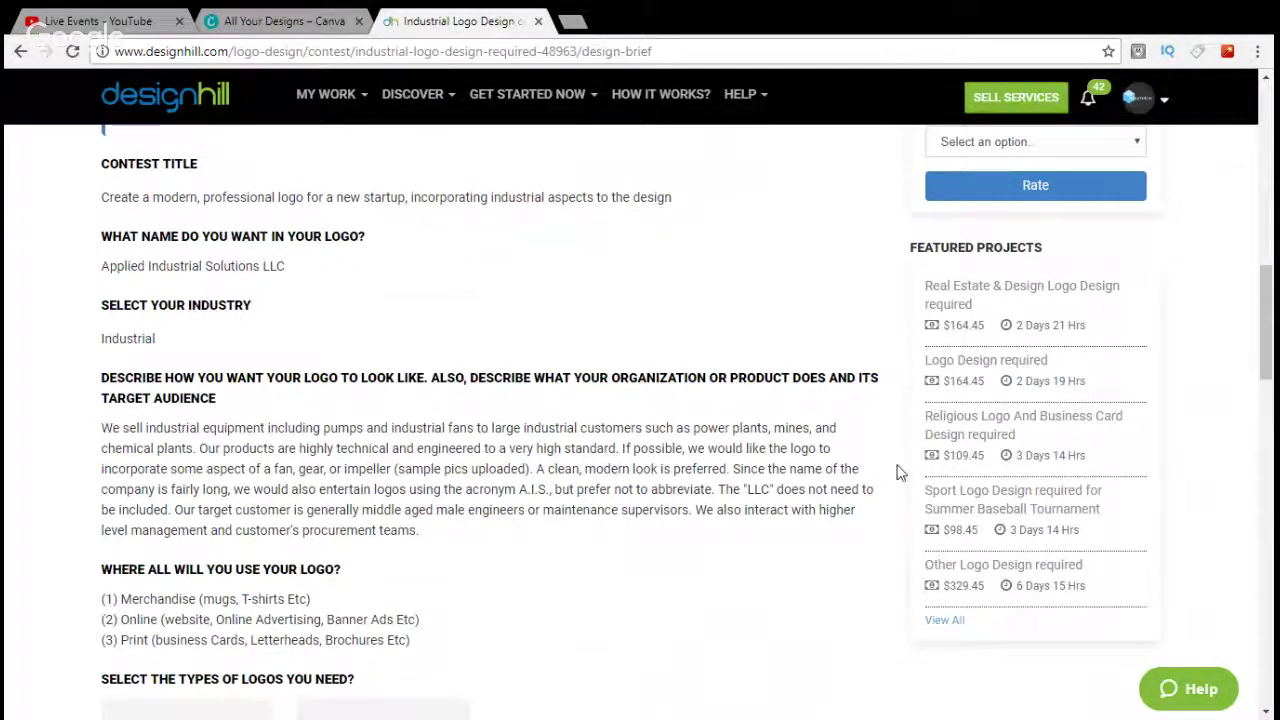
{"action": "scroll", "coordinate": [897, 468], "scroll_direction": "down", "scroll_amount": 2}
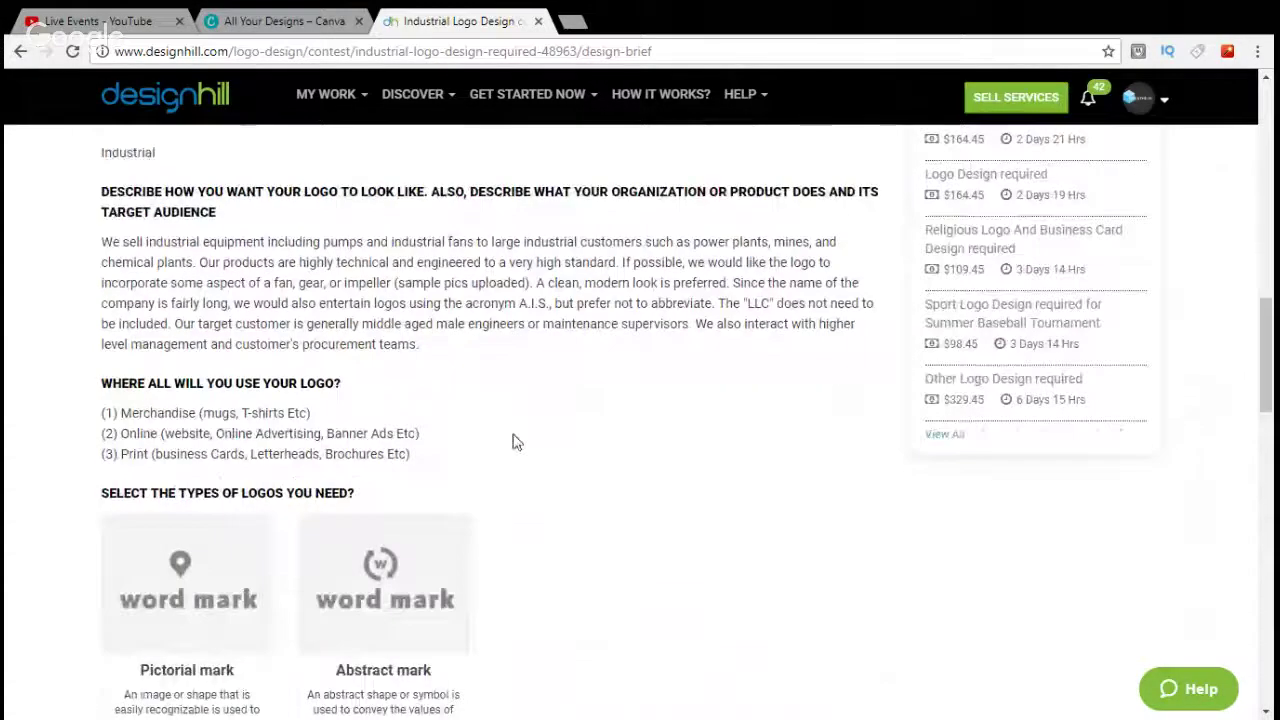
{"action": "scroll", "coordinate": [85, 458], "scroll_direction": "up", "scroll_amount": 1}
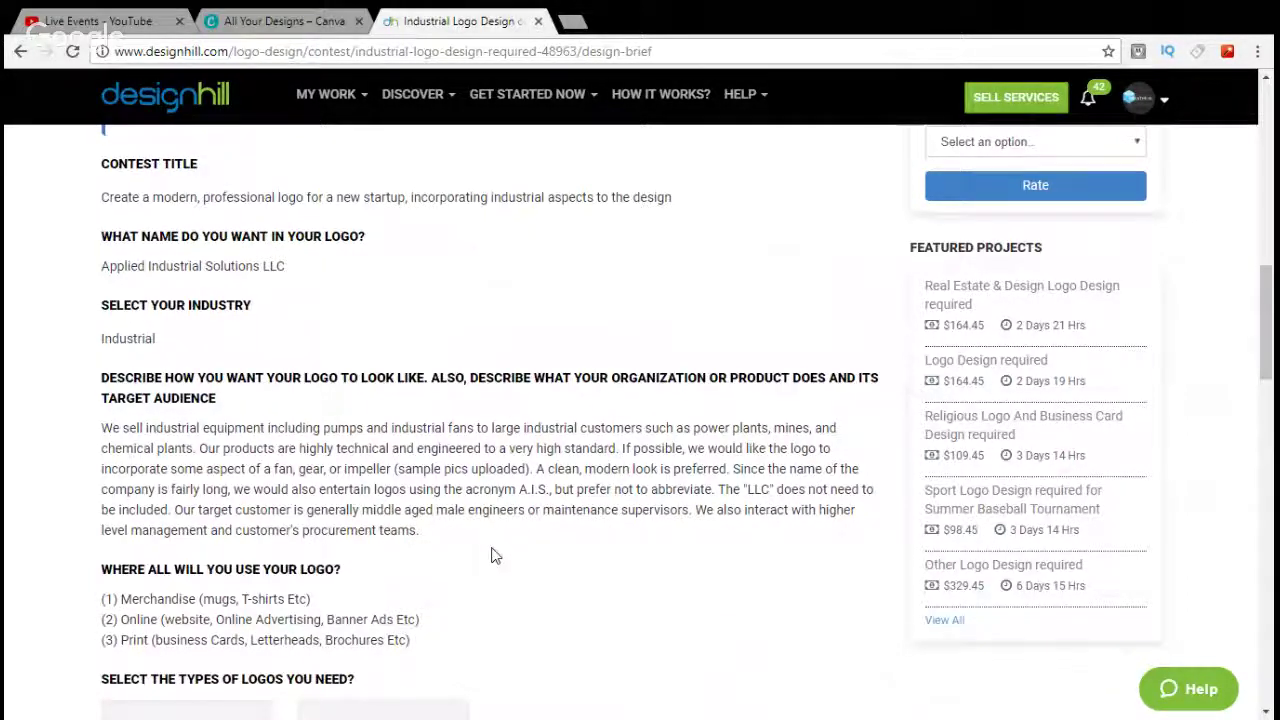
{"action": "scroll", "coordinate": [517, 546], "scroll_direction": "down", "scroll_amount": 1}
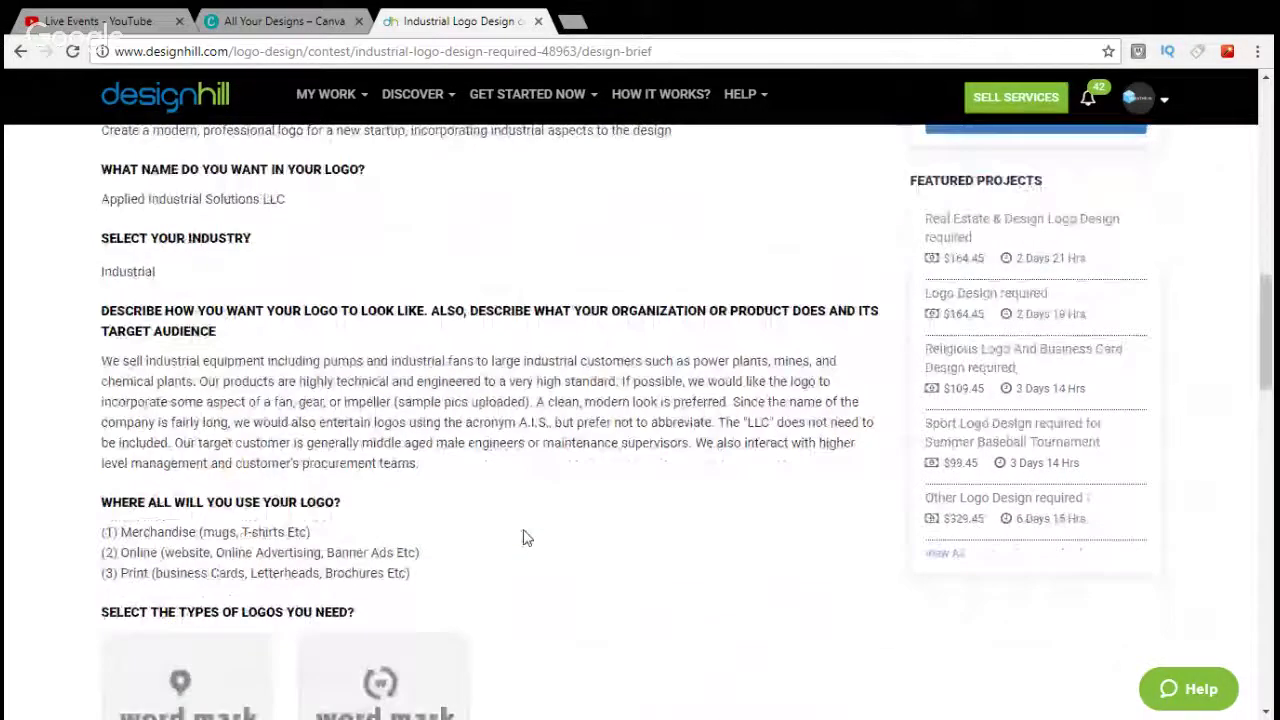
{"action": "scroll", "coordinate": [526, 538], "scroll_direction": "down", "scroll_amount": 1}
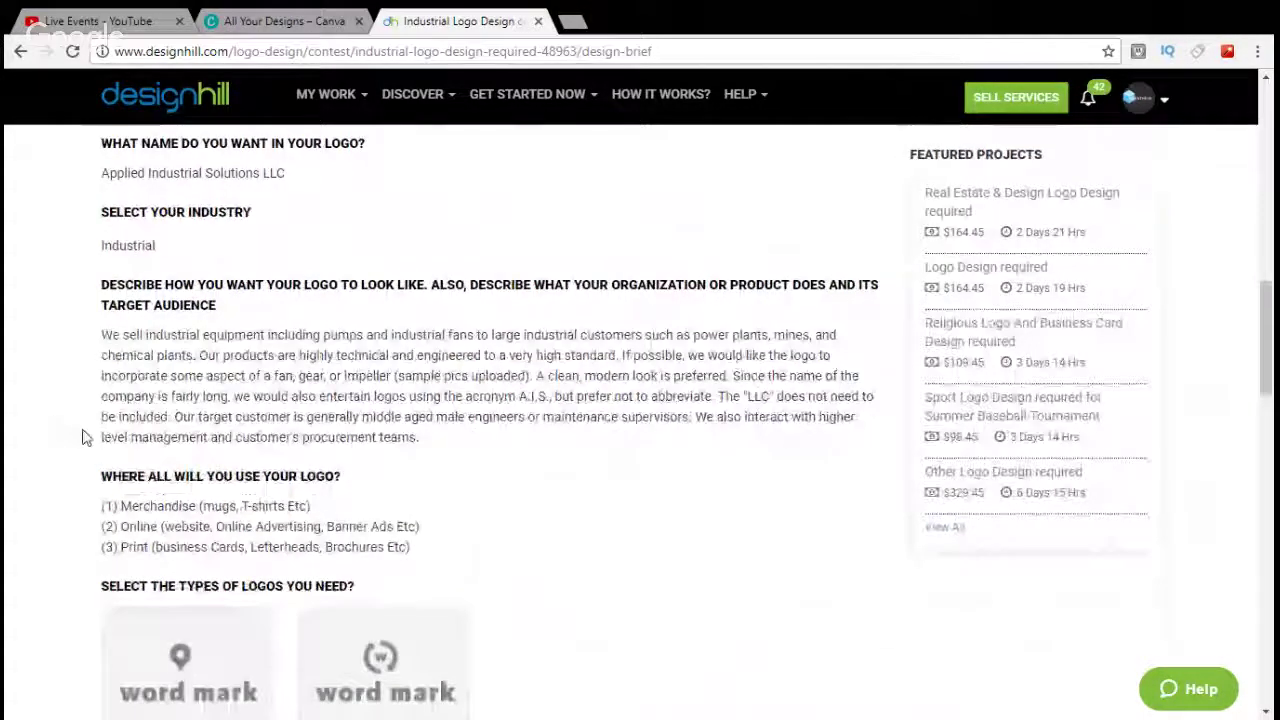
{"action": "scroll", "coordinate": [85, 437], "scroll_direction": "down", "scroll_amount": 2}
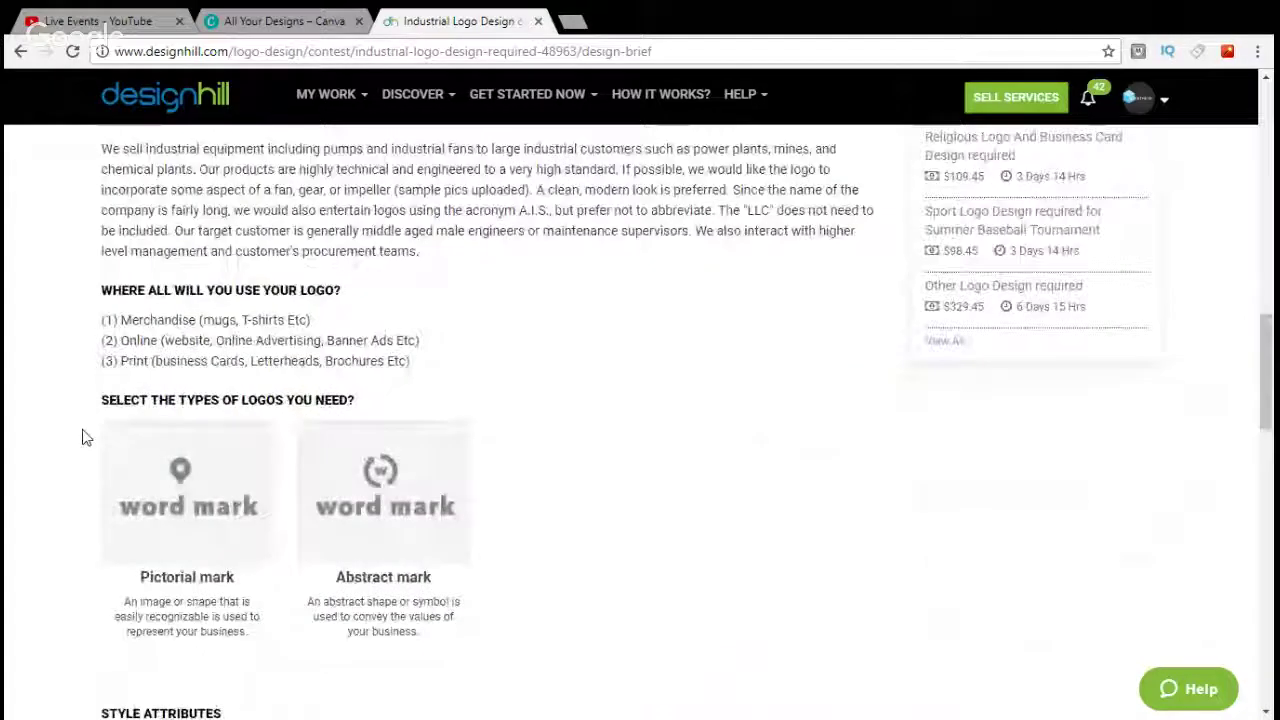
{"action": "scroll", "coordinate": [85, 437], "scroll_direction": "down", "scroll_amount": 1}
{"action": "scroll", "coordinate": [85, 437], "scroll_direction": "down", "scroll_amount": 4}
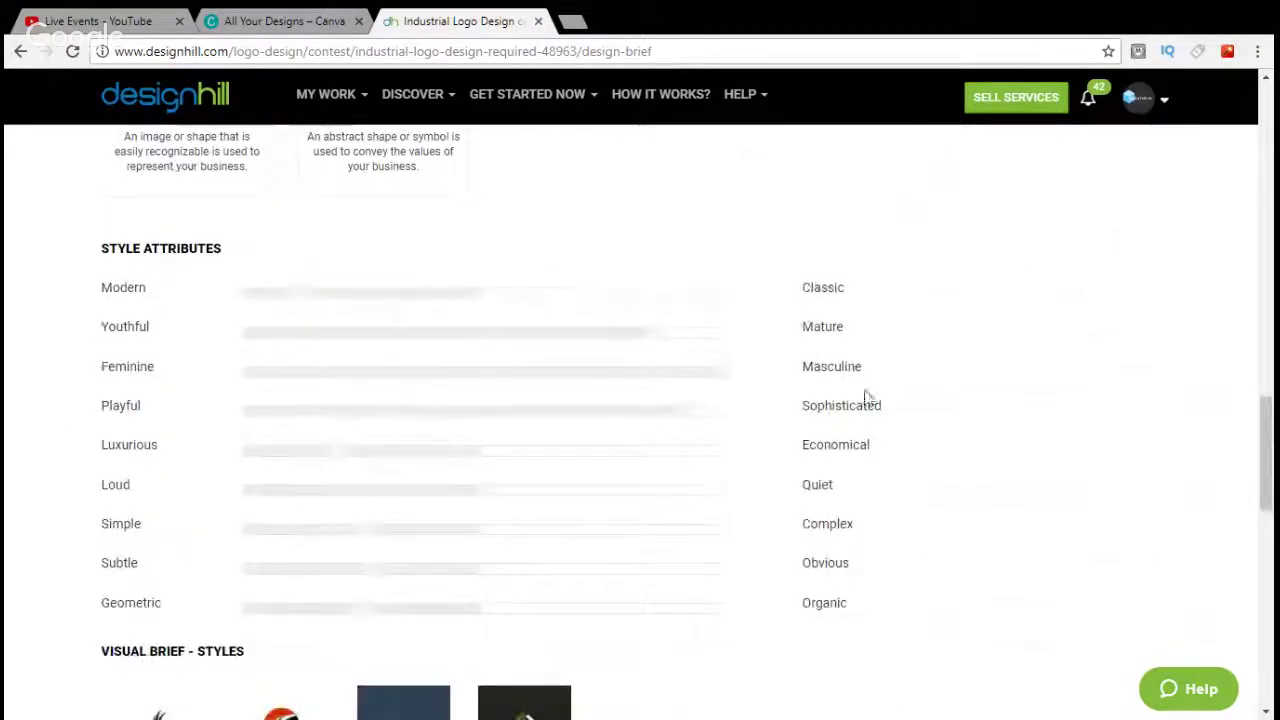
{"action": "scroll", "coordinate": [969, 329], "scroll_direction": "down", "scroll_amount": 1}
{"action": "scroll", "coordinate": [970, 330], "scroll_direction": "down", "scroll_amount": 2}
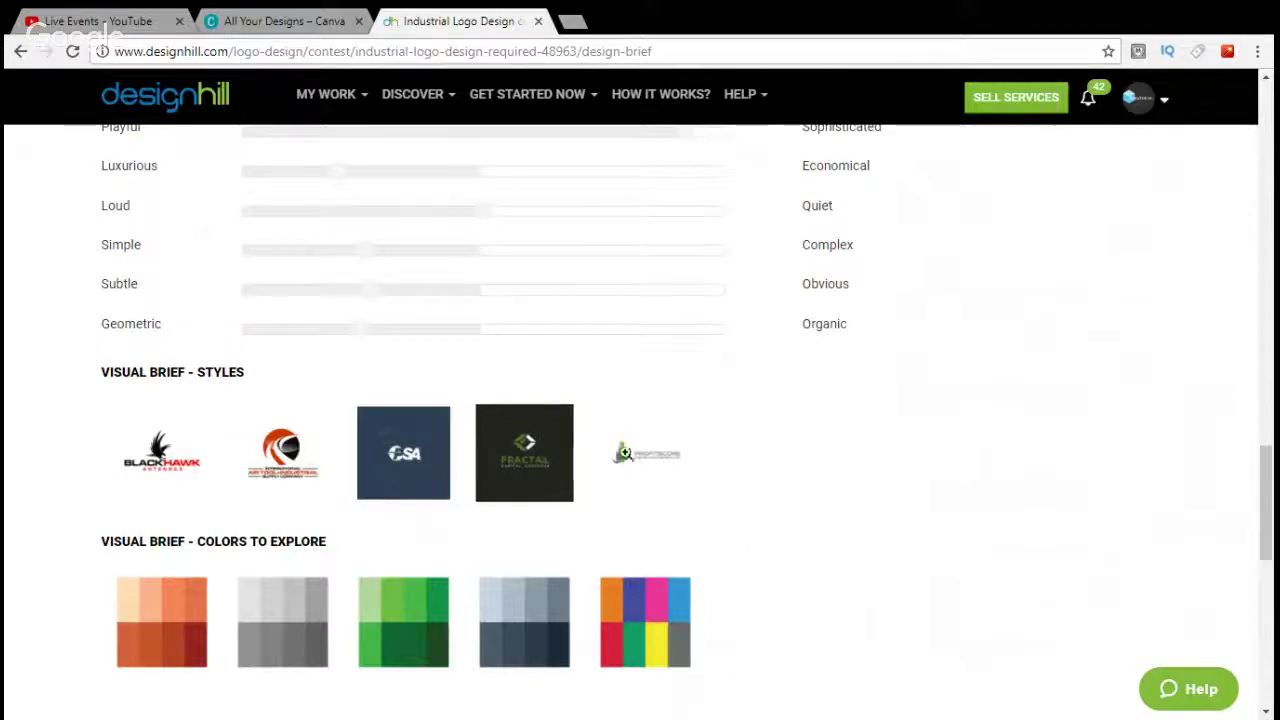
{"action": "scroll", "coordinate": [808, 412], "scroll_direction": "down", "scroll_amount": 3}
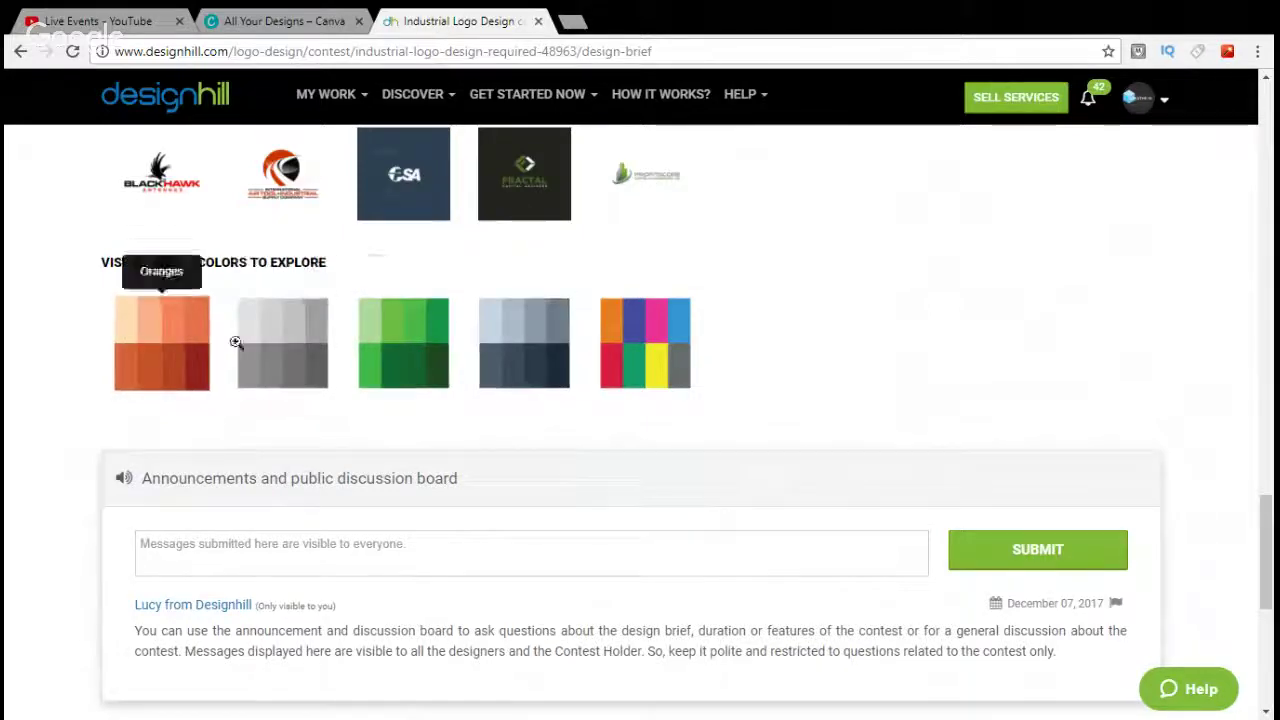
{"action": "scroll", "coordinate": [883, 355], "scroll_direction": "down", "scroll_amount": 2}
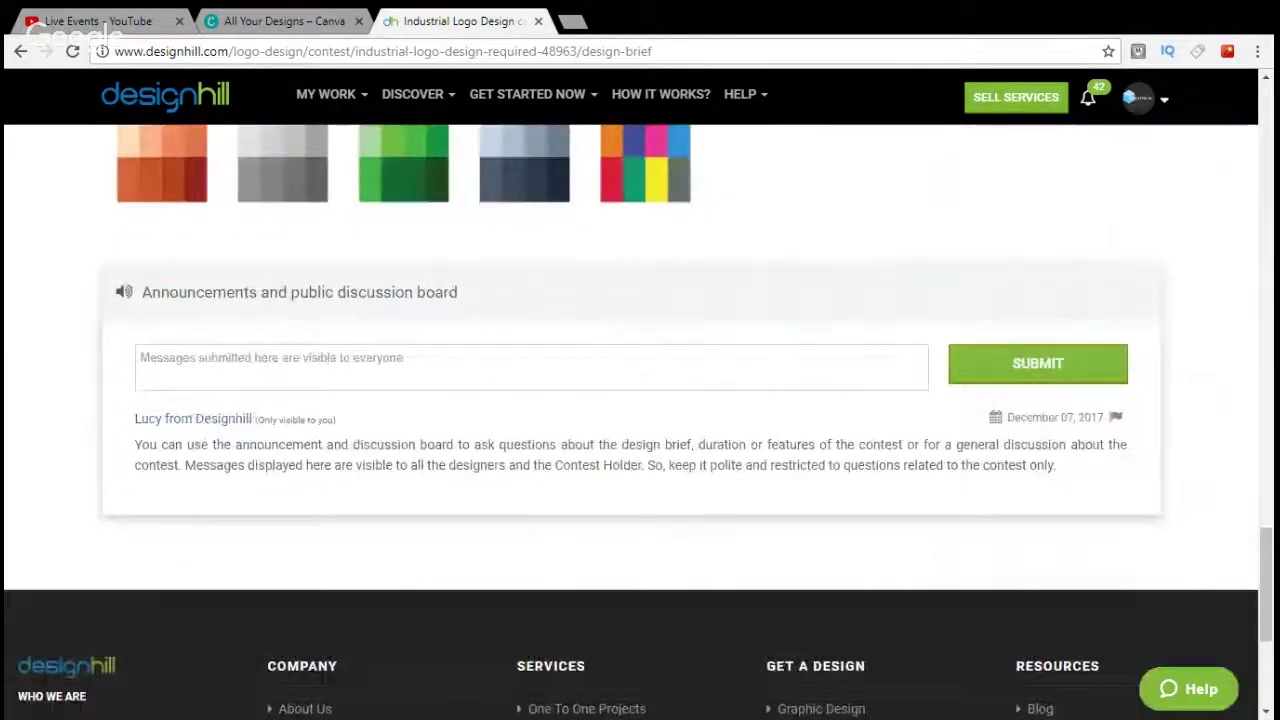
{"action": "scroll", "coordinate": [731, 383], "scroll_direction": "up", "scroll_amount": 3}
{"action": "scroll", "coordinate": [731, 383], "scroll_direction": "down", "scroll_amount": 4}
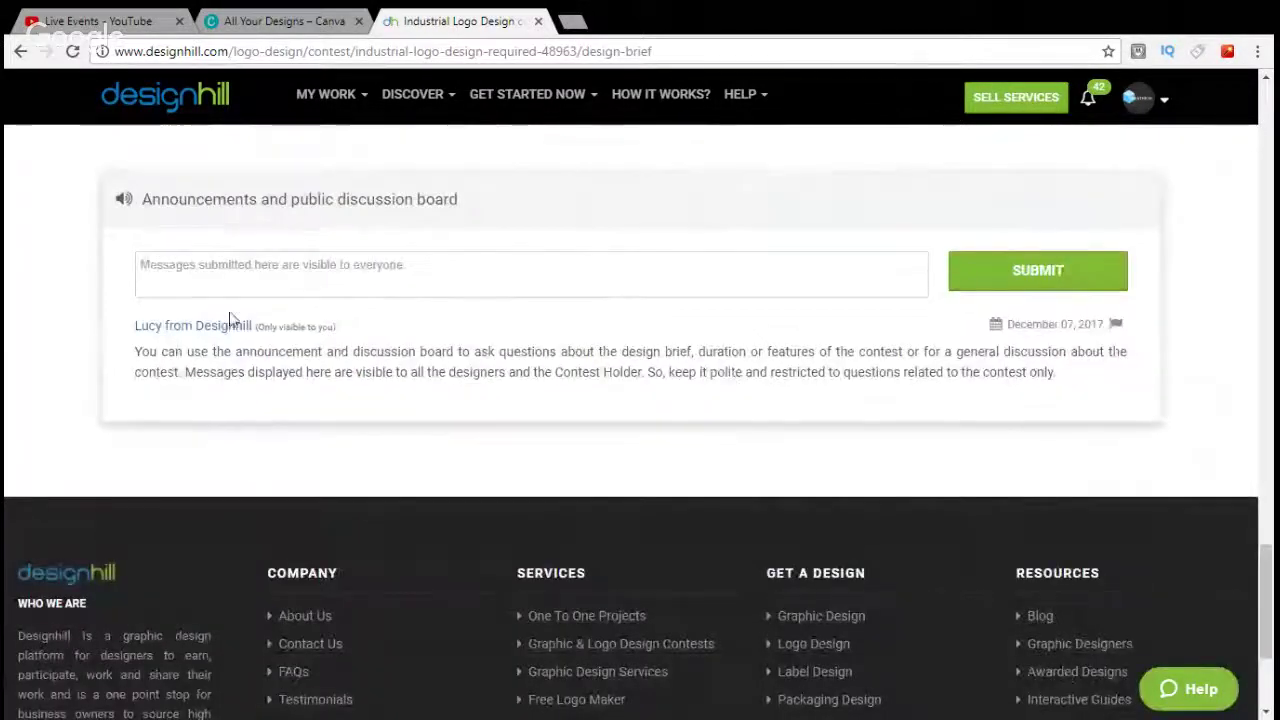
{"action": "scroll", "coordinate": [770, 318], "scroll_direction": "up", "scroll_amount": 3}
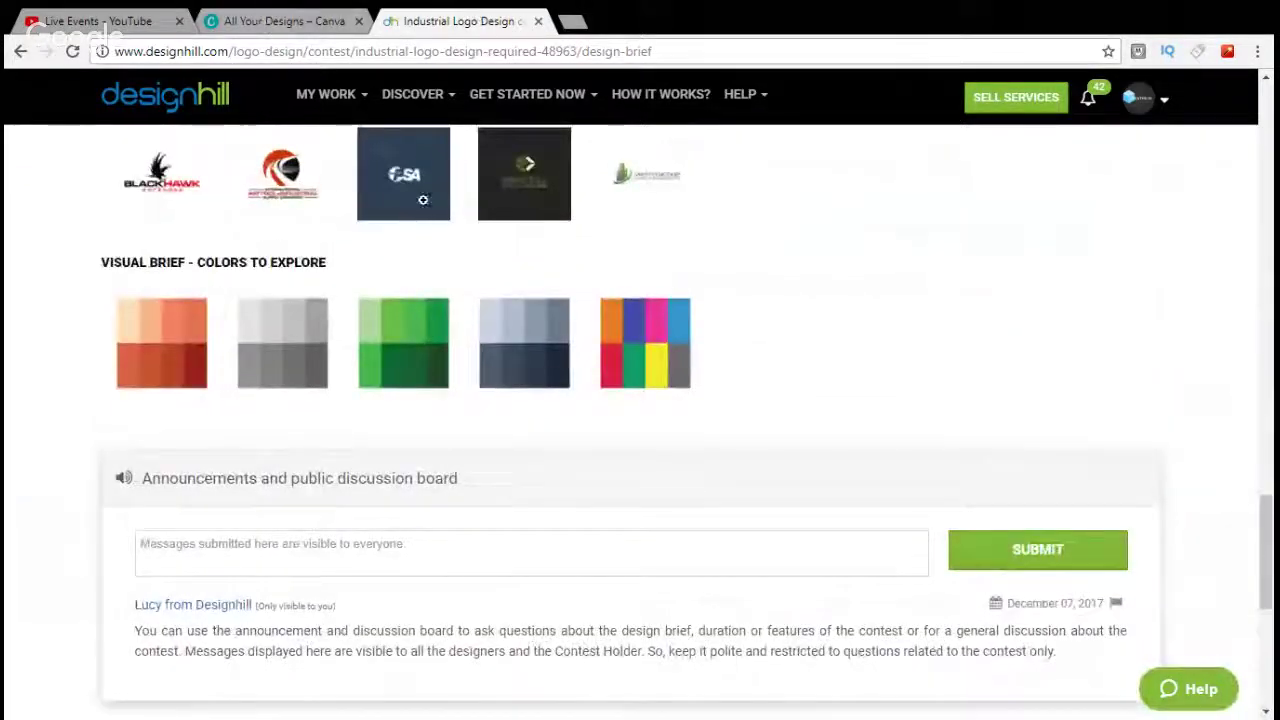
{"action": "scroll", "coordinate": [780, 272], "scroll_direction": "up", "scroll_amount": 14}
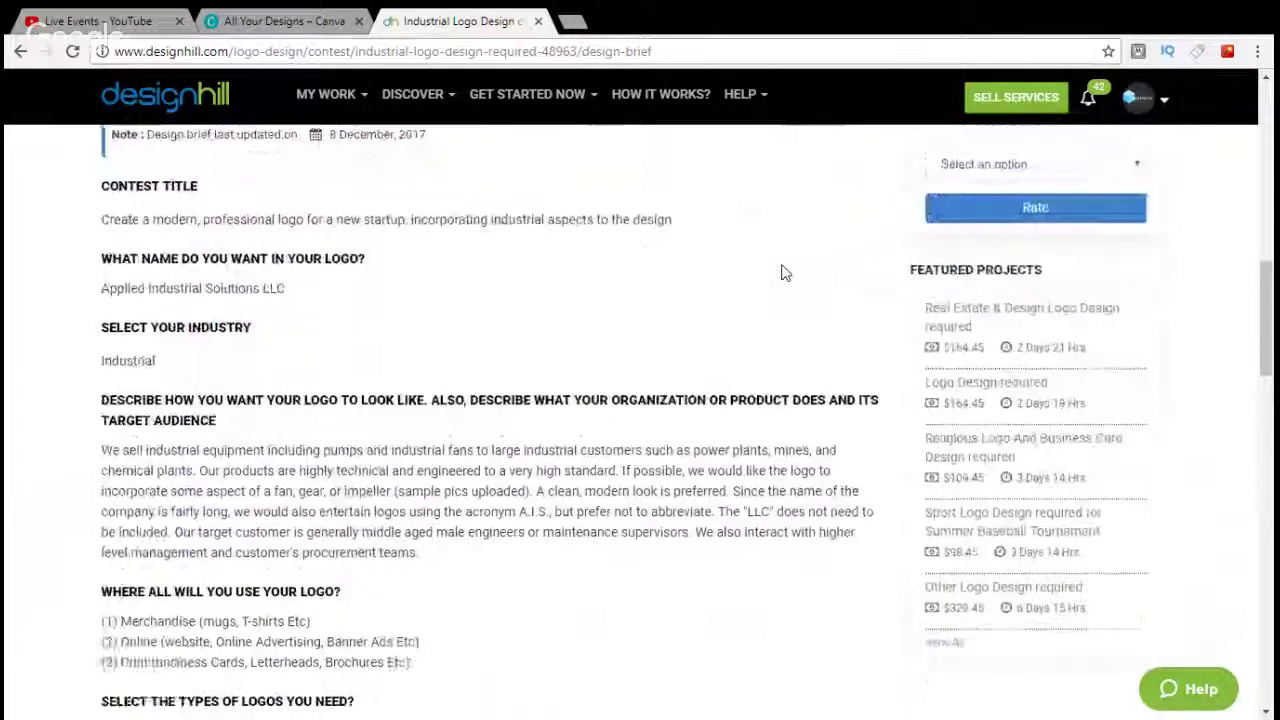
{"action": "scroll", "coordinate": [785, 273], "scroll_direction": "up", "scroll_amount": 1}
{"action": "scroll", "coordinate": [537, 425], "scroll_direction": "up", "scroll_amount": 6}
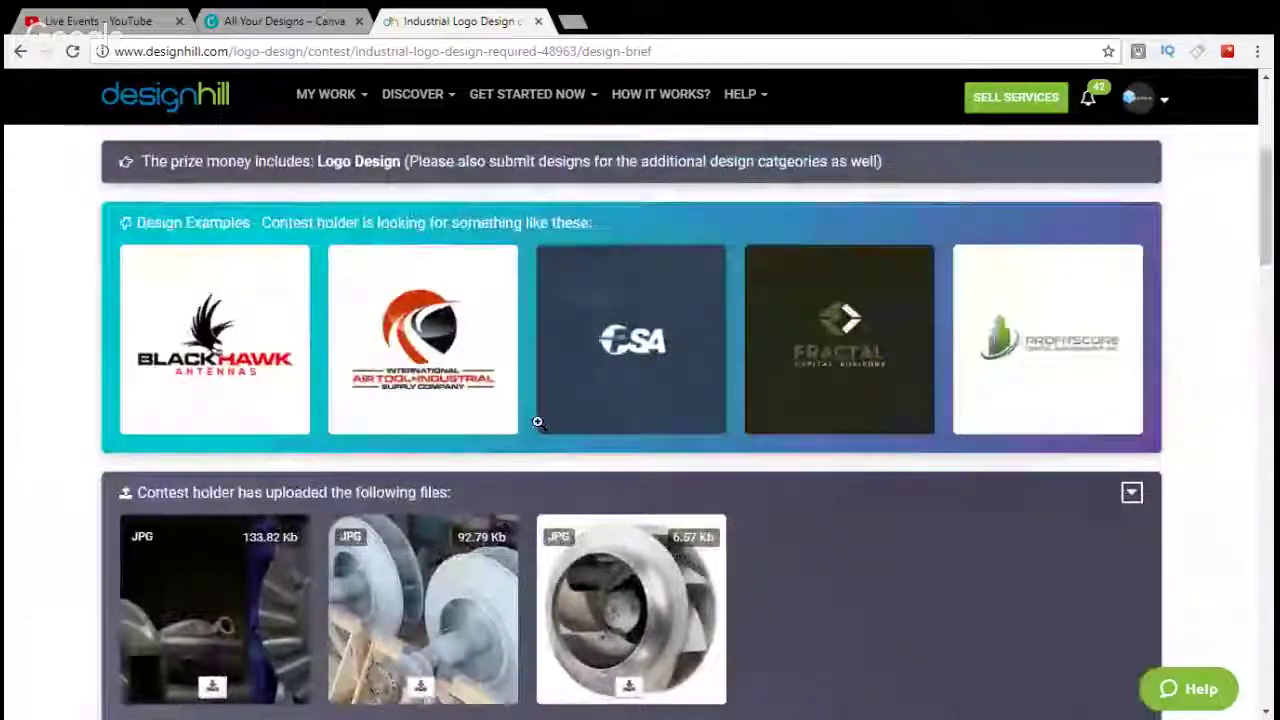
{"action": "scroll", "coordinate": [537, 422], "scroll_direction": "up", "scroll_amount": 5}
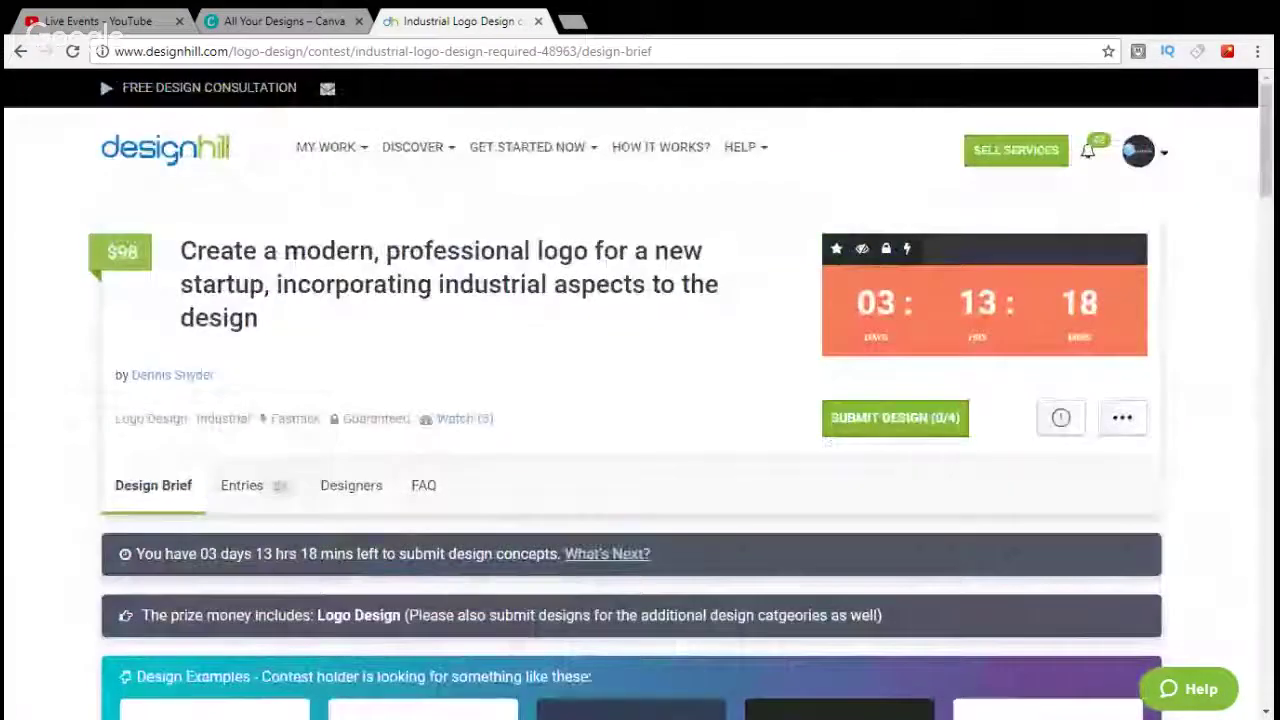
{"action": "scroll", "coordinate": [29, 423], "scroll_direction": "down", "scroll_amount": 8}
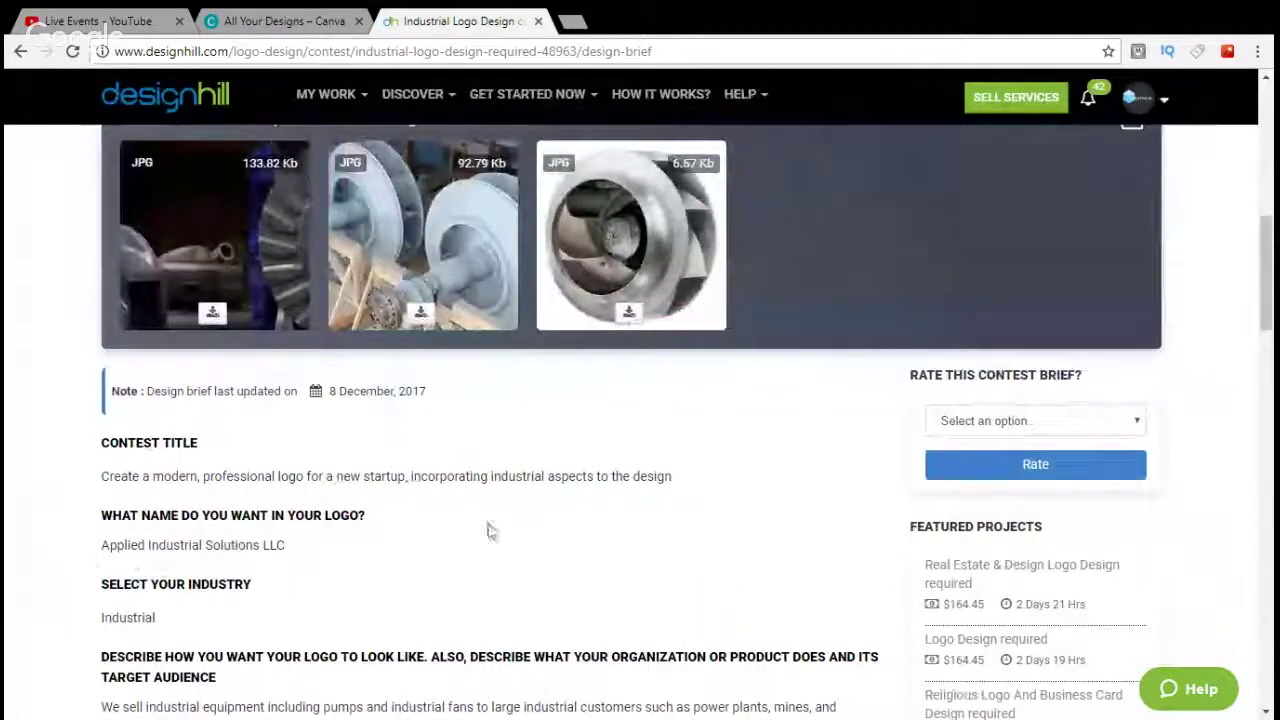
Back in Canva, choose the Logo design type from the full list of design types.
{"action": "left_click", "coordinate": [293, 22]}
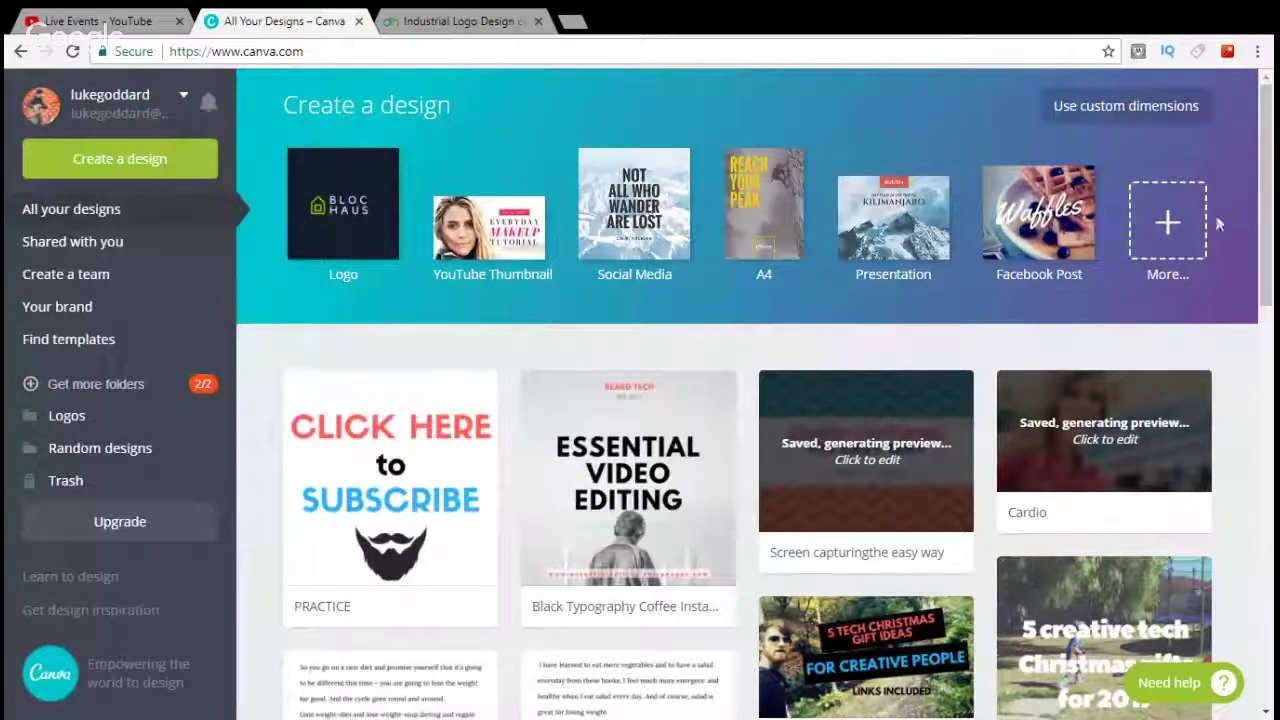
{"action": "left_click", "coordinate": [1167, 222]}
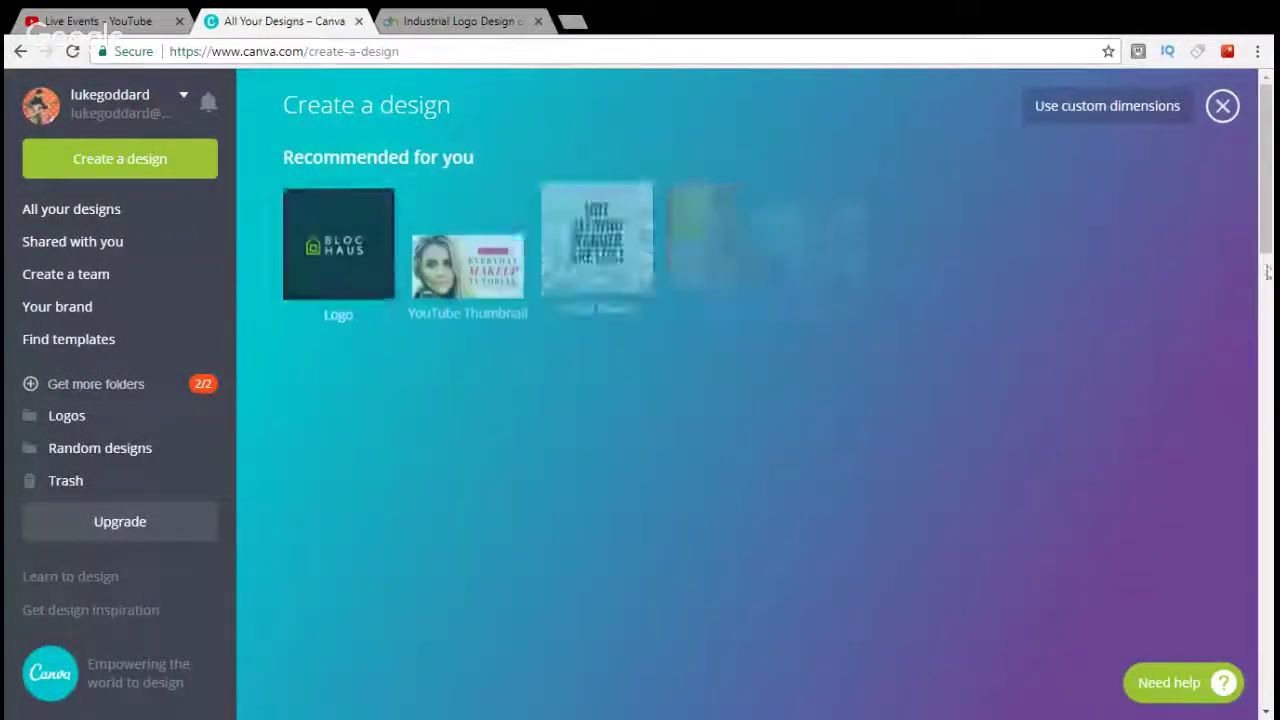
{"action": "scroll", "coordinate": [1184, 405], "scroll_direction": "down", "scroll_amount": 2}
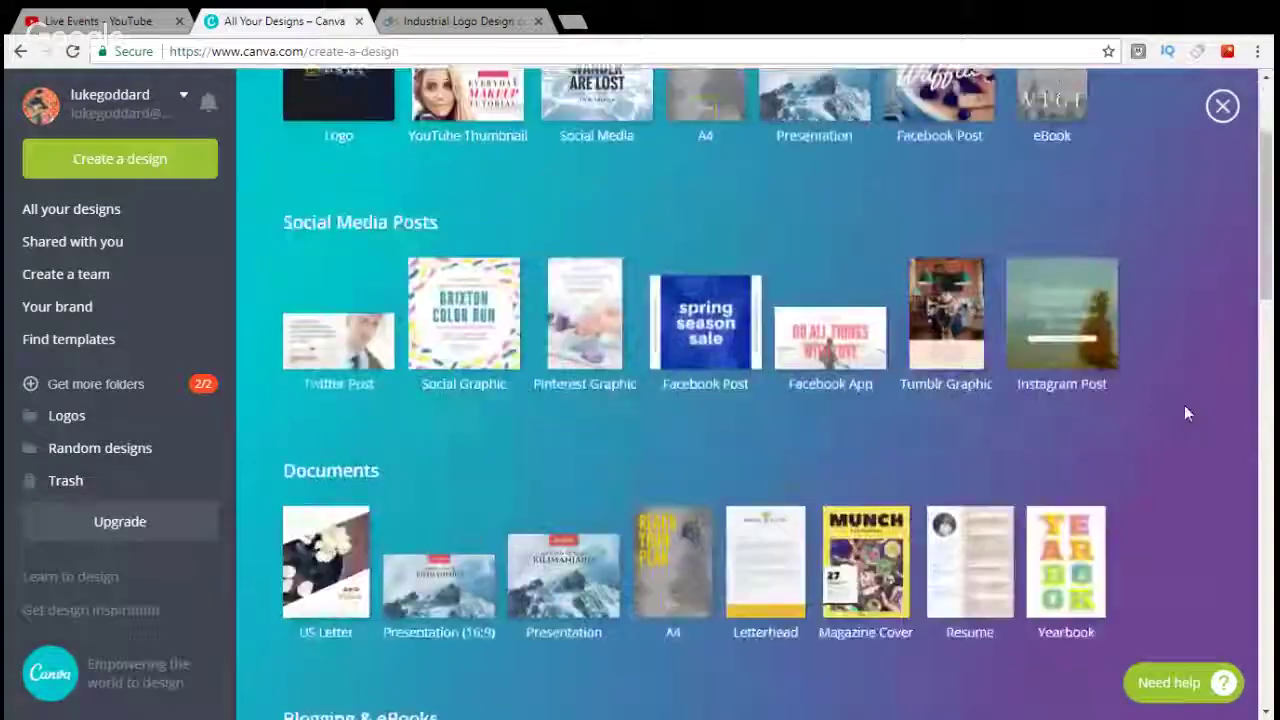
{"action": "scroll", "coordinate": [1222, 362], "scroll_direction": "down", "scroll_amount": 5}
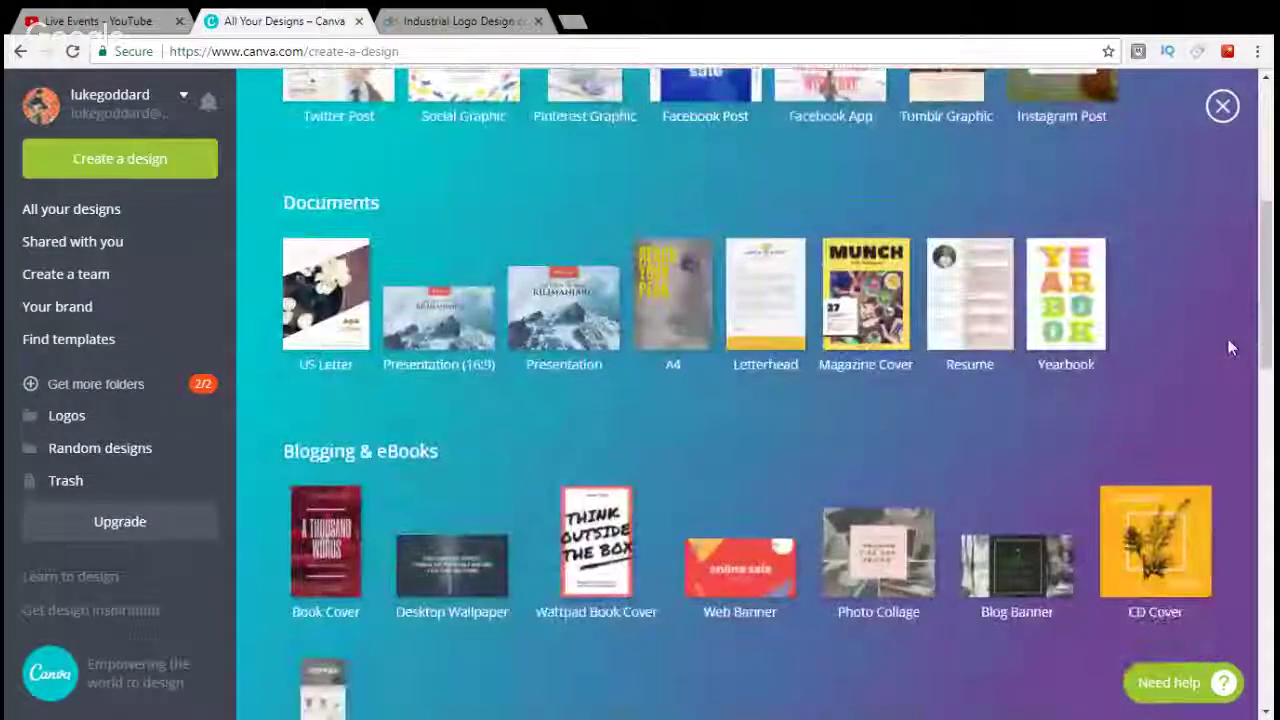
{"action": "scroll", "coordinate": [1228, 339], "scroll_direction": "down", "scroll_amount": 2}
{"action": "scroll", "coordinate": [1228, 339], "scroll_direction": "down", "scroll_amount": 2}
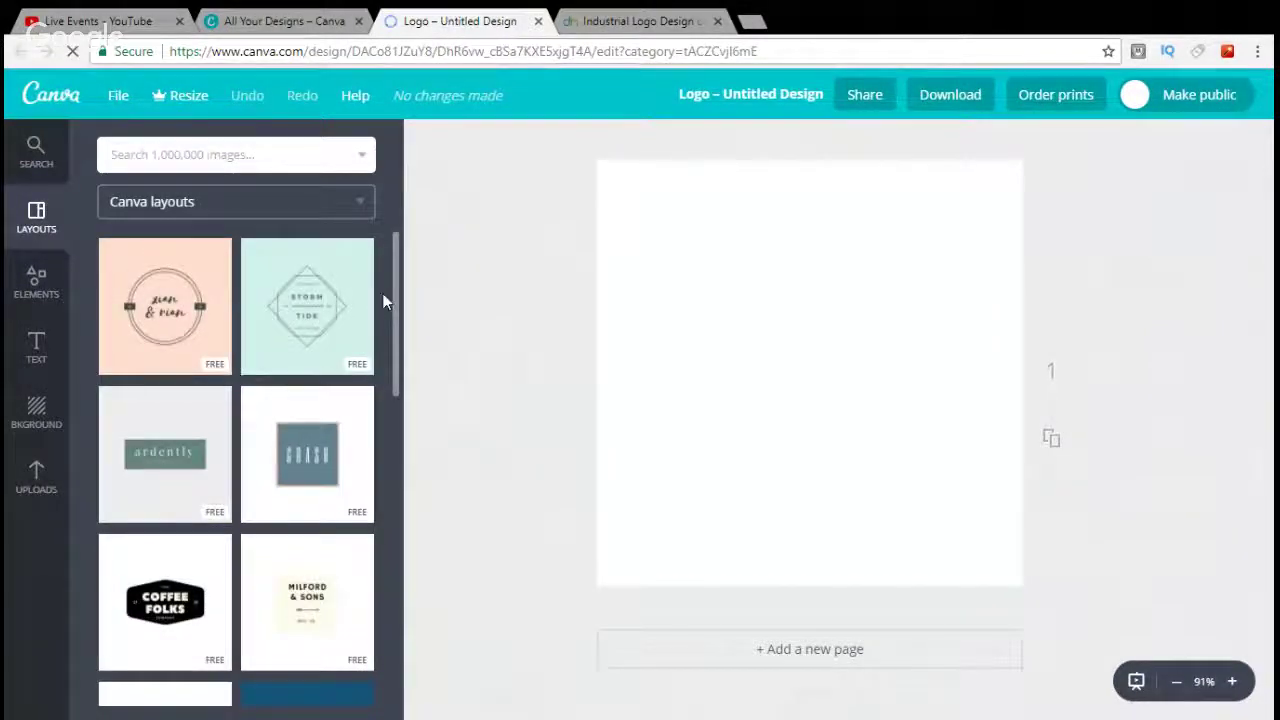
{"action": "scroll", "coordinate": [383, 296], "scroll_direction": "down", "scroll_amount": 2}
{"action": "scroll", "coordinate": [383, 296], "scroll_direction": "down", "scroll_amount": 1}
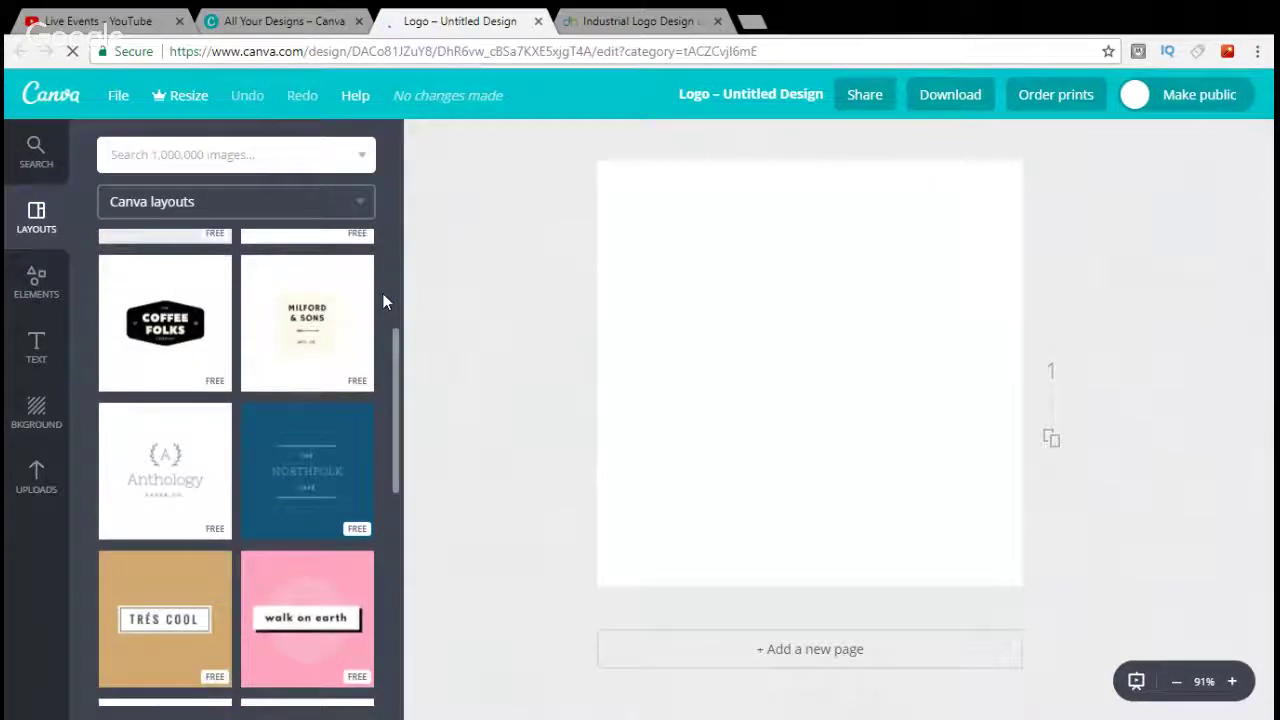
{"action": "scroll", "coordinate": [383, 296], "scroll_direction": "down", "scroll_amount": 4}
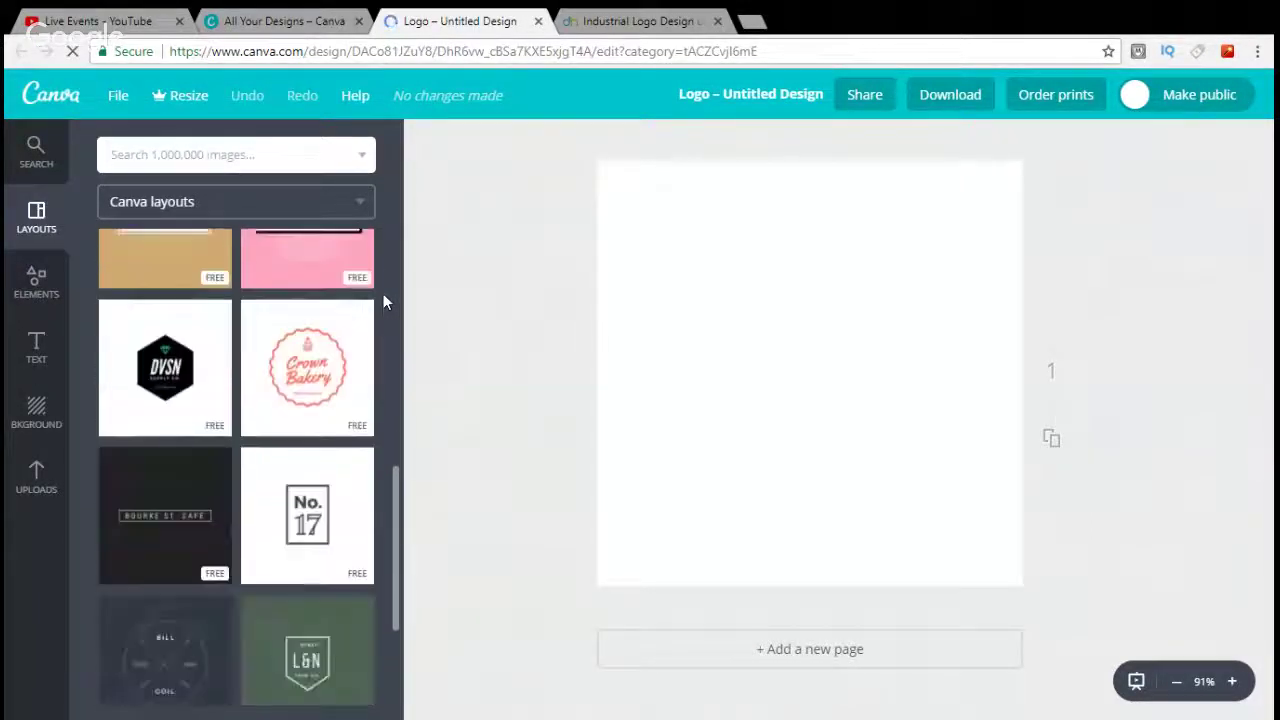
{"action": "scroll", "coordinate": [383, 296], "scroll_direction": "down", "scroll_amount": 2}
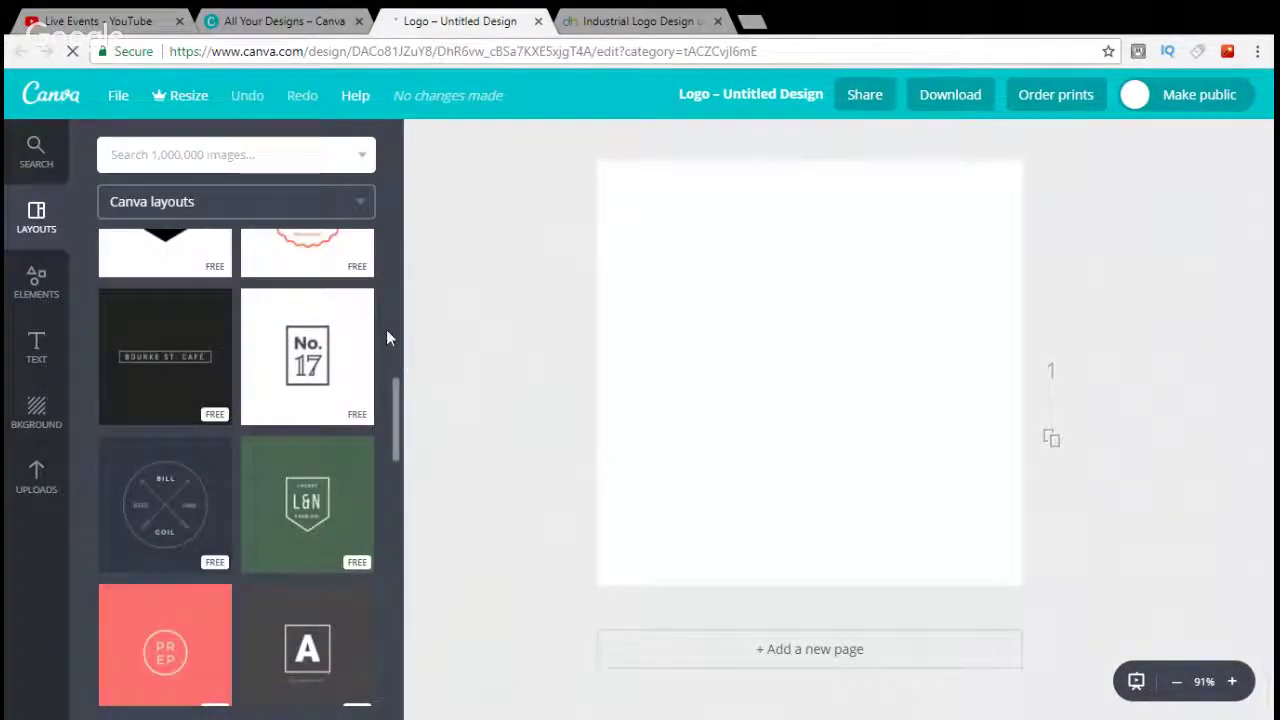
{"action": "scroll", "coordinate": [386, 331], "scroll_direction": "down", "scroll_amount": 4}
{"action": "scroll", "coordinate": [386, 331], "scroll_direction": "down", "scroll_amount": 2}
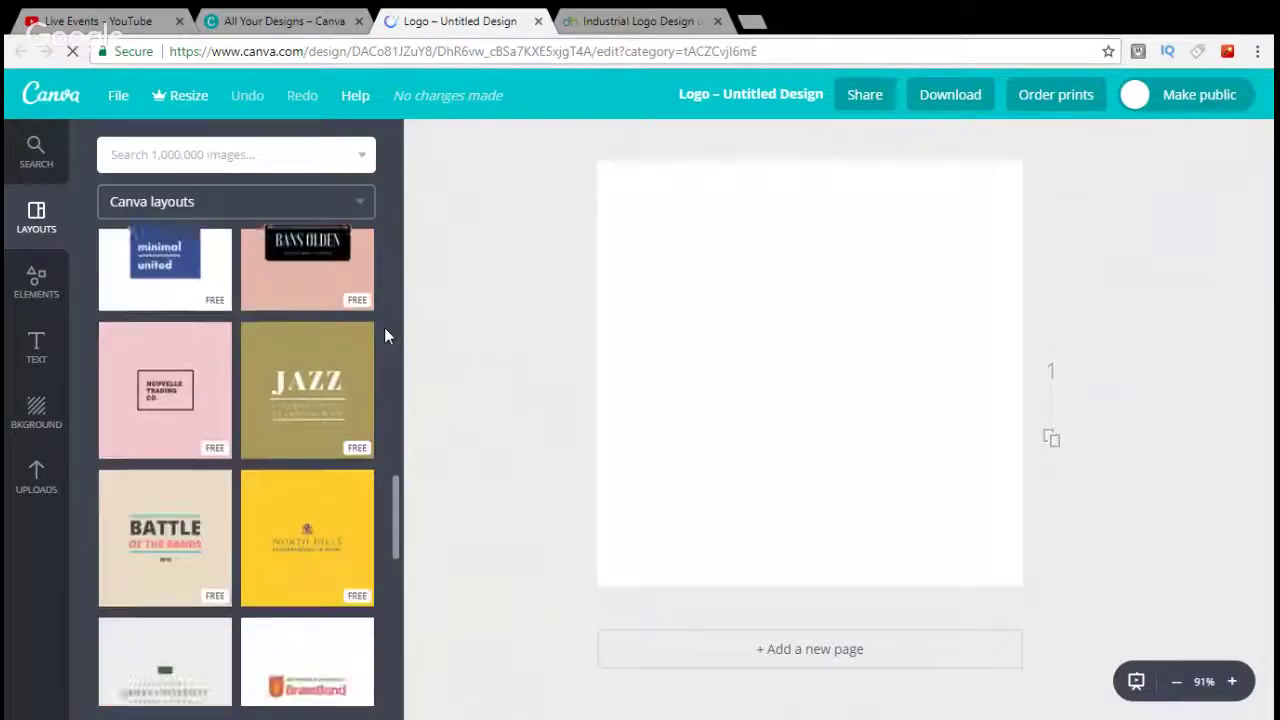
{"action": "scroll", "coordinate": [386, 336], "scroll_direction": "down", "scroll_amount": 4}
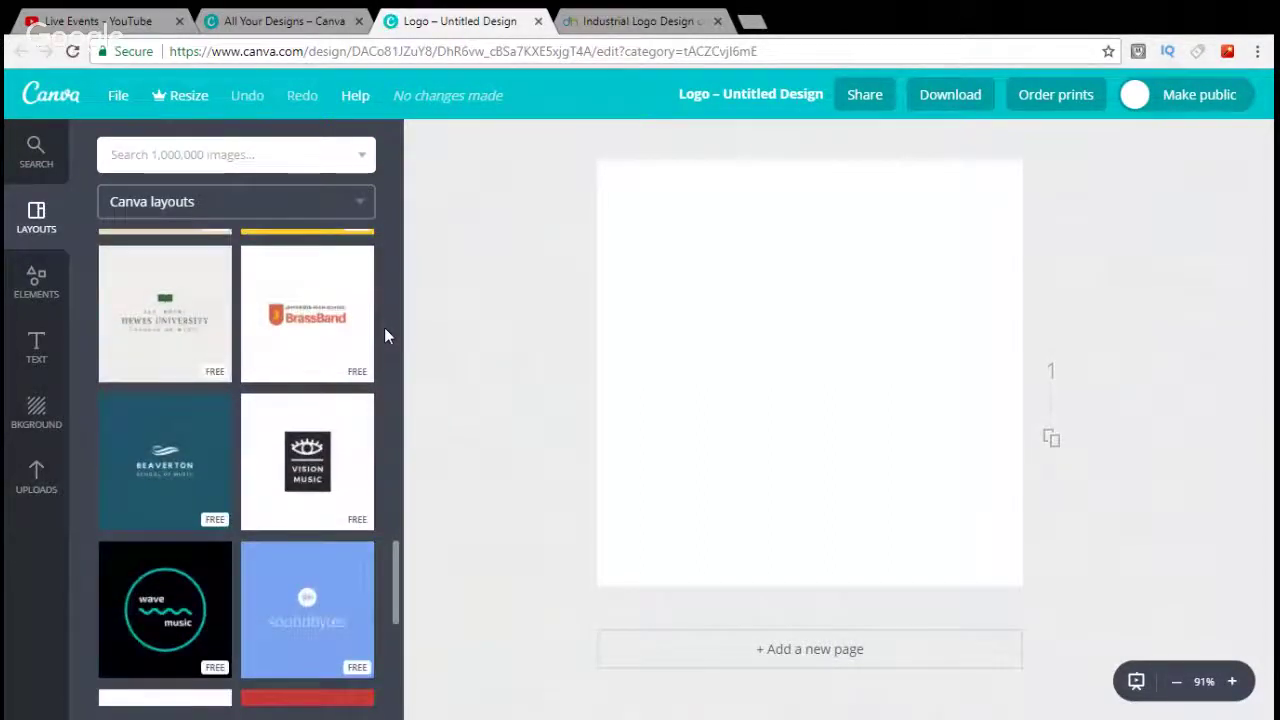
{"action": "scroll", "coordinate": [386, 336], "scroll_direction": "down", "scroll_amount": 3}
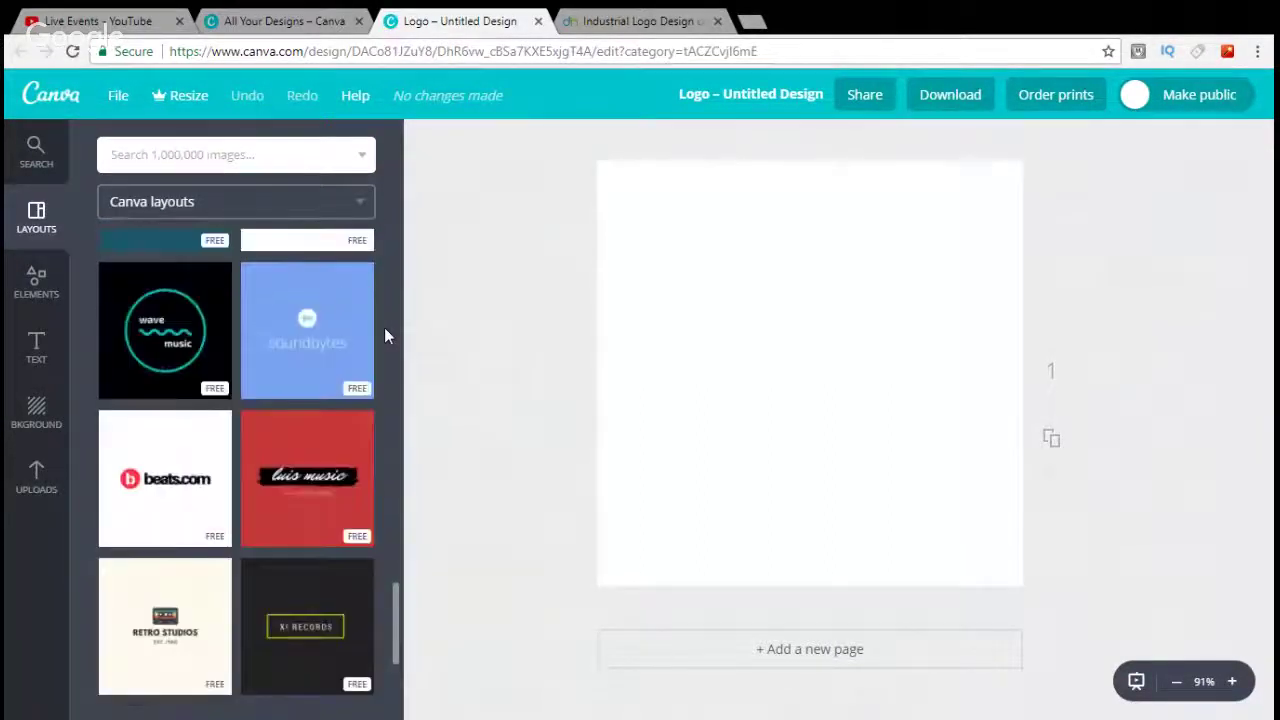
{"action": "scroll", "coordinate": [386, 336], "scroll_direction": "down", "scroll_amount": 2}
{"action": "scroll", "coordinate": [386, 336], "scroll_direction": "down", "scroll_amount": 3}
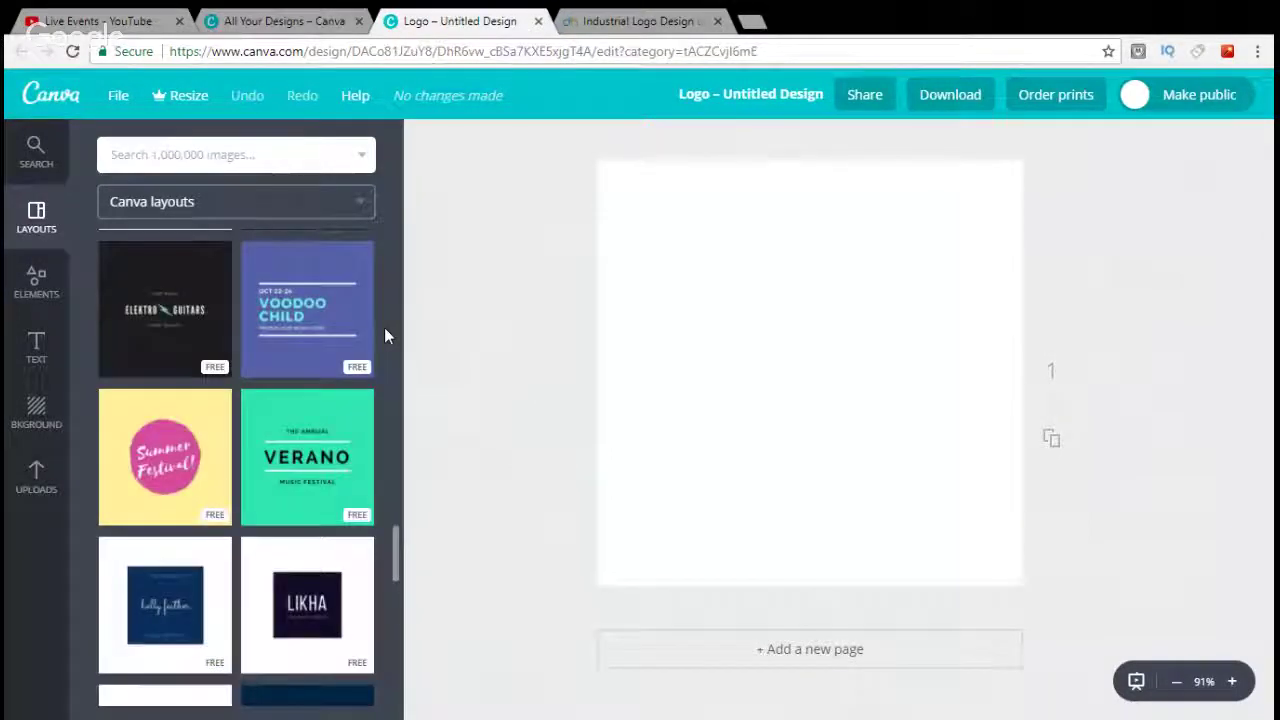
{"action": "scroll", "coordinate": [386, 336], "scroll_direction": "down", "scroll_amount": 3}
{"action": "scroll", "coordinate": [386, 336], "scroll_direction": "down", "scroll_amount": 3}
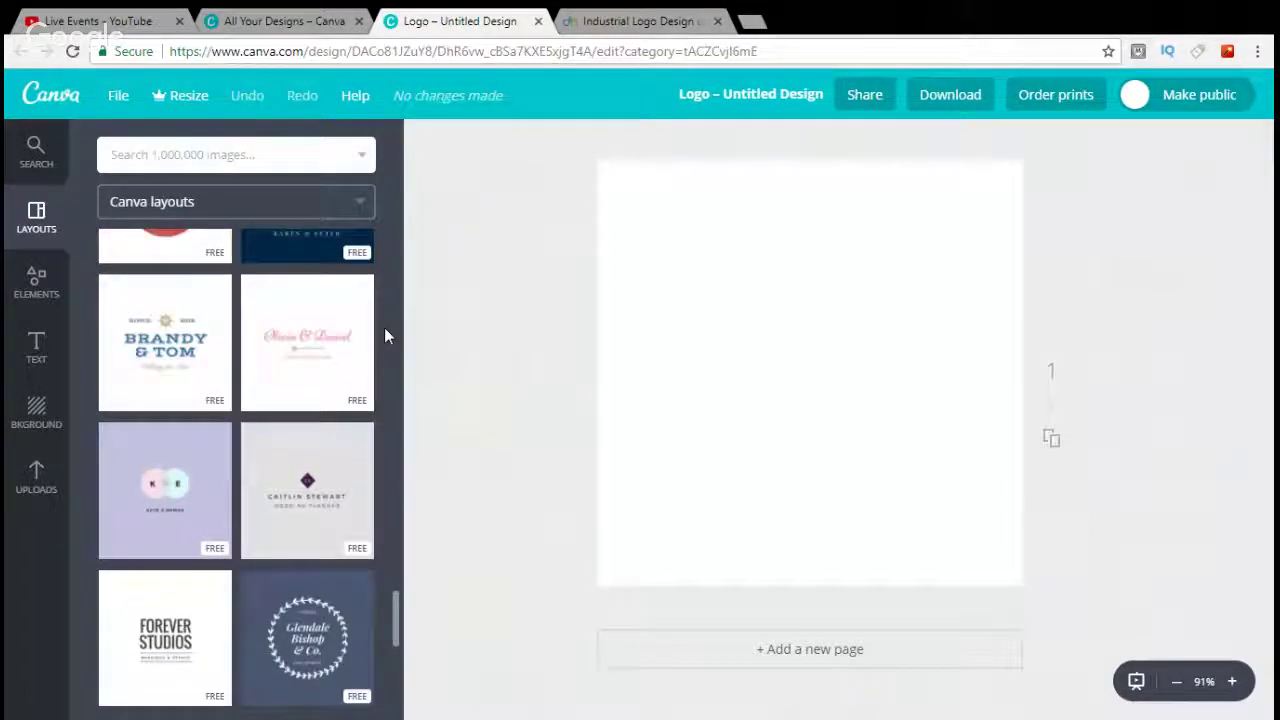
{"action": "scroll", "coordinate": [386, 336], "scroll_direction": "up", "scroll_amount": 1}
{"action": "scroll", "coordinate": [386, 336], "scroll_direction": "down", "scroll_amount": 4}
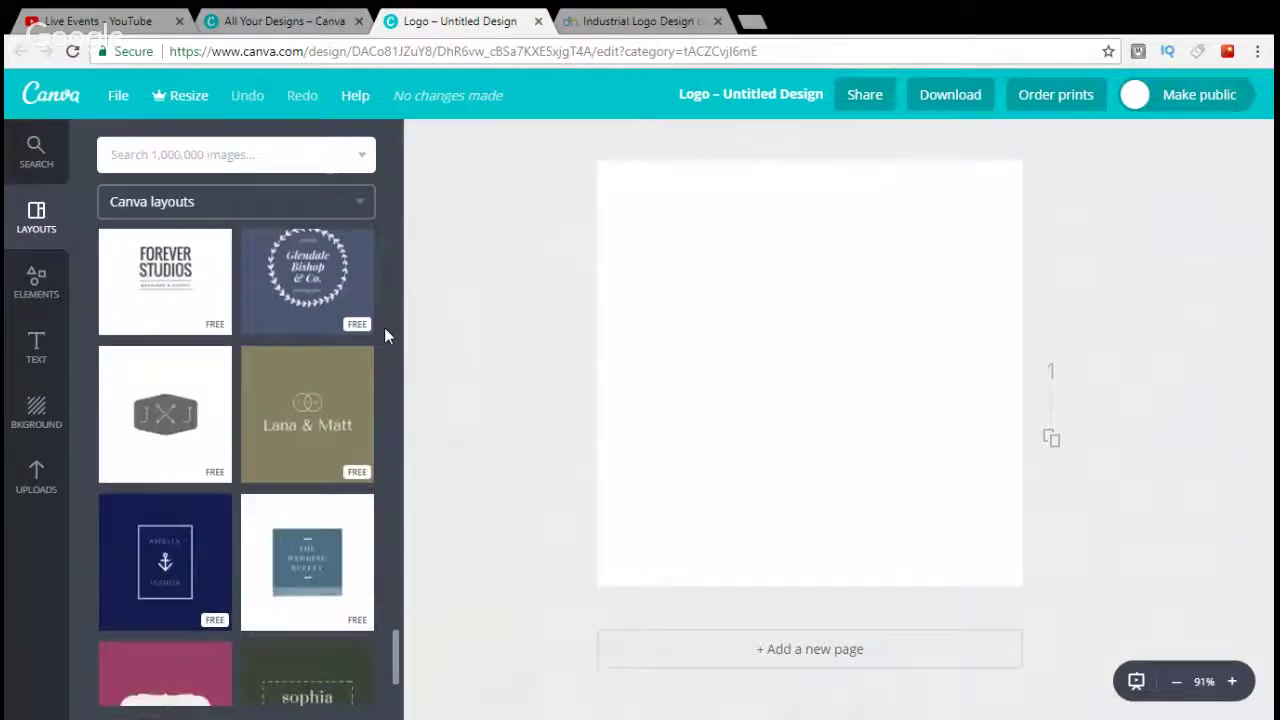
{"action": "scroll", "coordinate": [386, 336], "scroll_direction": "down", "scroll_amount": 3}
{"action": "scroll", "coordinate": [386, 336], "scroll_direction": "down", "scroll_amount": 5}
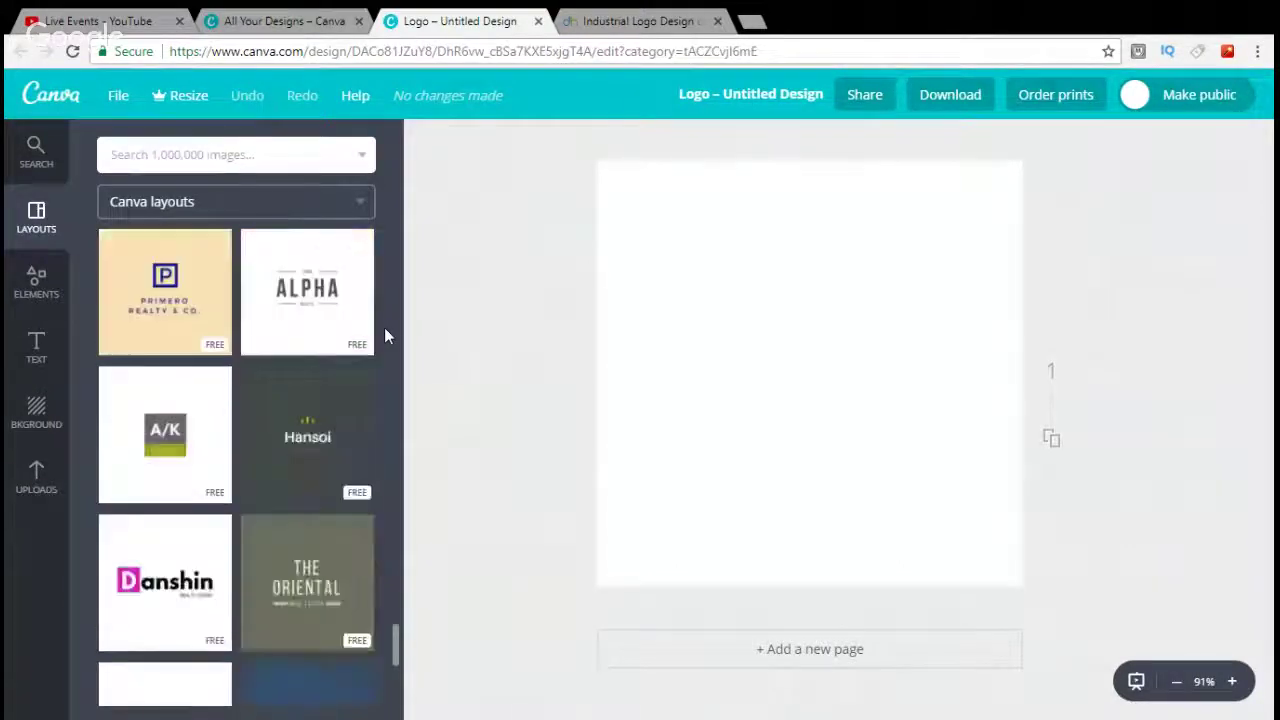
{"action": "scroll", "coordinate": [386, 336], "scroll_direction": "down", "scroll_amount": 5}
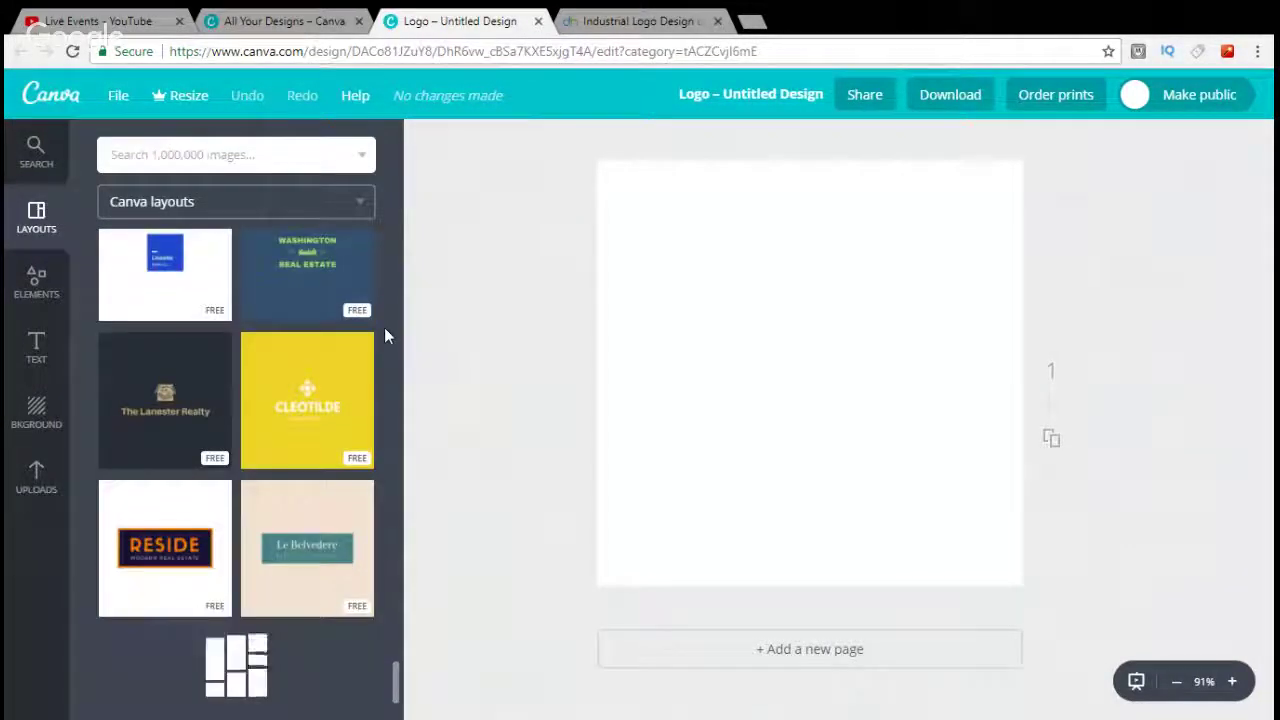
{"action": "scroll", "coordinate": [388, 380], "scroll_direction": "down", "scroll_amount": 3}
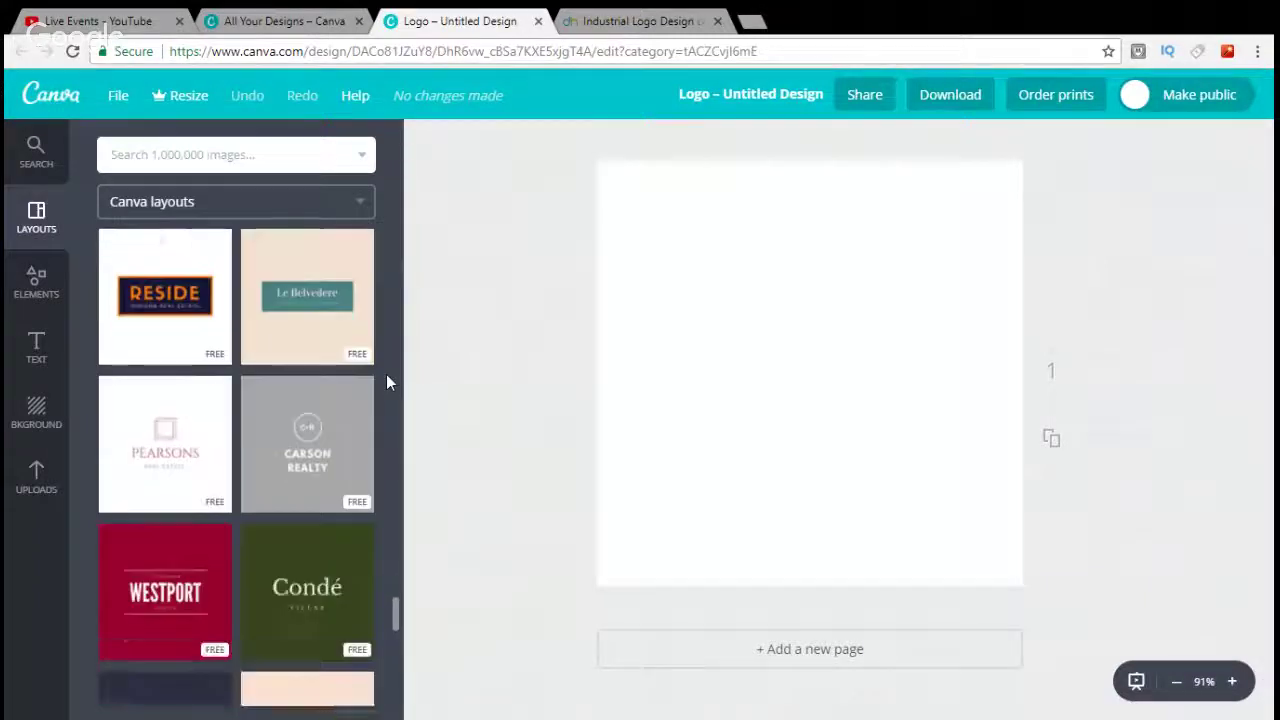
{"action": "scroll", "coordinate": [388, 380], "scroll_direction": "down", "scroll_amount": 8}
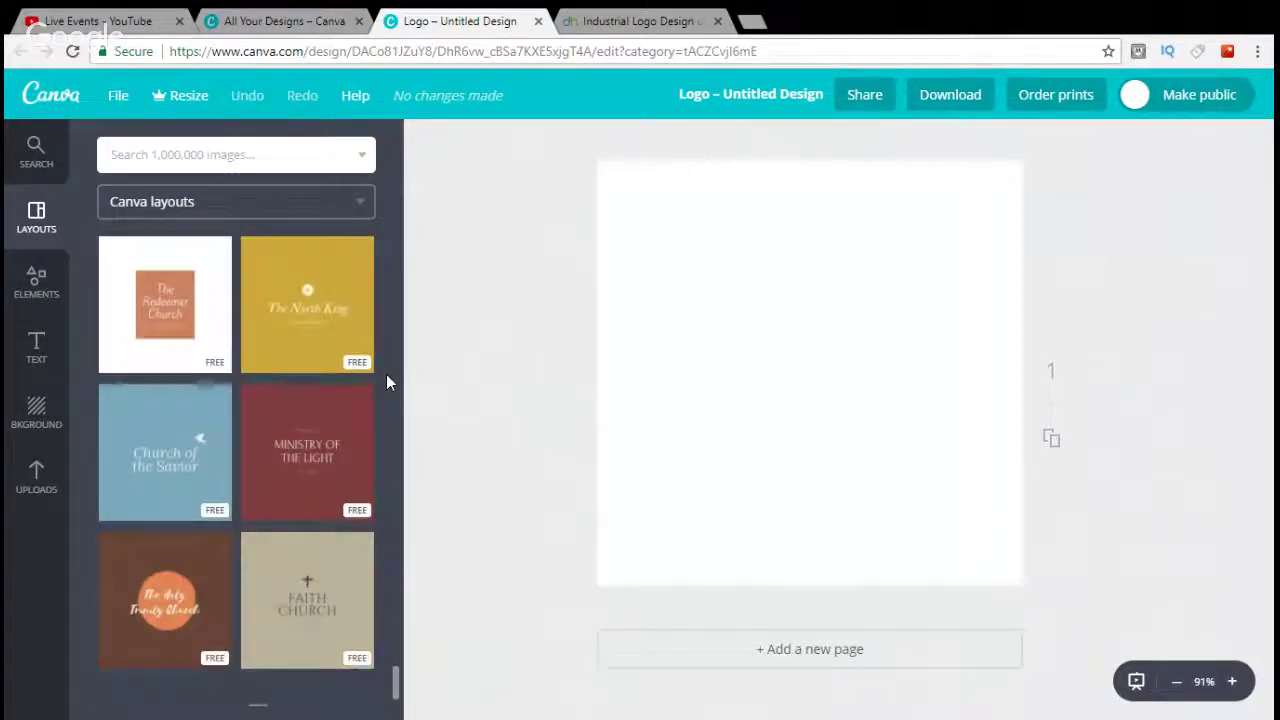
{"action": "scroll", "coordinate": [386, 374], "scroll_direction": "up", "scroll_amount": 3}
{"action": "scroll", "coordinate": [386, 374], "scroll_direction": "down", "scroll_amount": 3}
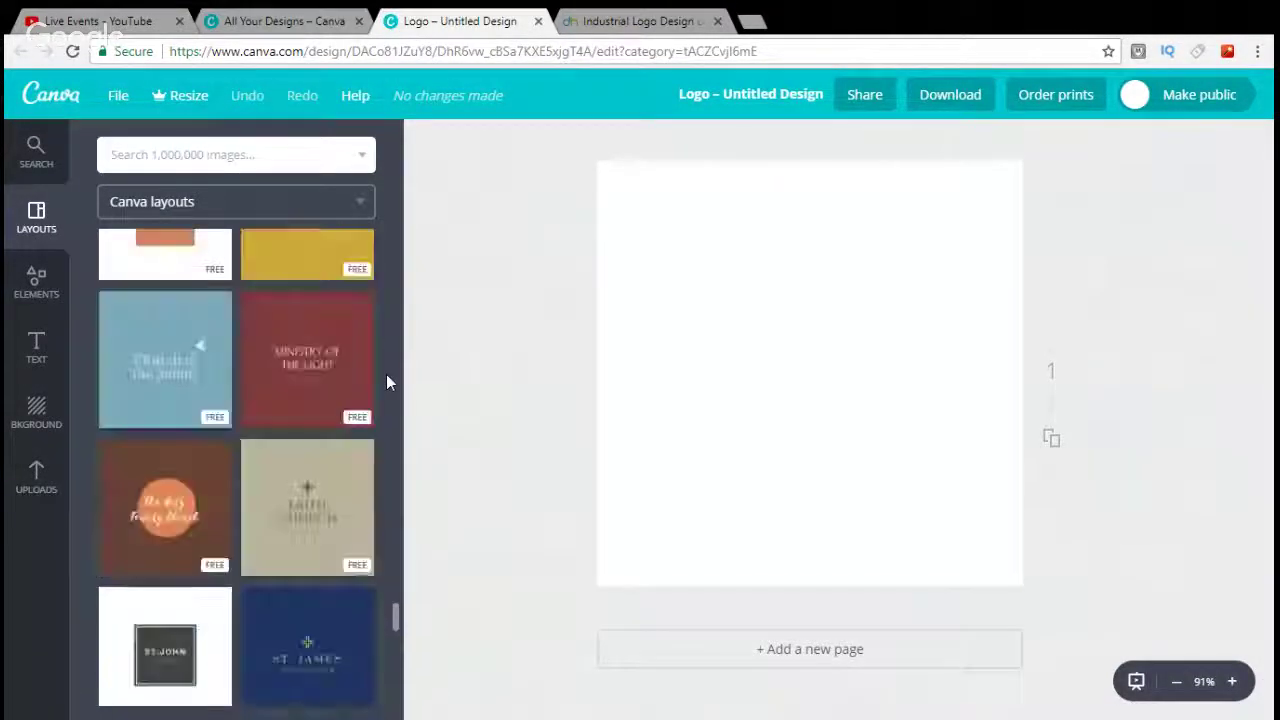
{"action": "scroll", "coordinate": [386, 374], "scroll_direction": "down", "scroll_amount": 8}
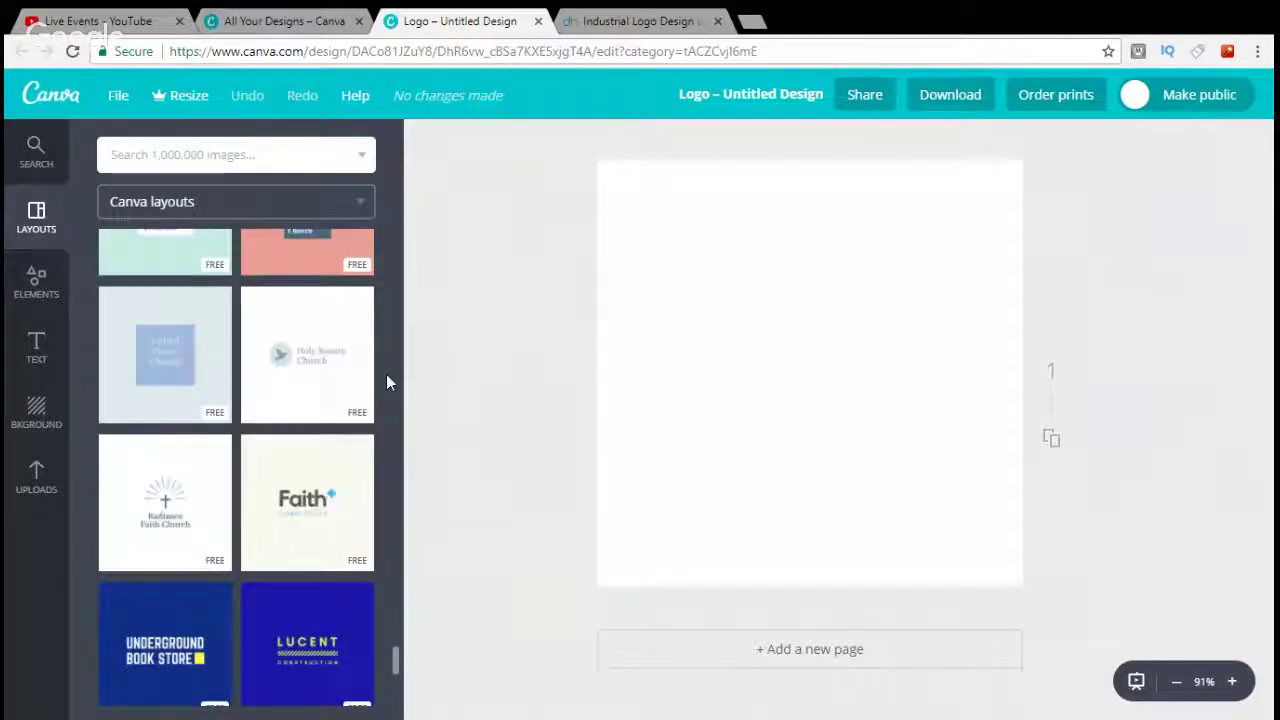
{"action": "scroll", "coordinate": [388, 378], "scroll_direction": "down", "scroll_amount": 6}
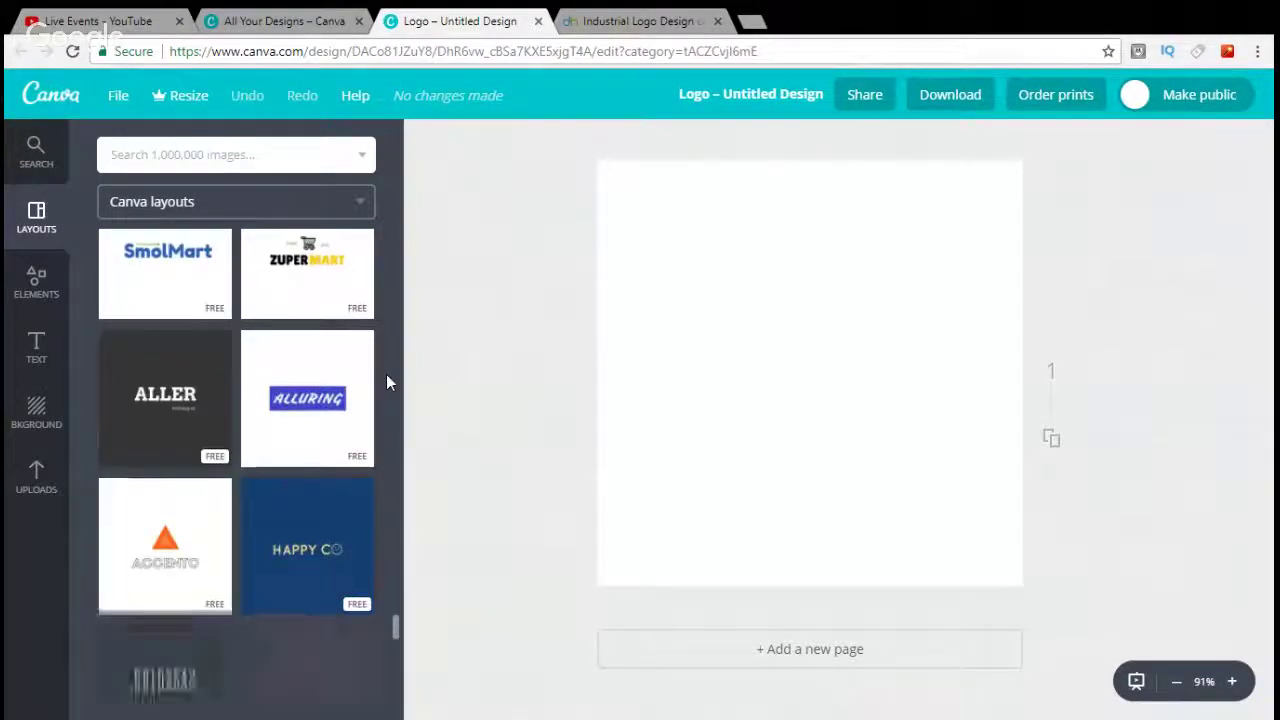
{"action": "scroll", "coordinate": [386, 374], "scroll_direction": "down", "scroll_amount": 4}
{"action": "scroll", "coordinate": [386, 374], "scroll_direction": "up", "scroll_amount": 2}
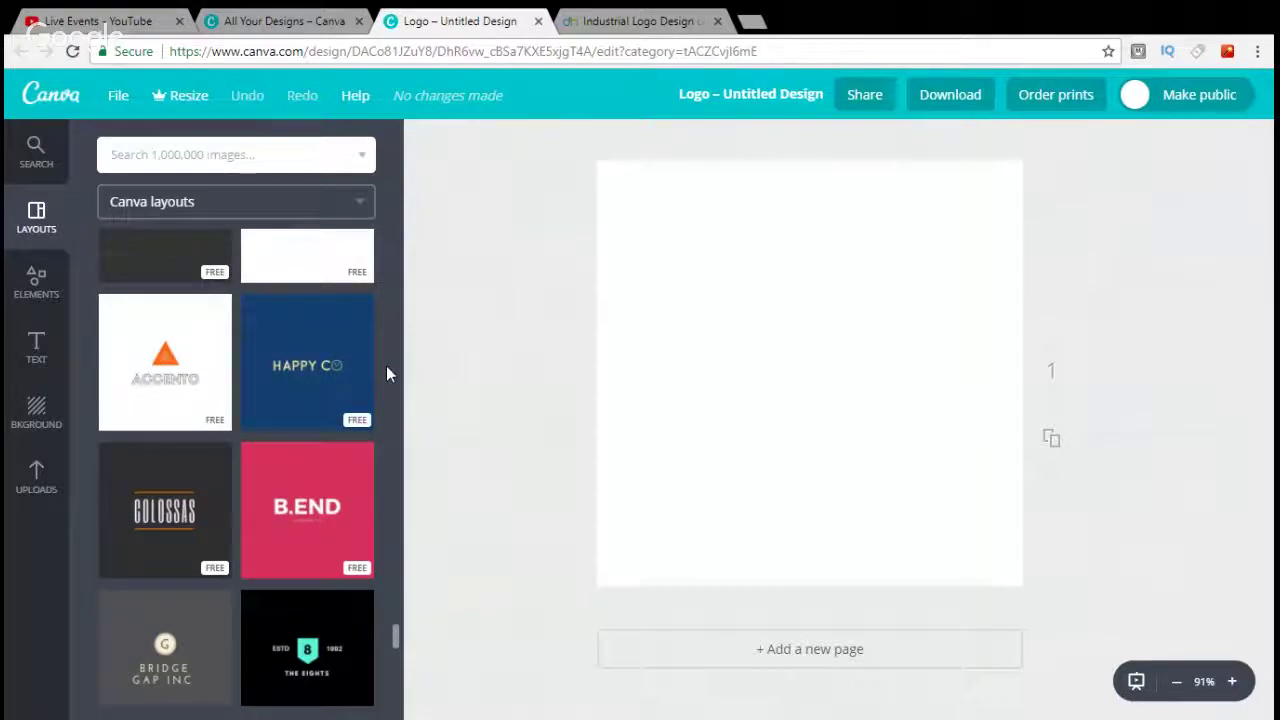
{"action": "scroll", "coordinate": [388, 373], "scroll_direction": "down", "scroll_amount": 9}
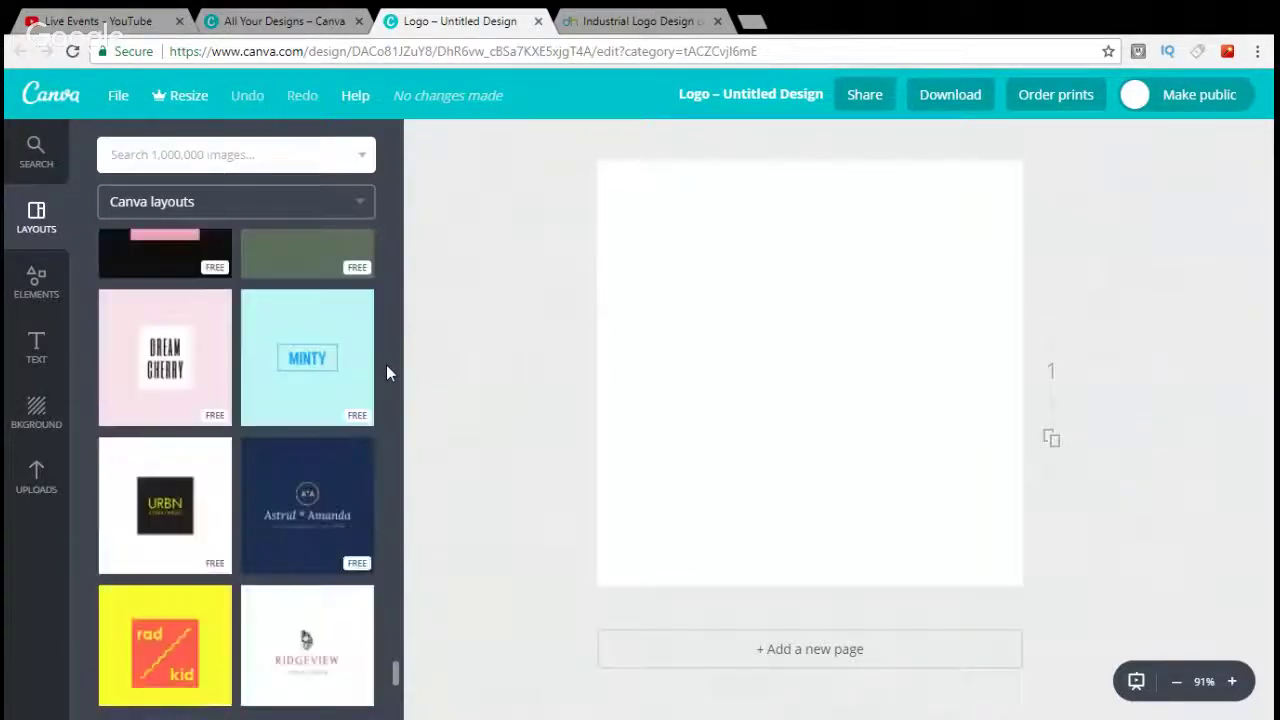
{"action": "scroll", "coordinate": [388, 373], "scroll_direction": "down", "scroll_amount": 7}
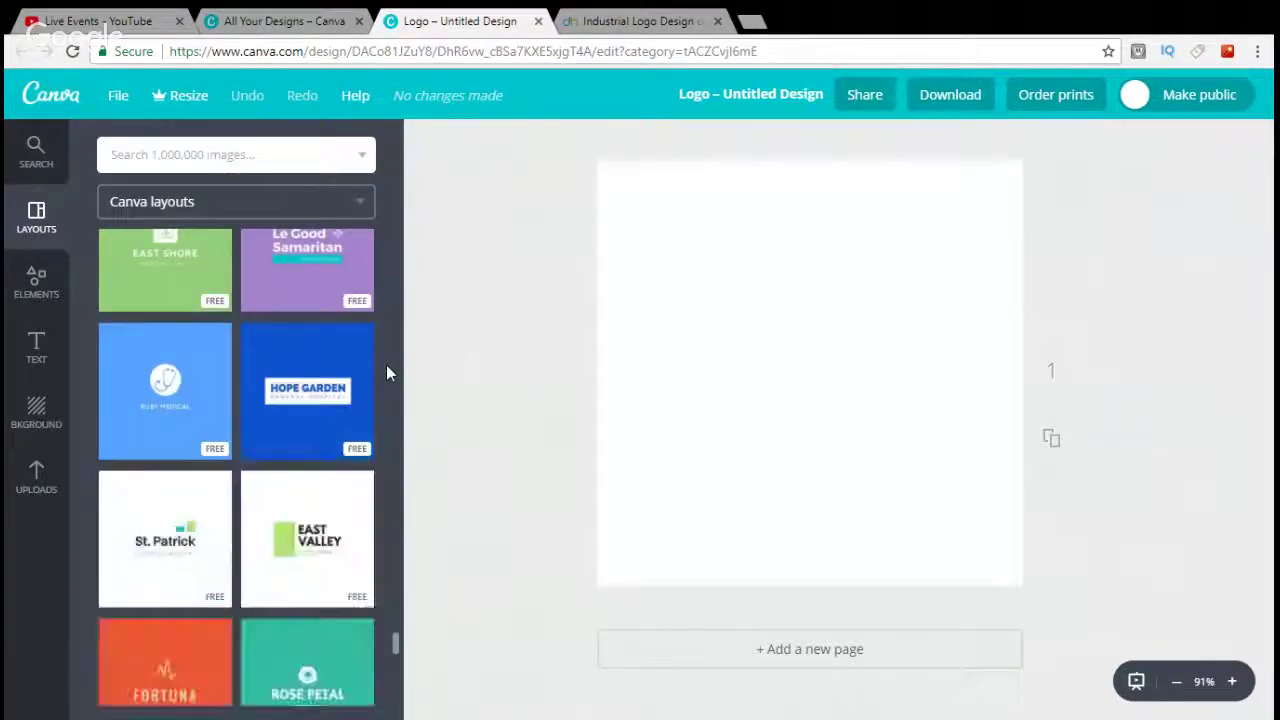
{"action": "scroll", "coordinate": [388, 373], "scroll_direction": "down", "scroll_amount": 8}
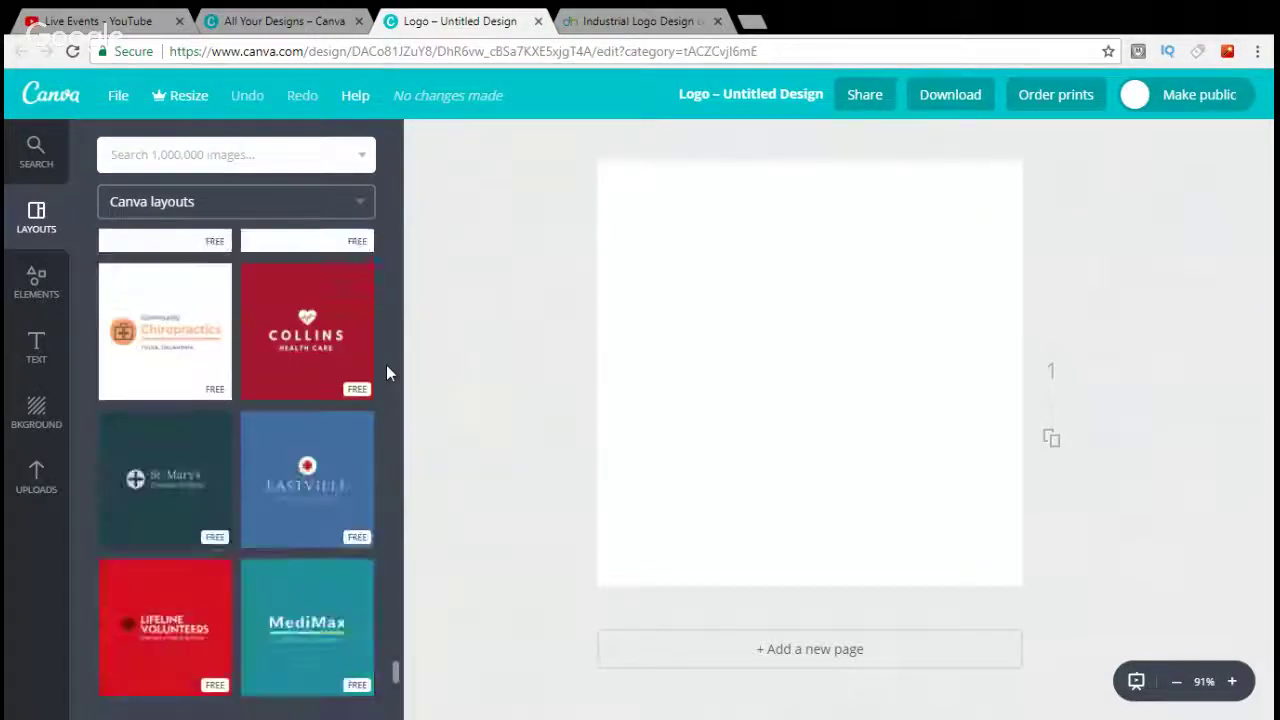
{"action": "scroll", "coordinate": [386, 365], "scroll_direction": "down", "scroll_amount": 5}
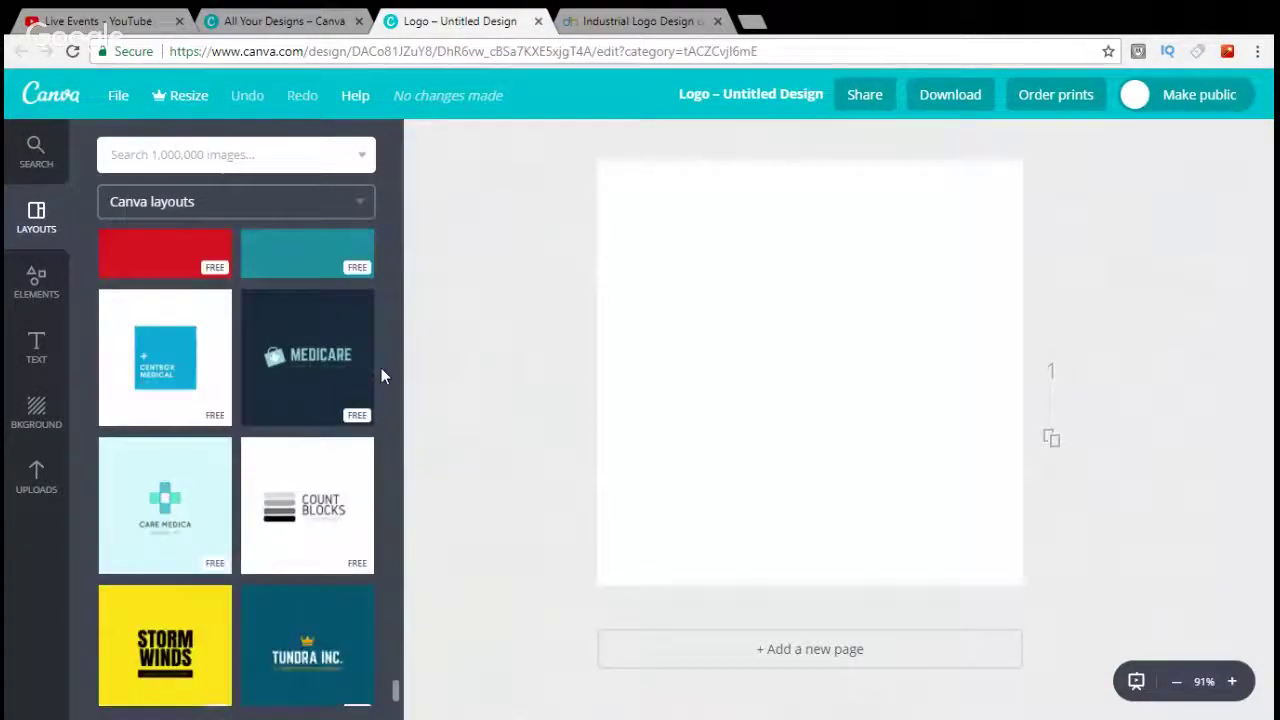
{"action": "scroll", "coordinate": [381, 368], "scroll_direction": "down", "scroll_amount": 2}
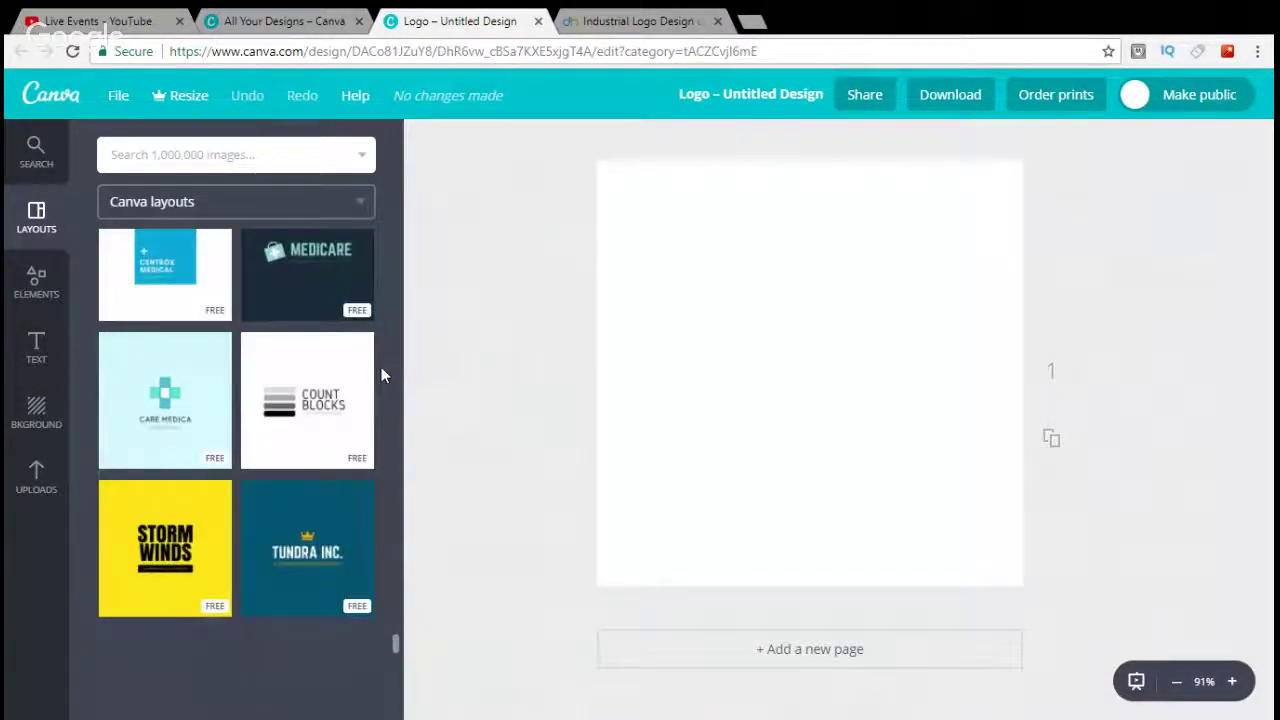
{"action": "scroll", "coordinate": [381, 367], "scroll_direction": "down", "scroll_amount": 4}
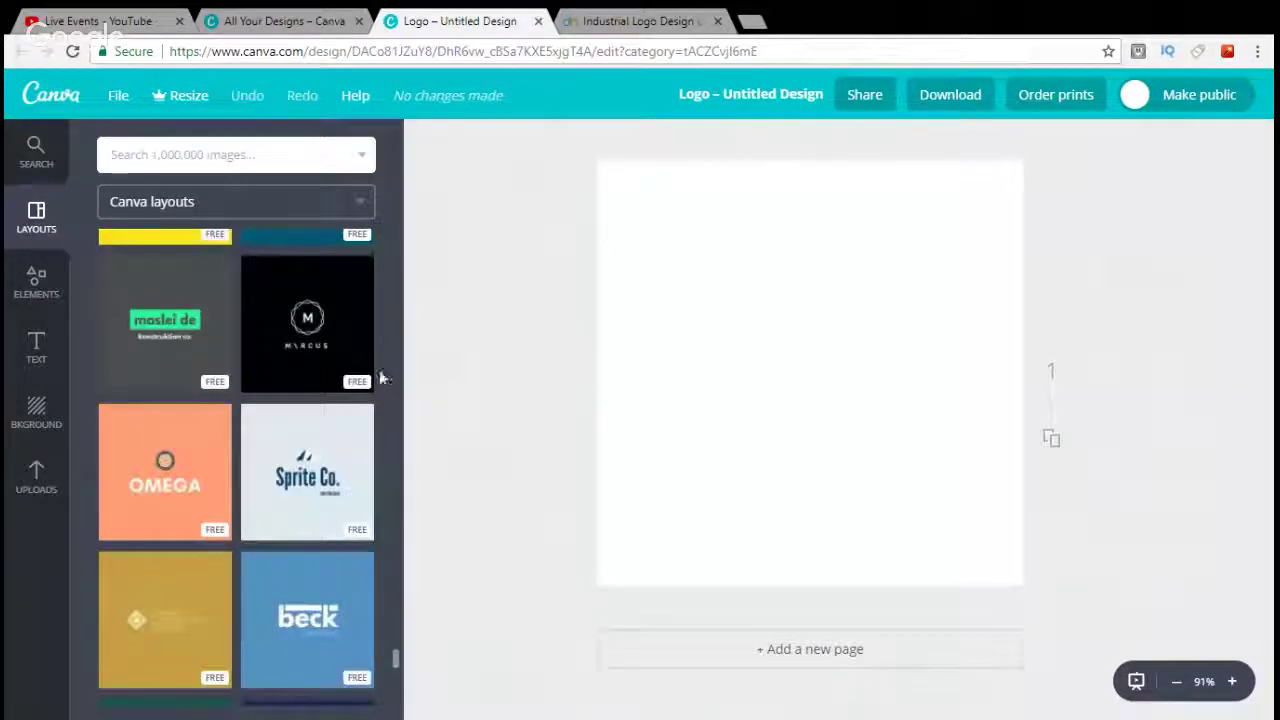
{"action": "scroll", "coordinate": [389, 308], "scroll_direction": "down", "scroll_amount": 6}
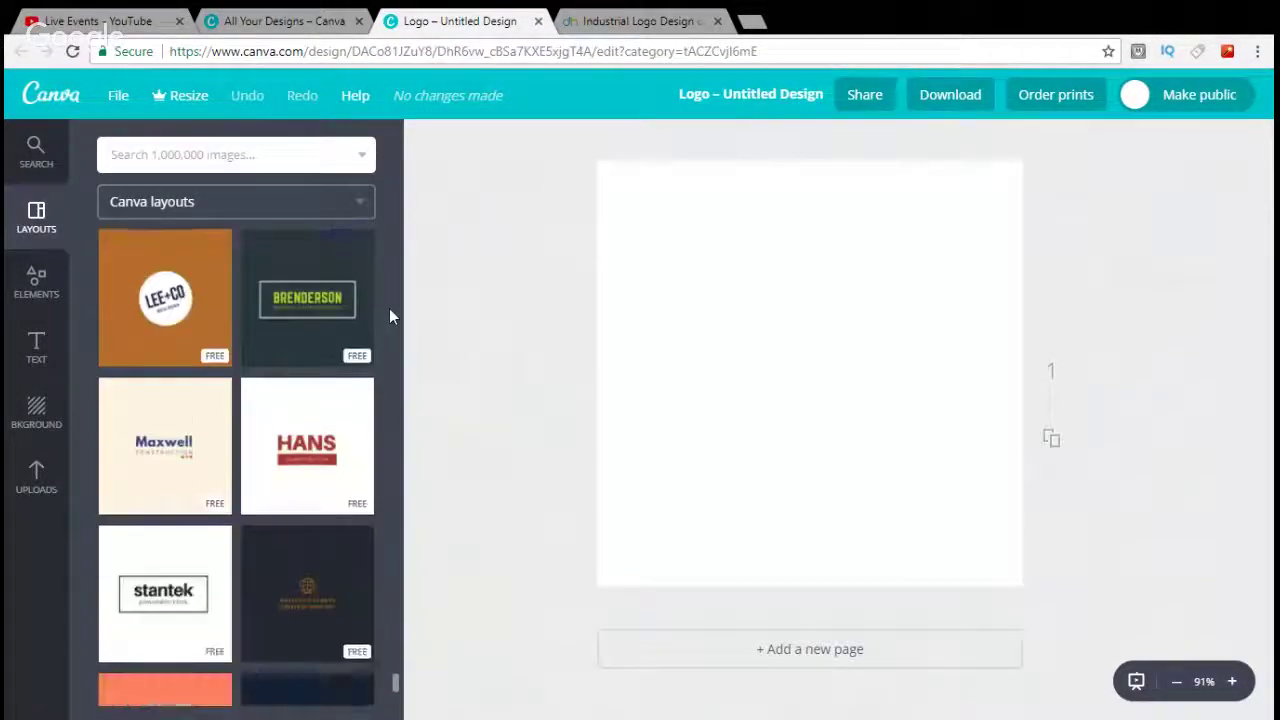
{"action": "scroll", "coordinate": [389, 308], "scroll_direction": "down", "scroll_amount": 2}
{"action": "scroll", "coordinate": [389, 310], "scroll_direction": "down", "scroll_amount": 3}
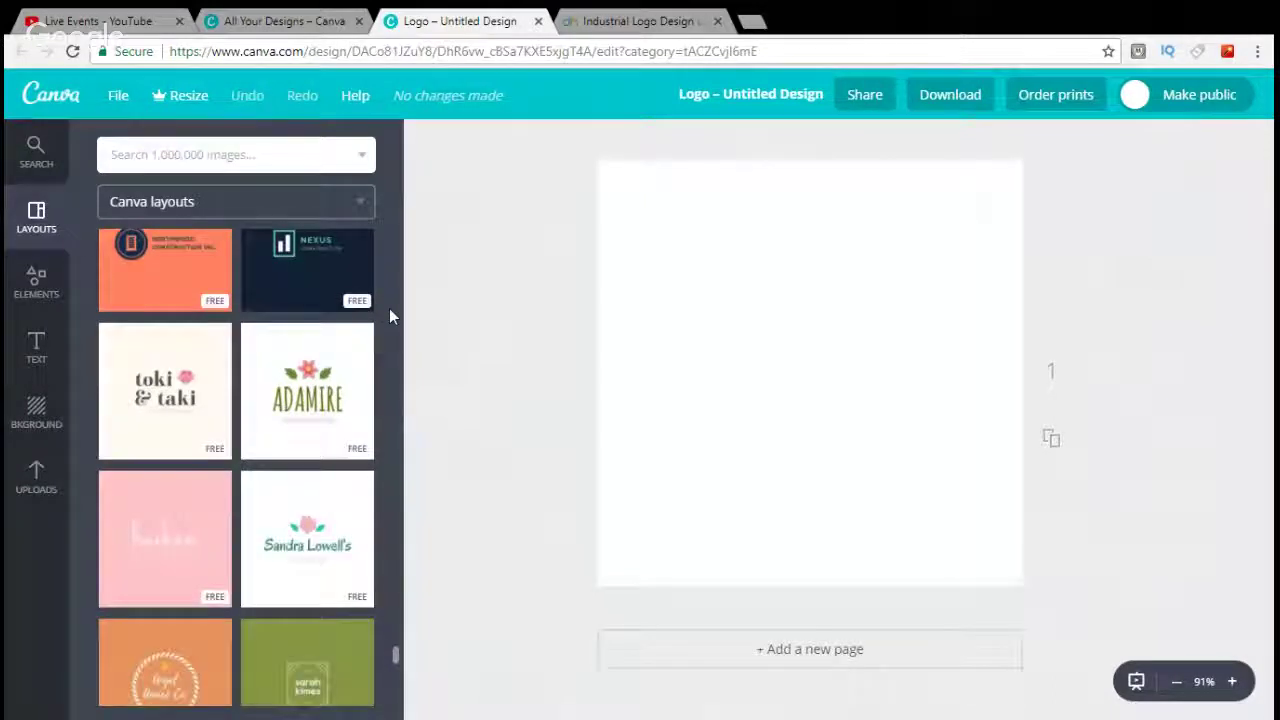
{"action": "scroll", "coordinate": [389, 378], "scroll_direction": "down", "scroll_amount": 5}
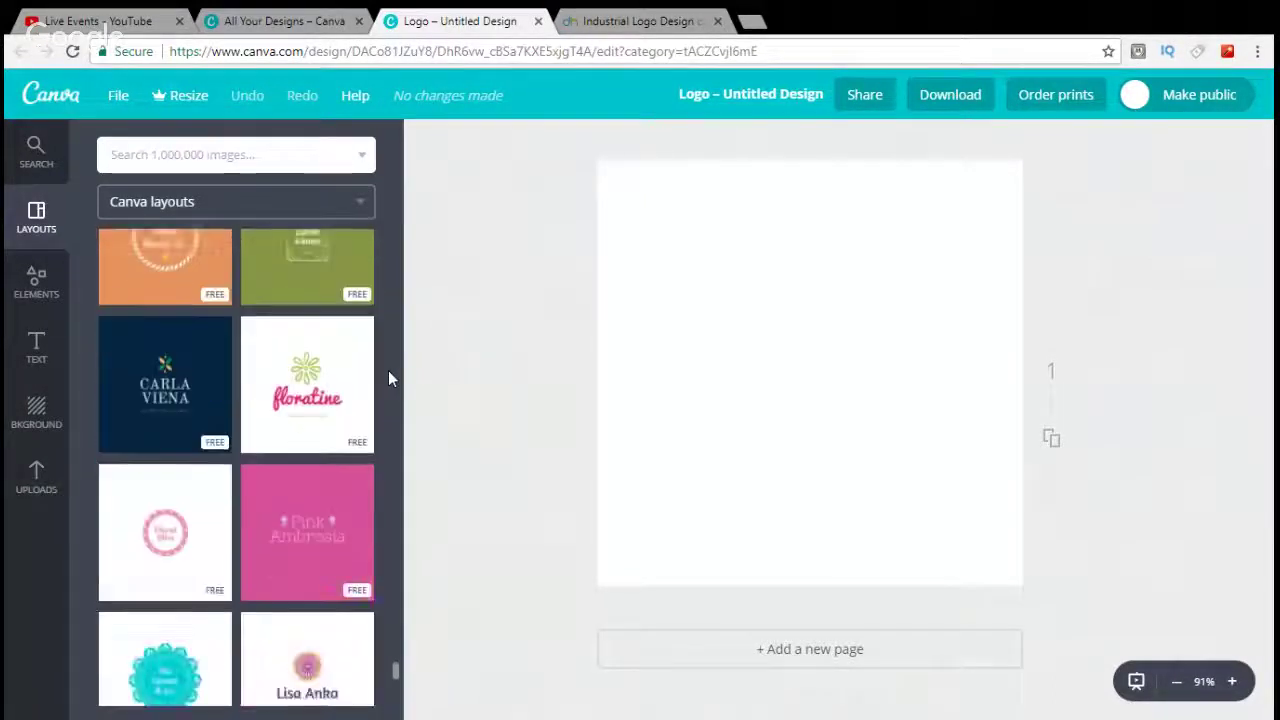
{"action": "scroll", "coordinate": [389, 378], "scroll_direction": "down", "scroll_amount": 5}
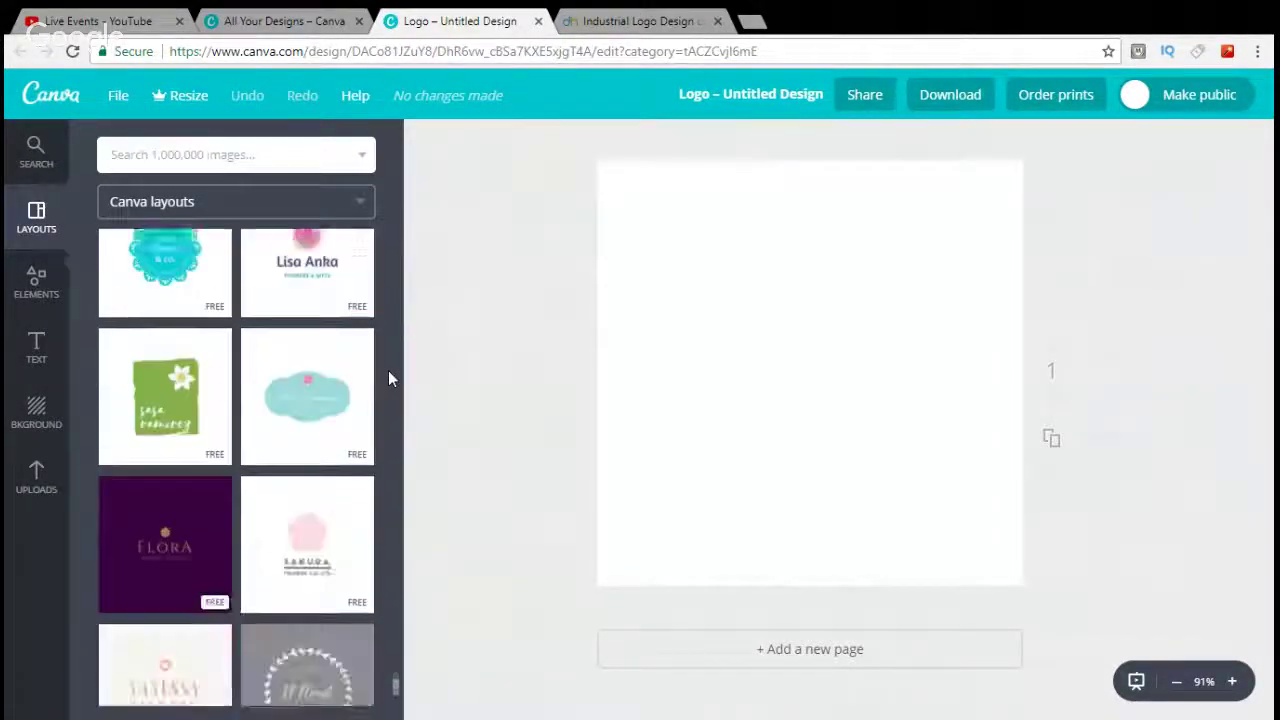
{"action": "scroll", "coordinate": [388, 378], "scroll_direction": "down", "scroll_amount": 2}
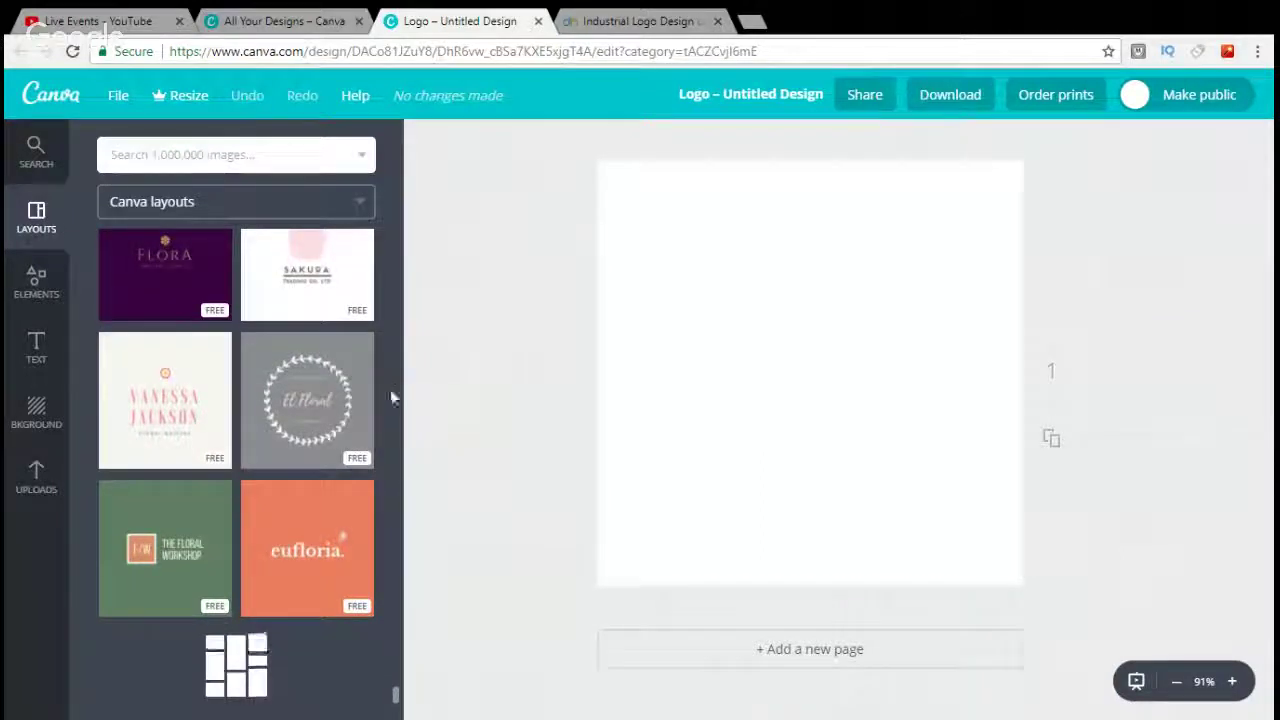
{"action": "scroll", "coordinate": [387, 368], "scroll_direction": "down", "scroll_amount": 5}
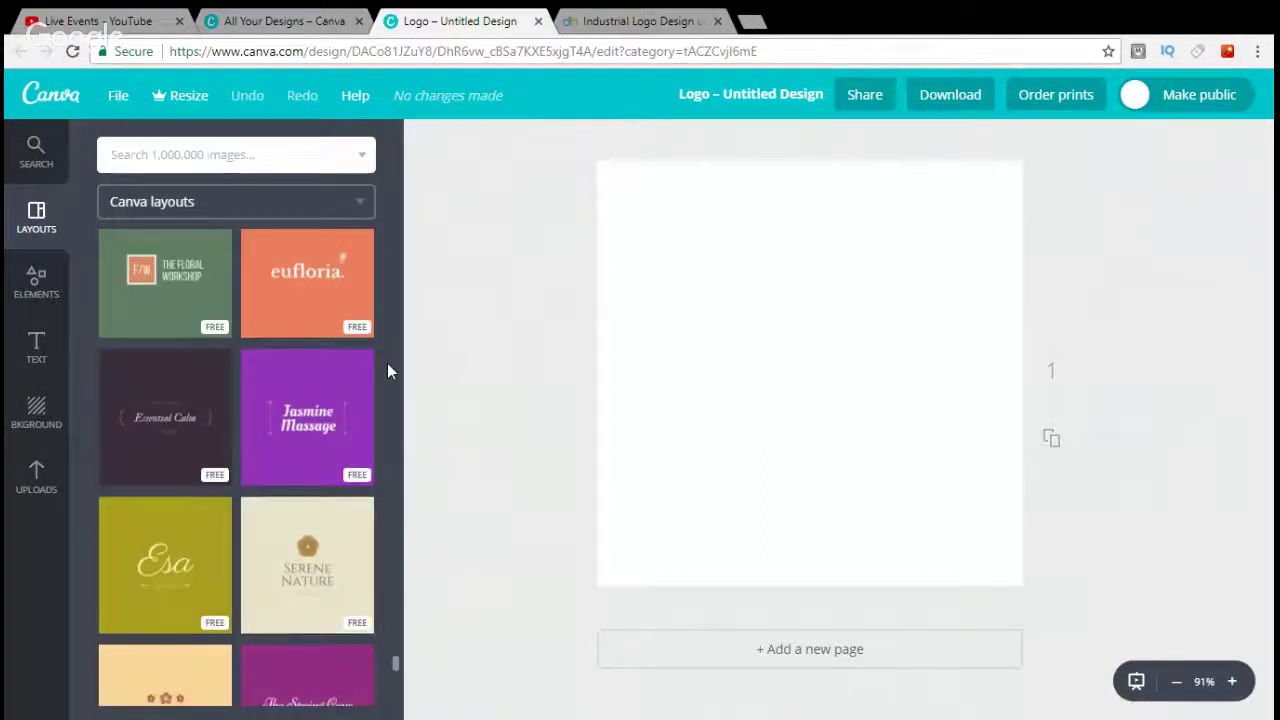
{"action": "scroll", "coordinate": [388, 365], "scroll_direction": "down", "scroll_amount": 5}
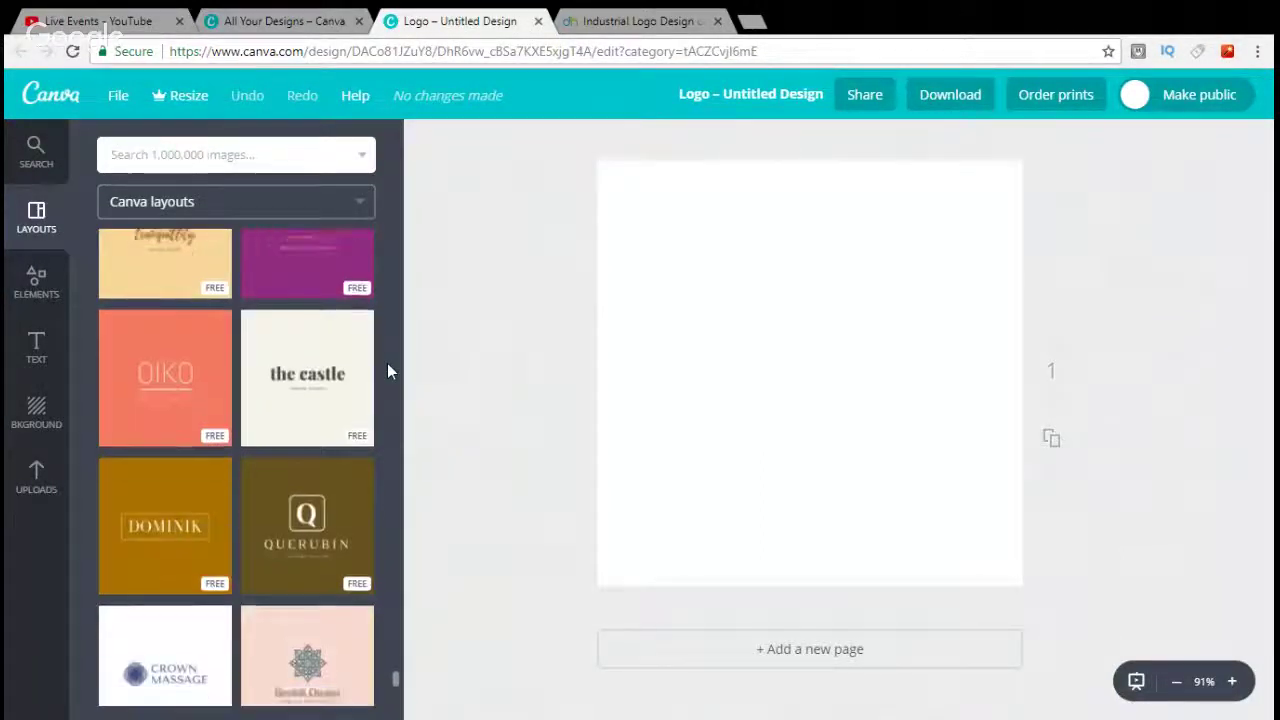
{"action": "scroll", "coordinate": [387, 365], "scroll_direction": "down", "scroll_amount": 2}
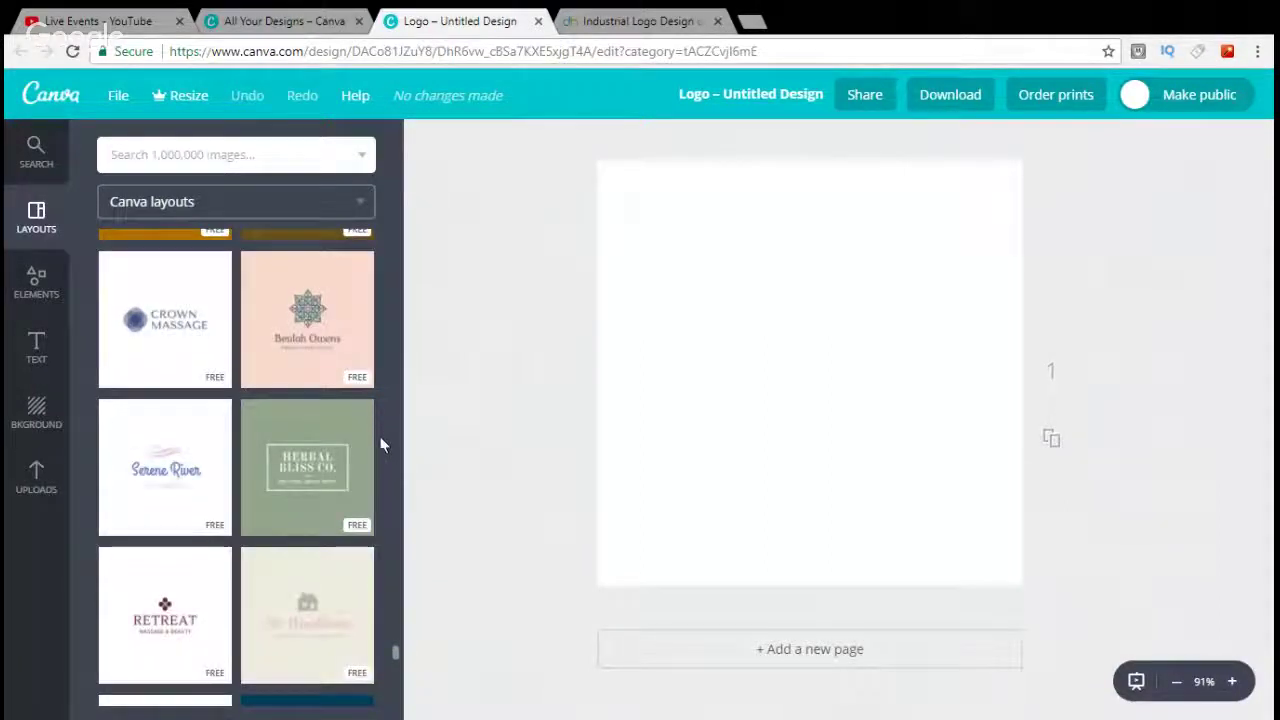
{"action": "scroll", "coordinate": [380, 420], "scroll_direction": "down", "scroll_amount": 3}
{"action": "scroll", "coordinate": [380, 425], "scroll_direction": "down", "scroll_amount": 8}
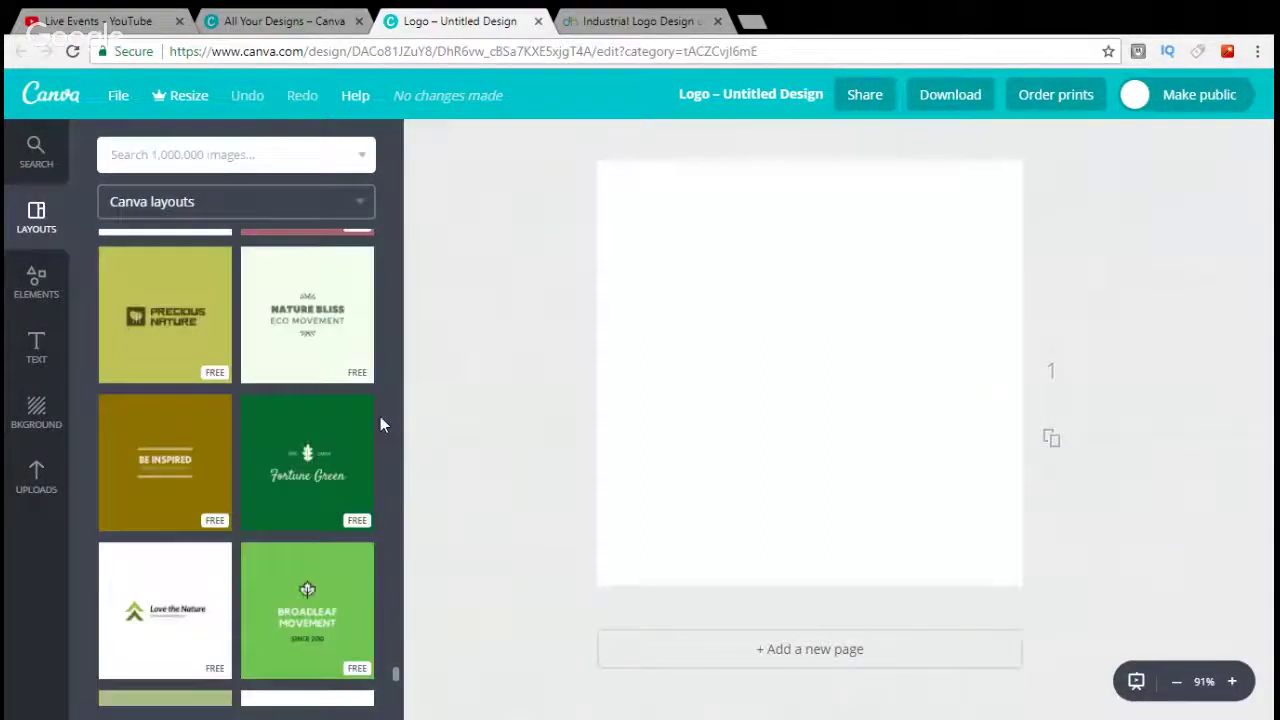
{"action": "scroll", "coordinate": [382, 422], "scroll_direction": "down", "scroll_amount": 5}
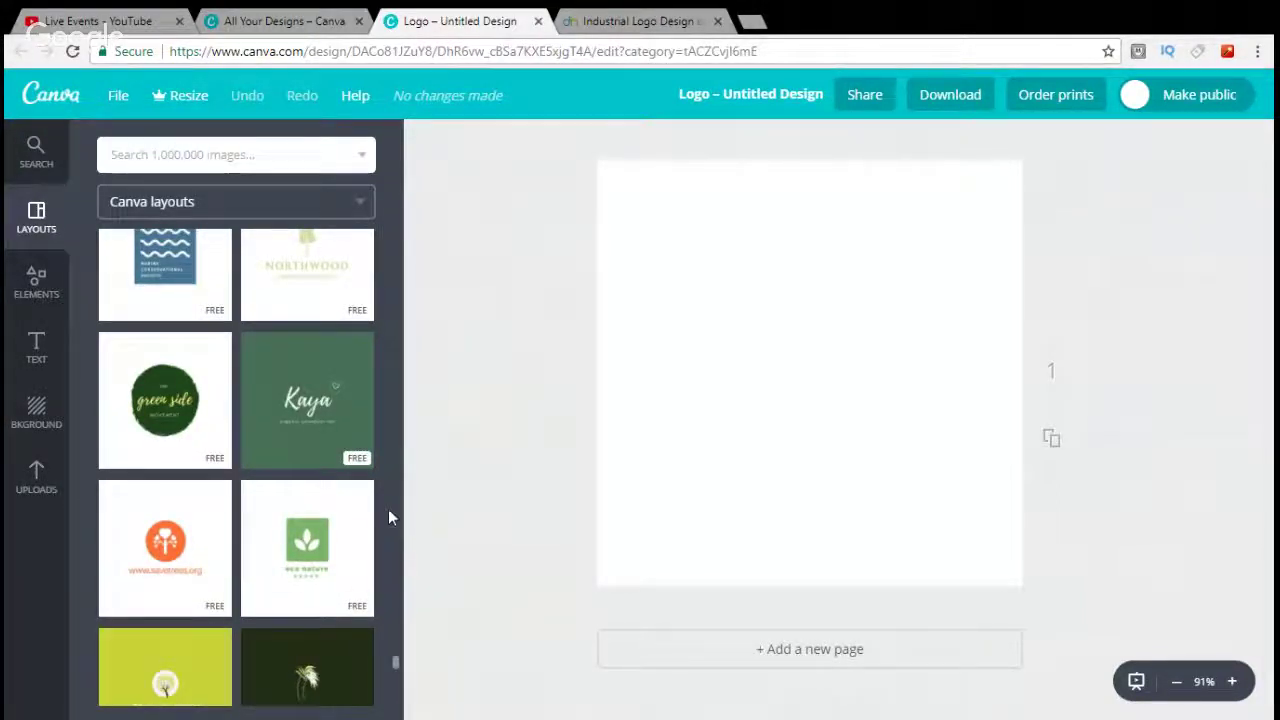
{"action": "scroll", "coordinate": [390, 515], "scroll_direction": "down", "scroll_amount": 3}
{"action": "scroll", "coordinate": [390, 512], "scroll_direction": "down", "scroll_amount": 8}
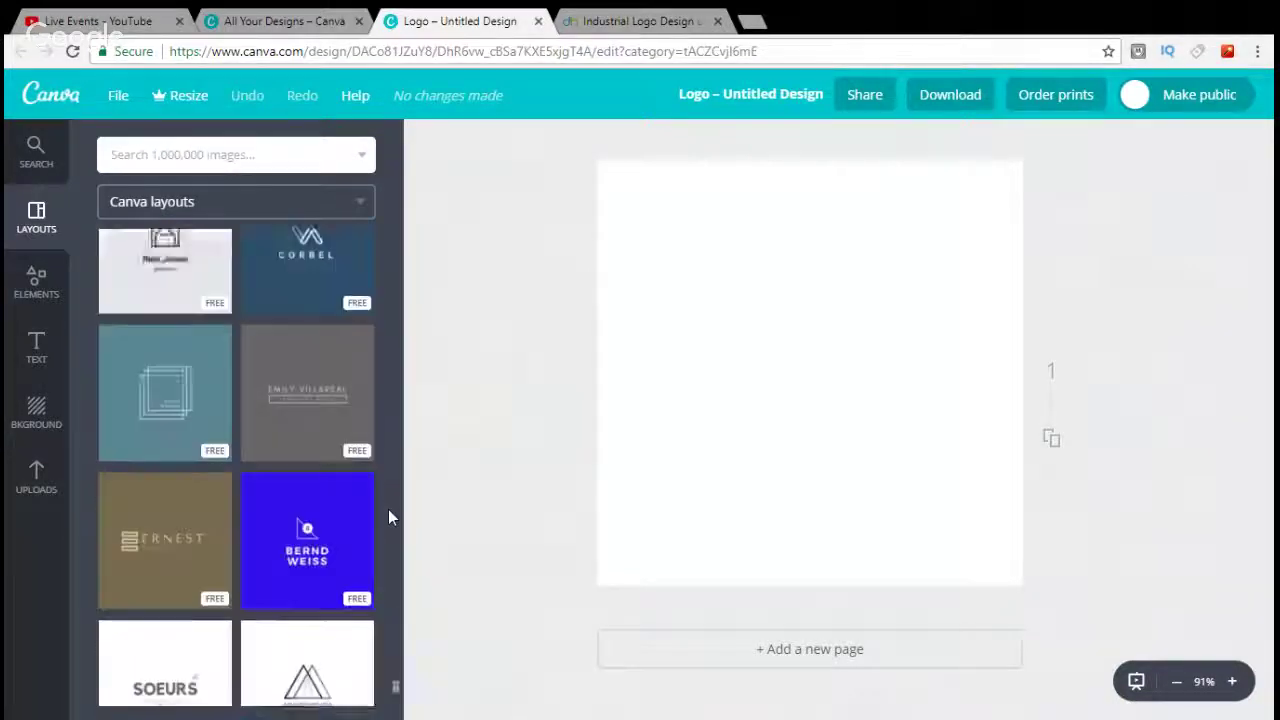
{"action": "scroll", "coordinate": [390, 517], "scroll_direction": "up", "scroll_amount": 4}
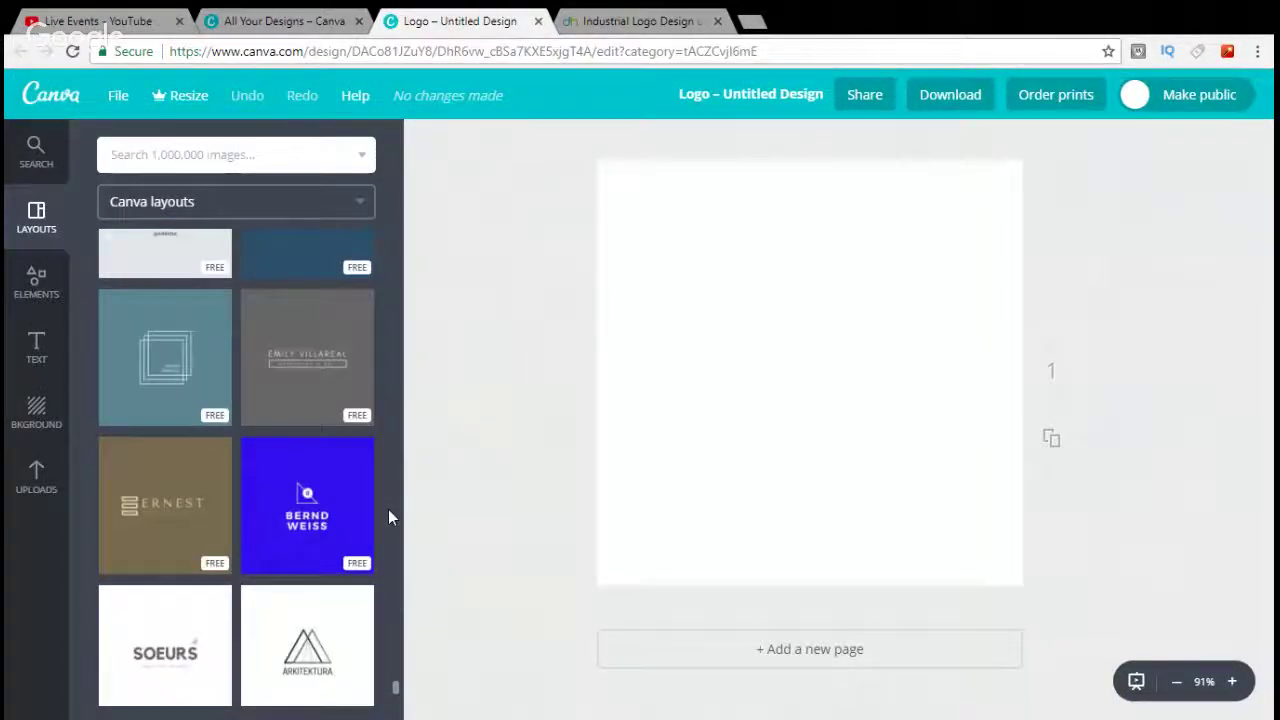
{"action": "scroll", "coordinate": [390, 517], "scroll_direction": "up", "scroll_amount": 1}
{"action": "scroll", "coordinate": [390, 517], "scroll_direction": "down", "scroll_amount": 5}
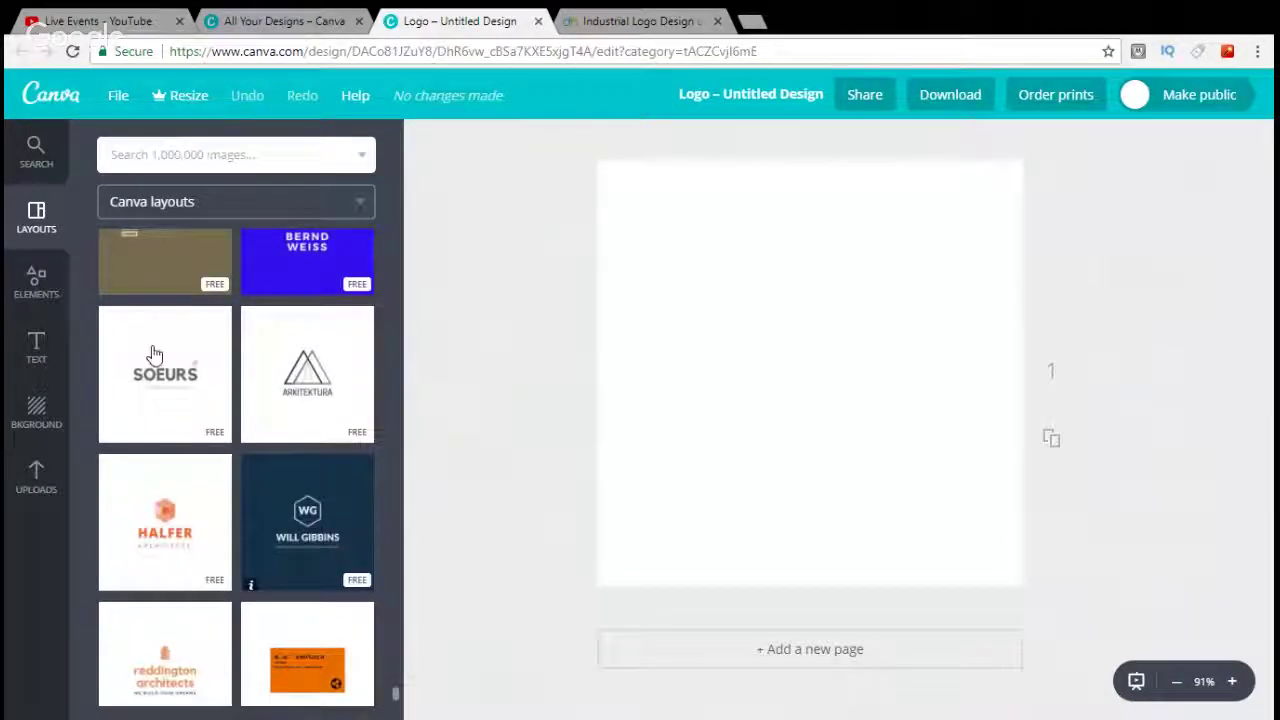
{"action": "scroll", "coordinate": [88, 360], "scroll_direction": "down", "scroll_amount": 2}
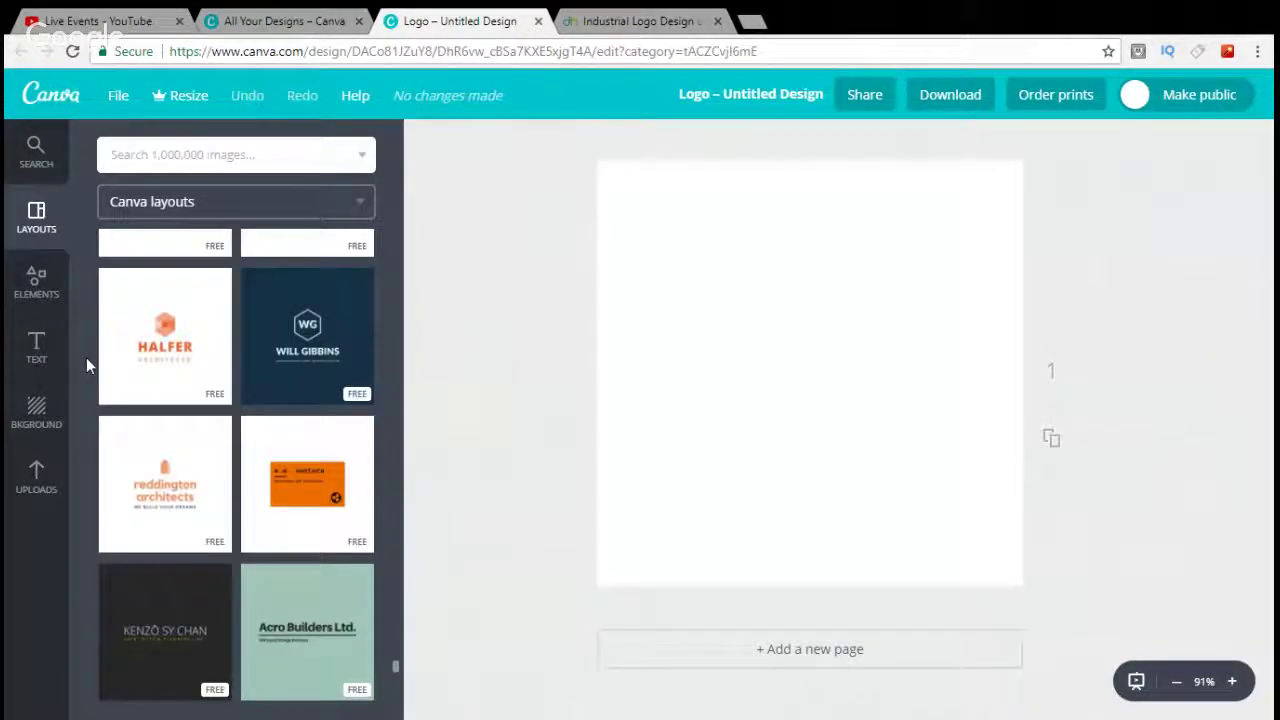
{"action": "scroll", "coordinate": [87, 365], "scroll_direction": "down", "scroll_amount": 2}
{"action": "scroll", "coordinate": [86, 357], "scroll_direction": "down", "scroll_amount": 1}
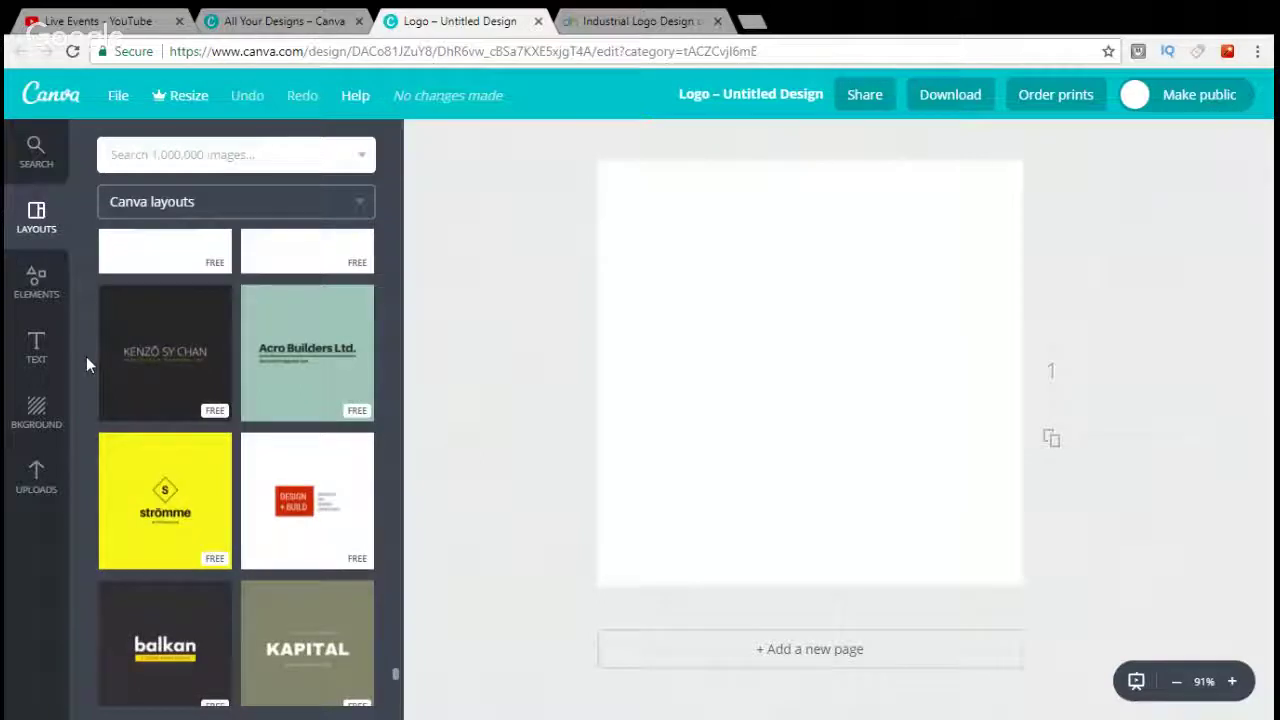
{"action": "scroll", "coordinate": [86, 365], "scroll_direction": "down", "scroll_amount": 2}
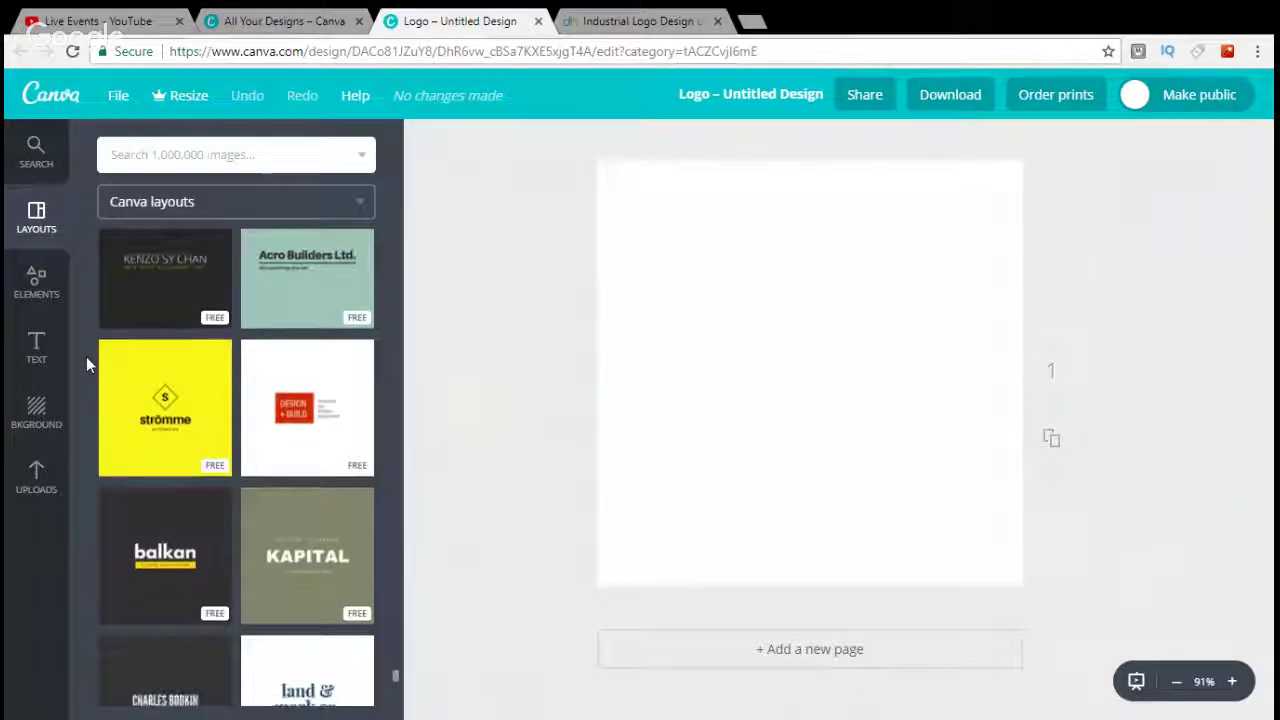
{"action": "scroll", "coordinate": [85, 348], "scroll_direction": "down", "scroll_amount": 2}
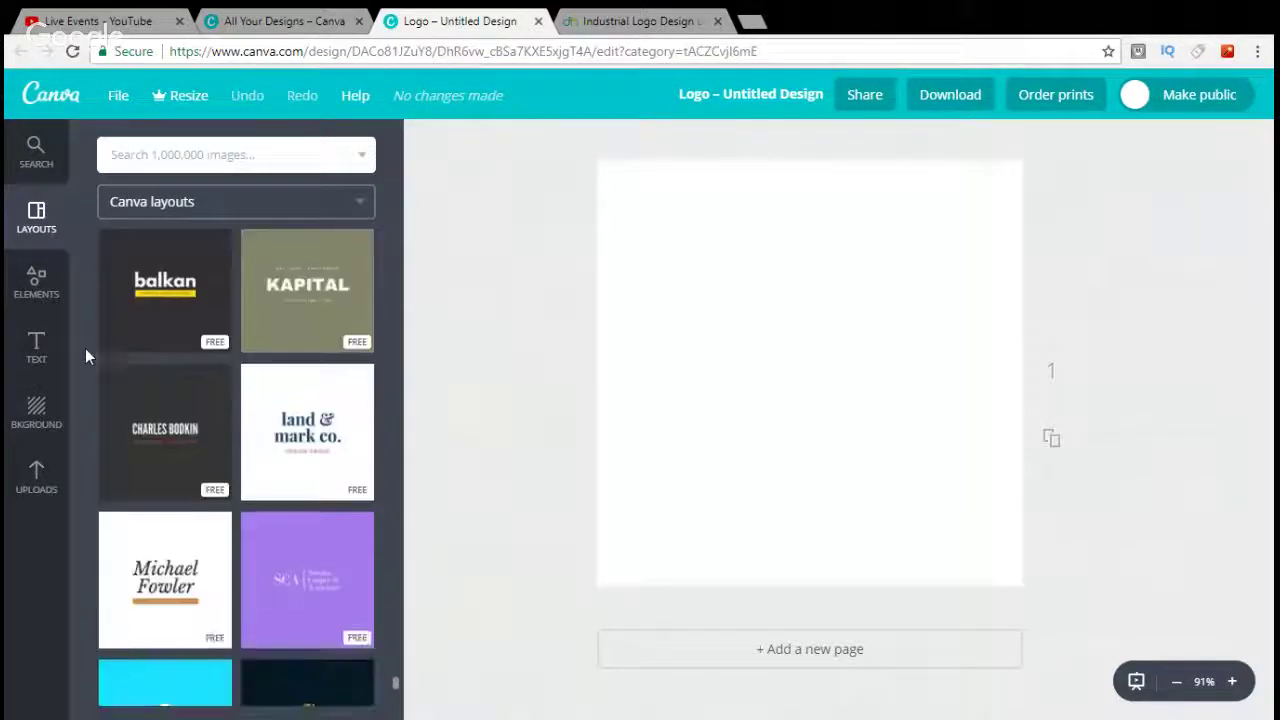
{"action": "scroll", "coordinate": [85, 348], "scroll_direction": "up", "scroll_amount": 4}
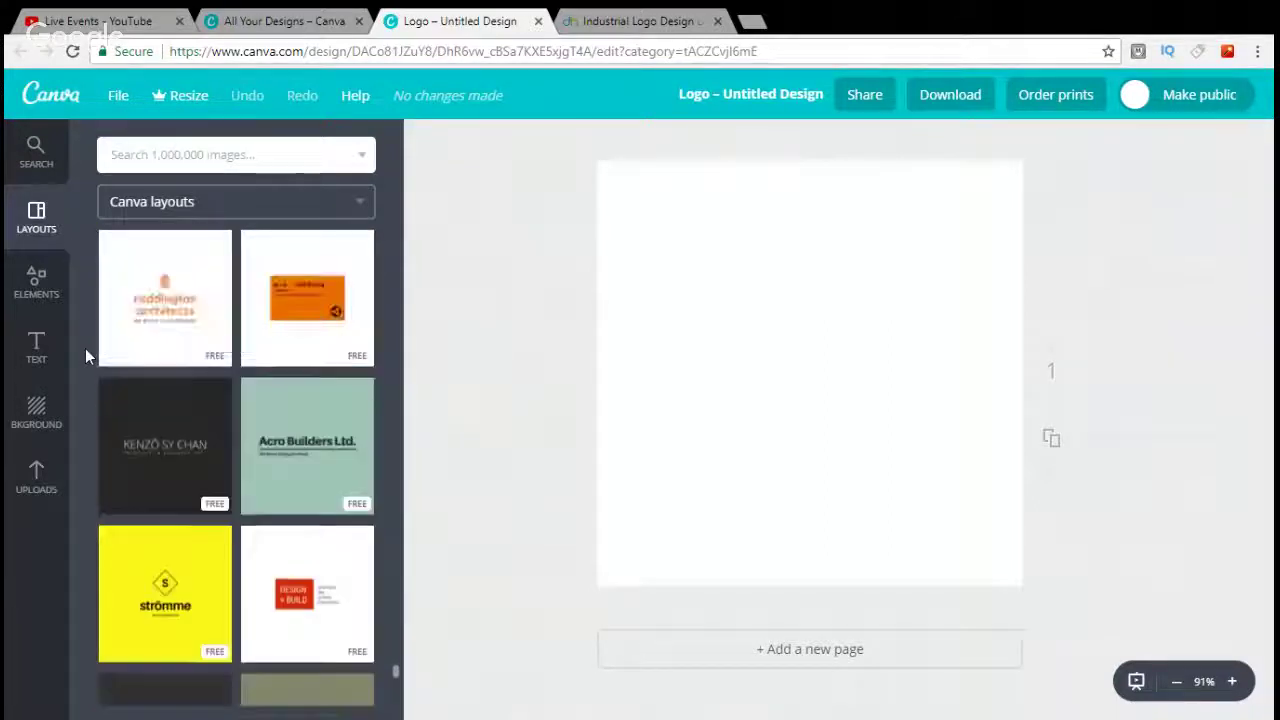
{"action": "scroll", "coordinate": [85, 348], "scroll_direction": "up", "scroll_amount": 2}
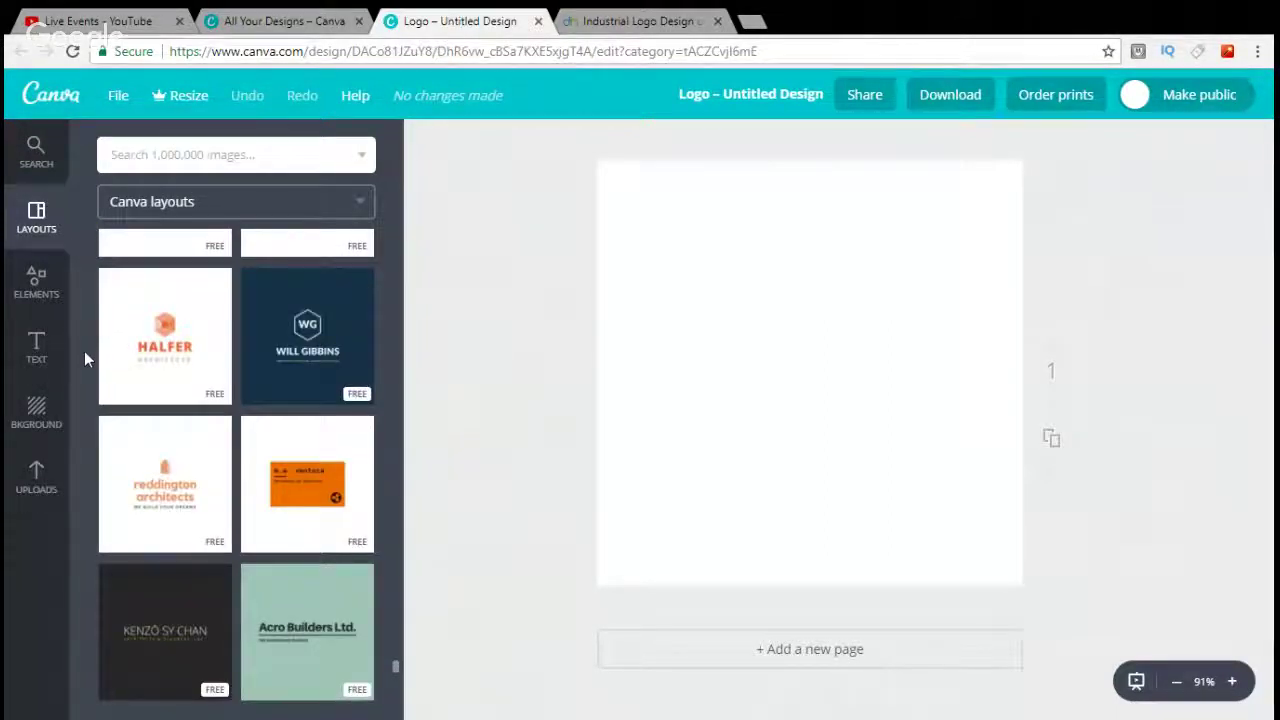
Apply the HALFER ARCHITECTS layout and return to the Industrial Logo Design brief.
{"action": "left_click", "coordinate": [167, 347]}
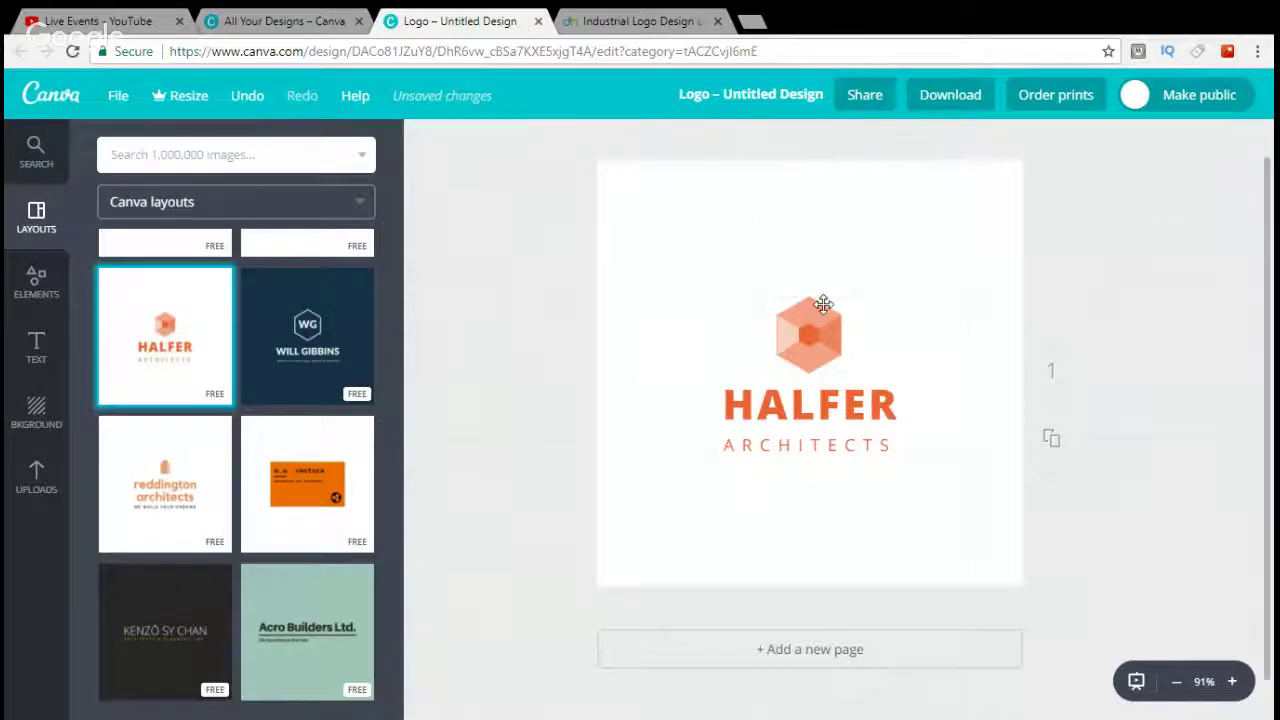
{"action": "left_click", "coordinate": [636, 22]}
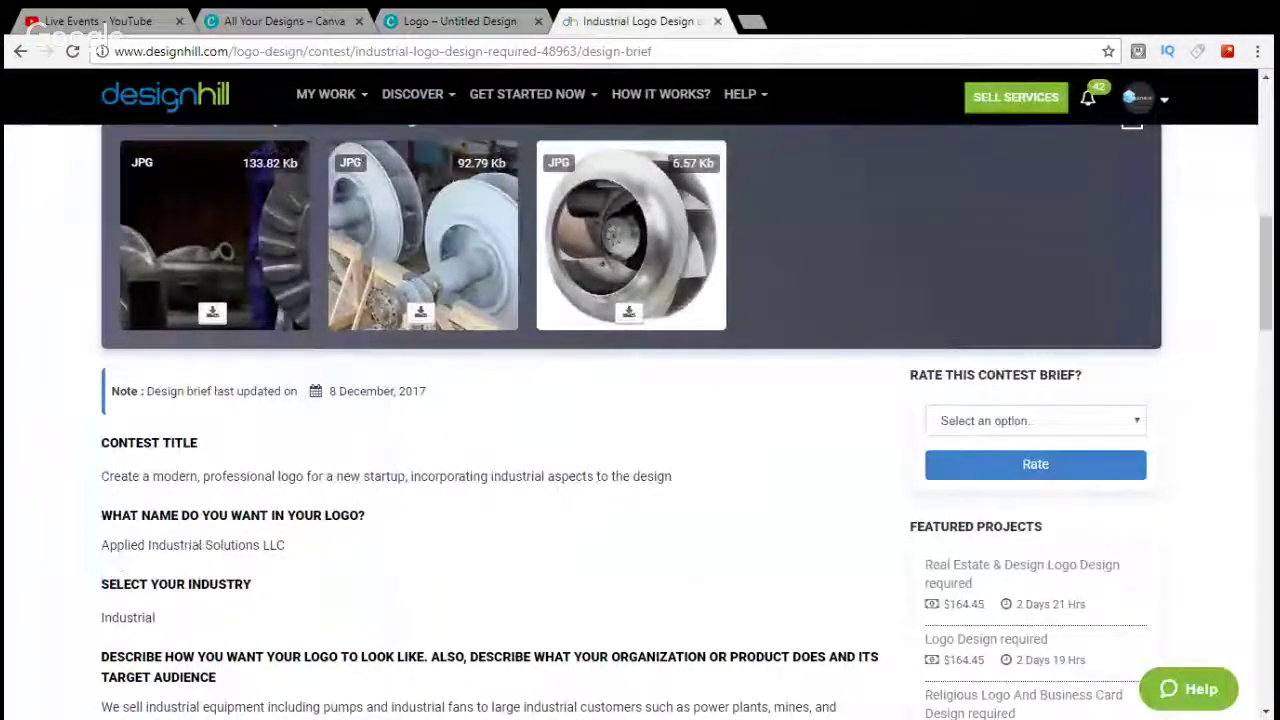
{"action": "scroll", "coordinate": [365, 510], "scroll_direction": "down", "scroll_amount": 3}
{"action": "scroll", "coordinate": [469, 423], "scroll_direction": "down", "scroll_amount": 9}
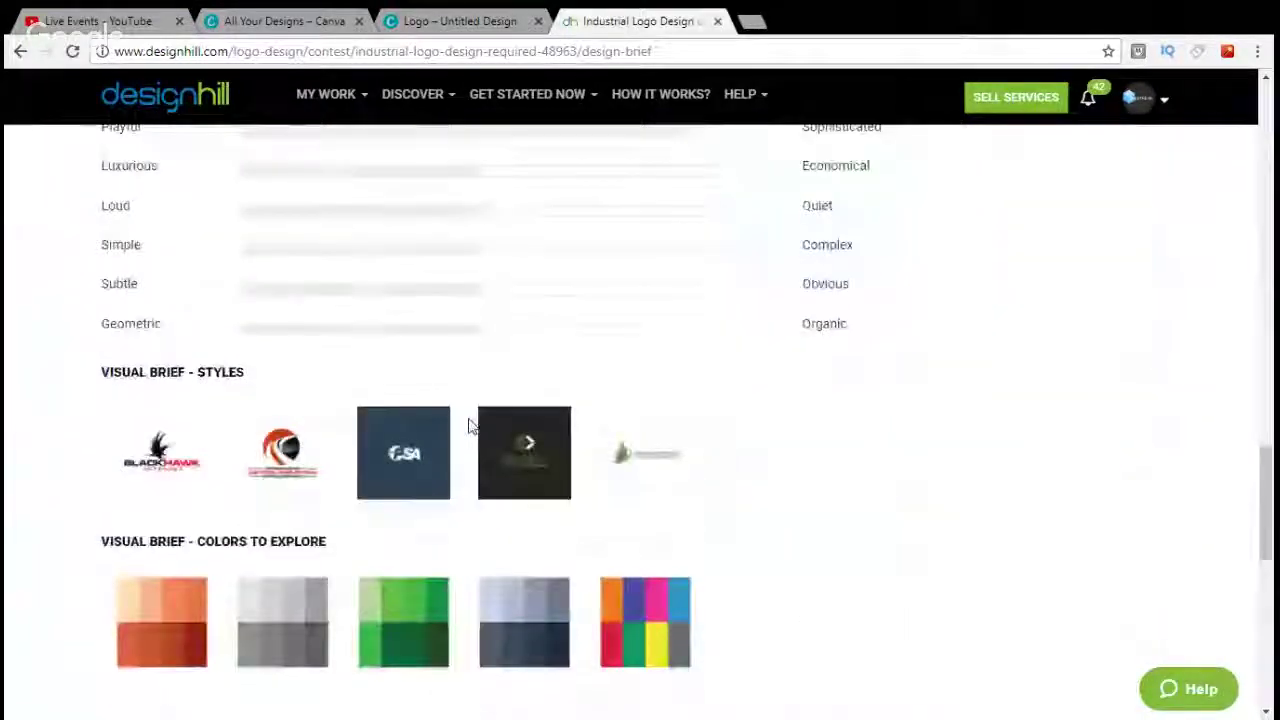
{"action": "scroll", "coordinate": [471, 427], "scroll_direction": "down", "scroll_amount": 4}
{"action": "scroll", "coordinate": [468, 425], "scroll_direction": "up", "scroll_amount": 4}
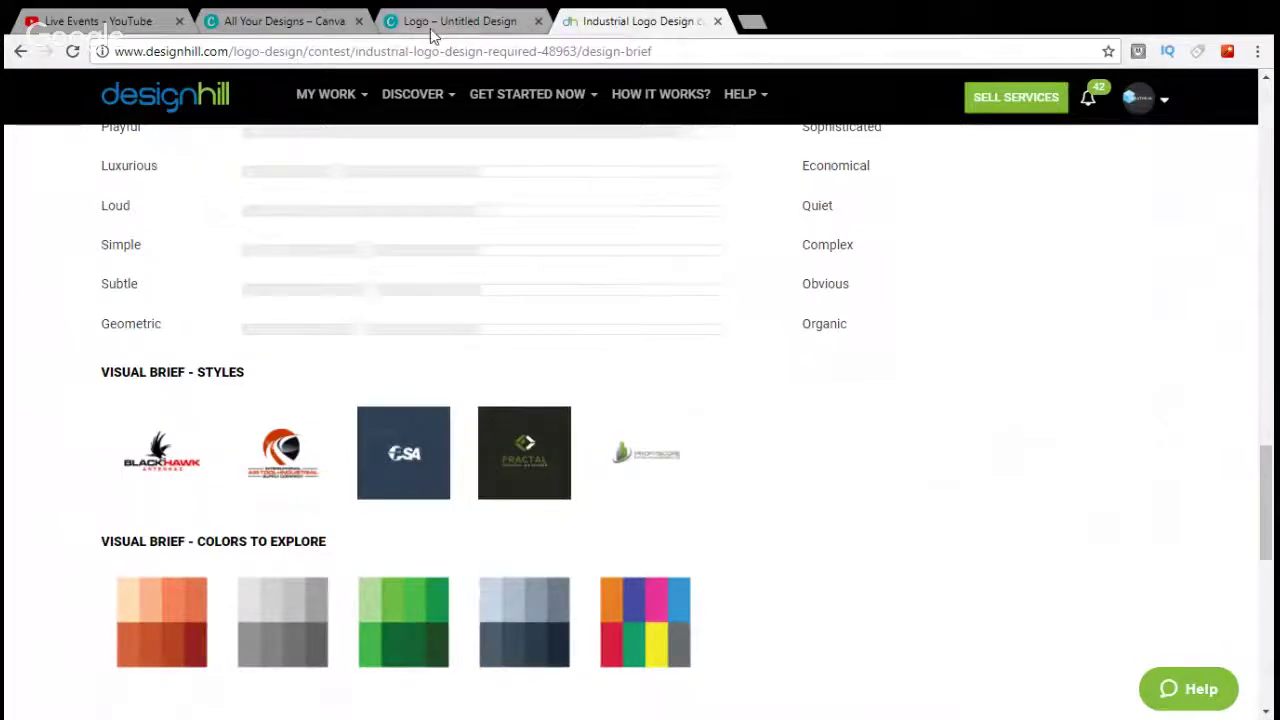
{"action": "scroll", "coordinate": [486, 337], "scroll_direction": "up", "scroll_amount": 5}
{"action": "scroll", "coordinate": [486, 337], "scroll_direction": "down", "scroll_amount": 4}
{"action": "scroll", "coordinate": [486, 337], "scroll_direction": "down", "scroll_amount": 5}
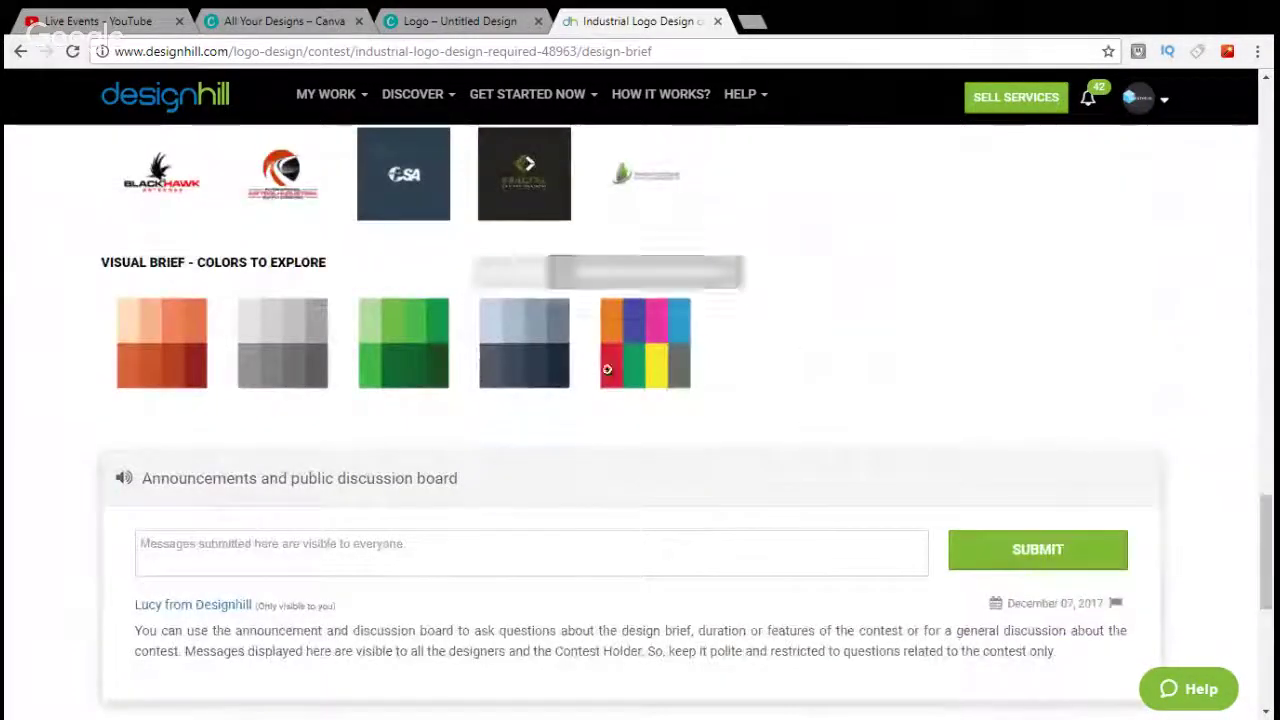
{"action": "scroll", "coordinate": [503, 440], "scroll_direction": "down", "scroll_amount": 2}
{"action": "scroll", "coordinate": [486, 395], "scroll_direction": "up", "scroll_amount": 4}
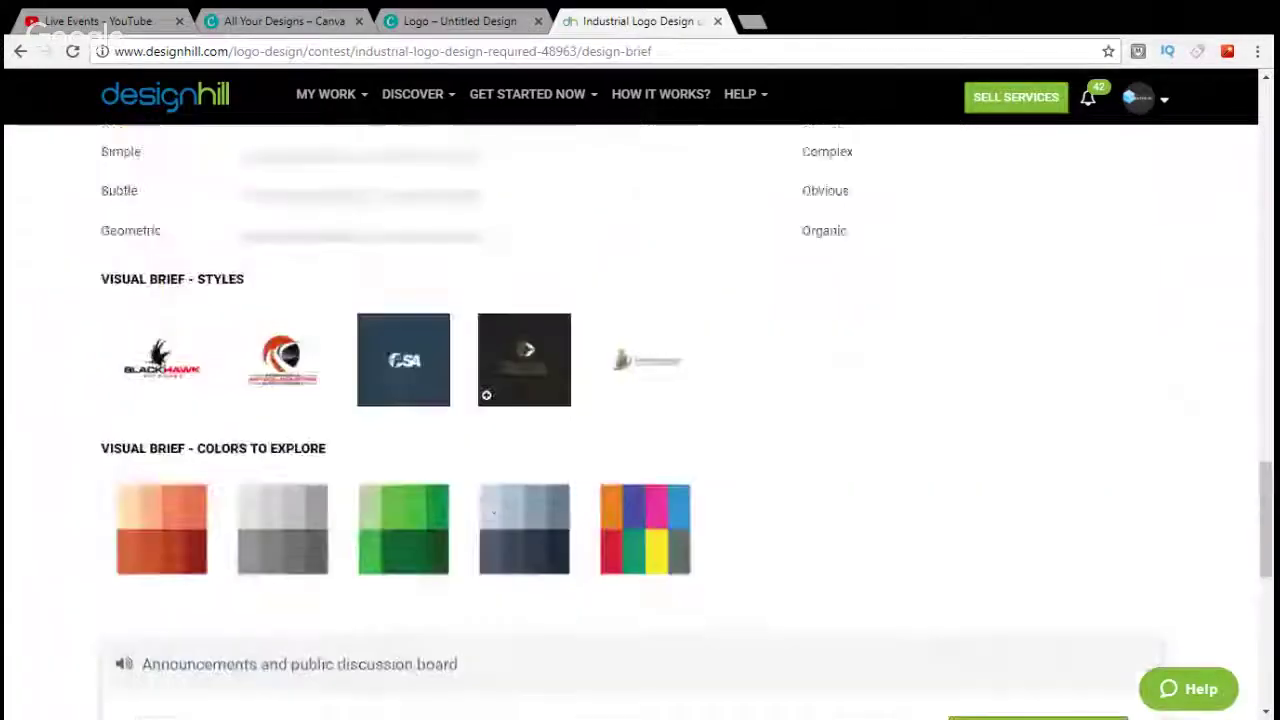
{"action": "scroll", "coordinate": [486, 400], "scroll_direction": "up", "scroll_amount": 7}
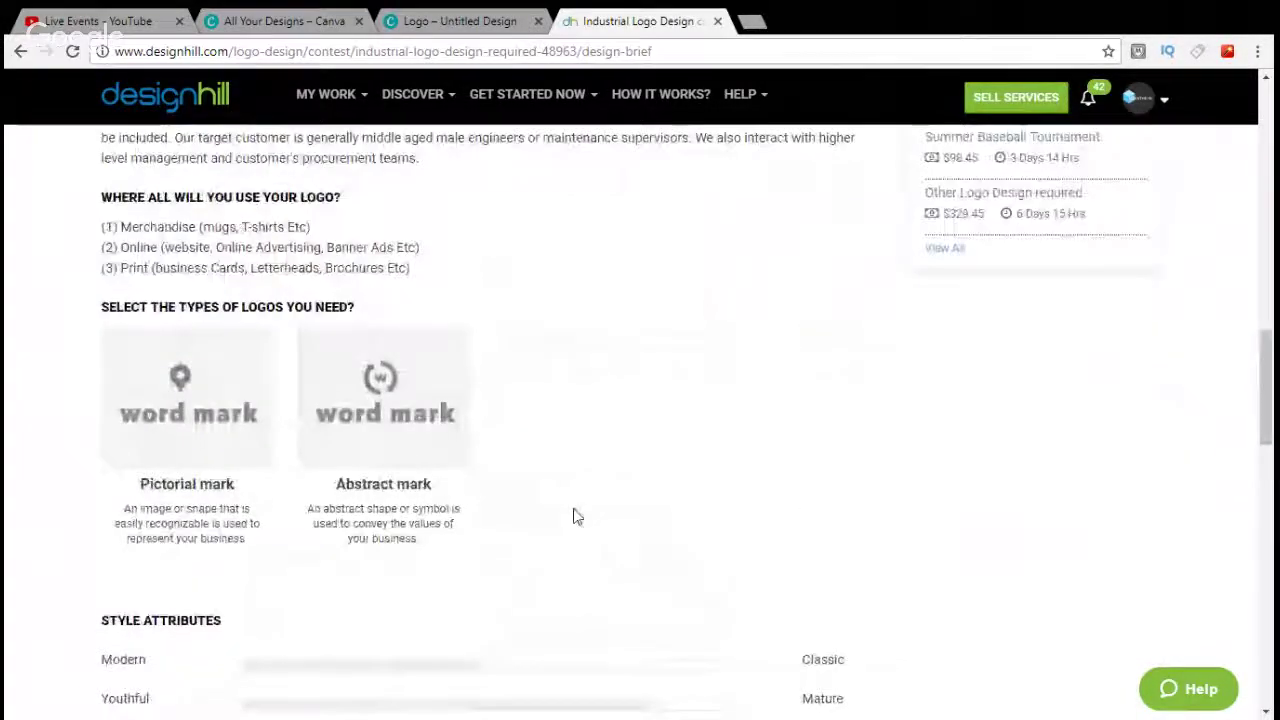
{"action": "scroll", "coordinate": [576, 516], "scroll_direction": "up", "scroll_amount": 7}
{"action": "scroll", "coordinate": [818, 368], "scroll_direction": "up", "scroll_amount": 3}
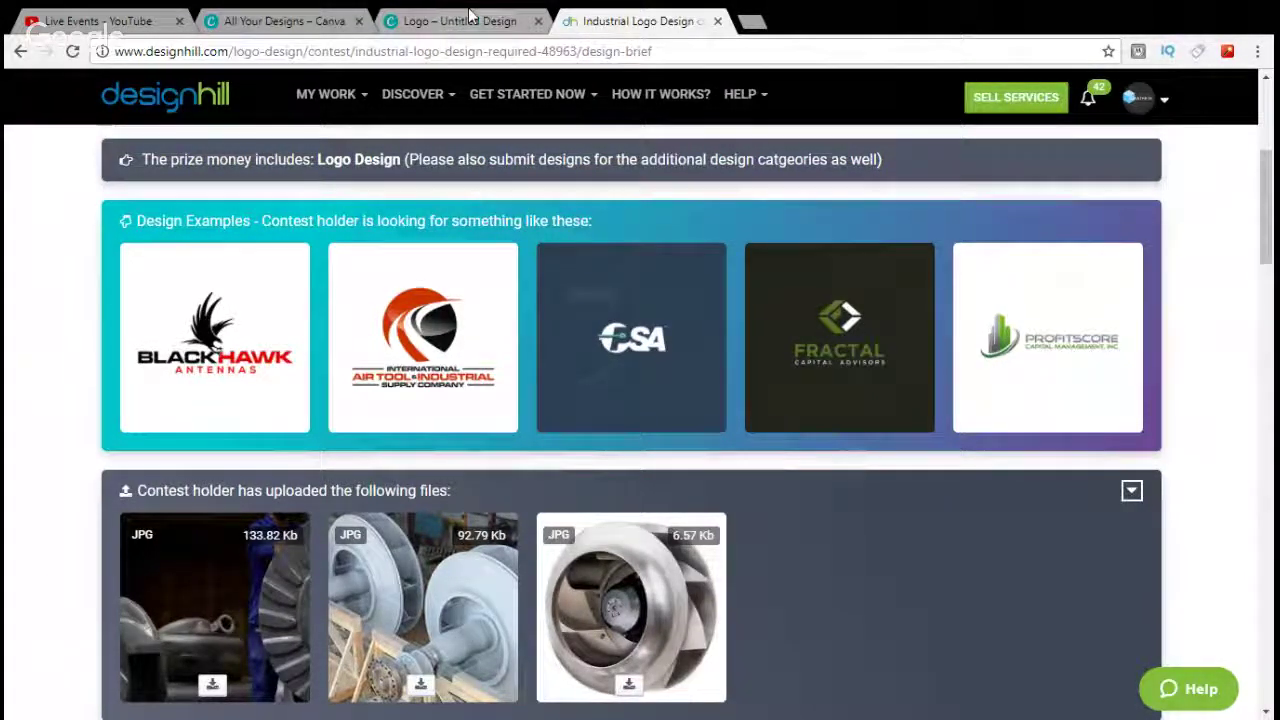
{"action": "scroll", "coordinate": [420, 157], "scroll_direction": "down", "scroll_amount": 4}
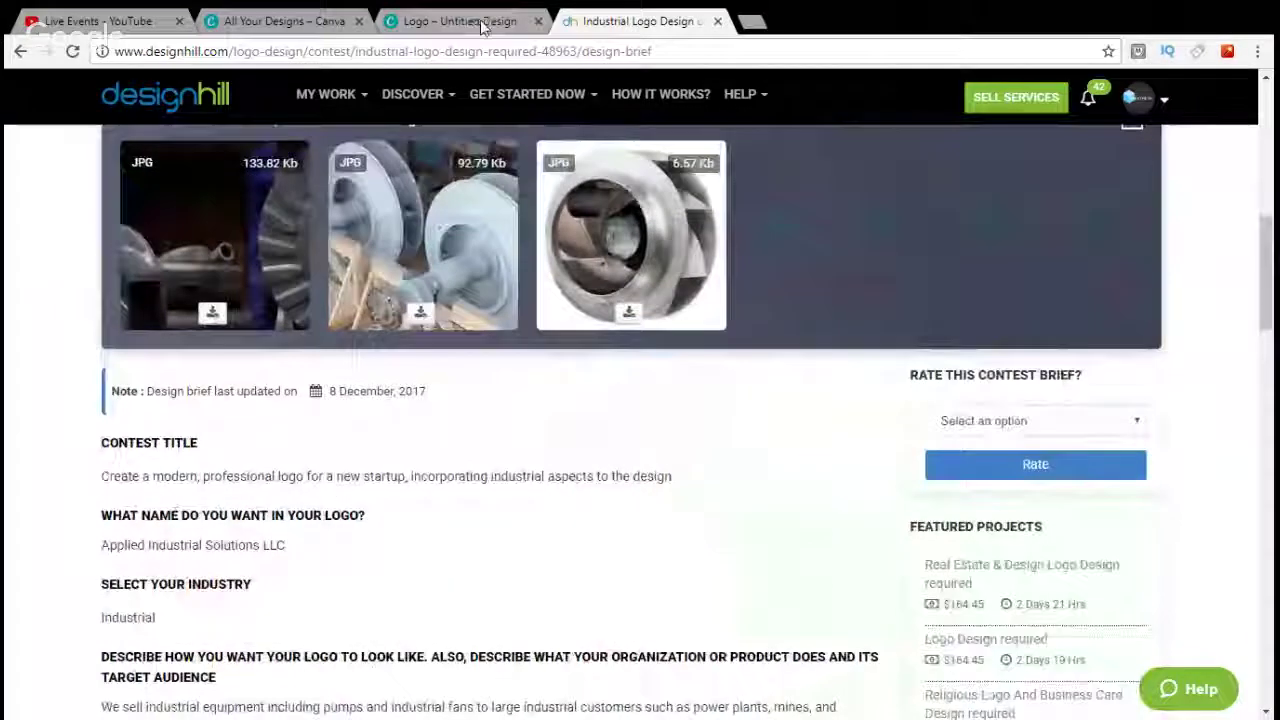
Replace HALFER with APPLIED INDUSTRIAL SOLUTIONS LLC., checking the company name in the brief.
{"action": "left_click", "coordinate": [460, 21]}
{"action": "left_click", "coordinate": [857, 408]}
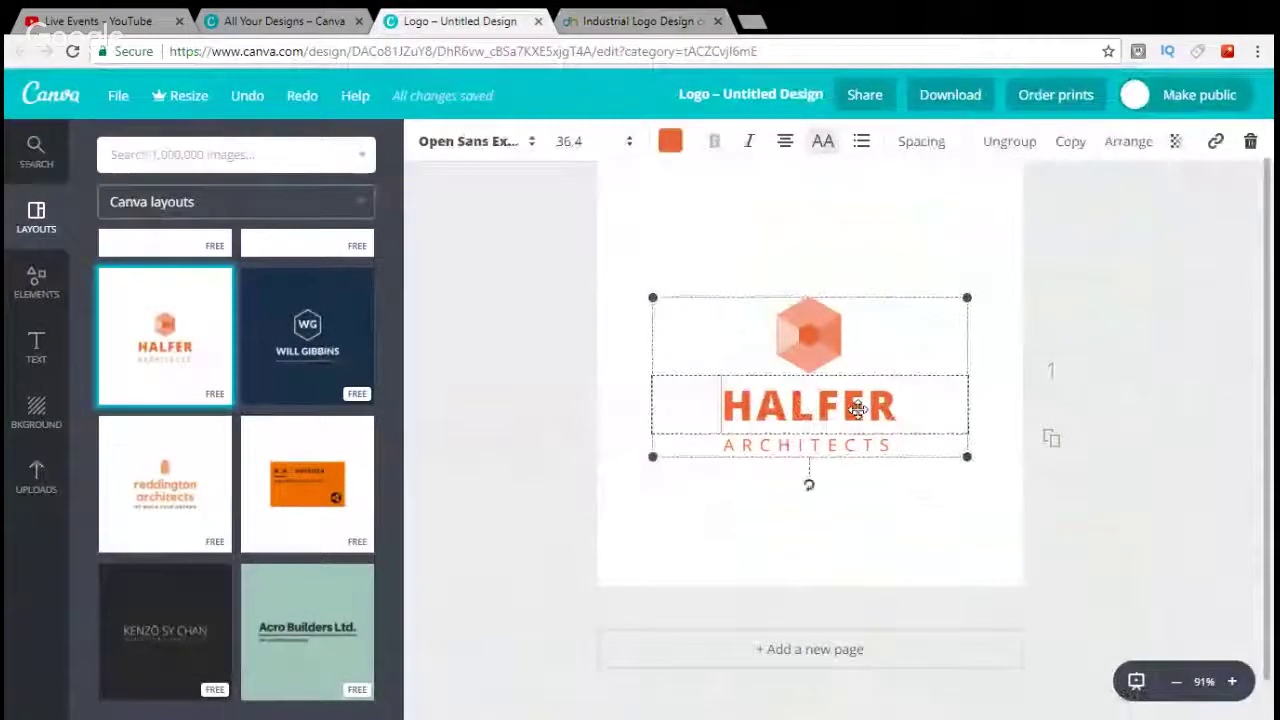
{"action": "double_click", "coordinate": [857, 408]}
{"action": "type", "text": "A"}
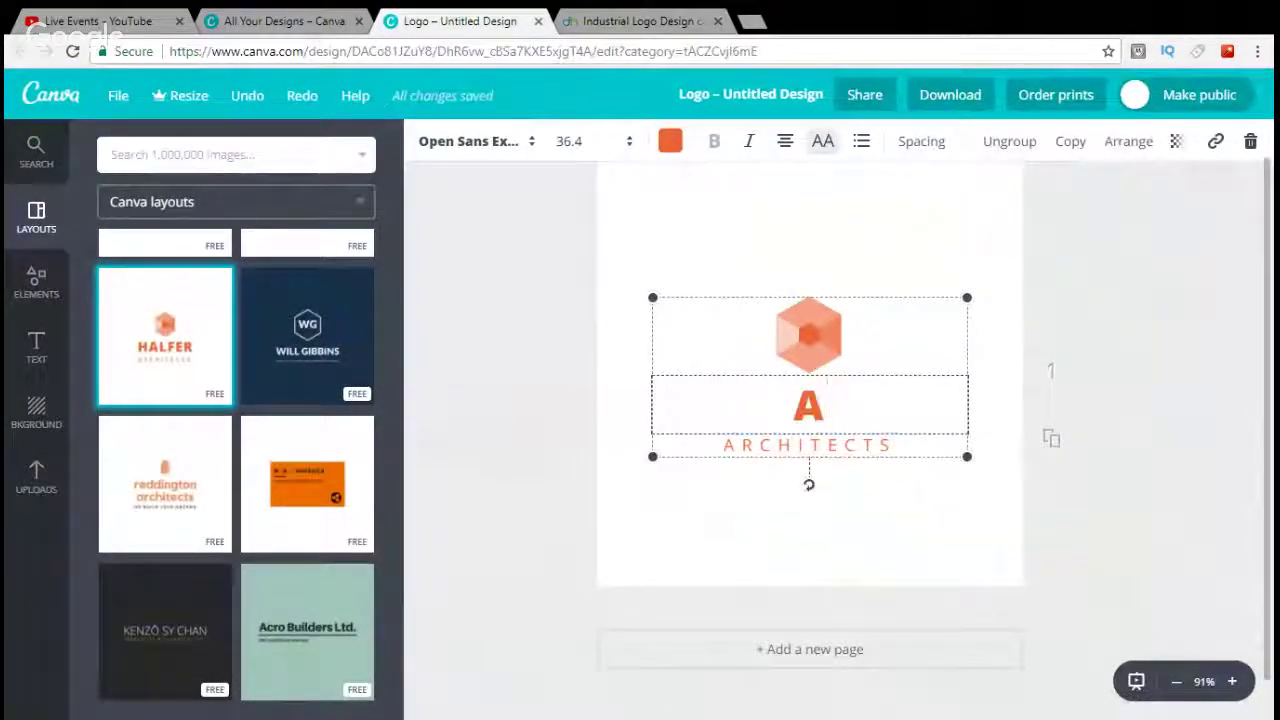
{"action": "type", "text": "PPLIED IN"}
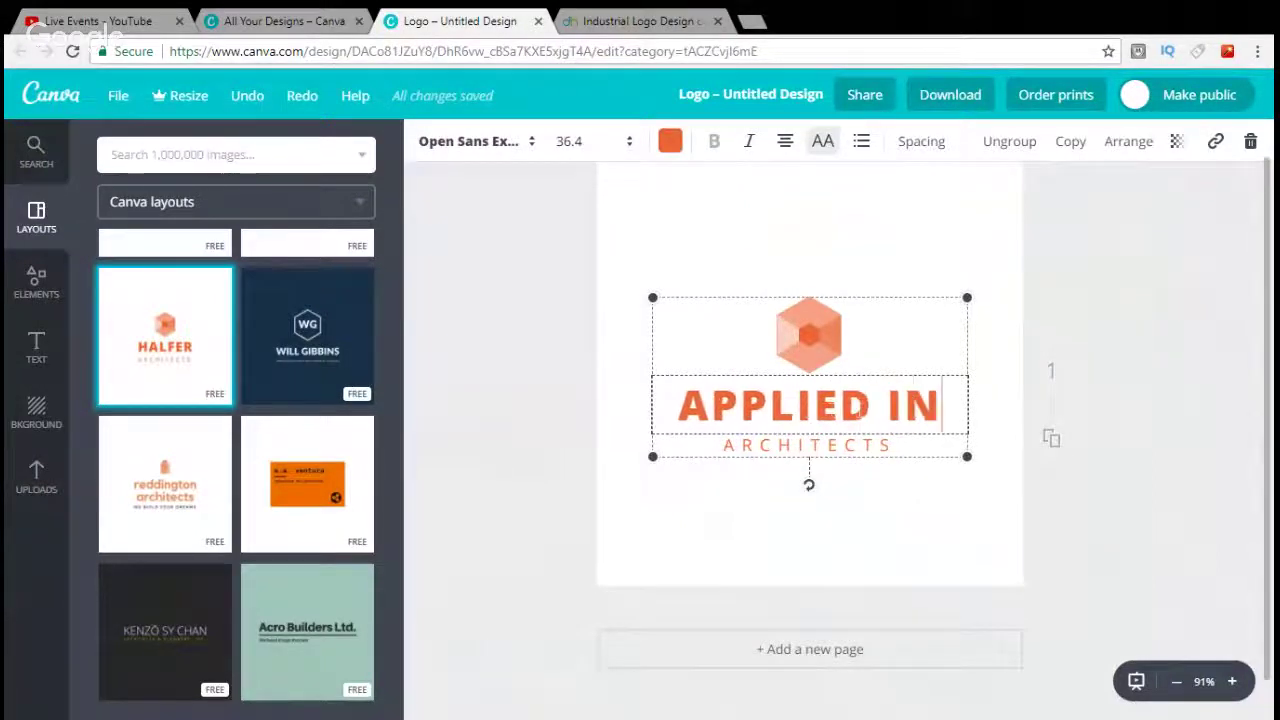
{"action": "type", "text": "DUSTRIA"}
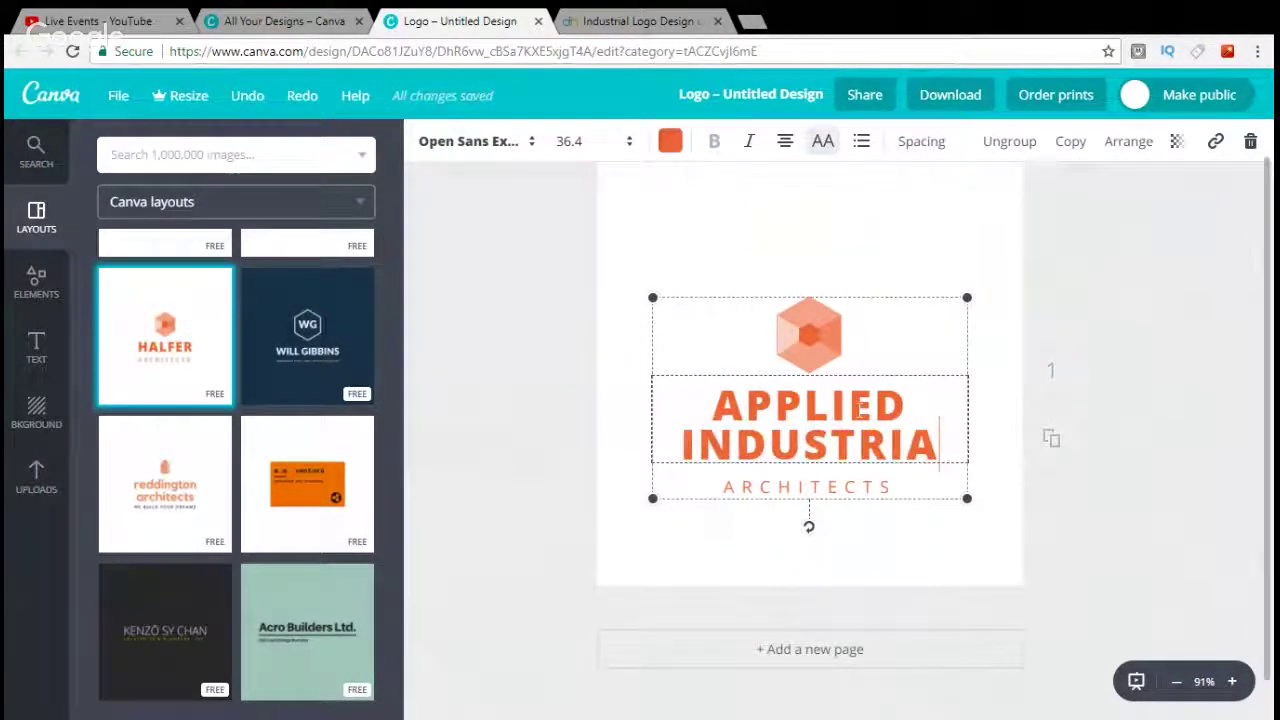
{"action": "type", "text": "L"}
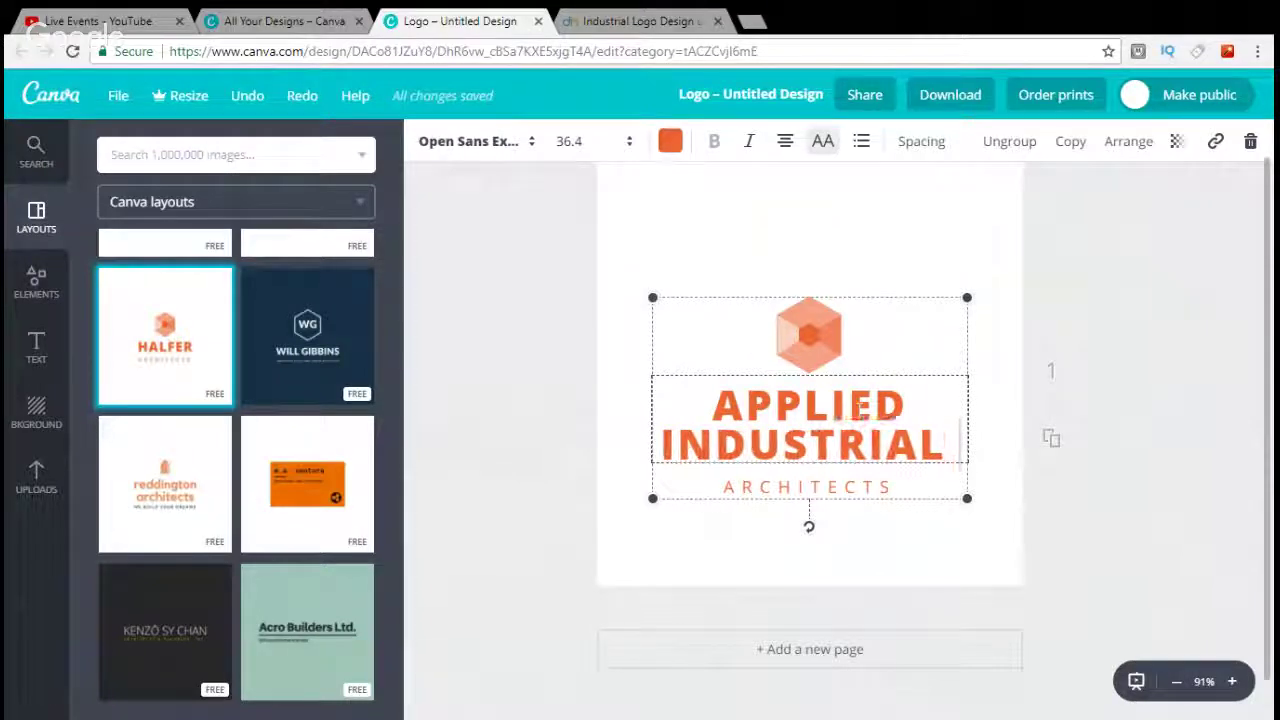
{"action": "left_click", "coordinate": [620, 20]}
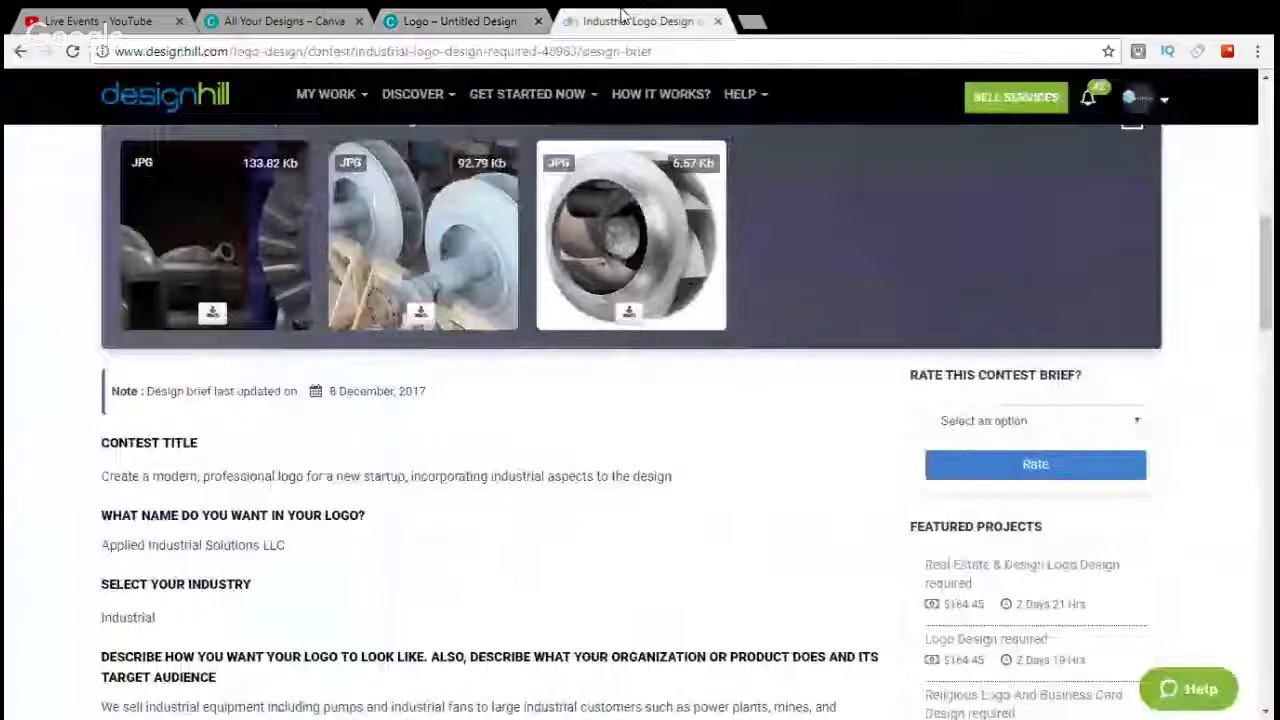
{"action": "left_click", "coordinate": [463, 27]}
{"action": "type", "text": "SOL"}
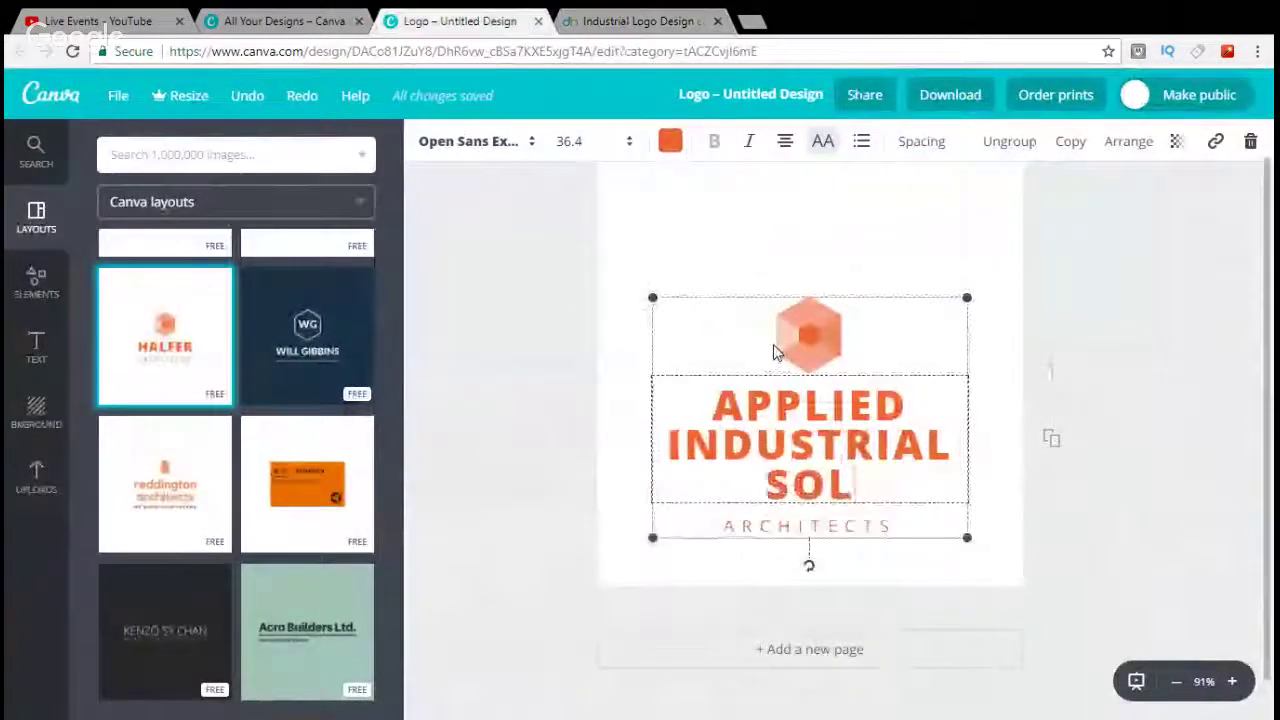
{"action": "type", "text": "UTIONS L"}
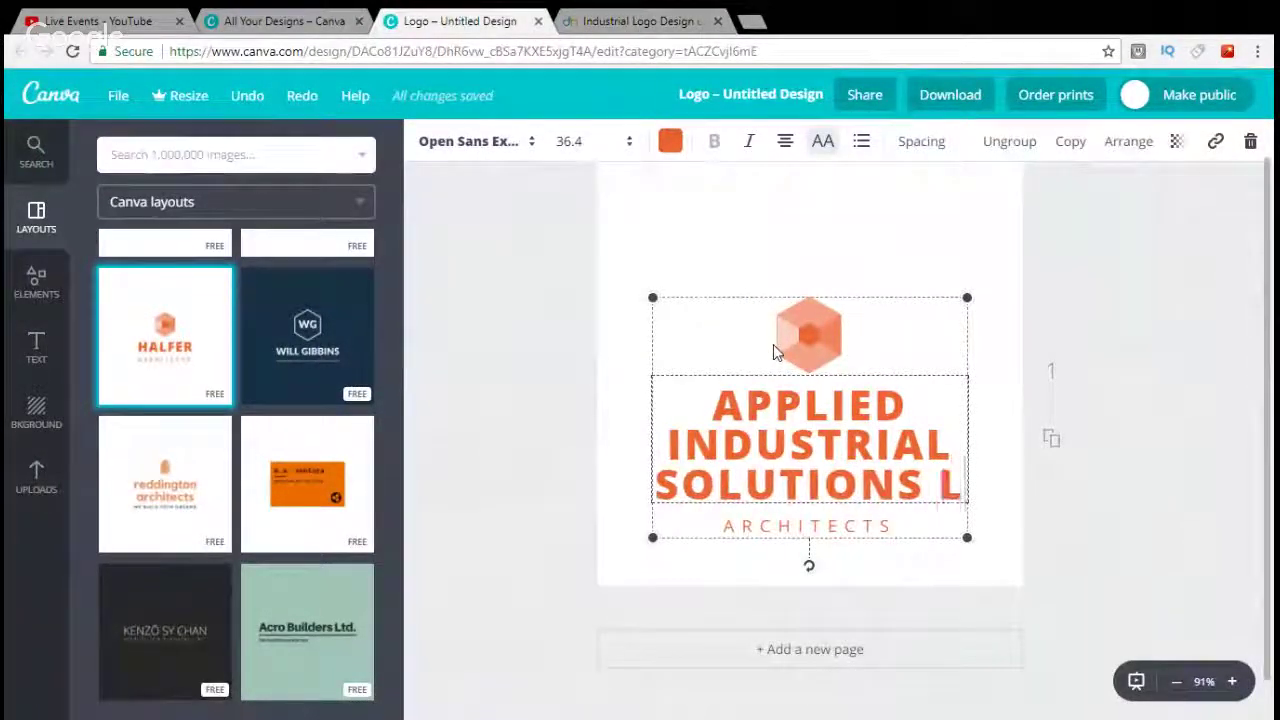
{"action": "type", "text": "LC."}
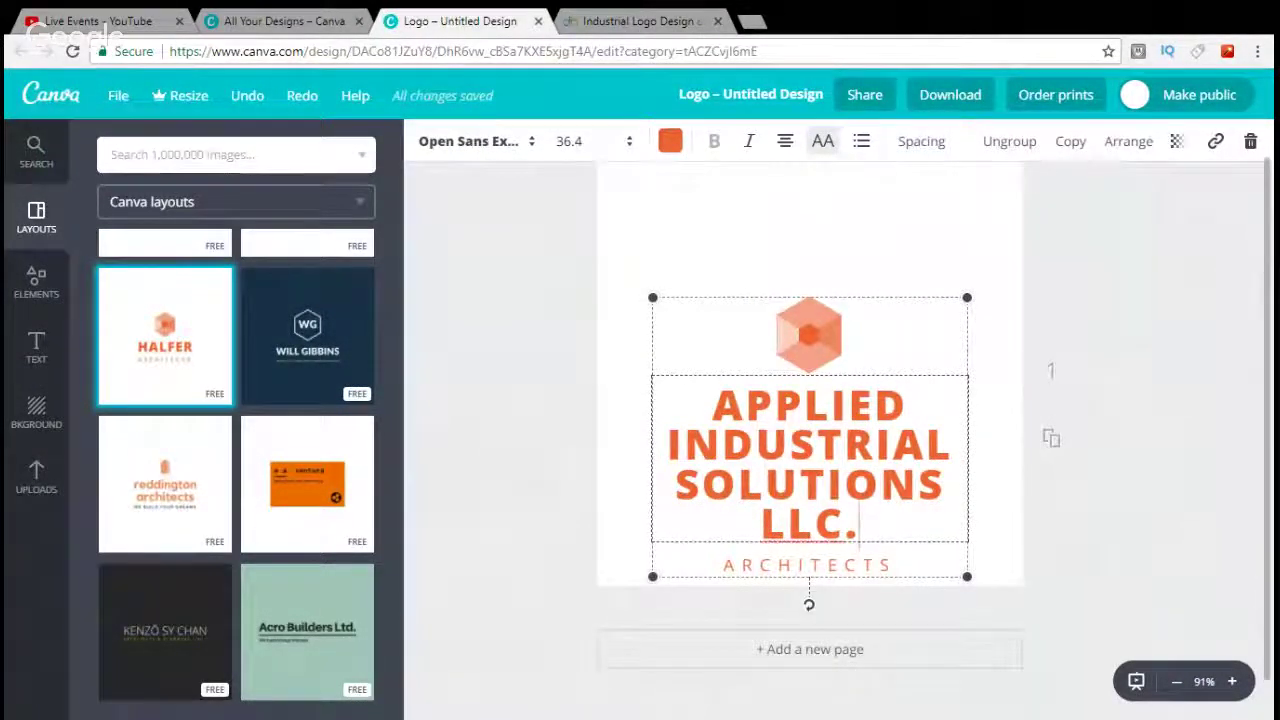
Delete the trailing LLC. and select all three lines of the company name.
{"action": "left_click_drag", "start_coordinate": [860, 530], "coordinate": [775, 535]}
{"action": "key", "text": "BackSpace"}
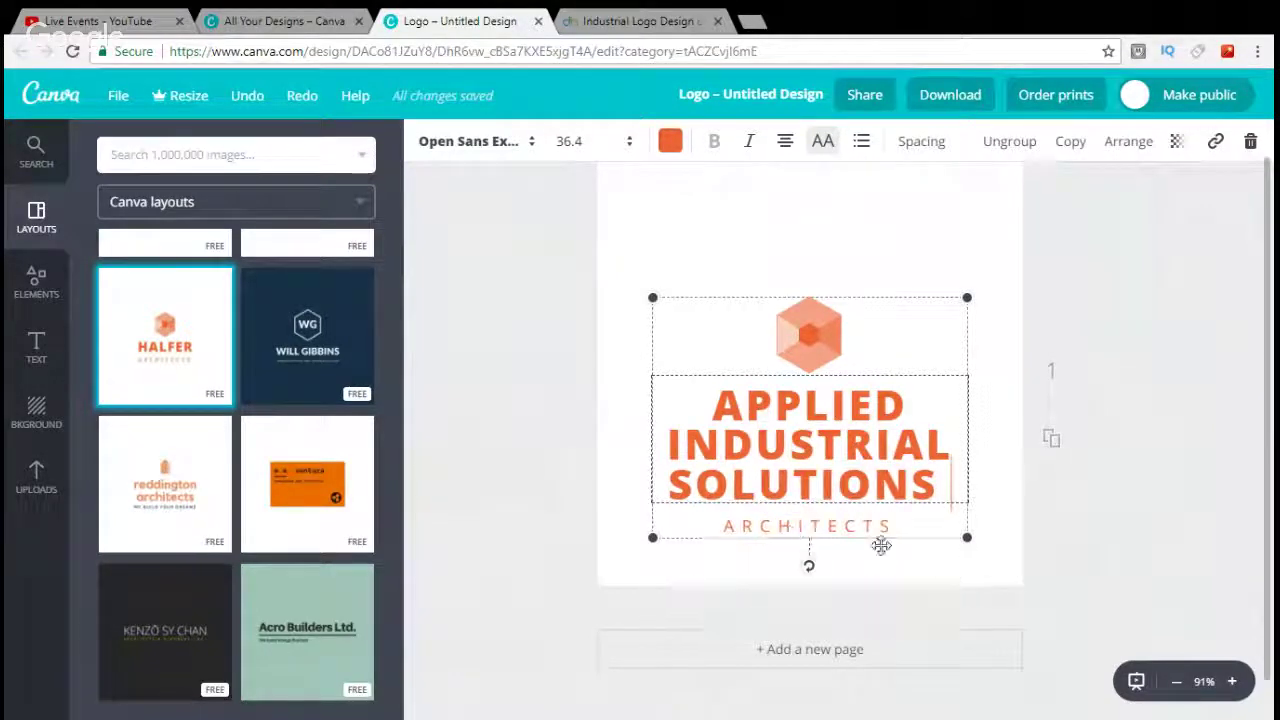
{"action": "left_click", "coordinate": [903, 528]}
{"action": "left_click", "coordinate": [880, 416]}
{"action": "left_click_drag", "start_coordinate": [946, 490], "coordinate": [650, 190]}
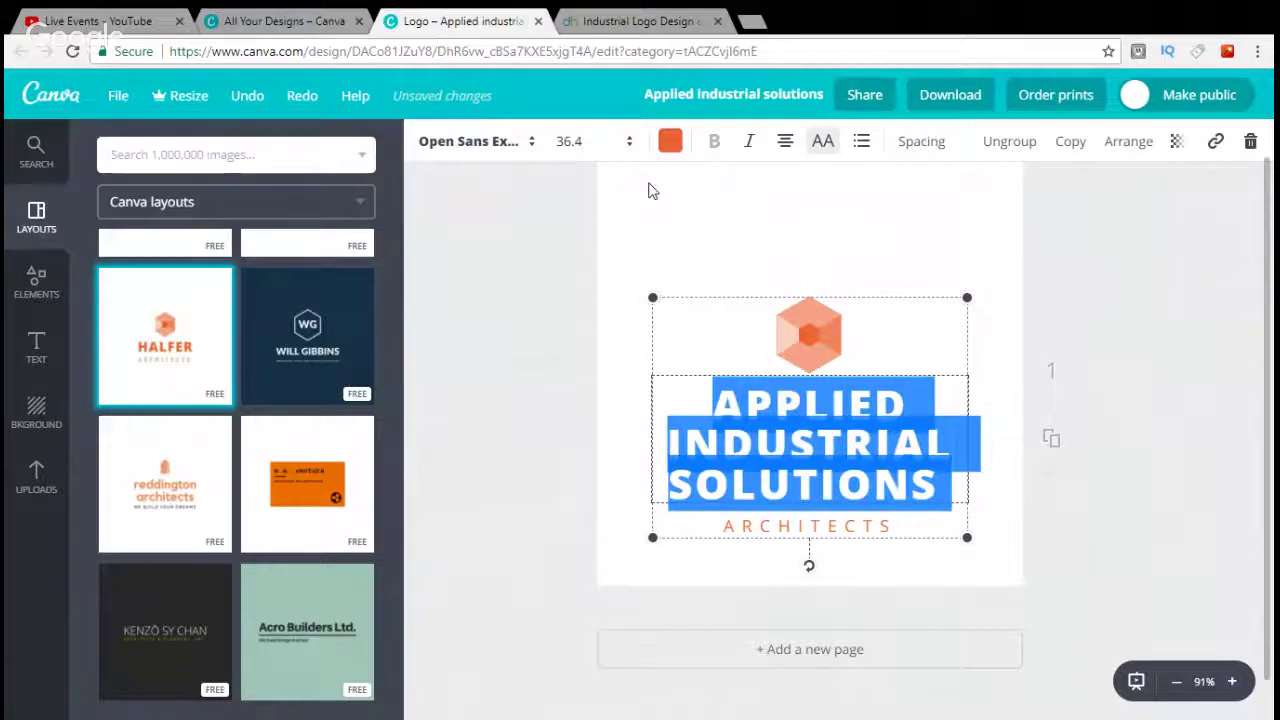
Set the title to size 32, ungroup the logo, and widen the title box, shifting it left.
{"action": "left_click", "coordinate": [569, 141]}
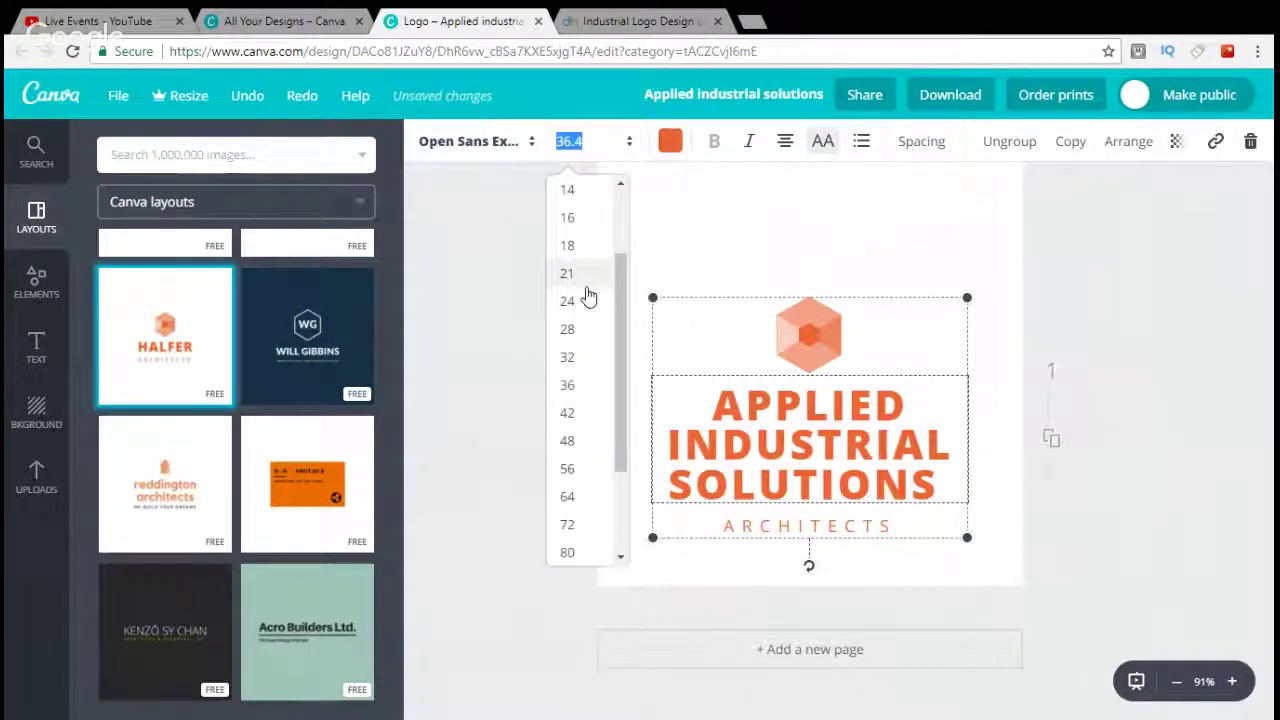
{"action": "left_click", "coordinate": [570, 358]}
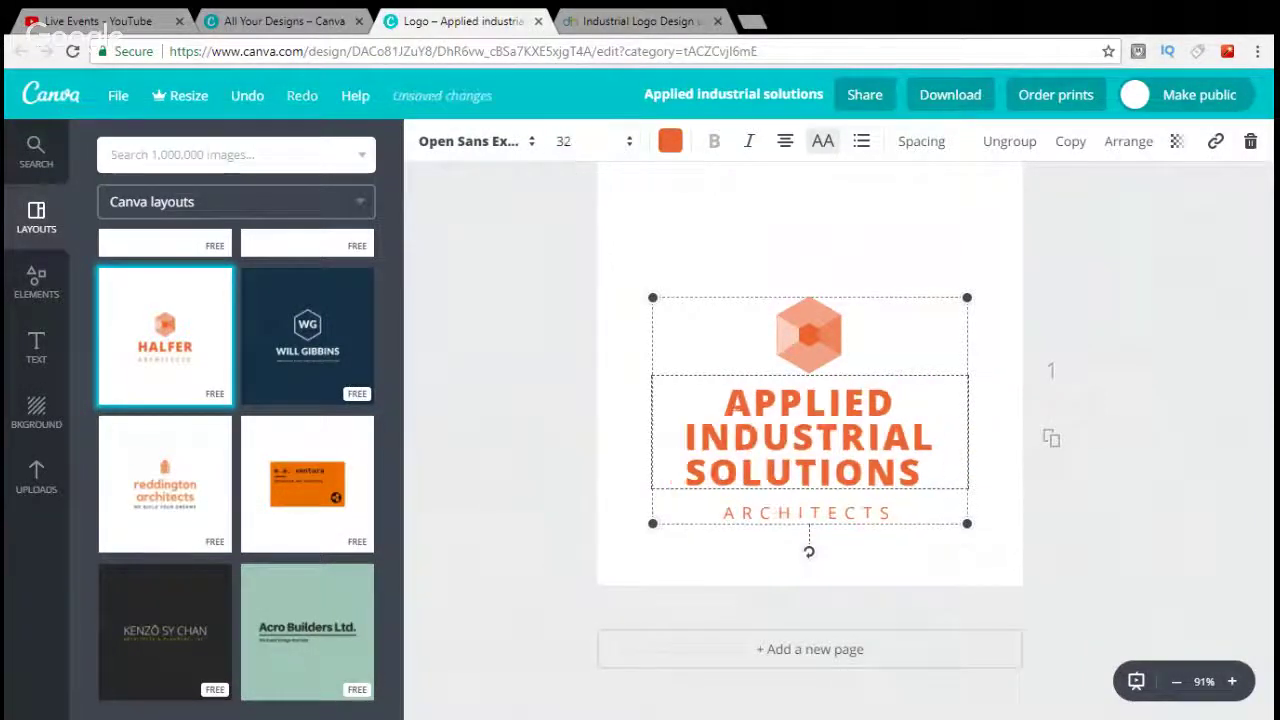
{"action": "left_click", "coordinate": [1007, 143]}
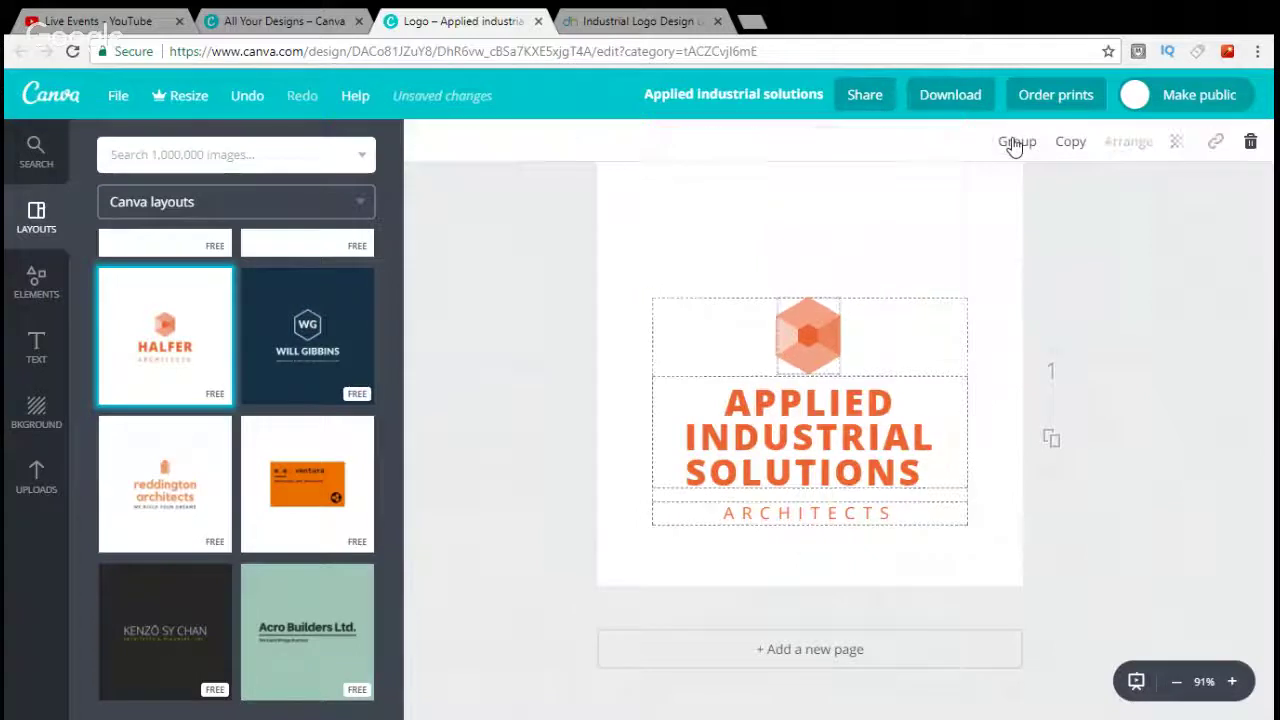
{"action": "left_click", "coordinate": [906, 224]}
{"action": "left_click", "coordinate": [852, 446]}
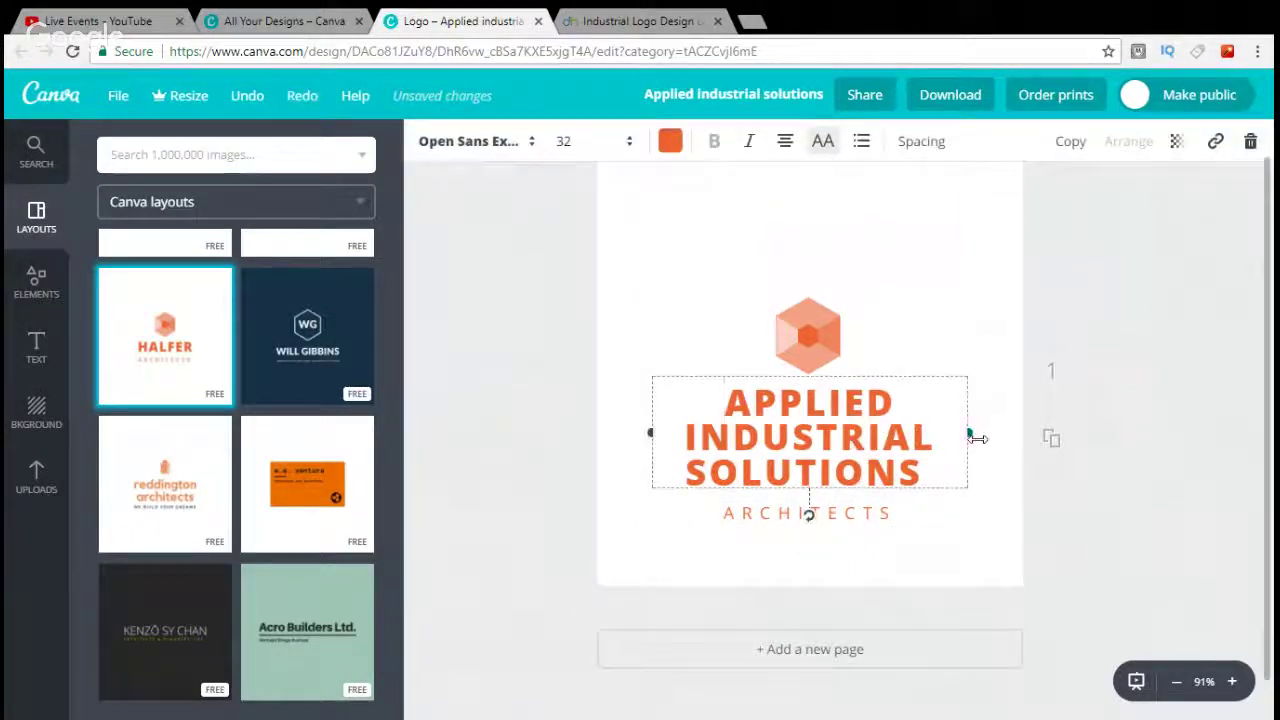
{"action": "left_click_drag", "start_coordinate": [972, 432], "coordinate": [1138, 418]}
{"action": "left_click", "coordinate": [1118, 310]}
{"action": "left_click_drag", "start_coordinate": [935, 404], "coordinate": [864, 404]}
Reduce the title font size to 28, then to 24.
{"action": "left_click", "coordinate": [866, 428]}
{"action": "left_click", "coordinate": [586, 148]}
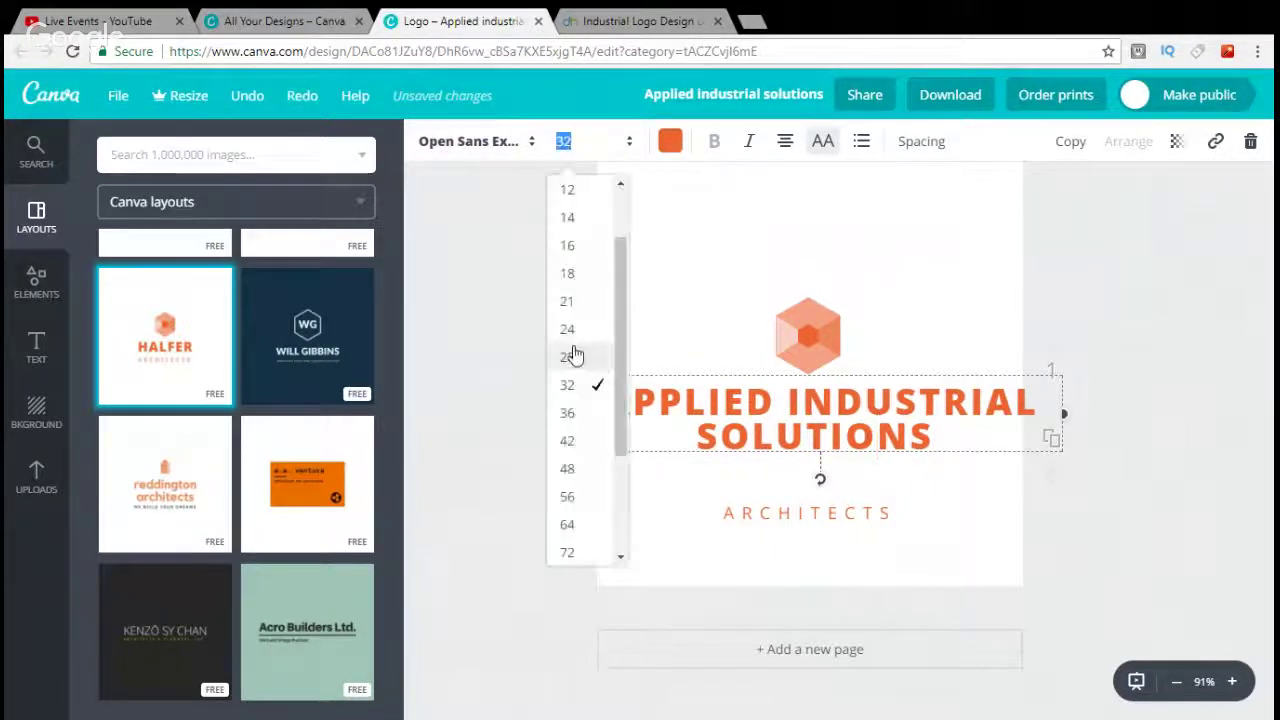
{"action": "left_click", "coordinate": [577, 358]}
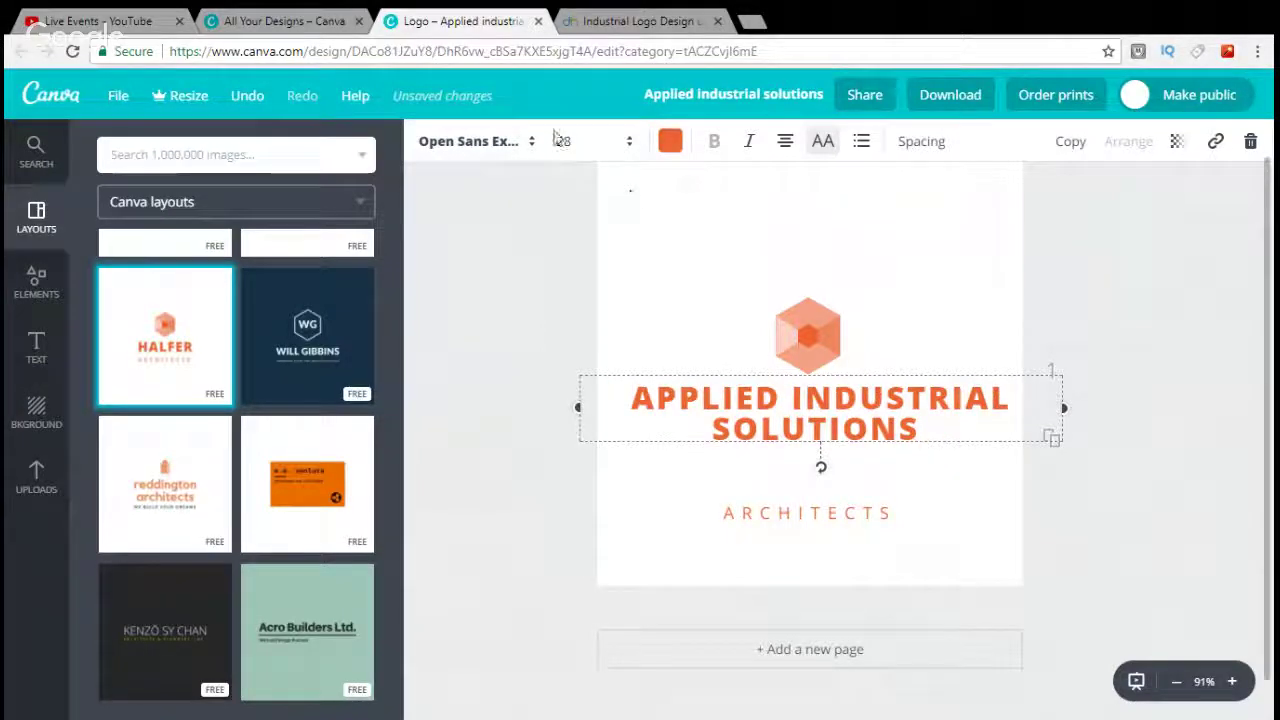
{"action": "left_click", "coordinate": [580, 147]}
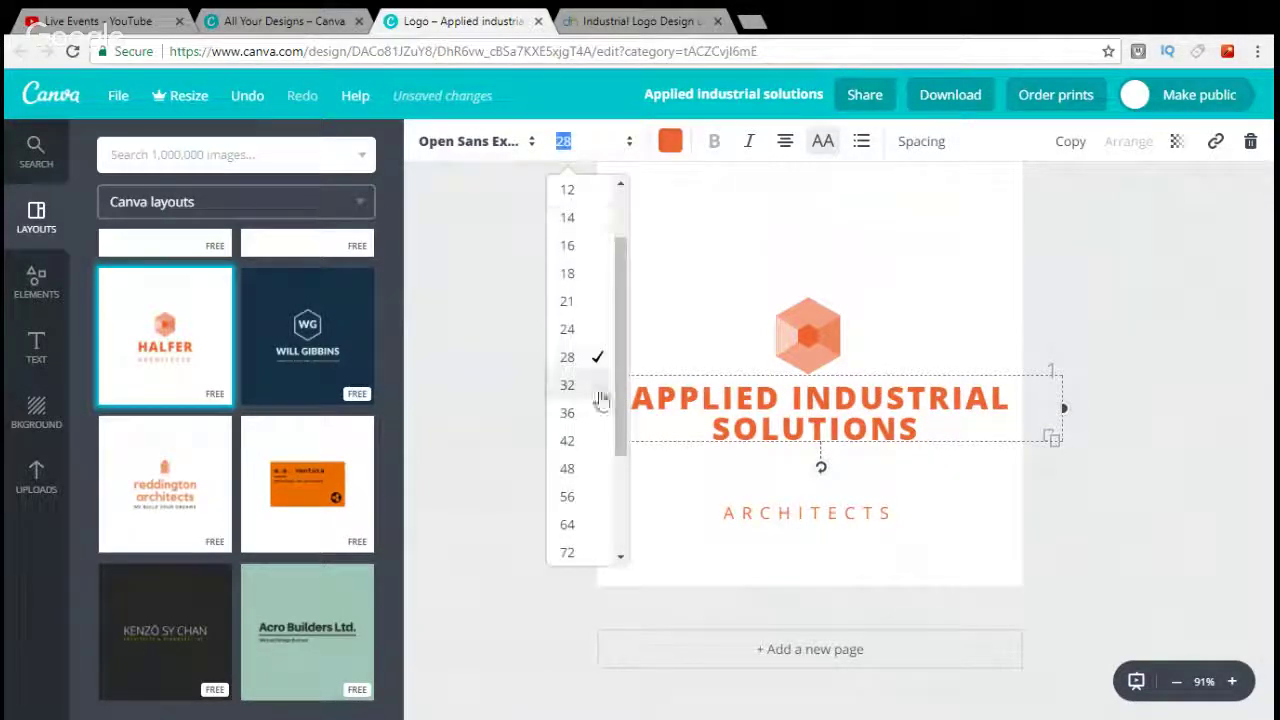
{"action": "left_click", "coordinate": [563, 326]}
{"action": "left_click", "coordinate": [950, 462]}
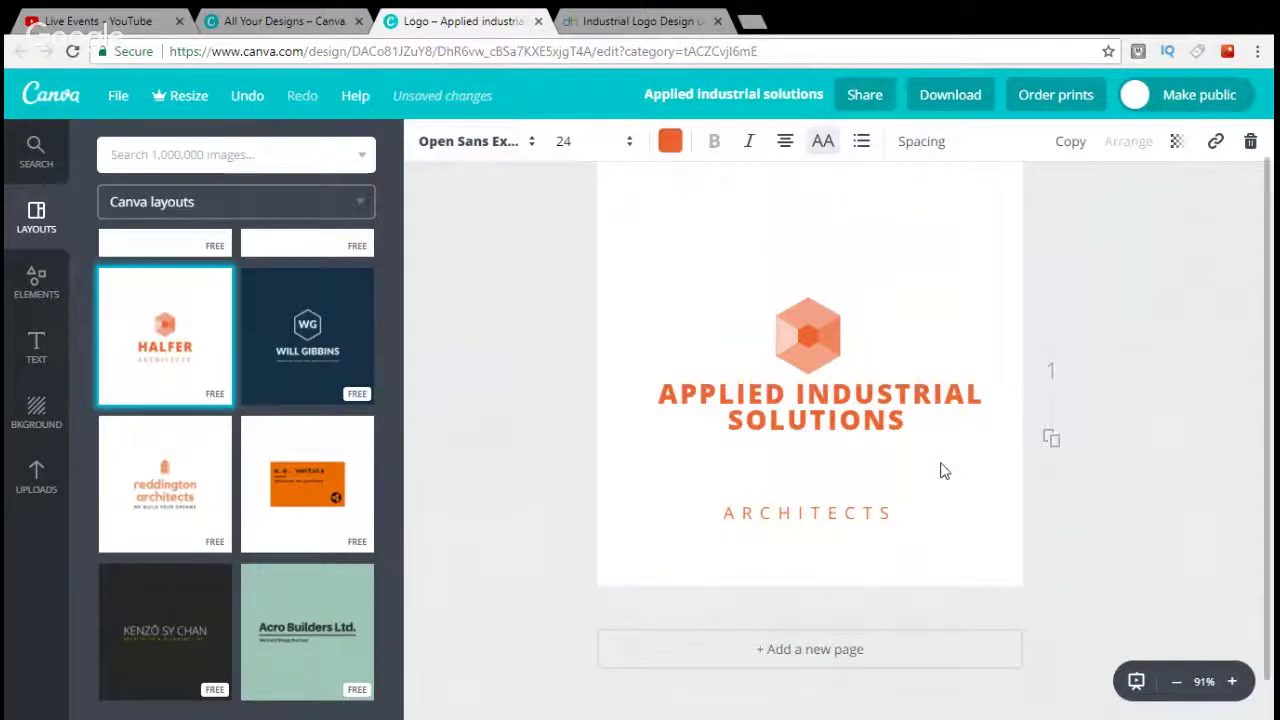
{"action": "left_click", "coordinate": [855, 393]}
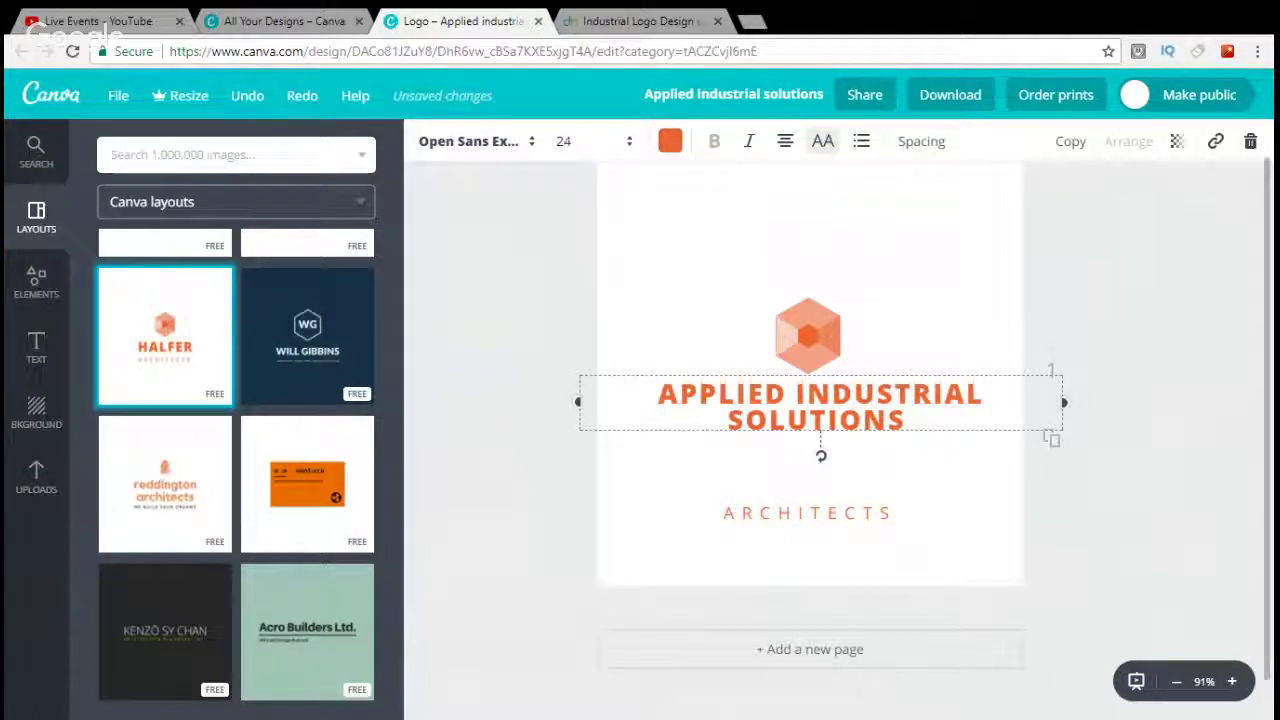
Colour all the title text bright green 00ec47 using the custom colour picker.
{"action": "left_click_drag", "start_coordinate": [888, 420], "coordinate": [658, 393]}
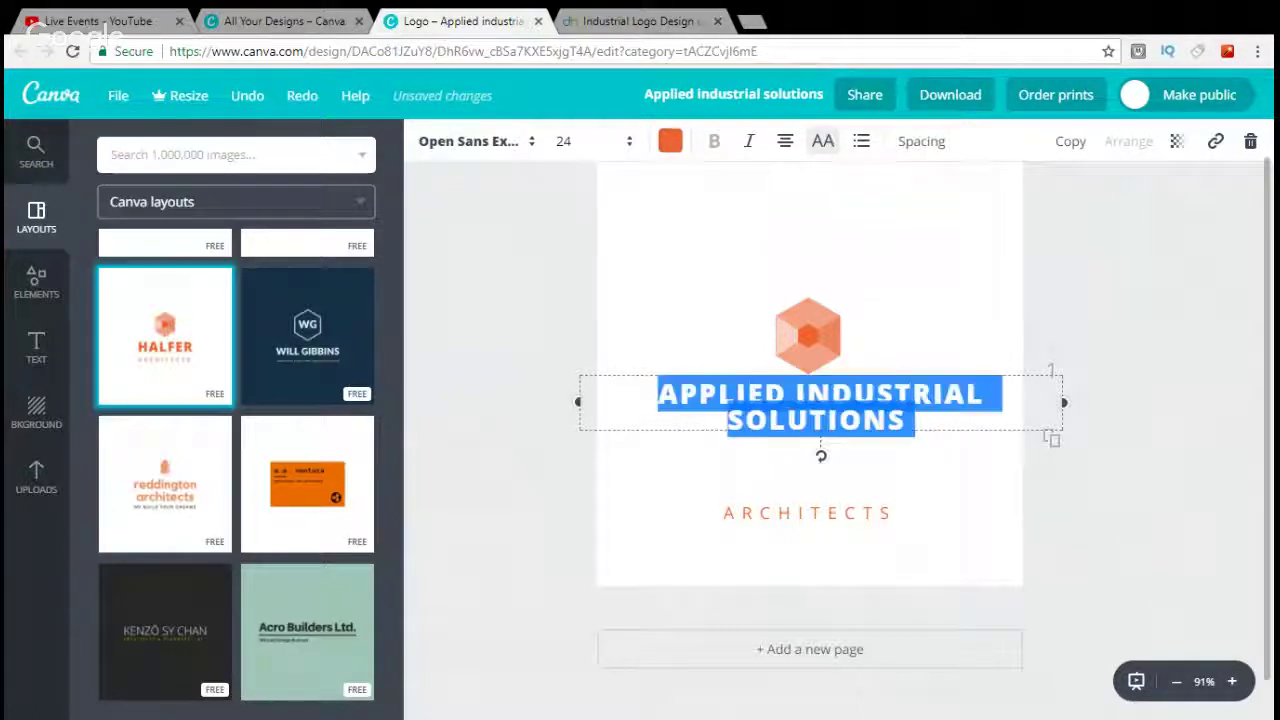
{"action": "left_click", "coordinate": [670, 141]}
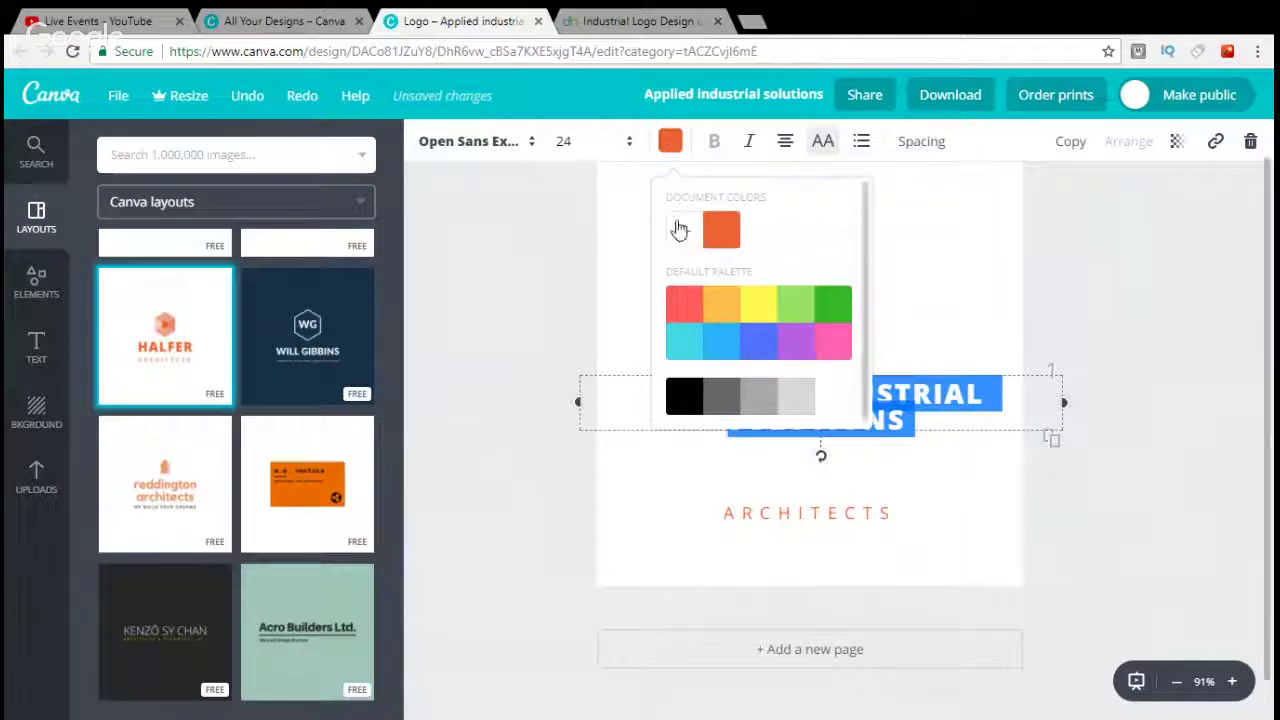
{"action": "left_click", "coordinate": [680, 234]}
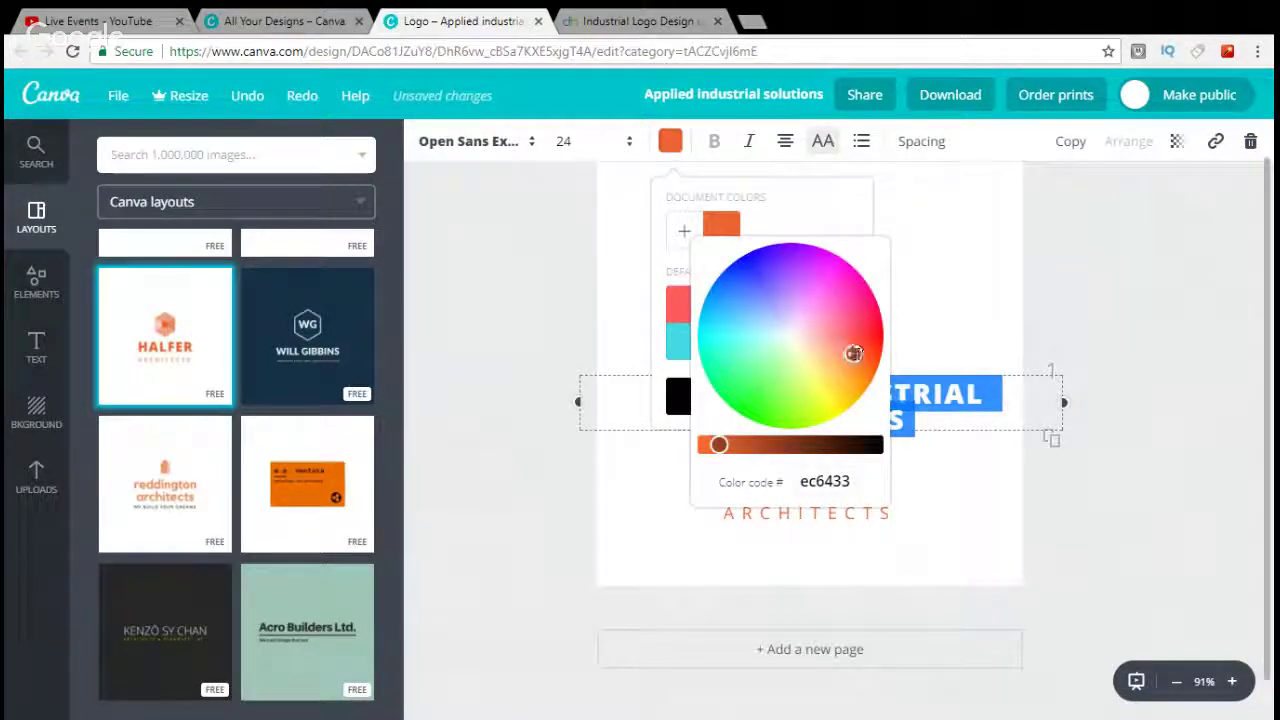
{"action": "left_click_drag", "start_coordinate": [856, 353], "coordinate": [715, 416]}
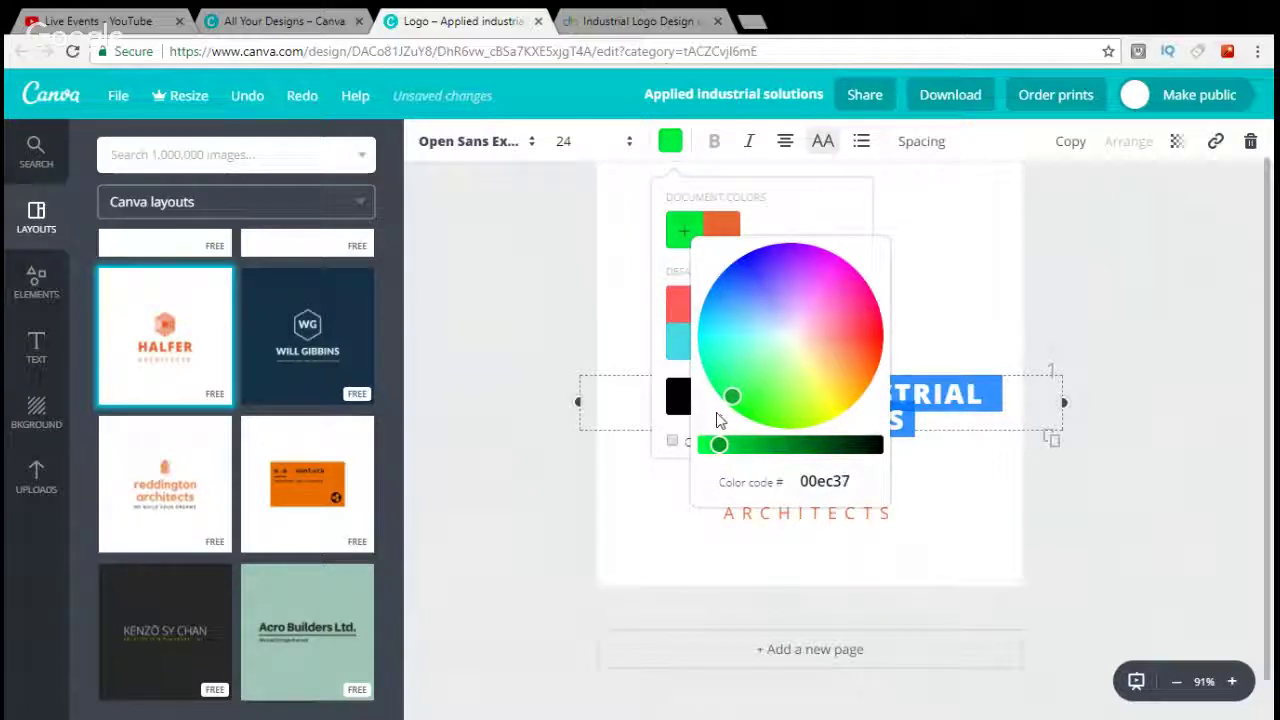
{"action": "left_click_drag", "start_coordinate": [707, 420], "coordinate": [708, 420]}
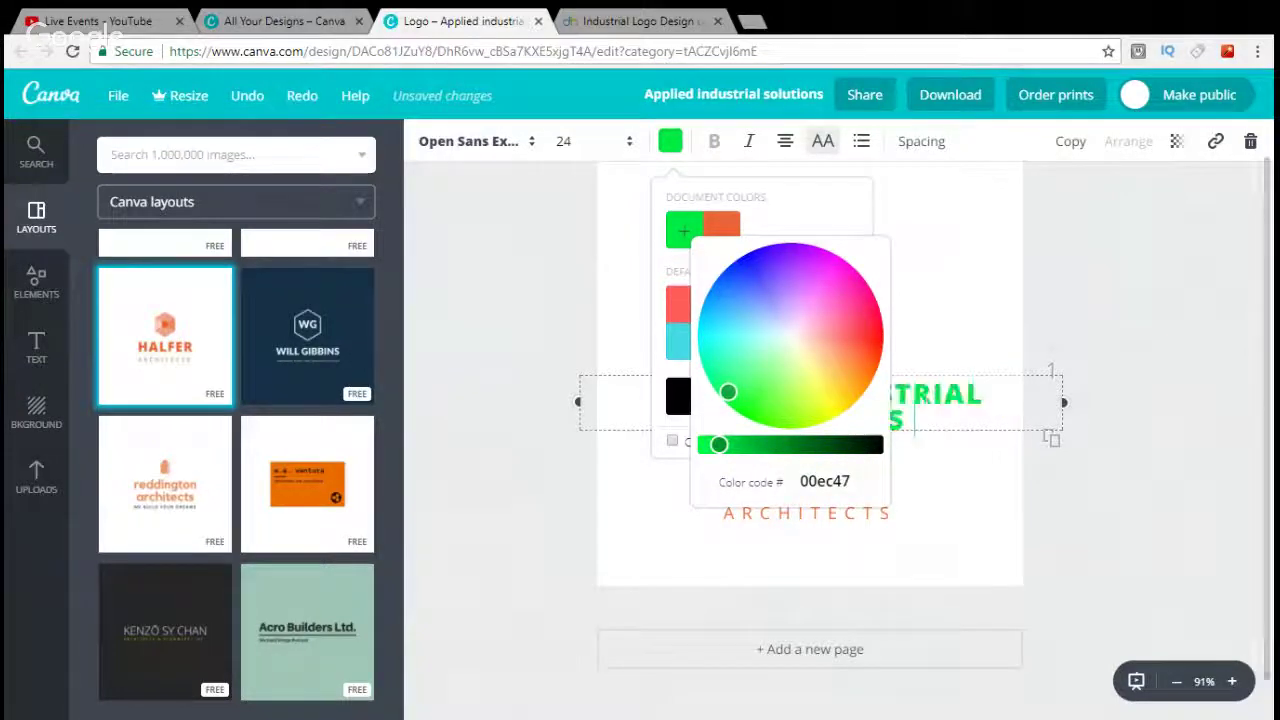
{"action": "left_click", "coordinate": [975, 282]}
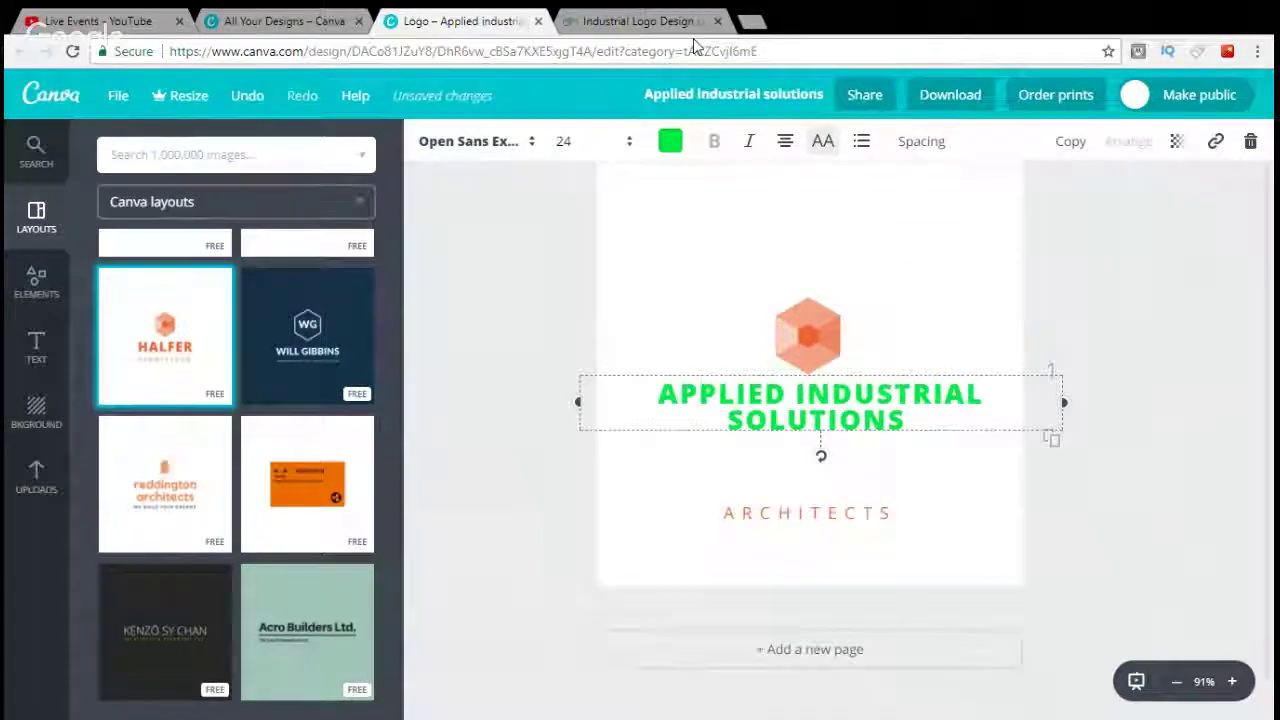
{"action": "key", "text": "ctrl+Tab"}
{"action": "scroll", "coordinate": [614, 343], "scroll_direction": "up", "scroll_amount": 2}
{"action": "scroll", "coordinate": [624, 345], "scroll_direction": "up", "scroll_amount": 3}
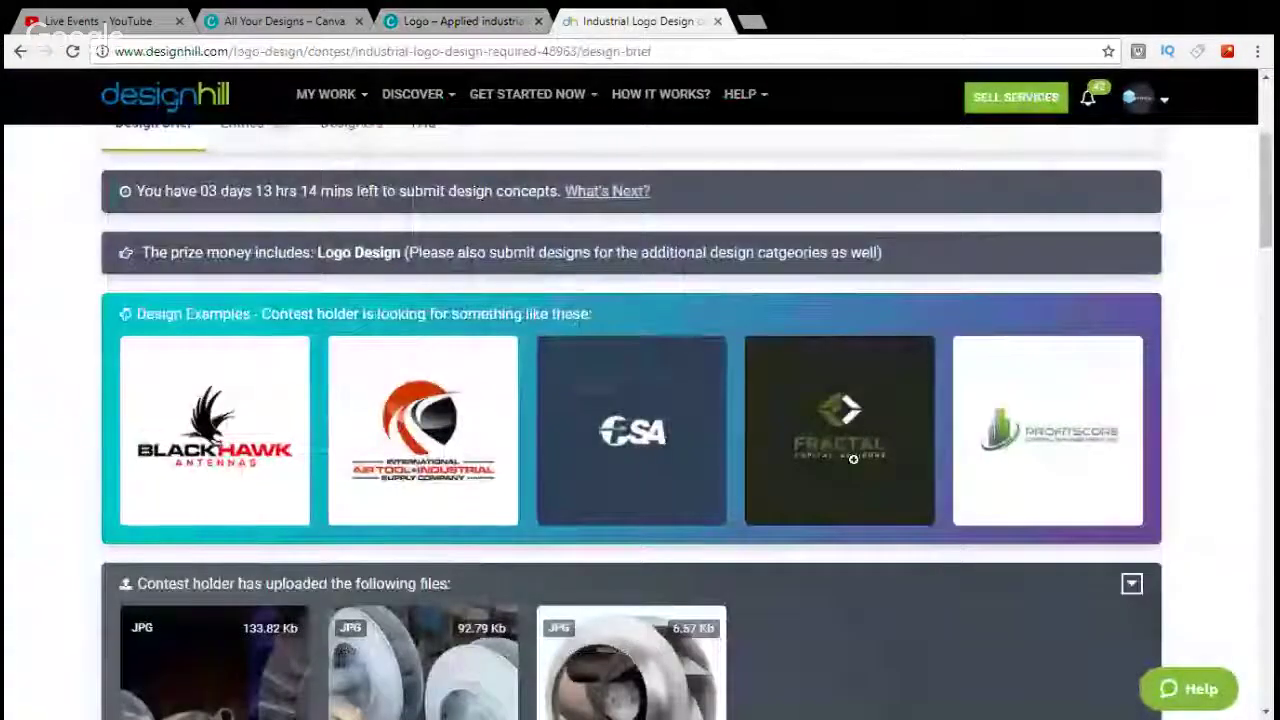
{"action": "left_click", "coordinate": [450, 20]}
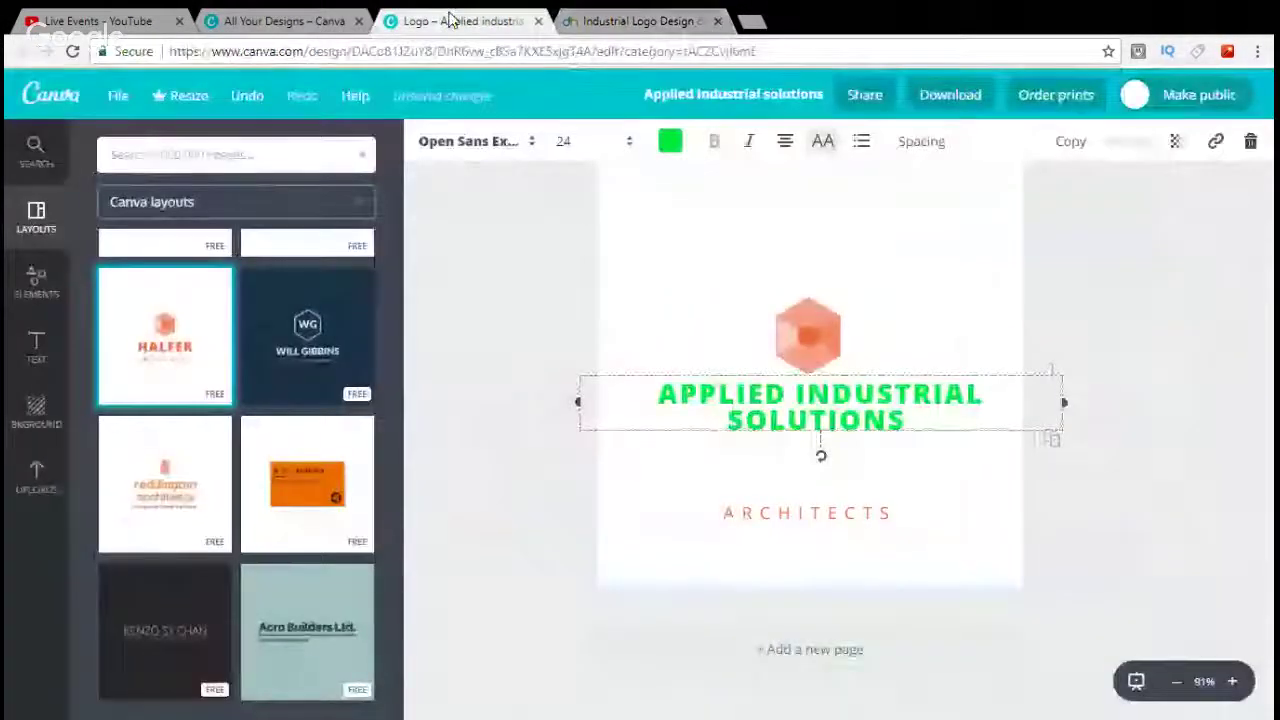
{"action": "left_click", "coordinate": [666, 218]}
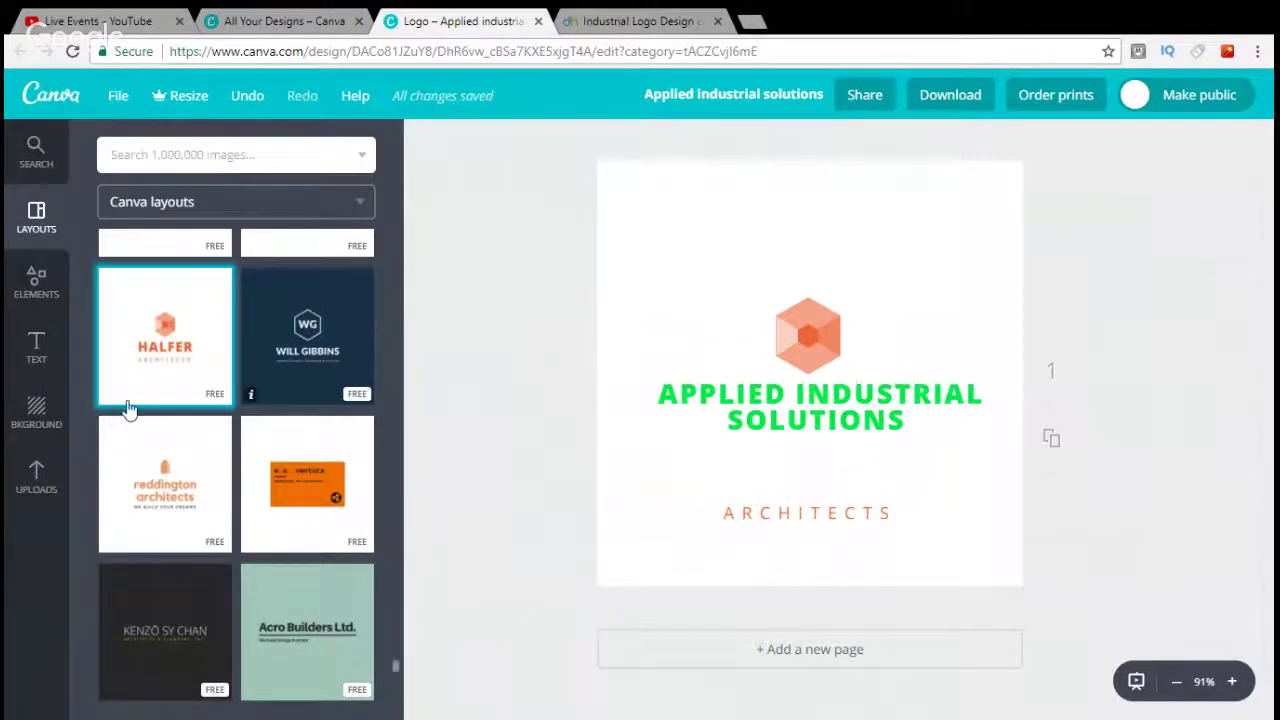
Make the page background black and select all of the title wording.
{"action": "left_click", "coordinate": [37, 422]}
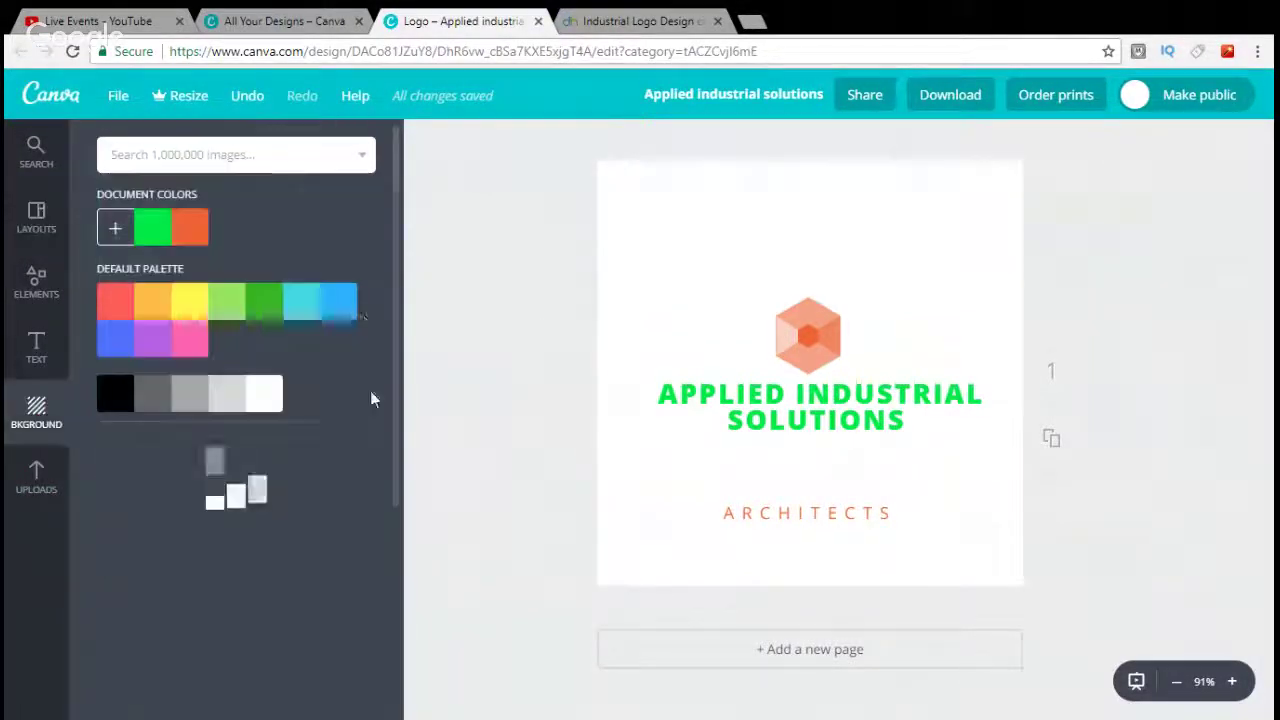
{"action": "left_click", "coordinate": [117, 398]}
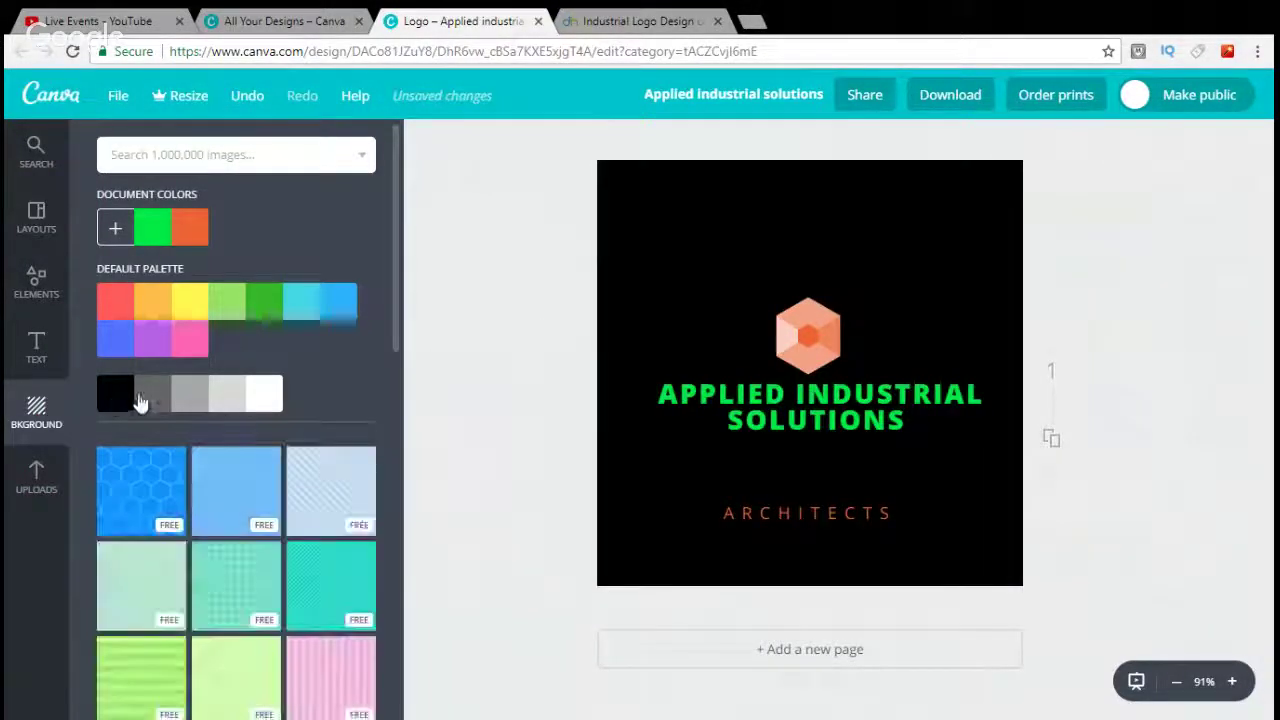
{"action": "left_click", "coordinate": [875, 405]}
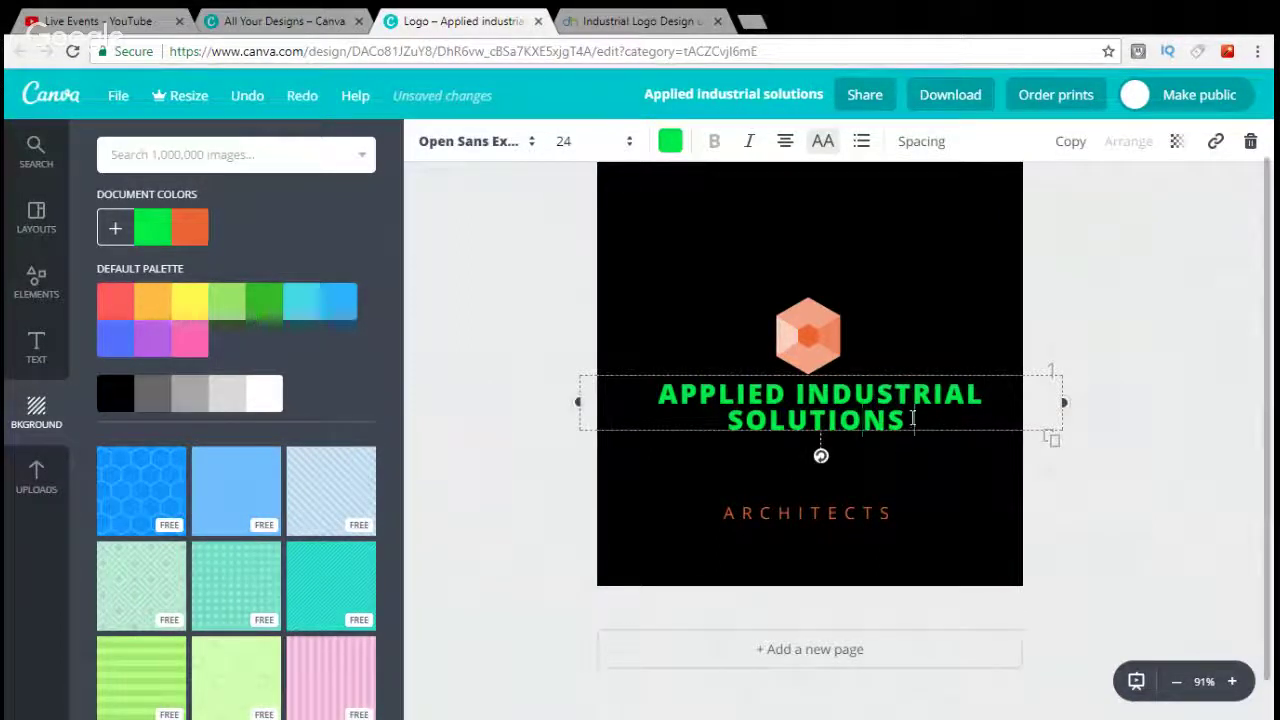
{"action": "left_click_drag", "start_coordinate": [912, 420], "coordinate": [606, 392]}
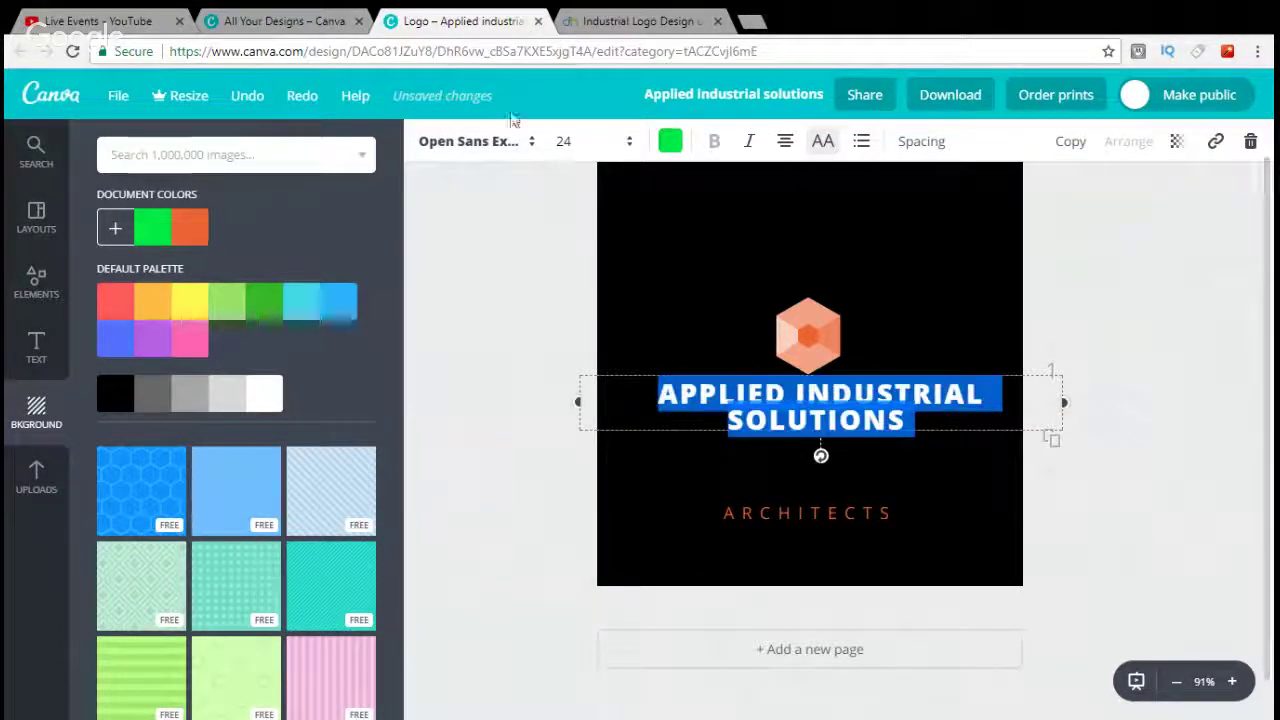
Set the title font to Julius Sans One from the font list.
{"action": "left_click", "coordinate": [470, 141]}
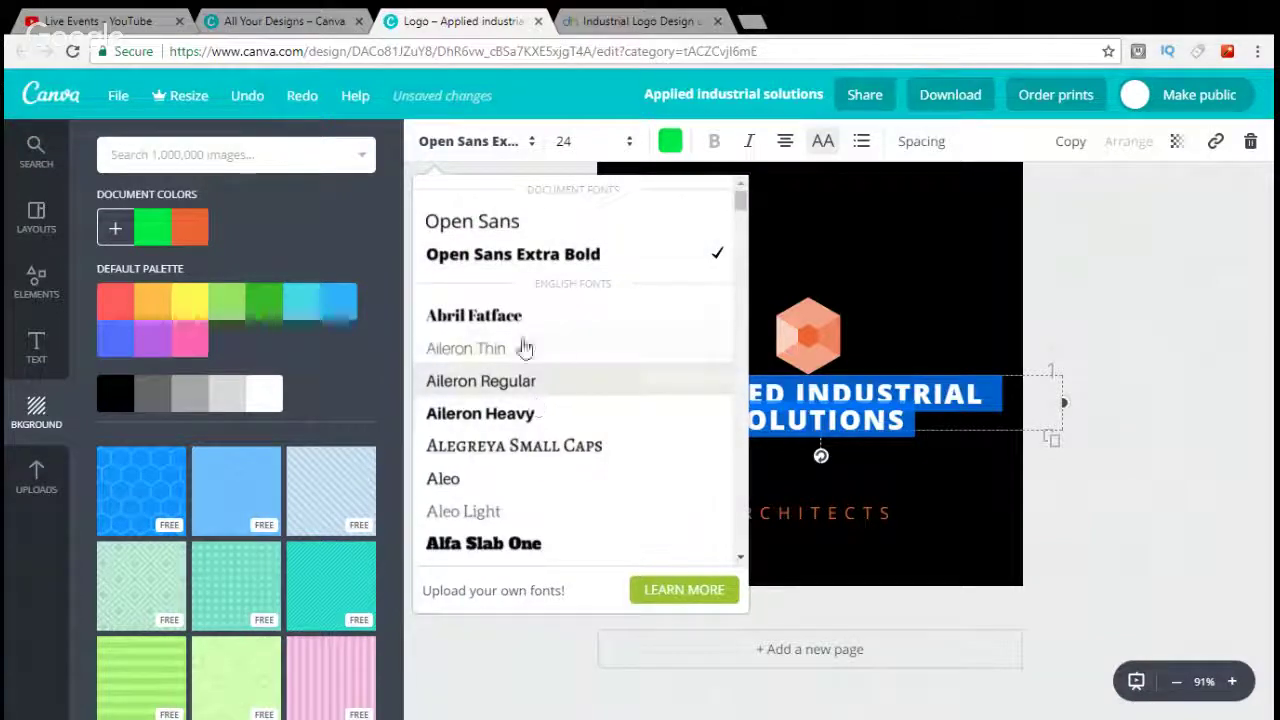
{"action": "scroll", "coordinate": [525, 347], "scroll_direction": "down", "scroll_amount": 3}
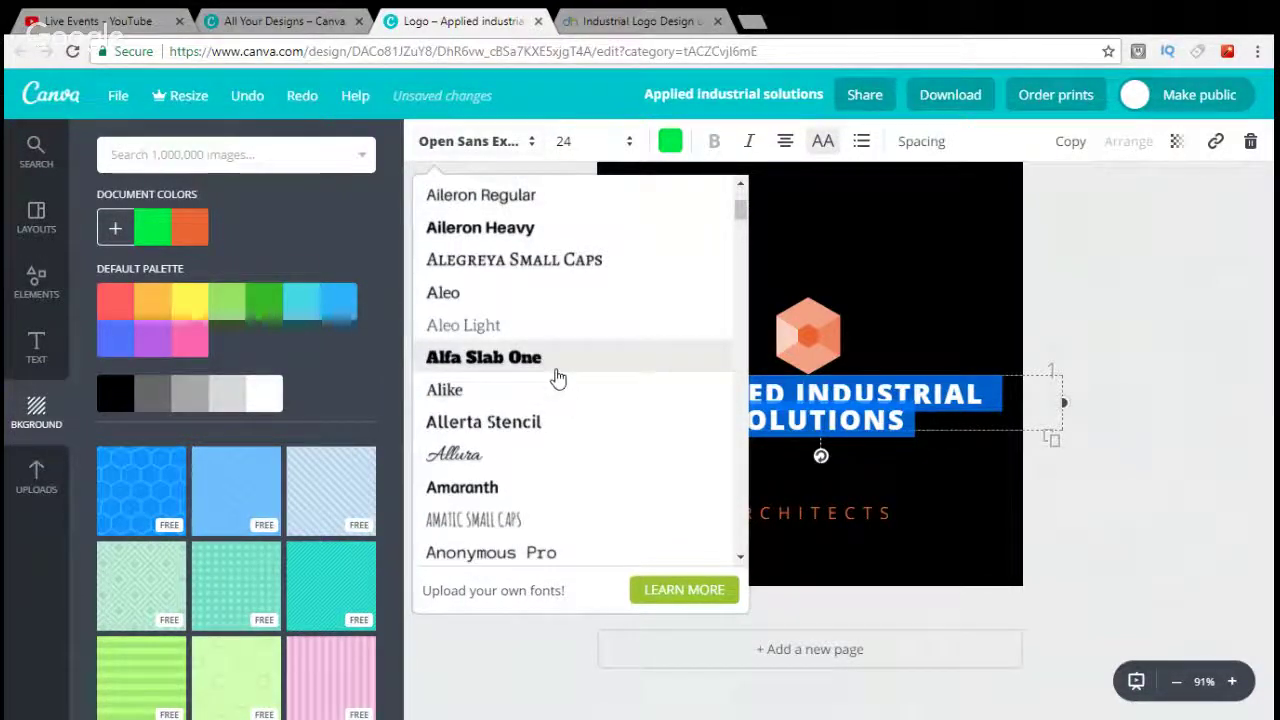
{"action": "scroll", "coordinate": [560, 376], "scroll_direction": "down", "scroll_amount": 2}
{"action": "scroll", "coordinate": [574, 374], "scroll_direction": "down", "scroll_amount": 4}
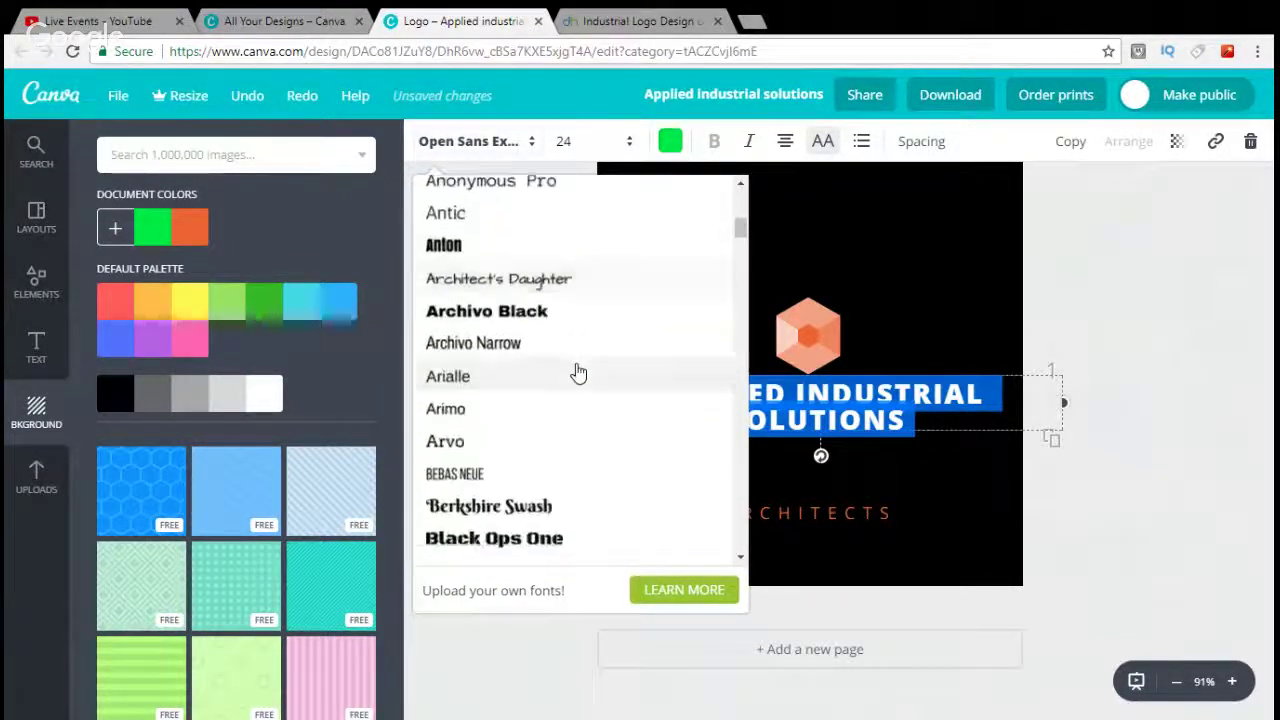
{"action": "scroll", "coordinate": [578, 373], "scroll_direction": "down", "scroll_amount": 7}
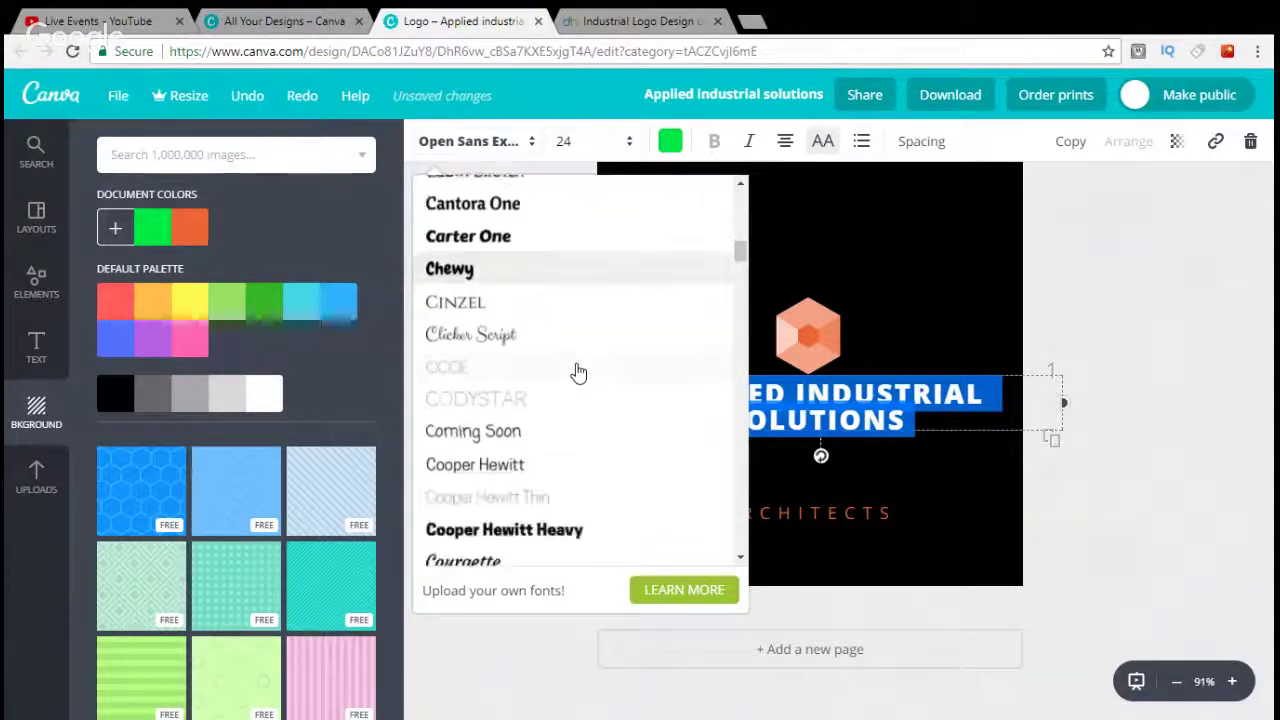
{"action": "scroll", "coordinate": [578, 373], "scroll_direction": "down", "scroll_amount": 6}
{"action": "scroll", "coordinate": [578, 373], "scroll_direction": "down", "scroll_amount": 3}
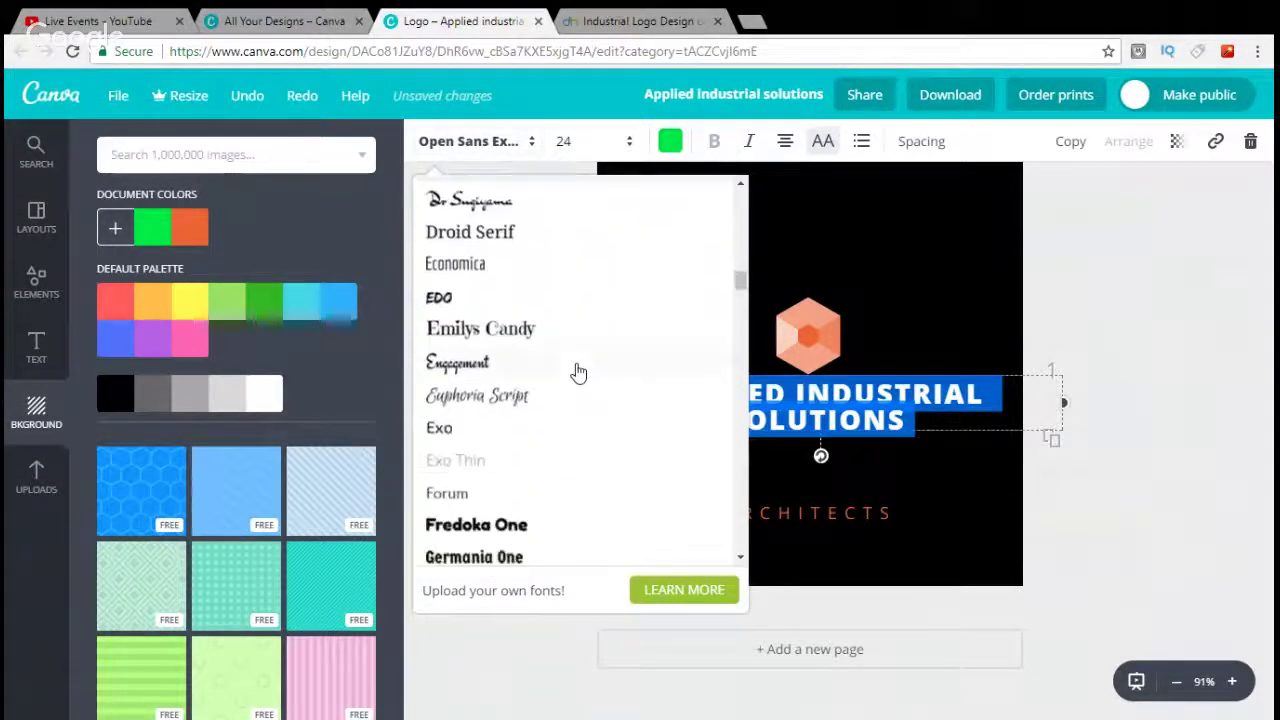
{"action": "left_click", "coordinate": [632, 20]}
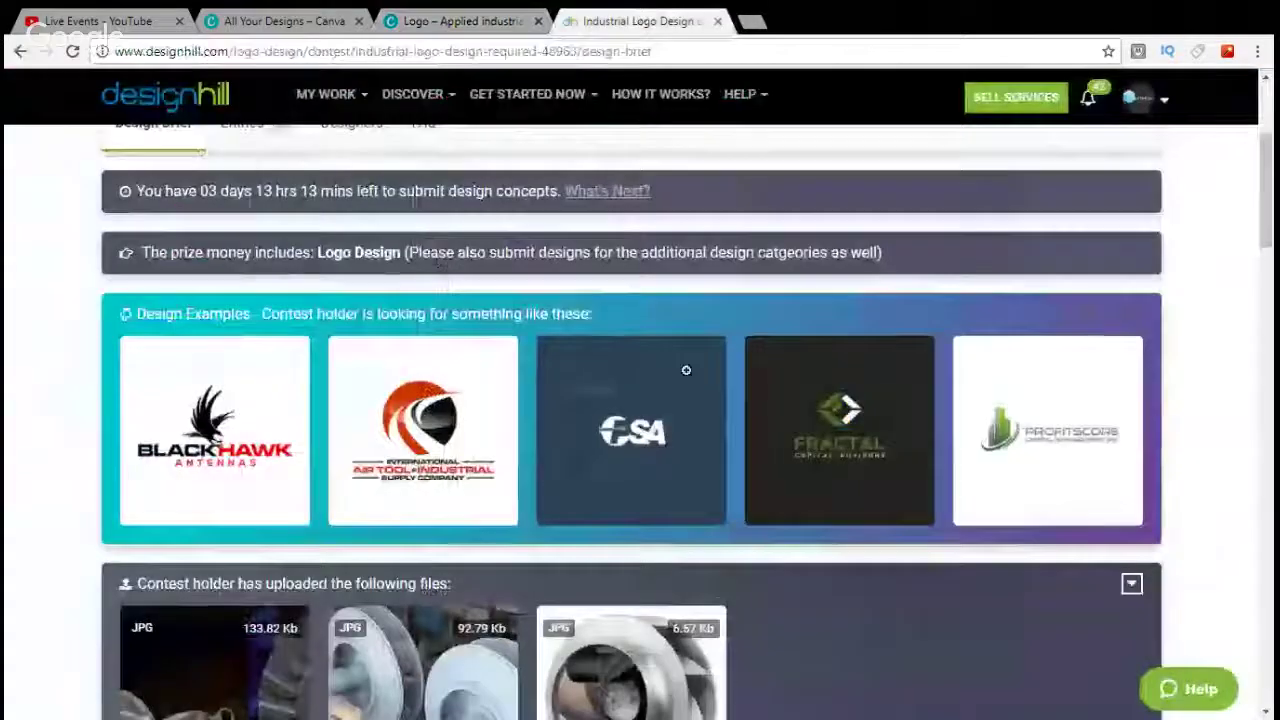
{"action": "left_click", "coordinate": [460, 20]}
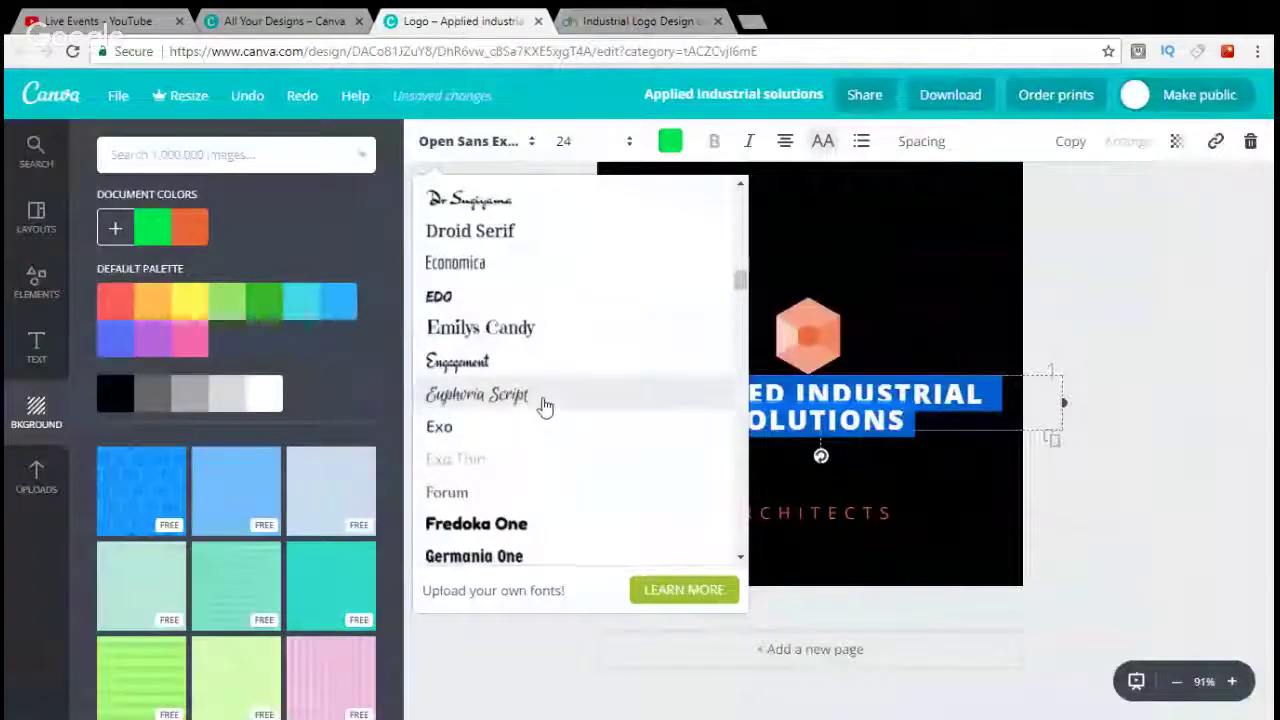
{"action": "scroll", "coordinate": [545, 400], "scroll_direction": "down", "scroll_amount": 4}
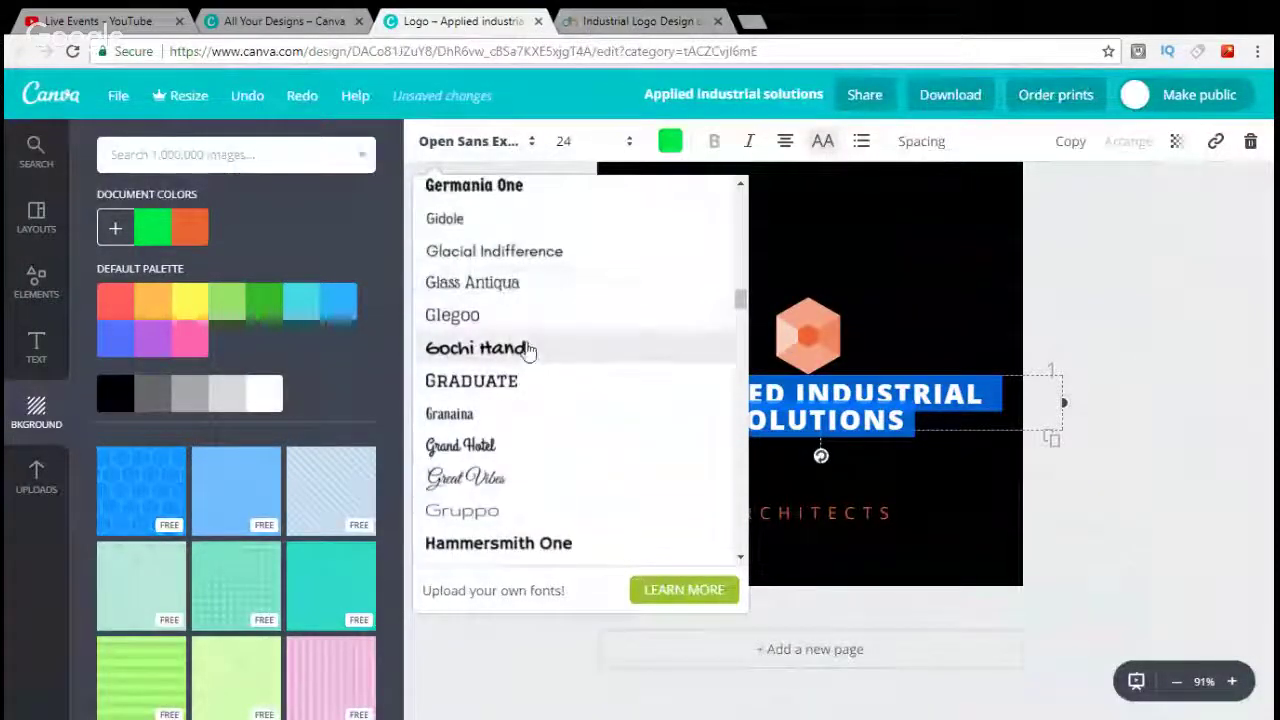
{"action": "scroll", "coordinate": [551, 410], "scroll_direction": "down", "scroll_amount": 1}
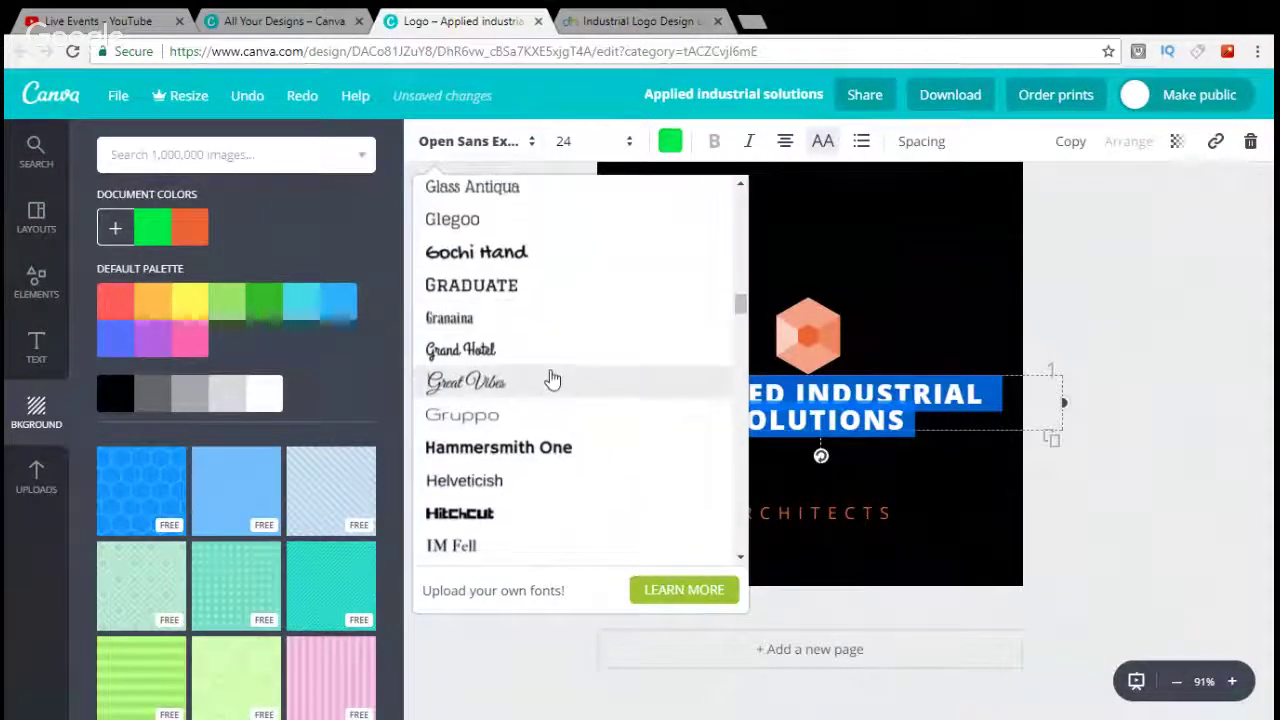
{"action": "scroll", "coordinate": [551, 379], "scroll_direction": "down", "scroll_amount": 2}
{"action": "scroll", "coordinate": [558, 383], "scroll_direction": "down", "scroll_amount": 4}
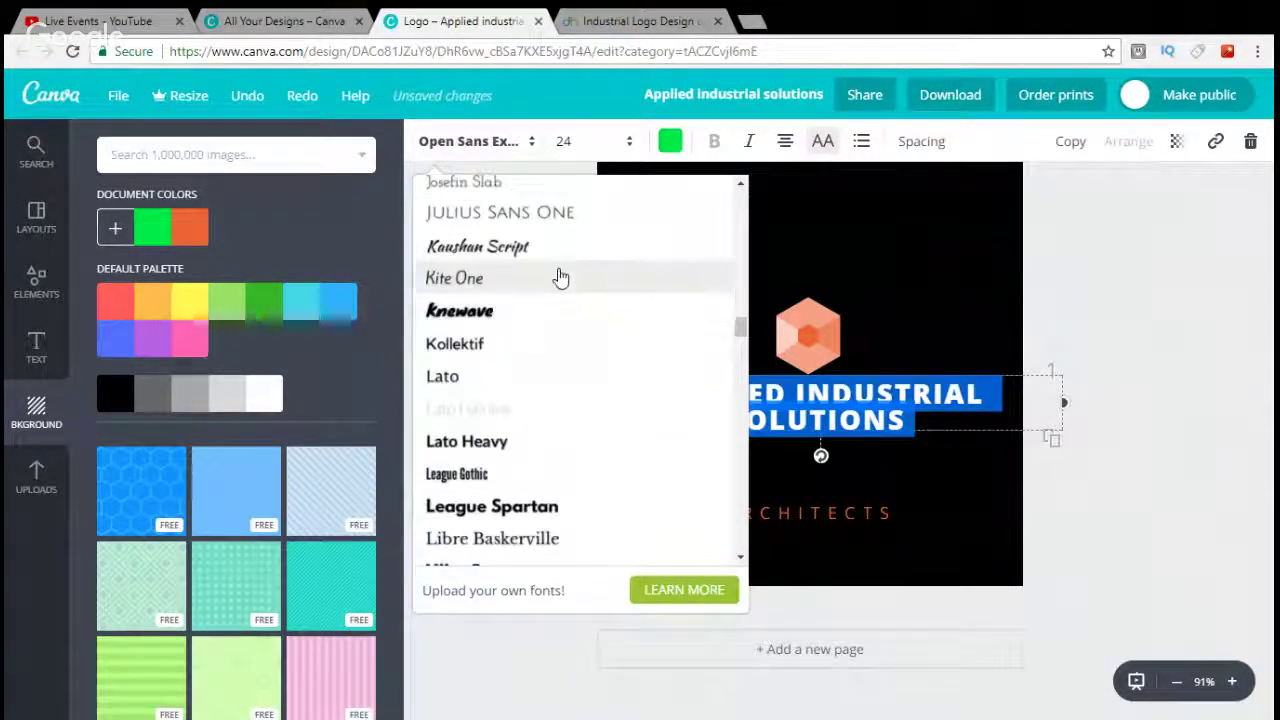
{"action": "left_click", "coordinate": [553, 214]}
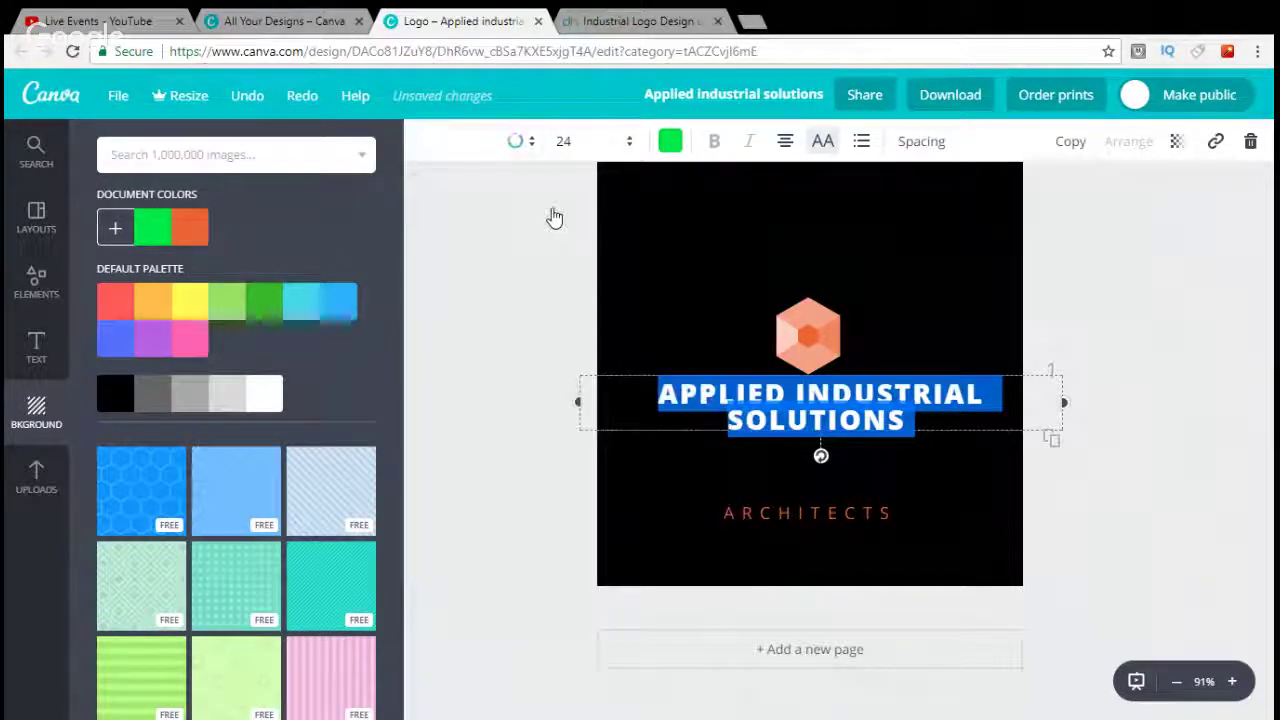
Colour the hexagon icon light green.
{"action": "left_click", "coordinate": [909, 419]}
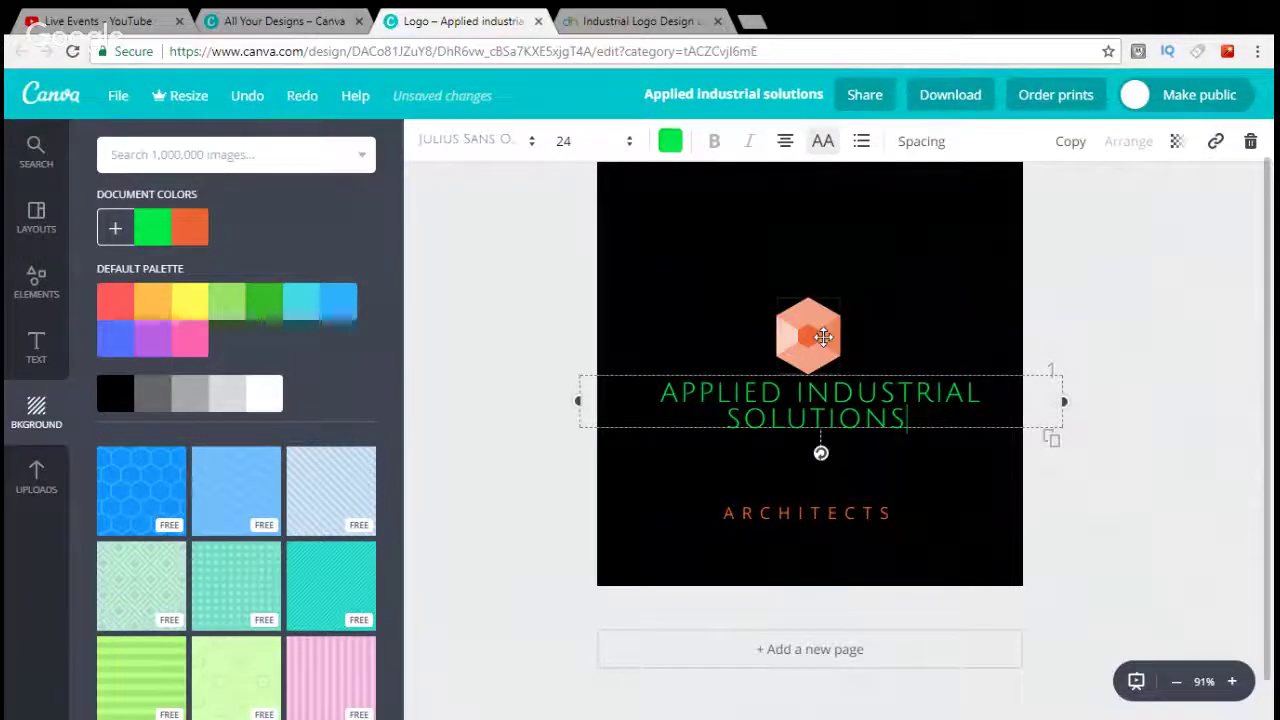
{"action": "left_click", "coordinate": [826, 338]}
{"action": "left_click", "coordinate": [424, 145]}
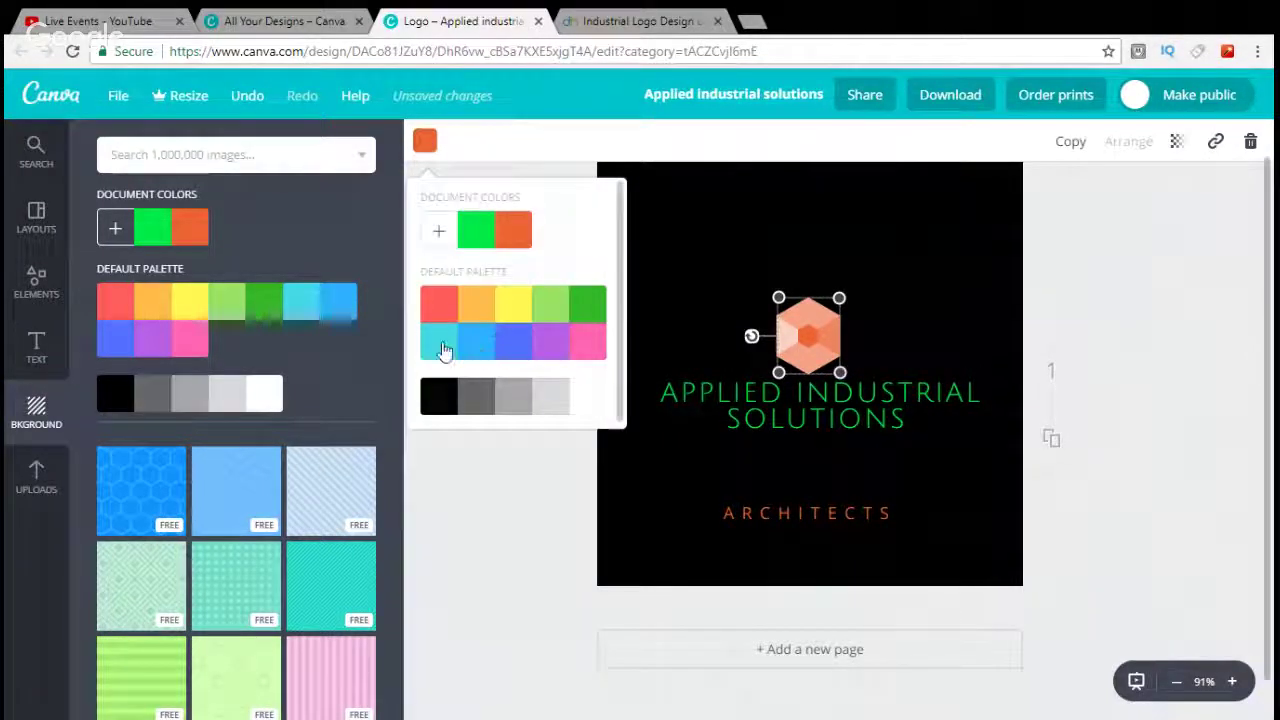
{"action": "left_click", "coordinate": [555, 305]}
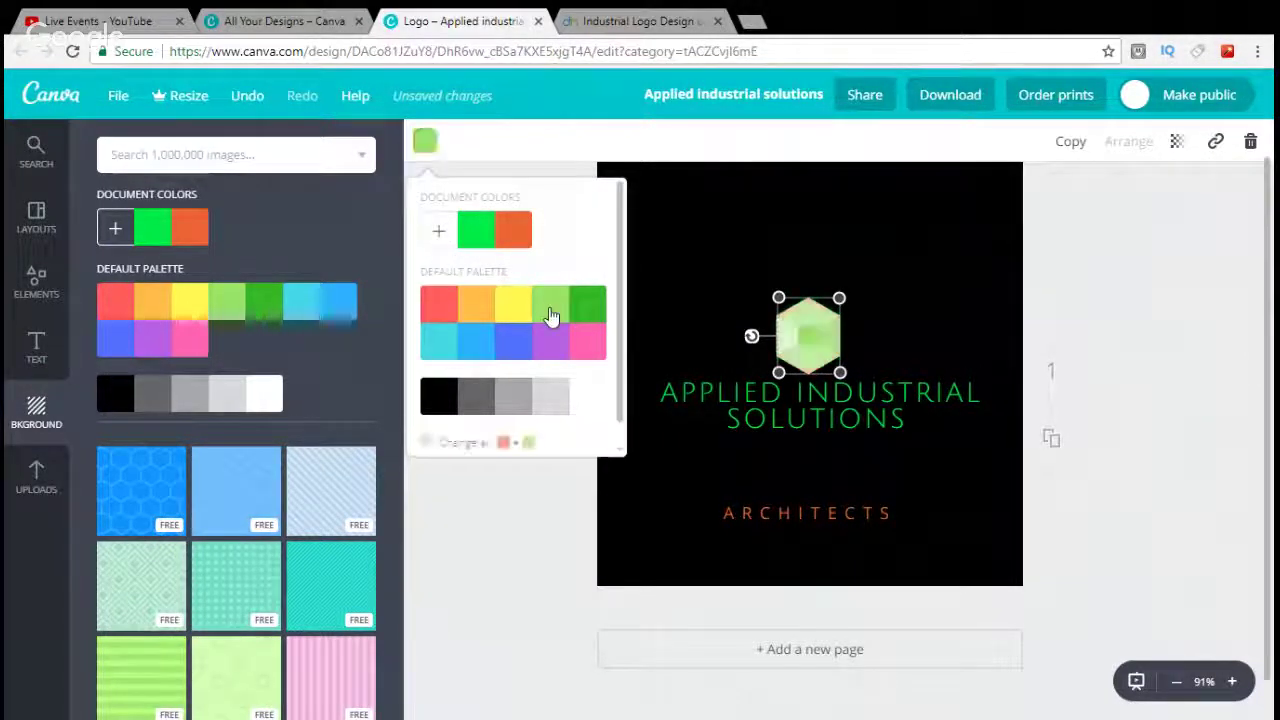
{"action": "left_click", "coordinate": [881, 311]}
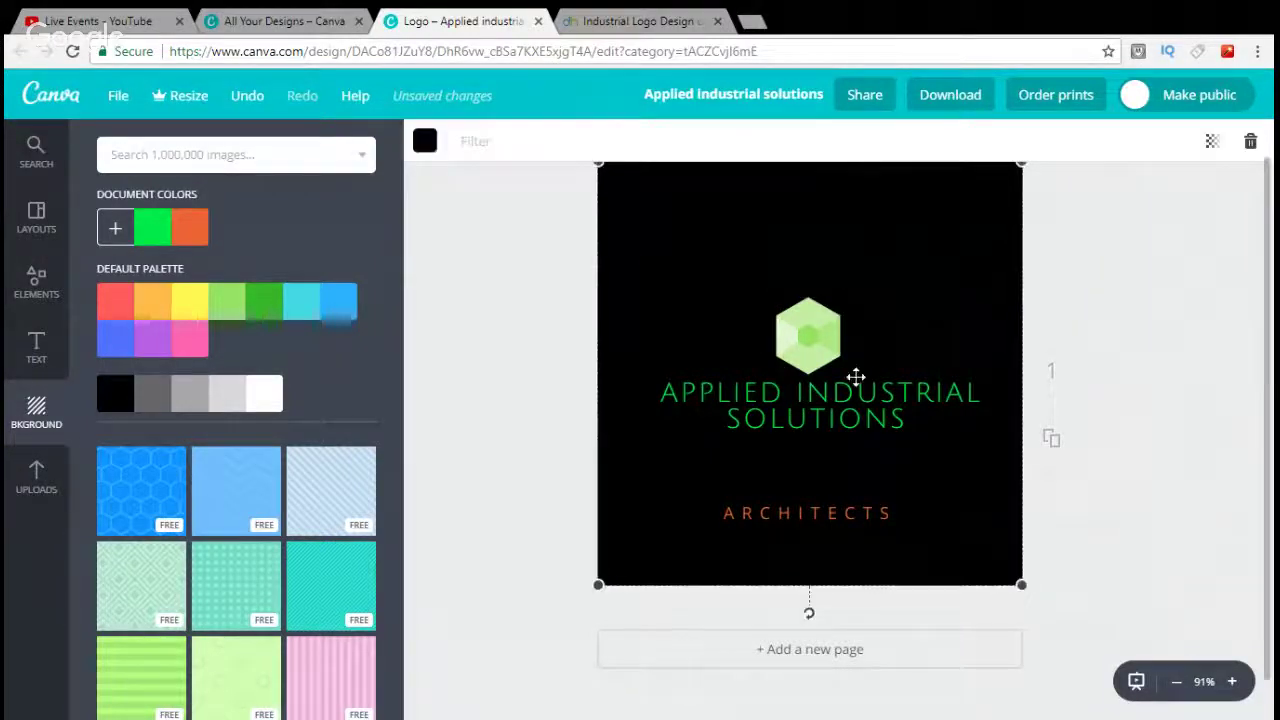
{"action": "left_click", "coordinate": [806, 349]}
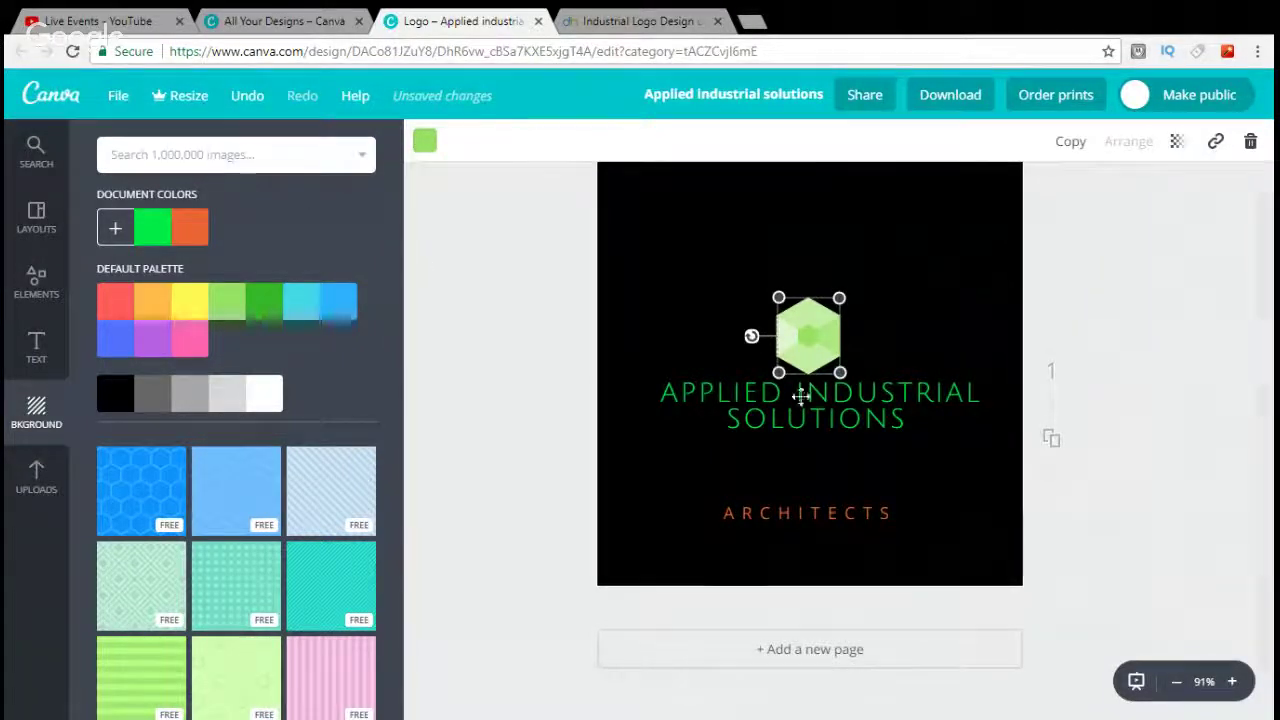
Move ARCHITECTS up just below the title and replace its wording with LLC.
{"action": "left_click", "coordinate": [840, 512]}
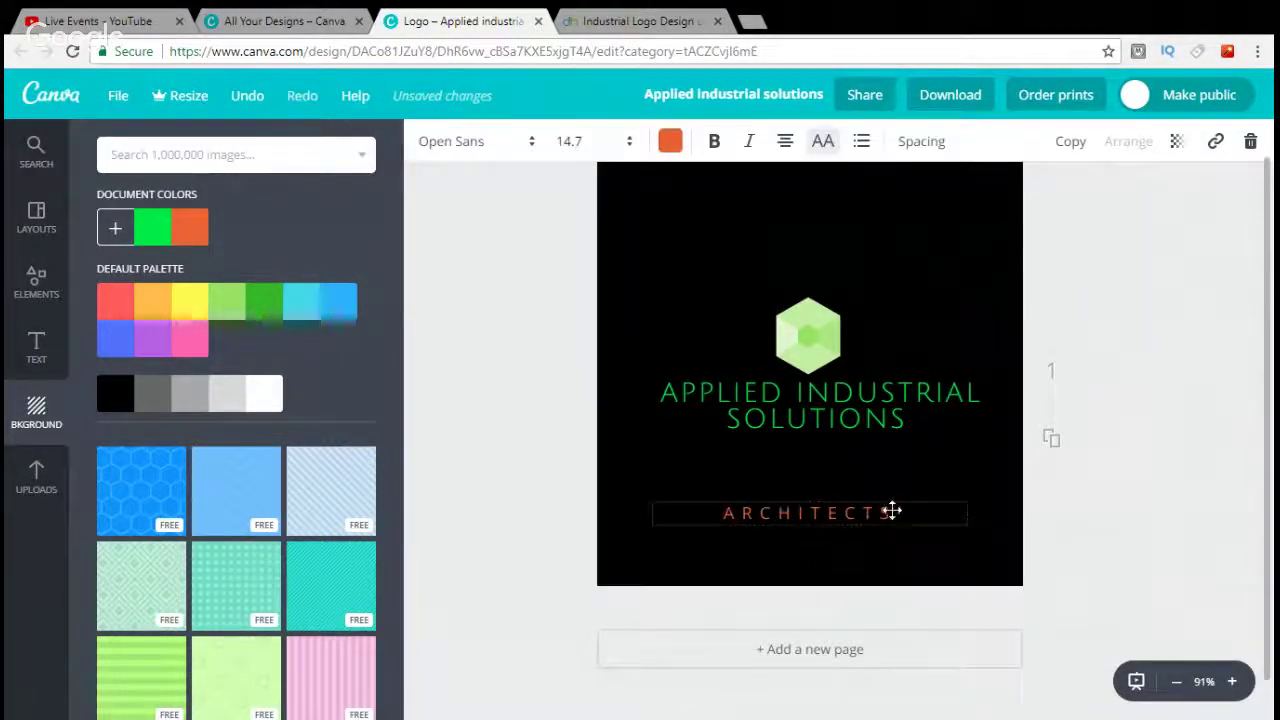
{"action": "left_click_drag", "start_coordinate": [882, 512], "coordinate": [879, 449]}
{"action": "double_click", "coordinate": [840, 451]}
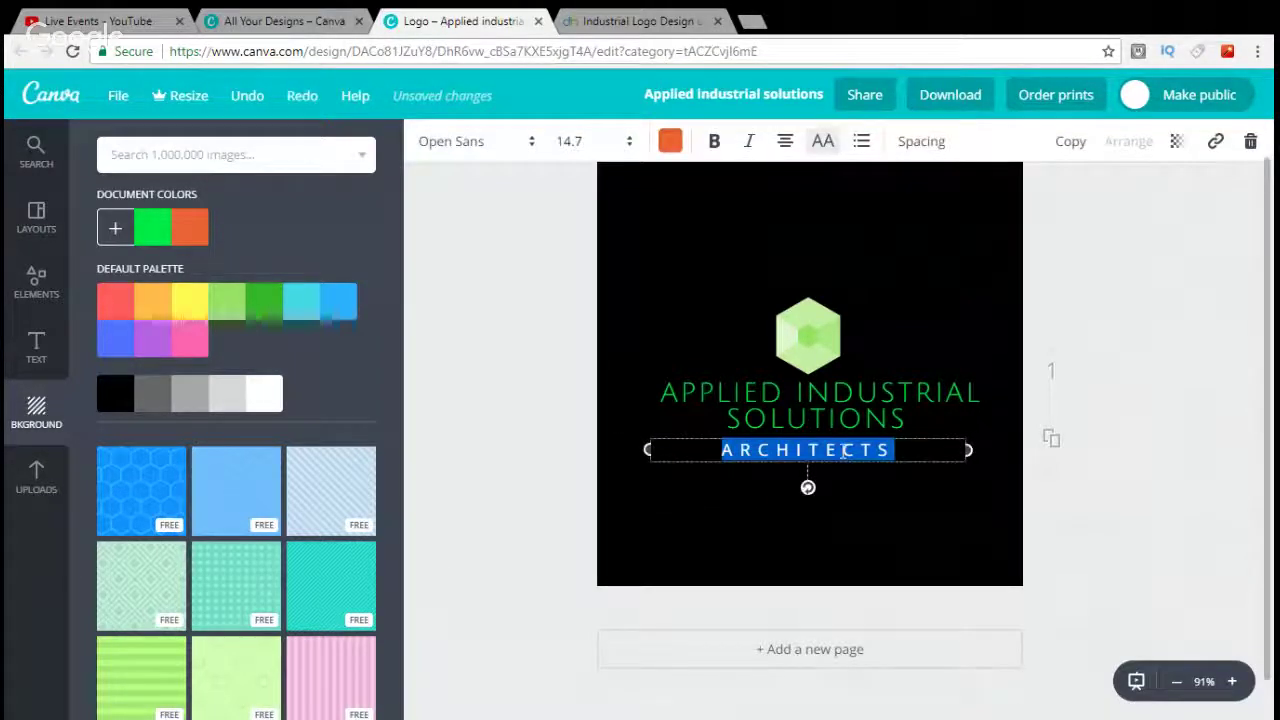
{"action": "type", "text": "ULK"}
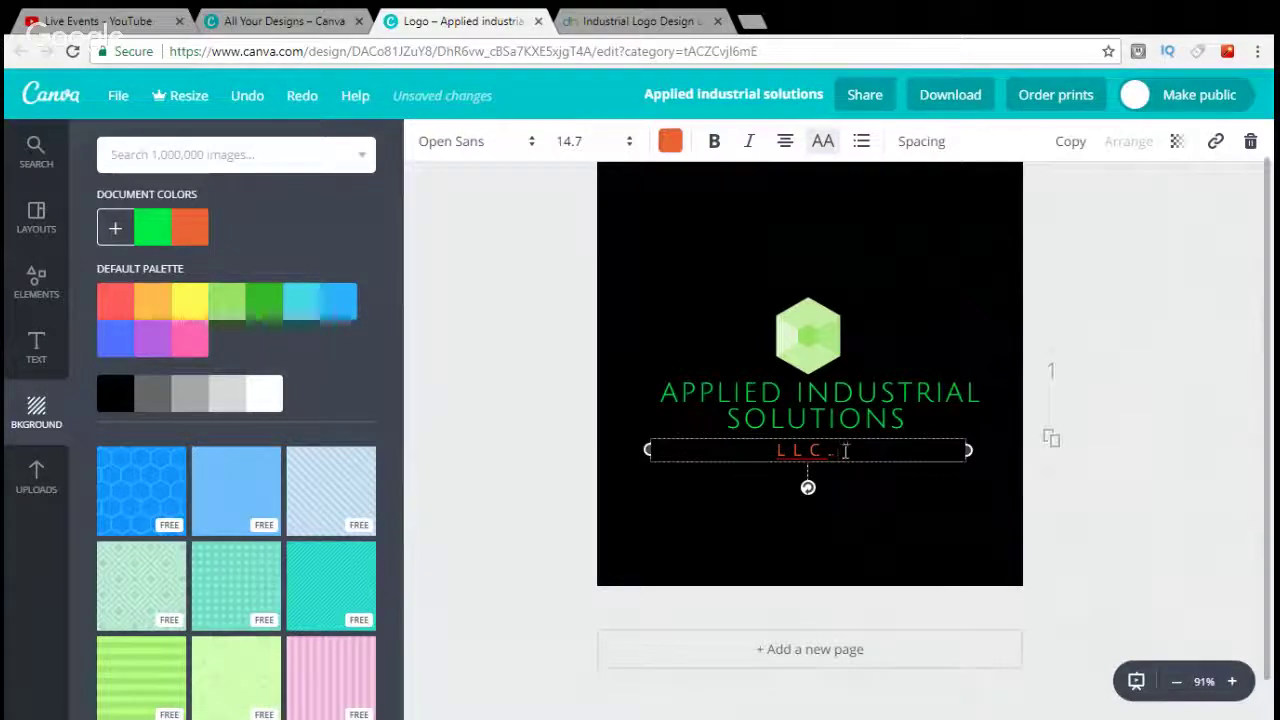
{"action": "left_click", "coordinate": [643, 20]}
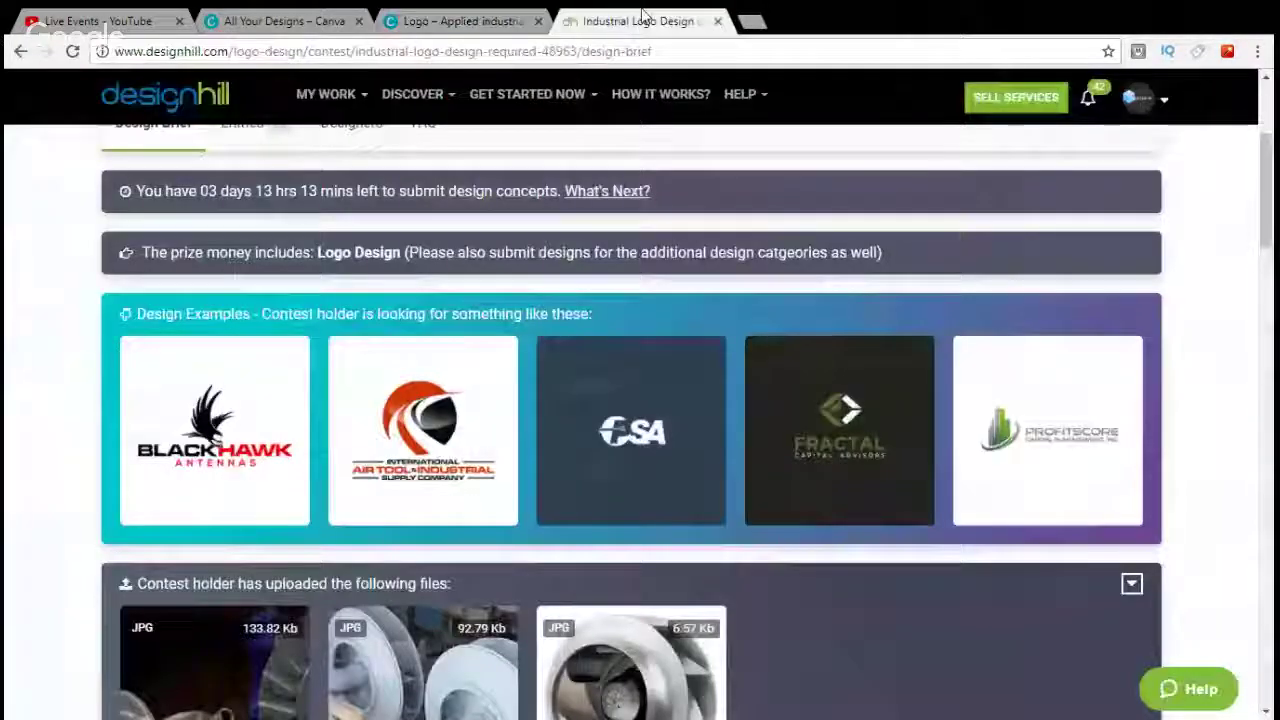
{"action": "left_click", "coordinate": [462, 20]}
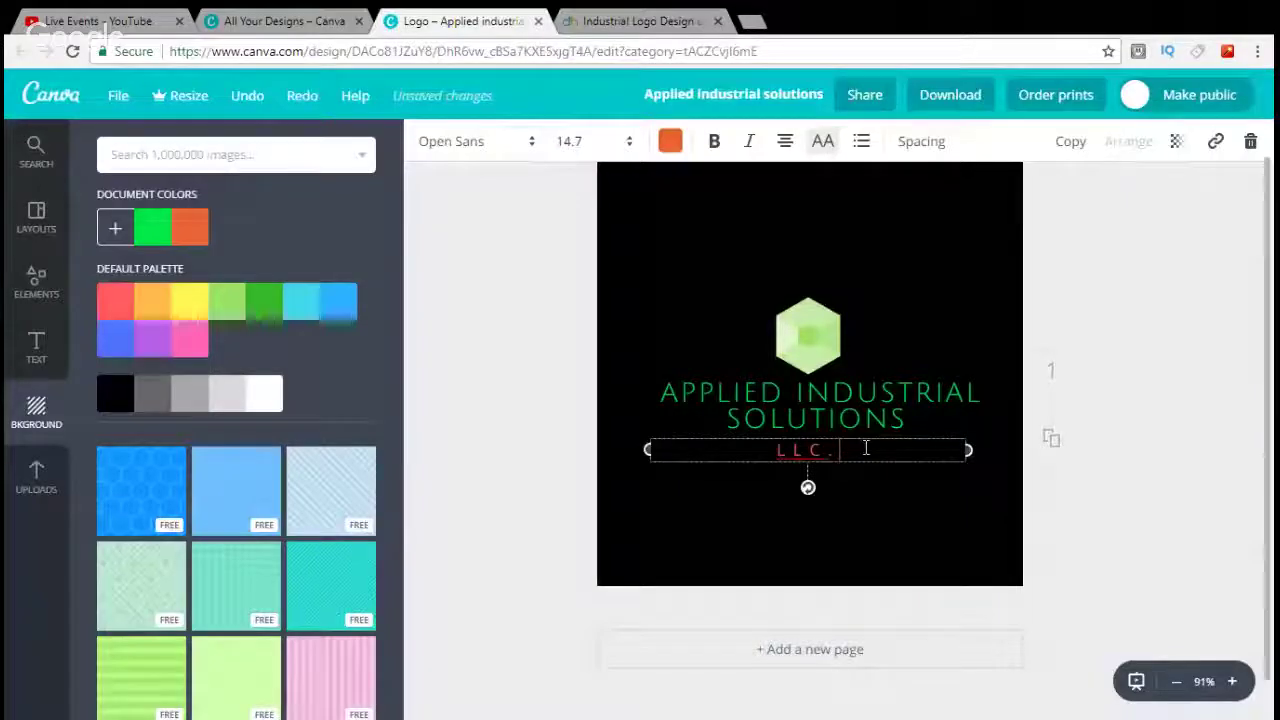
Colour all of the LLC. text white.
{"action": "left_click_drag", "start_coordinate": [805, 449], "coordinate": [674, 206]}
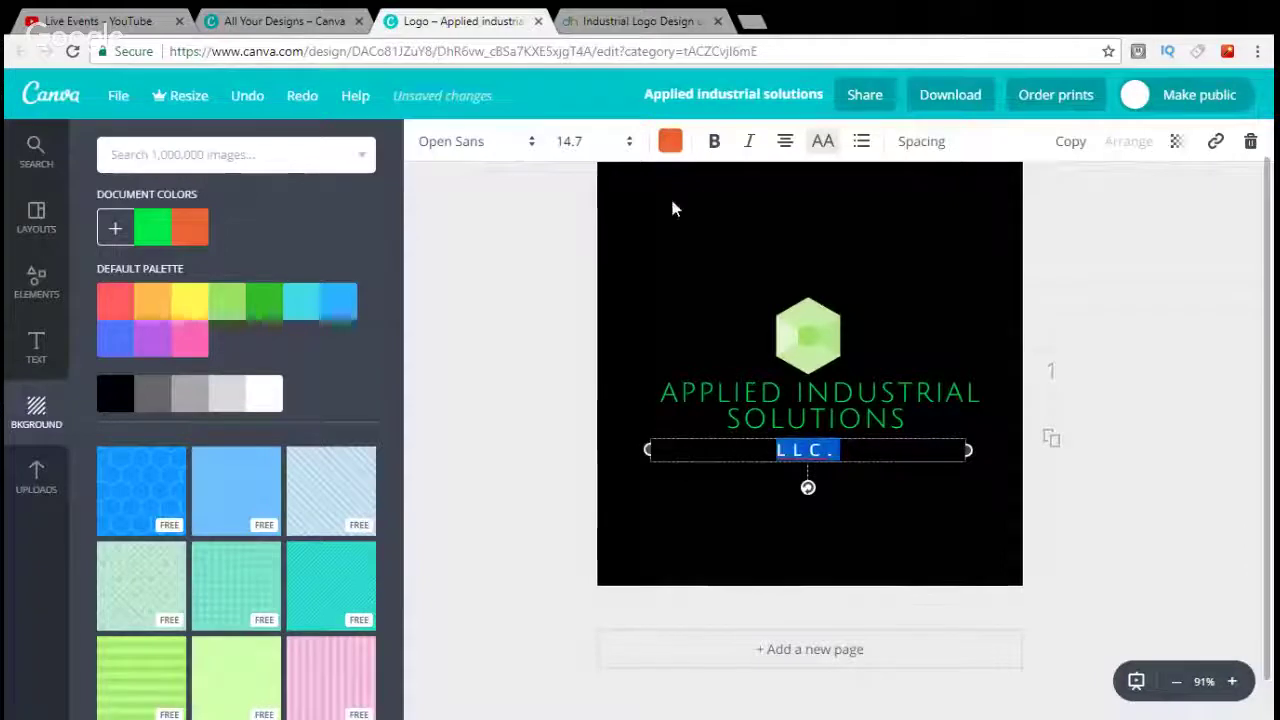
{"action": "left_click", "coordinate": [670, 141]}
{"action": "left_click", "coordinate": [834, 396]}
{"action": "left_click", "coordinate": [857, 449]}
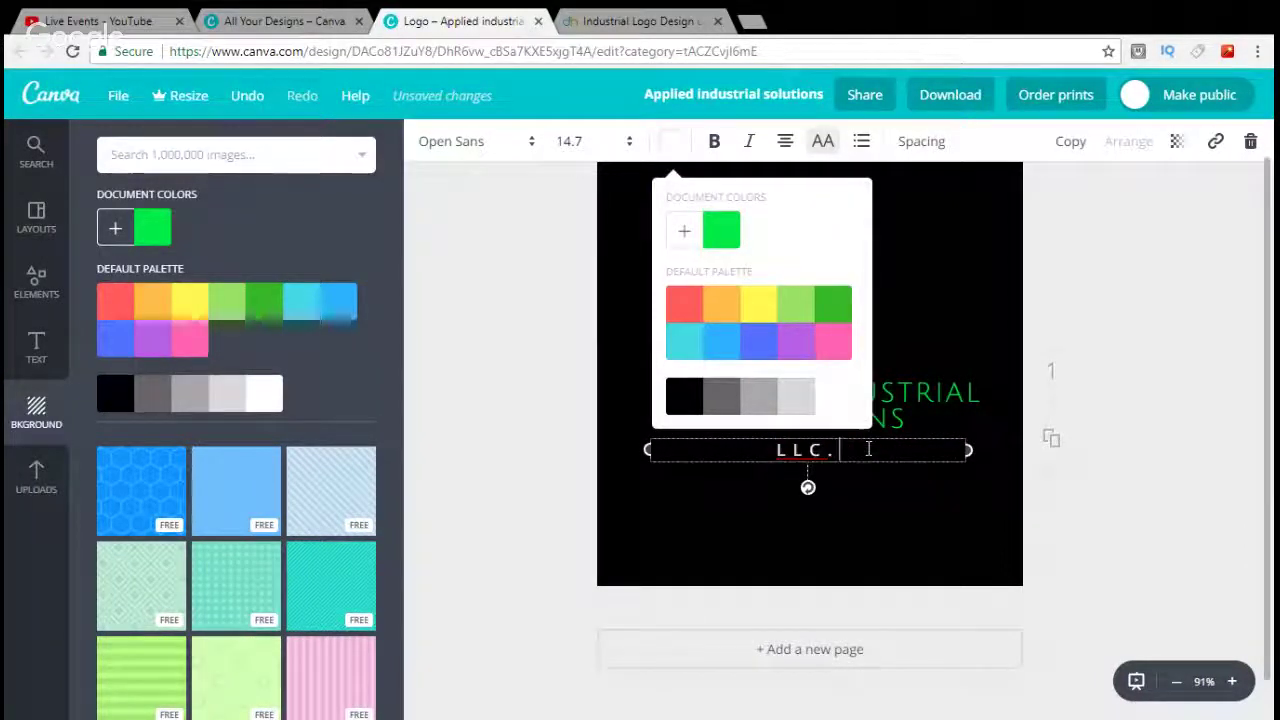
{"action": "left_click", "coordinate": [897, 496]}
{"action": "left_click", "coordinate": [922, 491]}
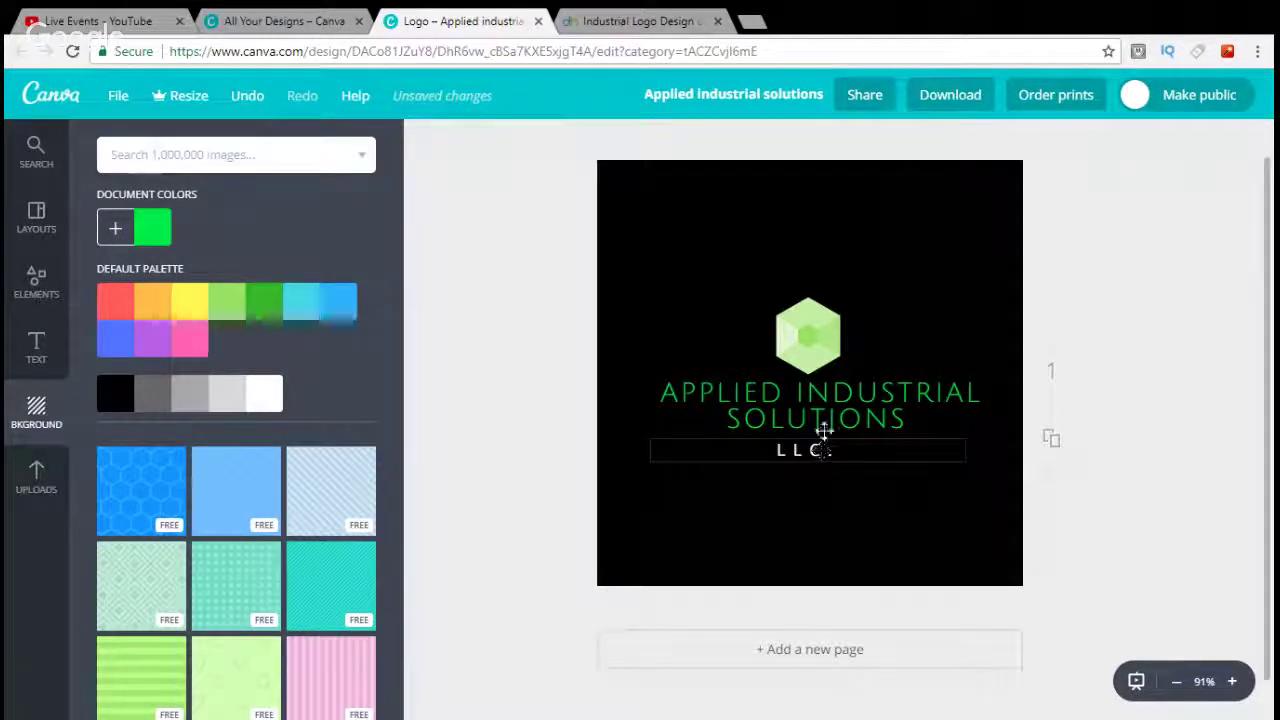
{"action": "left_click", "coordinate": [808, 335]}
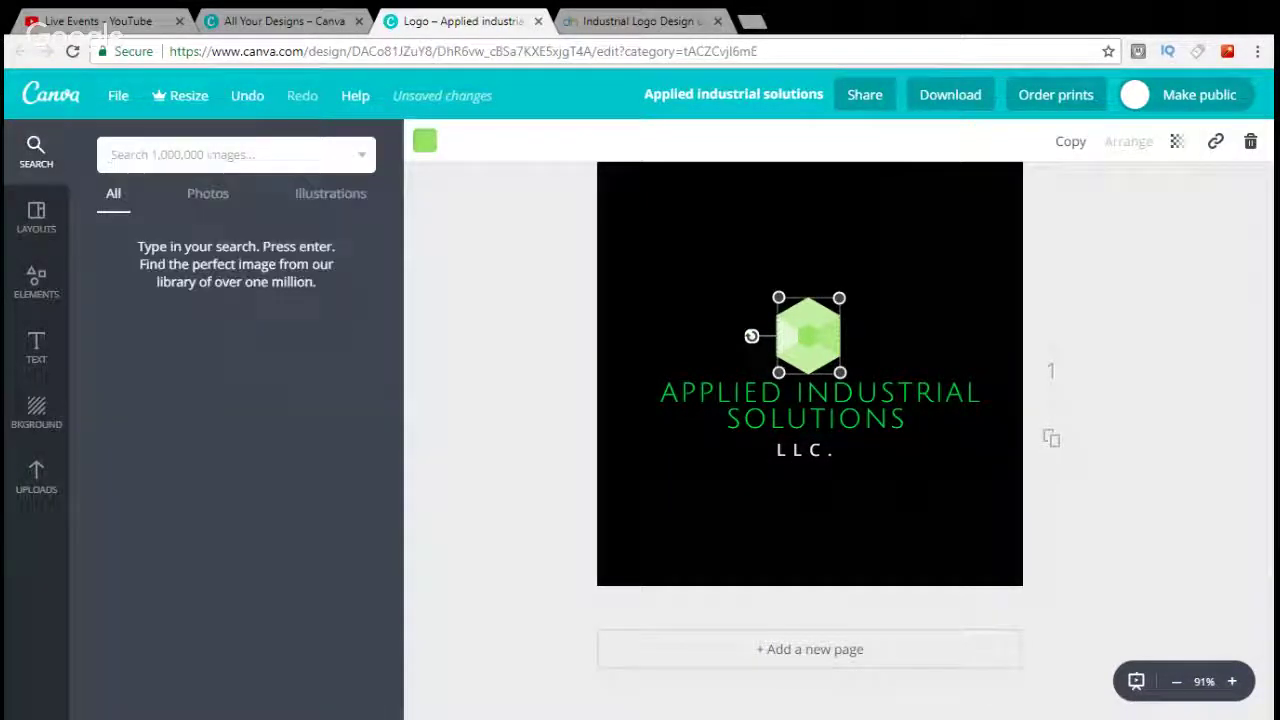
Search the graphics for 'gear' and delete the green hexagon above the title.
{"action": "type", "text": "gear"}
{"action": "key", "text": "Return"}
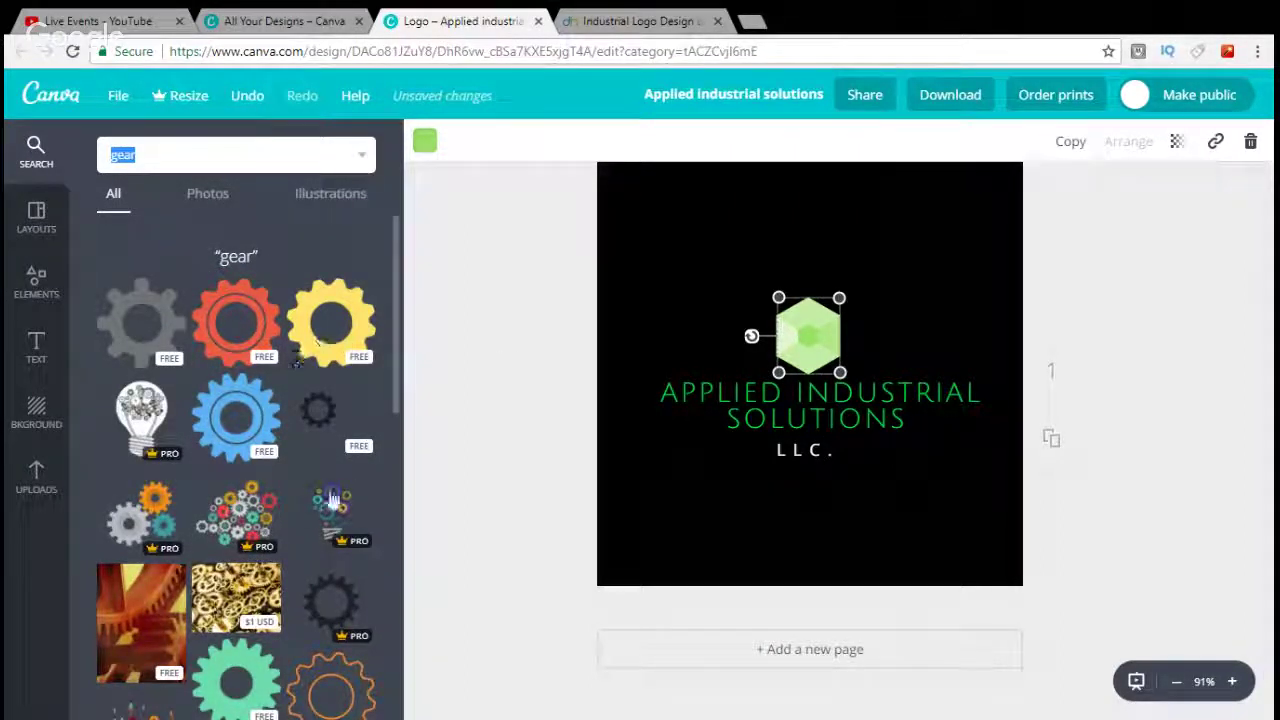
{"action": "scroll", "coordinate": [245, 360], "scroll_direction": "down", "scroll_amount": 5}
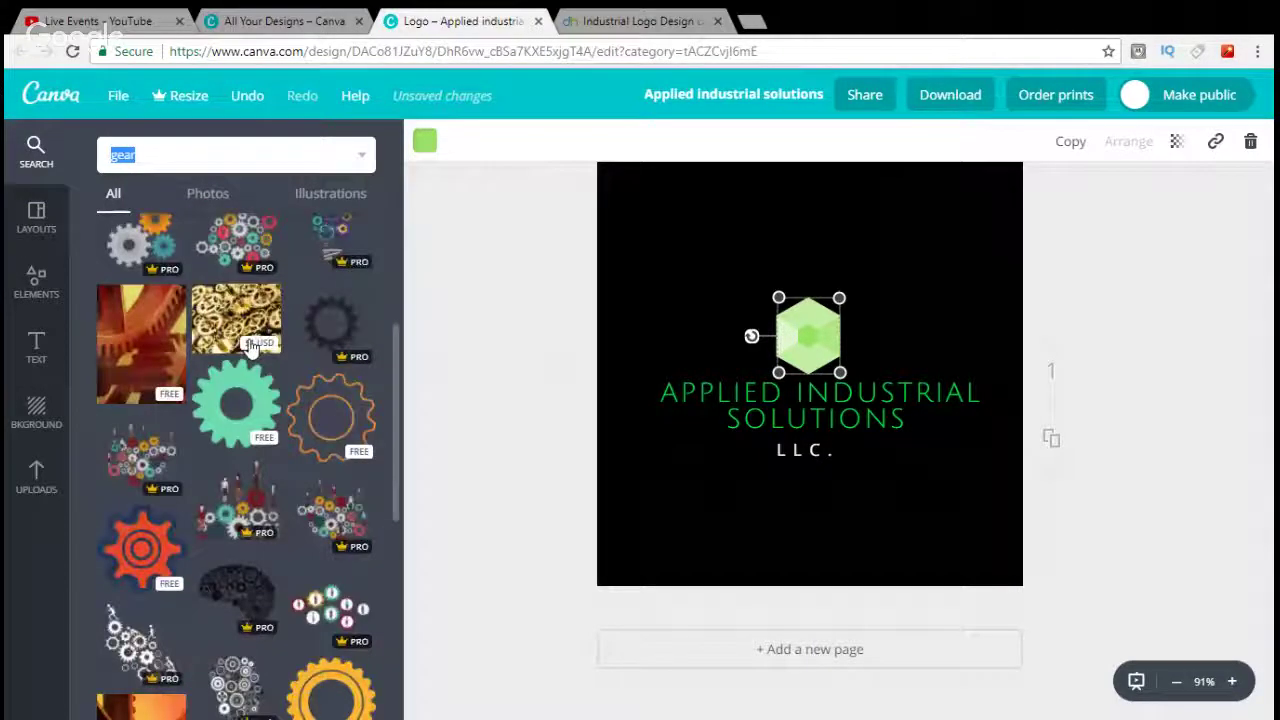
{"action": "scroll", "coordinate": [257, 415], "scroll_direction": "down", "scroll_amount": 3}
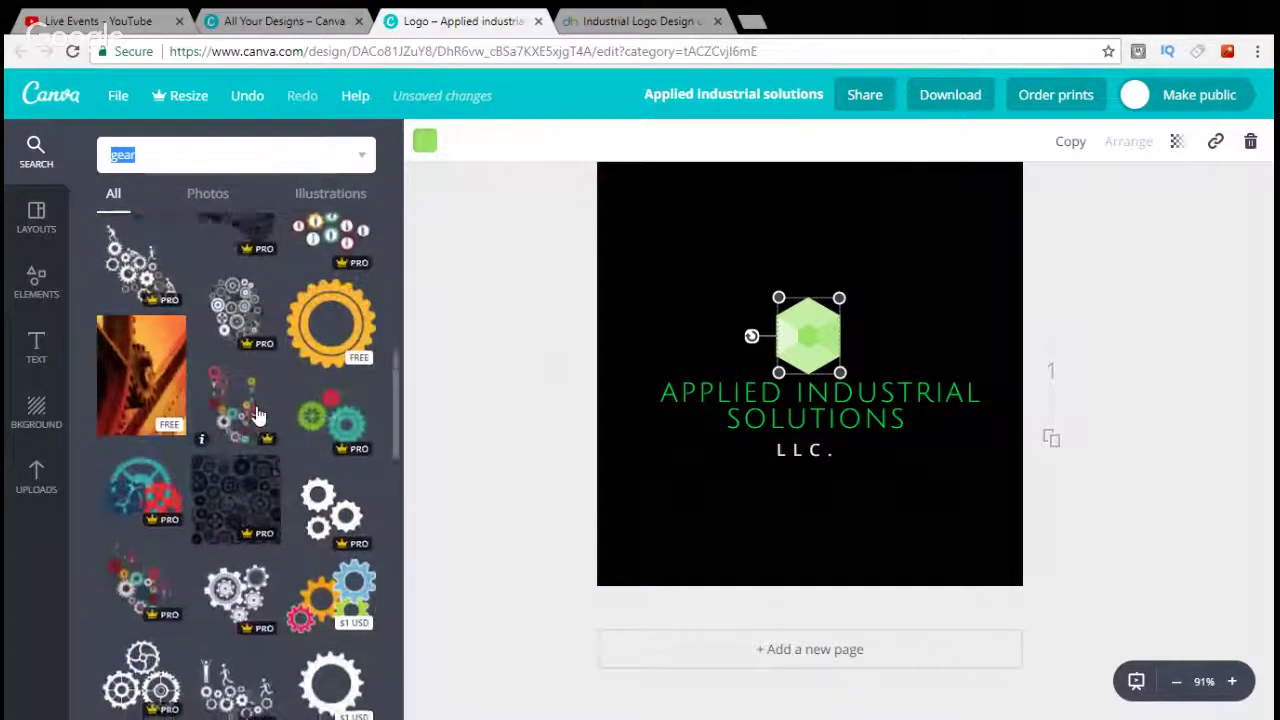
{"action": "scroll", "coordinate": [275, 415], "scroll_direction": "up", "scroll_amount": 8}
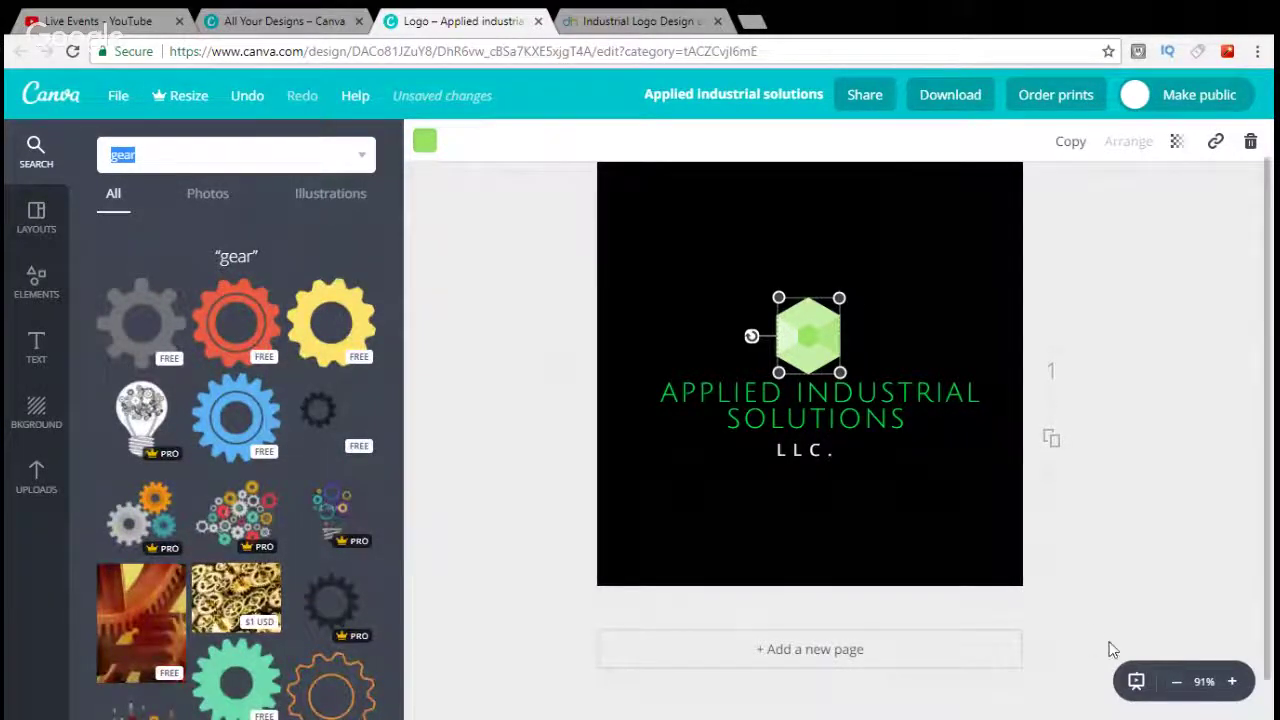
{"action": "left_click", "coordinate": [1132, 508]}
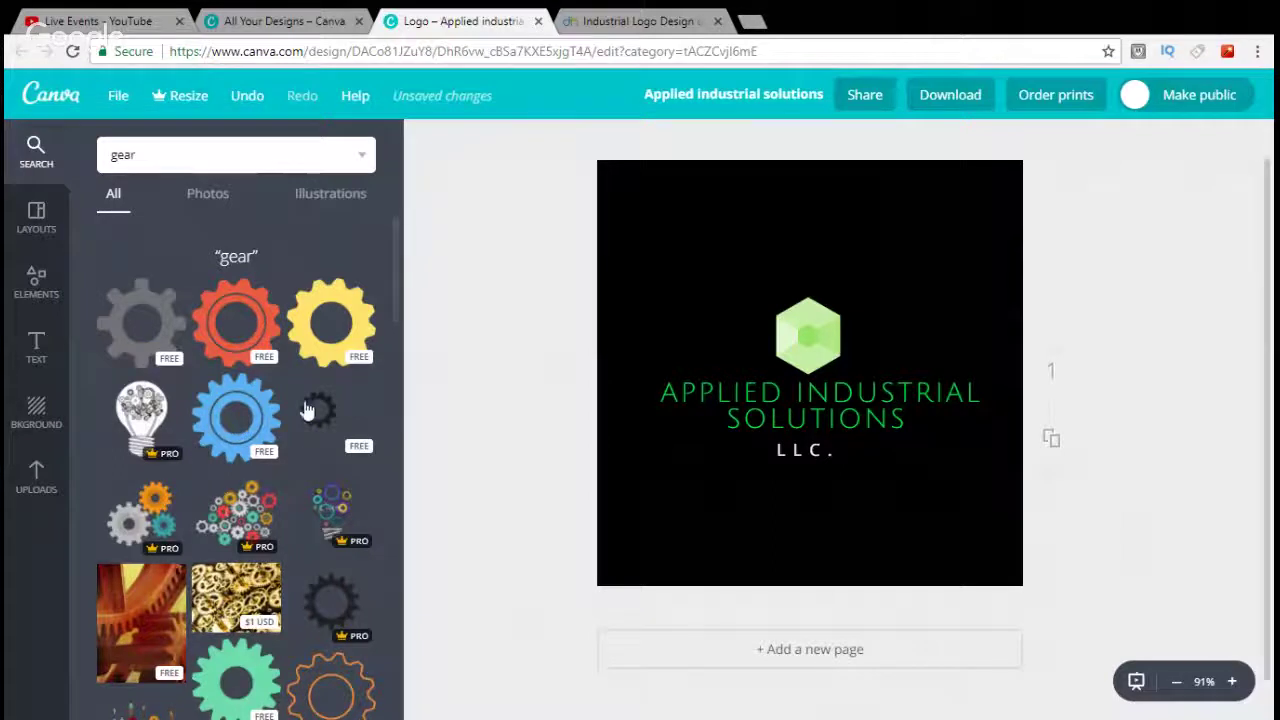
{"action": "left_click", "coordinate": [809, 325]}
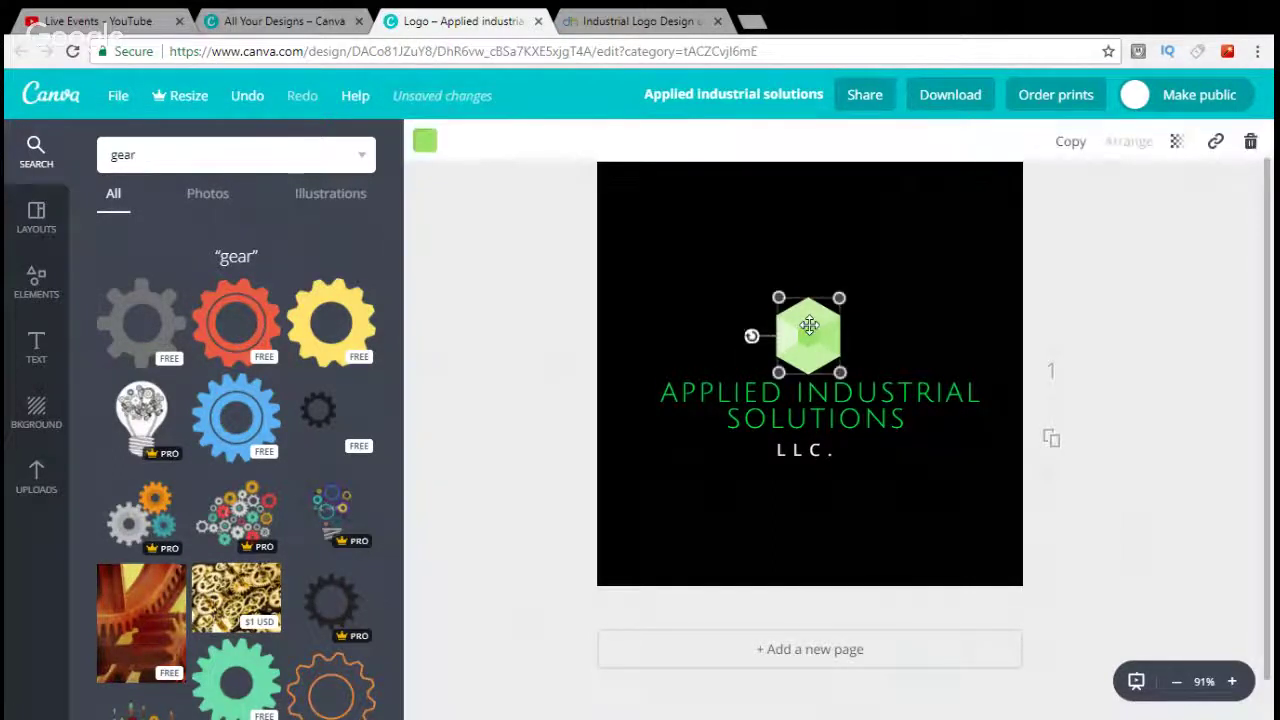
{"action": "key", "text": "Delete"}
Add the blue gear graphic and recolour it light grey.
{"action": "left_click", "coordinate": [236, 417]}
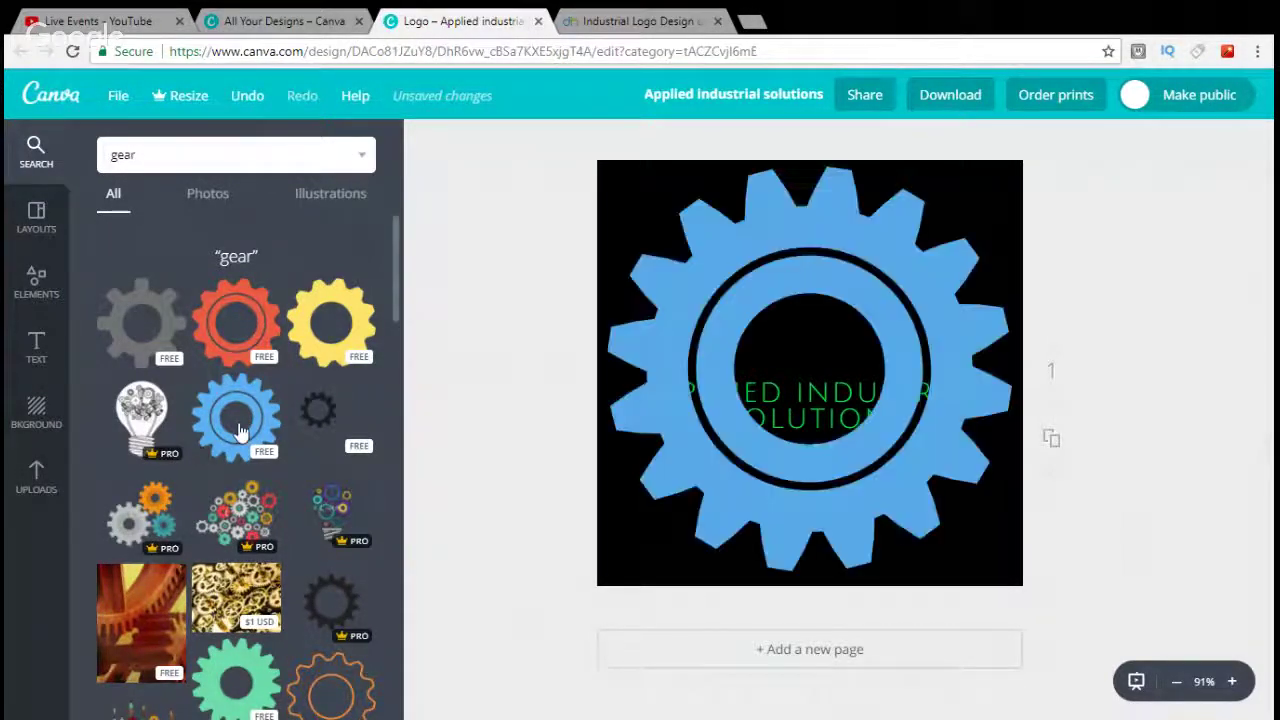
{"action": "left_click", "coordinate": [424, 141]}
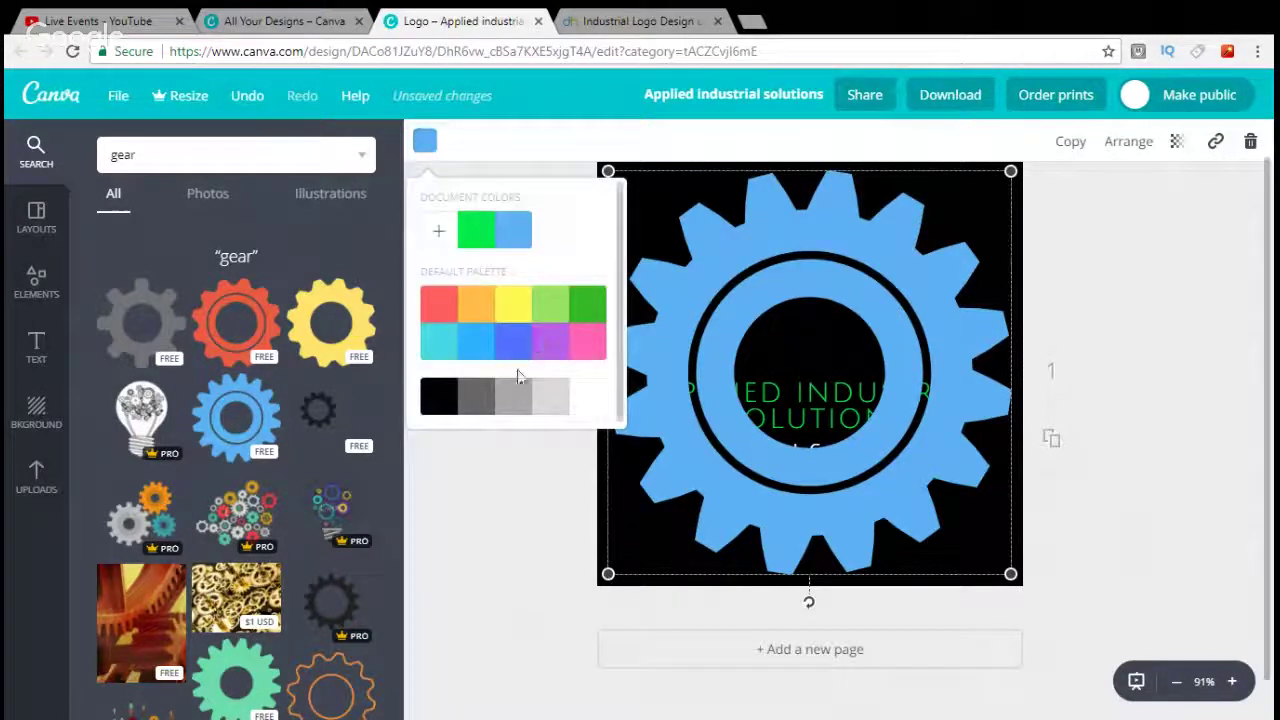
{"action": "left_click", "coordinate": [483, 403]}
{"action": "left_click", "coordinate": [509, 400]}
{"action": "left_click", "coordinate": [543, 399]}
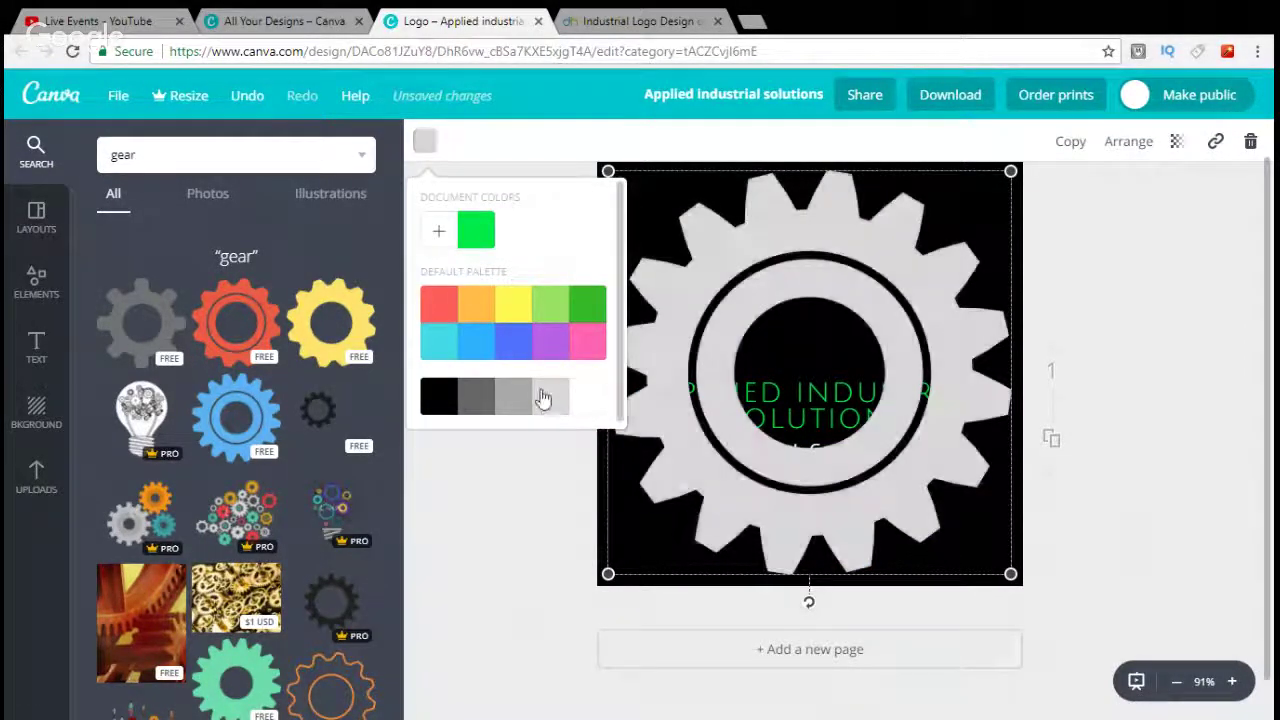
Shrink the gear and place it centred above the title.
{"action": "left_click_drag", "start_coordinate": [1011, 172], "coordinate": [671, 463]}
{"action": "left_click_drag", "start_coordinate": [664, 528], "coordinate": [829, 335]}
{"action": "left_click", "coordinate": [940, 286]}
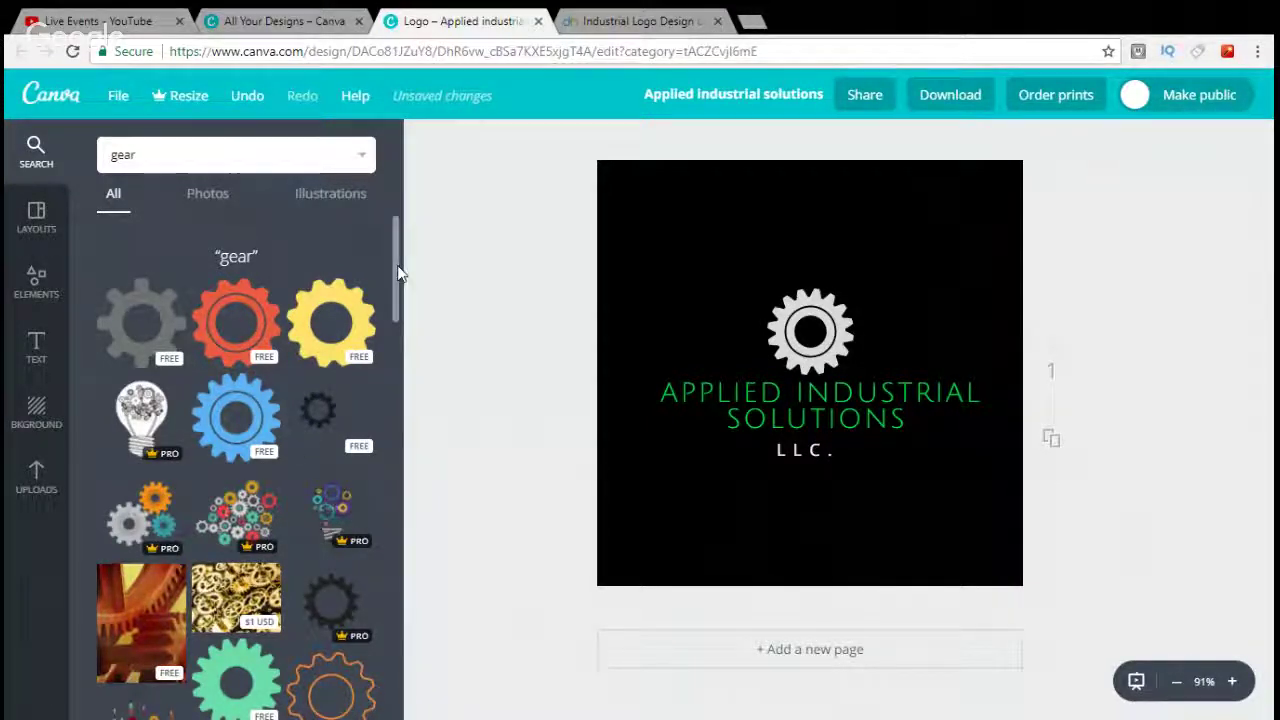
{"action": "mouse_move", "coordinate": [398, 274]}
{"action": "left_mouse_down"}
{"action": "mouse_move", "coordinate": [396, 311]}
{"action": "mouse_move", "coordinate": [396, 268]}
{"action": "left_mouse_up"}
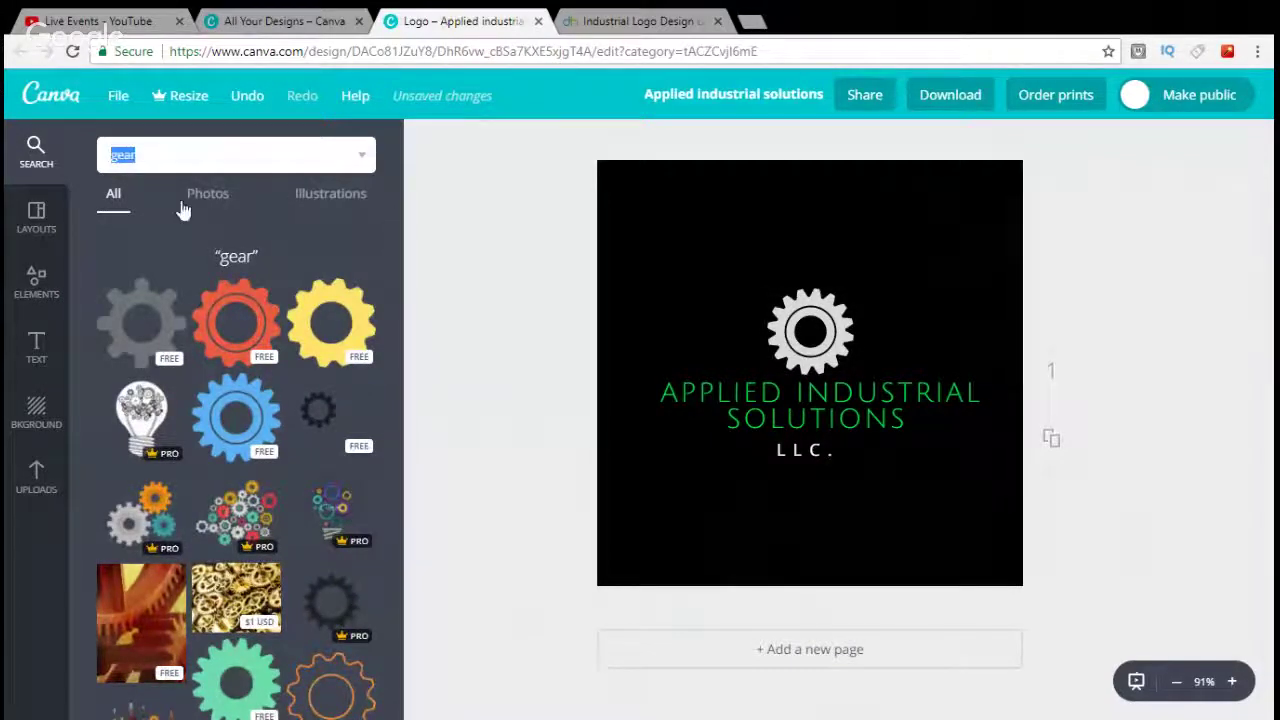
Browse the Lines category in Elements instead of the gear results.
{"action": "left_click", "coordinate": [40, 290]}
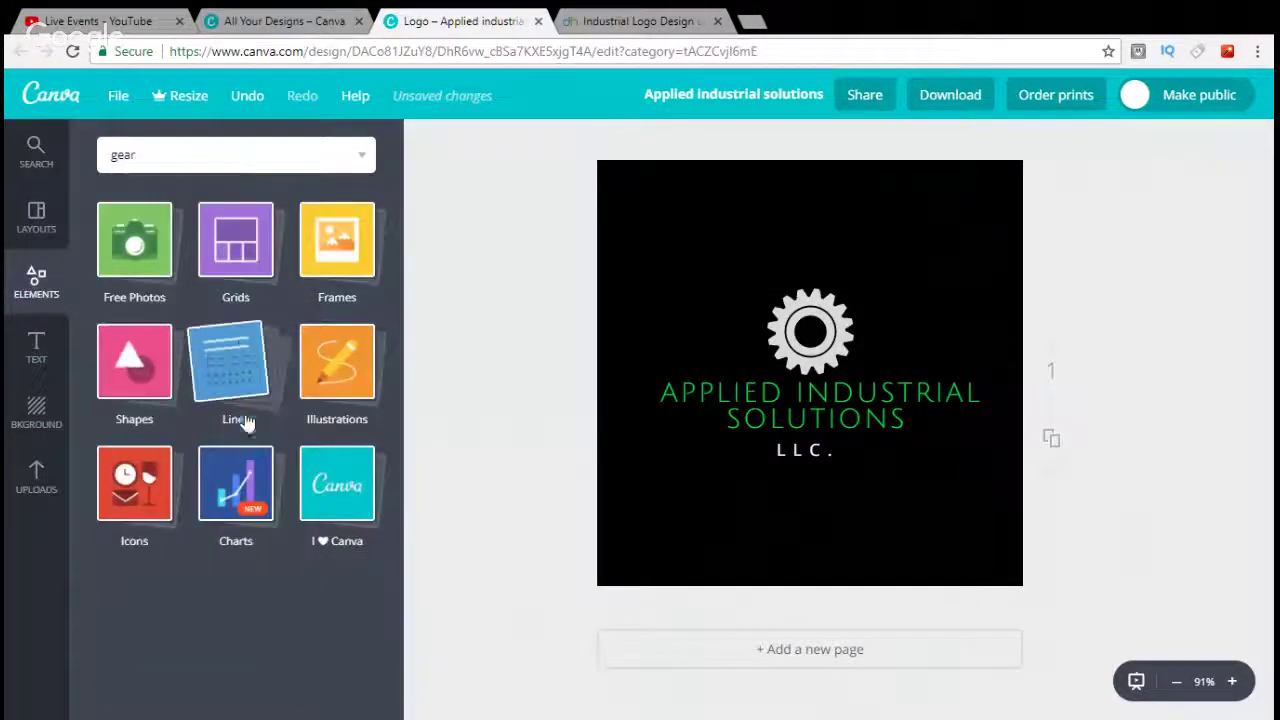
{"action": "left_click", "coordinate": [241, 360]}
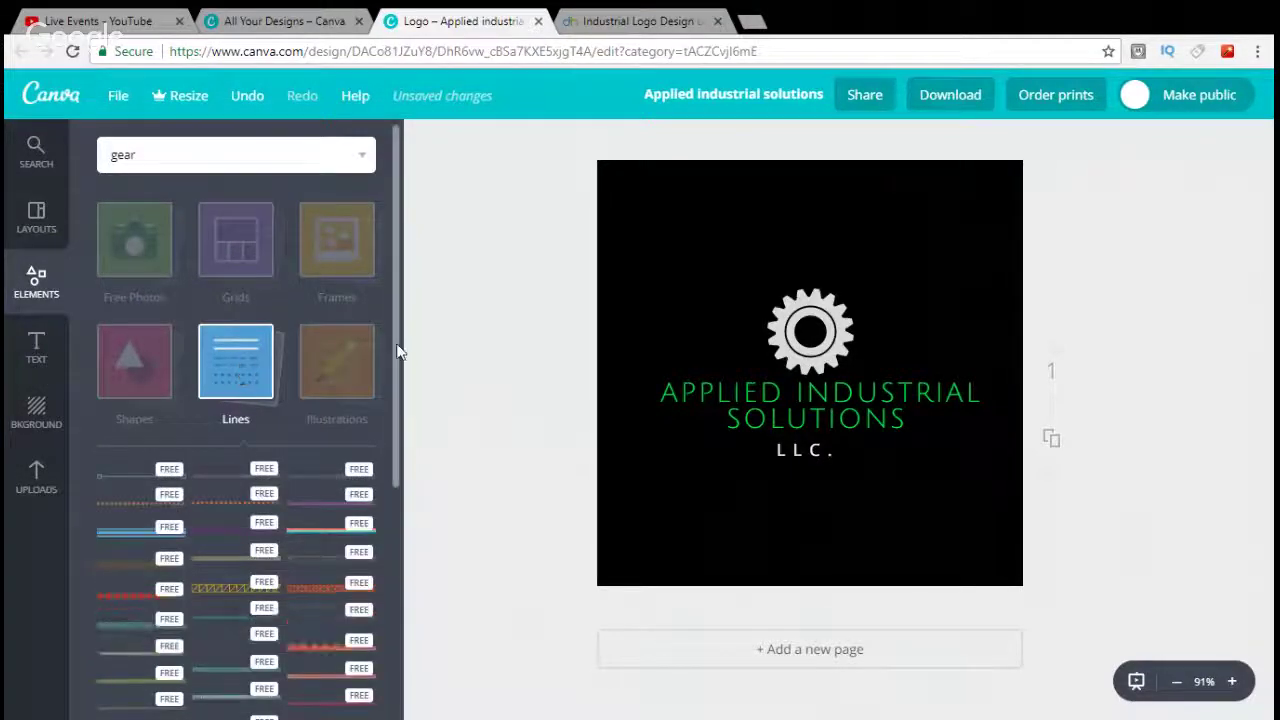
{"action": "left_click_drag", "start_coordinate": [397, 371], "coordinate": [393, 447]}
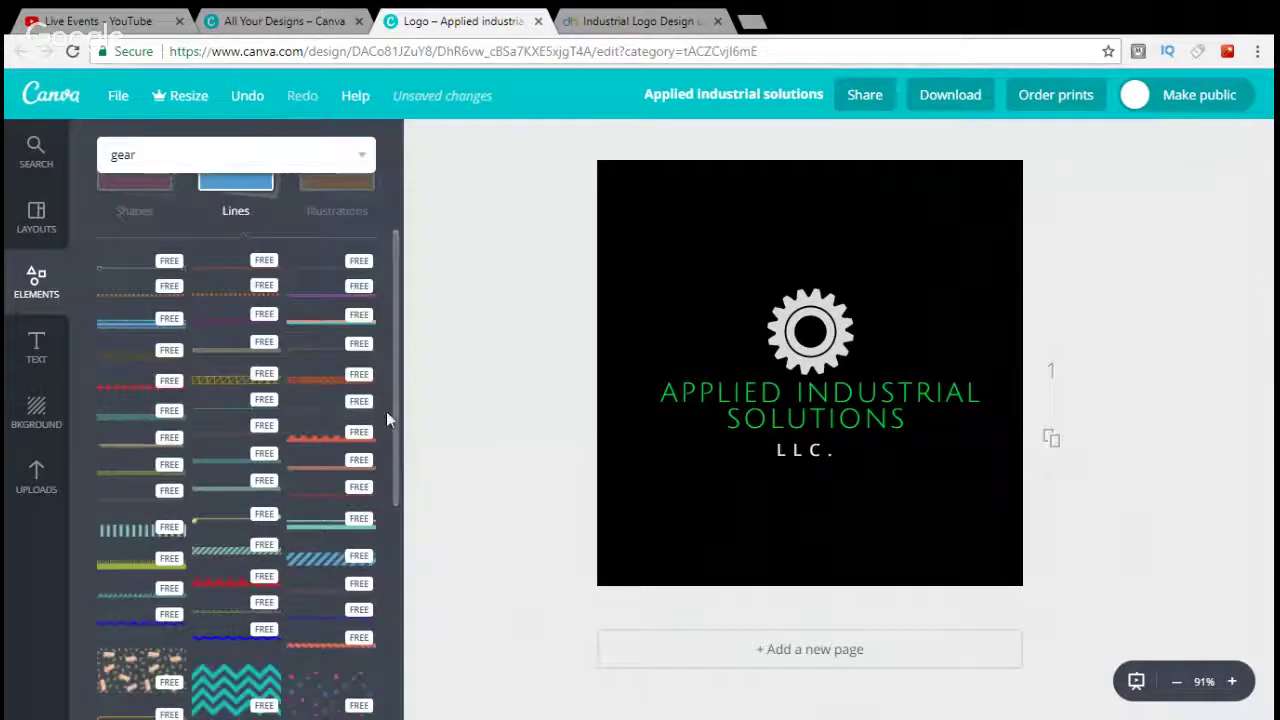
{"action": "left_click_drag", "start_coordinate": [397, 340], "coordinate": [404, 461]}
{"action": "scroll", "coordinate": [400, 440], "scroll_direction": "down", "scroll_amount": 2}
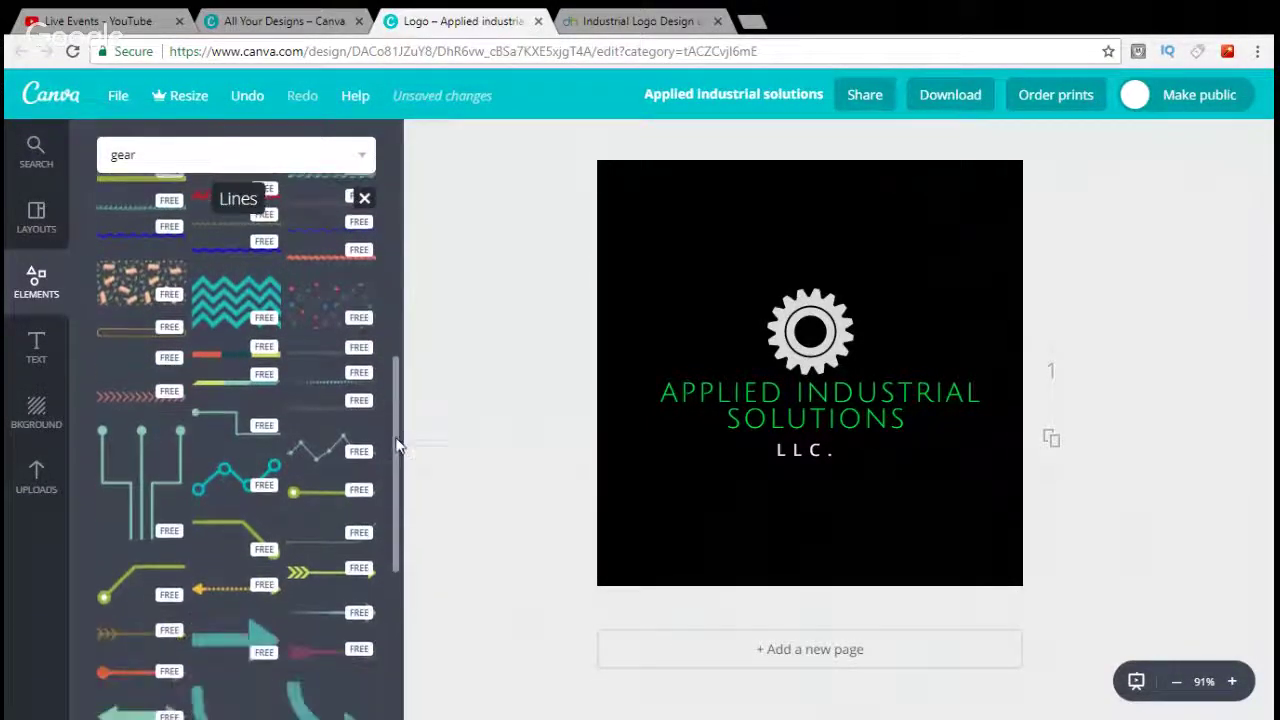
{"action": "scroll", "coordinate": [397, 443], "scroll_direction": "down", "scroll_amount": 1}
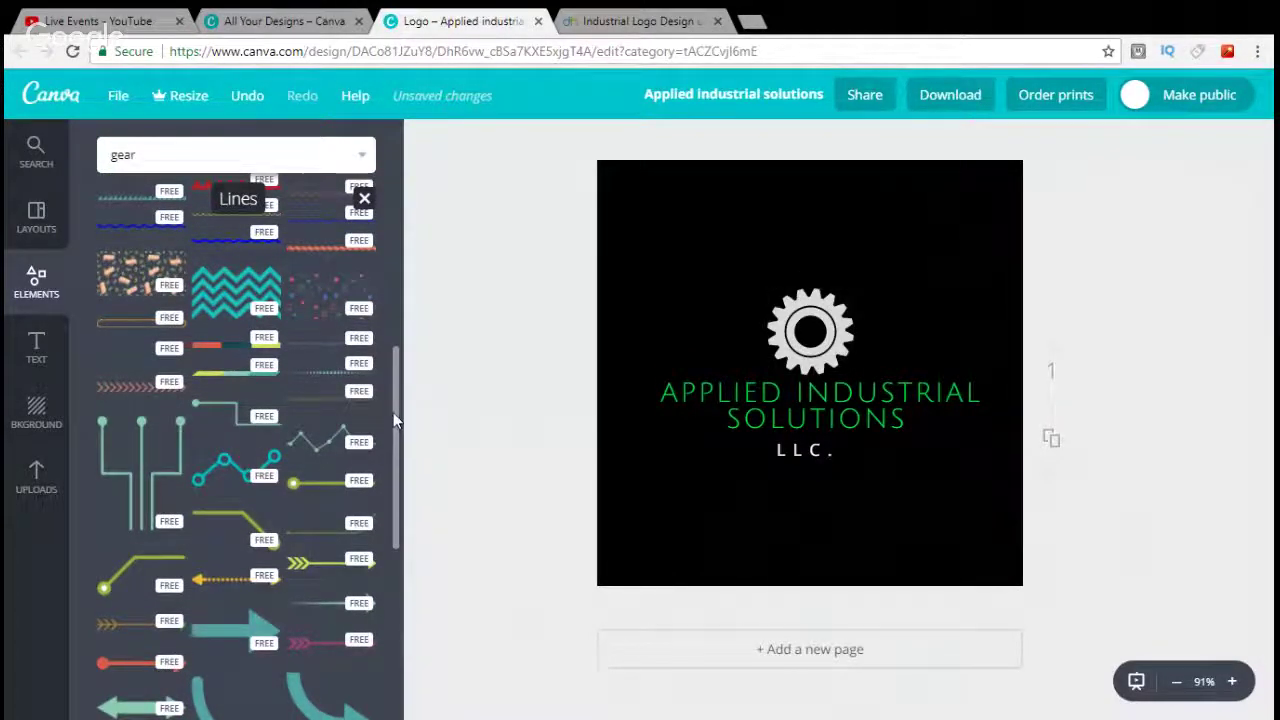
{"action": "scroll", "coordinate": [393, 412], "scroll_direction": "down", "scroll_amount": 1}
{"action": "scroll", "coordinate": [395, 434], "scroll_direction": "down", "scroll_amount": 1}
{"action": "scroll", "coordinate": [405, 437], "scroll_direction": "up", "scroll_amount": 2}
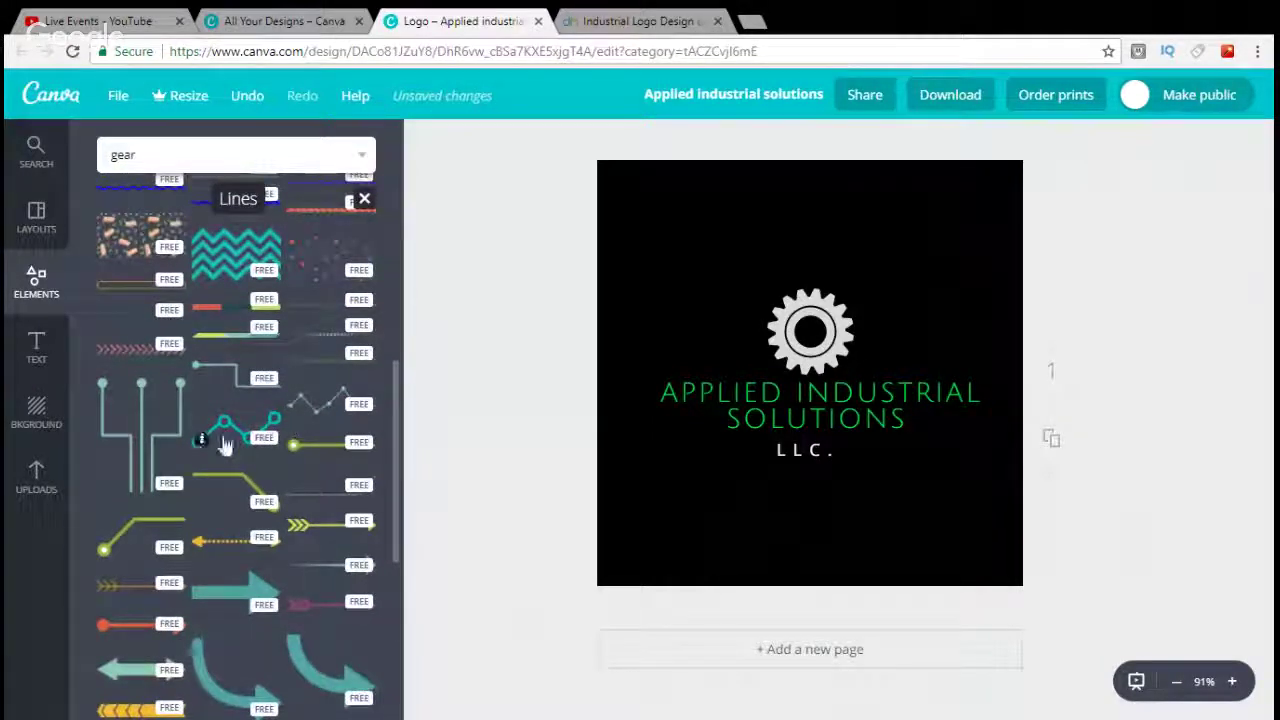
Try a black line-graph element shrunk and tilted over the gear, then delete it.
{"action": "left_click", "coordinate": [243, 432]}
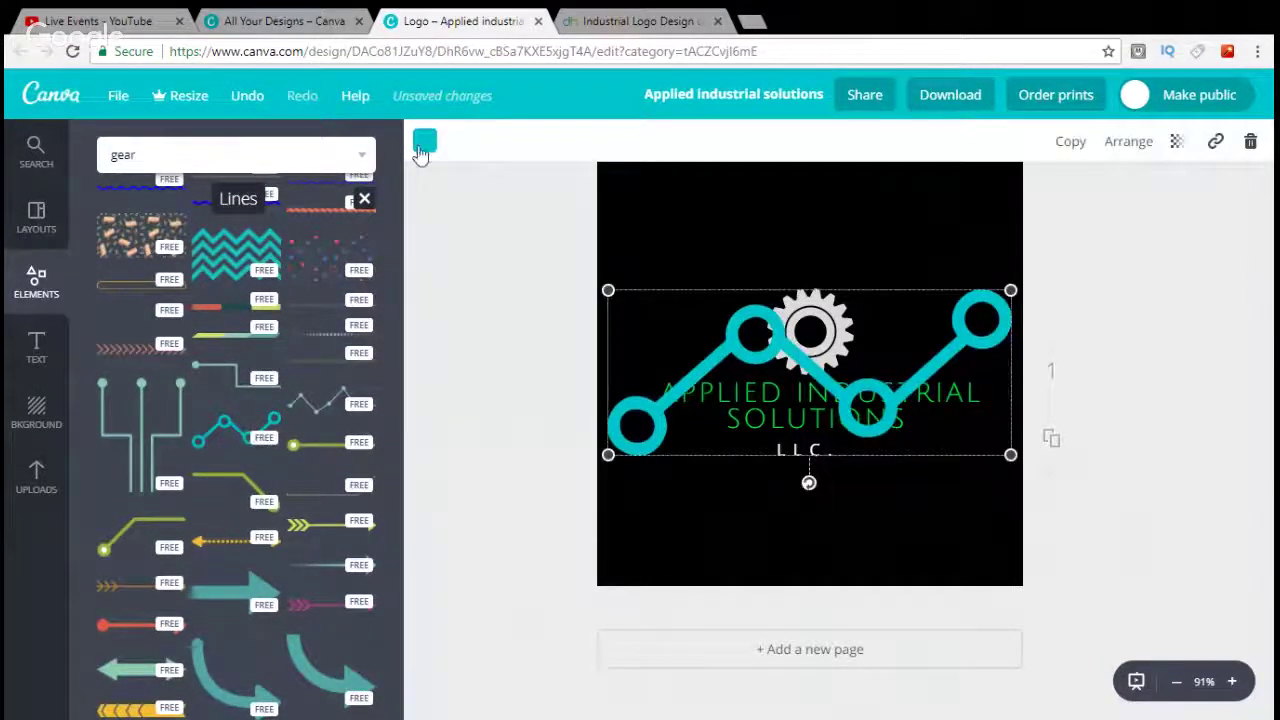
{"action": "left_click", "coordinate": [422, 141]}
{"action": "left_click", "coordinate": [437, 397]}
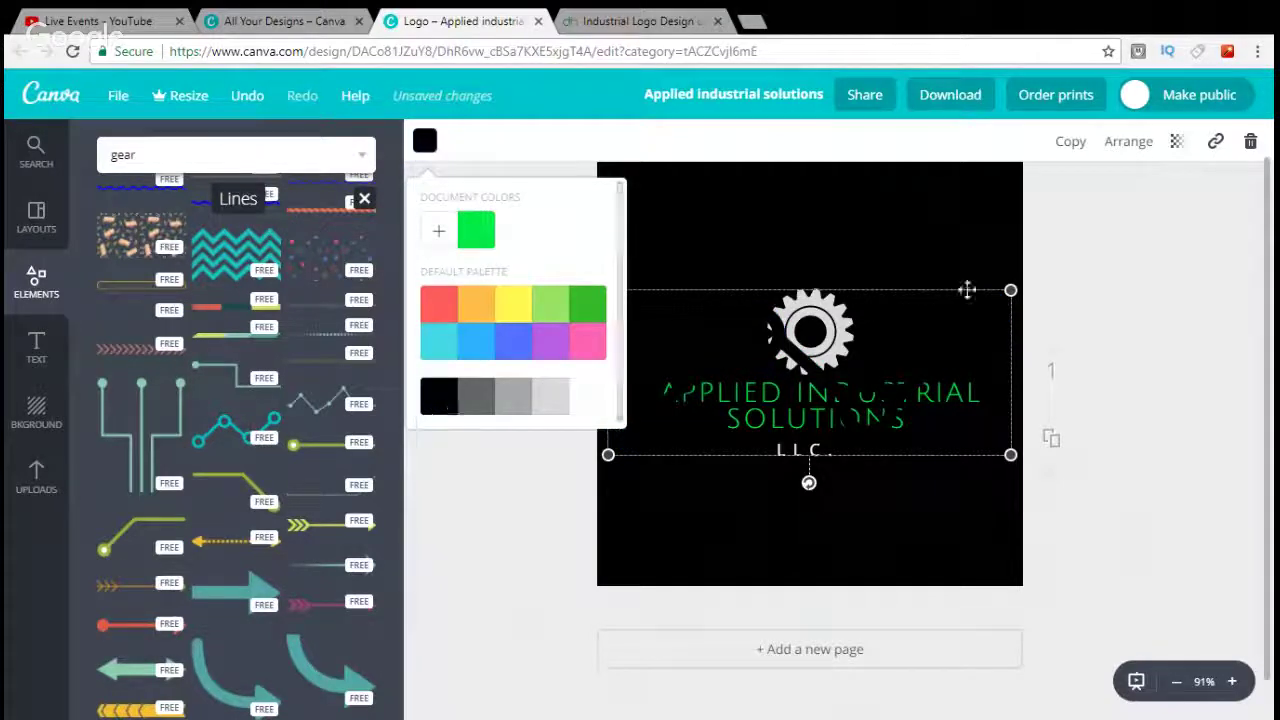
{"action": "left_click_drag", "start_coordinate": [1010, 289], "coordinate": [716, 405]}
{"action": "left_click_drag", "start_coordinate": [664, 481], "coordinate": [835, 320]}
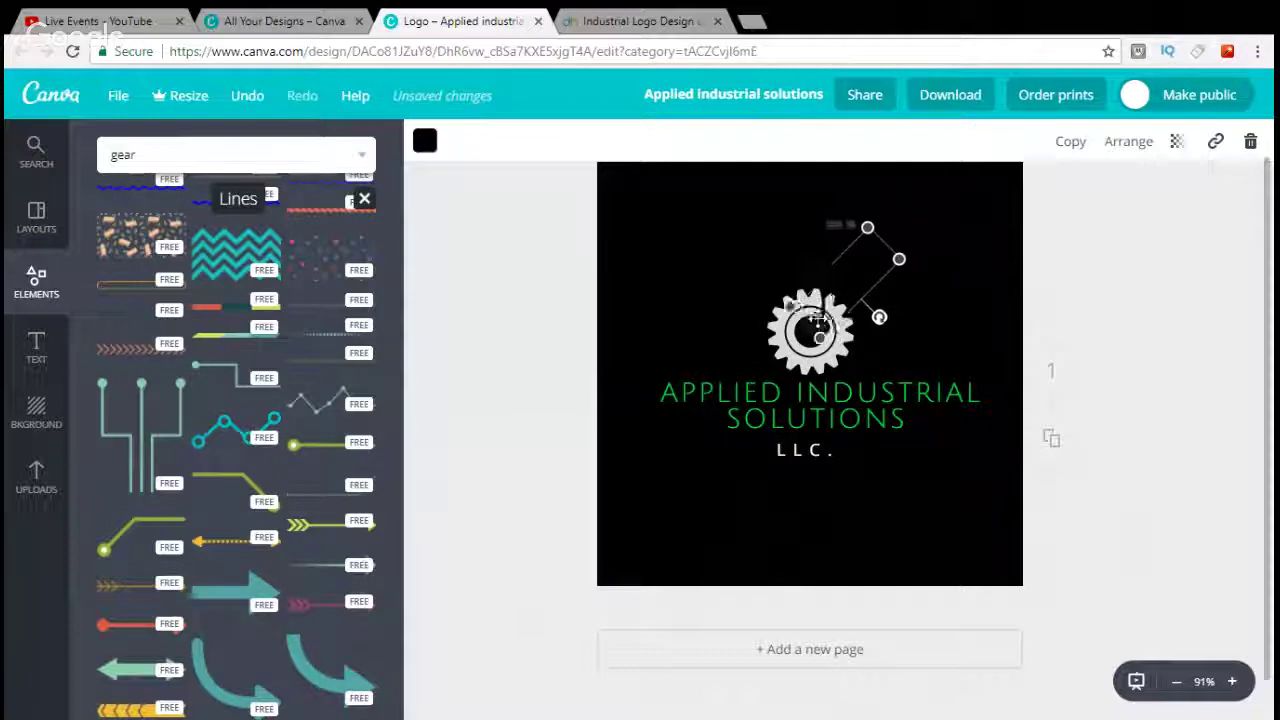
{"action": "left_click_drag", "start_coordinate": [808, 320], "coordinate": [805, 316]}
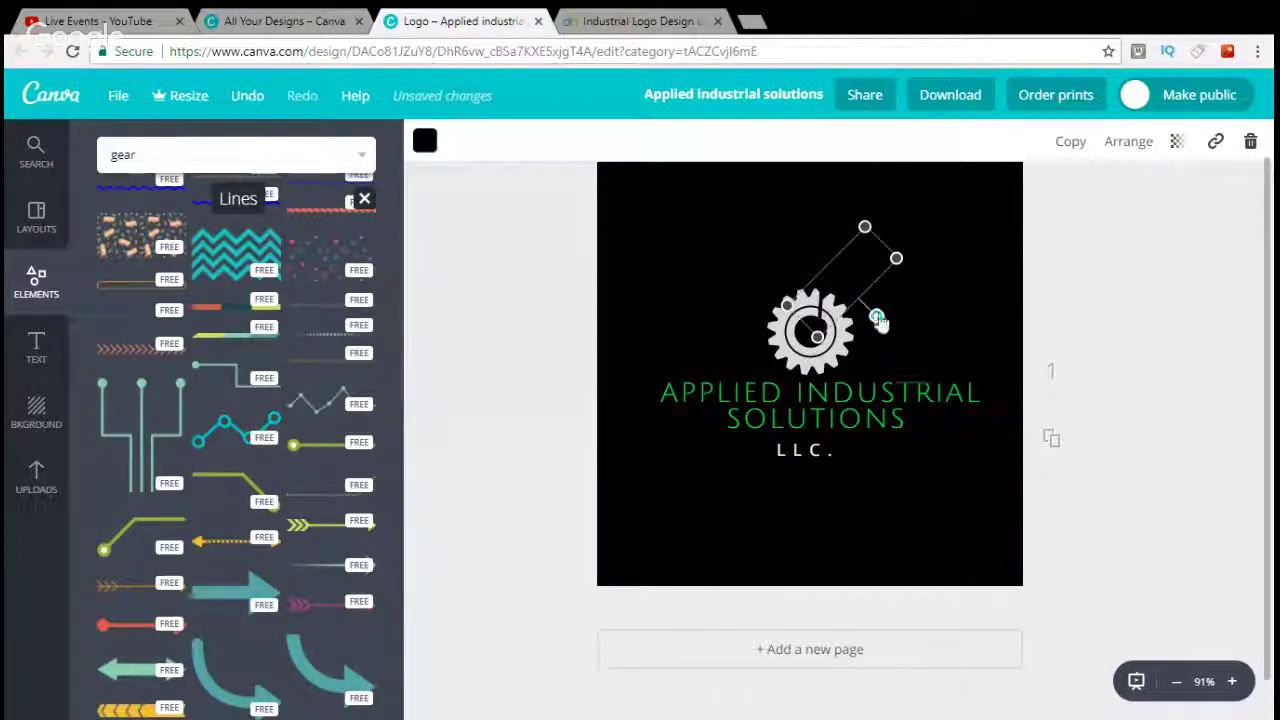
{"action": "mouse_move", "coordinate": [873, 320]}
{"action": "left_mouse_down"}
{"action": "mouse_move", "coordinate": [818, 306]}
{"action": "mouse_move", "coordinate": [792, 318]}
{"action": "mouse_move", "coordinate": [857, 303]}
{"action": "left_mouse_up"}
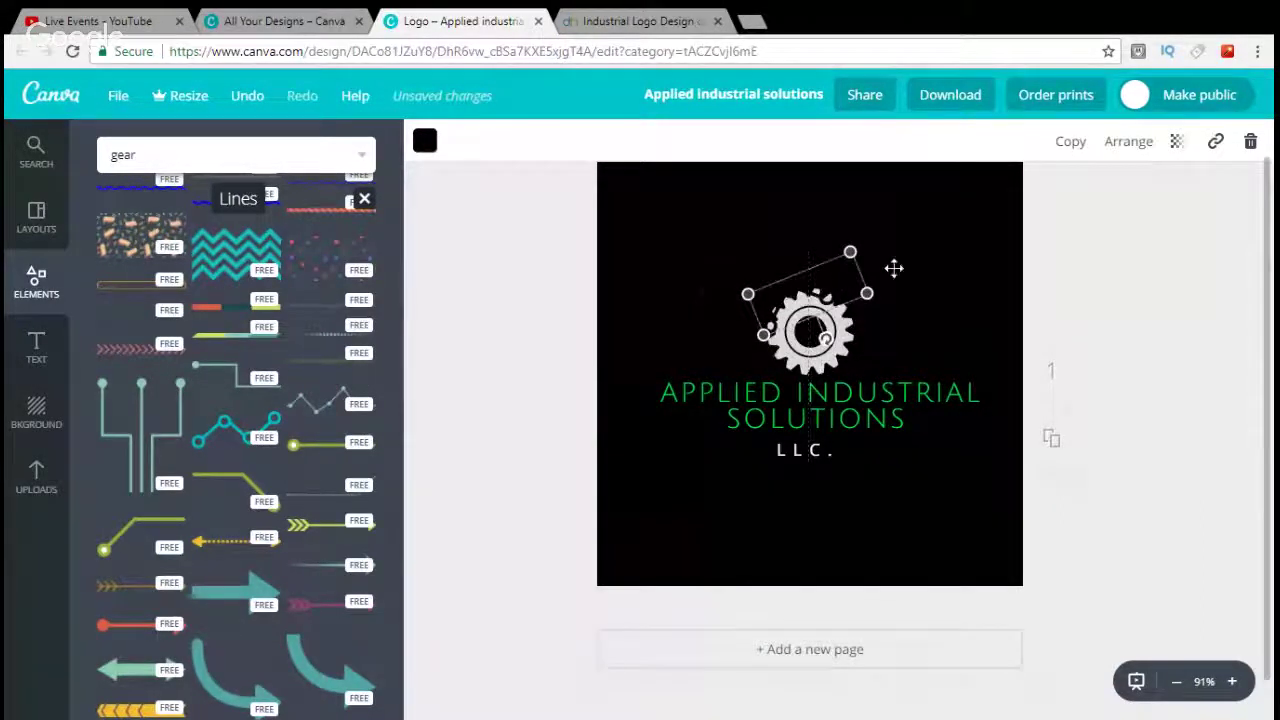
{"action": "left_click", "coordinate": [1250, 141]}
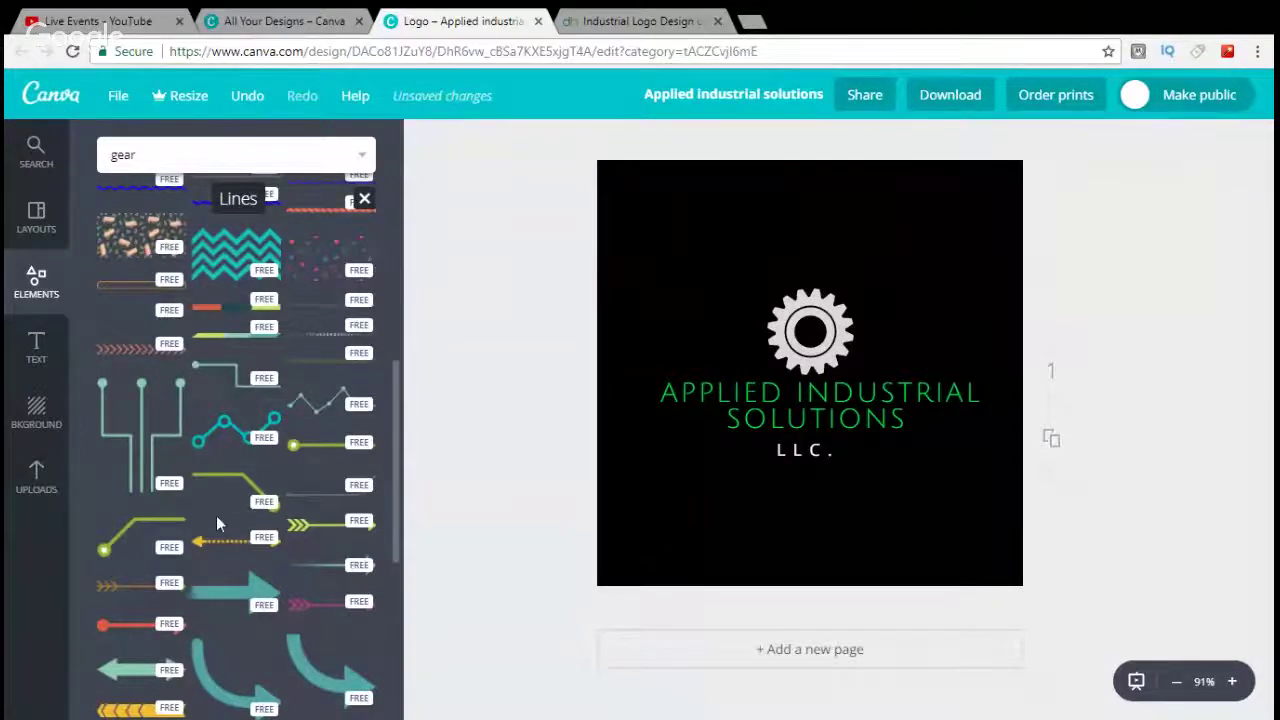
{"action": "scroll", "coordinate": [220, 460], "scroll_direction": "up", "scroll_amount": 3}
{"action": "scroll", "coordinate": [265, 457], "scroll_direction": "up", "scroll_amount": 2}
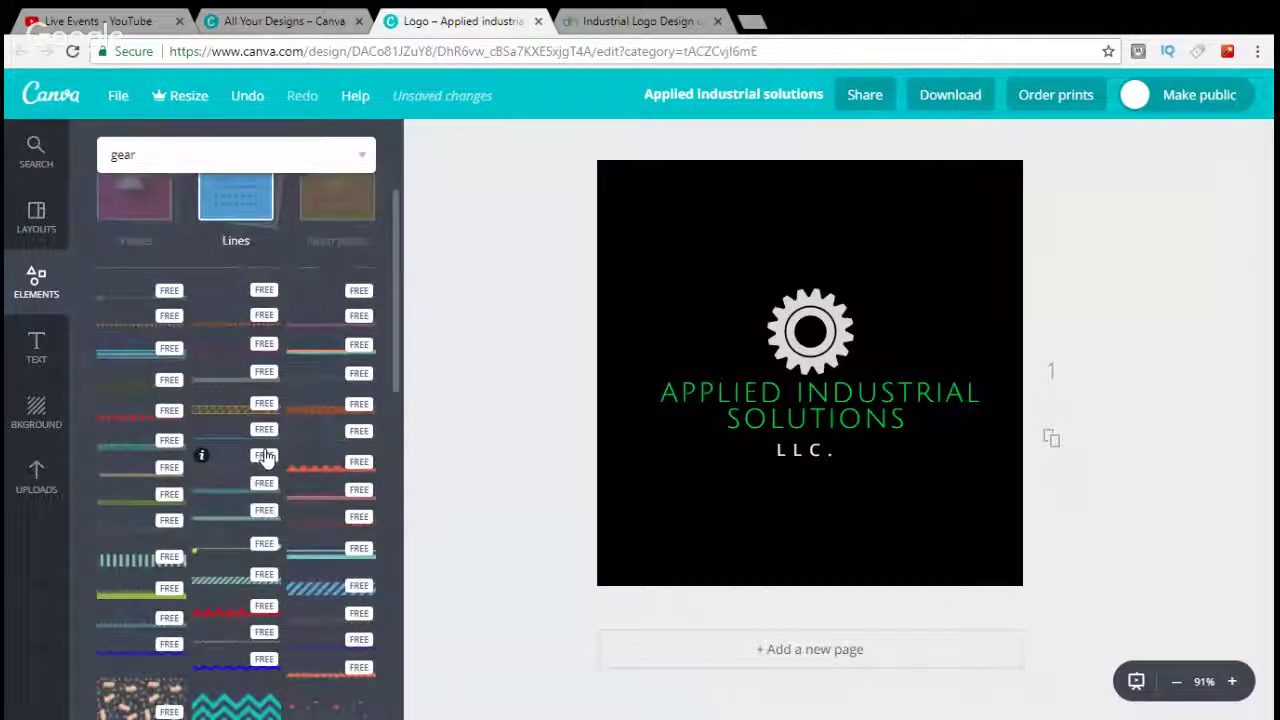
{"action": "scroll", "coordinate": [286, 442], "scroll_direction": "down", "scroll_amount": 2}
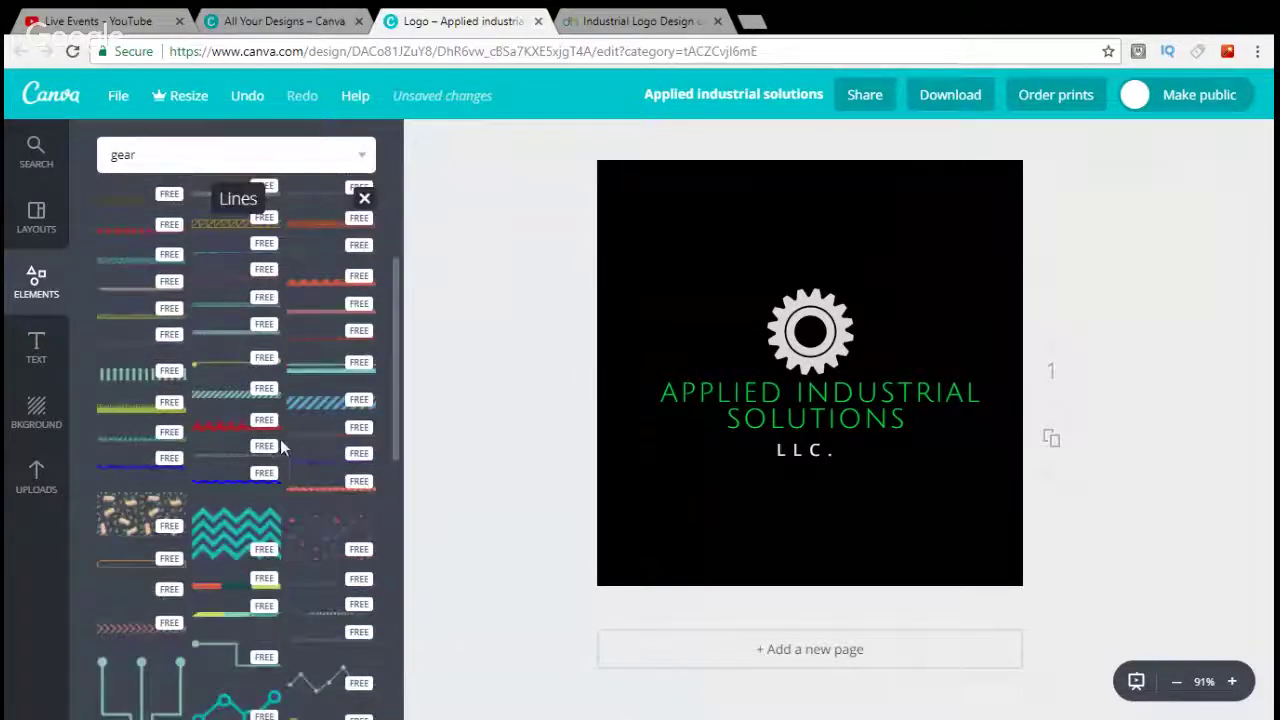
{"action": "scroll", "coordinate": [345, 476], "scroll_direction": "up", "scroll_amount": 4}
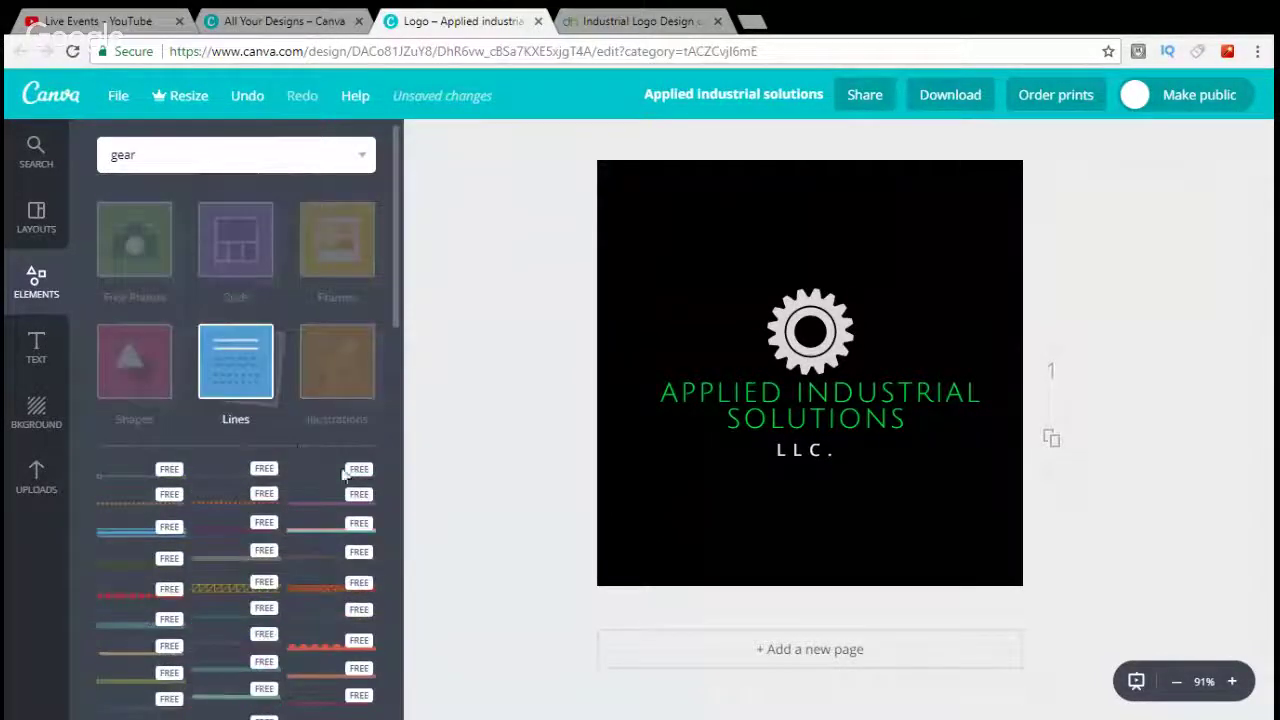
{"action": "scroll", "coordinate": [290, 505], "scroll_direction": "down", "scroll_amount": 1}
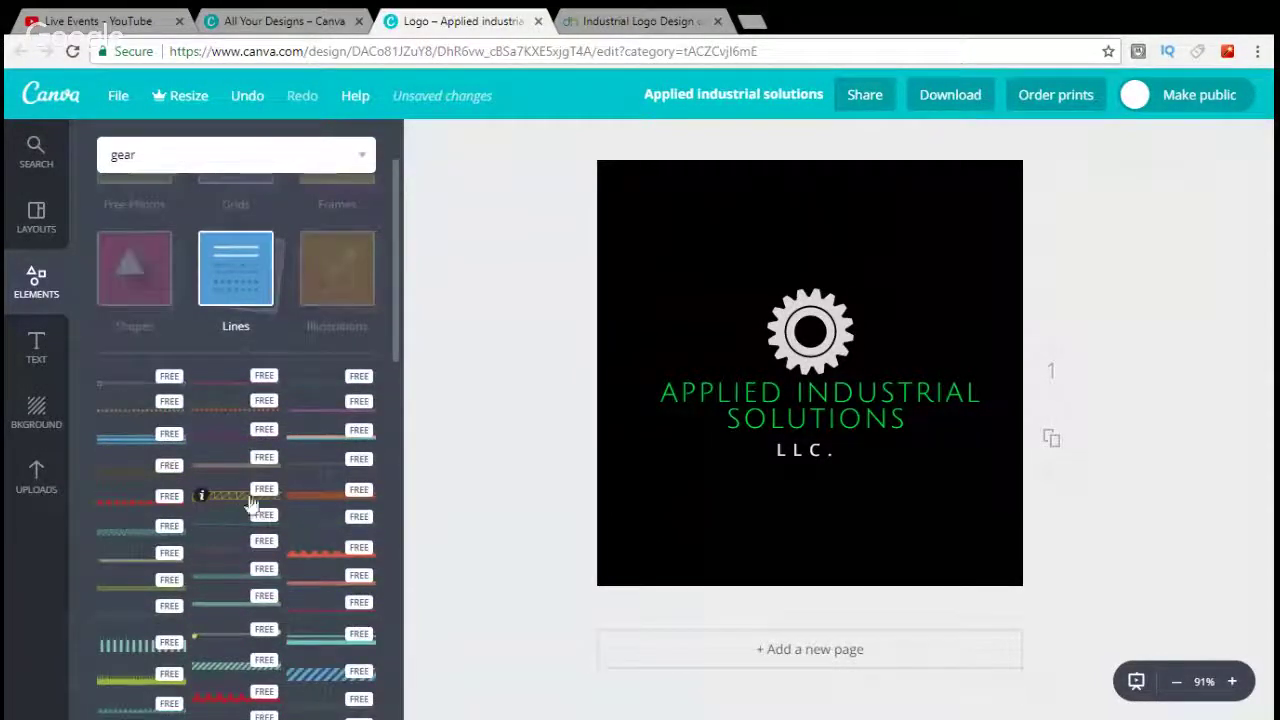
{"action": "scroll", "coordinate": [255, 502], "scroll_direction": "down", "scroll_amount": 1}
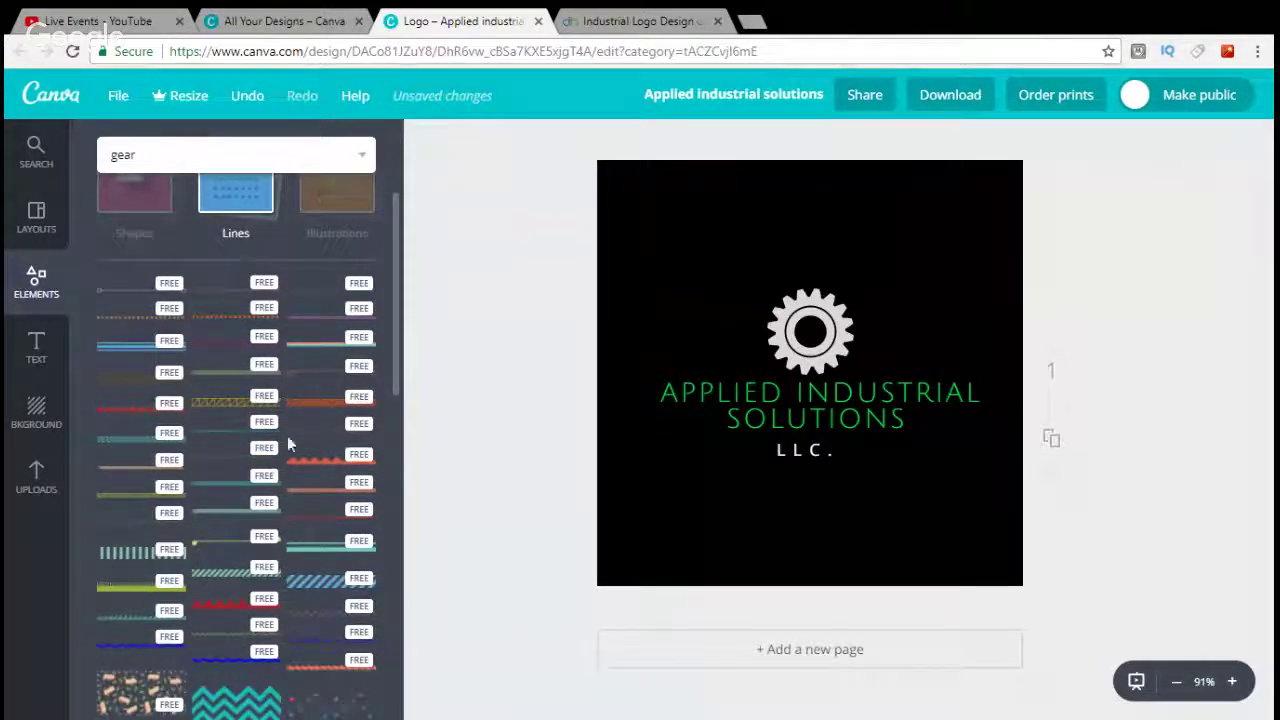
{"action": "scroll", "coordinate": [288, 443], "scroll_direction": "down", "scroll_amount": 8}
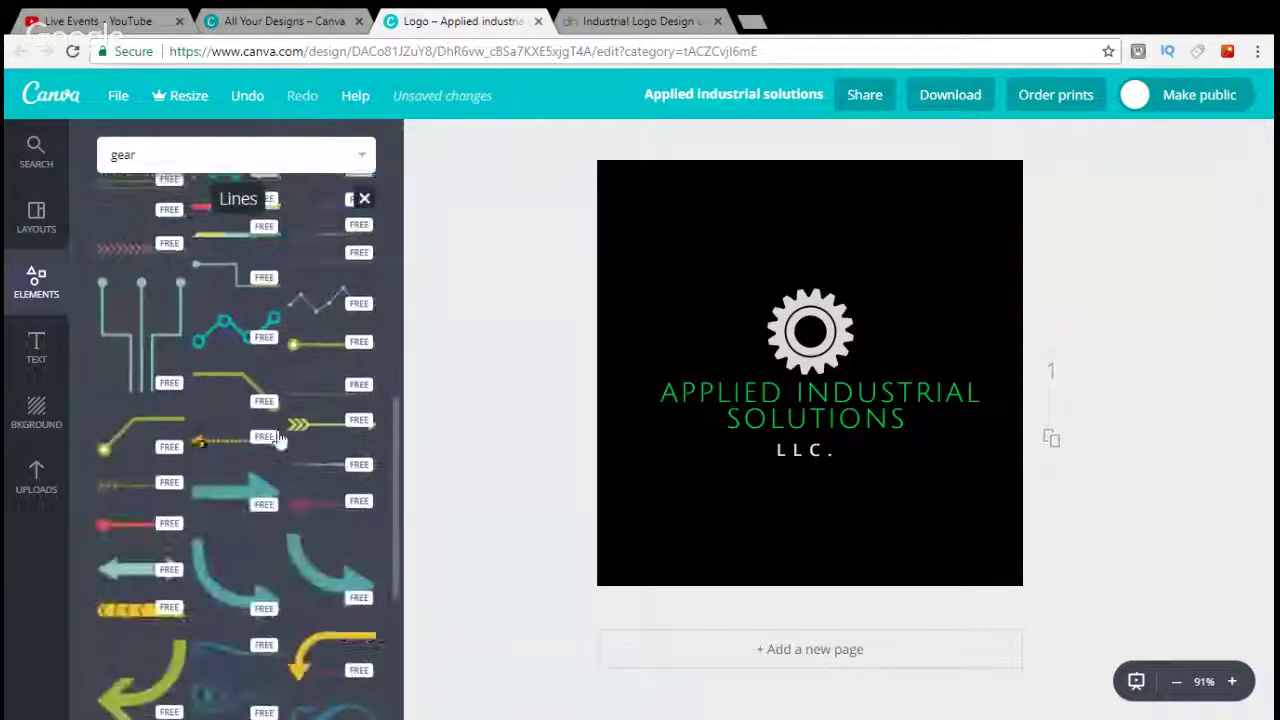
{"action": "scroll", "coordinate": [280, 440], "scroll_direction": "down", "scroll_amount": 3}
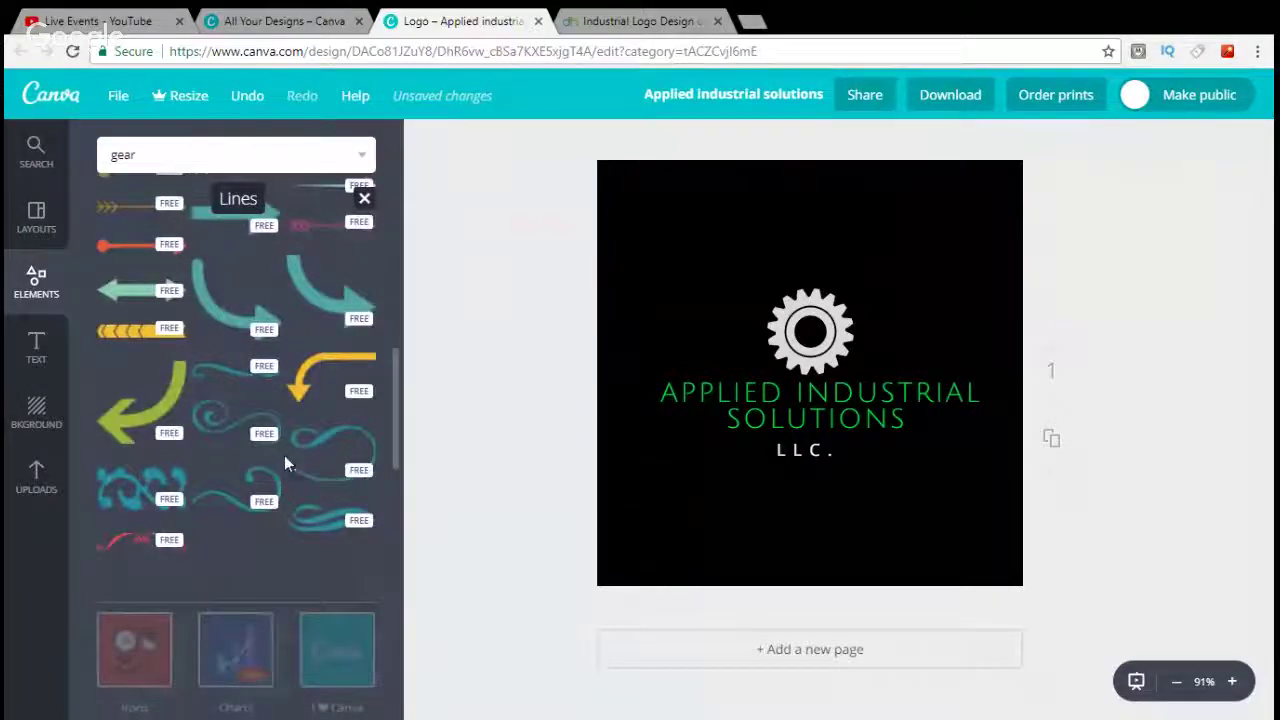
{"action": "scroll", "coordinate": [285, 462], "scroll_direction": "up", "scroll_amount": 2}
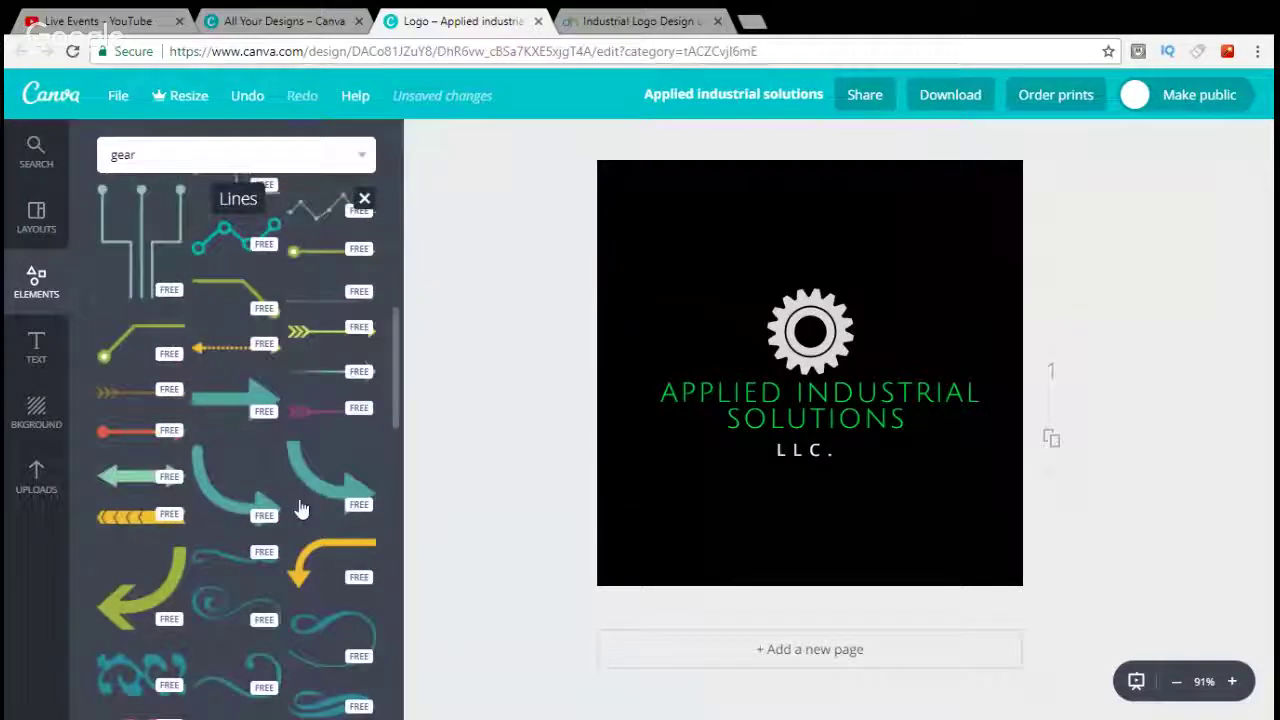
Add a black double-headed arrow, shrink and tilt it, and place it over the gear.
{"action": "left_click", "coordinate": [165, 470]}
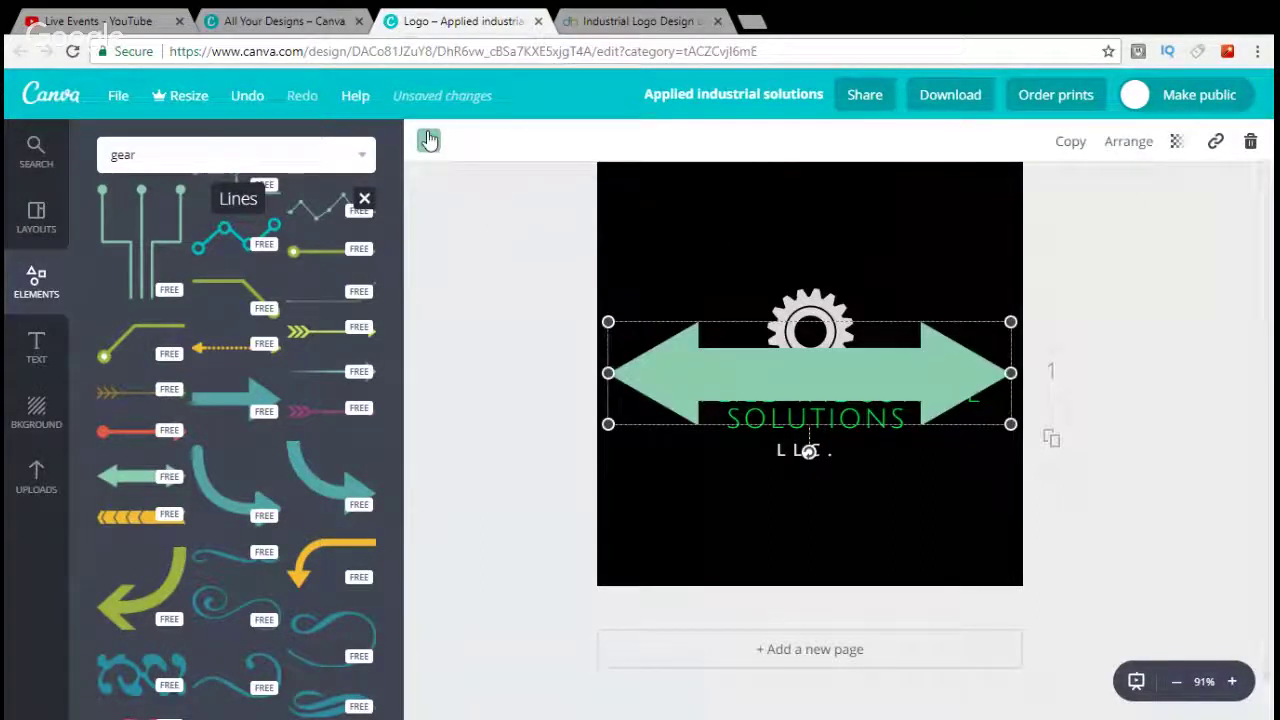
{"action": "left_click", "coordinate": [428, 140]}
{"action": "left_click", "coordinate": [442, 396]}
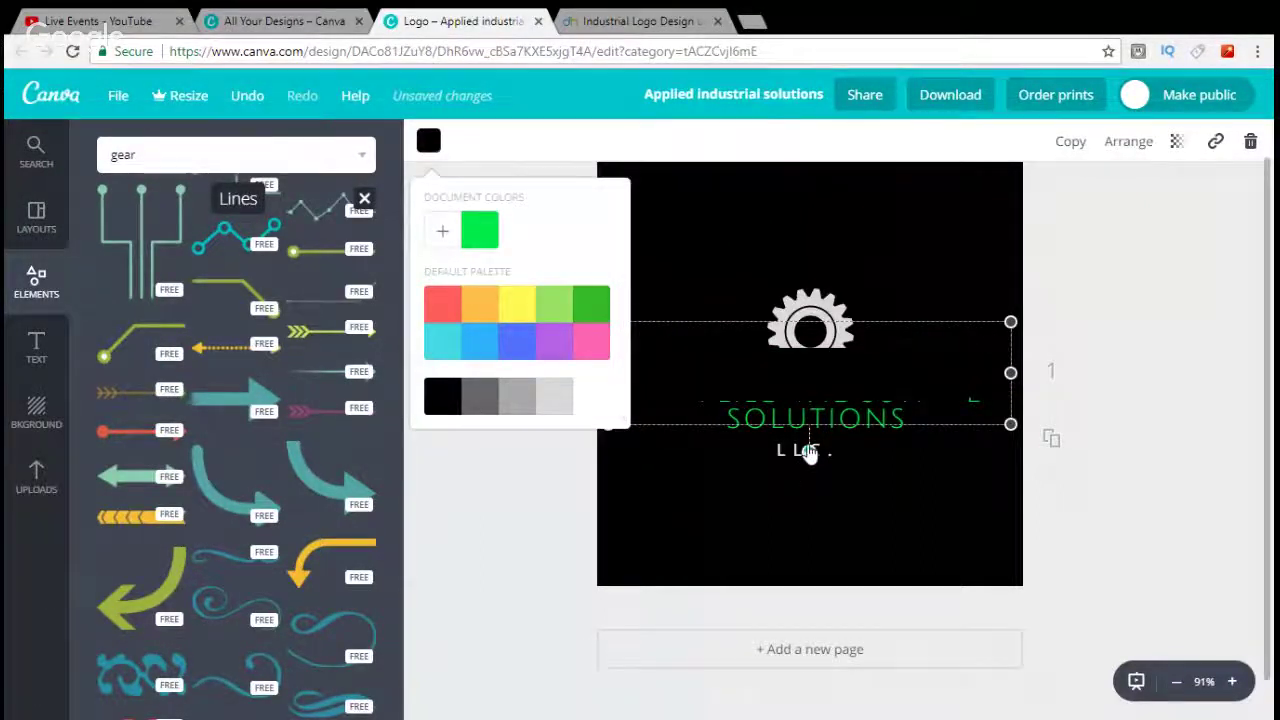
{"action": "left_click_drag", "start_coordinate": [810, 452], "coordinate": [881, 347]}
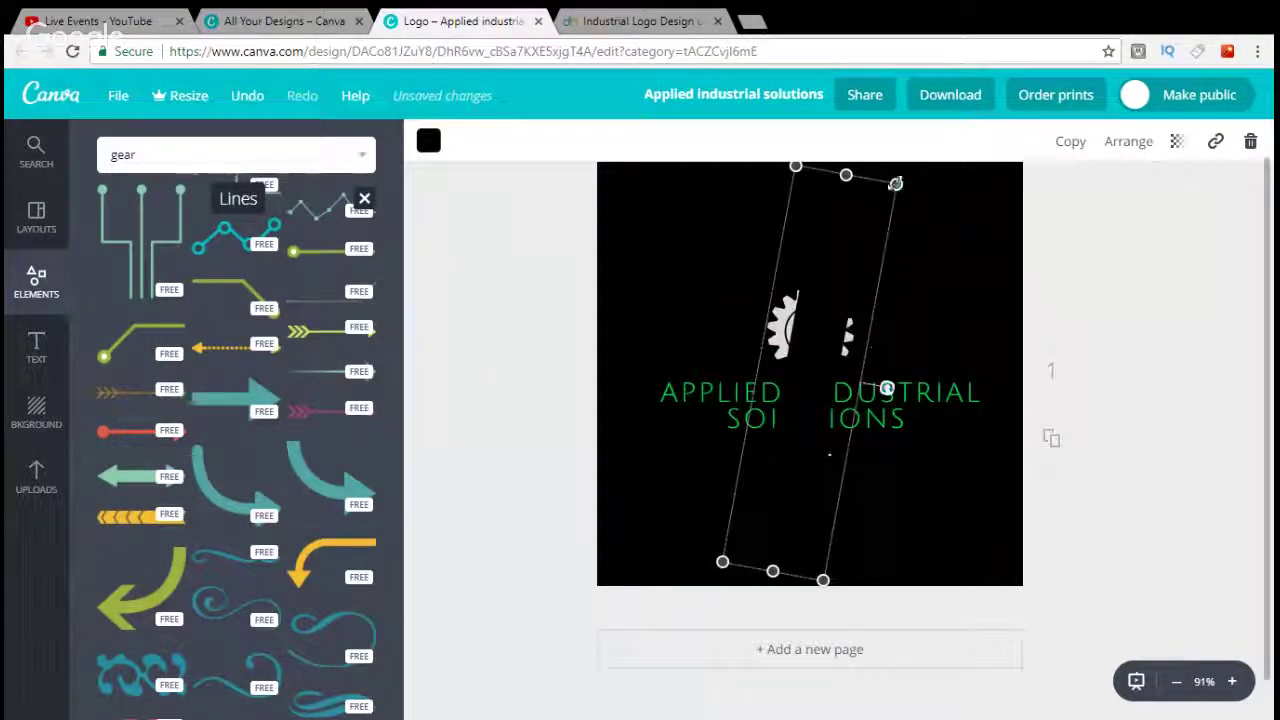
{"action": "left_click_drag", "start_coordinate": [895, 183], "coordinate": [796, 396]}
{"action": "left_click_drag", "start_coordinate": [754, 537], "coordinate": [809, 292]}
{"action": "left_click_drag", "start_coordinate": [871, 233], "coordinate": [839, 290]}
{"action": "left_click_drag", "start_coordinate": [783, 374], "coordinate": [770, 399]}
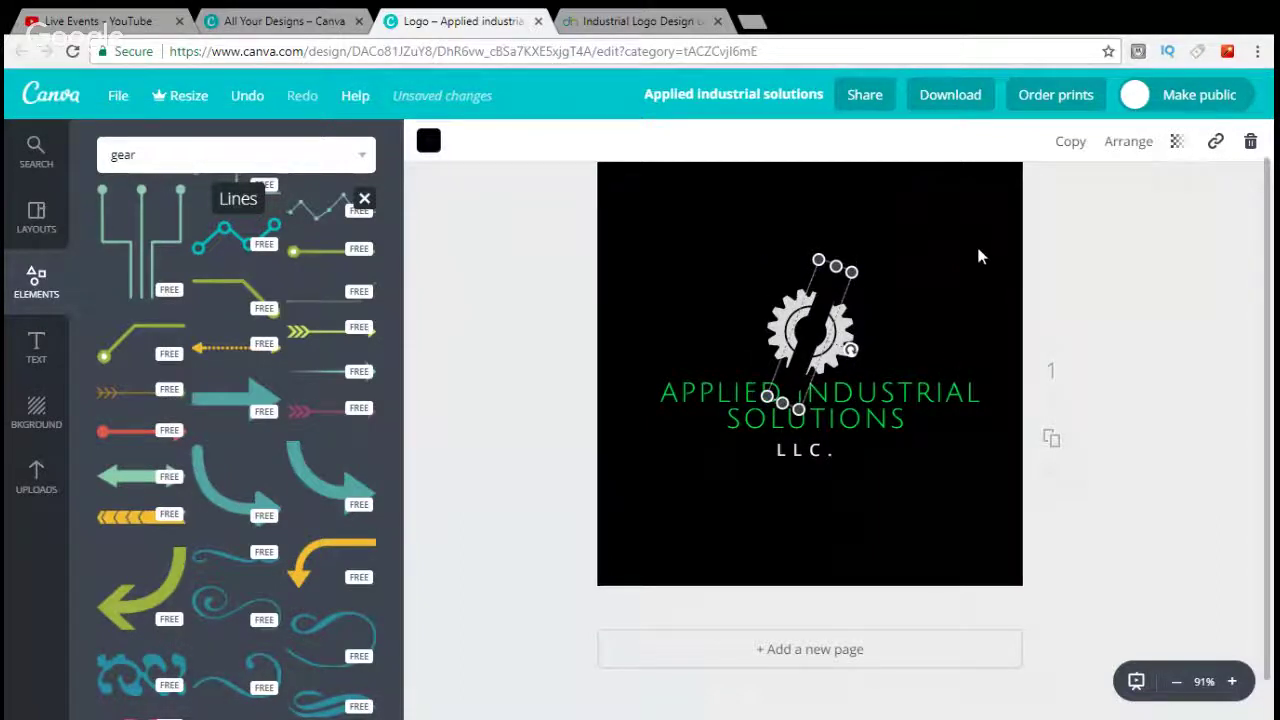
Test the arrow's layering, re-angle it across the gear, then delete the arrow.
{"action": "left_click", "coordinate": [1128, 141]}
{"action": "left_click", "coordinate": [1083, 226]}
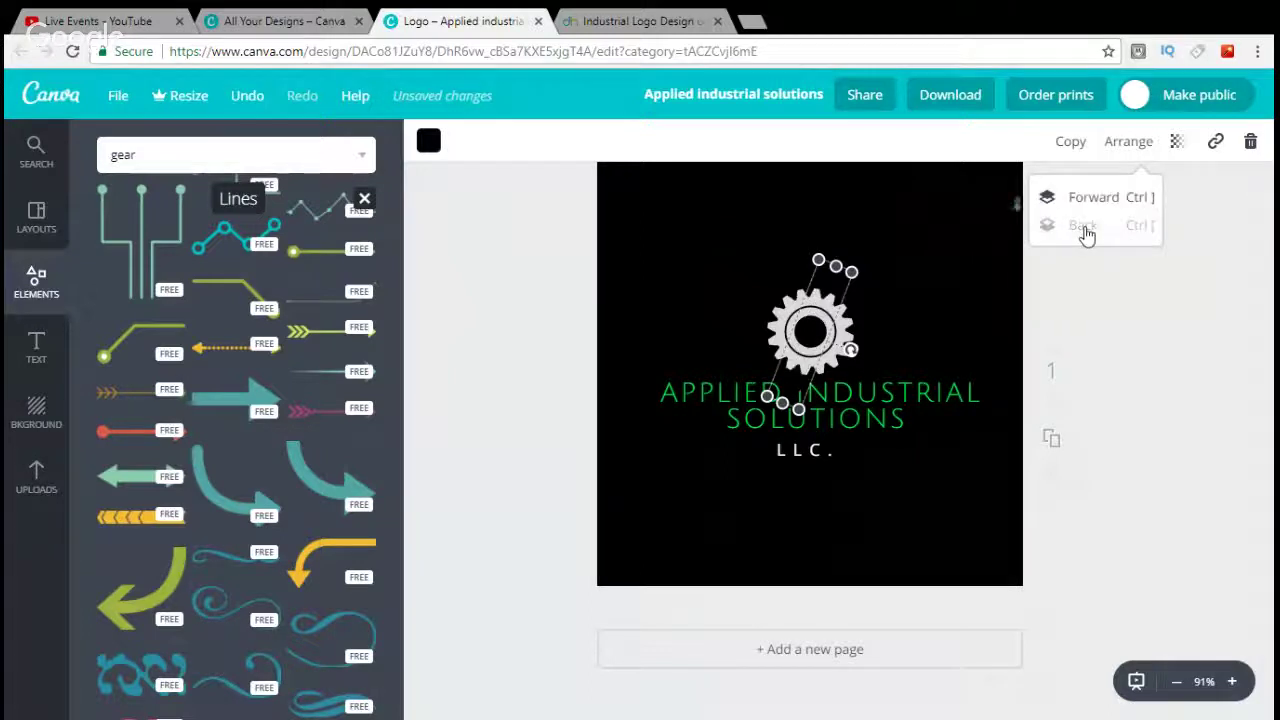
{"action": "left_click", "coordinate": [1088, 200]}
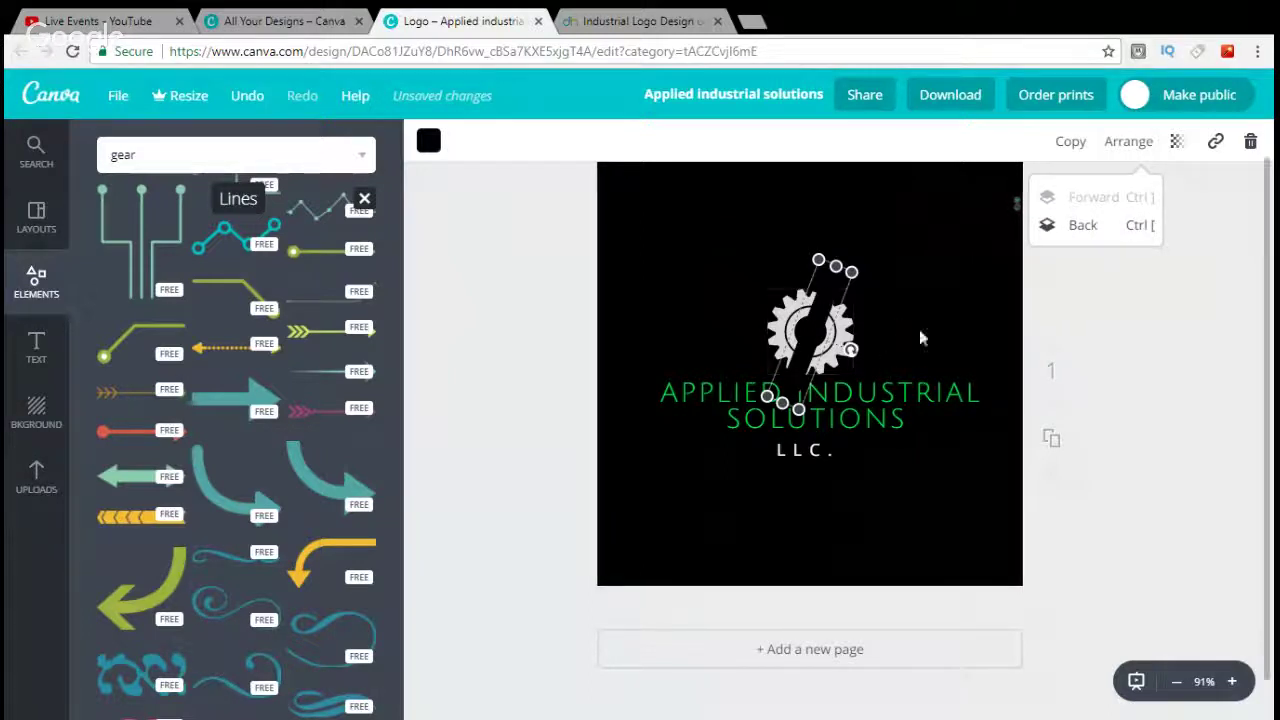
{"action": "left_click", "coordinate": [940, 299]}
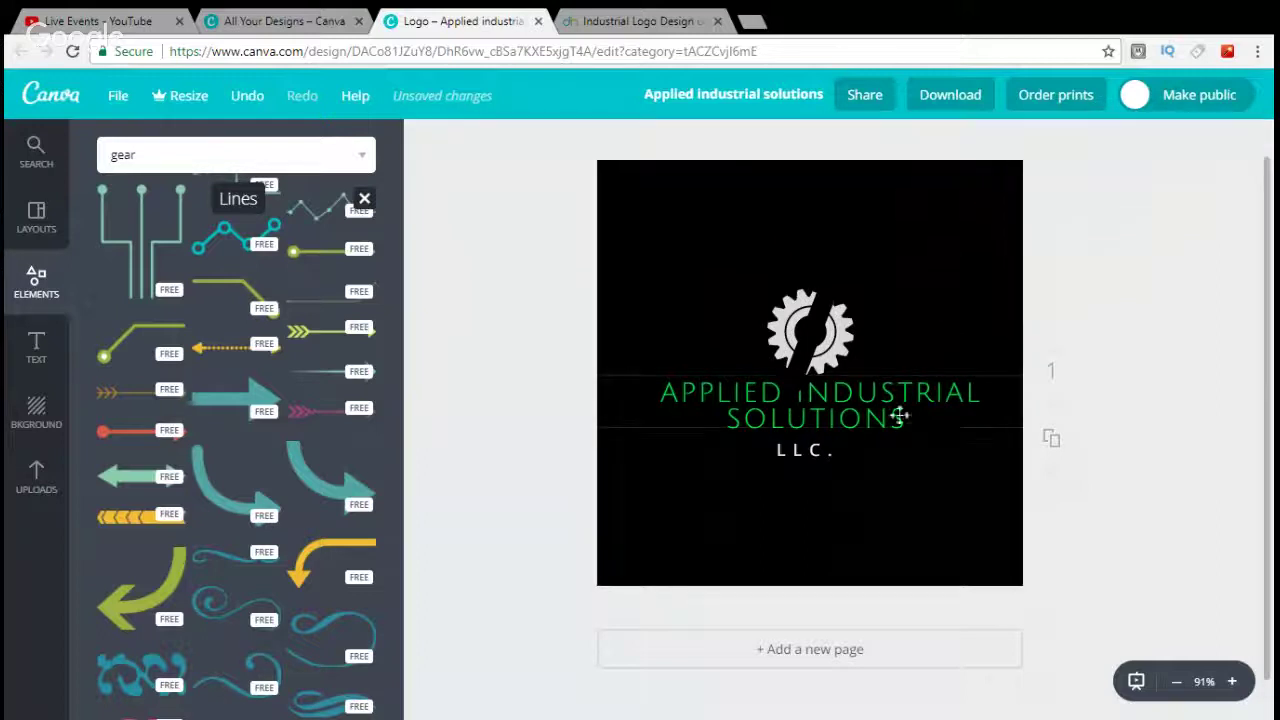
{"action": "left_click", "coordinate": [897, 381]}
{"action": "left_click", "coordinate": [906, 277]}
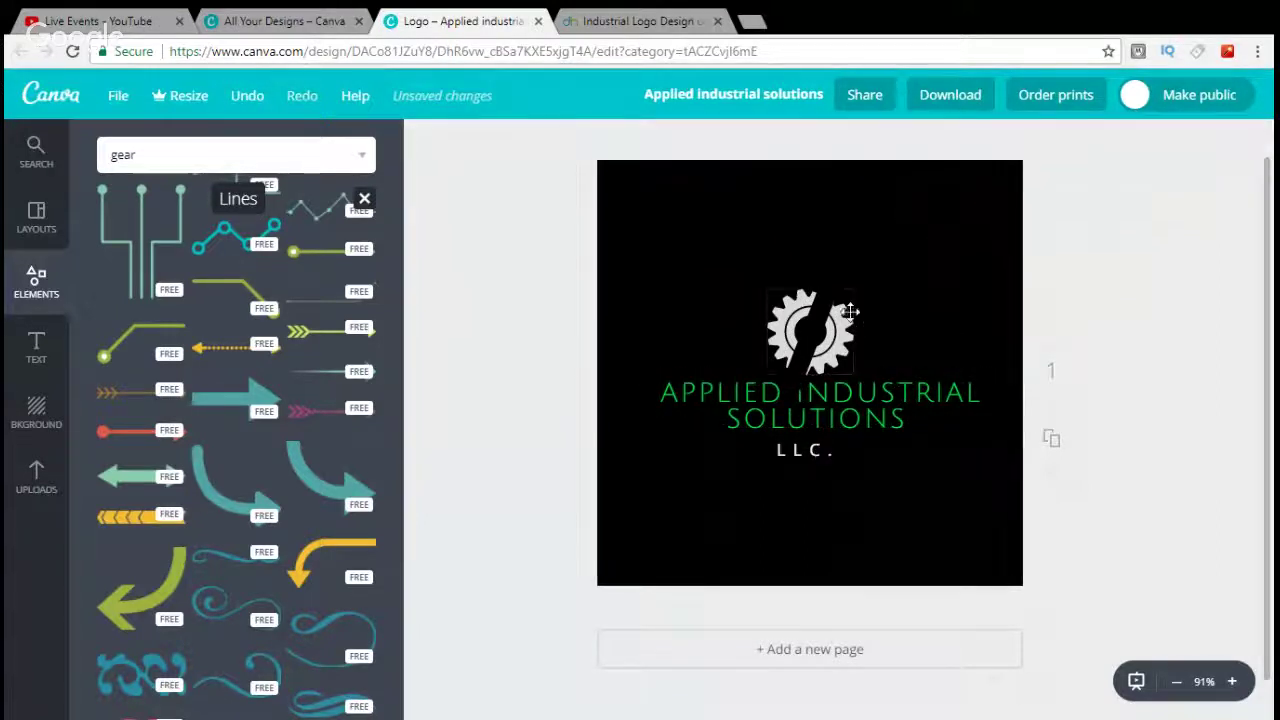
{"action": "left_click", "coordinate": [822, 298]}
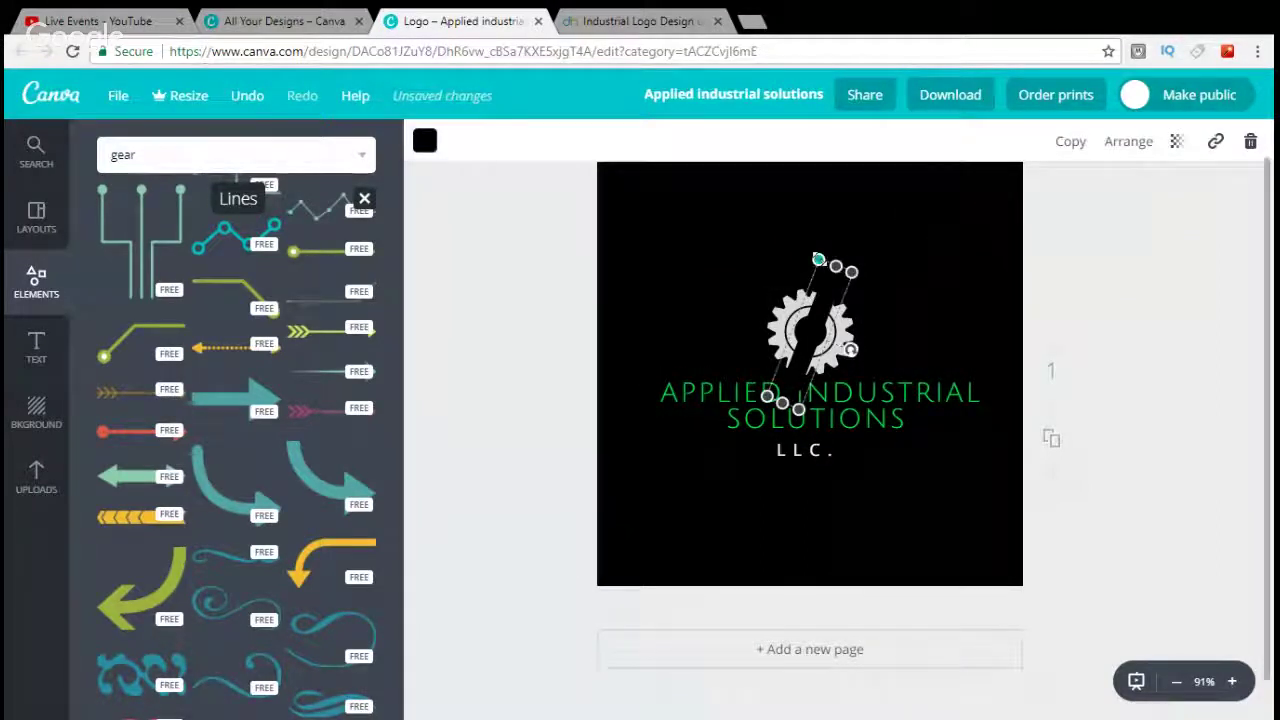
{"action": "left_click_drag", "start_coordinate": [818, 259], "coordinate": [834, 285]}
{"action": "left_click_drag", "start_coordinate": [833, 361], "coordinate": [818, 282]}
{"action": "left_click", "coordinate": [1250, 141]}
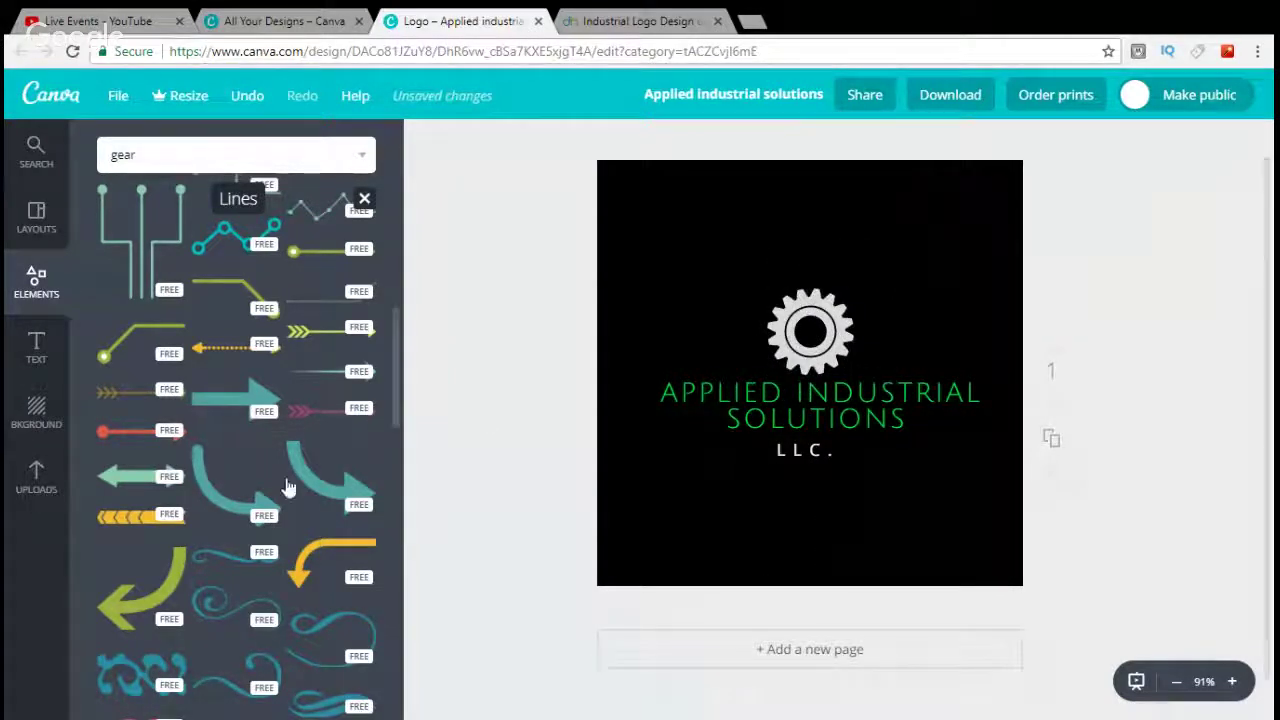
Add a black line and rotate it diagonally across the gear.
{"action": "scroll", "coordinate": [300, 440], "scroll_direction": "down", "scroll_amount": 3}
{"action": "scroll", "coordinate": [285, 452], "scroll_direction": "up", "scroll_amount": 10}
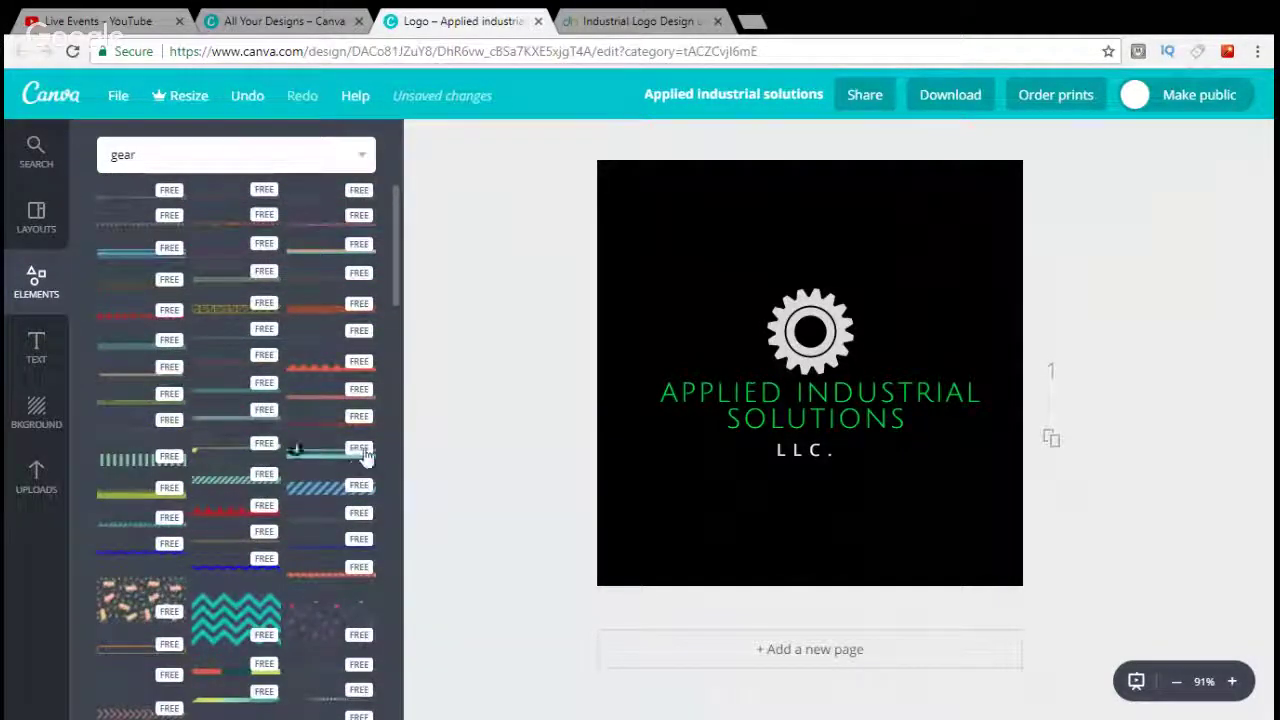
{"action": "left_click", "coordinate": [300, 452]}
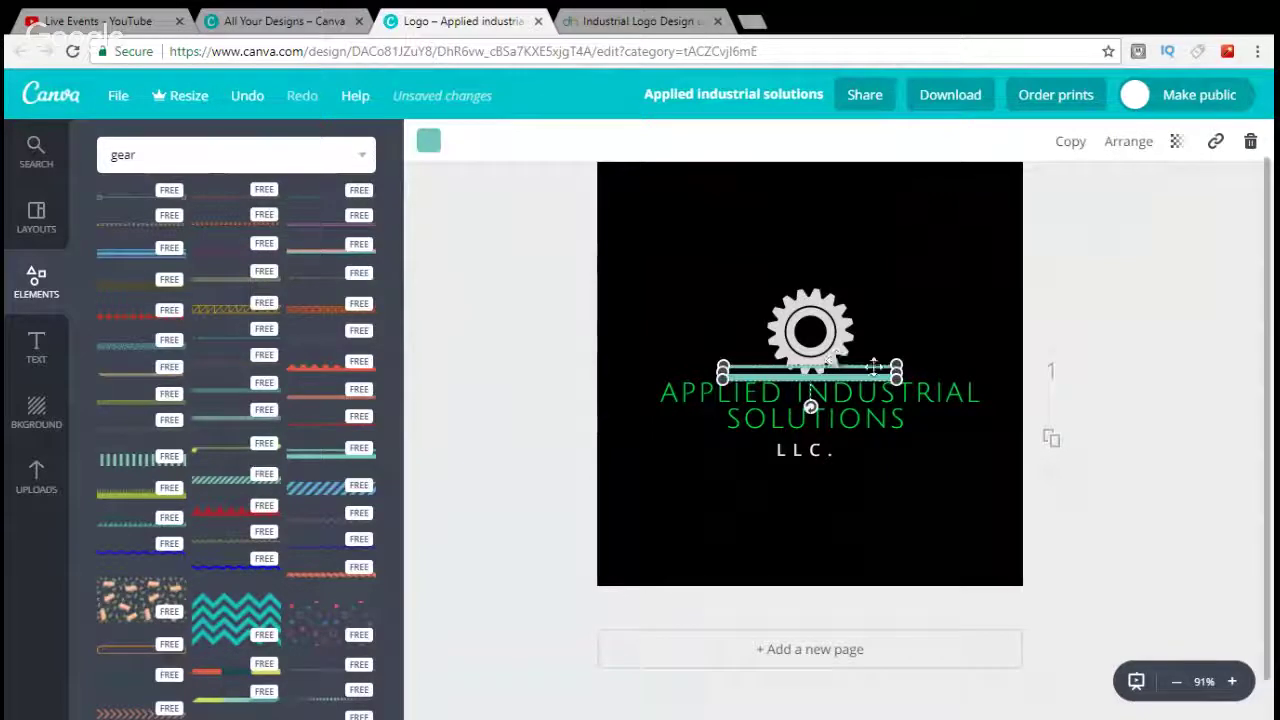
{"action": "left_click", "coordinate": [428, 141]}
{"action": "left_click", "coordinate": [442, 395]}
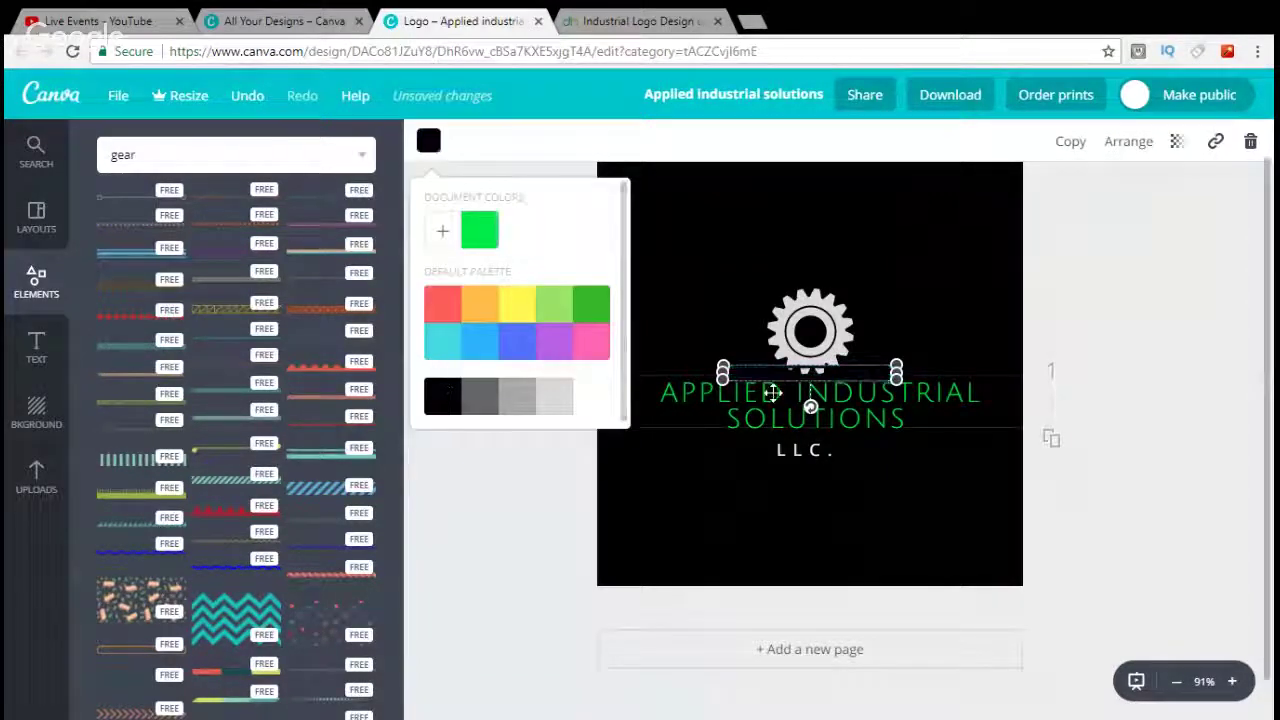
{"action": "left_click_drag", "start_coordinate": [810, 410], "coordinate": [841, 386]}
{"action": "left_click_drag", "start_coordinate": [822, 332], "coordinate": [844, 258]}
{"action": "left_click", "coordinate": [945, 286]}
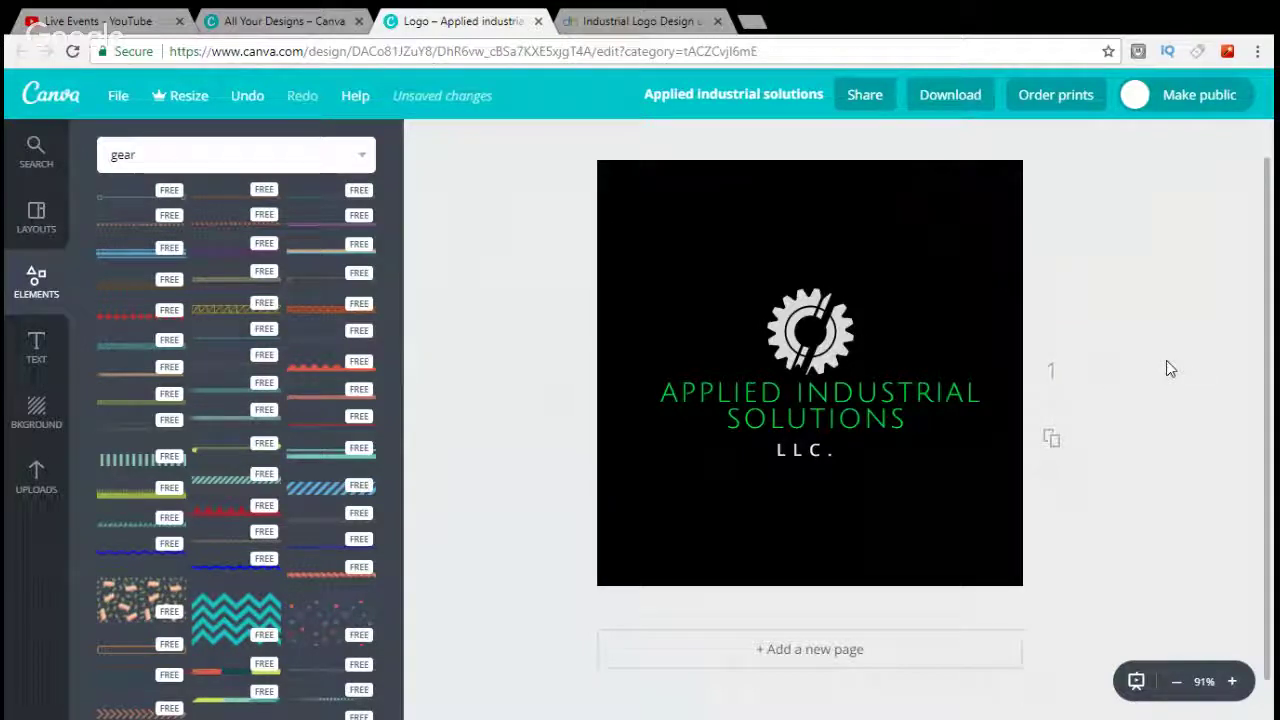
Highlight the title text and glance at the Designhill contest brief.
{"action": "left_click", "coordinate": [864, 392]}
{"action": "left_click_drag", "start_coordinate": [906, 418], "coordinate": [623, 397]}
{"action": "left_click", "coordinate": [655, 24]}
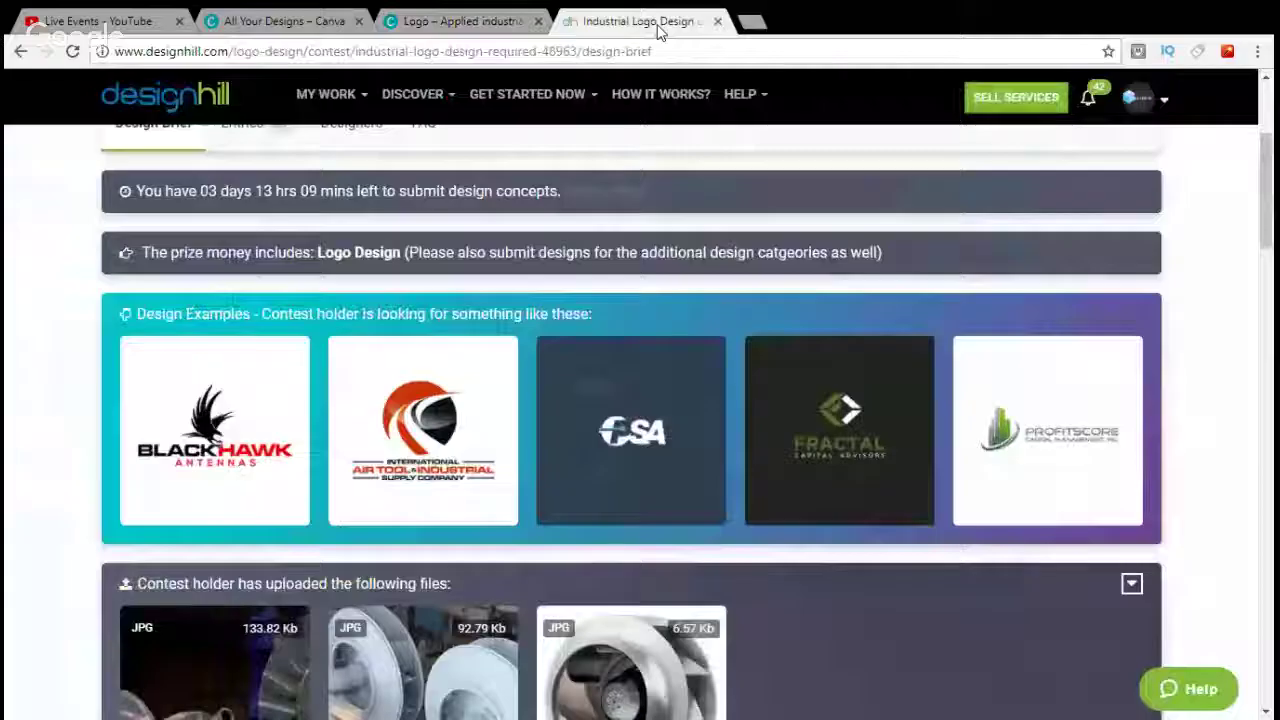
{"action": "key", "text": "ctrl+shift+Tab"}
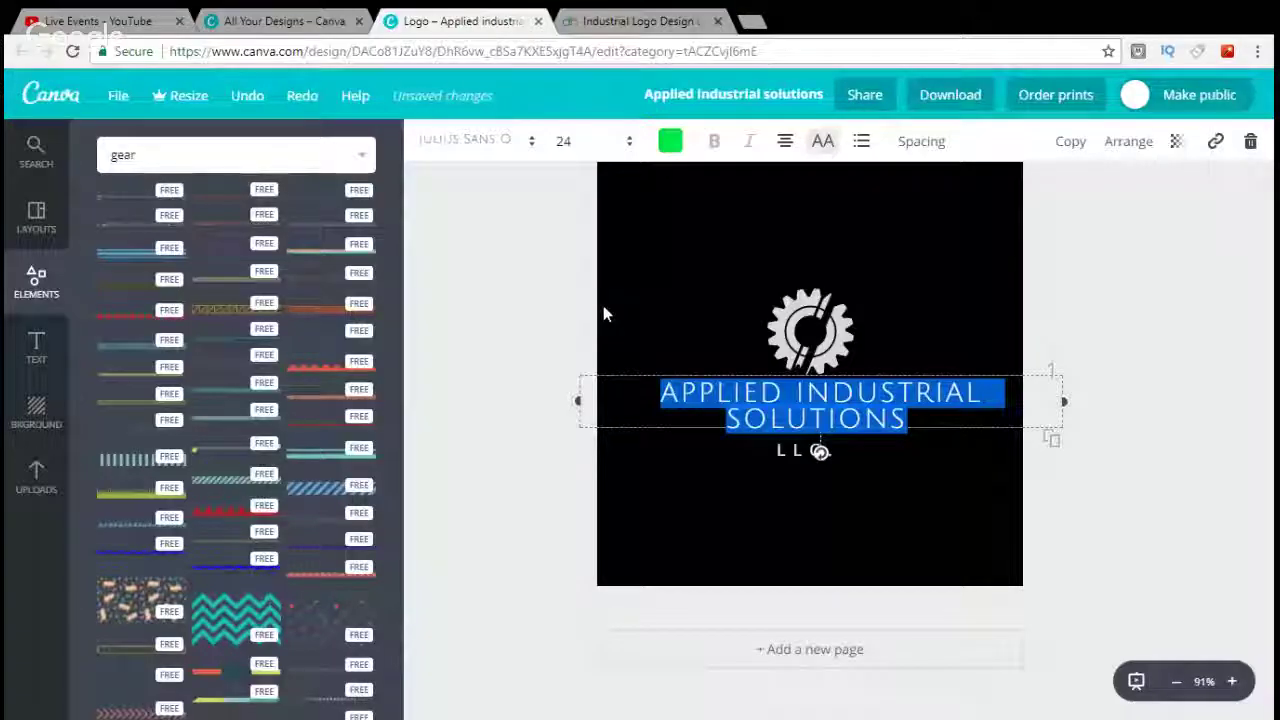
Apply Montserrat to the APPLIED INDUSTRIAL SOLUTIONS title, then view the Designhill brief.
{"action": "left_click", "coordinate": [475, 140]}
{"action": "scroll", "coordinate": [508, 363], "scroll_direction": "down", "scroll_amount": 3}
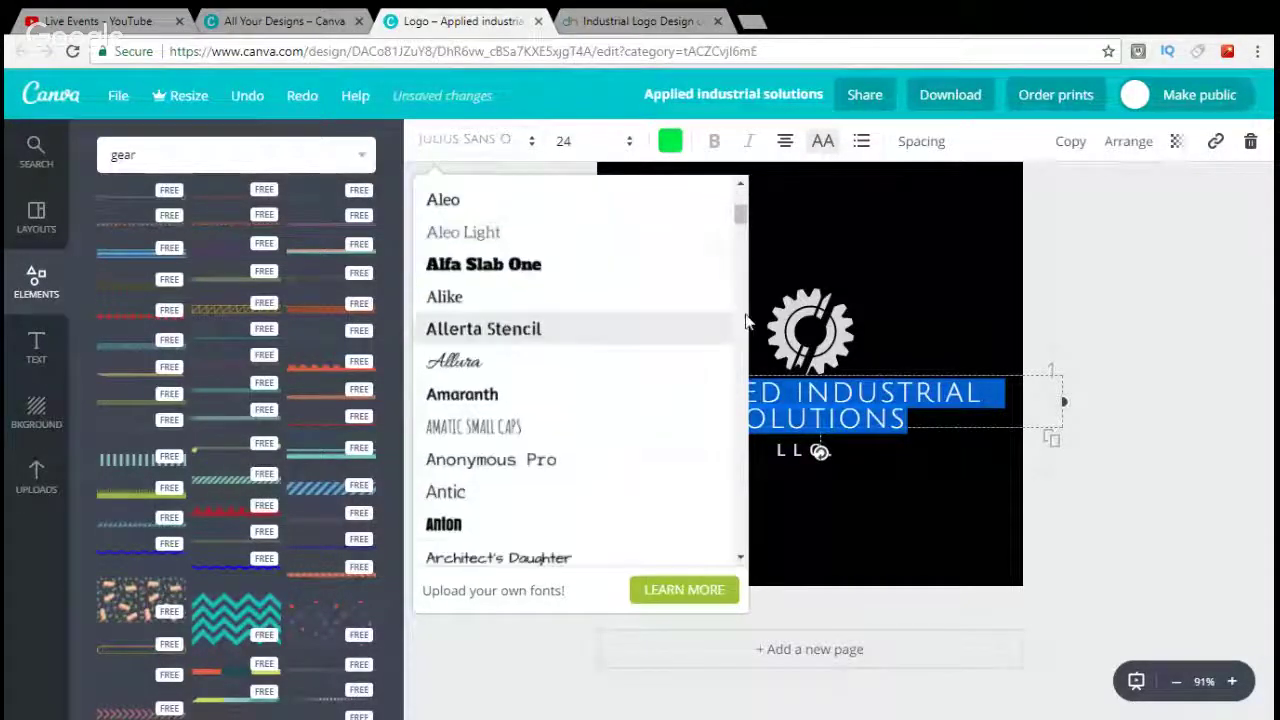
{"action": "left_click_drag", "start_coordinate": [740, 215], "coordinate": [637, 511]}
{"action": "scroll", "coordinate": [637, 511], "scroll_direction": "up", "scroll_amount": 5}
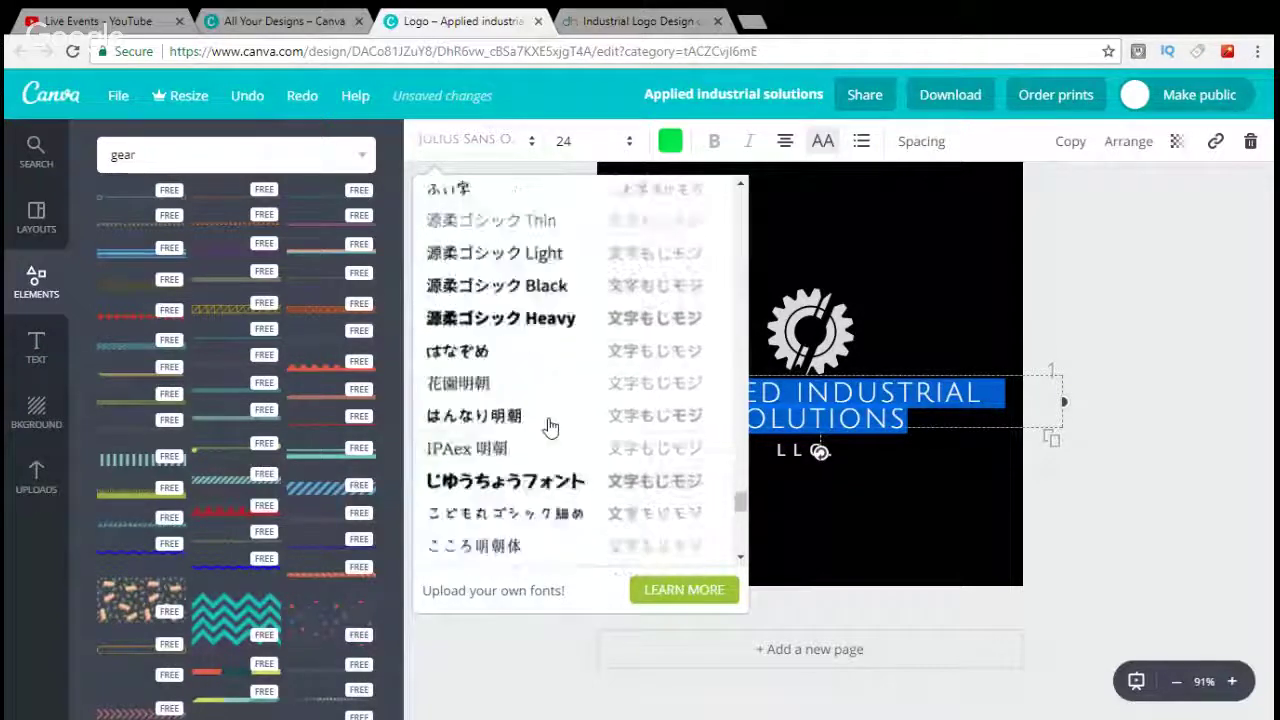
{"action": "scroll", "coordinate": [600, 405], "scroll_direction": "up", "scroll_amount": 3}
{"action": "scroll", "coordinate": [572, 432], "scroll_direction": "up", "scroll_amount": 5}
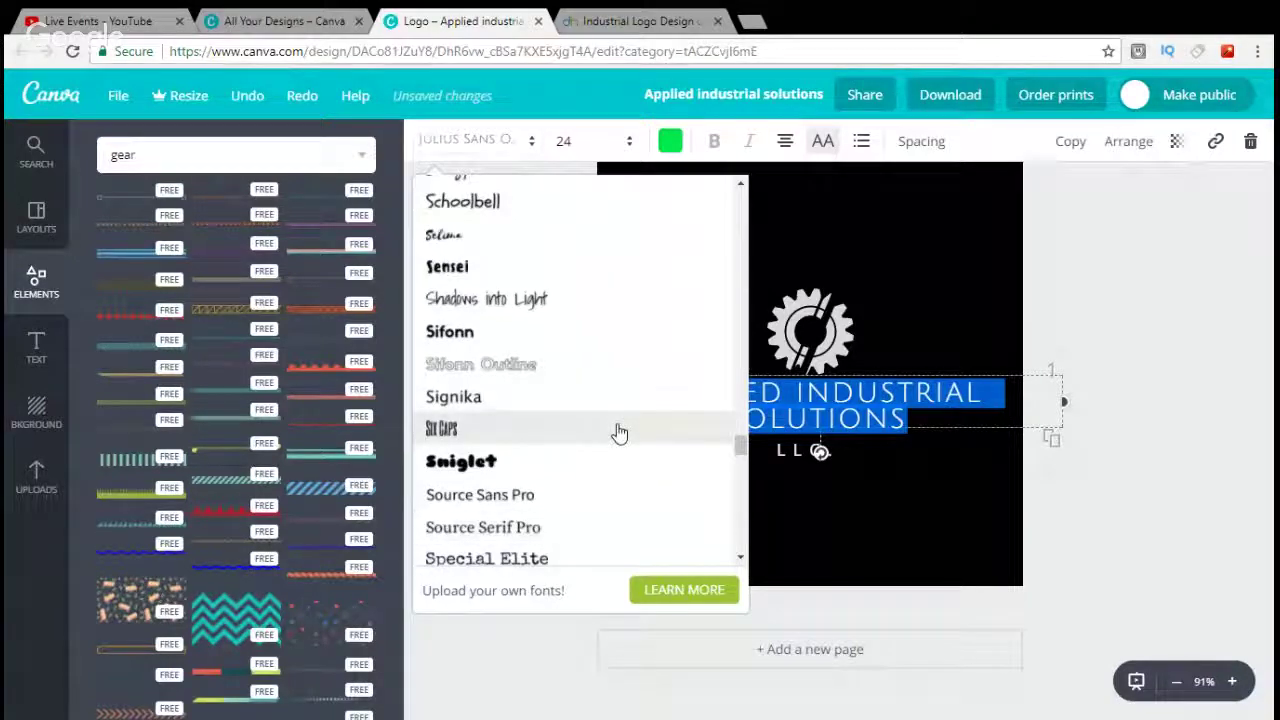
{"action": "scroll", "coordinate": [614, 431], "scroll_direction": "up", "scroll_amount": 1}
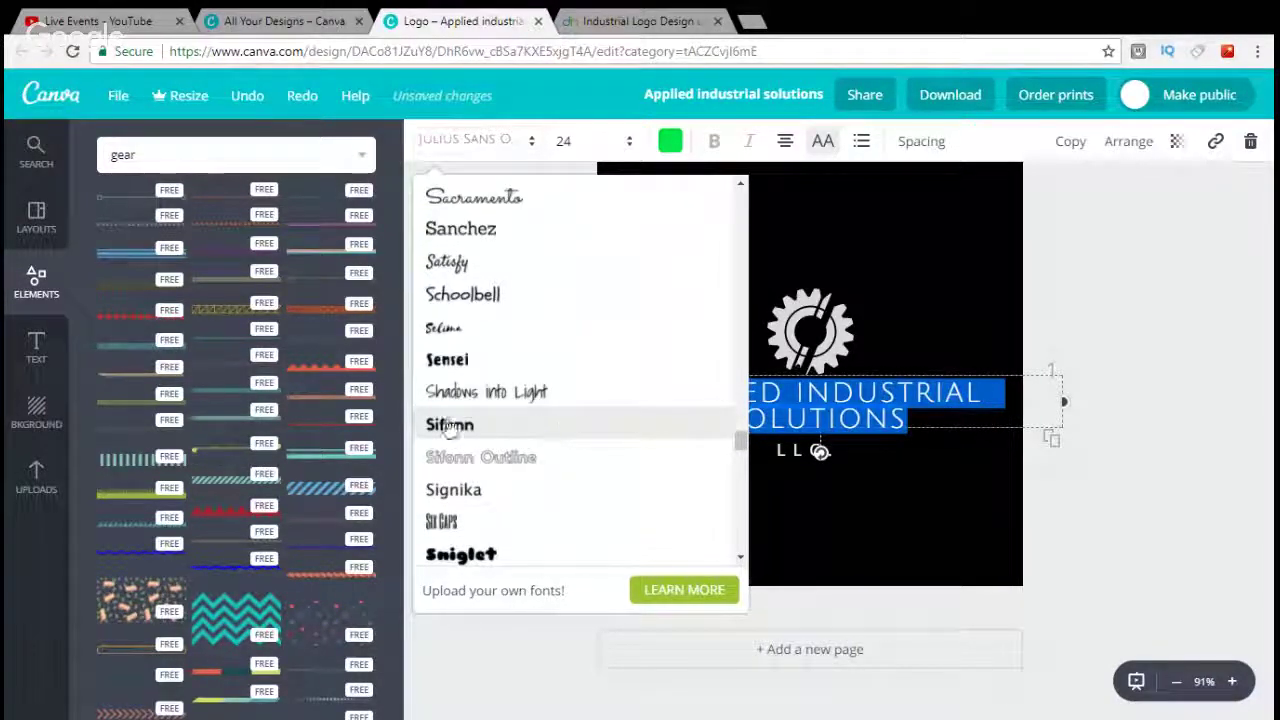
{"action": "scroll", "coordinate": [603, 410], "scroll_direction": "up", "scroll_amount": 3}
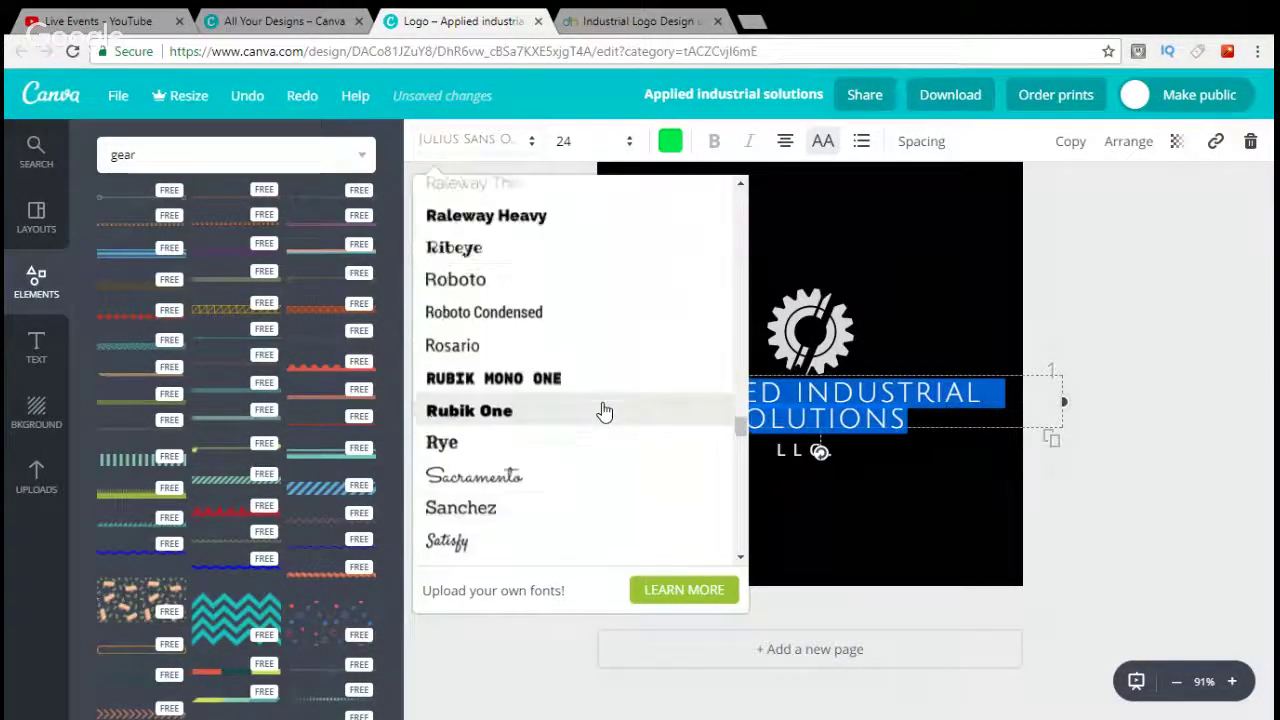
{"action": "scroll", "coordinate": [604, 411], "scroll_direction": "up", "scroll_amount": 4}
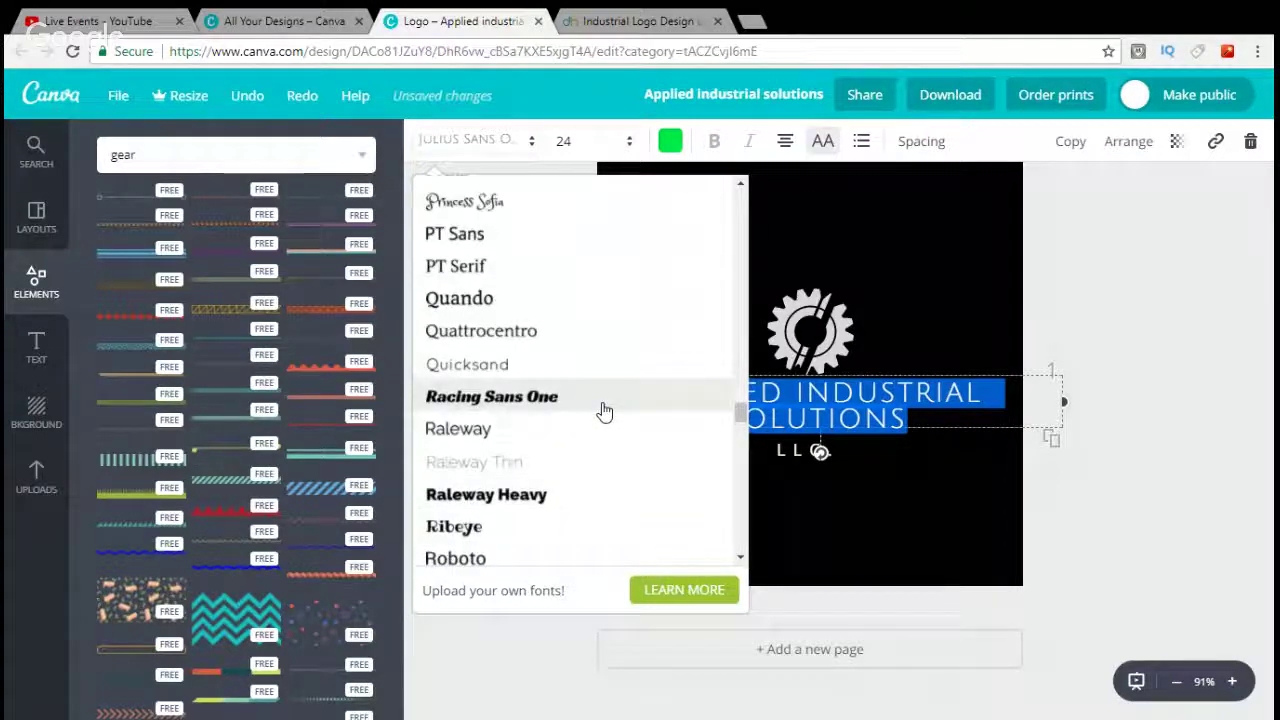
{"action": "scroll", "coordinate": [581, 433], "scroll_direction": "up", "scroll_amount": 3}
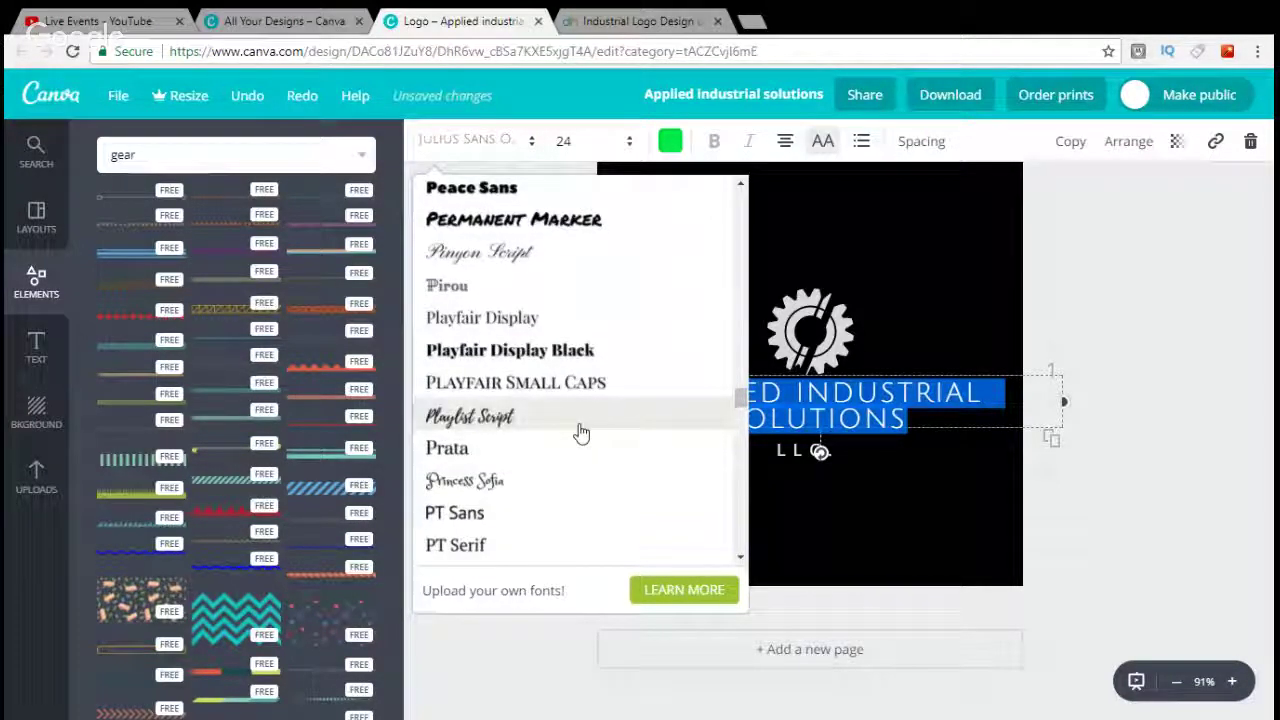
{"action": "scroll", "coordinate": [582, 448], "scroll_direction": "up", "scroll_amount": 3}
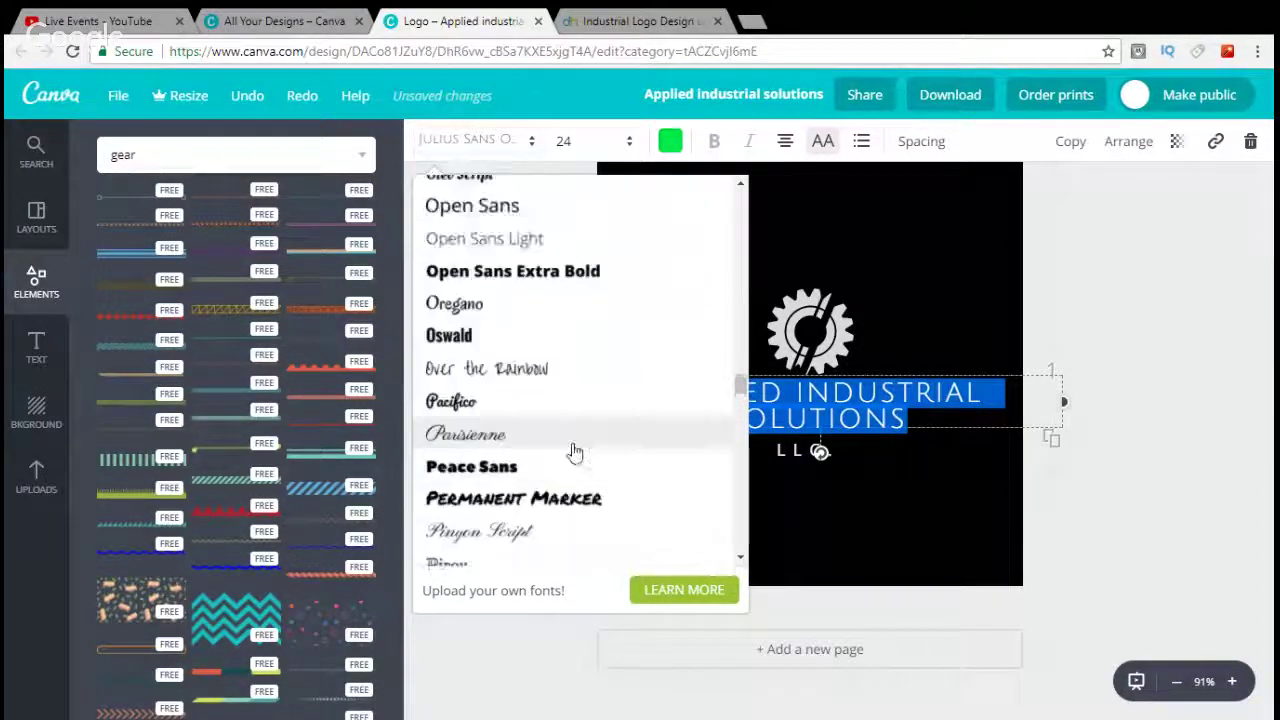
{"action": "scroll", "coordinate": [575, 453], "scroll_direction": "up", "scroll_amount": 5}
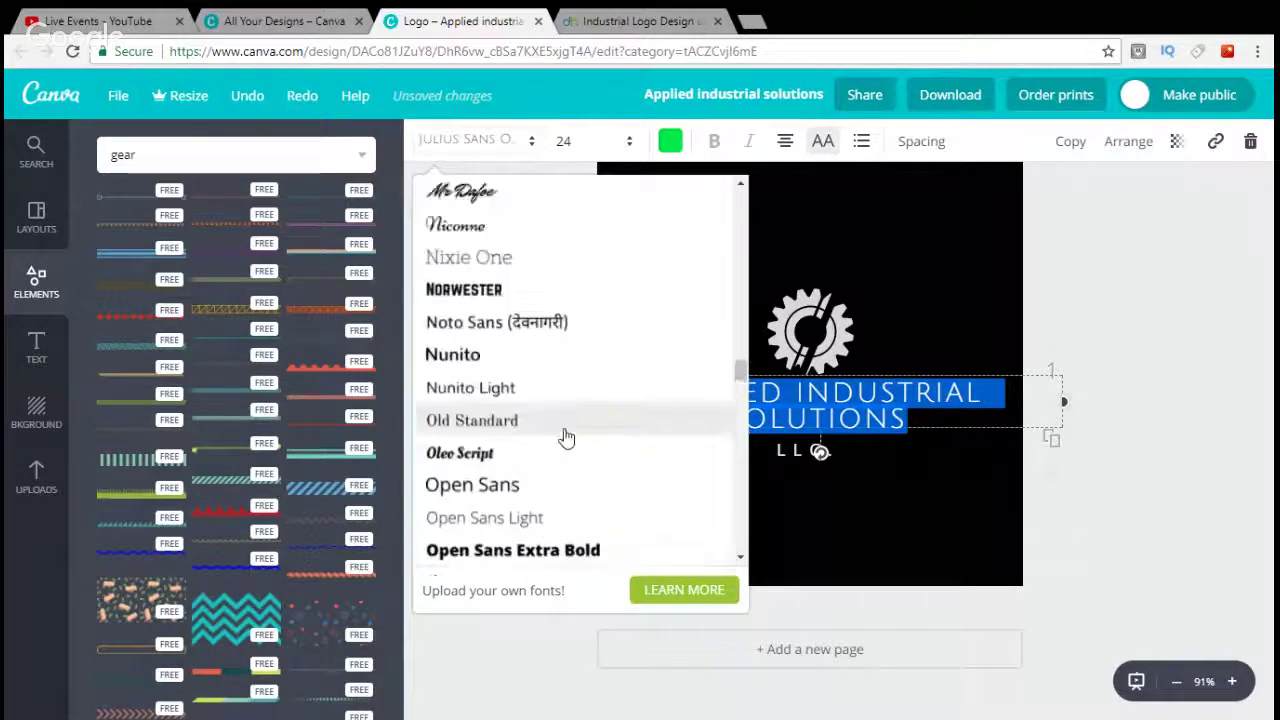
{"action": "scroll", "coordinate": [570, 437], "scroll_direction": "up", "scroll_amount": 3}
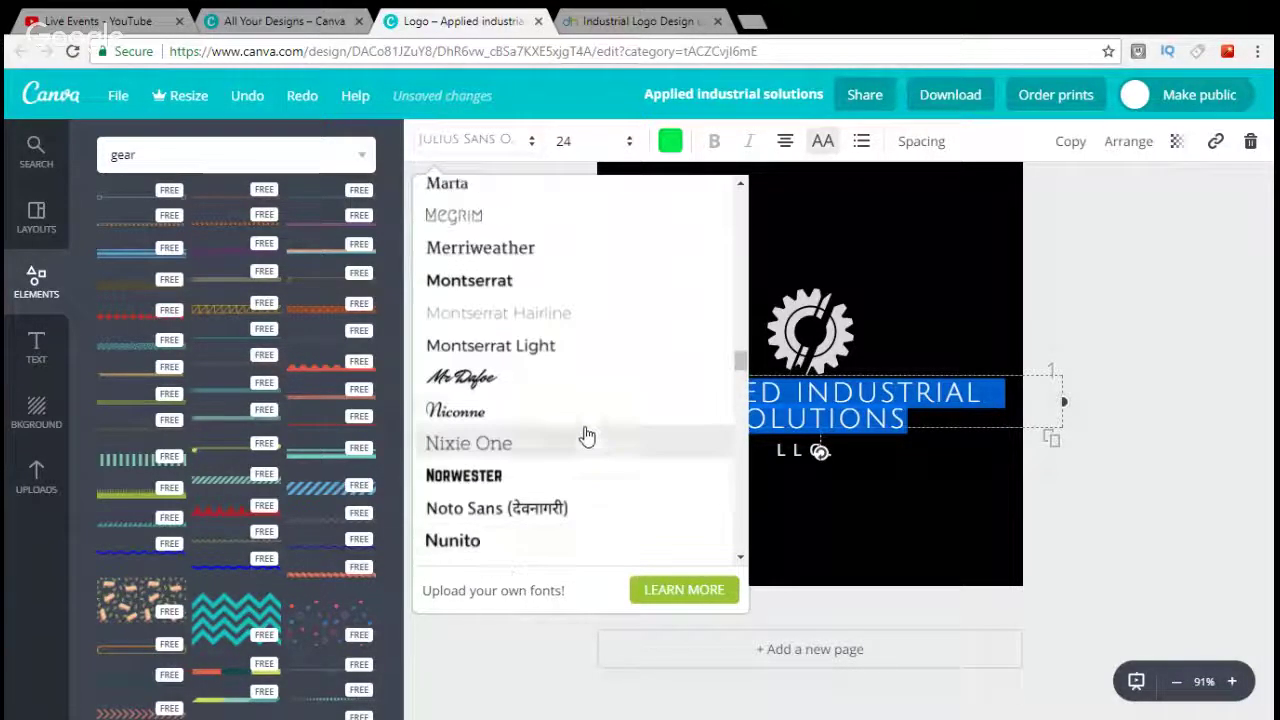
{"action": "scroll", "coordinate": [586, 426], "scroll_direction": "up", "scroll_amount": 3}
{"action": "left_click", "coordinate": [500, 375]}
{"action": "left_click", "coordinate": [906, 415]}
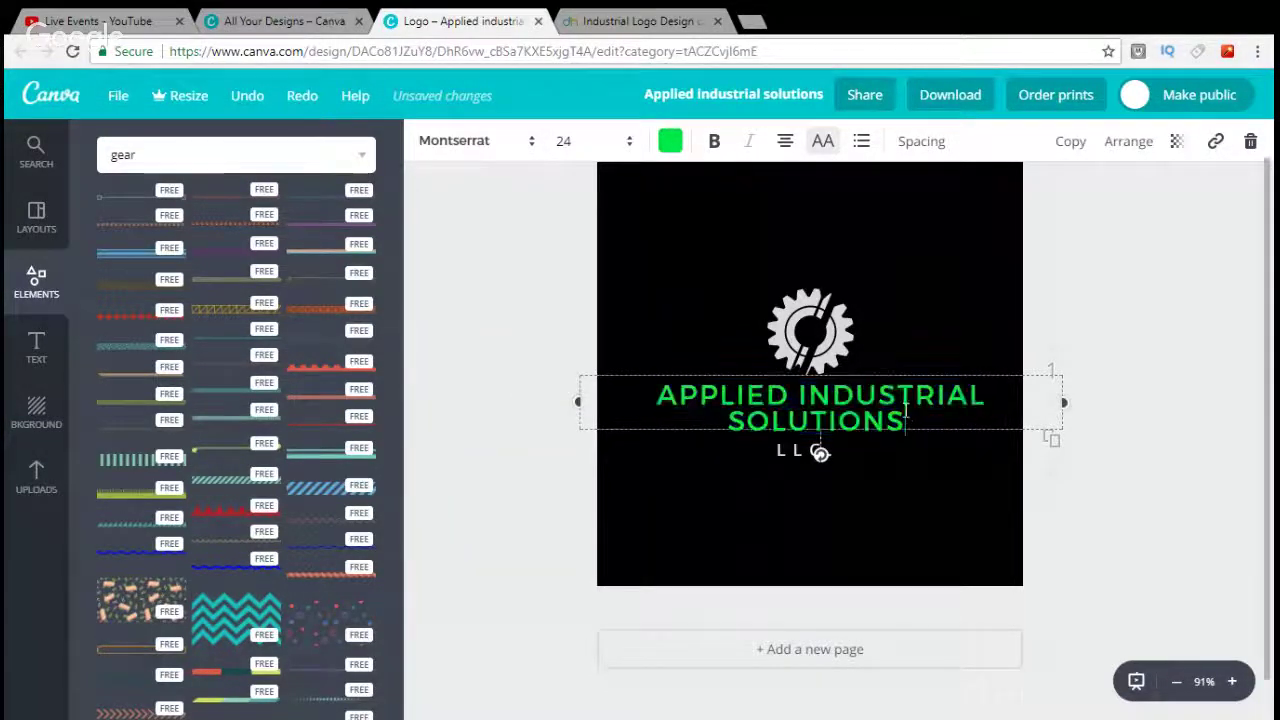
{"action": "left_click_drag", "start_coordinate": [906, 415], "coordinate": [770, 420]}
{"action": "left_click", "coordinate": [623, 18]}
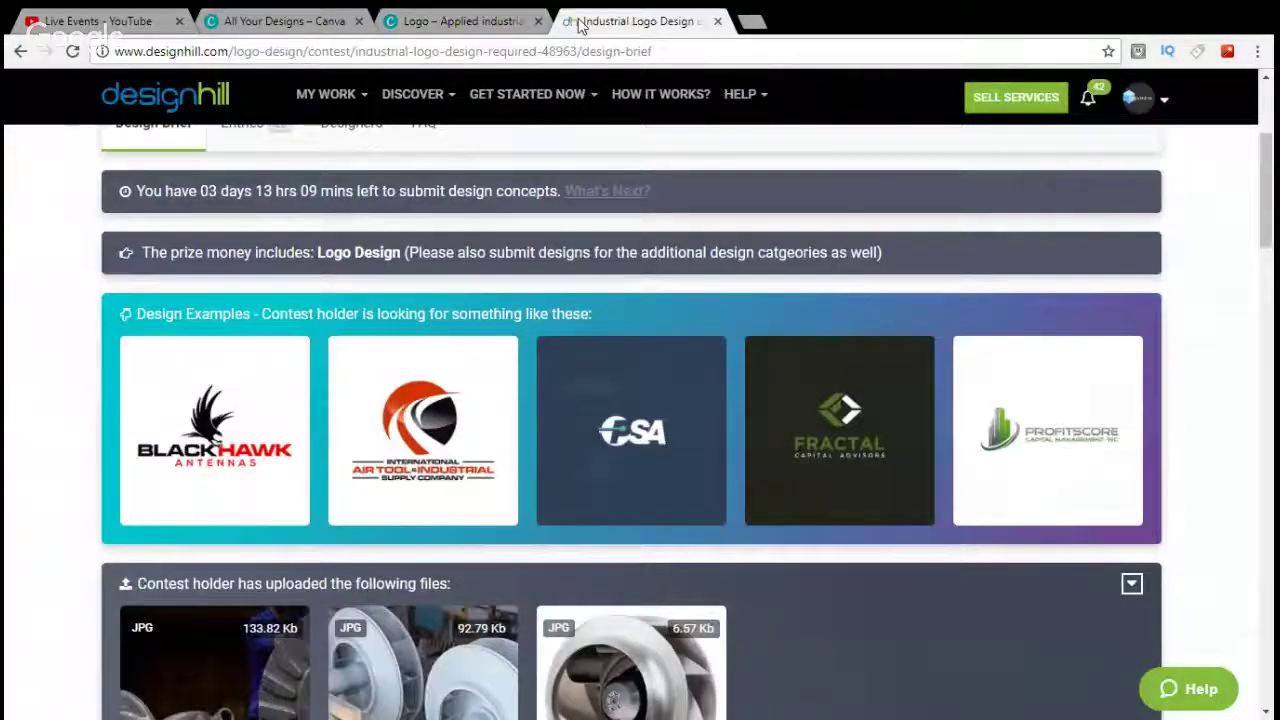
Colour the word SOLUTIONS light green.
{"action": "left_click", "coordinate": [465, 21]}
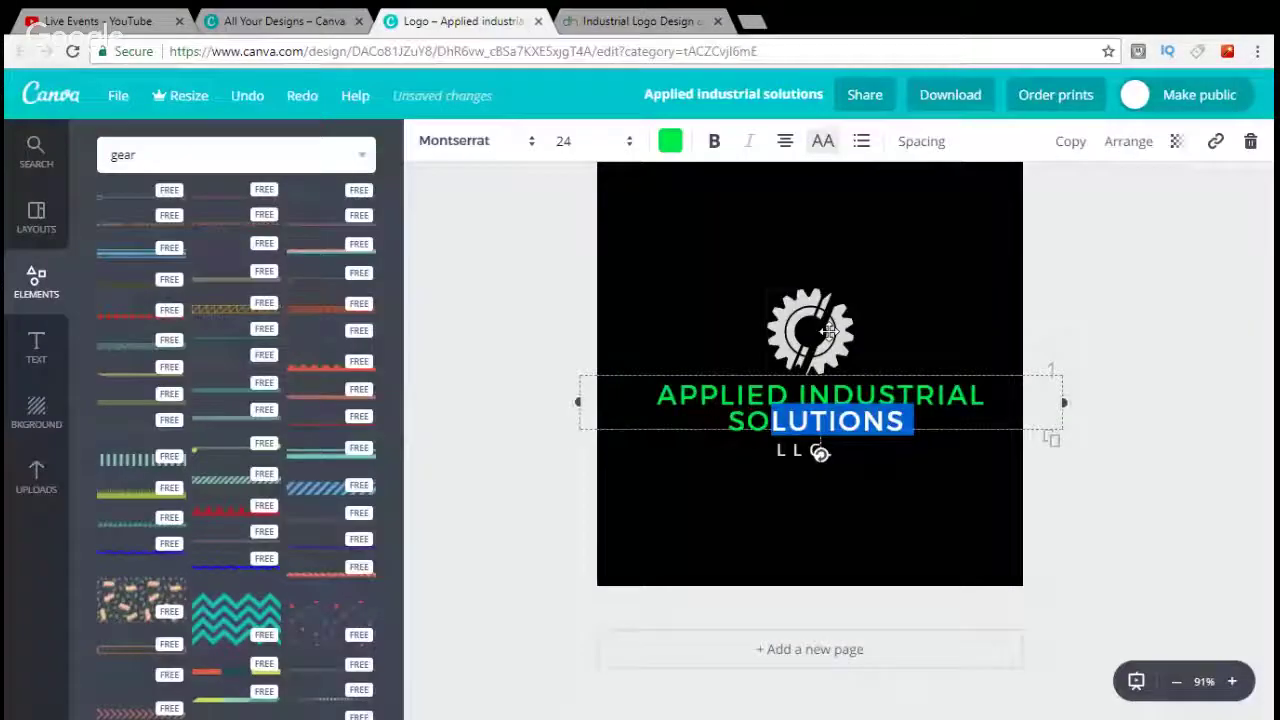
{"action": "double_click", "coordinate": [733, 420]}
{"action": "left_click", "coordinate": [670, 141]}
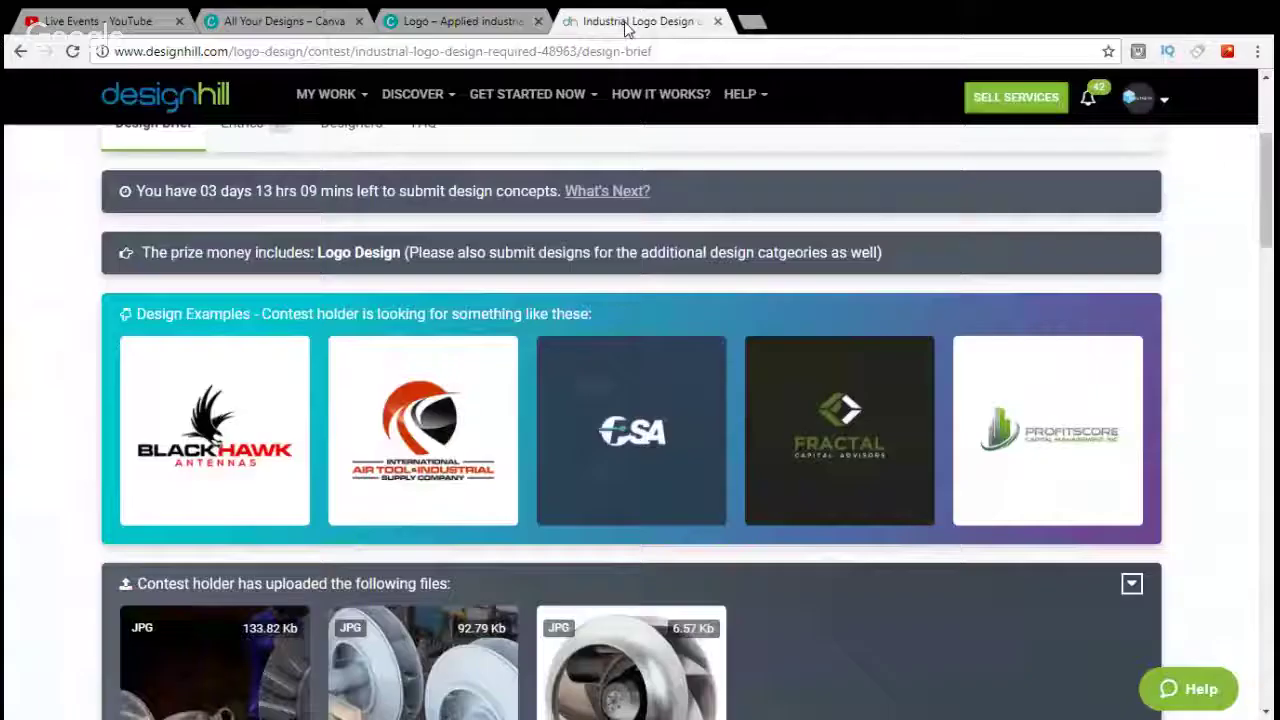
{"action": "left_click", "coordinate": [630, 21]}
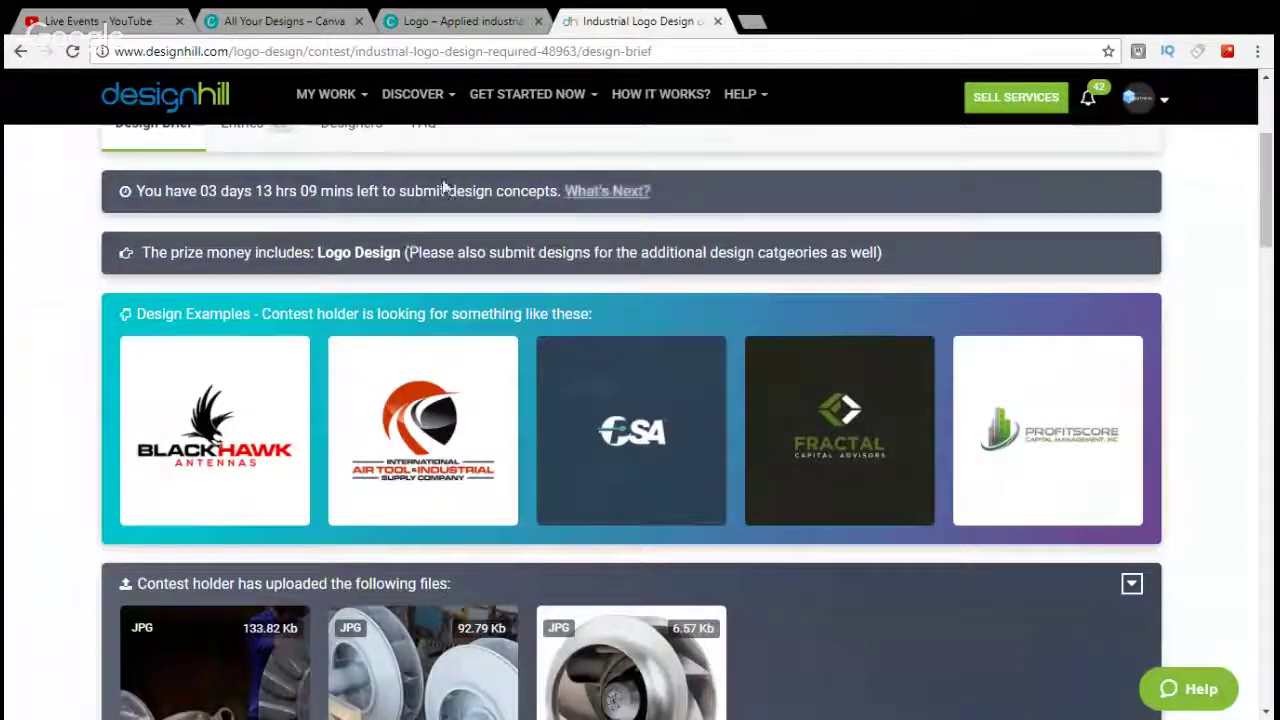
{"action": "left_click", "coordinate": [445, 21]}
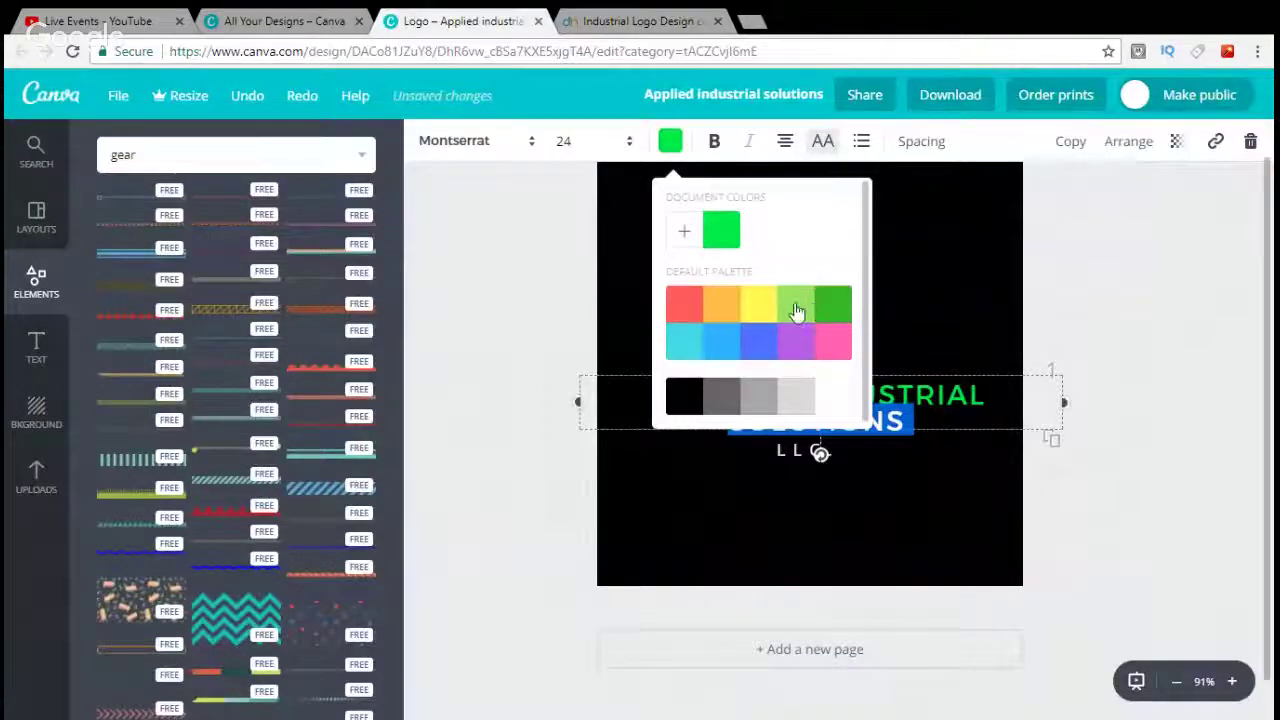
{"action": "left_click", "coordinate": [880, 455]}
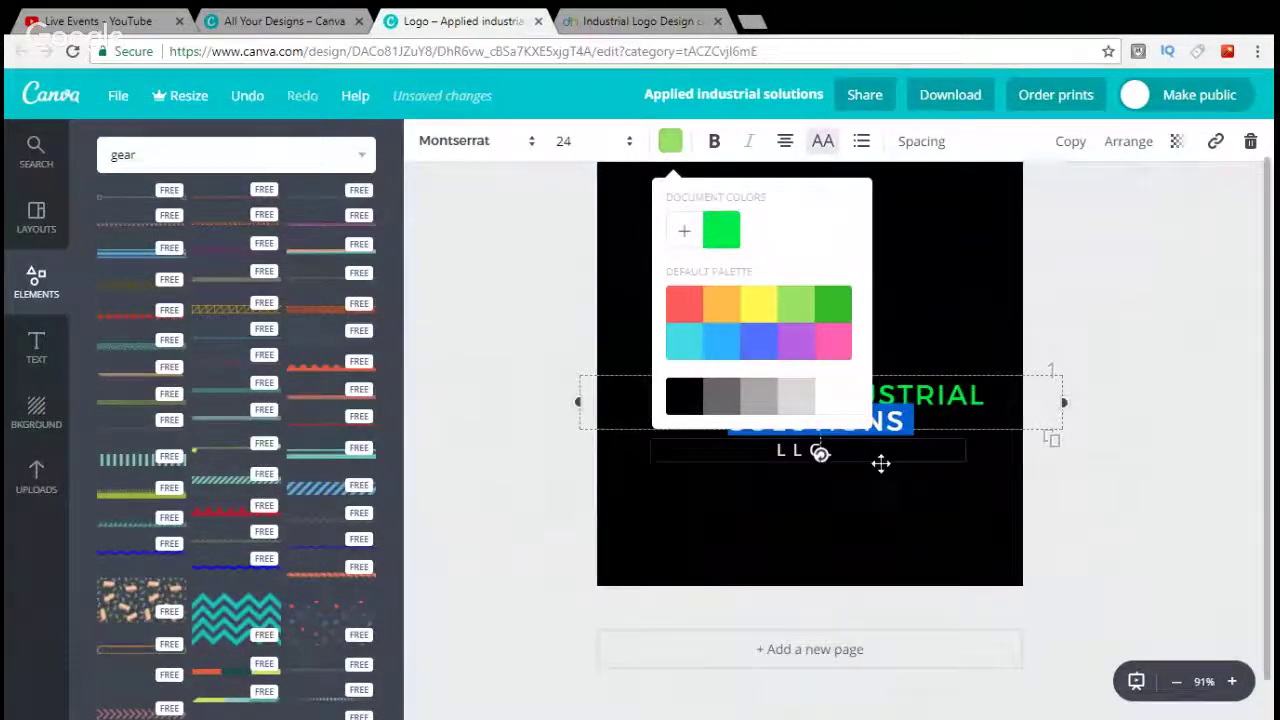
Move the L L C. text box up beside SOLUTIONS.
{"action": "left_click", "coordinate": [902, 417]}
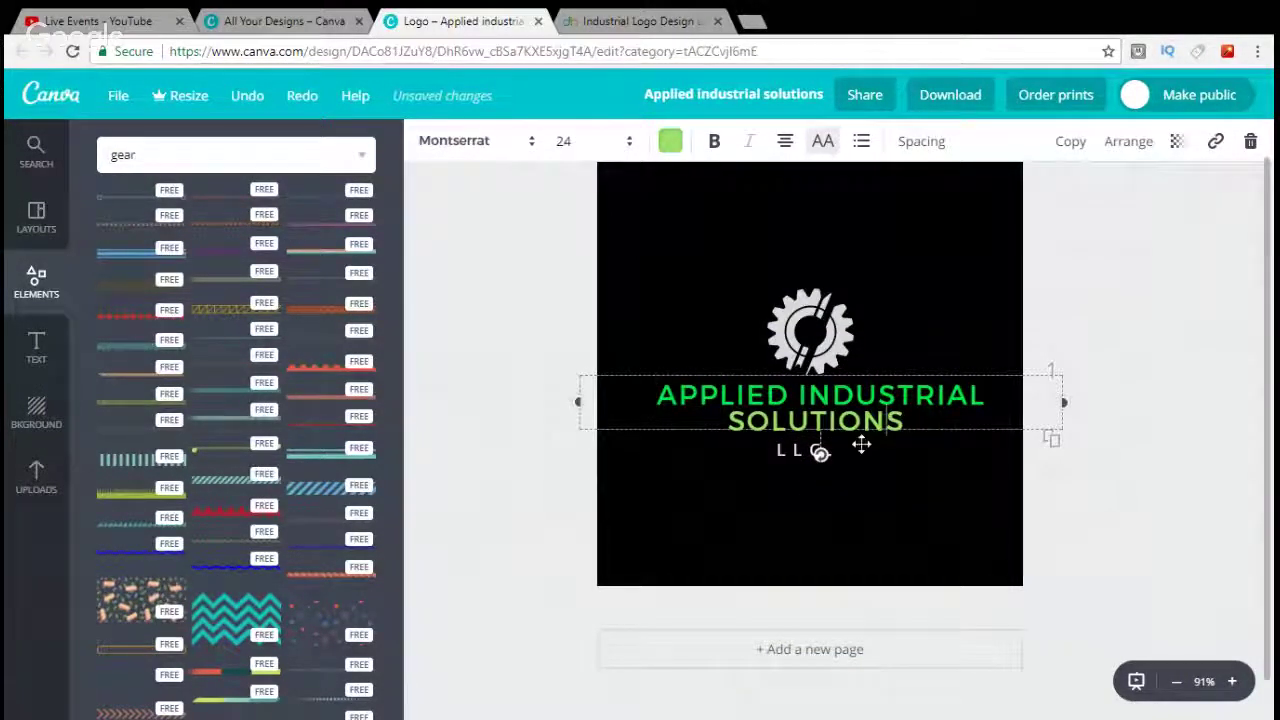
{"action": "left_click", "coordinate": [790, 540]}
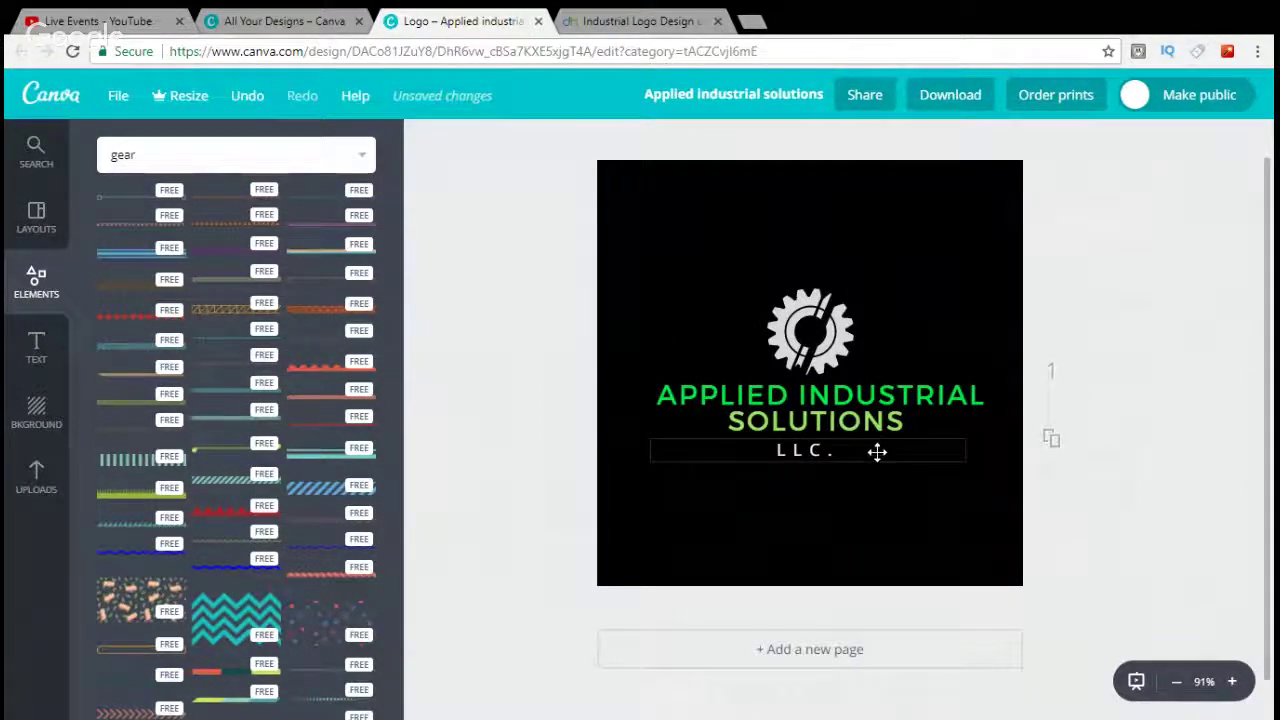
{"action": "left_click_drag", "start_coordinate": [856, 451], "coordinate": [907, 425]}
{"action": "double_click", "coordinate": [963, 416]}
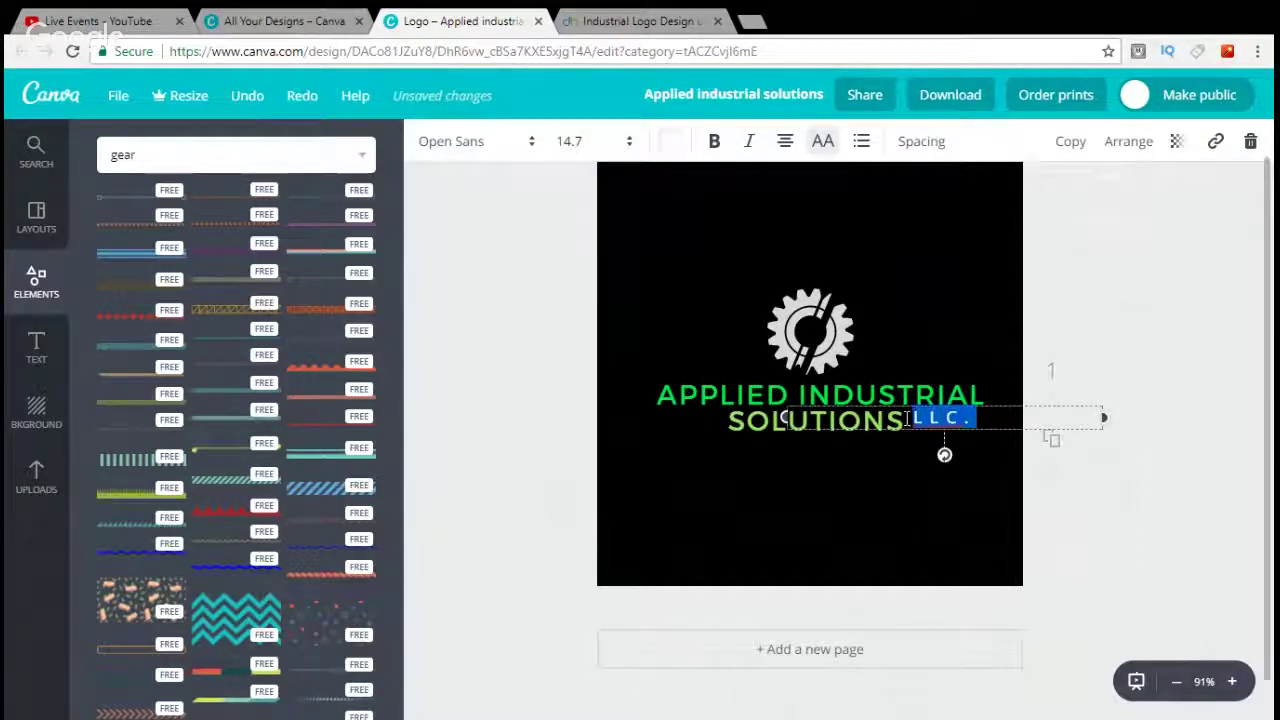
At 100% zoom, place LLC. just right of SOLUTIONS.
{"action": "left_click", "coordinate": [1236, 681]}
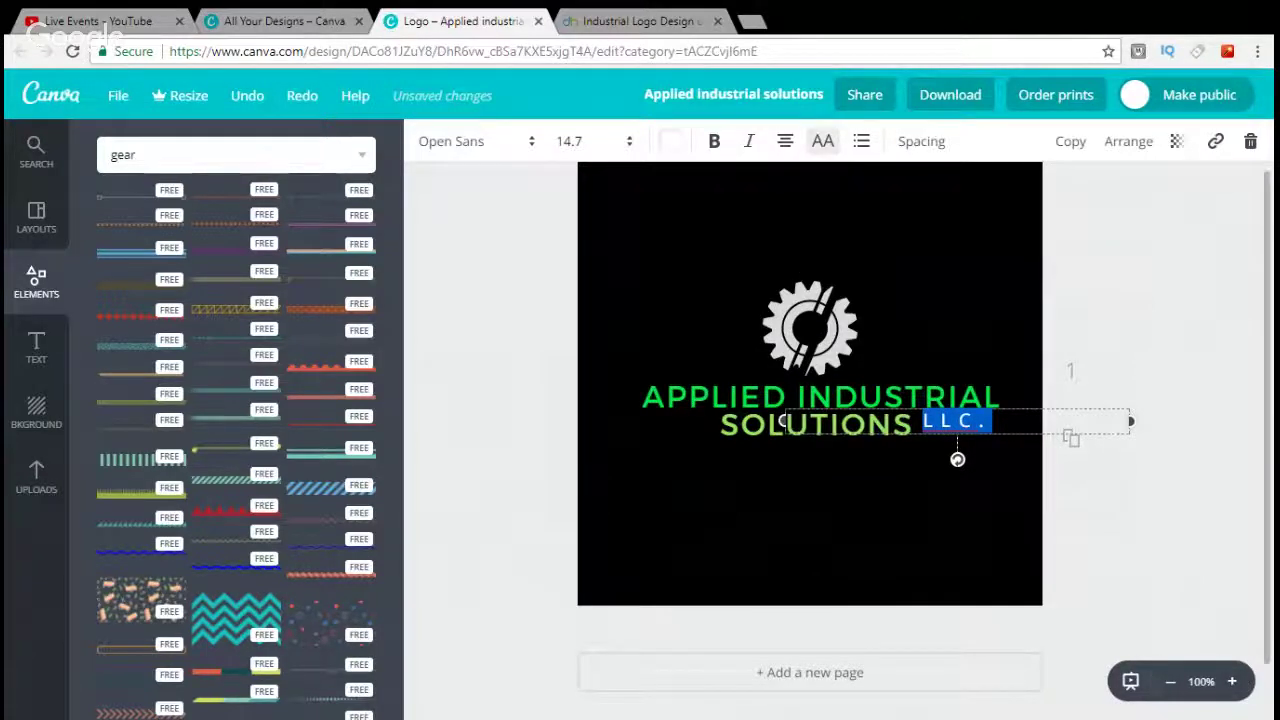
{"action": "left_click_drag", "start_coordinate": [1103, 407], "coordinate": [1094, 414]}
{"action": "left_click", "coordinate": [1138, 355]}
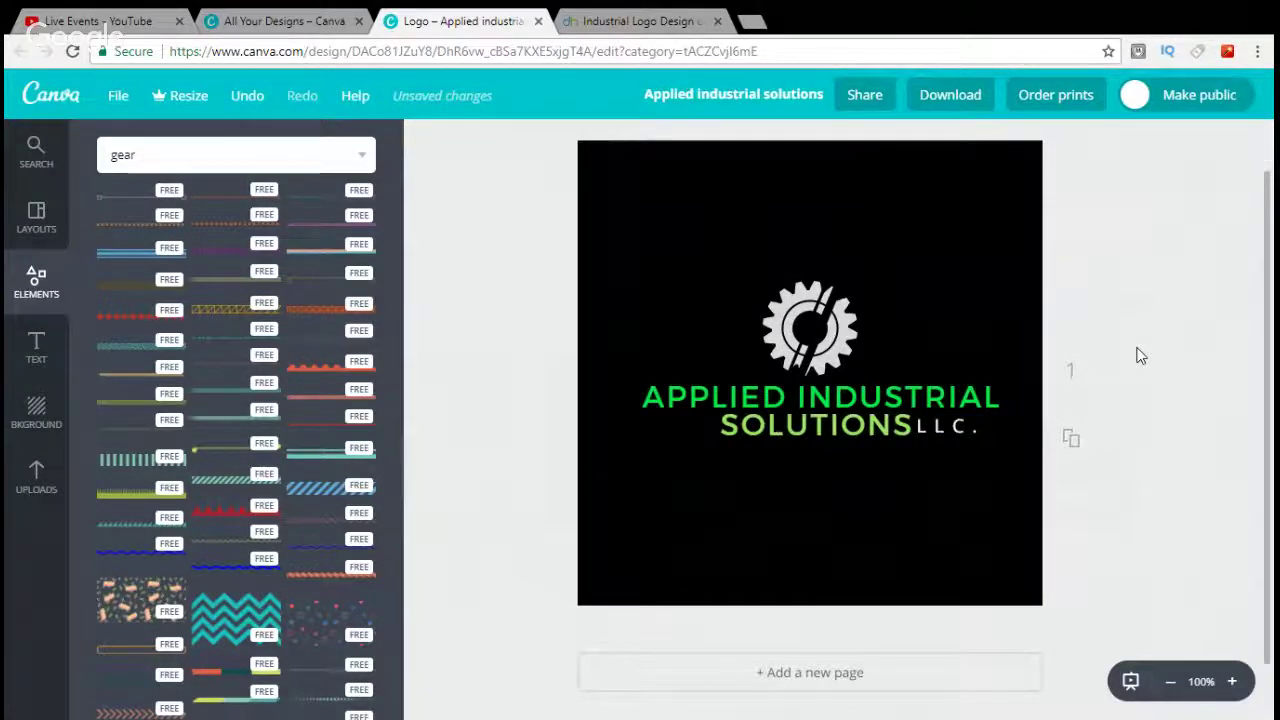
{"action": "left_click", "coordinate": [975, 426]}
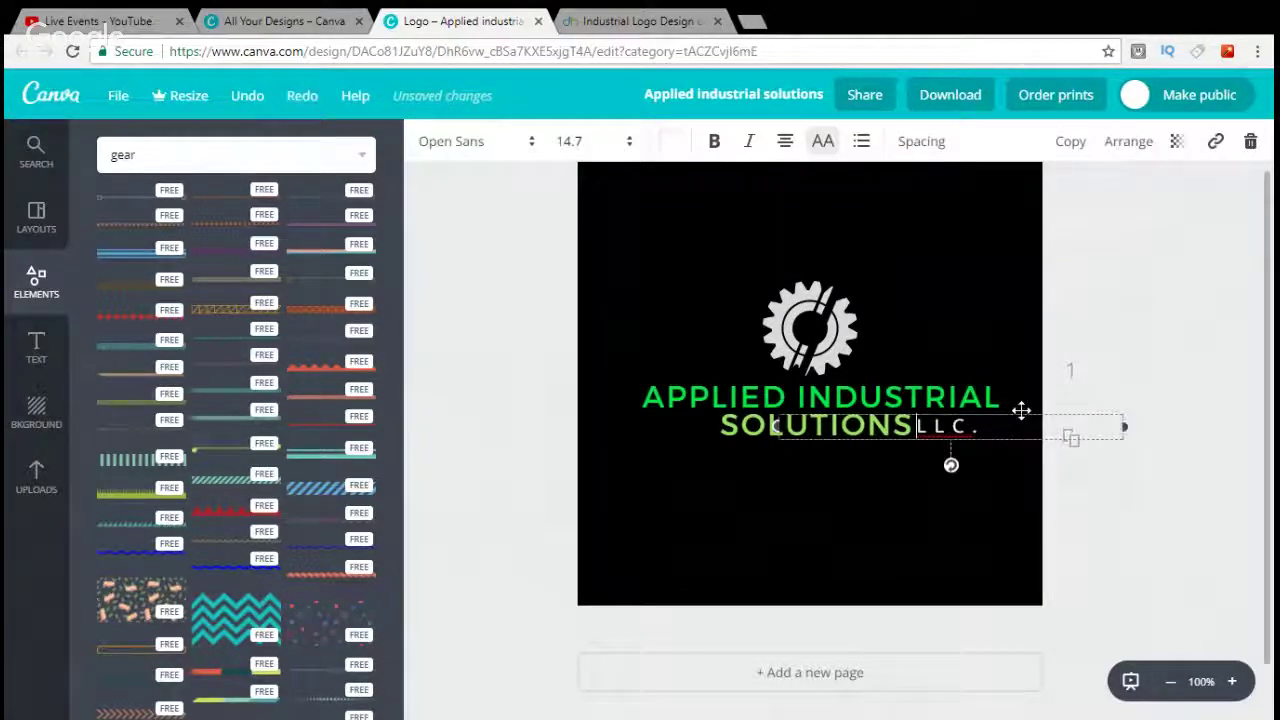
{"action": "mouse_move", "coordinate": [1021, 410]}
{"action": "left_mouse_down"}
{"action": "mouse_move", "coordinate": [1039, 419]}
{"action": "mouse_move", "coordinate": [1043, 408]}
{"action": "left_mouse_up"}
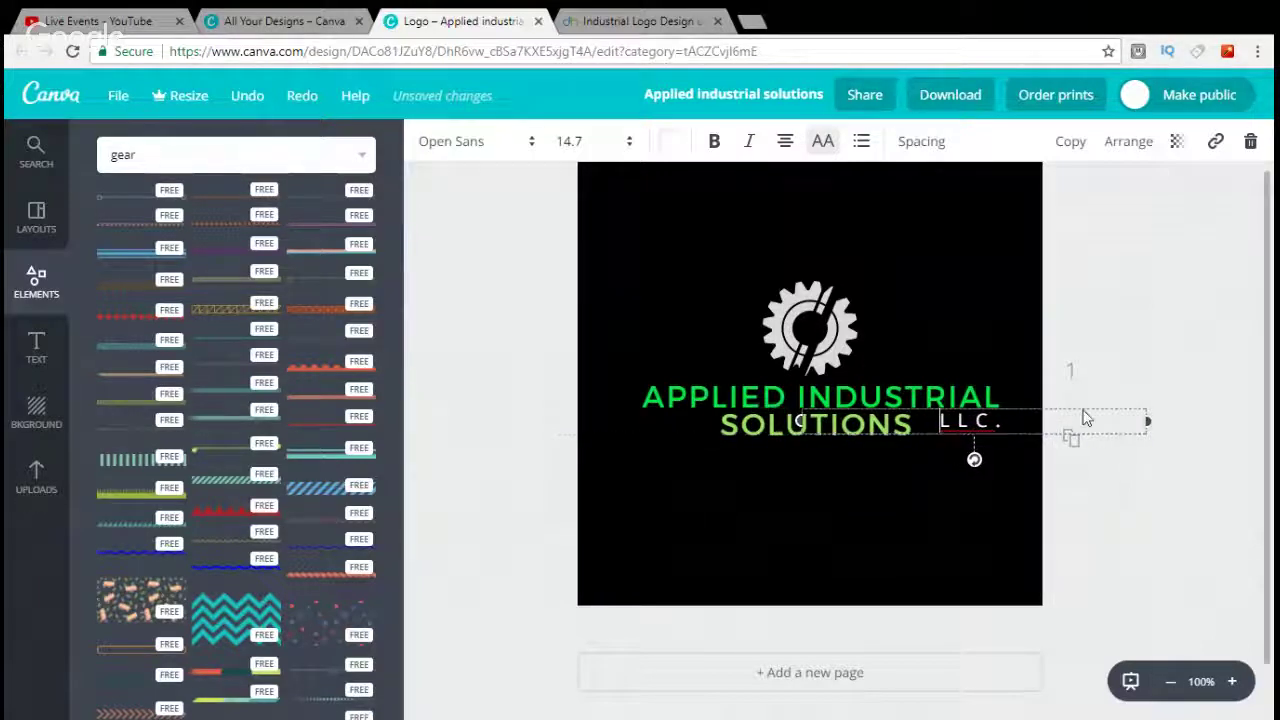
{"action": "left_click", "coordinate": [1148, 364]}
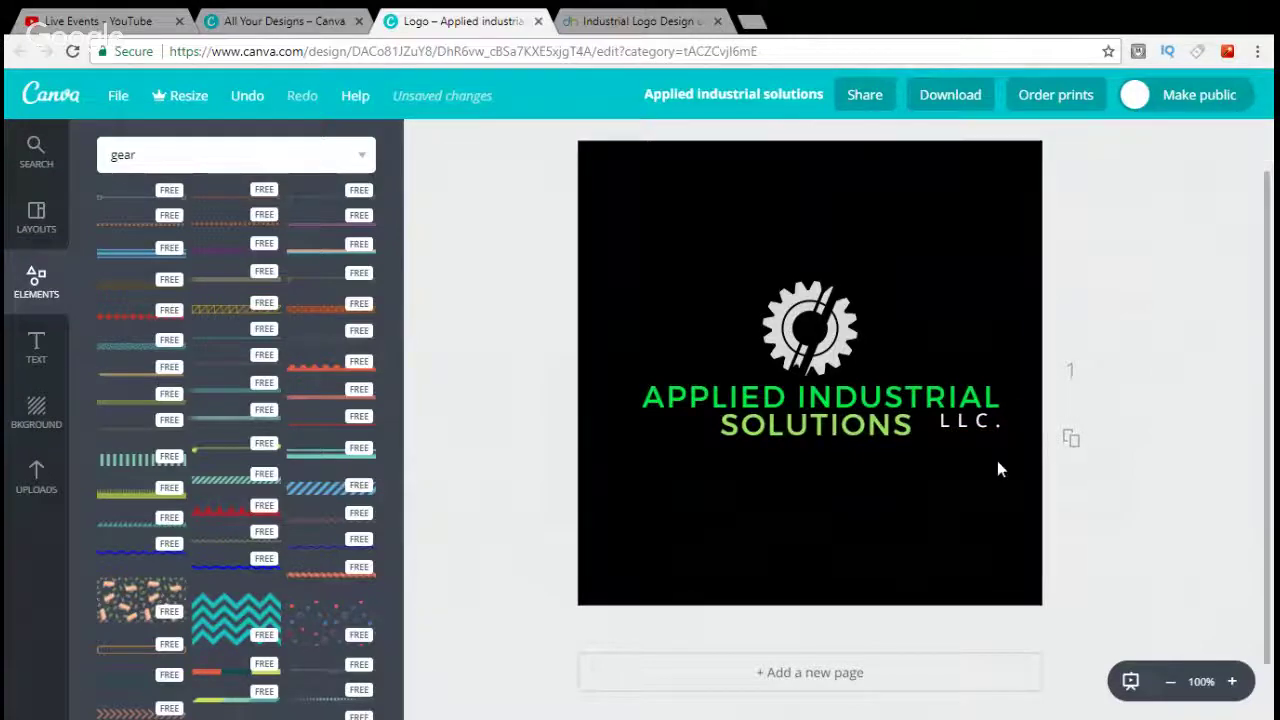
Make APPLIED and INDUSTRIAL bold, then return to the gear search results.
{"action": "left_click", "coordinate": [723, 398]}
{"action": "left_click_drag", "start_coordinate": [787, 398], "coordinate": [640, 398]}
{"action": "left_click", "coordinate": [715, 141]}
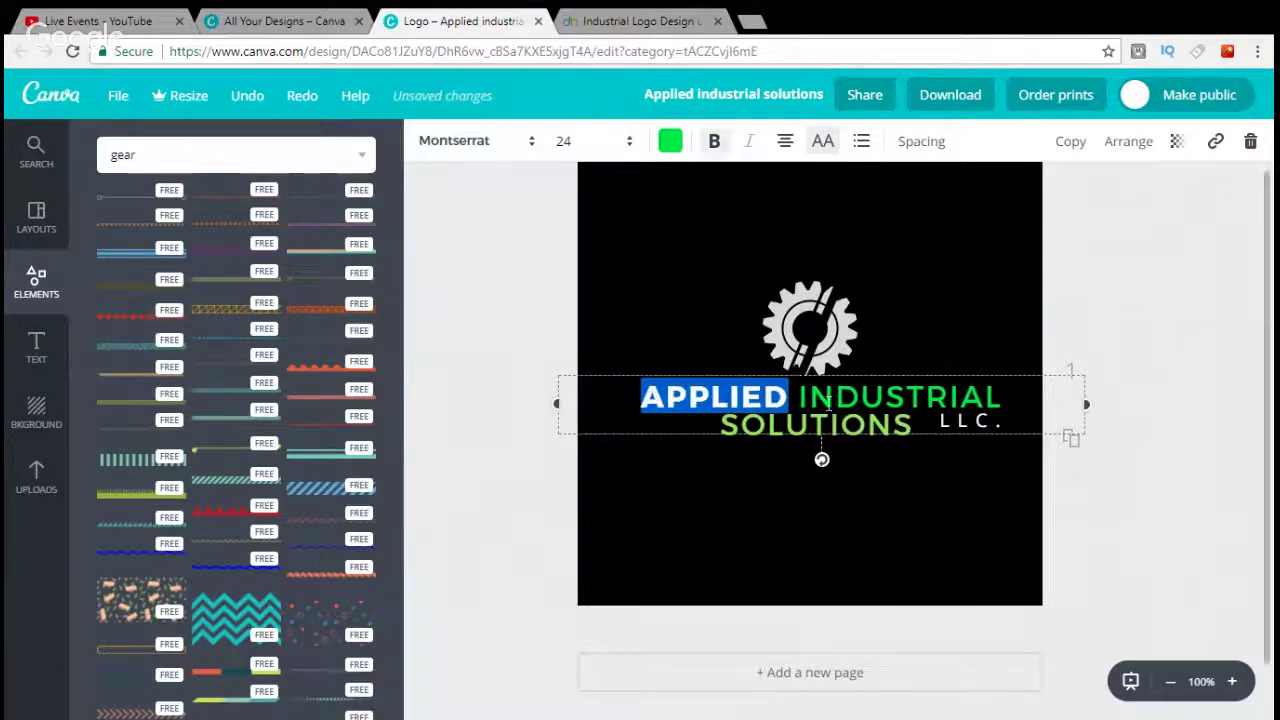
{"action": "left_click", "coordinate": [834, 397]}
{"action": "left_click_drag", "start_coordinate": [800, 398], "coordinate": [1012, 398]}
{"action": "left_click", "coordinate": [714, 141]}
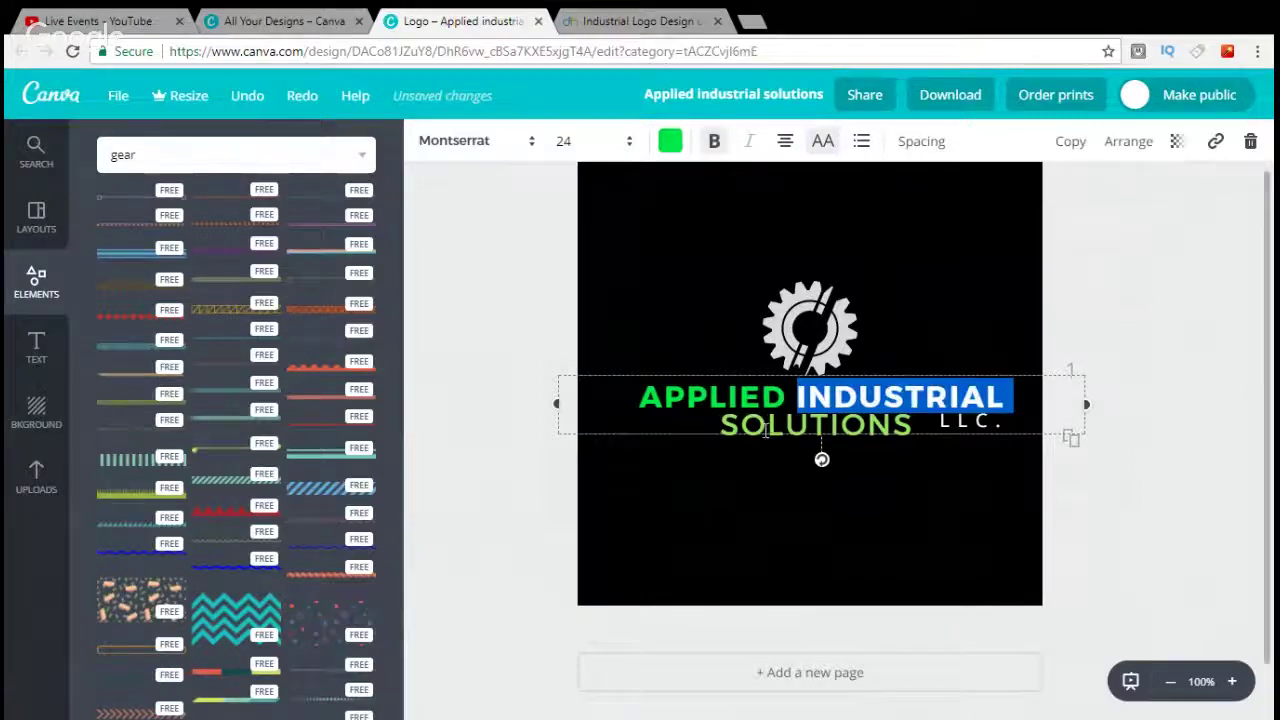
{"action": "left_click", "coordinate": [767, 428]}
{"action": "left_click", "coordinate": [1159, 247]}
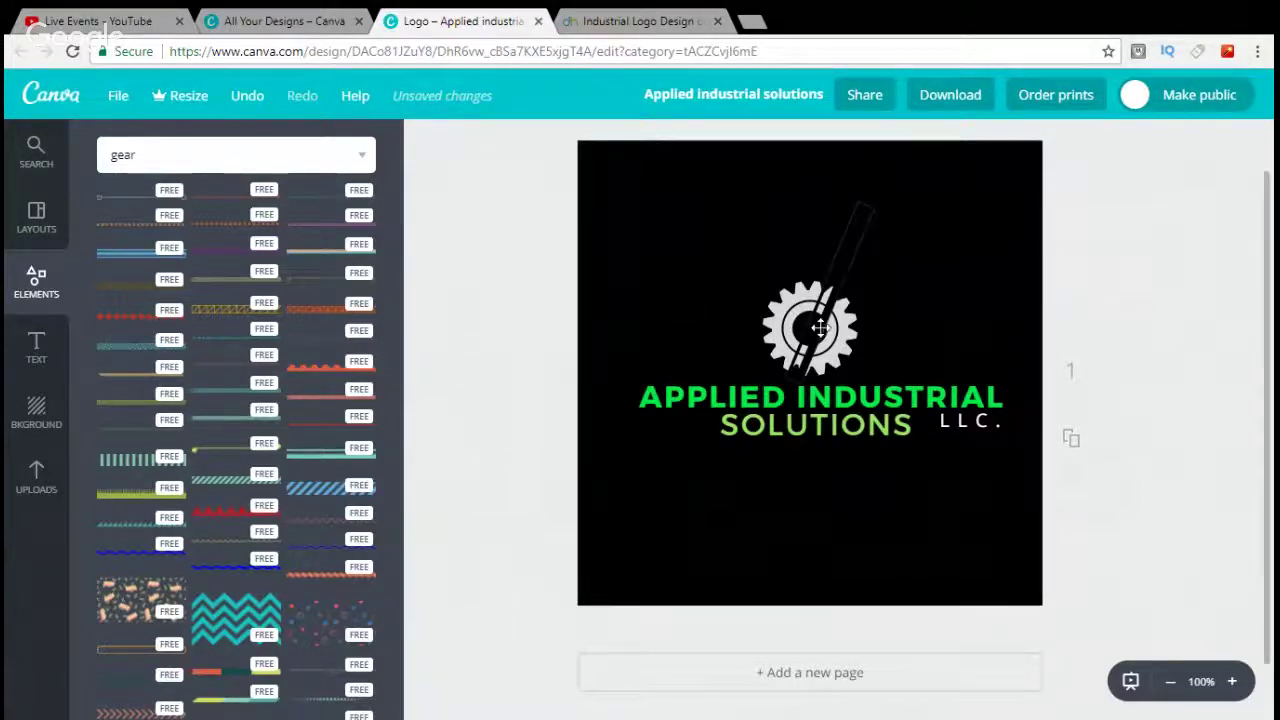
{"action": "left_click_drag", "start_coordinate": [838, 264], "coordinate": [845, 300]}
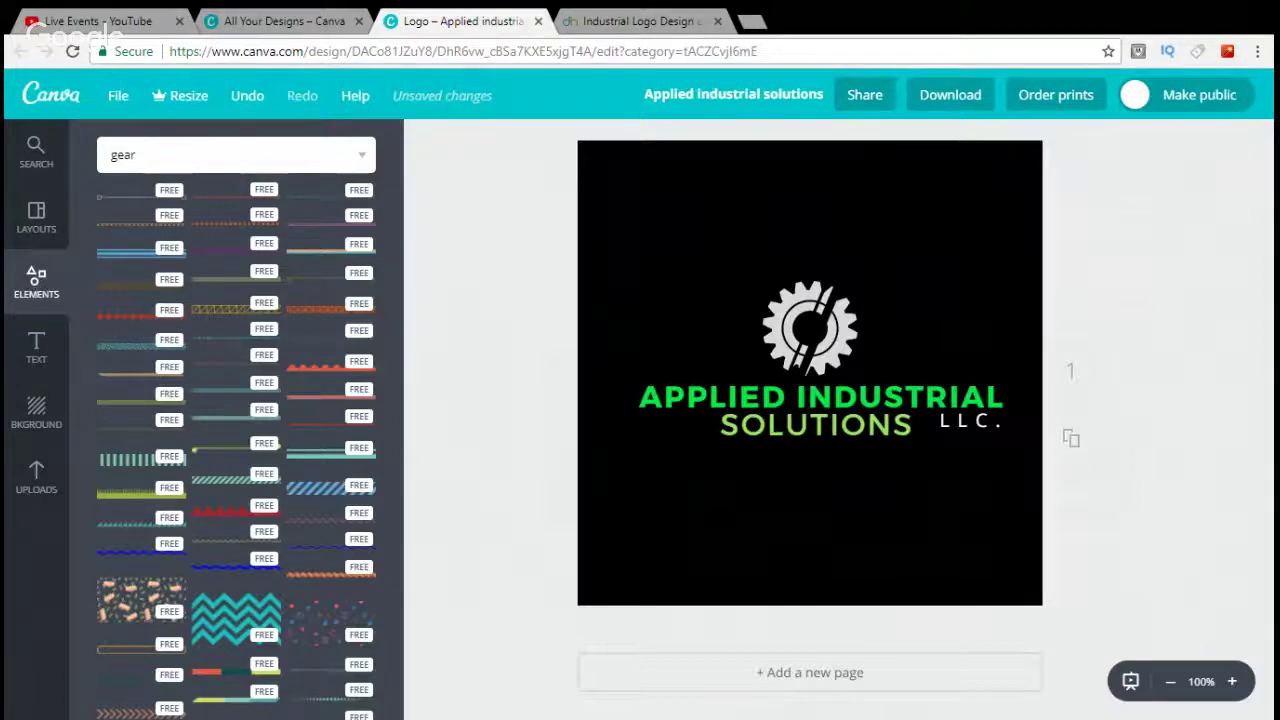
{"action": "left_click", "coordinate": [36, 152]}
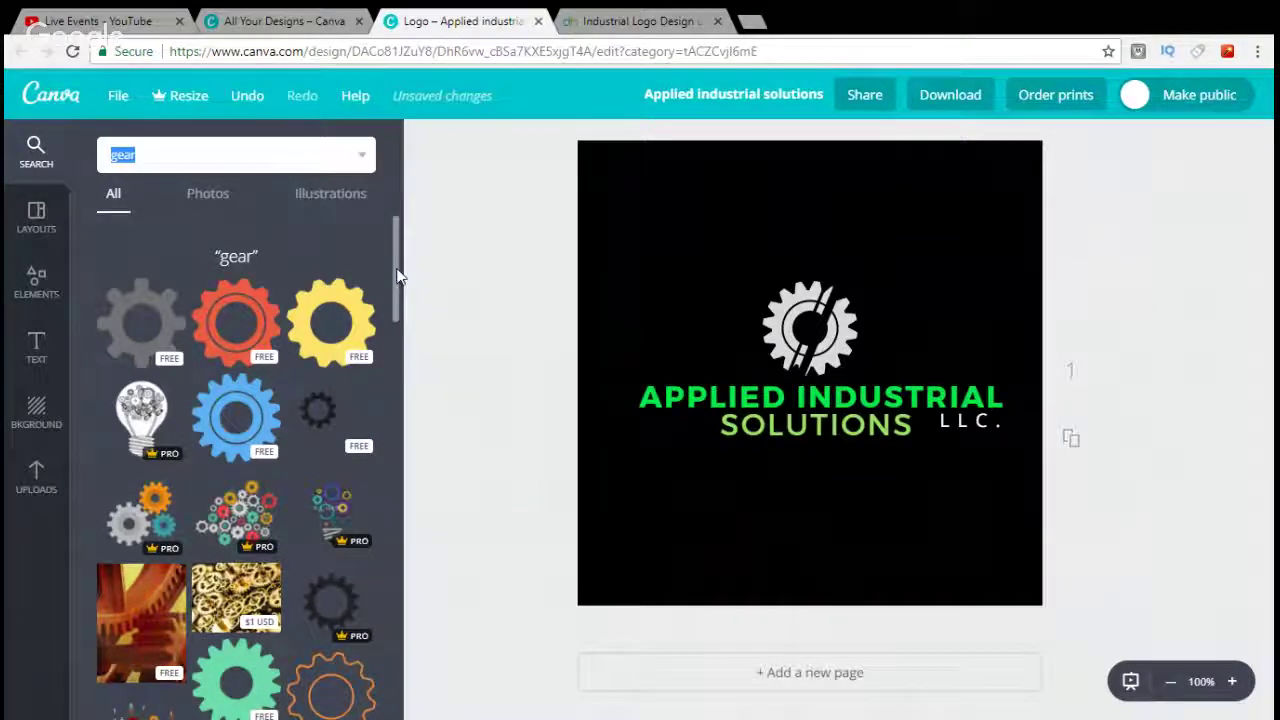
Search Google for 'free canva icon codes' and scroll through the results.
{"action": "left_click_drag", "start_coordinate": [397, 277], "coordinate": [449, 637]}
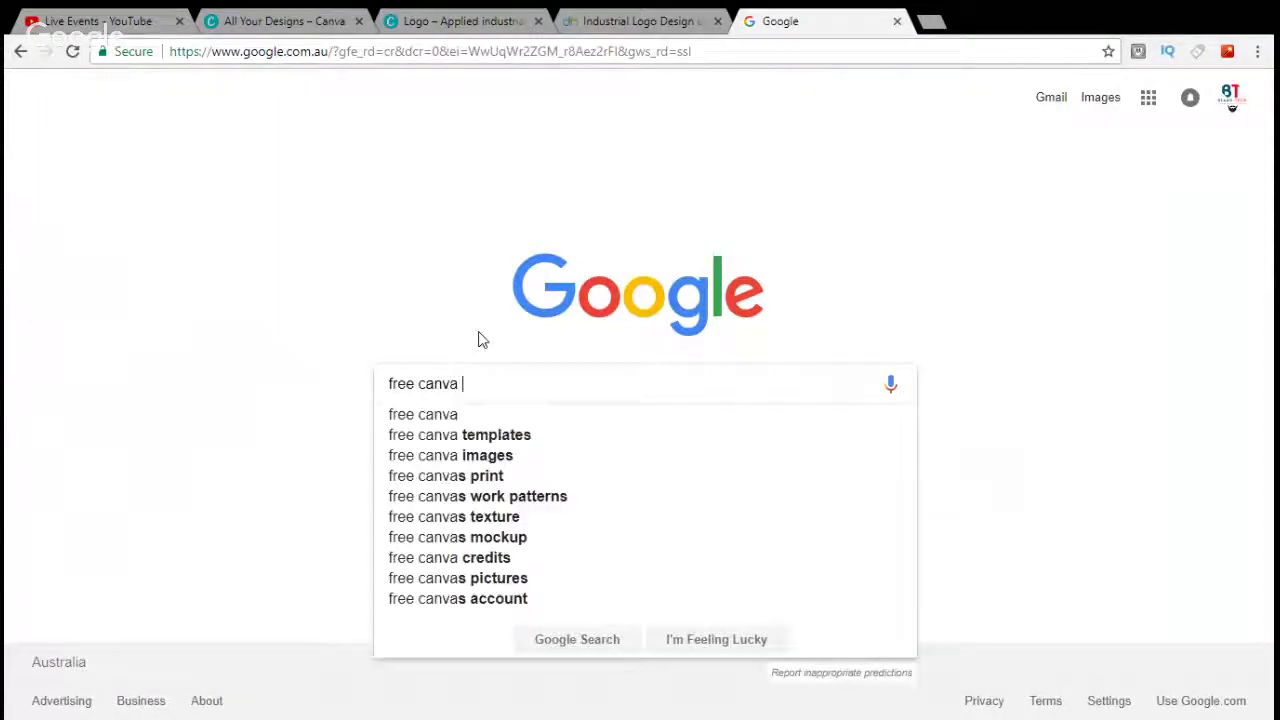
{"action": "type", "text": " icon codes"}
{"action": "key", "text": "Return"}
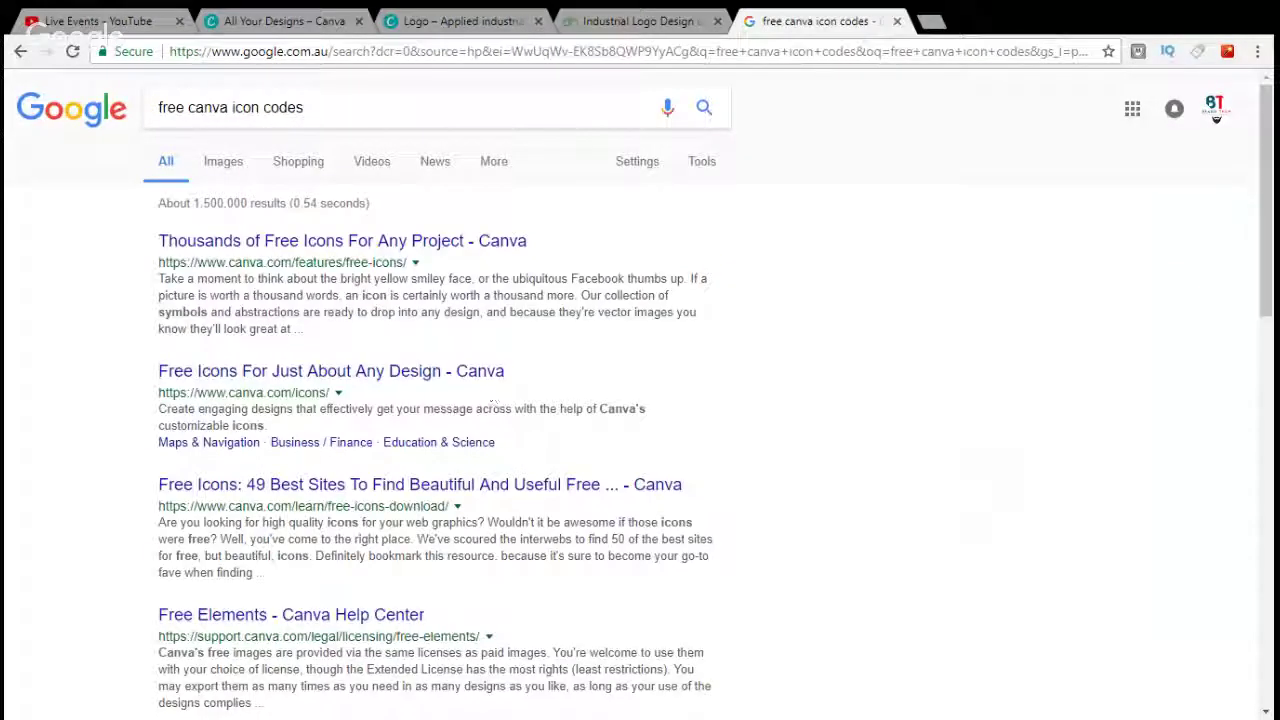
{"action": "scroll", "coordinate": [520, 454], "scroll_direction": "down", "scroll_amount": 2}
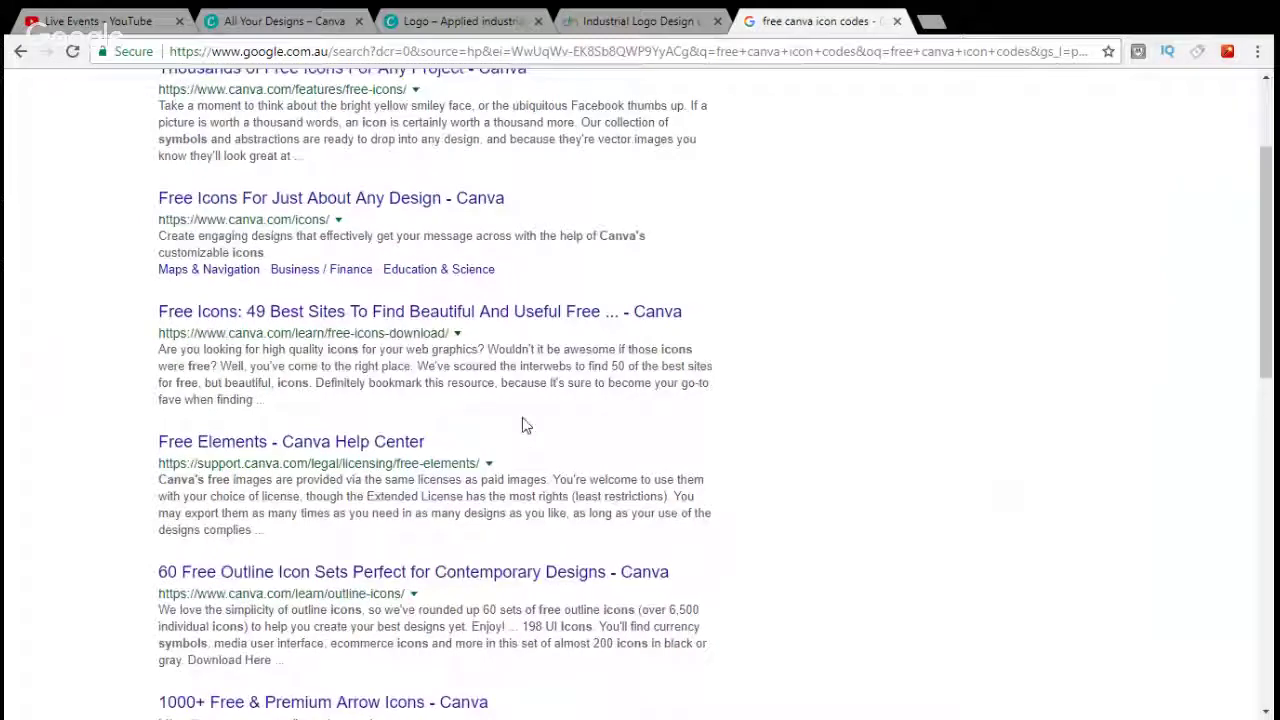
{"action": "scroll", "coordinate": [525, 420], "scroll_direction": "down", "scroll_amount": 4}
{"action": "scroll", "coordinate": [535, 395], "scroll_direction": "down", "scroll_amount": 3}
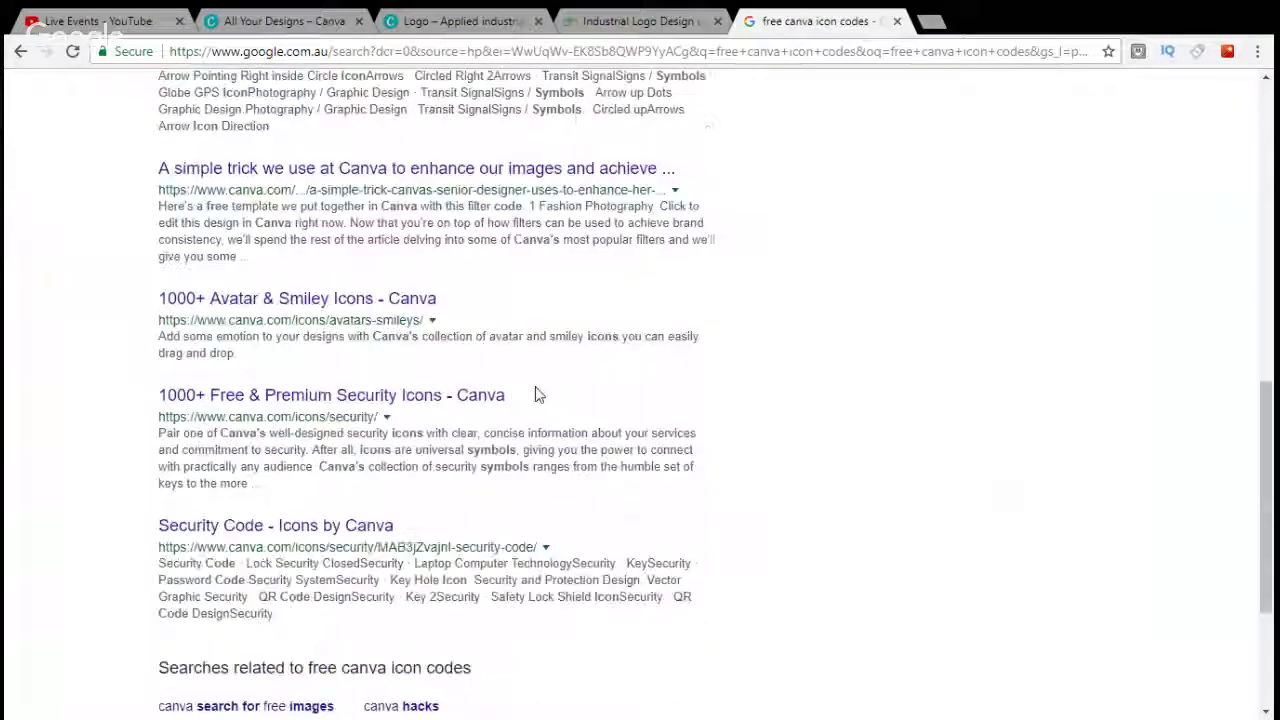
{"action": "scroll", "coordinate": [535, 395], "scroll_direction": "up", "scroll_amount": 10}
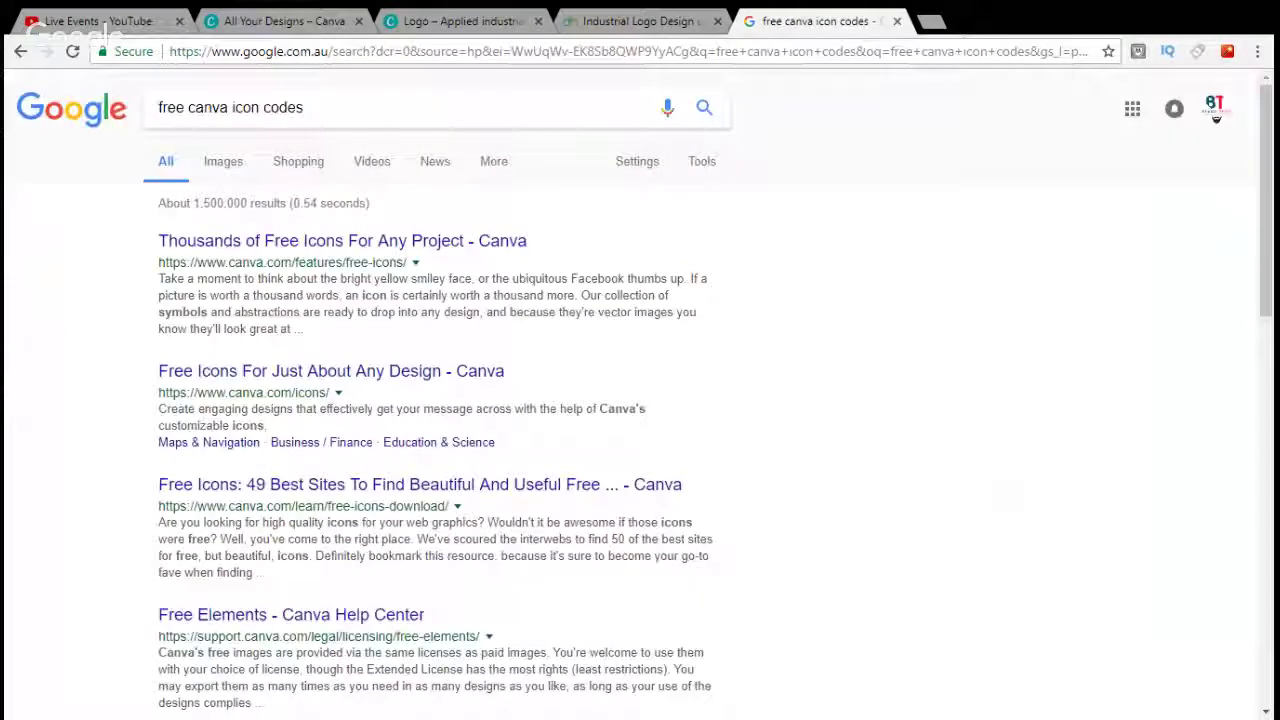
{"action": "left_click_drag", "start_coordinate": [303, 107], "coordinate": [155, 117]}
Search Google for the blogger's name plus 'canva codes' to reach the hacks post.
{"action": "type", "text": "nich"}
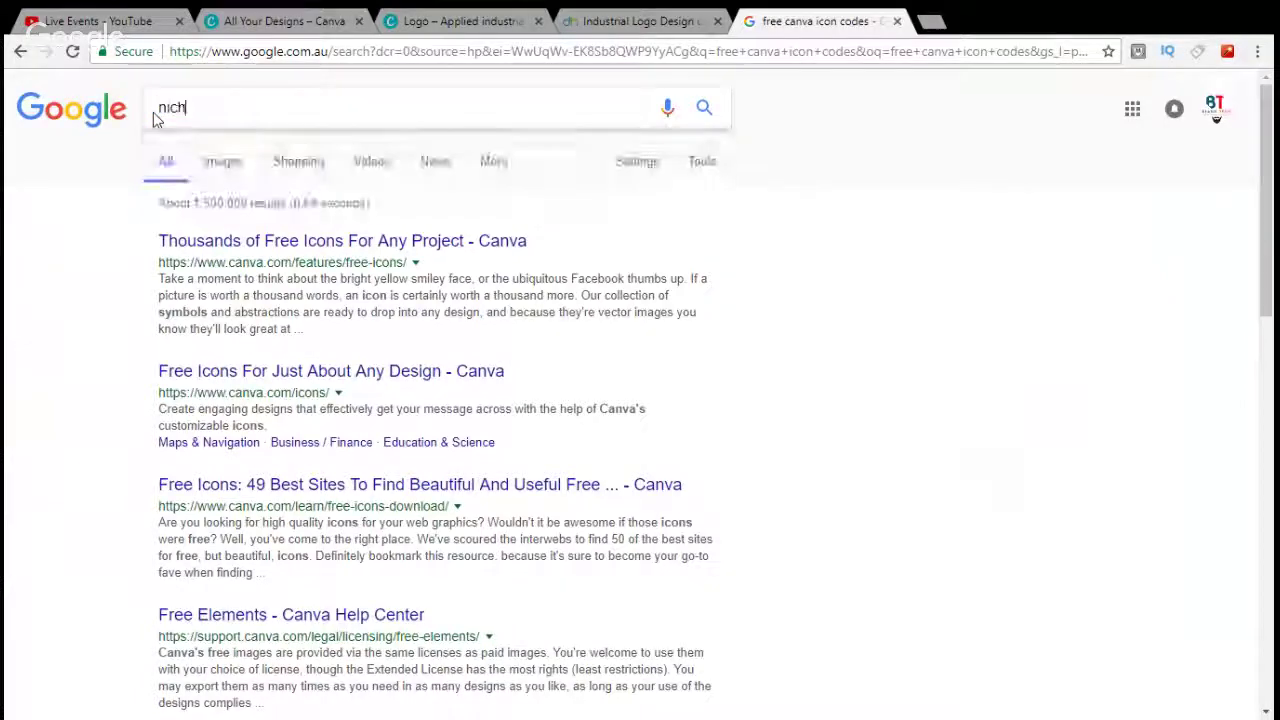
{"action": "type", "text": "olette styles"}
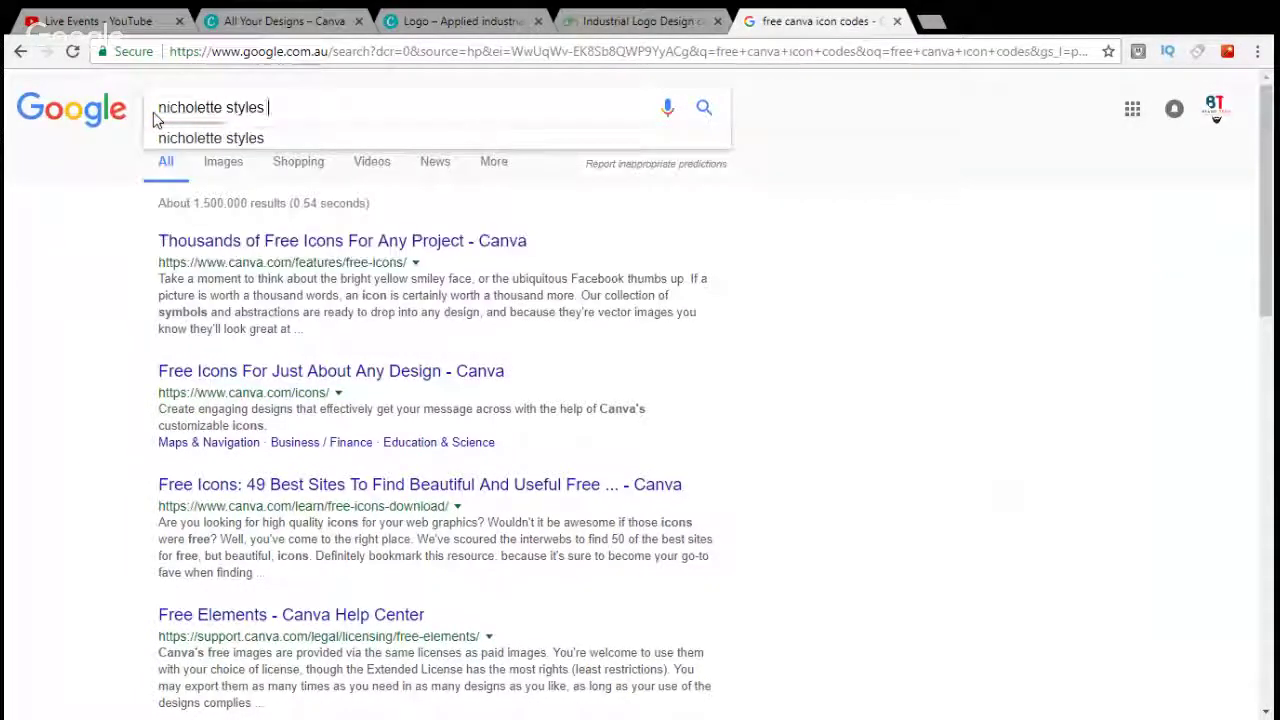
{"action": "type", "text": " canva codes"}
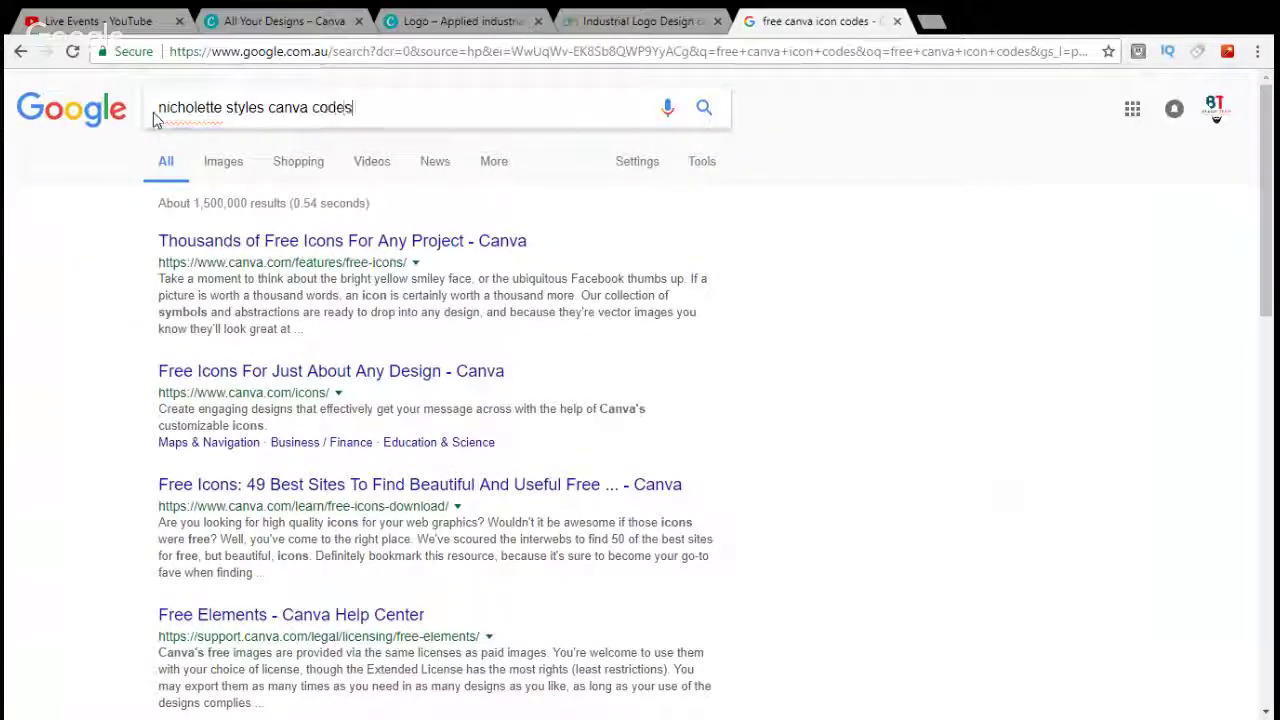
{"action": "key", "text": "Return"}
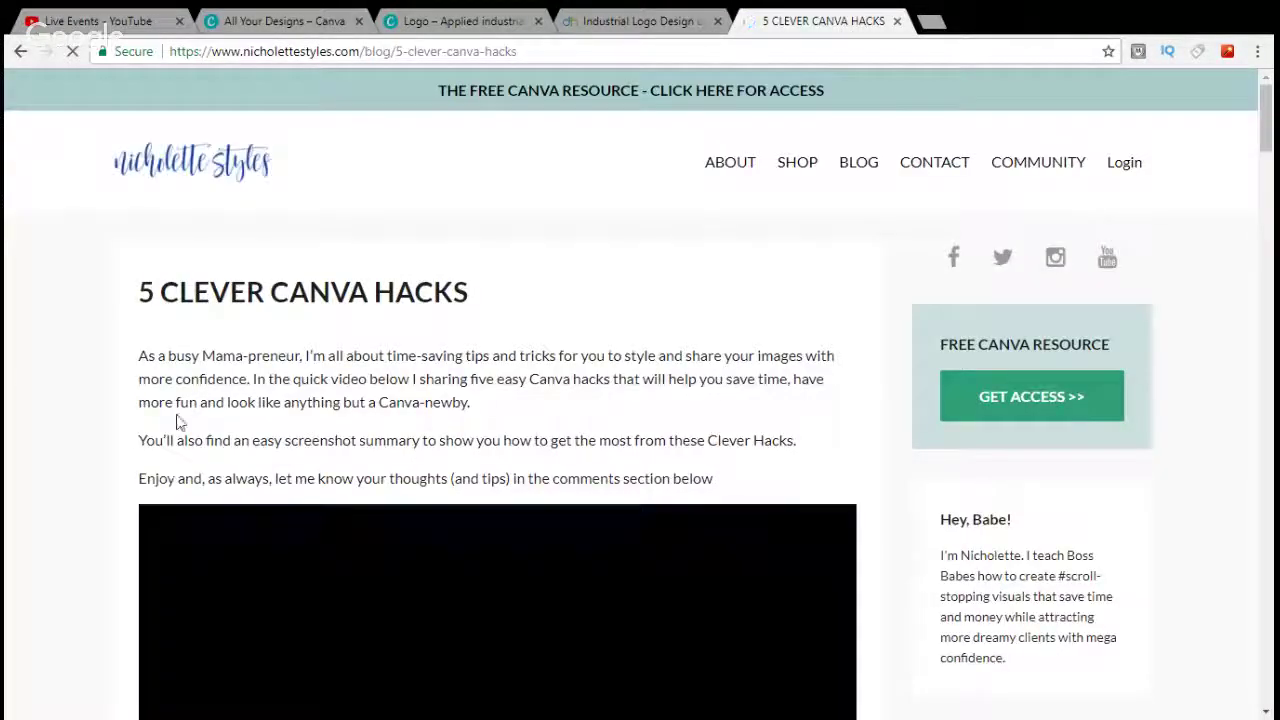
Copy the first free-elements brand code from the Secret codes section and return to Canva.
{"action": "scroll", "coordinate": [177, 421], "scroll_direction": "down", "scroll_amount": 2}
{"action": "scroll", "coordinate": [106, 394], "scroll_direction": "down", "scroll_amount": 5}
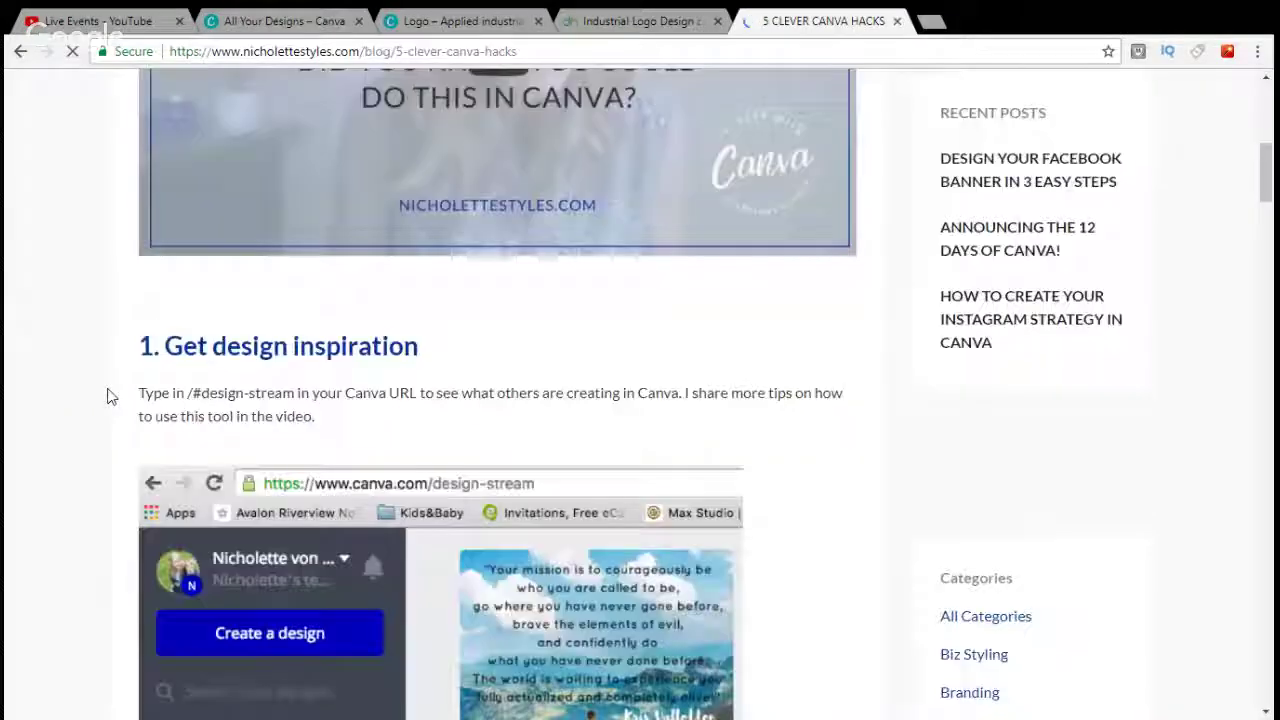
{"action": "scroll", "coordinate": [110, 397], "scroll_direction": "down", "scroll_amount": 1}
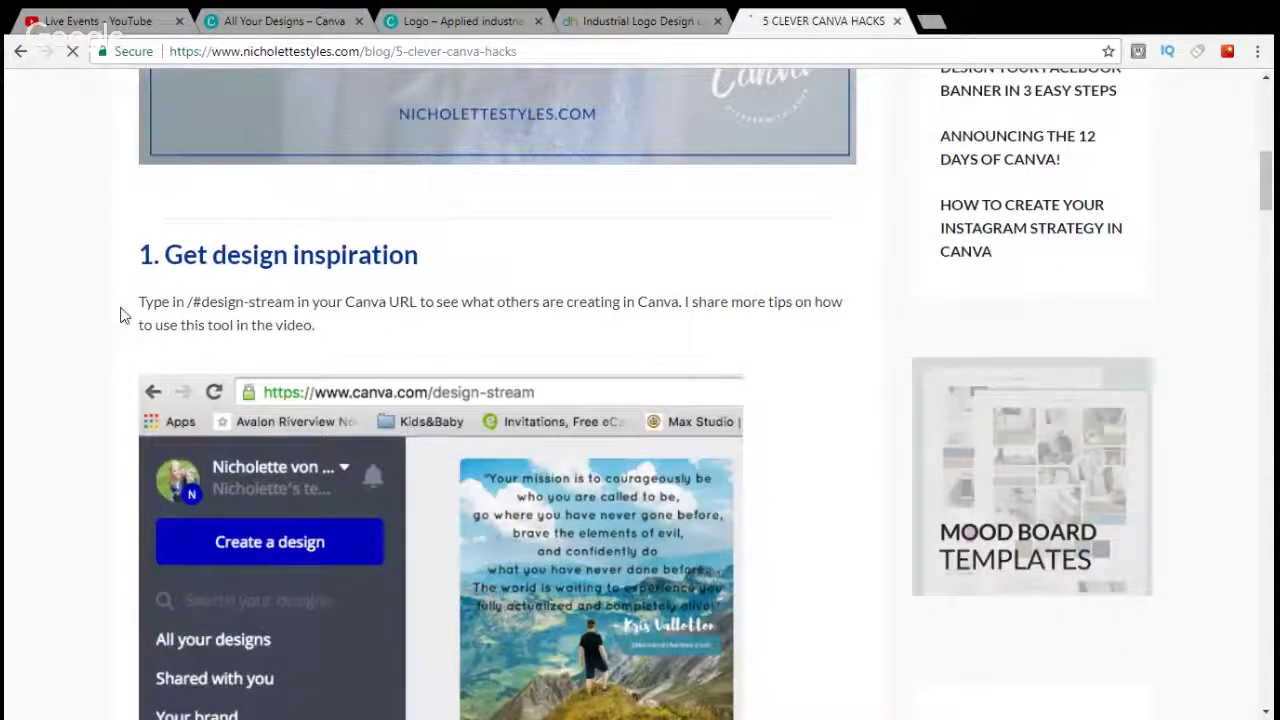
{"action": "scroll", "coordinate": [125, 310], "scroll_direction": "down", "scroll_amount": 8}
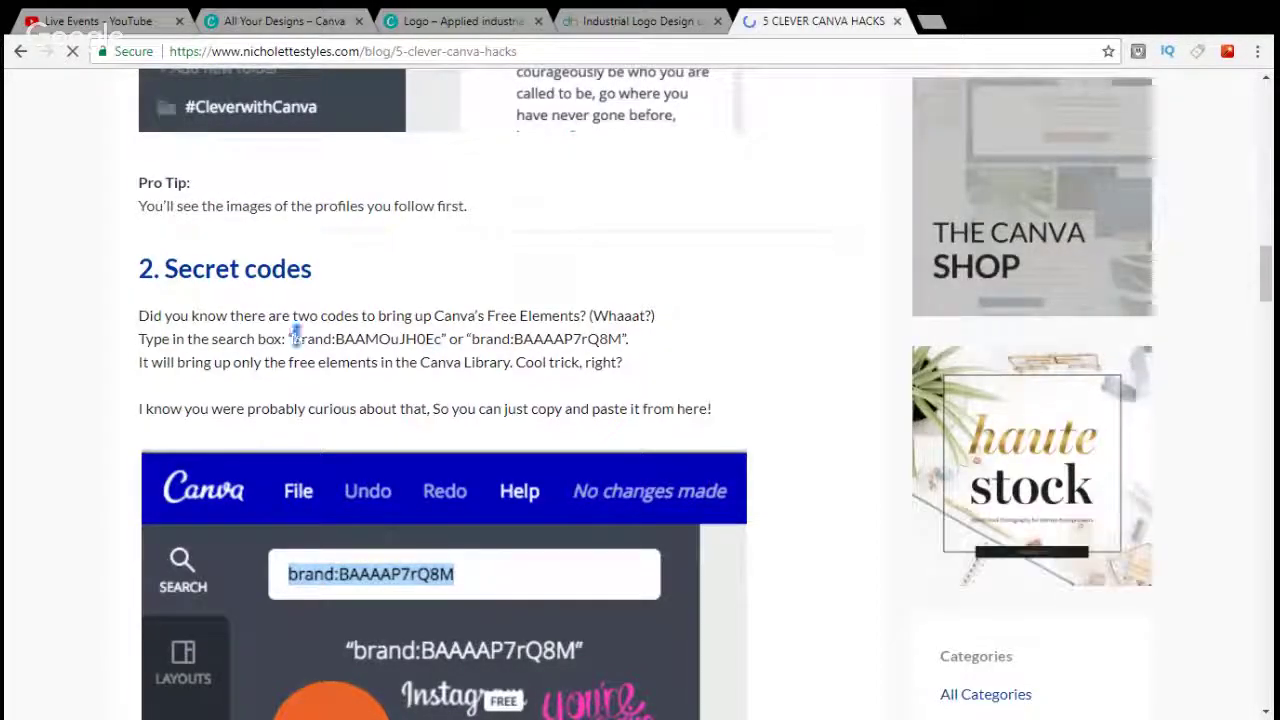
{"action": "left_click_drag", "start_coordinate": [292, 339], "coordinate": [441, 340]}
{"action": "key", "text": "ctrl+c"}
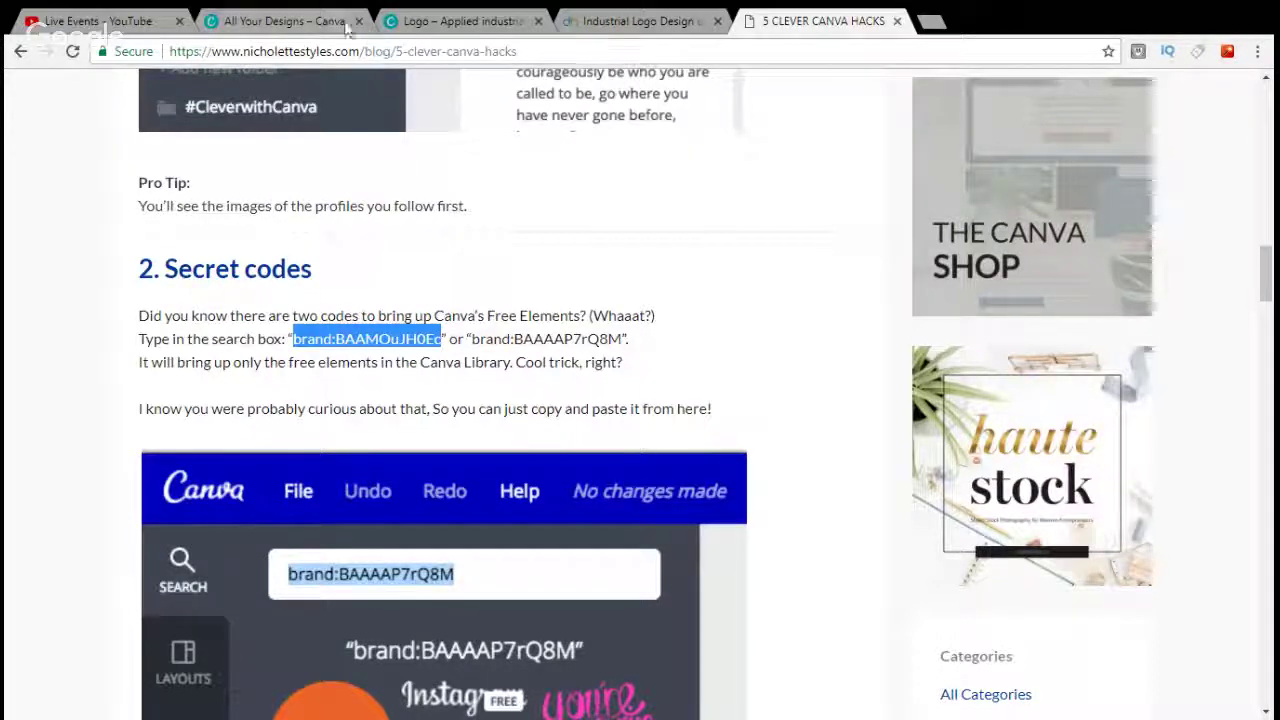
{"action": "left_click", "coordinate": [462, 21]}
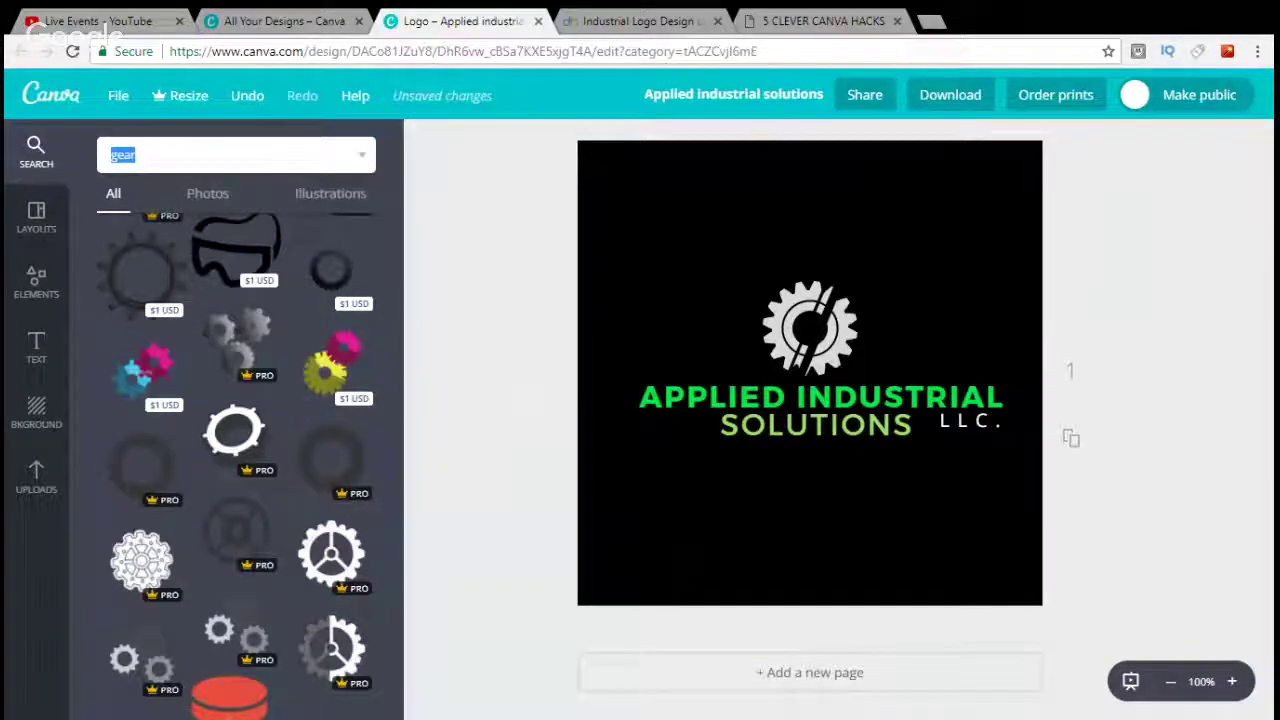
Paste the brand code into the element search and browse the free illustrations.
{"action": "key", "text": "ctrl+v"}
{"action": "key", "text": "Return"}
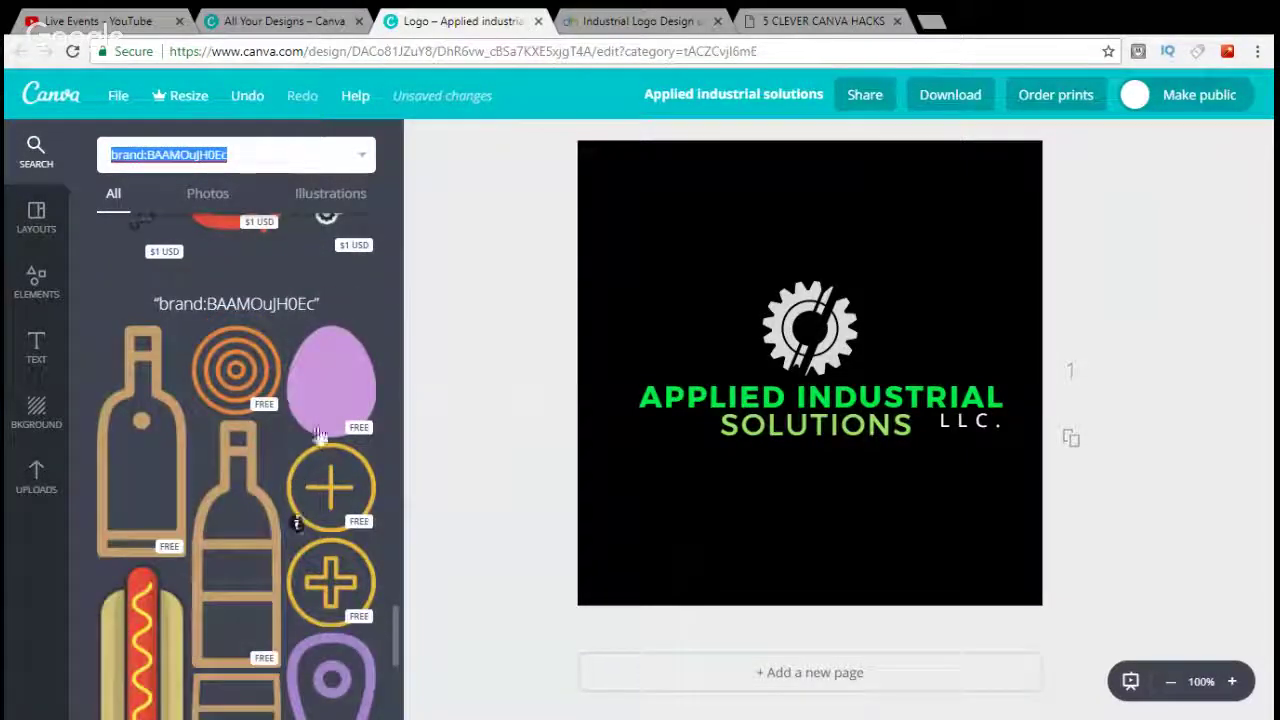
{"action": "scroll", "coordinate": [334, 410], "scroll_direction": "down", "scroll_amount": 1}
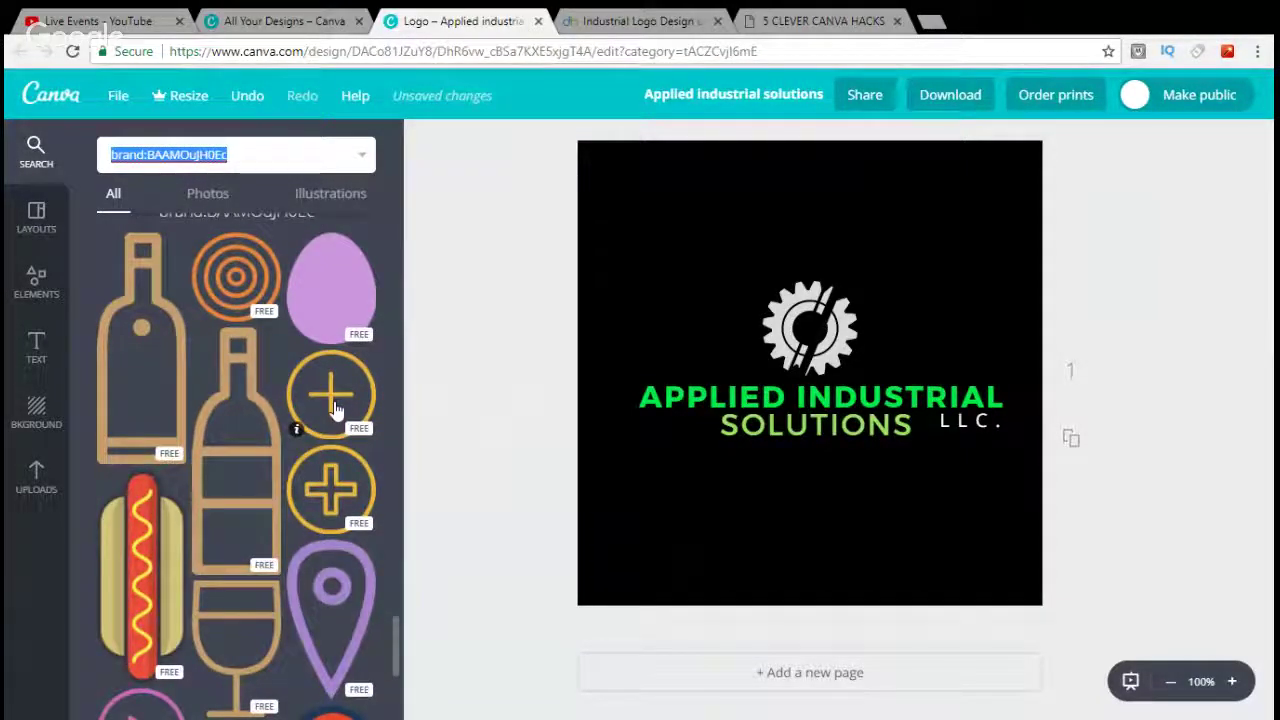
{"action": "scroll", "coordinate": [334, 410], "scroll_direction": "down", "scroll_amount": 5}
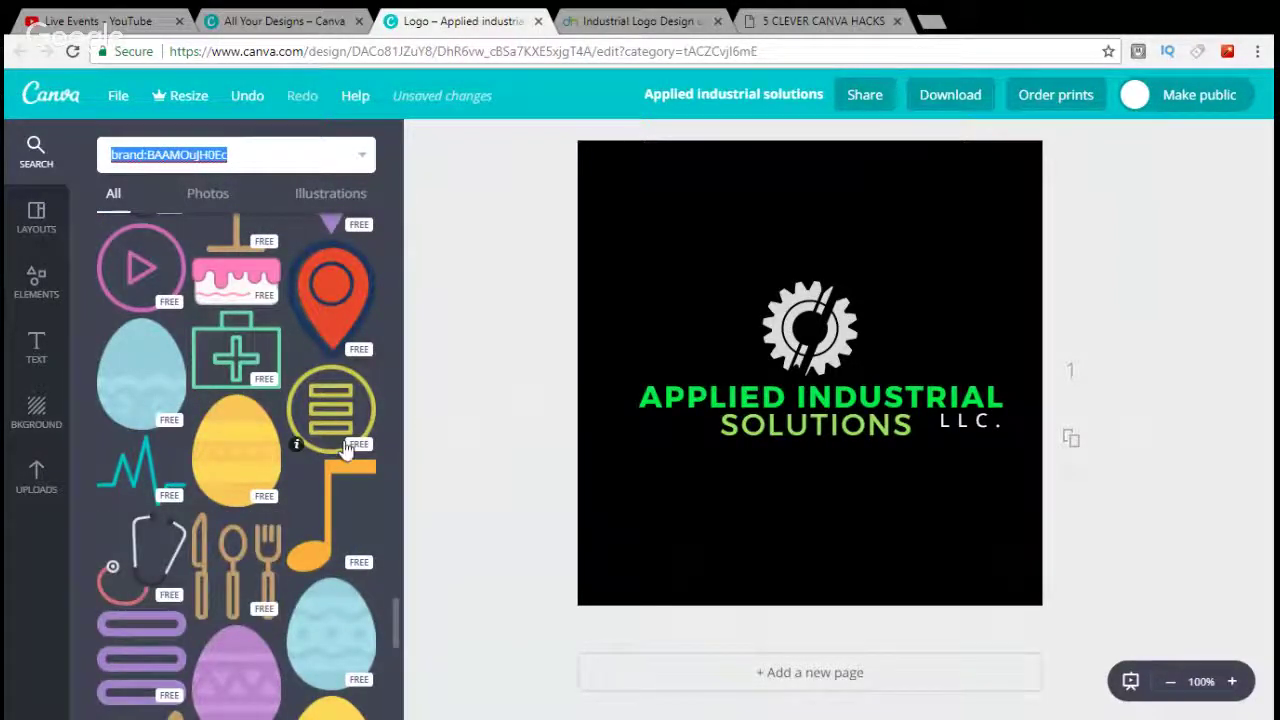
{"action": "scroll", "coordinate": [300, 400], "scroll_direction": "down", "scroll_amount": 4}
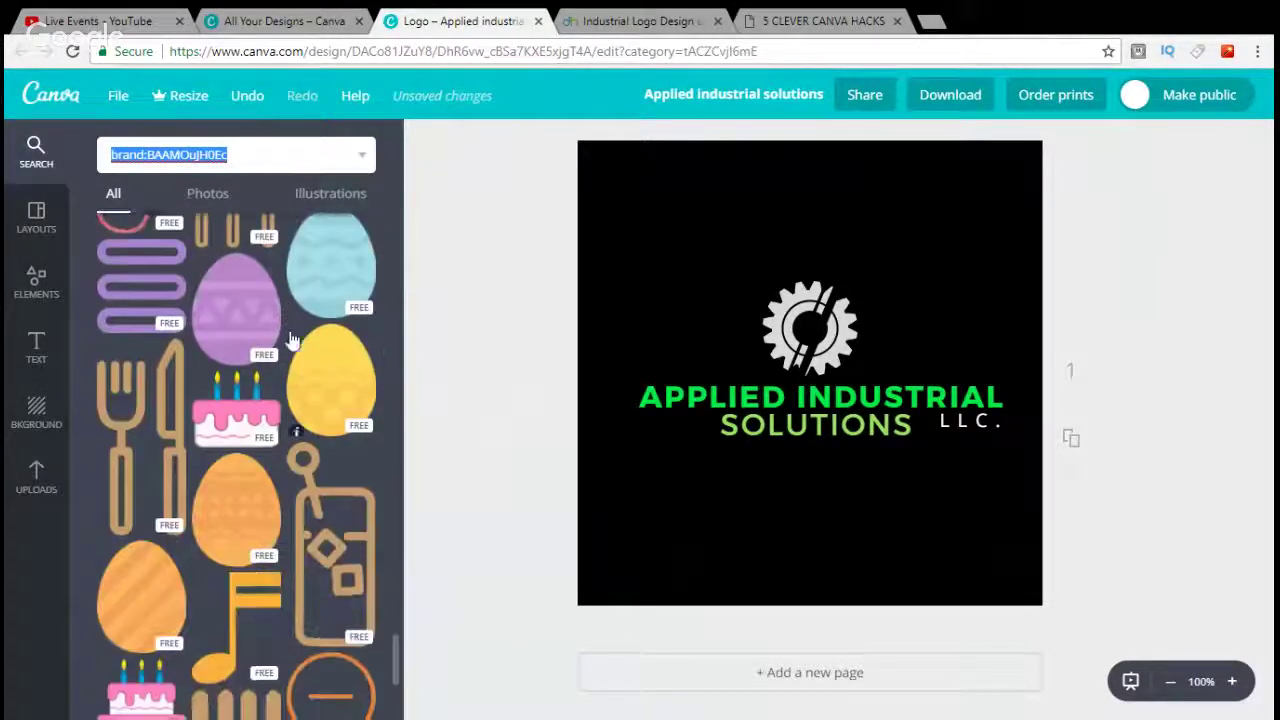
{"action": "scroll", "coordinate": [290, 360], "scroll_direction": "down", "scroll_amount": 5}
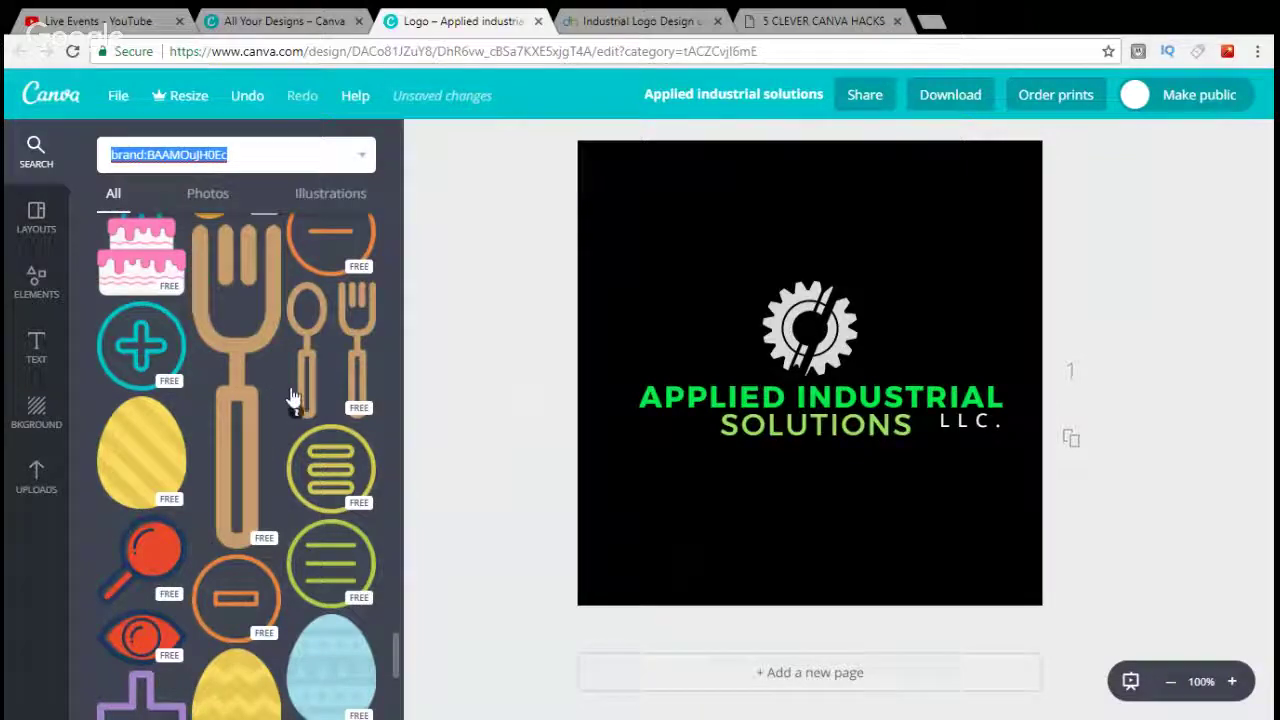
{"action": "scroll", "coordinate": [290, 385], "scroll_direction": "down", "scroll_amount": 4}
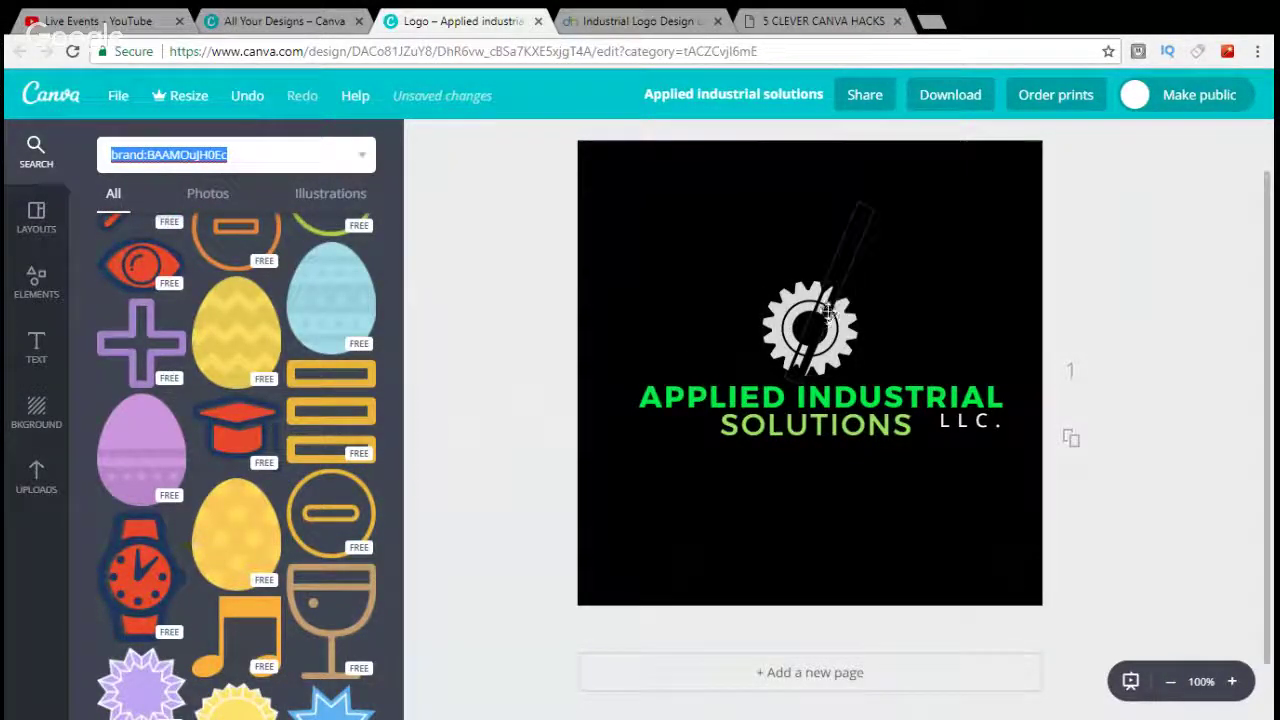
Move the wrench graphic down the canvas.
{"action": "left_click", "coordinate": [828, 312]}
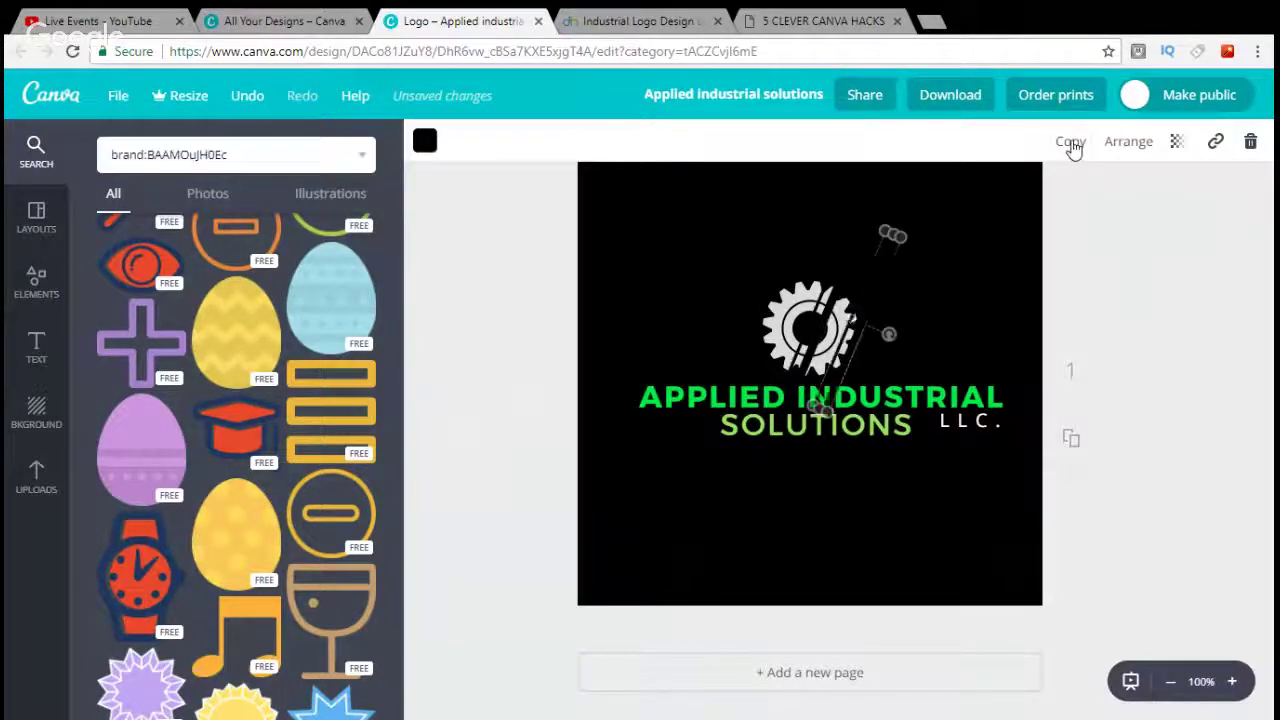
{"action": "left_click_drag", "start_coordinate": [882, 267], "coordinate": [726, 351]}
{"action": "left_click", "coordinate": [941, 275]}
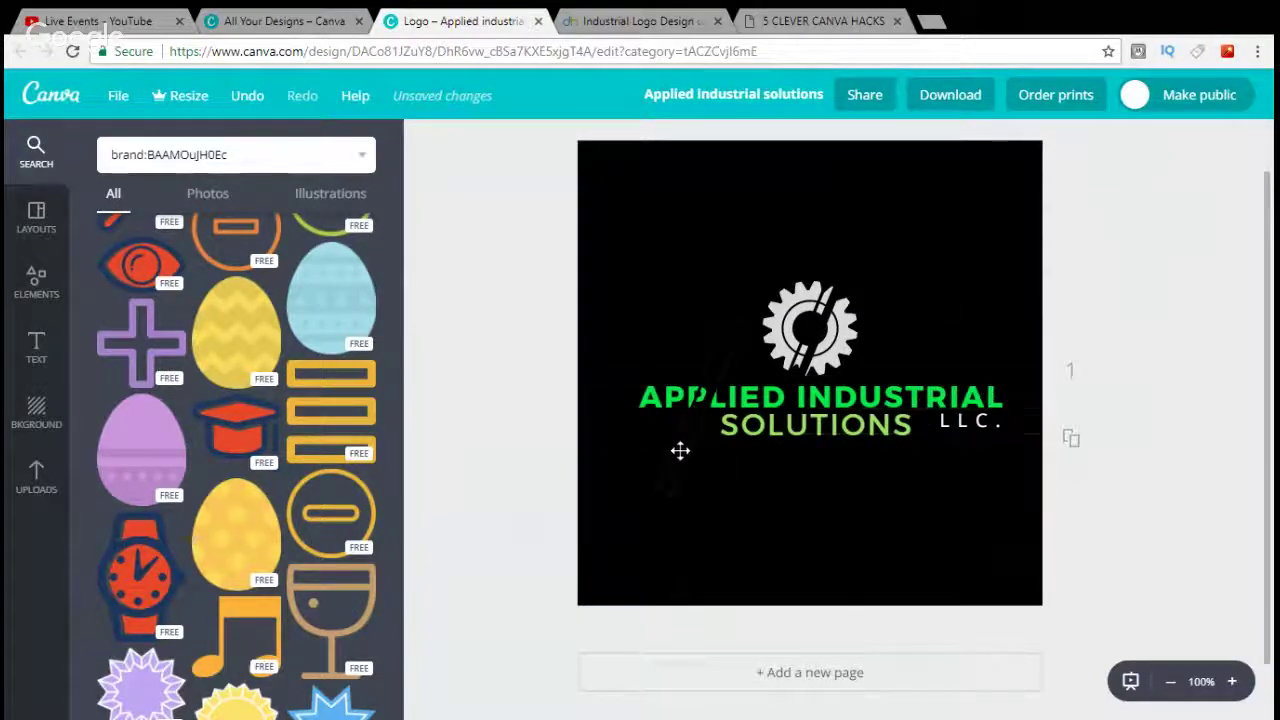
Shift the diagonal slash onto the end of INDUSTRIAL and shorten it to a small slash.
{"action": "left_click_drag", "start_coordinate": [680, 451], "coordinate": [958, 445]}
{"action": "left_click", "coordinate": [944, 468]}
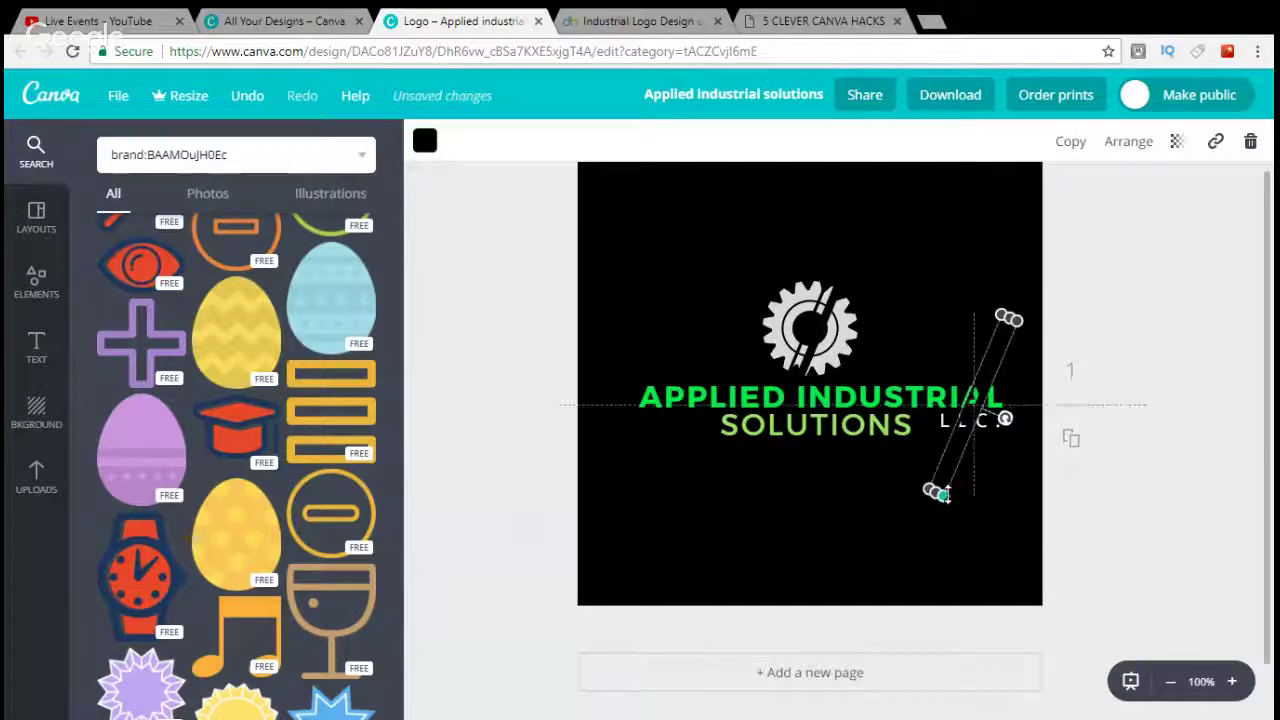
{"action": "left_click_drag", "start_coordinate": [938, 492], "coordinate": [985, 408]}
{"action": "left_click", "coordinate": [928, 293]}
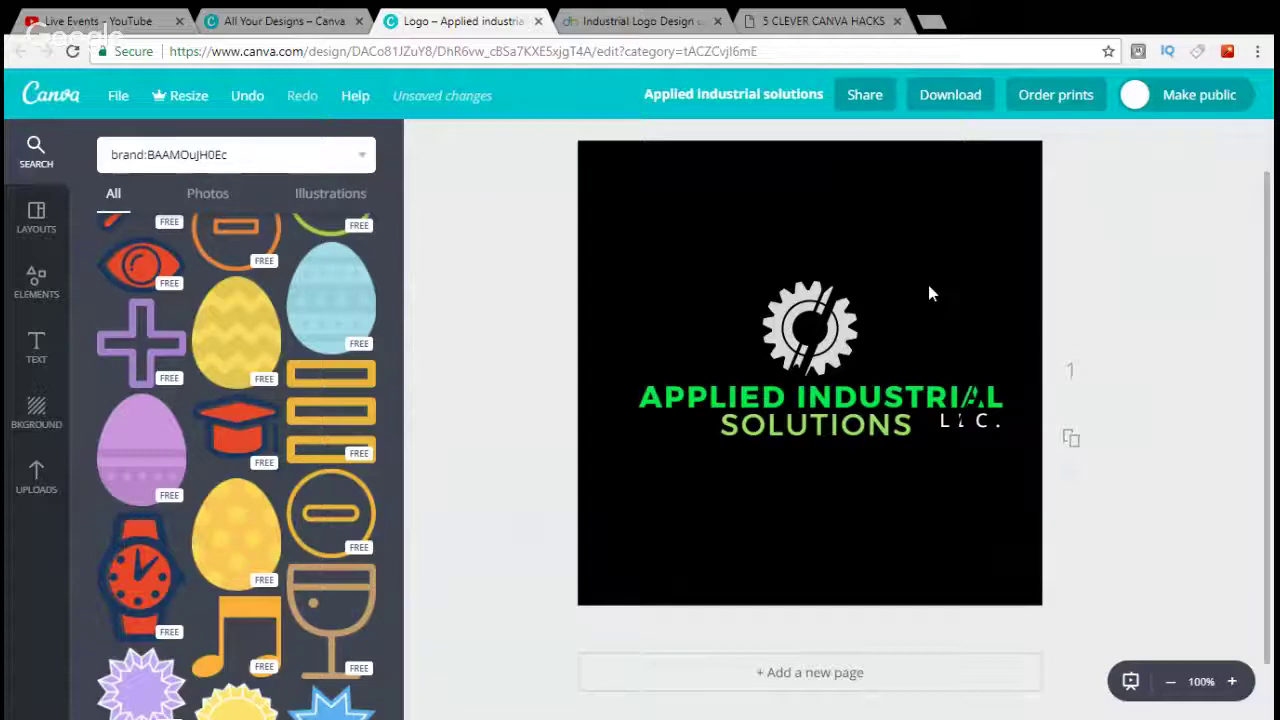
{"action": "left_click", "coordinate": [998, 348]}
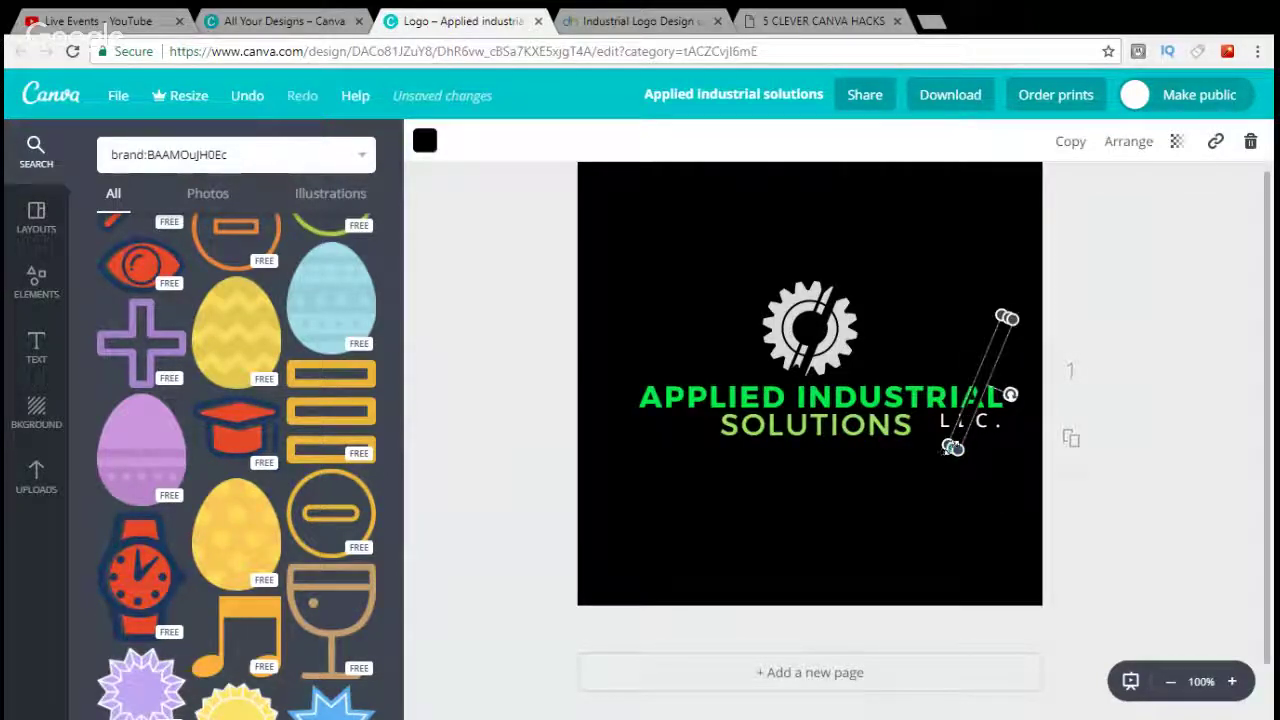
{"action": "left_click_drag", "start_coordinate": [950, 447], "coordinate": [966, 410]}
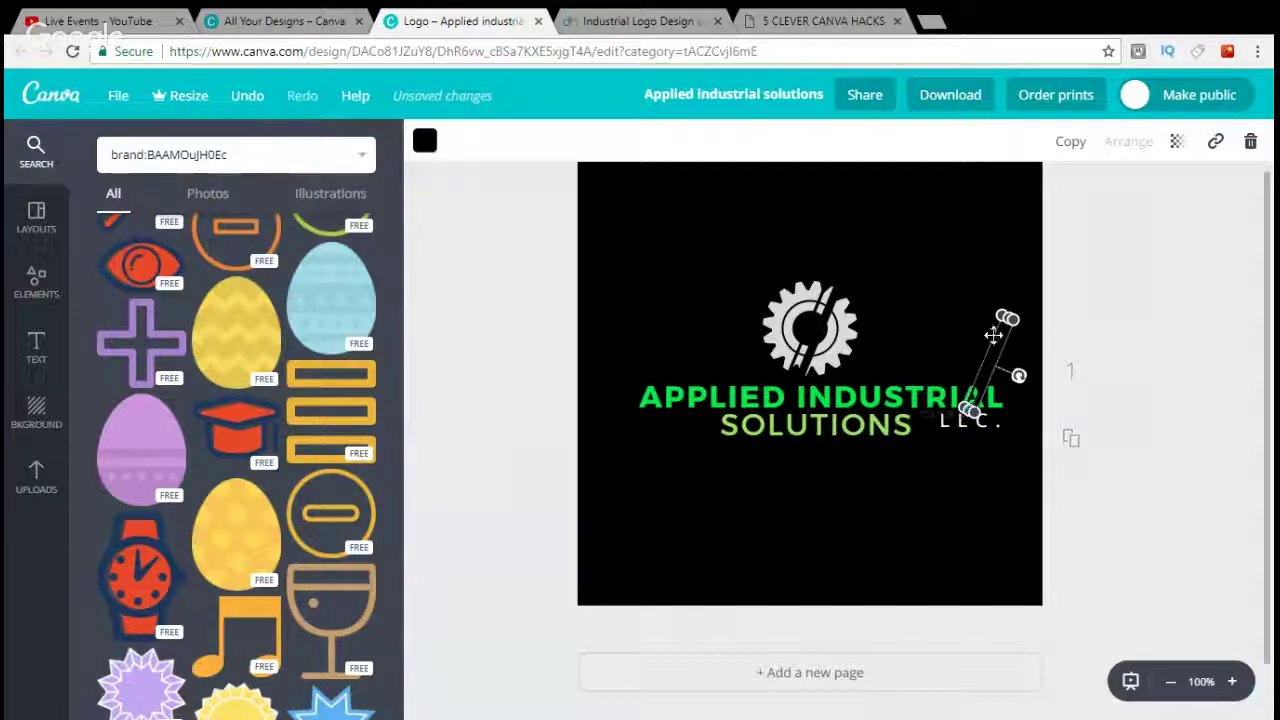
{"action": "left_click_drag", "start_coordinate": [1001, 328], "coordinate": [982, 377]}
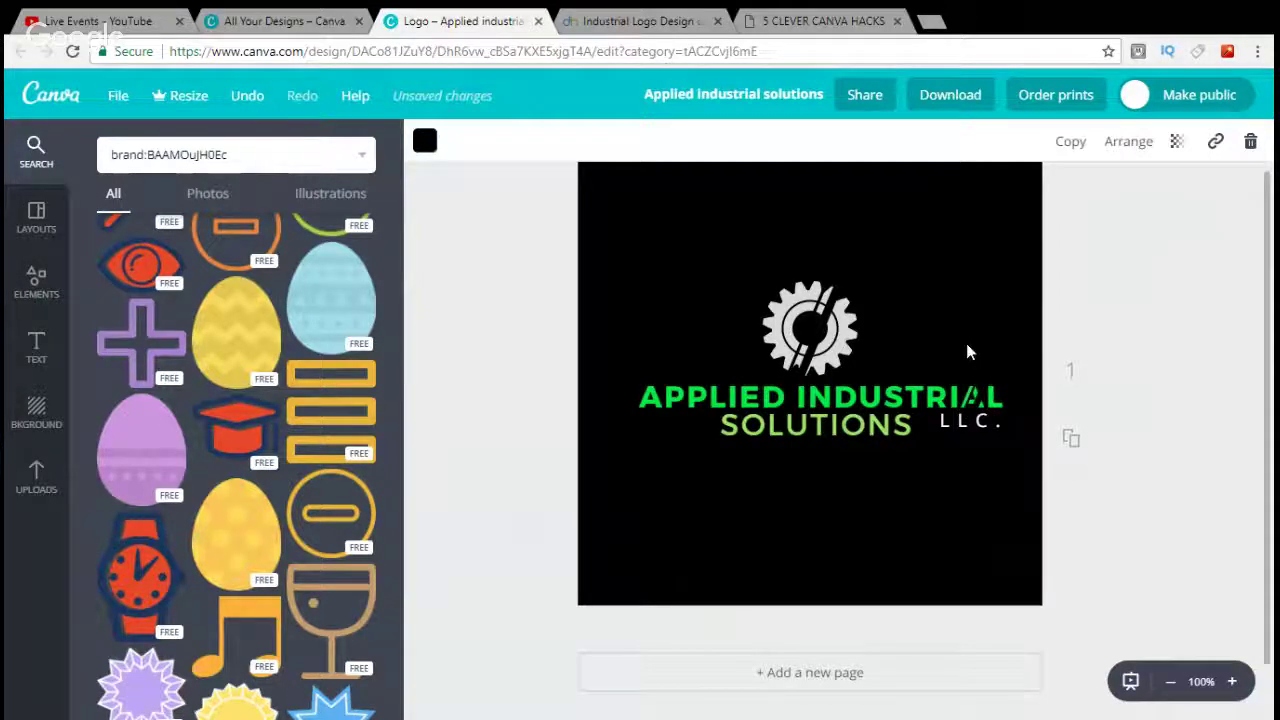
{"action": "left_click", "coordinate": [940, 493]}
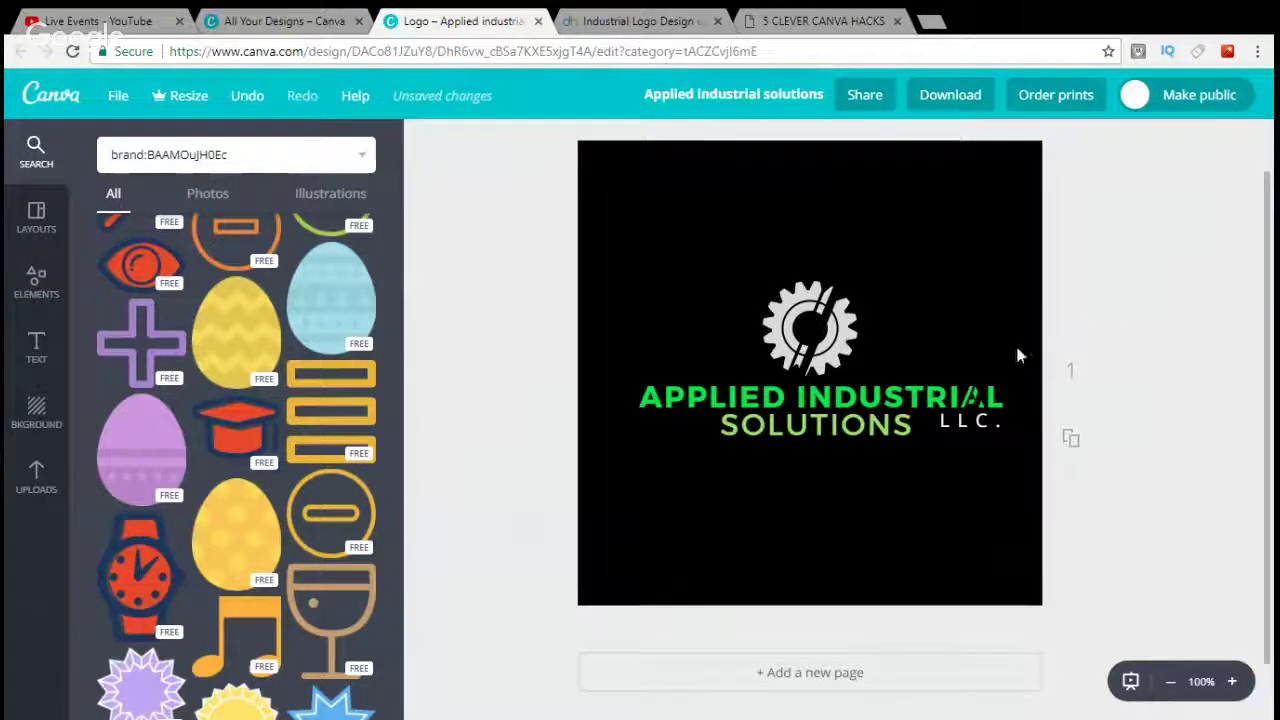
Glance at the Canva hacks article and Designhill brief tabs, then return to the logo design.
{"action": "left_click", "coordinate": [696, 400]}
{"action": "left_click", "coordinate": [865, 529]}
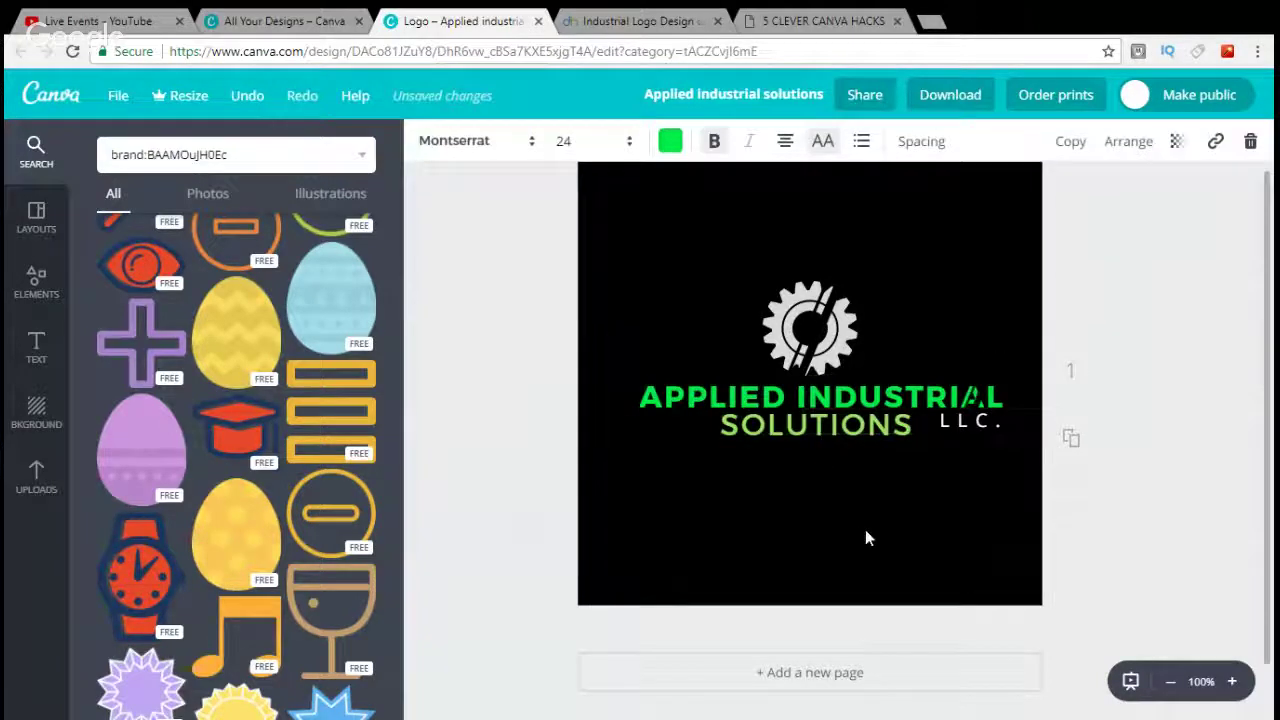
{"action": "left_click", "coordinate": [805, 20]}
{"action": "left_click", "coordinate": [640, 20]}
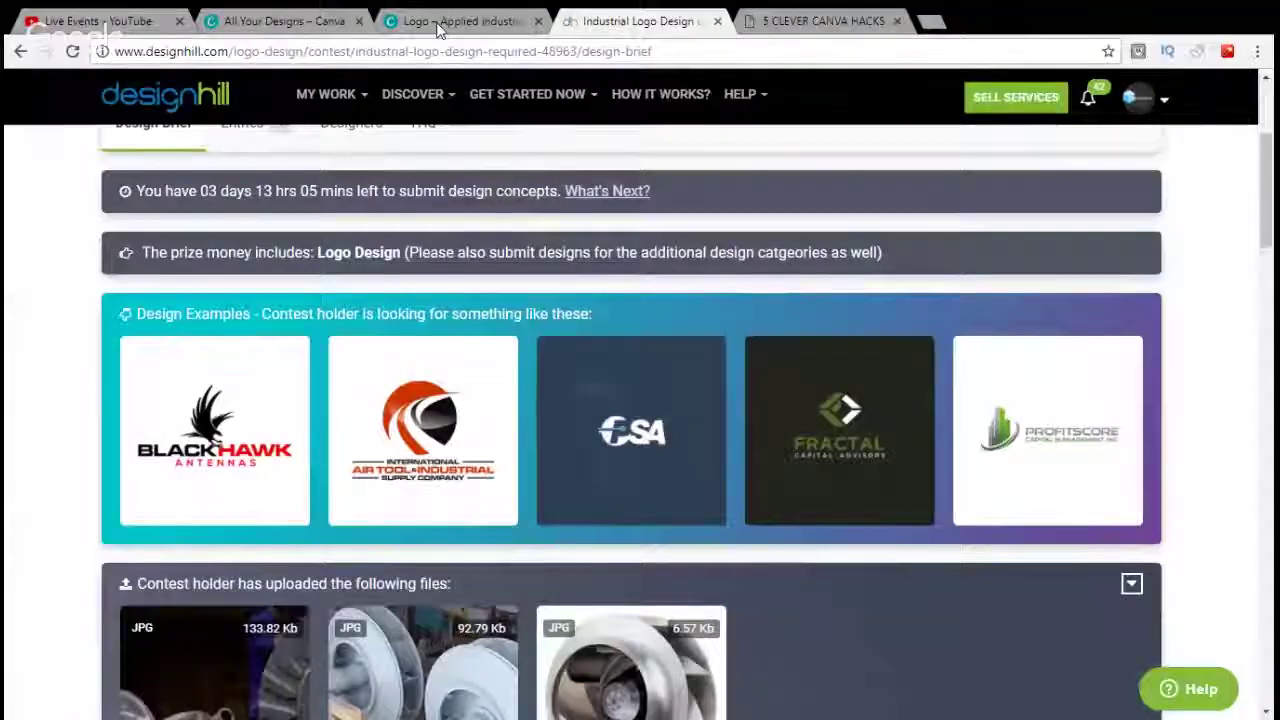
{"action": "left_click", "coordinate": [460, 20]}
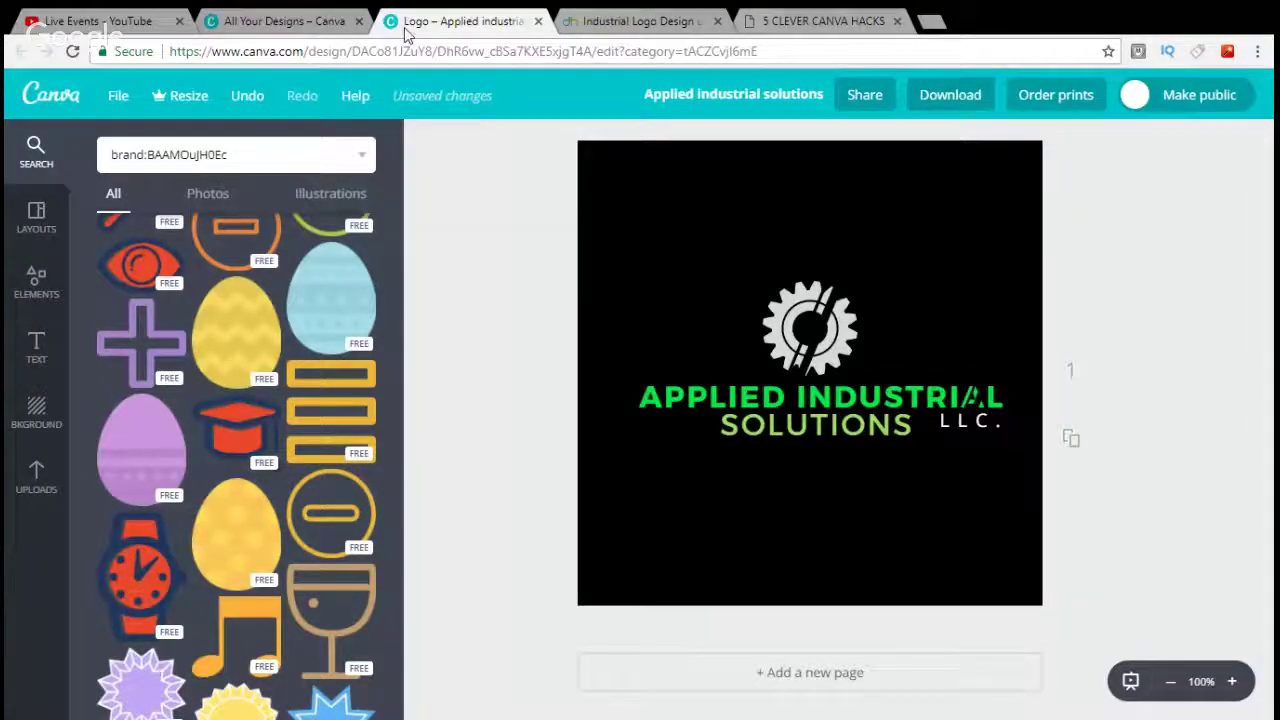
Download the logo as a PDF Standard file and go to the Designhill brief.
{"action": "left_click", "coordinate": [952, 92]}
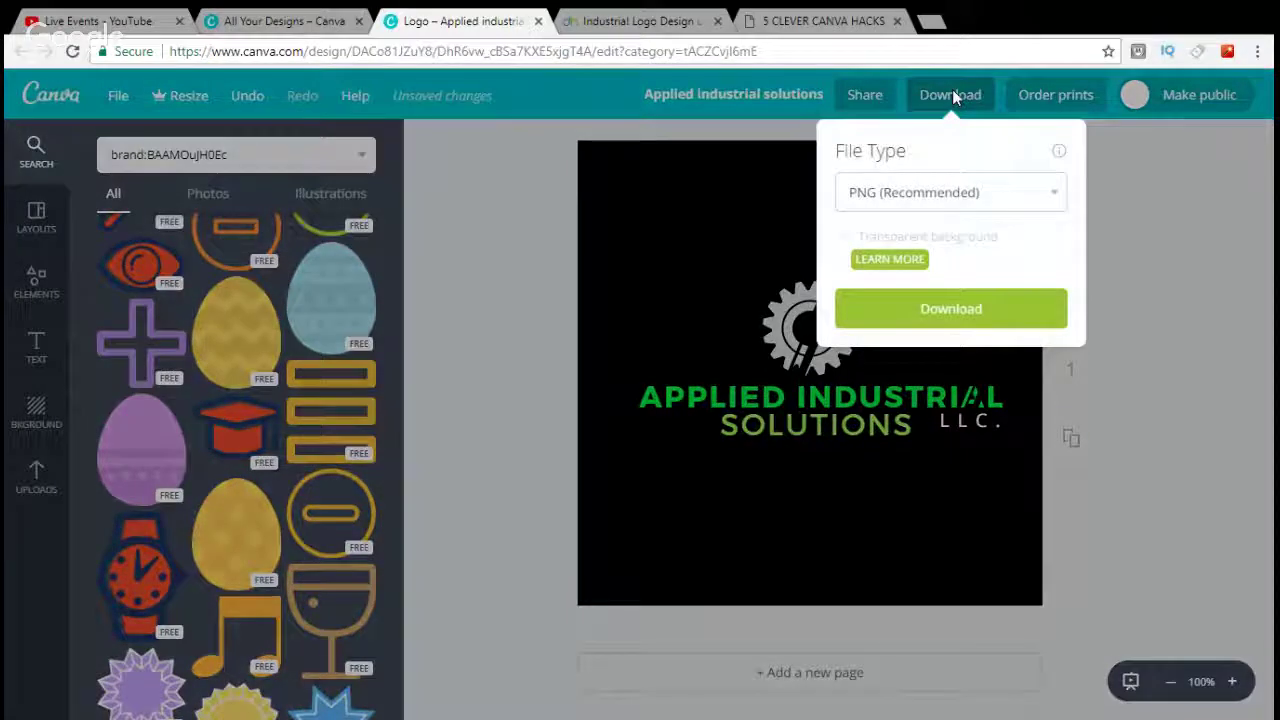
{"action": "left_click", "coordinate": [930, 258]}
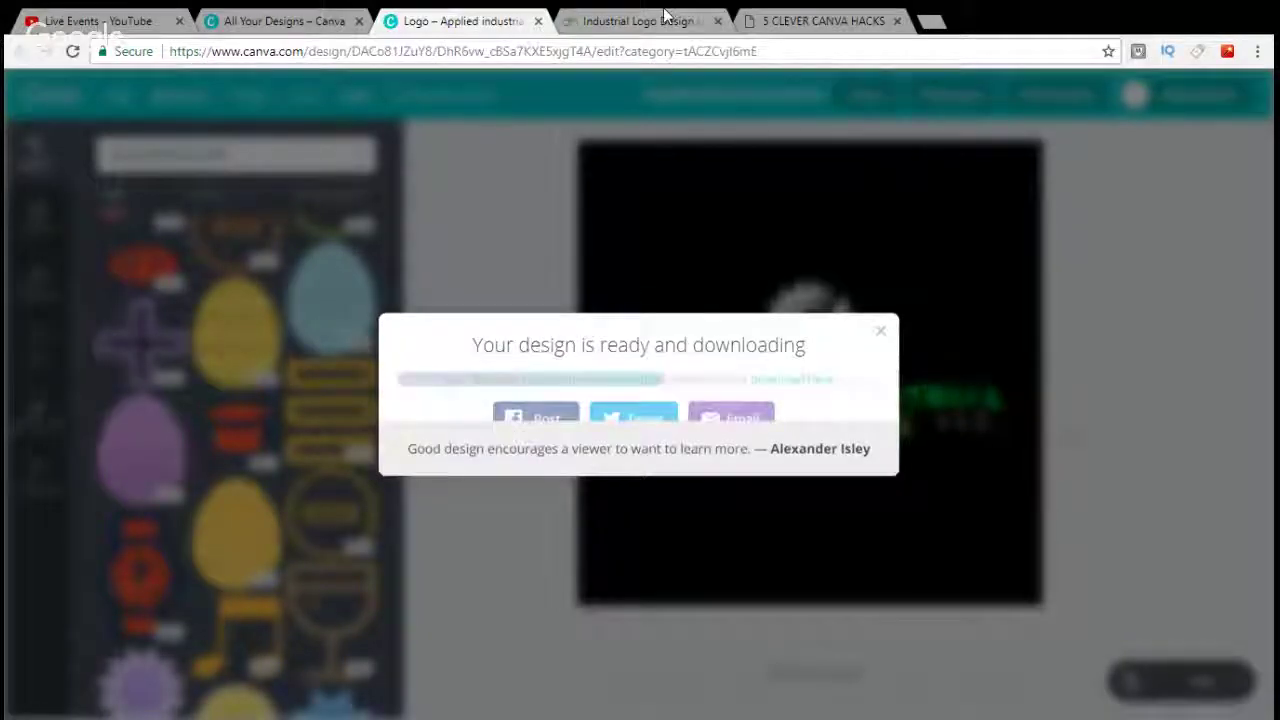
{"action": "left_click", "coordinate": [640, 20]}
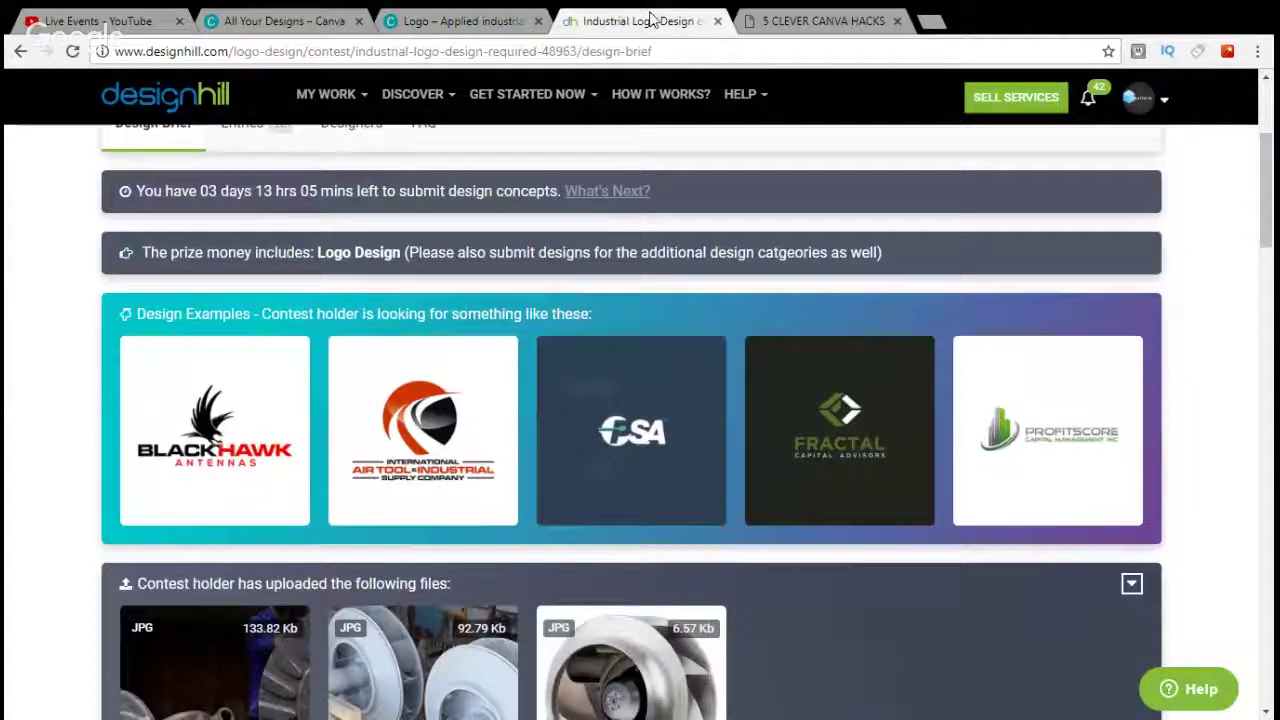
Scroll through the Designhill brief's sample files and logo description, then return to Canva.
{"action": "scroll", "coordinate": [640, 420], "scroll_direction": "down", "scroll_amount": 2}
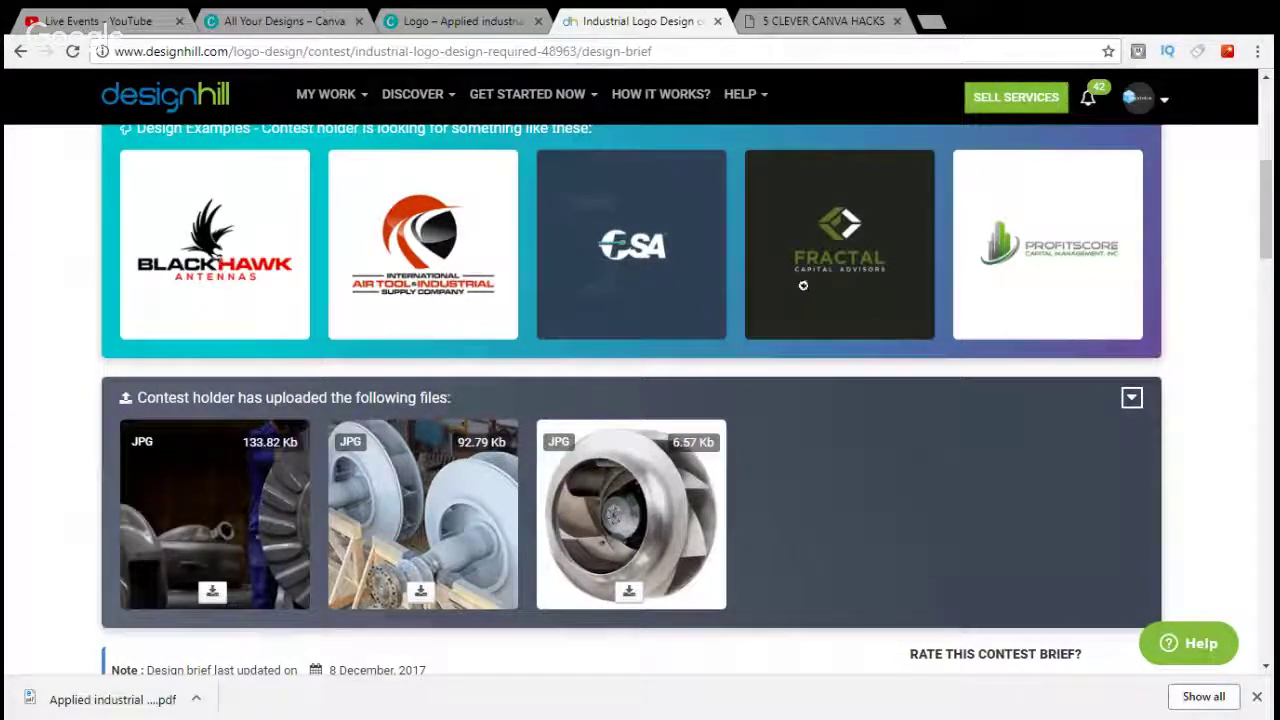
{"action": "scroll", "coordinate": [802, 285], "scroll_direction": "down", "scroll_amount": 3}
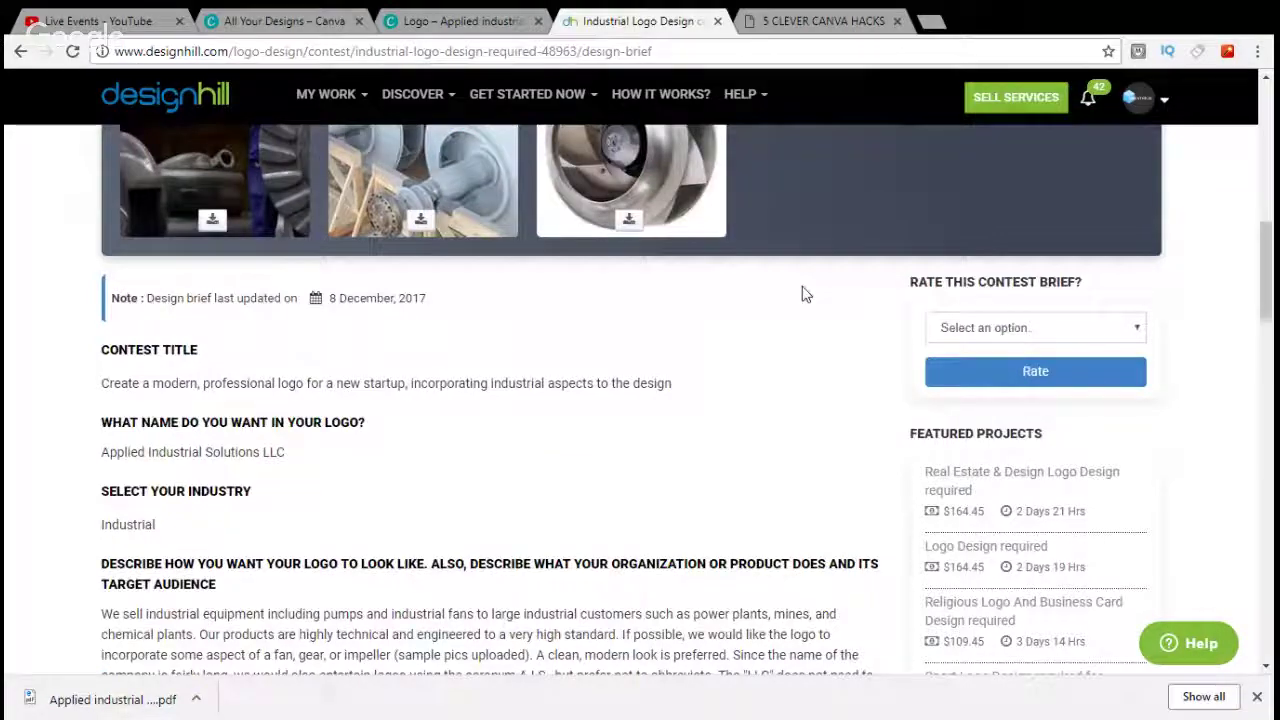
{"action": "scroll", "coordinate": [804, 292], "scroll_direction": "down", "scroll_amount": 3}
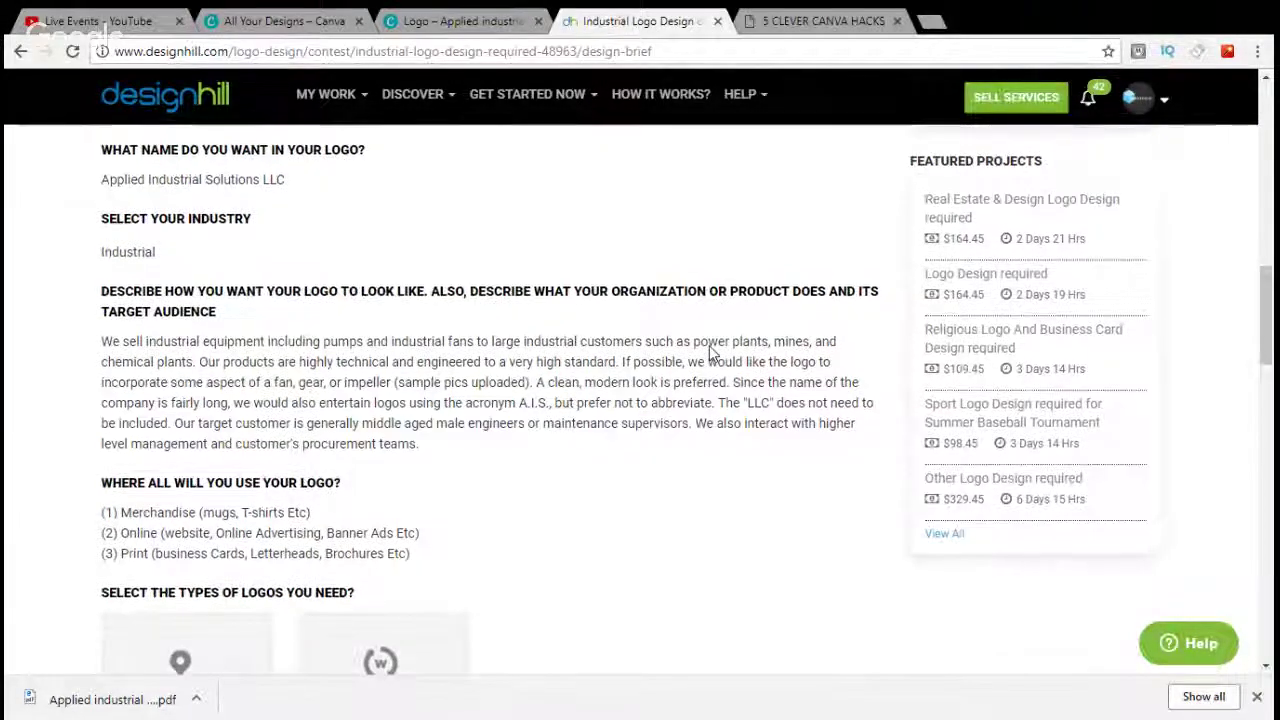
{"action": "scroll", "coordinate": [714, 352], "scroll_direction": "up", "scroll_amount": 4}
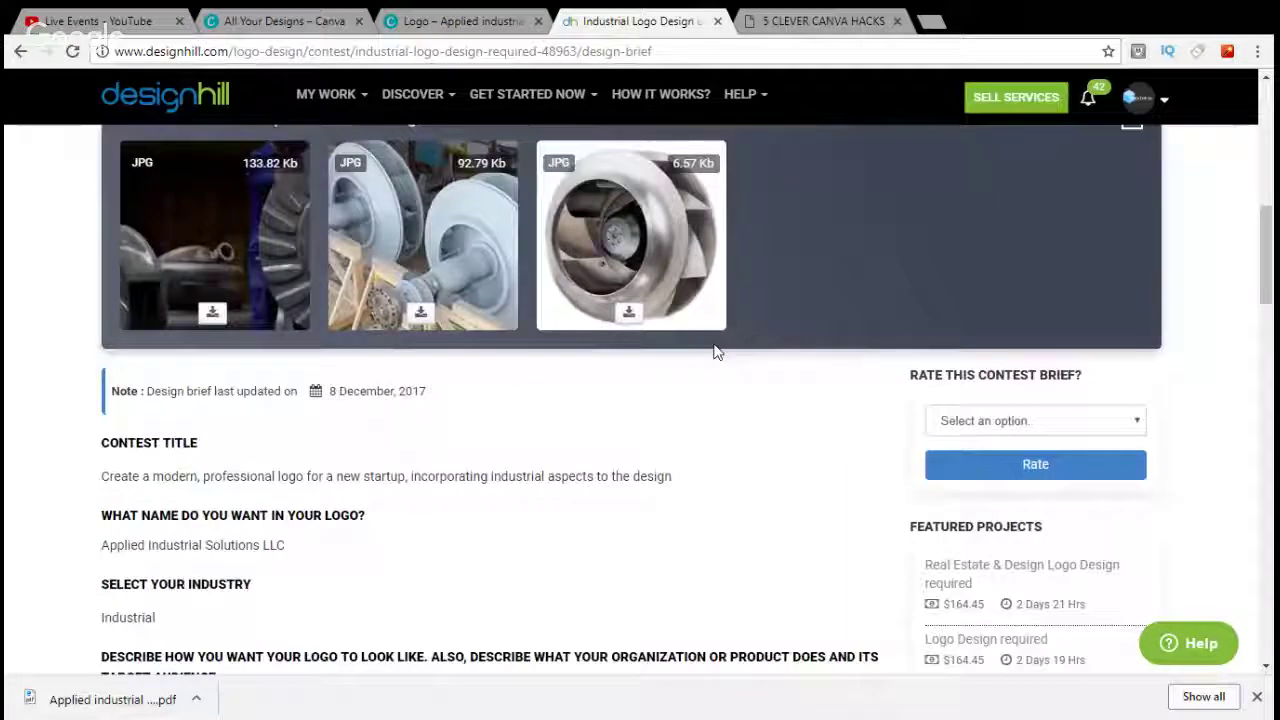
{"action": "key", "text": "ctrl+shift+Tab"}
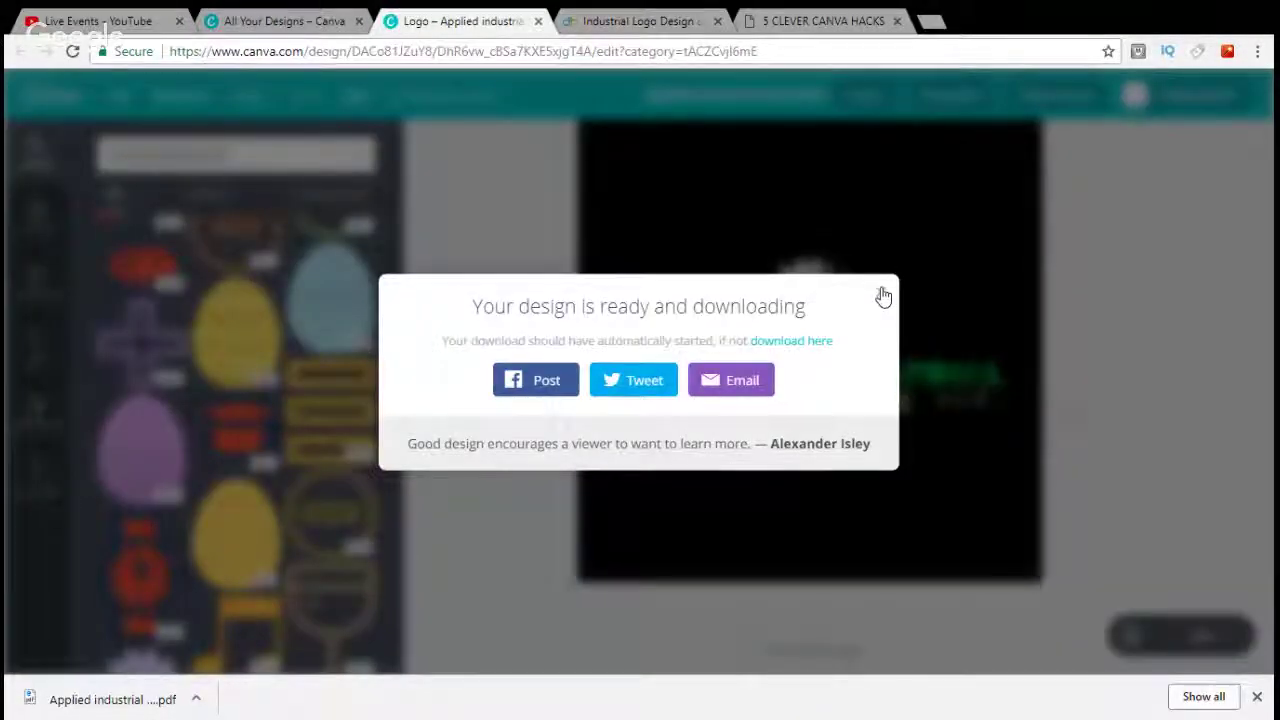
Dismiss the download-ready message and delete the L.L.C. text from the logo.
{"action": "left_click", "coordinate": [883, 296]}
{"action": "double_click", "coordinate": [955, 395]}
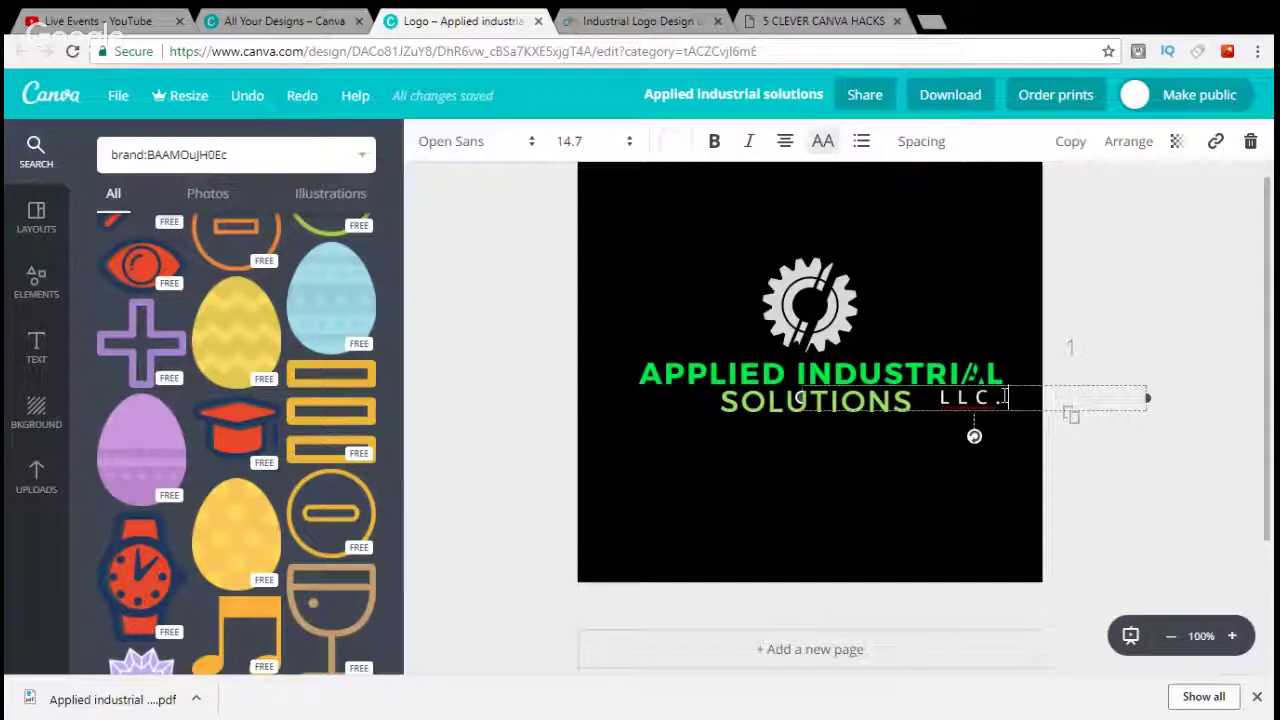
{"action": "key", "text": "Delete"}
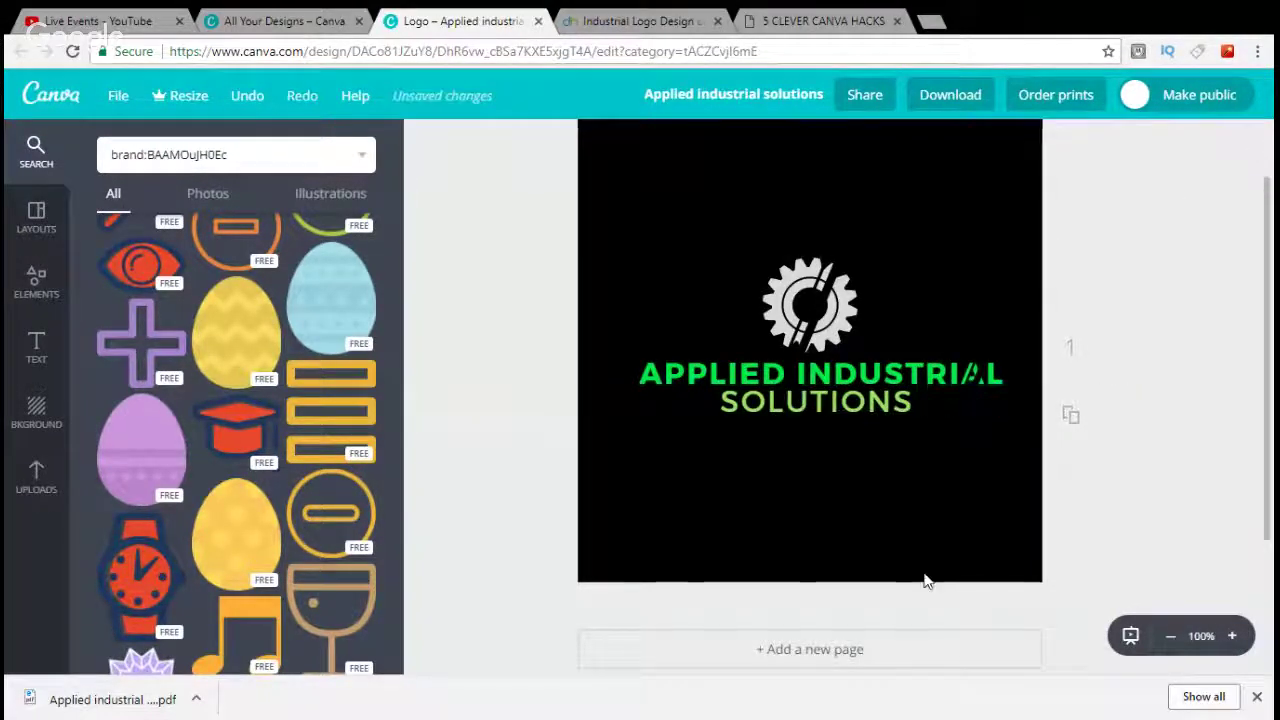
{"action": "left_click", "coordinate": [771, 517]}
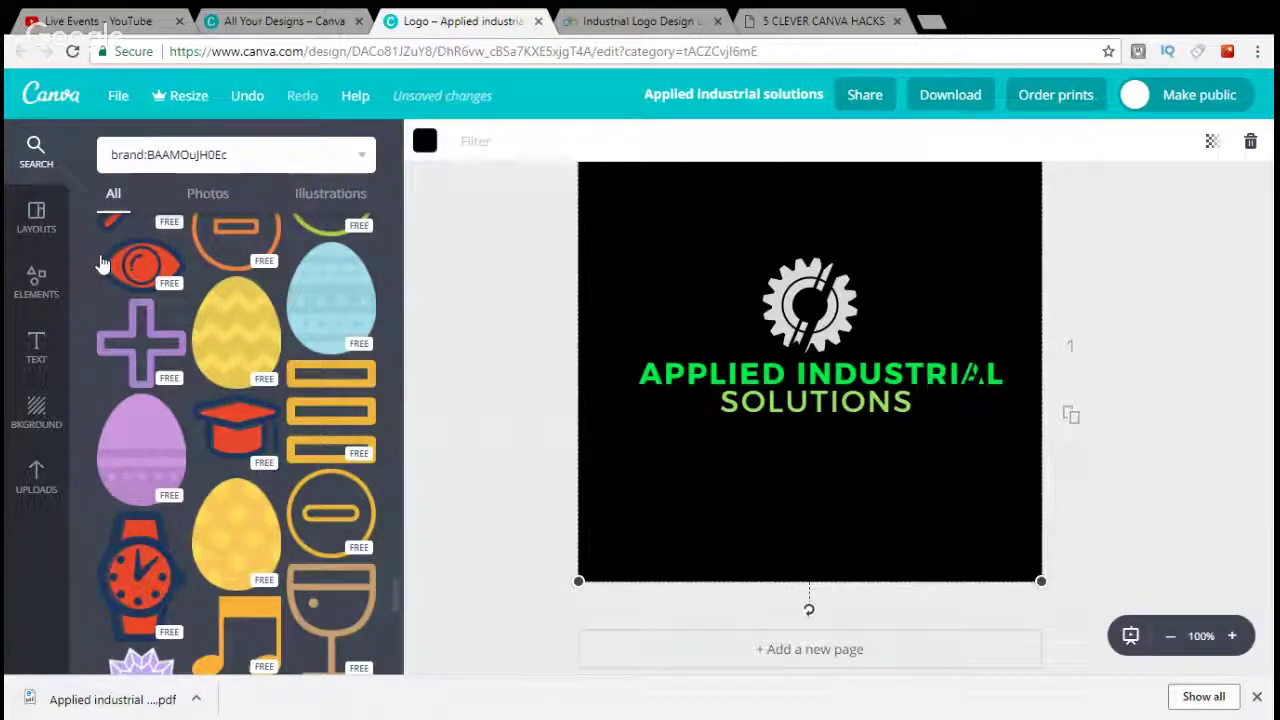
Browse down the Layouts panel and pick the Accent Industries layout for the page.
{"action": "left_click", "coordinate": [36, 215]}
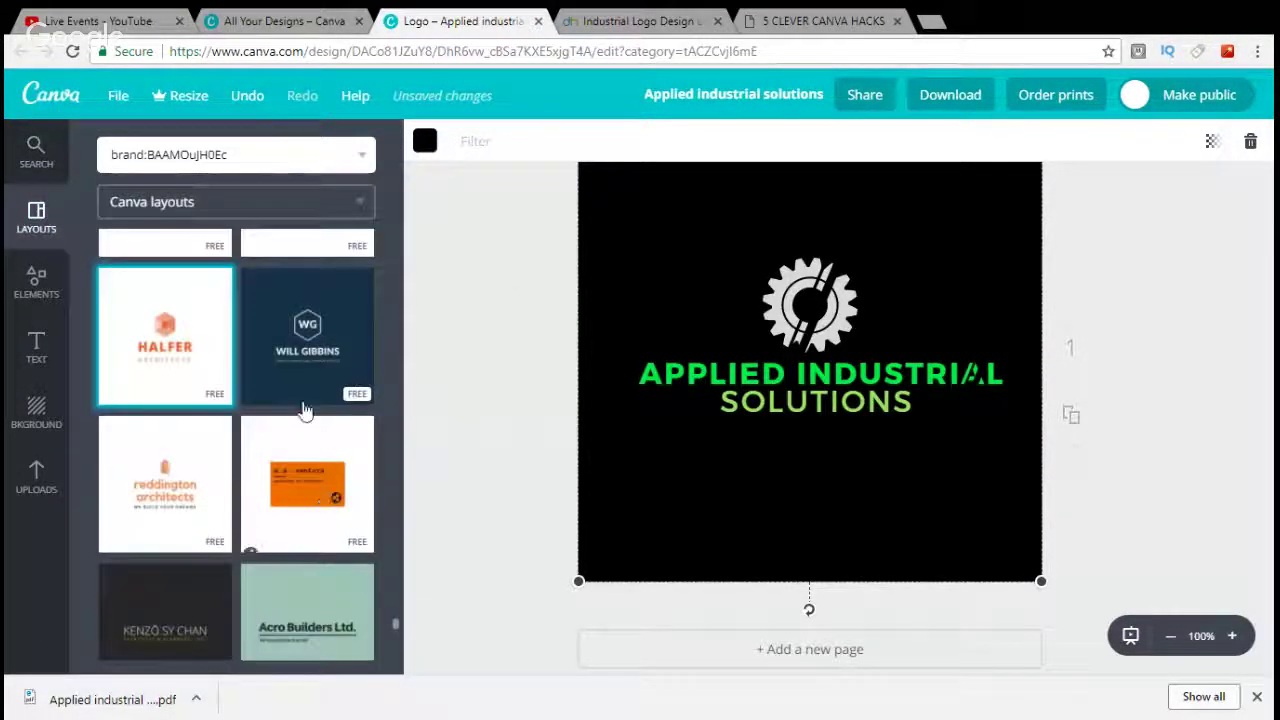
{"action": "scroll", "coordinate": [305, 360], "scroll_direction": "down", "scroll_amount": 1}
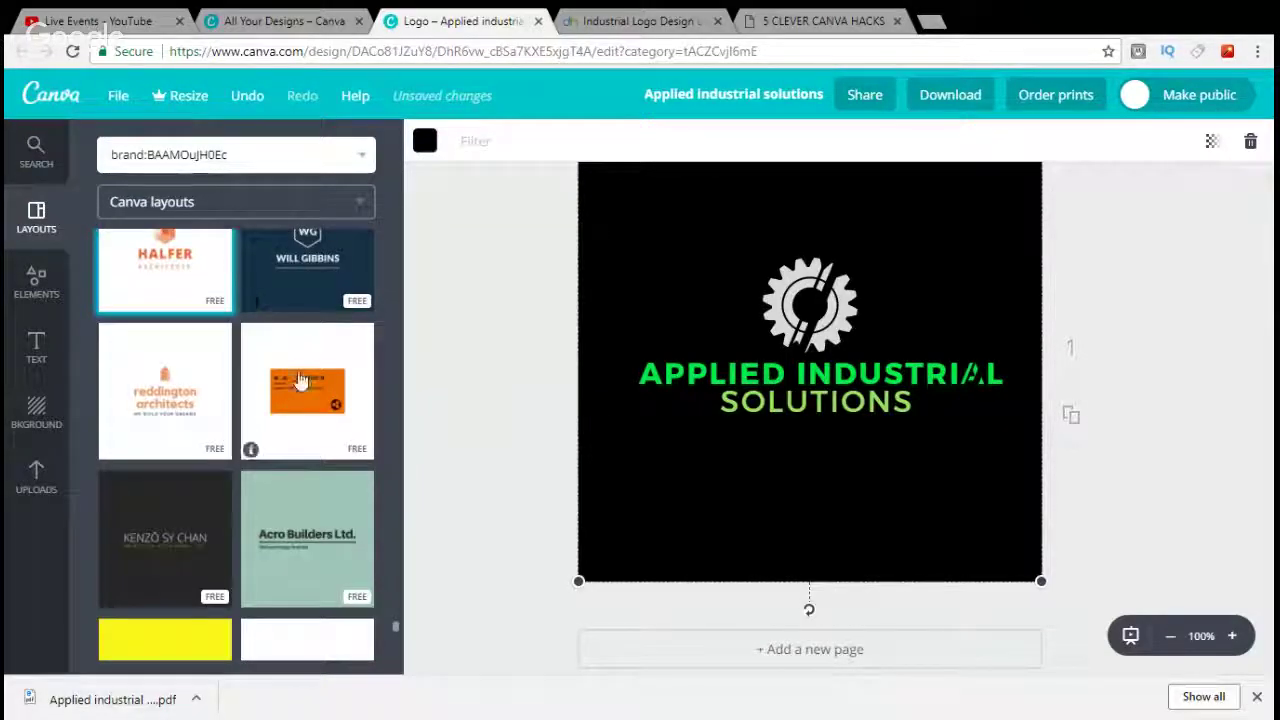
{"action": "scroll", "coordinate": [300, 397], "scroll_direction": "down", "scroll_amount": 4}
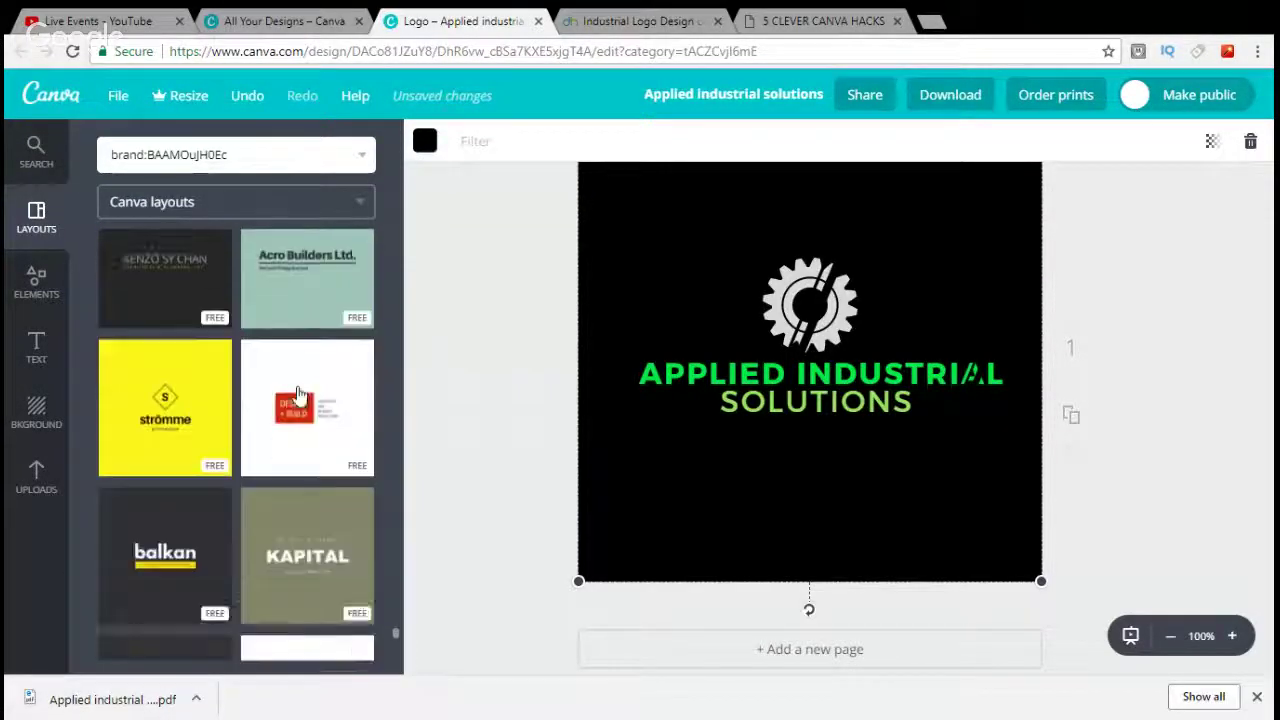
{"action": "scroll", "coordinate": [300, 395], "scroll_direction": "down", "scroll_amount": 2}
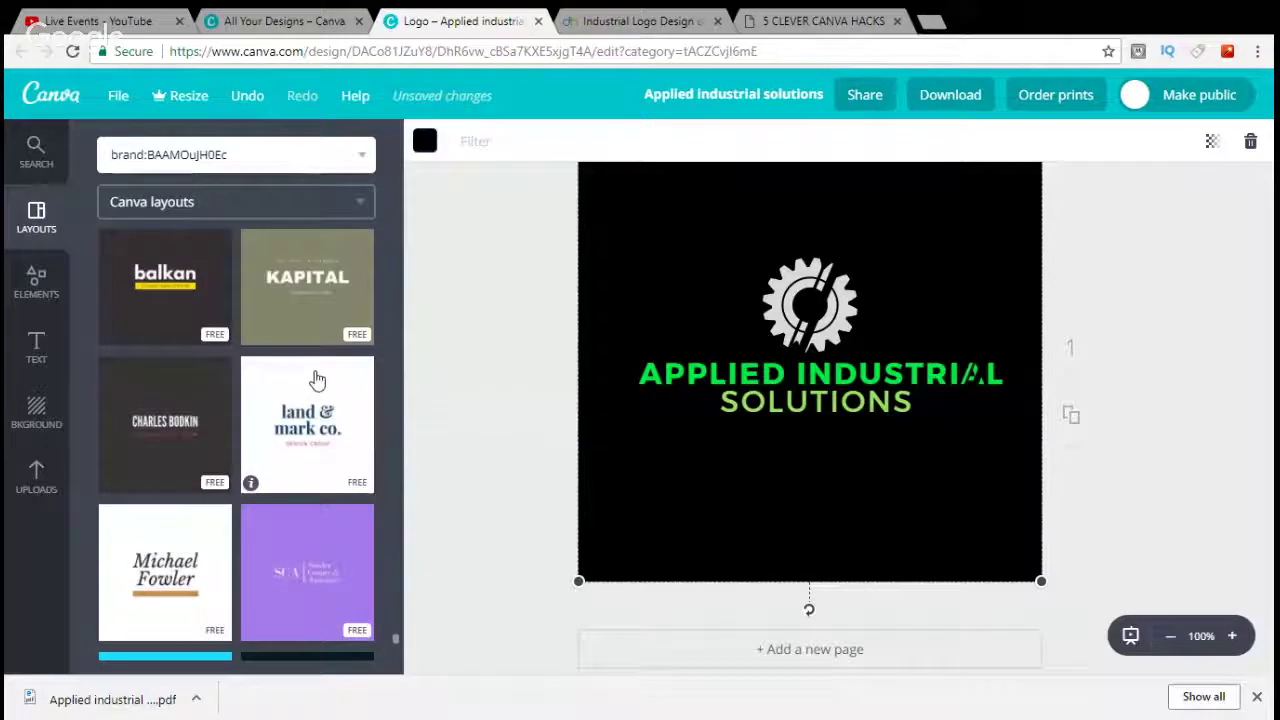
{"action": "scroll", "coordinate": [314, 378], "scroll_direction": "down", "scroll_amount": 2}
{"action": "scroll", "coordinate": [305, 375], "scroll_direction": "down", "scroll_amount": 2}
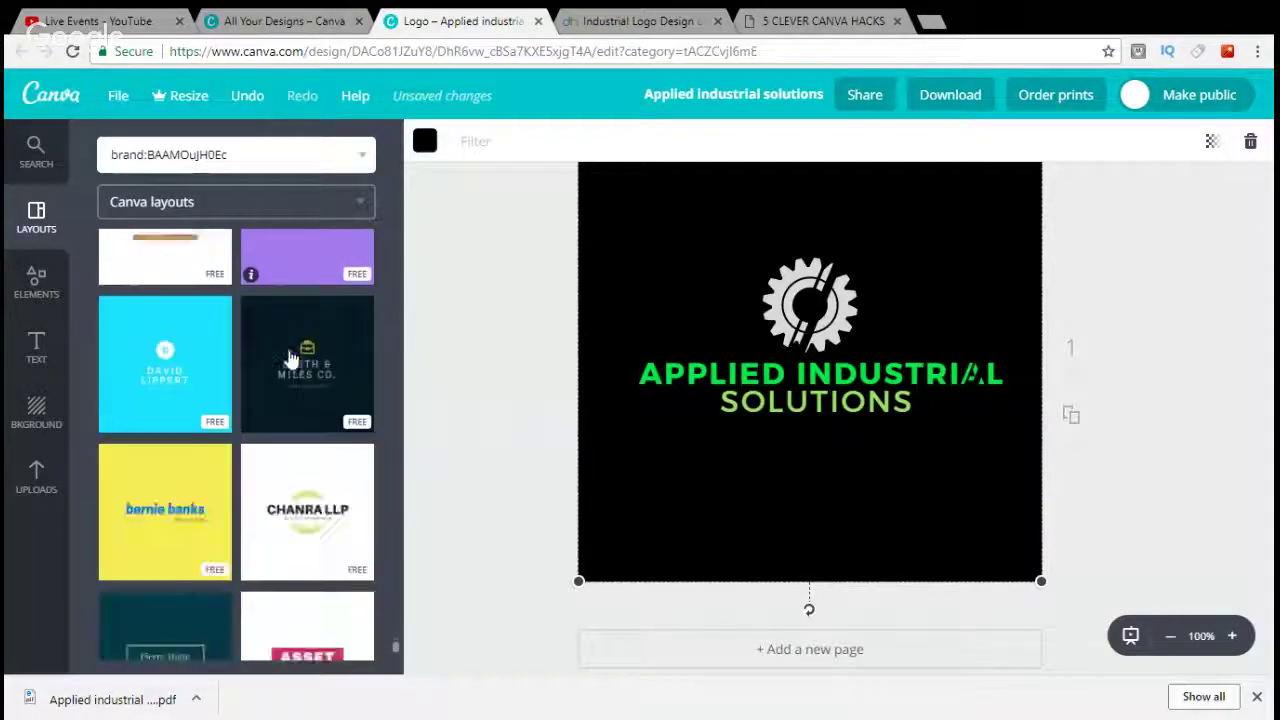
{"action": "scroll", "coordinate": [295, 337], "scroll_direction": "down", "scroll_amount": 3}
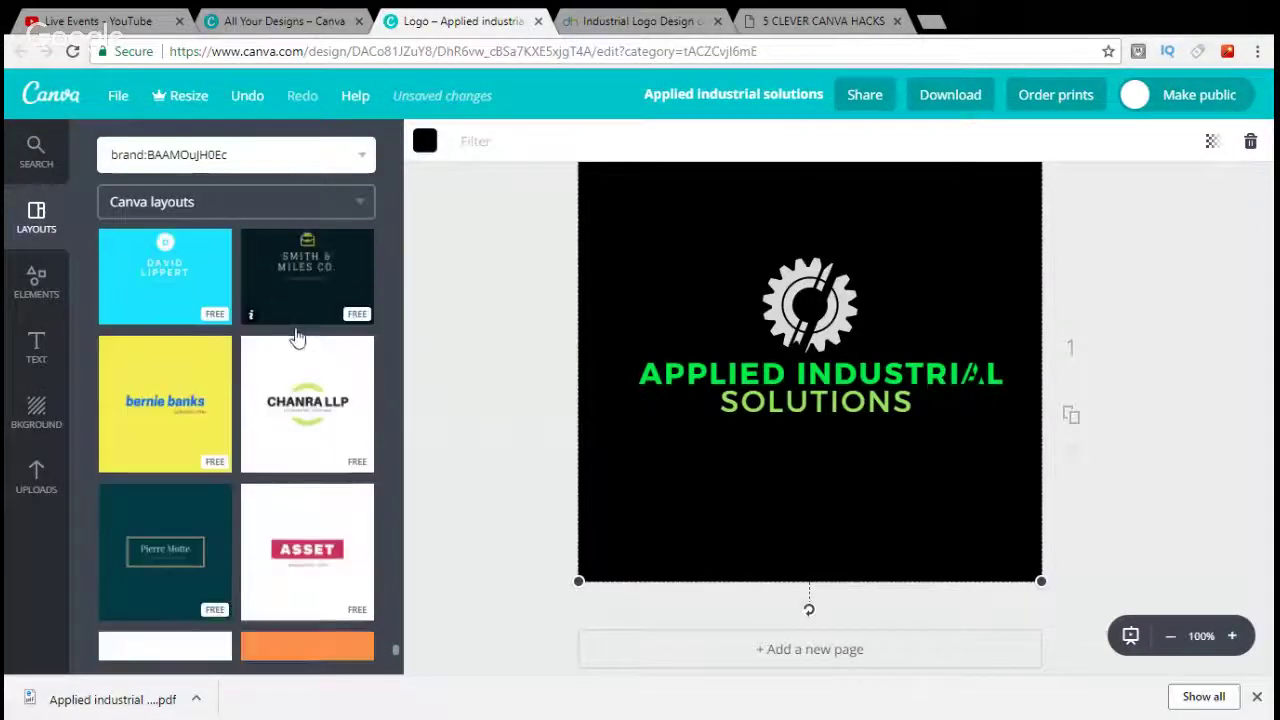
{"action": "scroll", "coordinate": [294, 337], "scroll_direction": "down", "scroll_amount": 2}
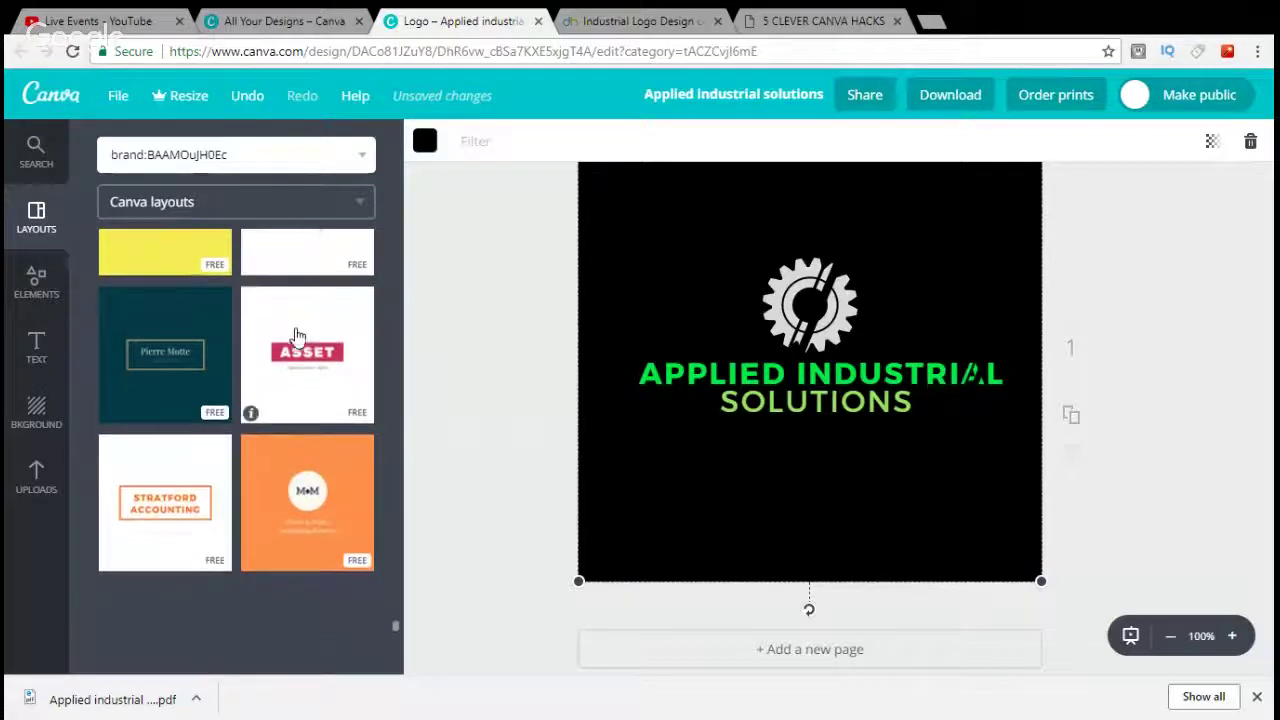
{"action": "scroll", "coordinate": [209, 434], "scroll_direction": "down", "scroll_amount": 2}
{"action": "scroll", "coordinate": [309, 412], "scroll_direction": "down", "scroll_amount": 6}
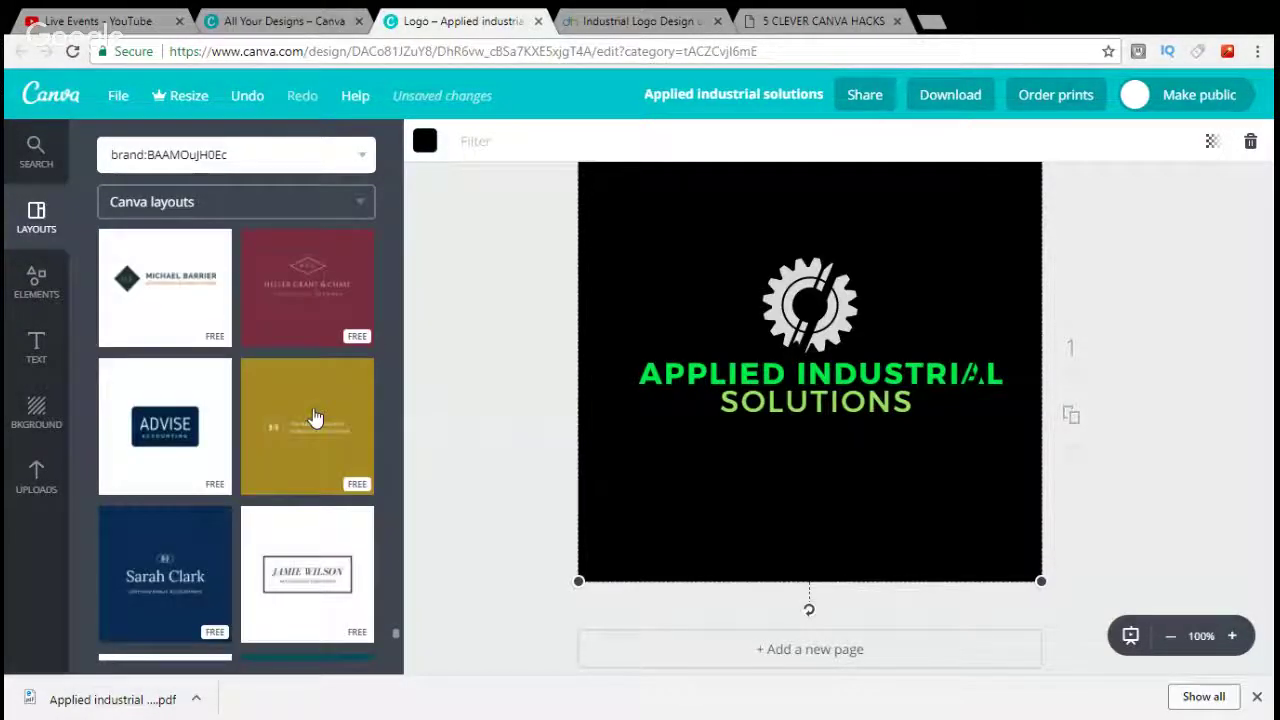
{"action": "scroll", "coordinate": [318, 398], "scroll_direction": "down", "scroll_amount": 3}
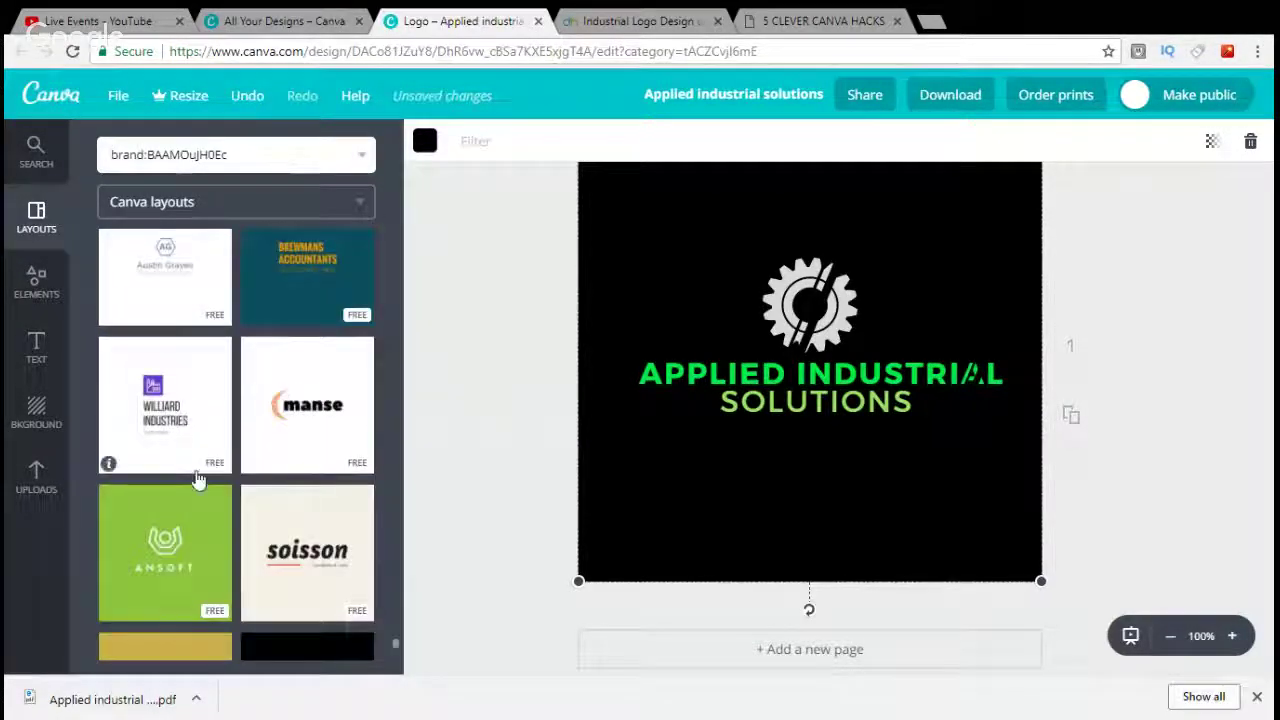
{"action": "scroll", "coordinate": [322, 402], "scroll_direction": "down", "scroll_amount": 3}
{"action": "scroll", "coordinate": [322, 402], "scroll_direction": "down", "scroll_amount": 2}
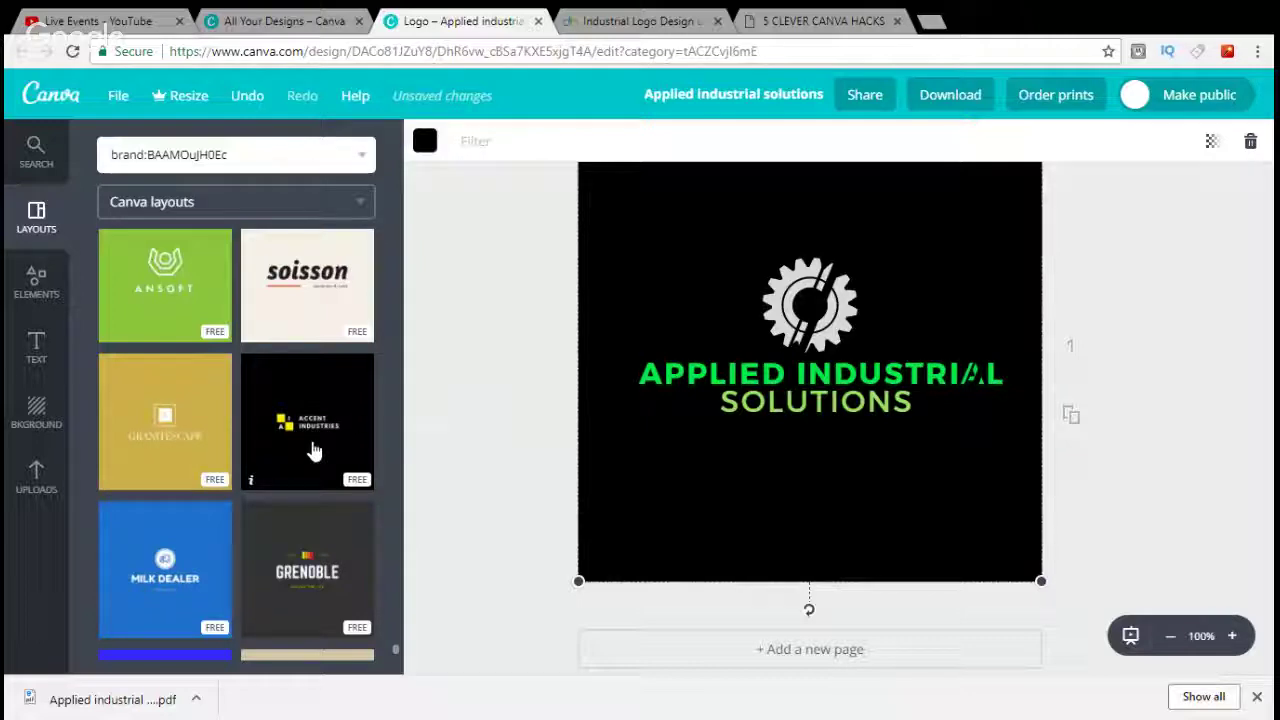
{"action": "left_click", "coordinate": [316, 432]}
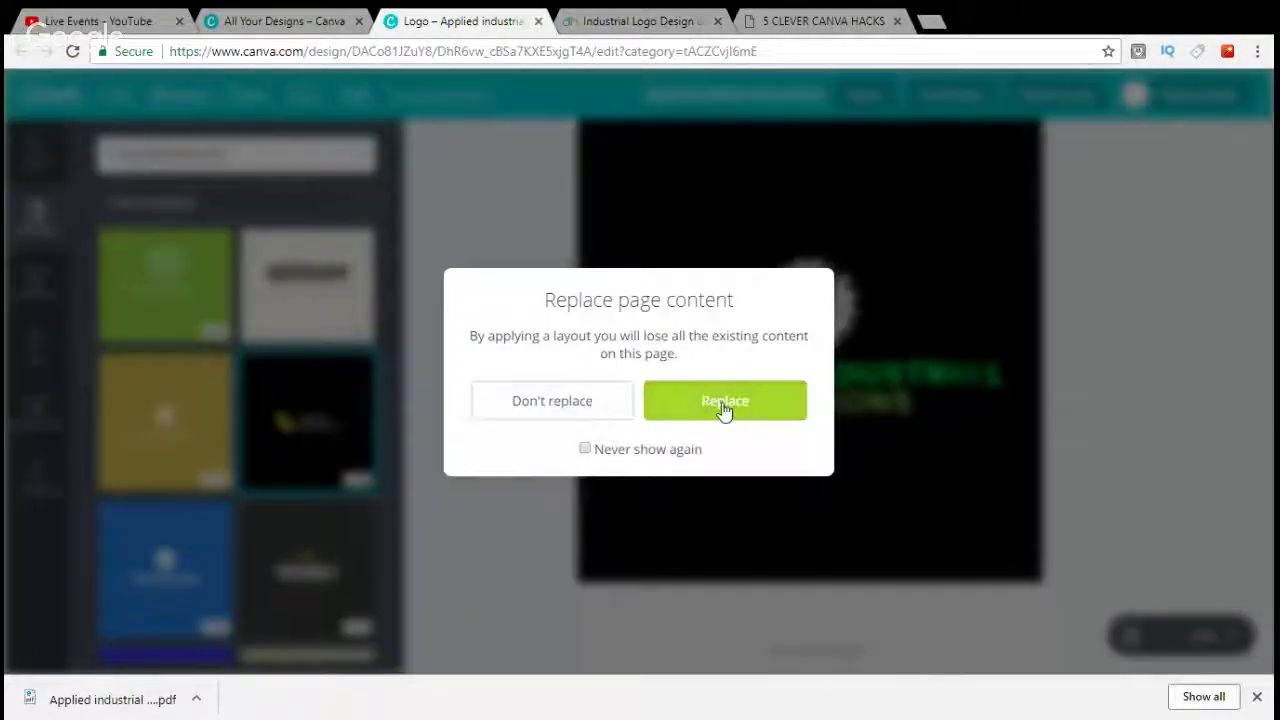
Replace the page with Accent Industries and set its company name to size 24 across two lines.
{"action": "left_click", "coordinate": [724, 402]}
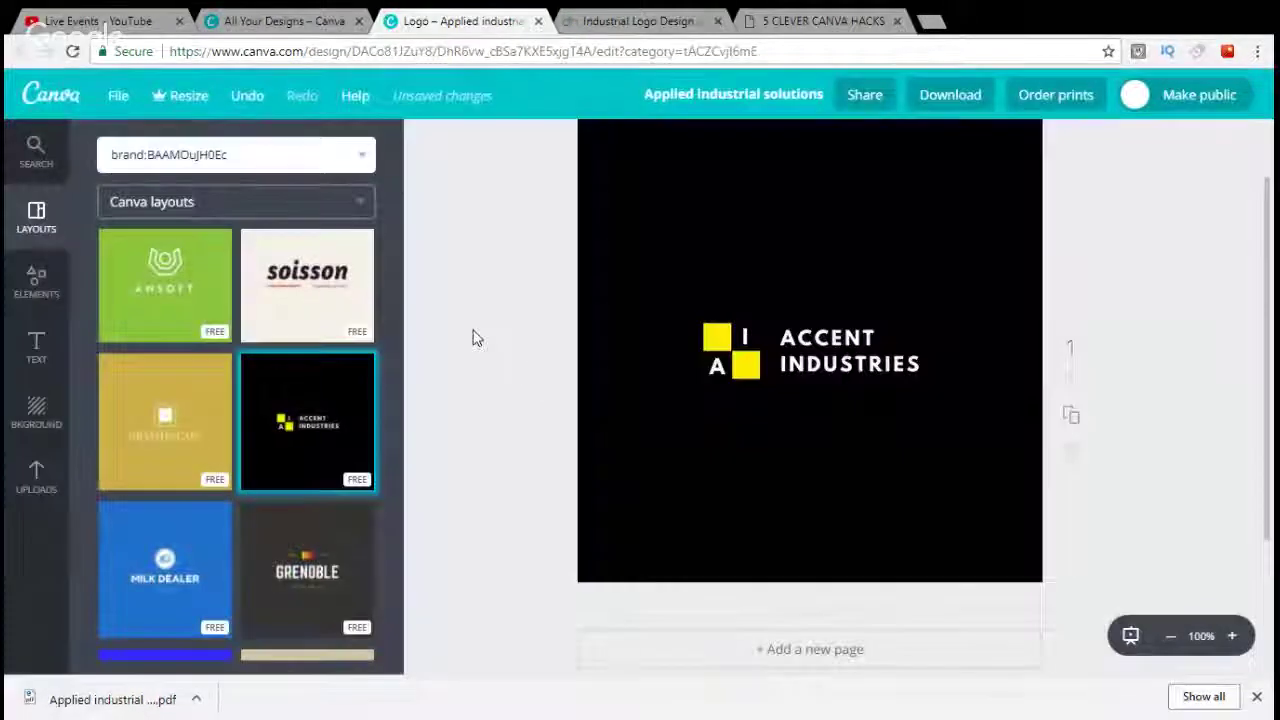
{"action": "left_click", "coordinate": [860, 337]}
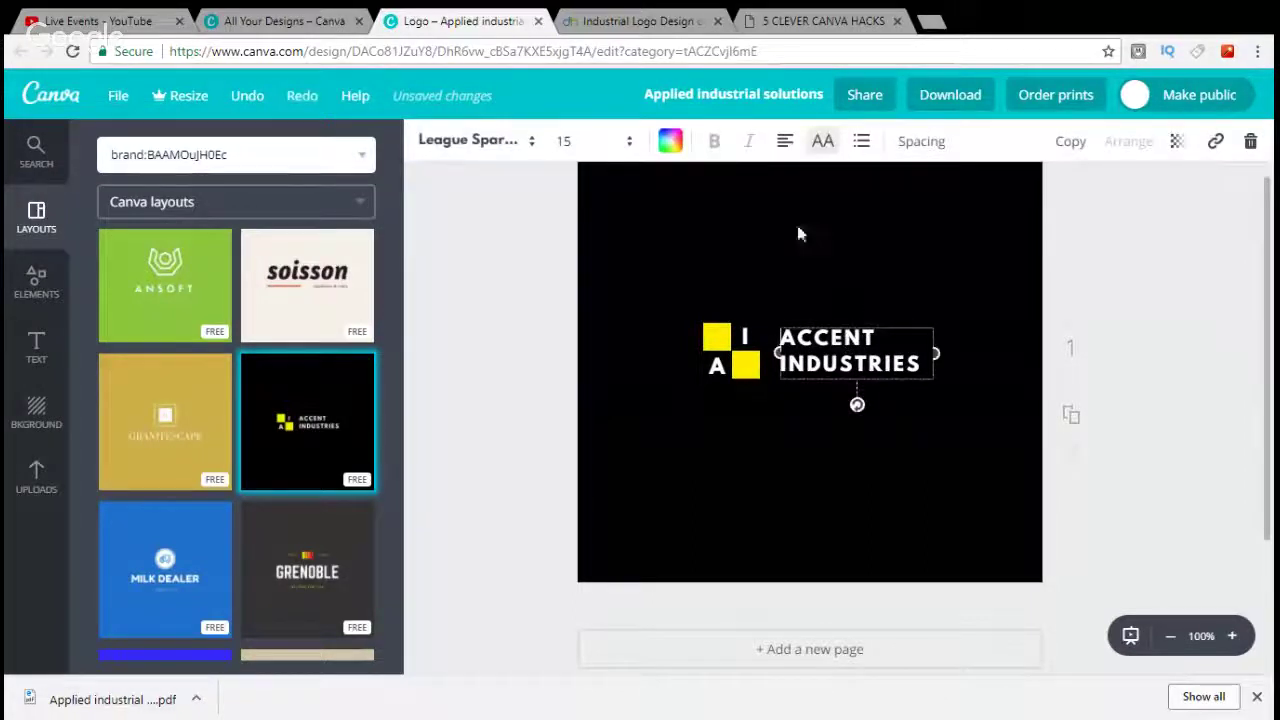
{"action": "left_click", "coordinate": [604, 145]}
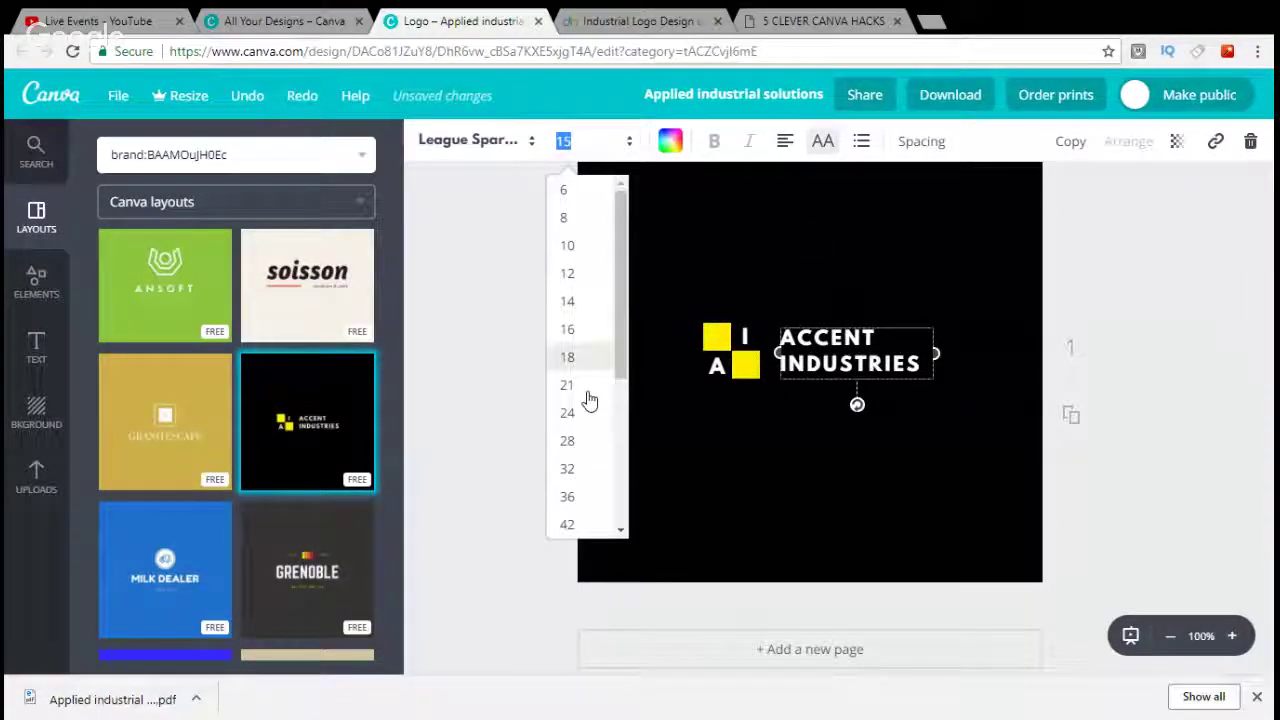
{"action": "left_click", "coordinate": [581, 413]}
{"action": "left_click", "coordinate": [940, 397]}
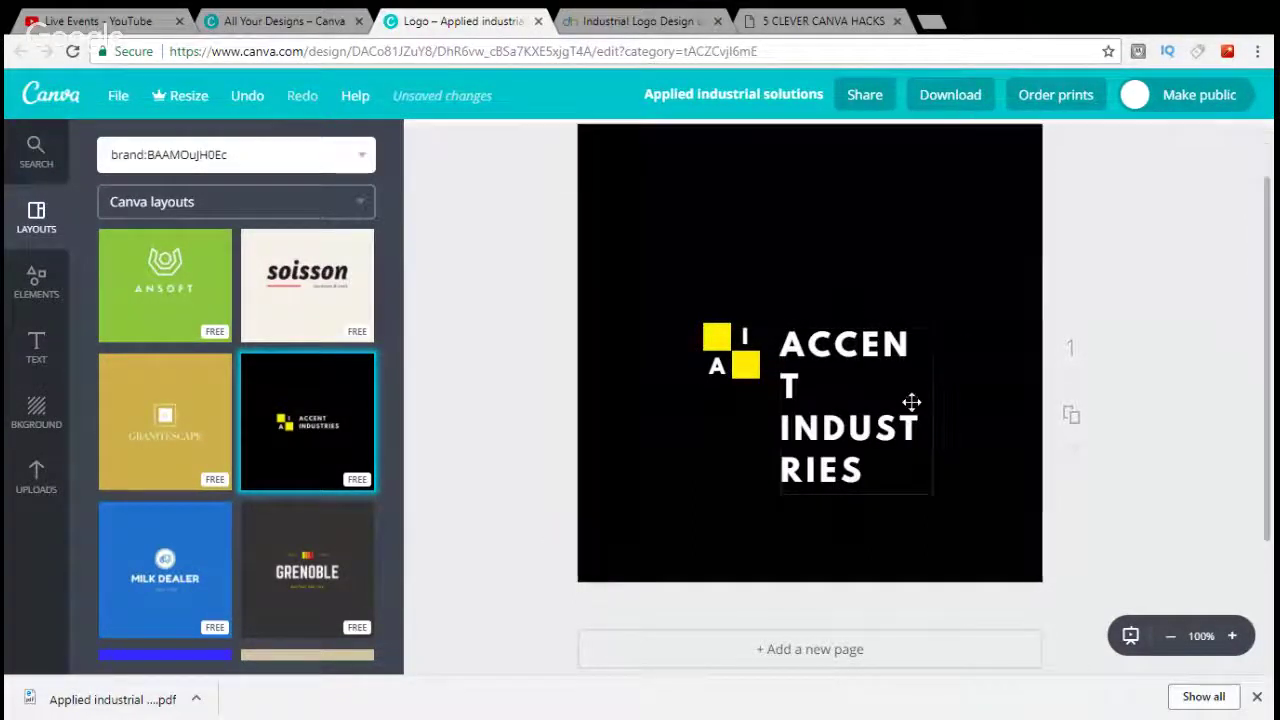
{"action": "left_click", "coordinate": [915, 430]}
{"action": "left_click_drag", "start_coordinate": [938, 409], "coordinate": [1040, 390]}
{"action": "left_click", "coordinate": [718, 337]}
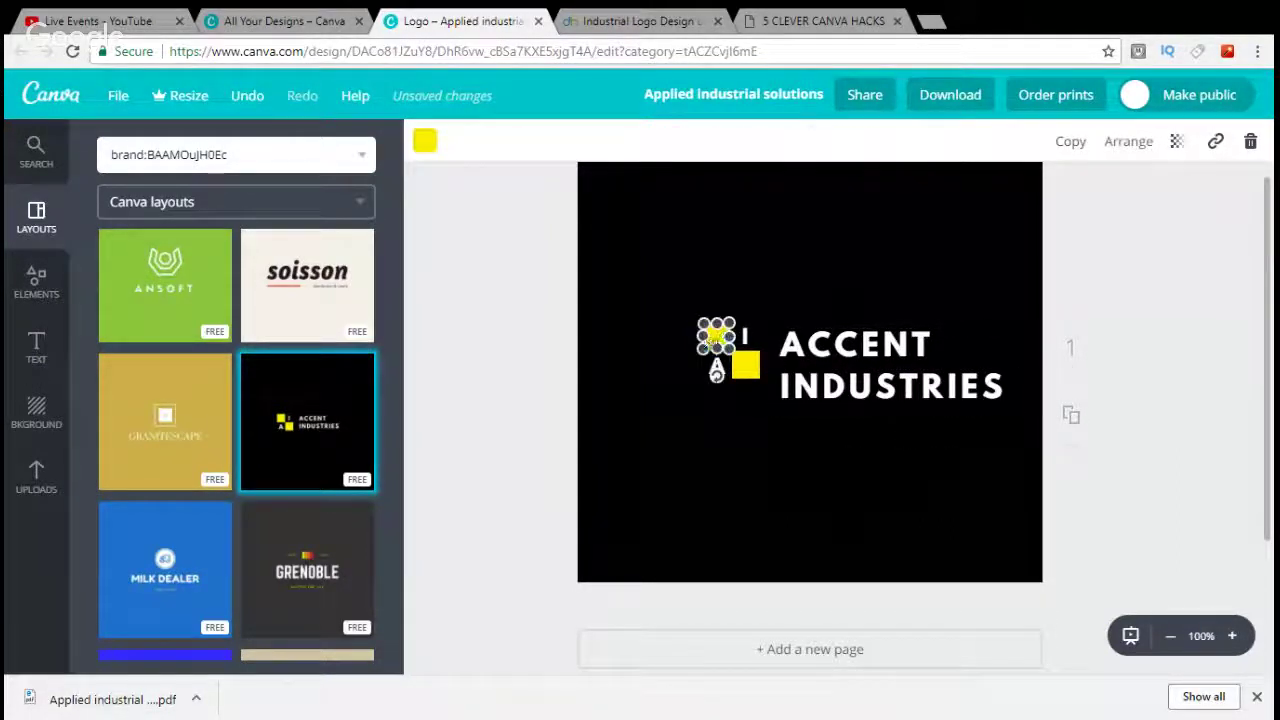
{"action": "left_click", "coordinate": [880, 251]}
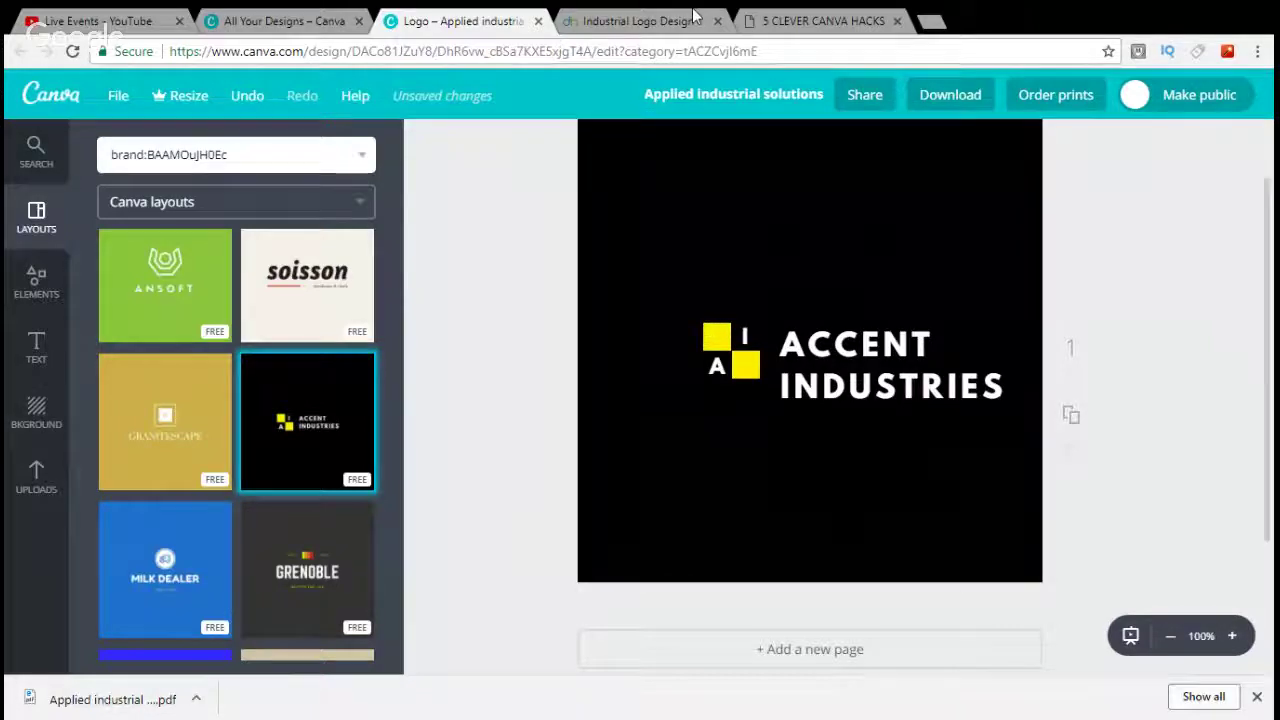
Scroll through the Designhill brief's example logos, requirements and suggested colour palettes.
{"action": "left_click", "coordinate": [640, 16]}
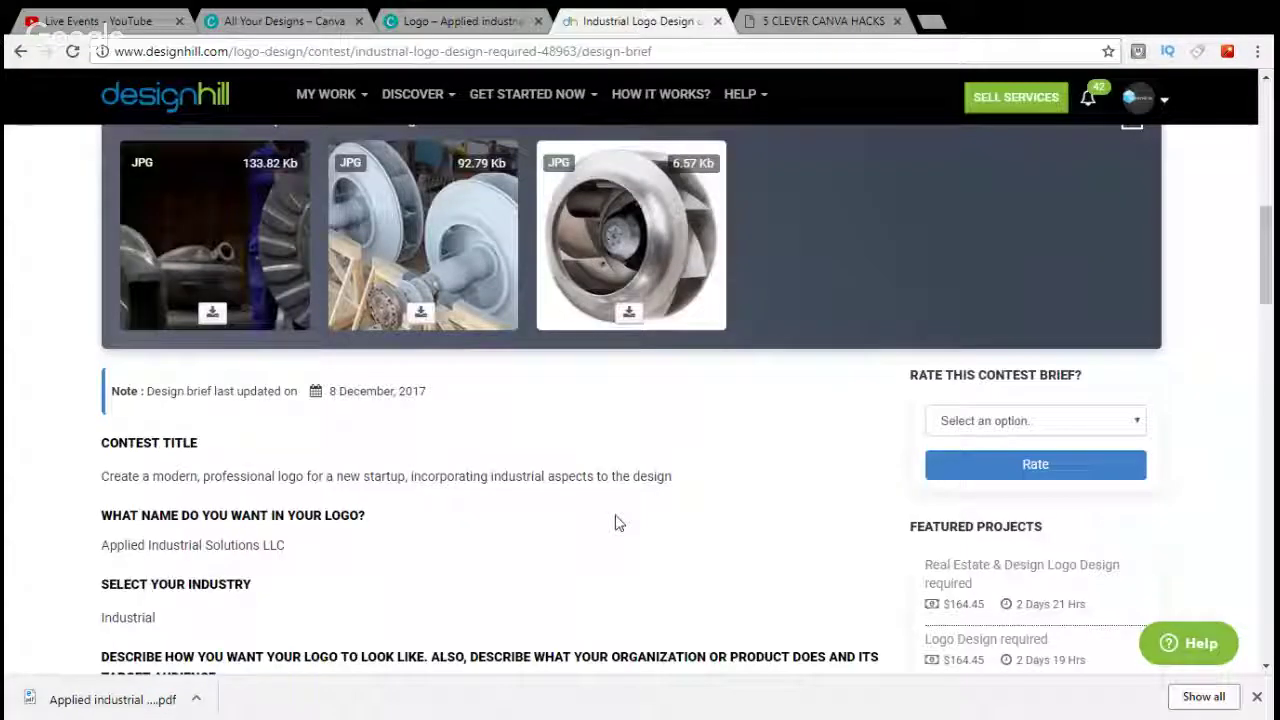
{"action": "scroll", "coordinate": [615, 522], "scroll_direction": "up", "scroll_amount": 3}
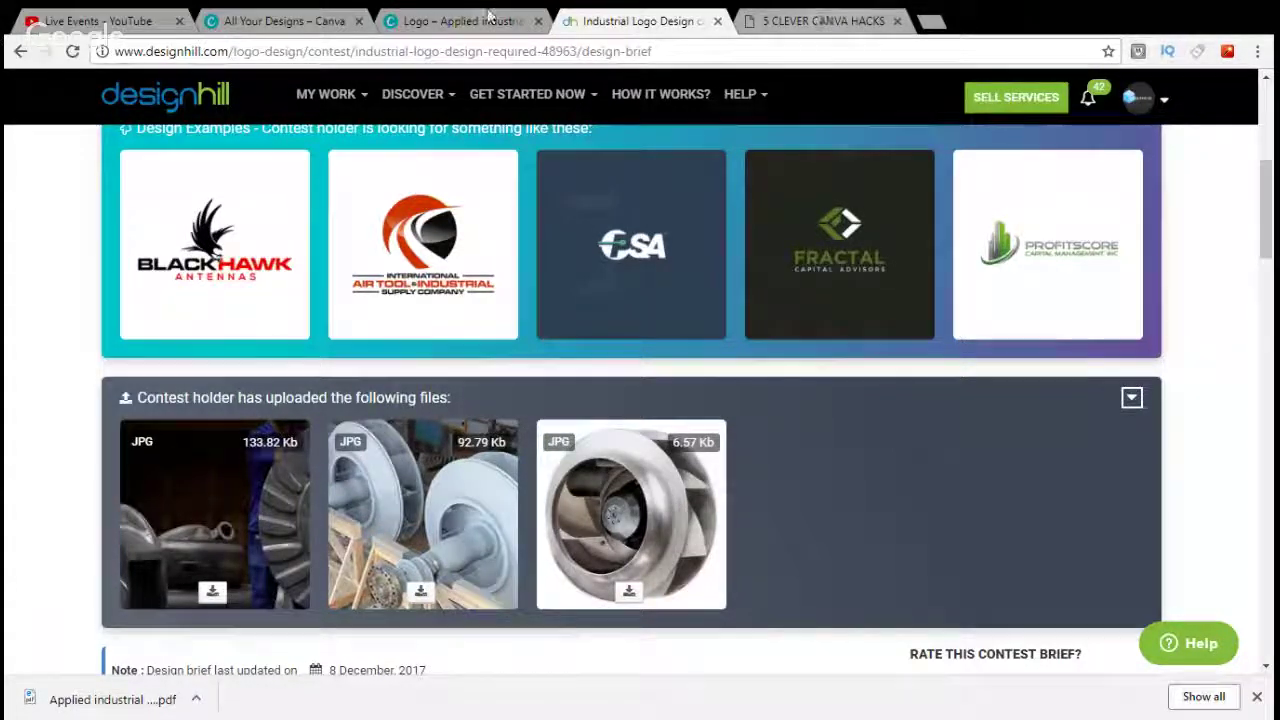
{"action": "scroll", "coordinate": [88, 238], "scroll_direction": "down", "scroll_amount": 2}
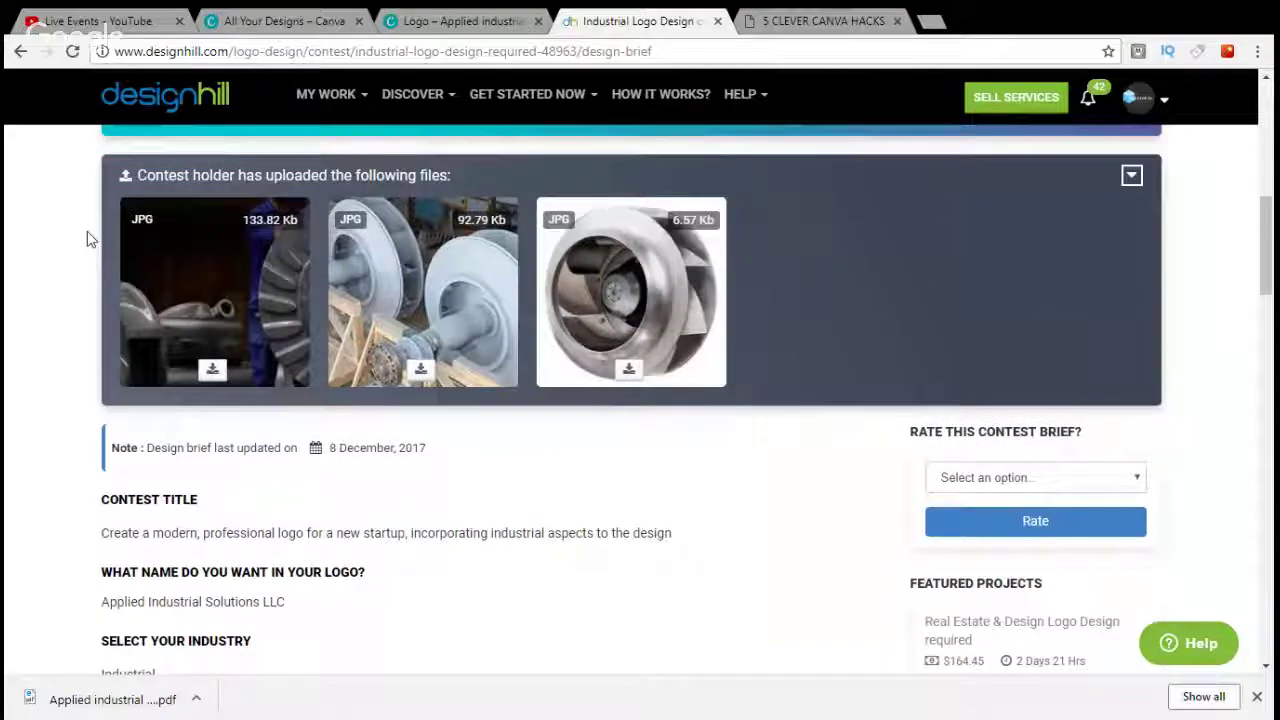
{"action": "scroll", "coordinate": [87, 238], "scroll_direction": "down", "scroll_amount": 4}
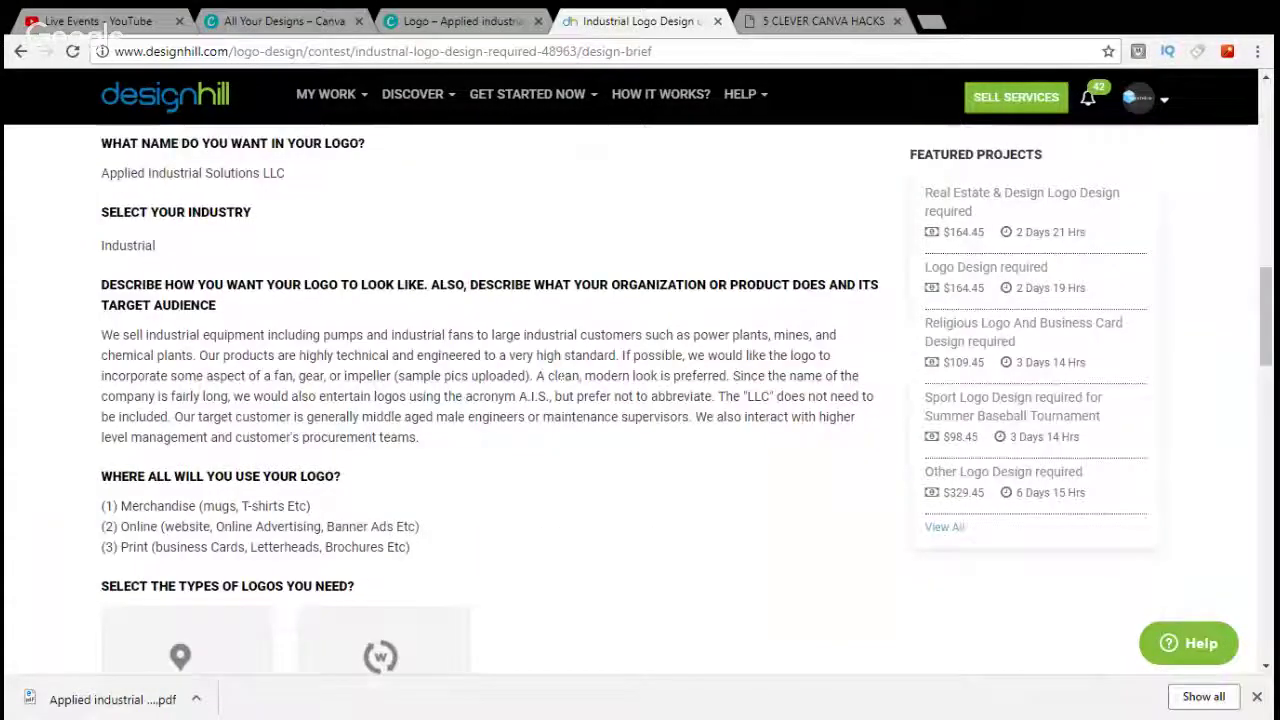
{"action": "scroll", "coordinate": [630, 363], "scroll_direction": "down", "scroll_amount": 3}
{"action": "scroll", "coordinate": [630, 363], "scroll_direction": "down", "scroll_amount": 5}
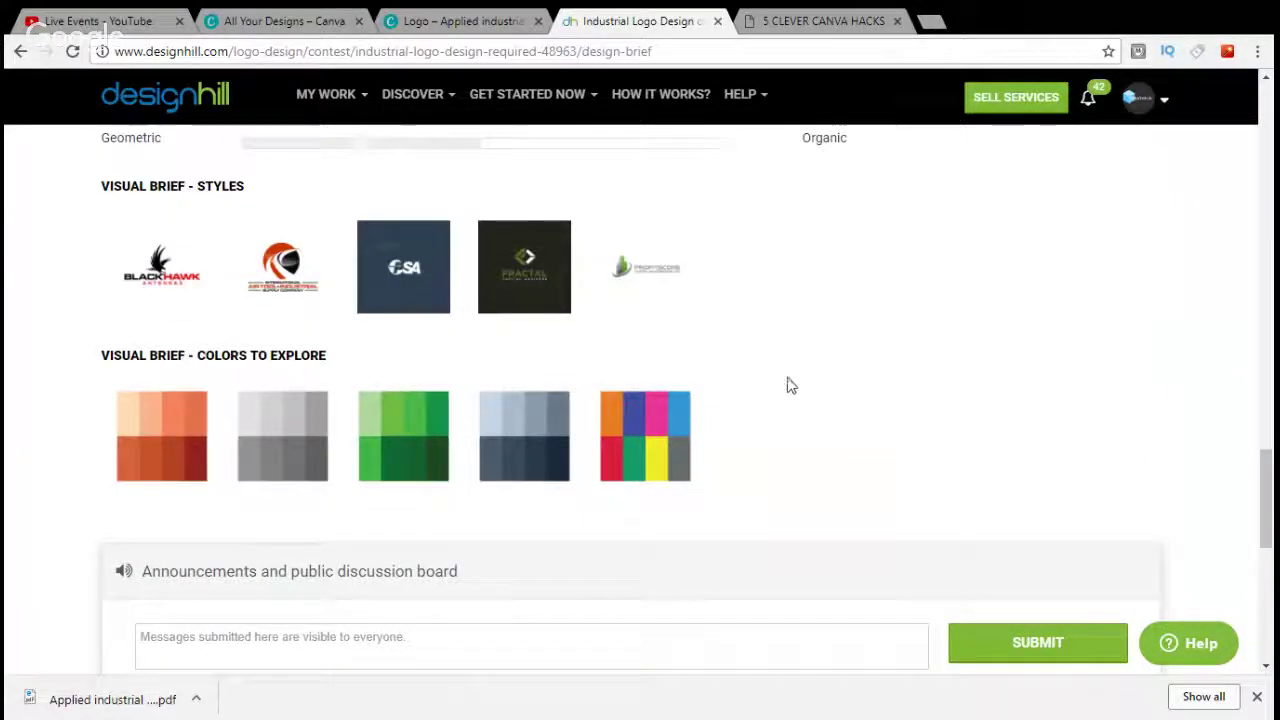
{"action": "scroll", "coordinate": [790, 384], "scroll_direction": "up", "scroll_amount": 4}
{"action": "scroll", "coordinate": [790, 385], "scroll_direction": "up", "scroll_amount": 10}
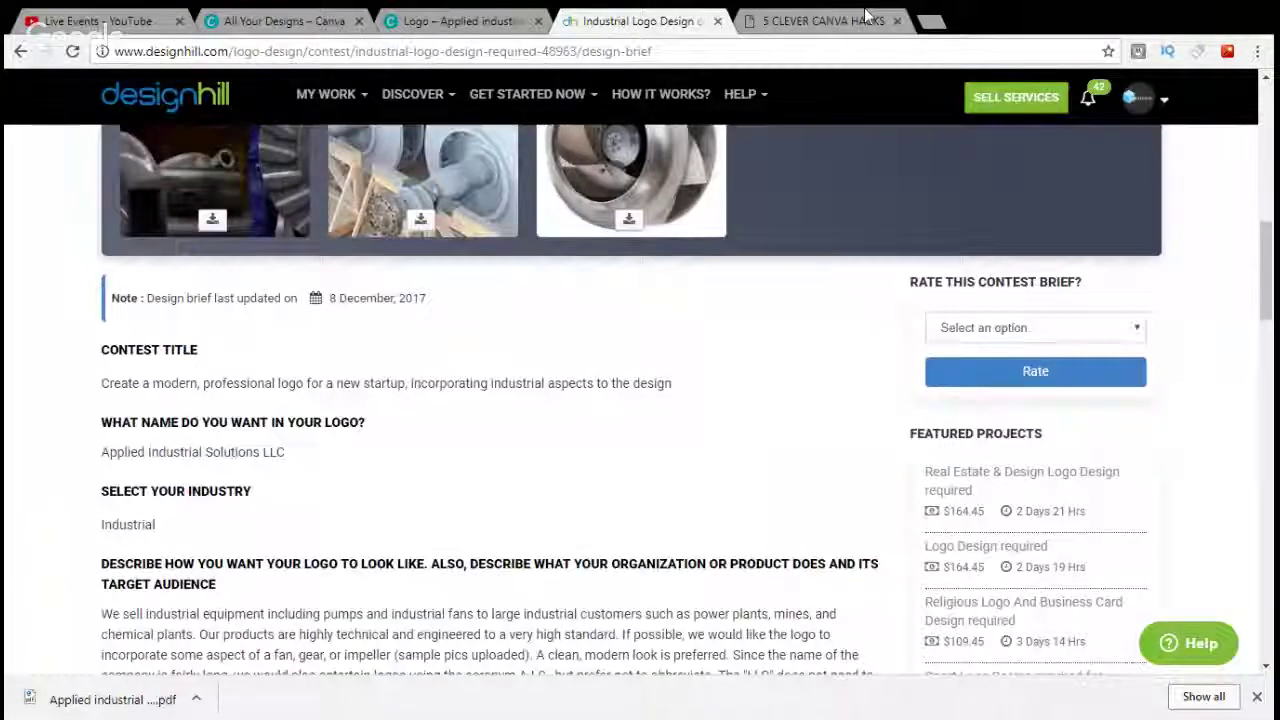
Back in Canva, delete the ACCENT INDUSTRIES text and its empty box.
{"action": "left_click", "coordinate": [460, 20]}
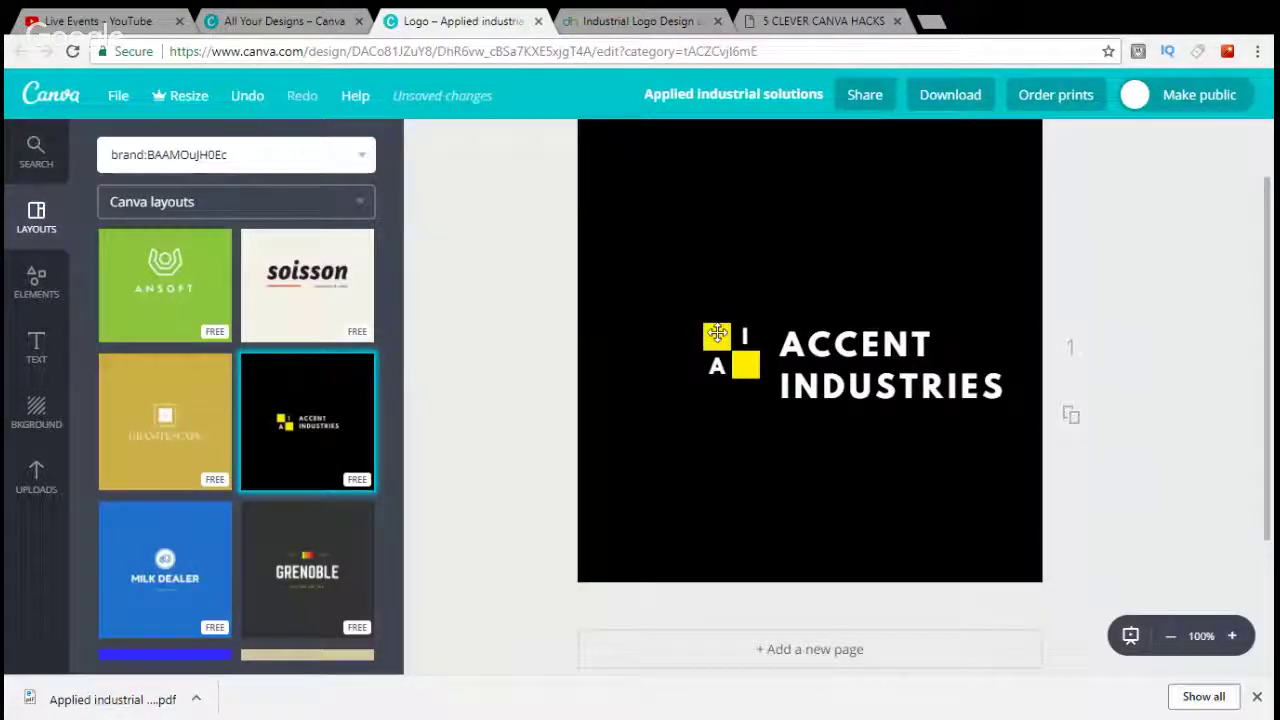
{"action": "left_click", "coordinate": [725, 338]}
{"action": "left_click", "coordinate": [855, 345]}
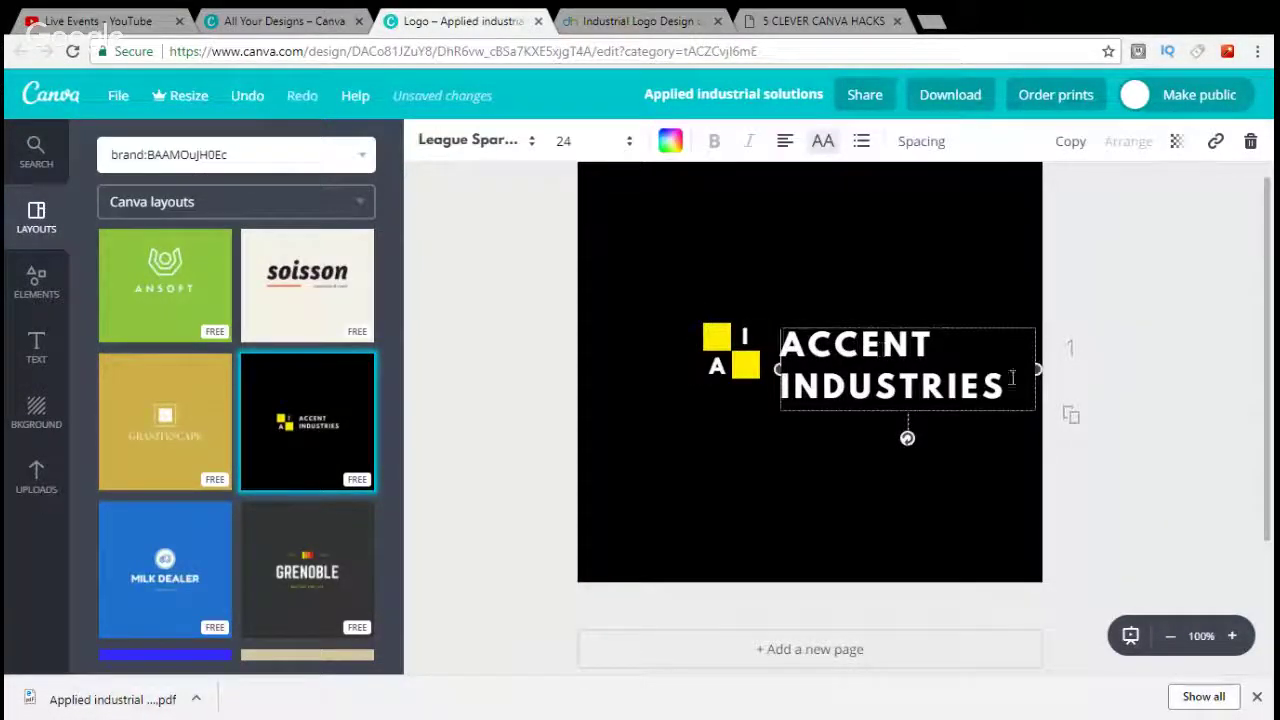
{"action": "left_click_drag", "start_coordinate": [1010, 374], "coordinate": [781, 350]}
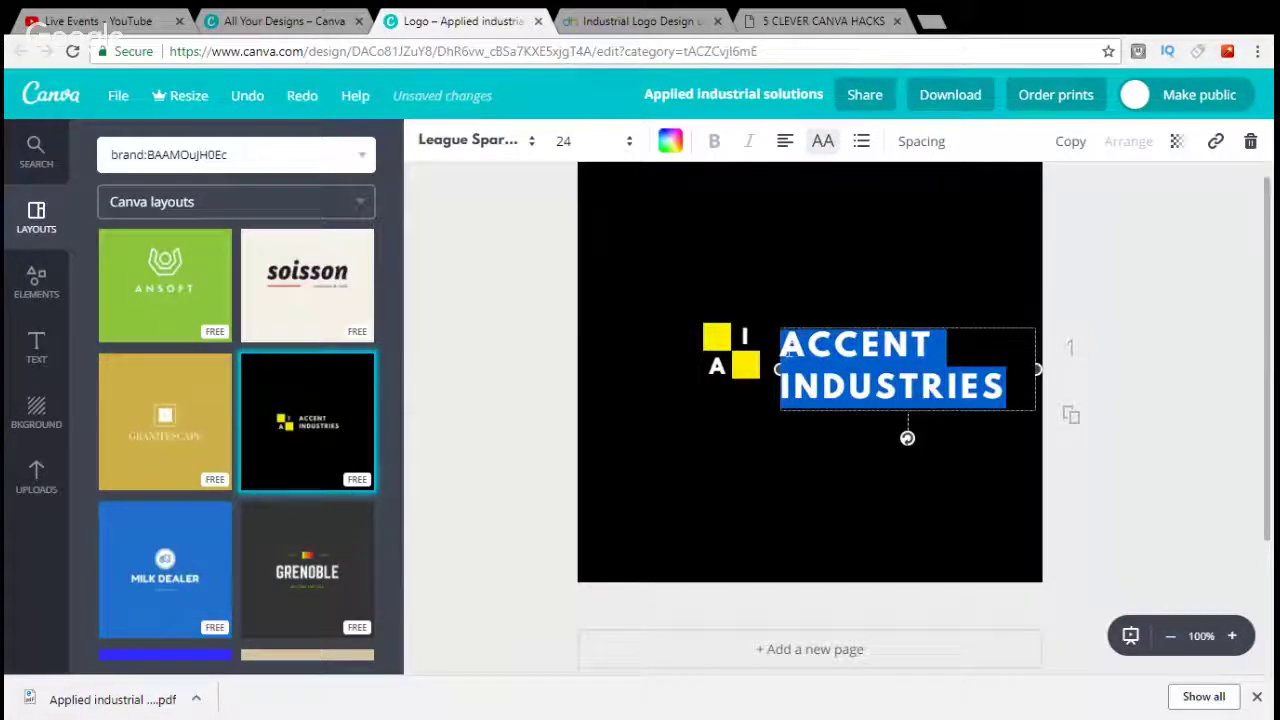
{"action": "key", "text": "BackSpace"}
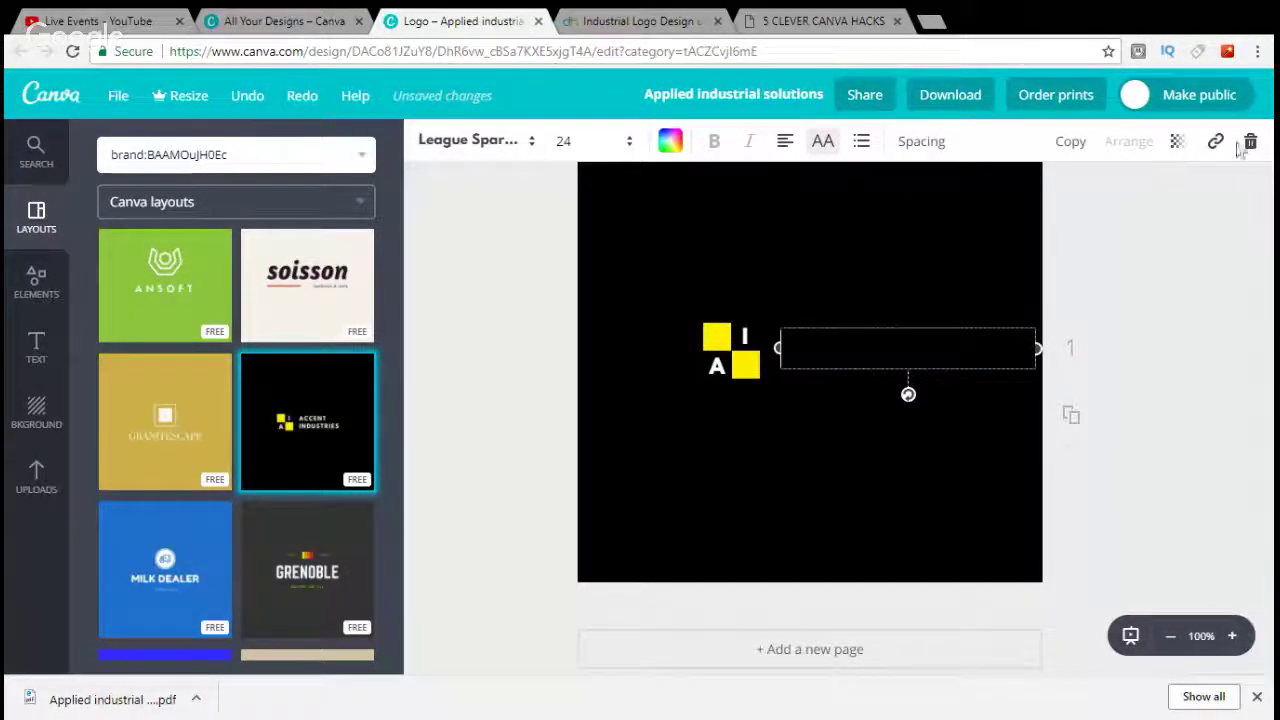
{"action": "key", "text": "Escape"}
Arrange the two yellow squares one above the other and move the letter A onto them.
{"action": "left_click", "coordinate": [714, 334]}
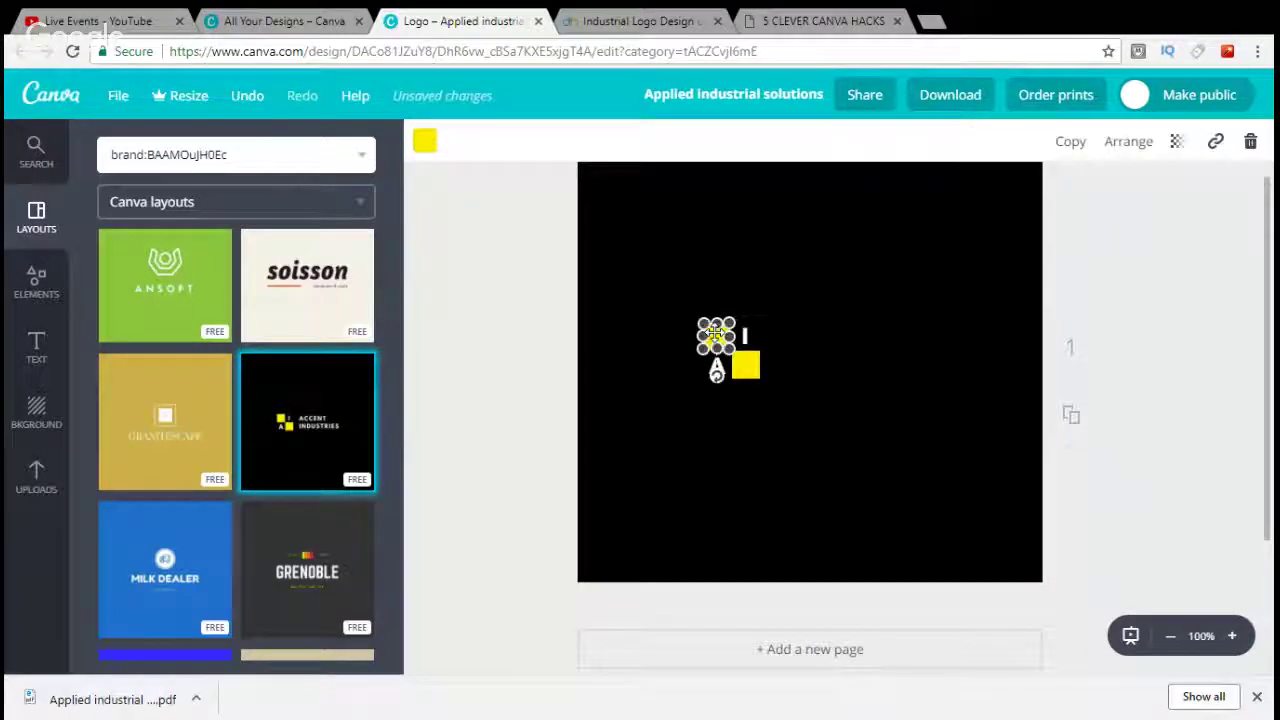
{"action": "left_click_drag", "start_coordinate": [714, 334], "coordinate": [910, 262]}
{"action": "left_click_drag", "start_coordinate": [747, 369], "coordinate": [880, 340]}
{"action": "left_click_drag", "start_coordinate": [877, 273], "coordinate": [735, 253]}
{"action": "left_click_drag", "start_coordinate": [877, 341], "coordinate": [762, 283]}
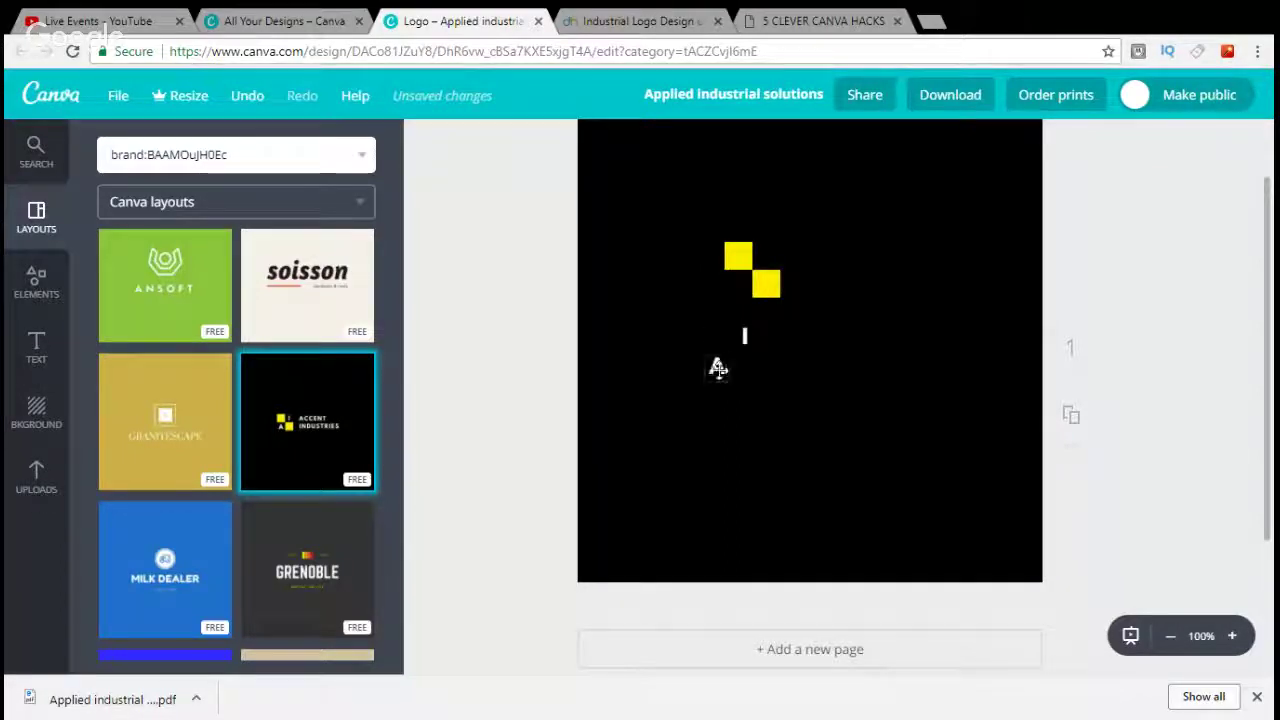
{"action": "mouse_move", "coordinate": [717, 366]}
{"action": "left_mouse_down"}
{"action": "mouse_move", "coordinate": [746, 323]}
{"action": "mouse_move", "coordinate": [744, 284]}
{"action": "mouse_move", "coordinate": [711, 347]}
{"action": "left_mouse_up"}
Enlarge both yellow squares into large diagonal blocks near the page centre.
{"action": "left_click", "coordinate": [738, 257]}
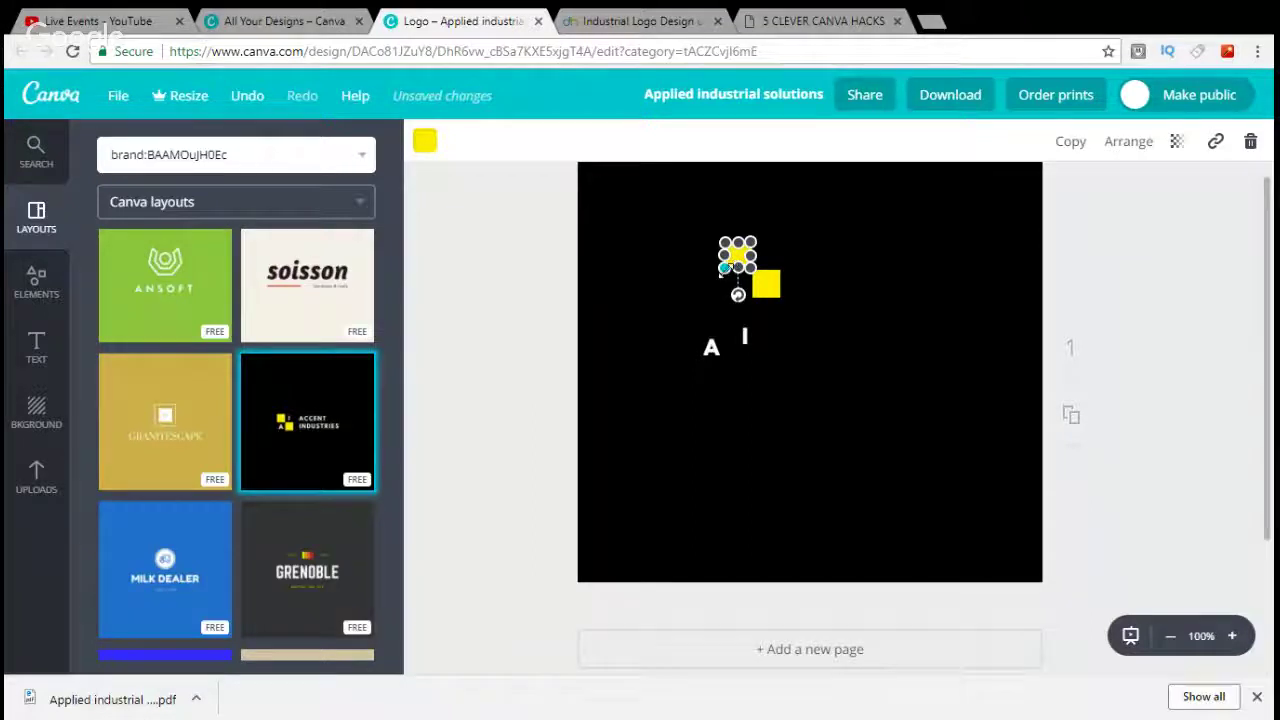
{"action": "left_click_drag", "start_coordinate": [722, 268], "coordinate": [652, 342]}
{"action": "left_click_drag", "start_coordinate": [772, 286], "coordinate": [771, 389]}
{"action": "left_click_drag", "start_coordinate": [859, 332], "coordinate": [908, 385]}
{"action": "left_click_drag", "start_coordinate": [700, 280], "coordinate": [785, 288]}
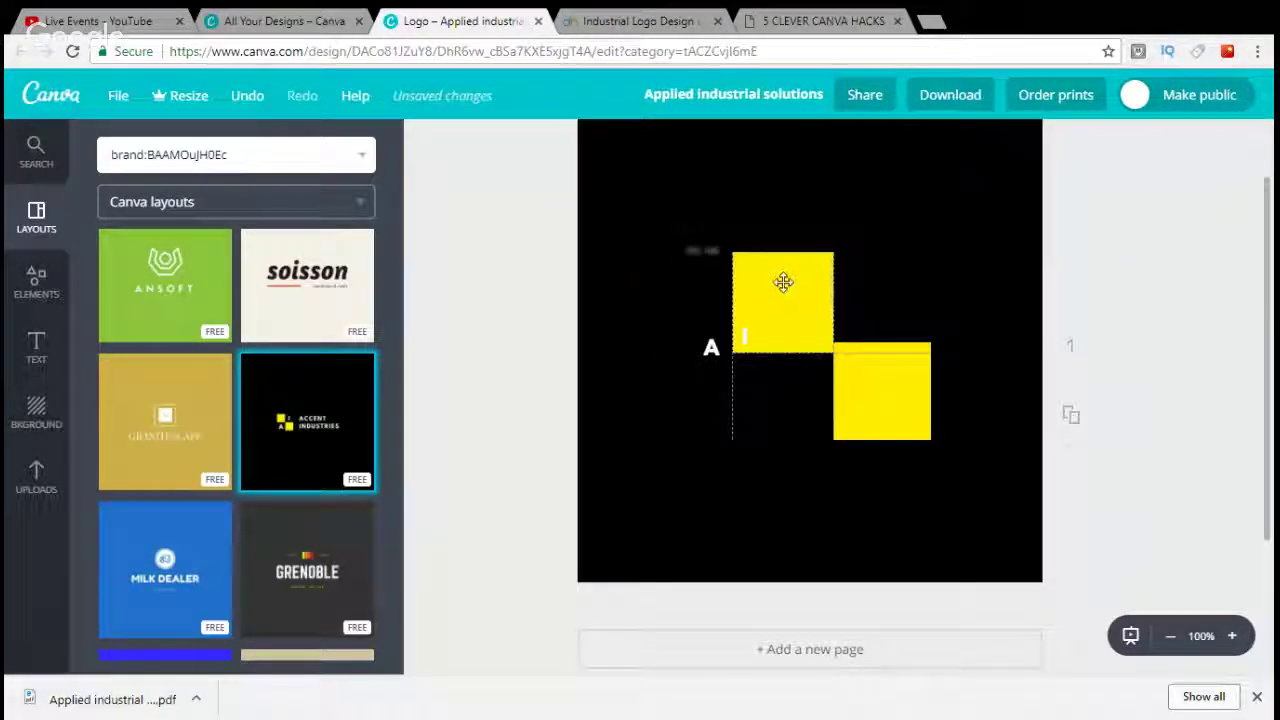
{"action": "left_click_drag", "start_coordinate": [783, 282], "coordinate": [781, 272]}
Move the letter A onto the upper yellow square, resize it to 80, and centre it.
{"action": "left_click", "coordinate": [883, 254]}
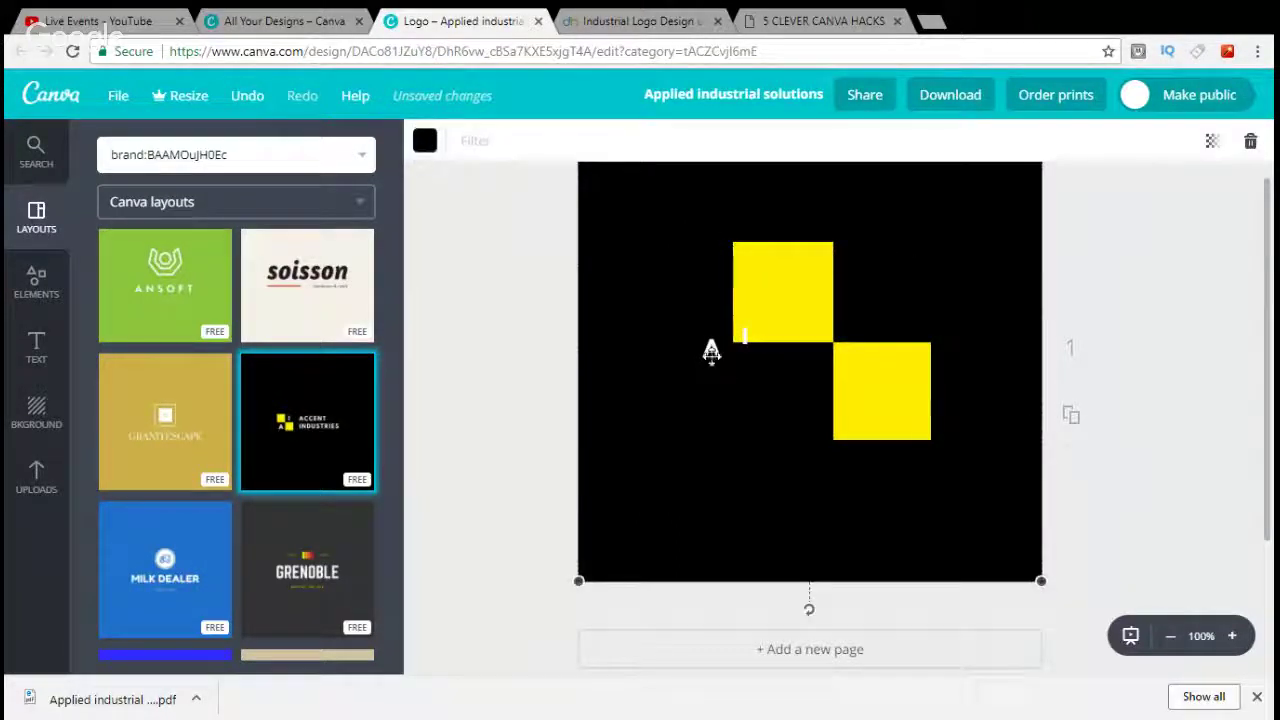
{"action": "left_click", "coordinate": [711, 350]}
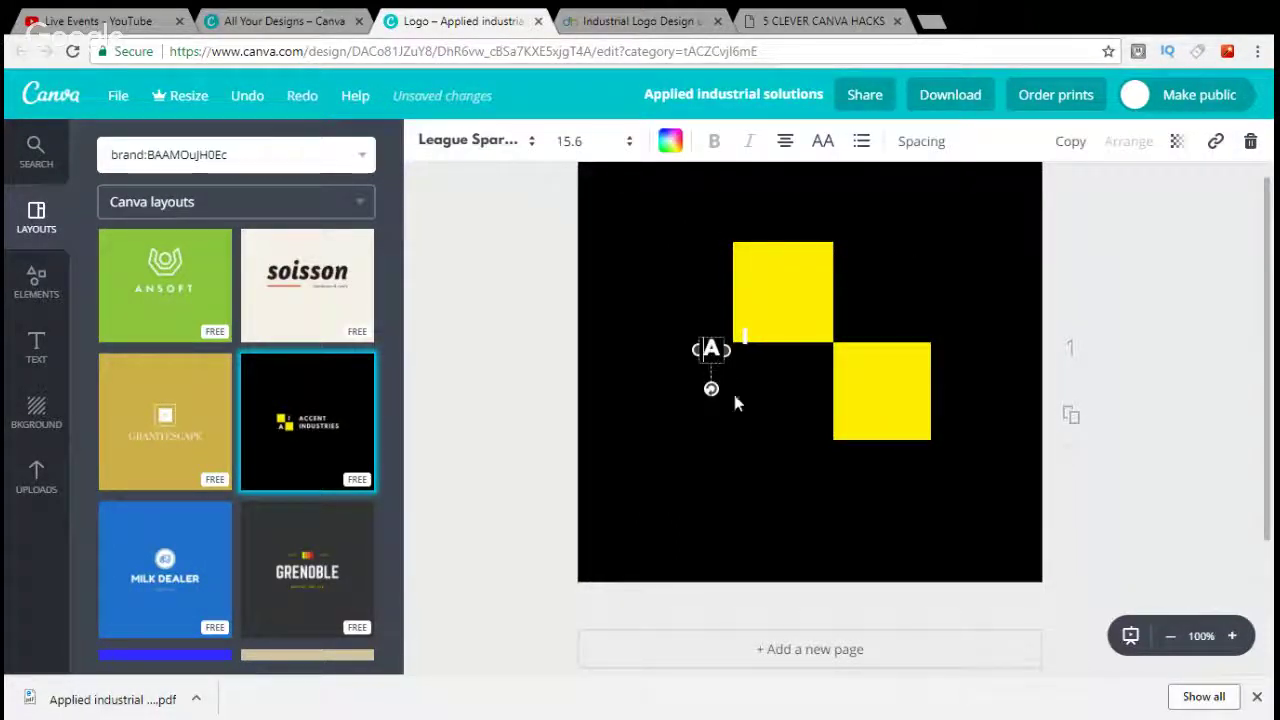
{"action": "left_click_drag", "start_coordinate": [711, 349], "coordinate": [780, 301]}
{"action": "left_click", "coordinate": [580, 141]}
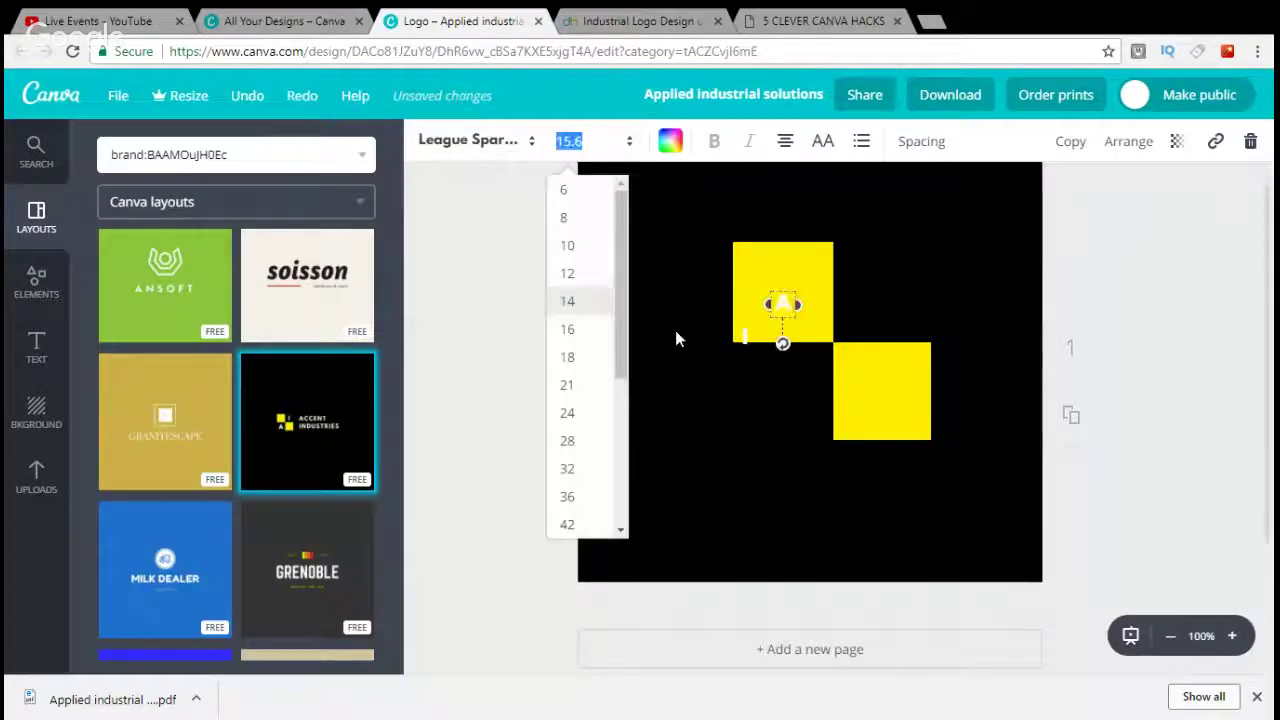
{"action": "scroll", "coordinate": [585, 352], "scroll_direction": "down", "scroll_amount": 3}
{"action": "left_click", "coordinate": [567, 386]}
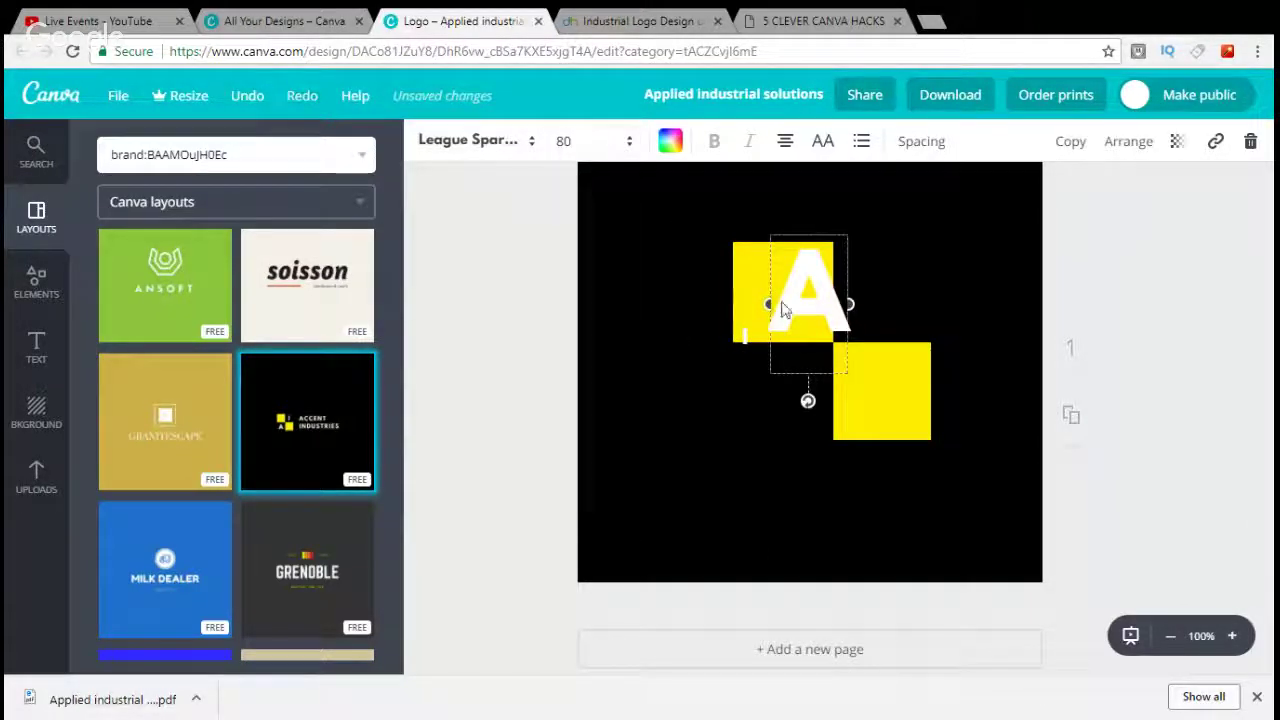
{"action": "left_click_drag", "start_coordinate": [812, 290], "coordinate": [793, 314]}
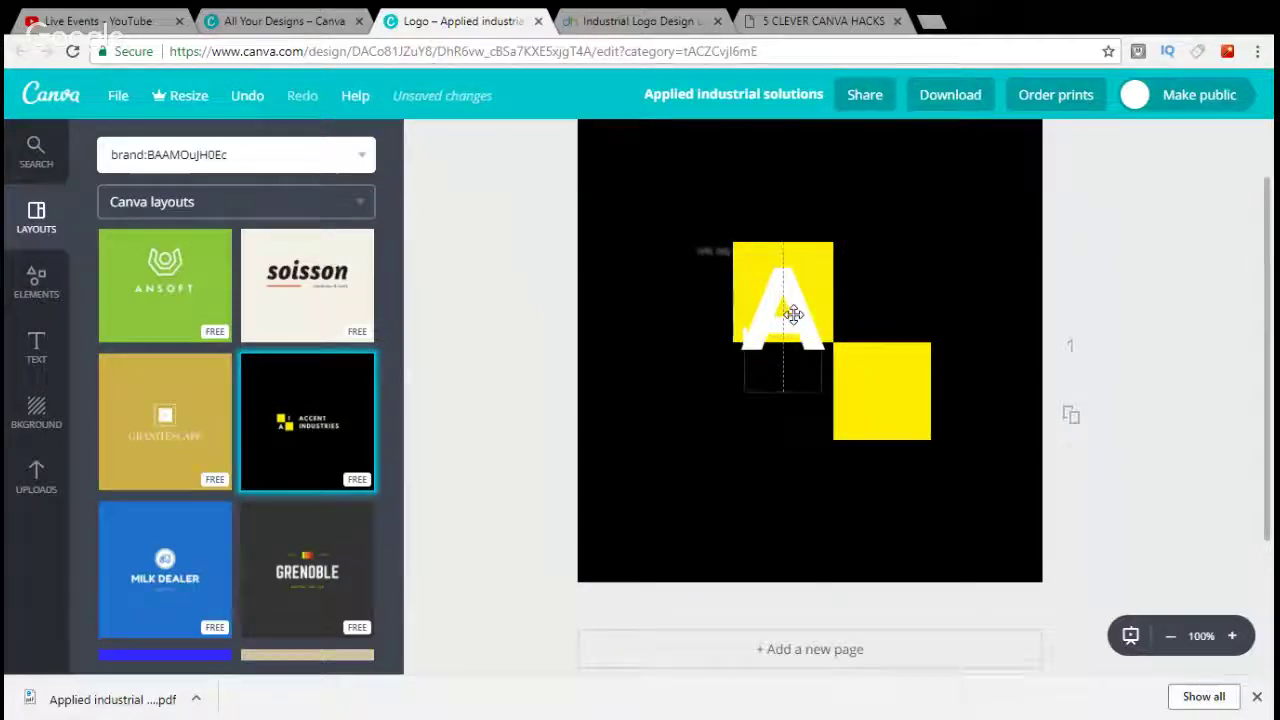
Remove the small I beside the A and make the letter A black.
{"action": "left_click", "coordinate": [742, 332]}
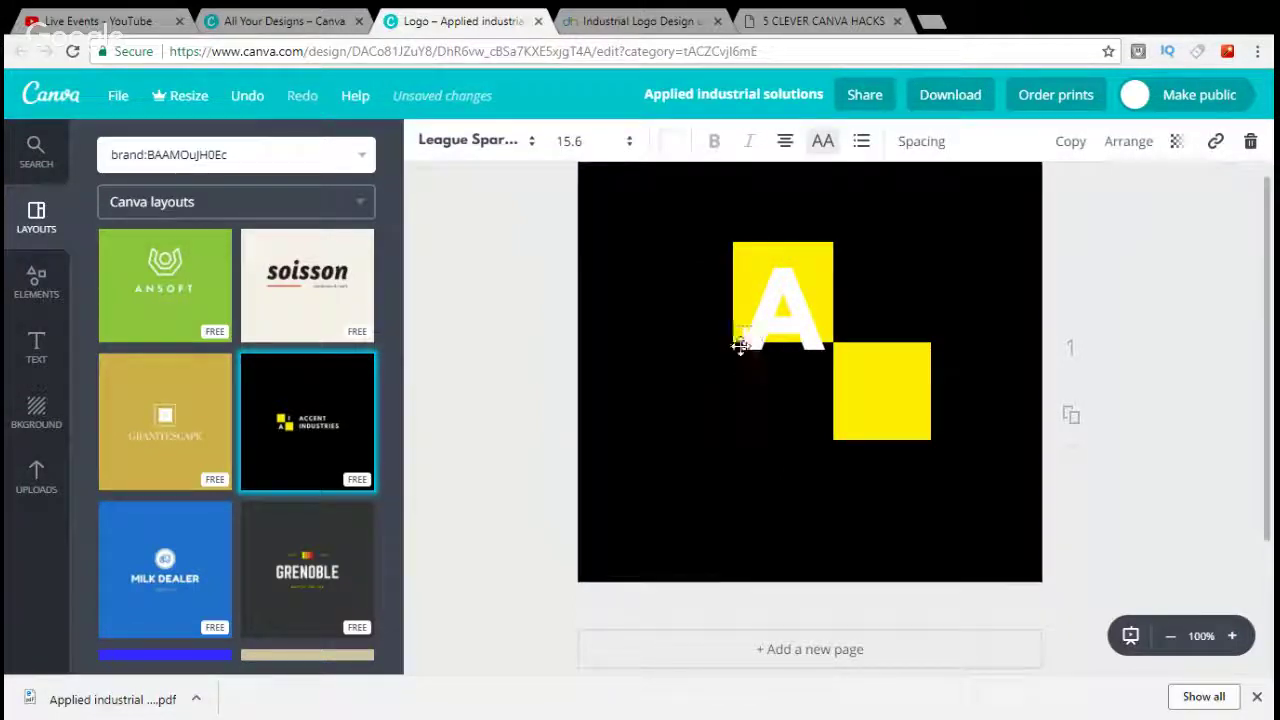
{"action": "key", "text": "Delete"}
{"action": "left_click_drag", "start_coordinate": [733, 373], "coordinate": [866, 407]}
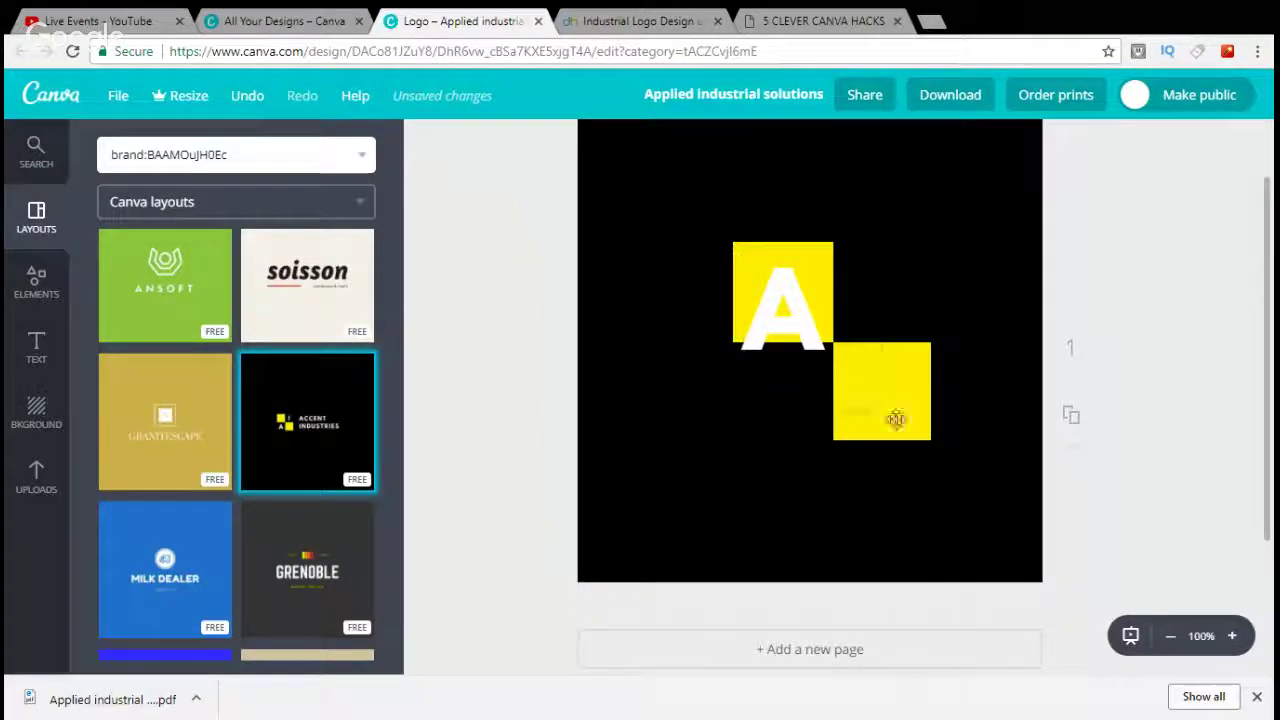
{"action": "left_click", "coordinate": [787, 308]}
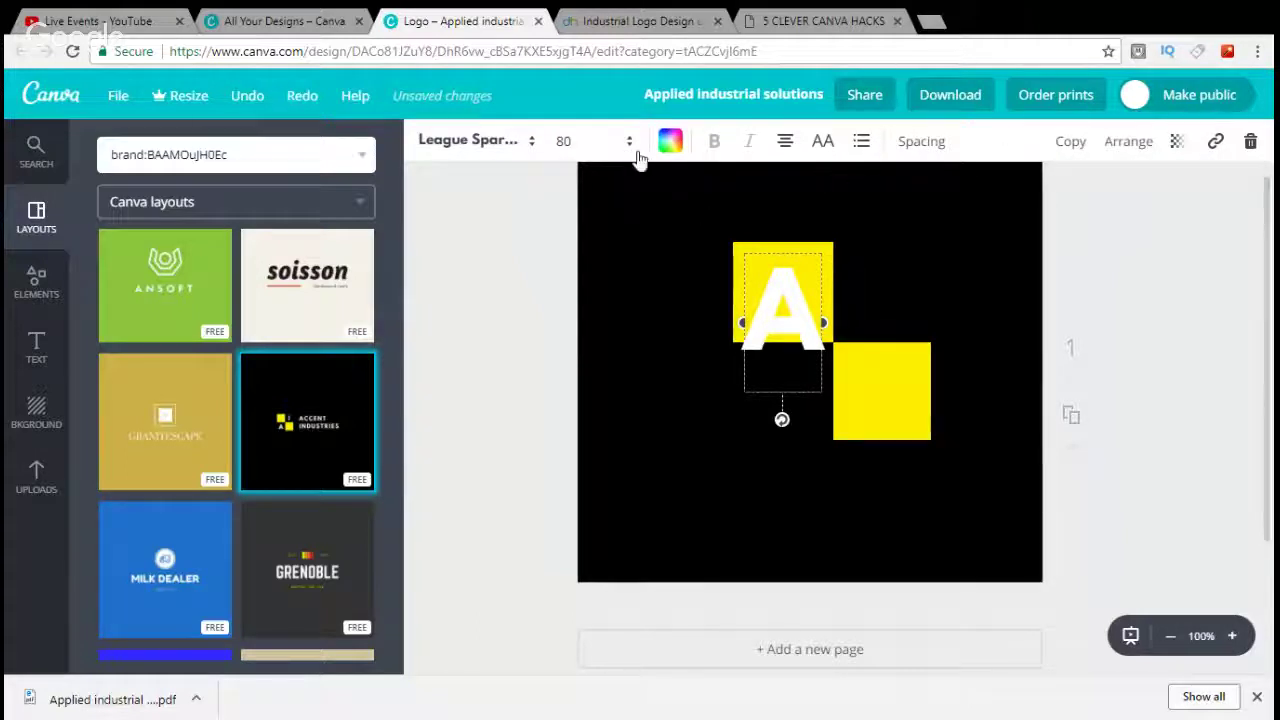
{"action": "left_click", "coordinate": [580, 141]}
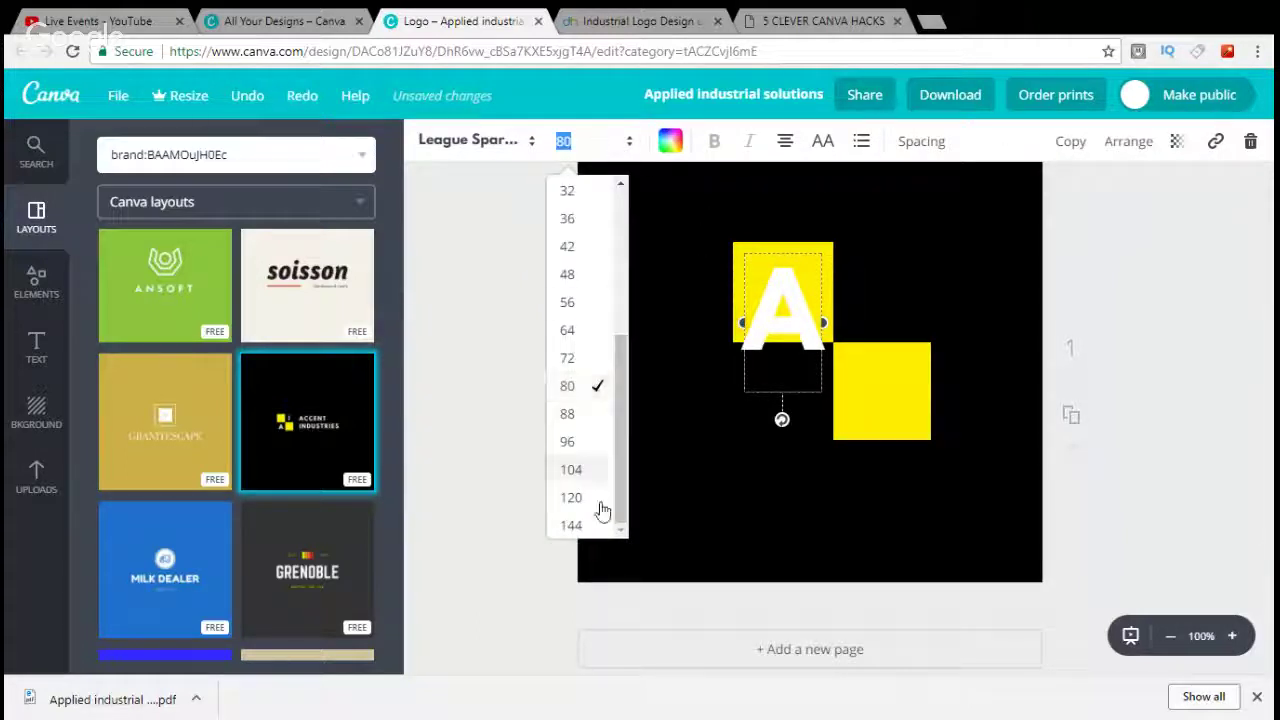
{"action": "left_click", "coordinate": [671, 142]}
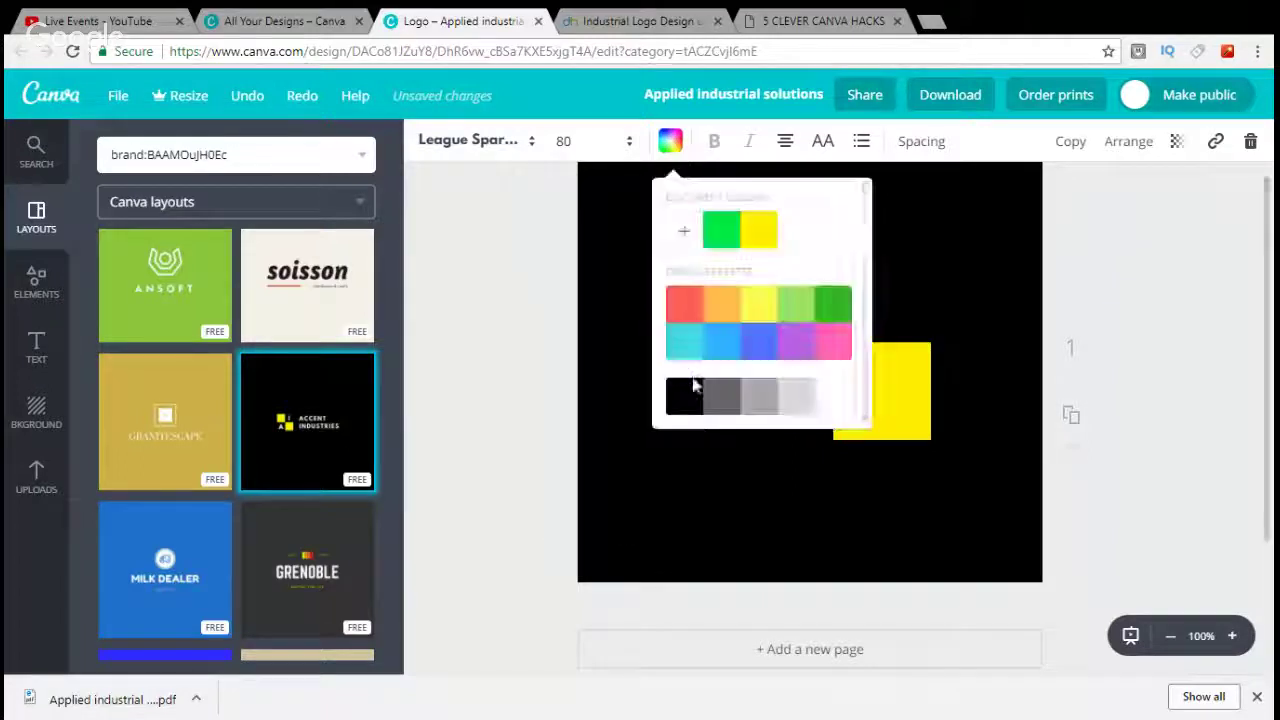
{"action": "left_click", "coordinate": [703, 452]}
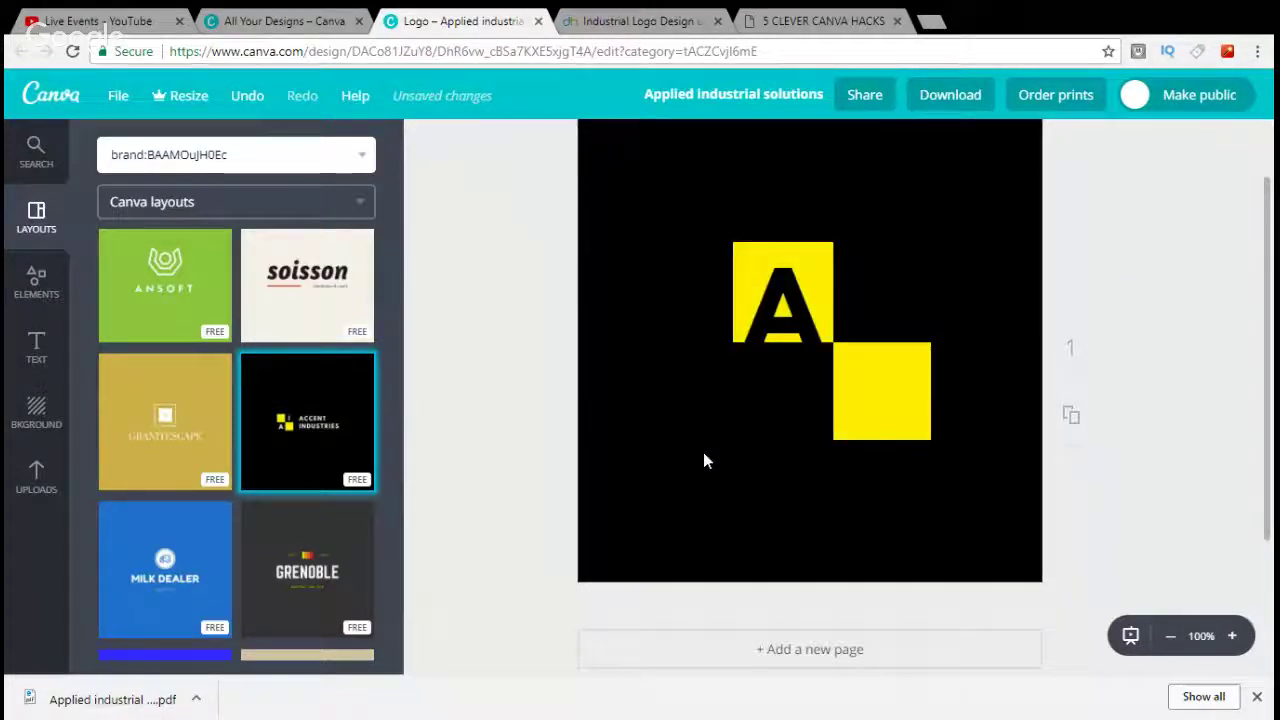
Recolour the square behind the A from yellow to bright red ff2600 via the colour wheel.
{"action": "left_click", "coordinate": [748, 255]}
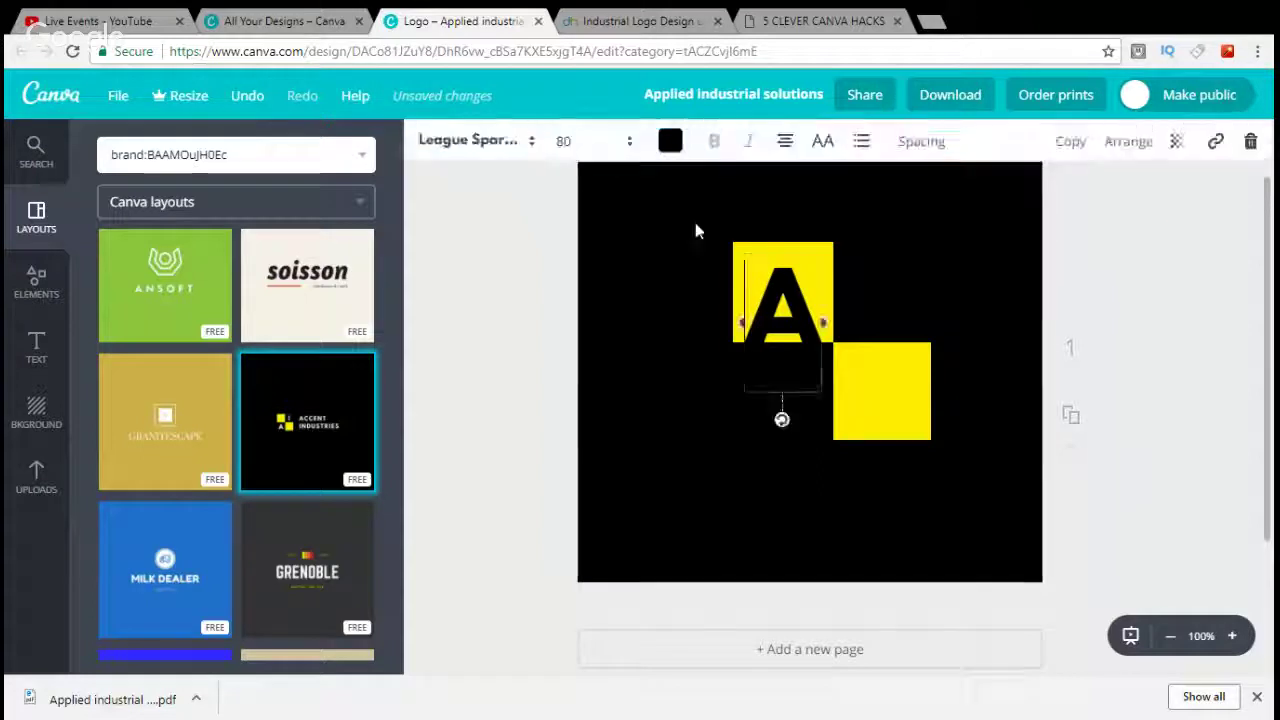
{"action": "left_click", "coordinate": [827, 253]}
{"action": "left_click", "coordinate": [424, 141]}
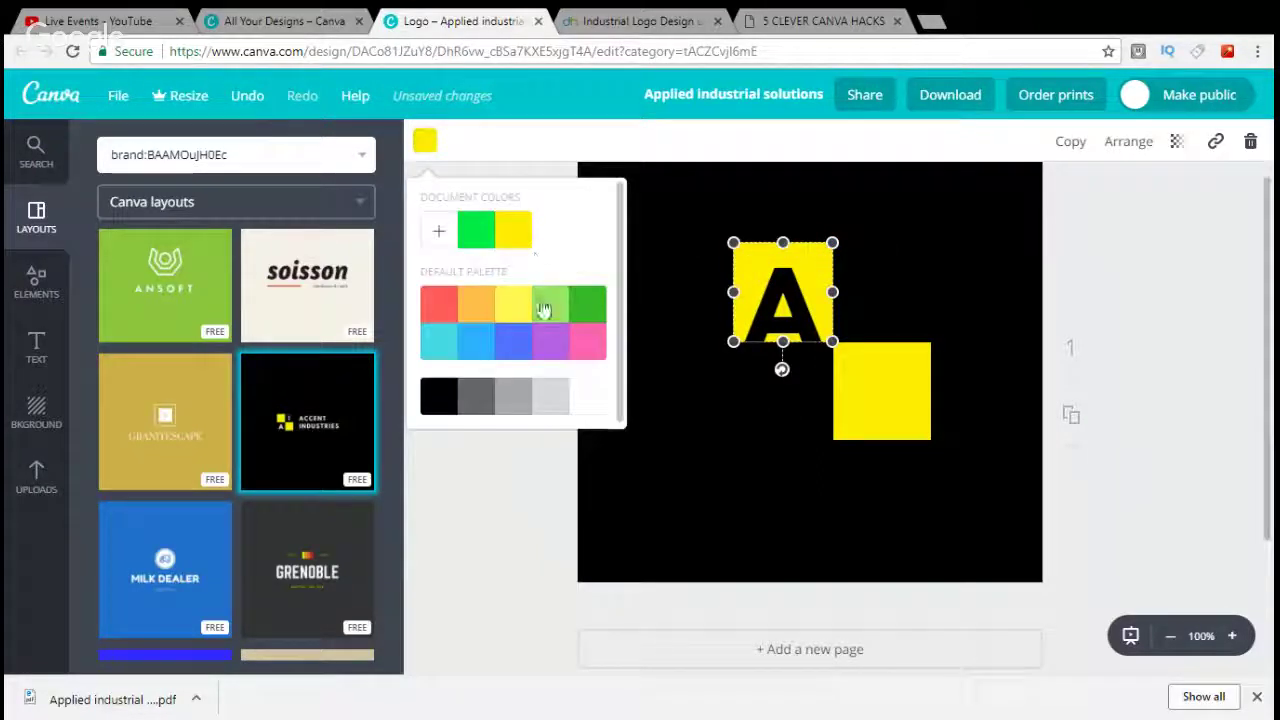
{"action": "left_click", "coordinate": [480, 310]}
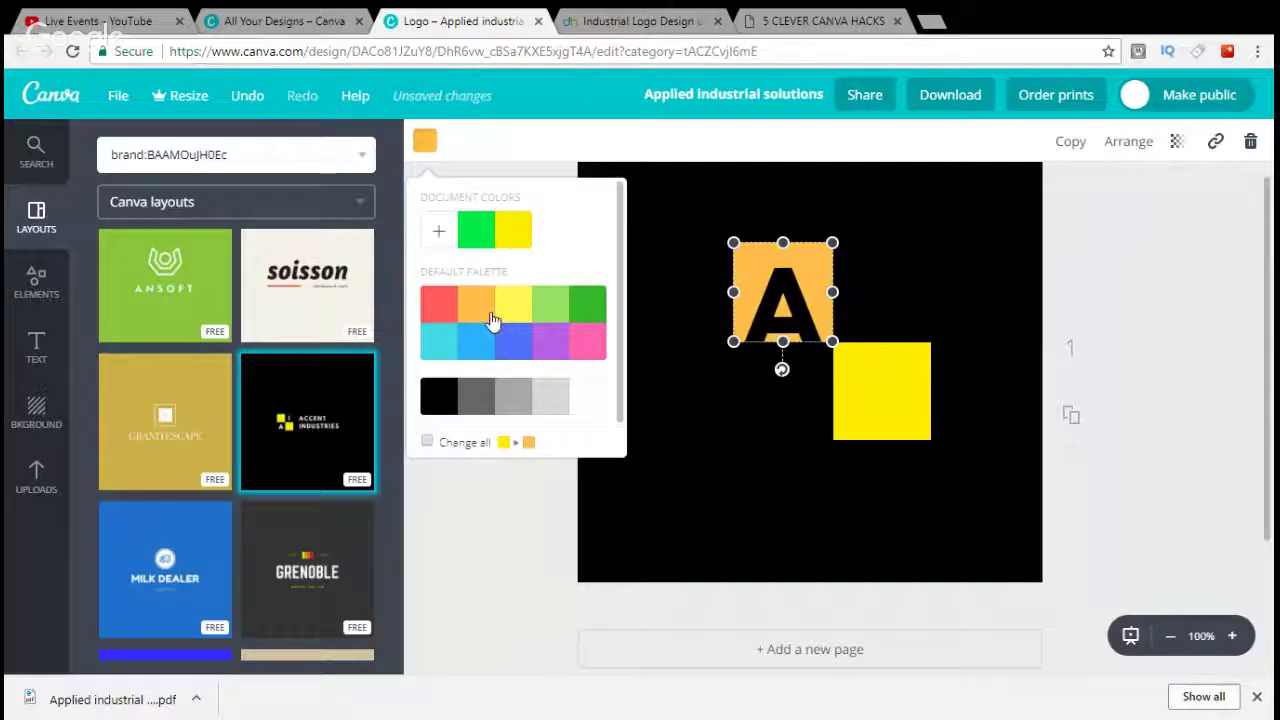
{"action": "left_click", "coordinate": [436, 234]}
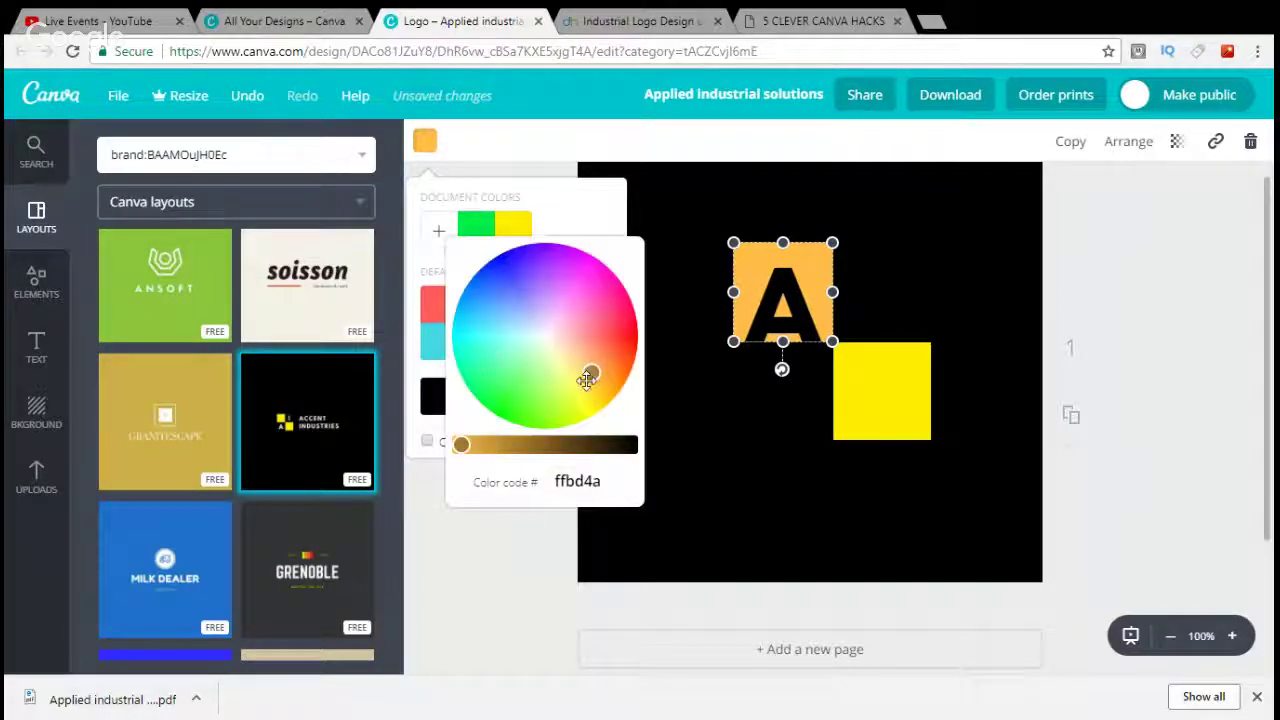
{"action": "left_click_drag", "start_coordinate": [588, 378], "coordinate": [650, 352]}
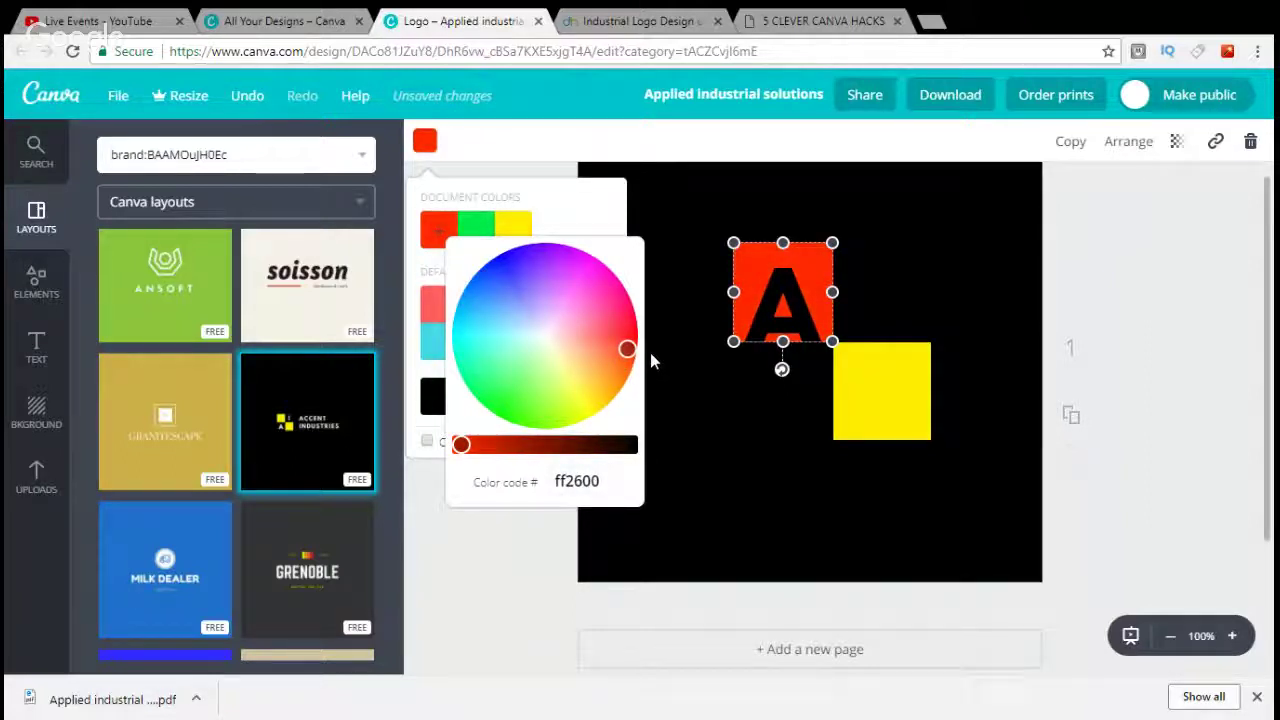
{"action": "left_click", "coordinate": [895, 268]}
{"action": "left_click", "coordinate": [897, 270]}
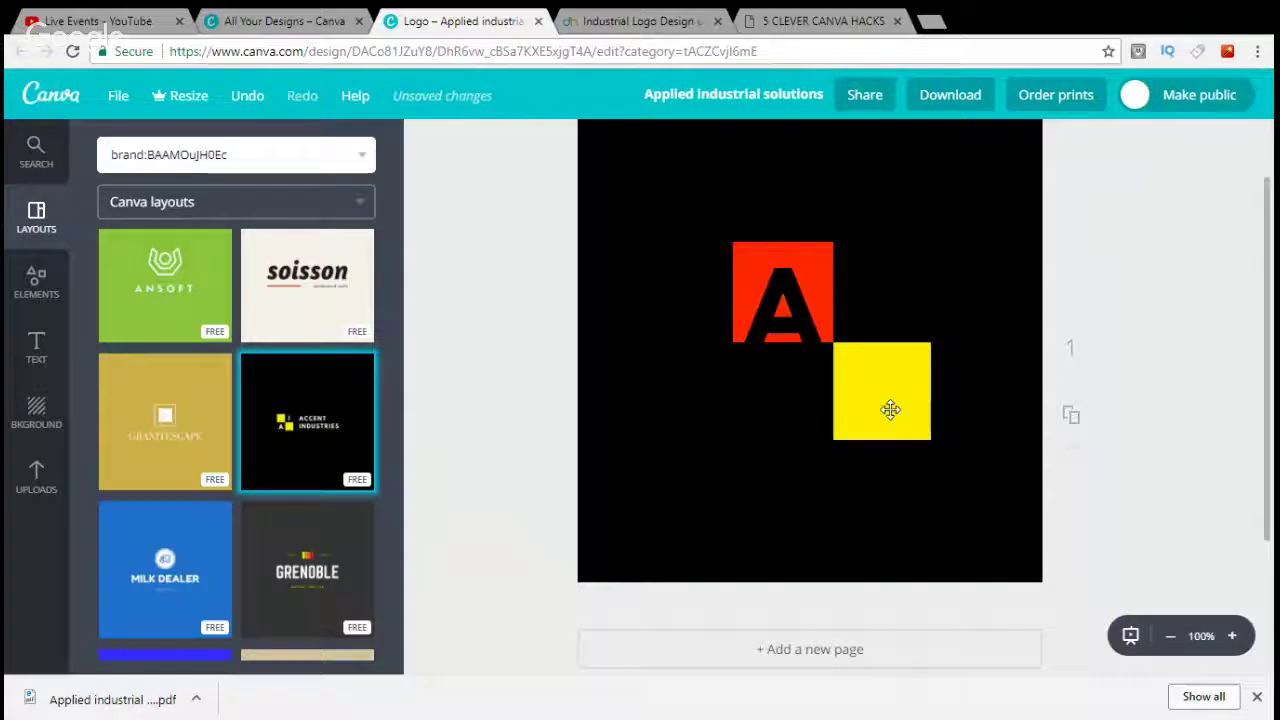
Duplicate the black A and place the copy on the yellow square as the I.
{"action": "left_click", "coordinate": [888, 295]}
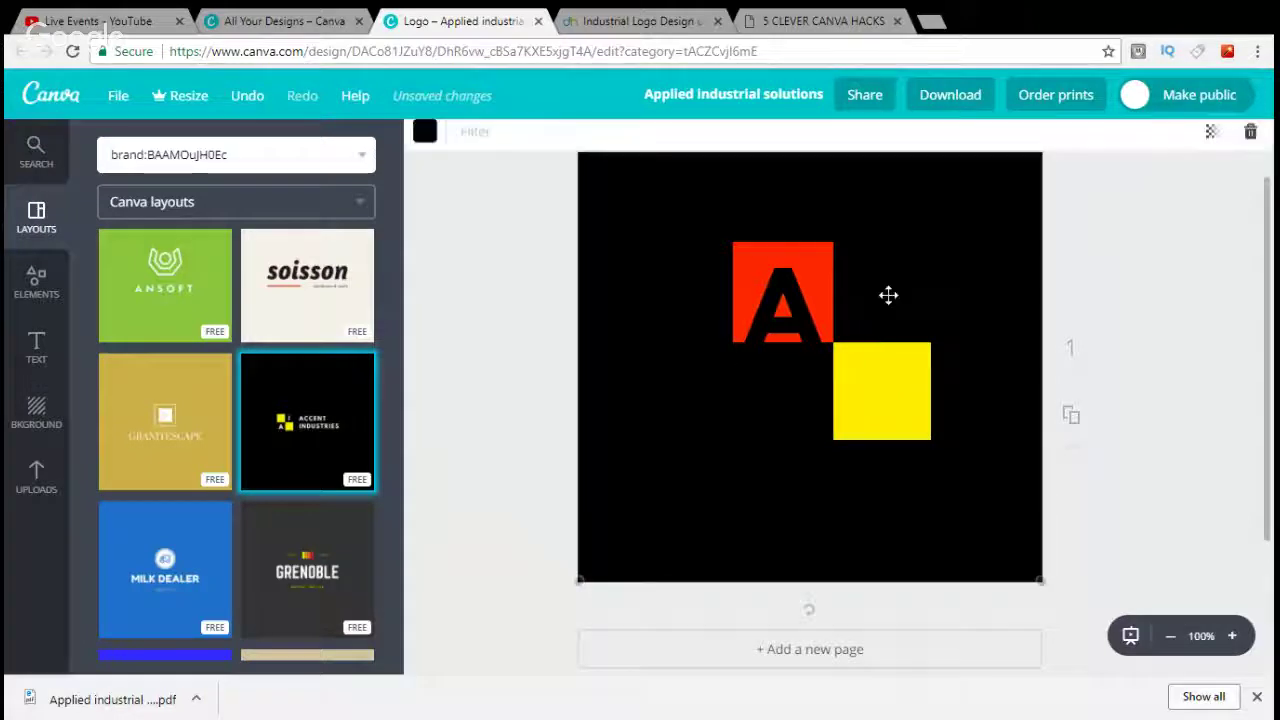
{"action": "left_click", "coordinate": [886, 425]}
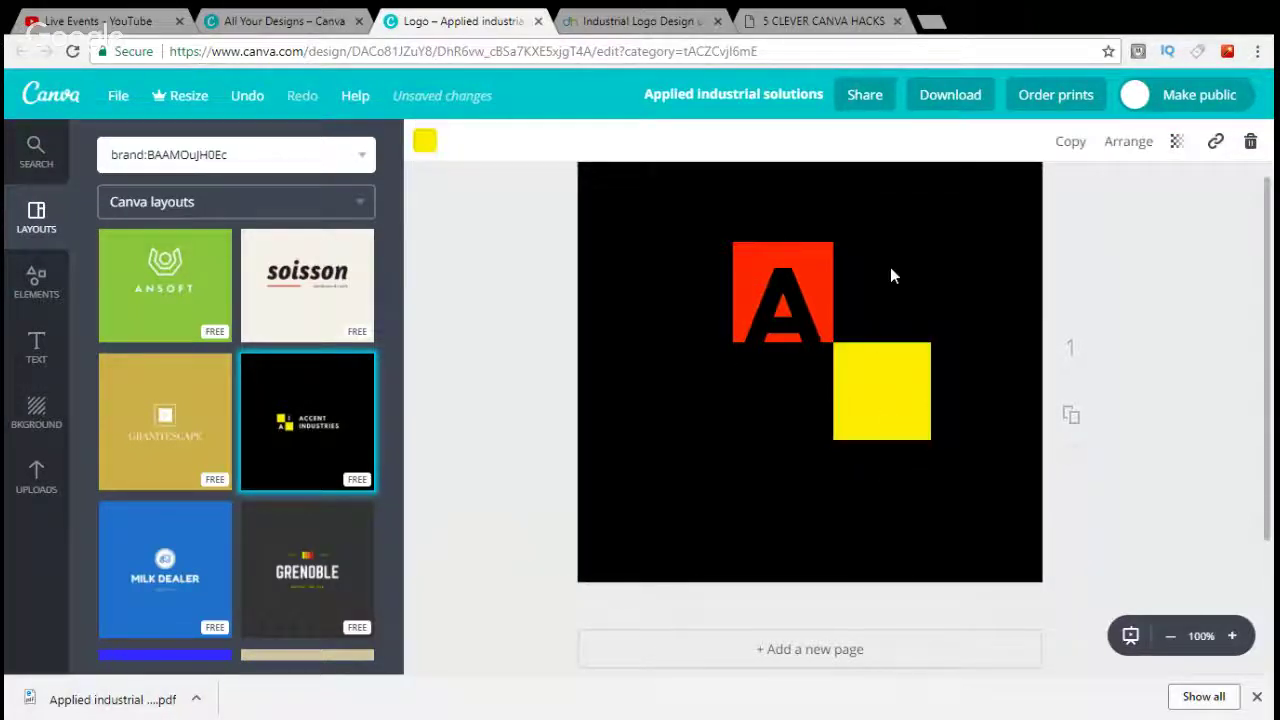
{"action": "left_click", "coordinate": [777, 318]}
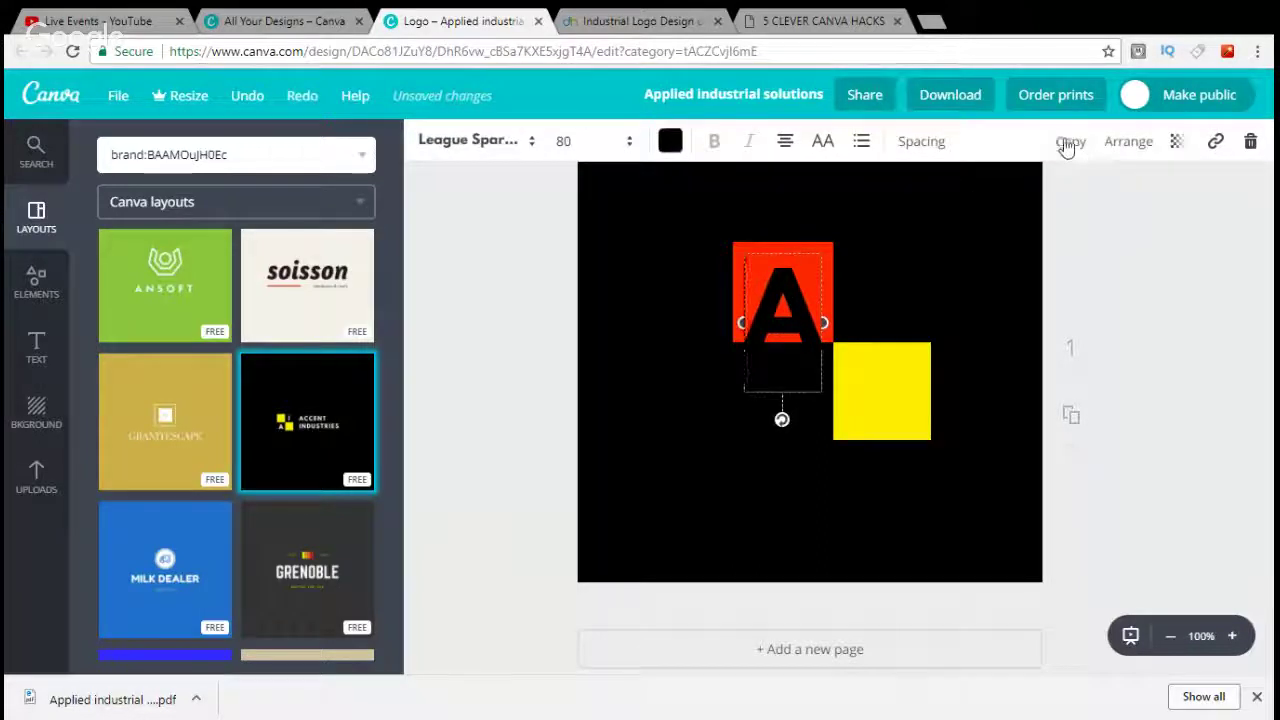
{"action": "key", "text": "ctrl+d"}
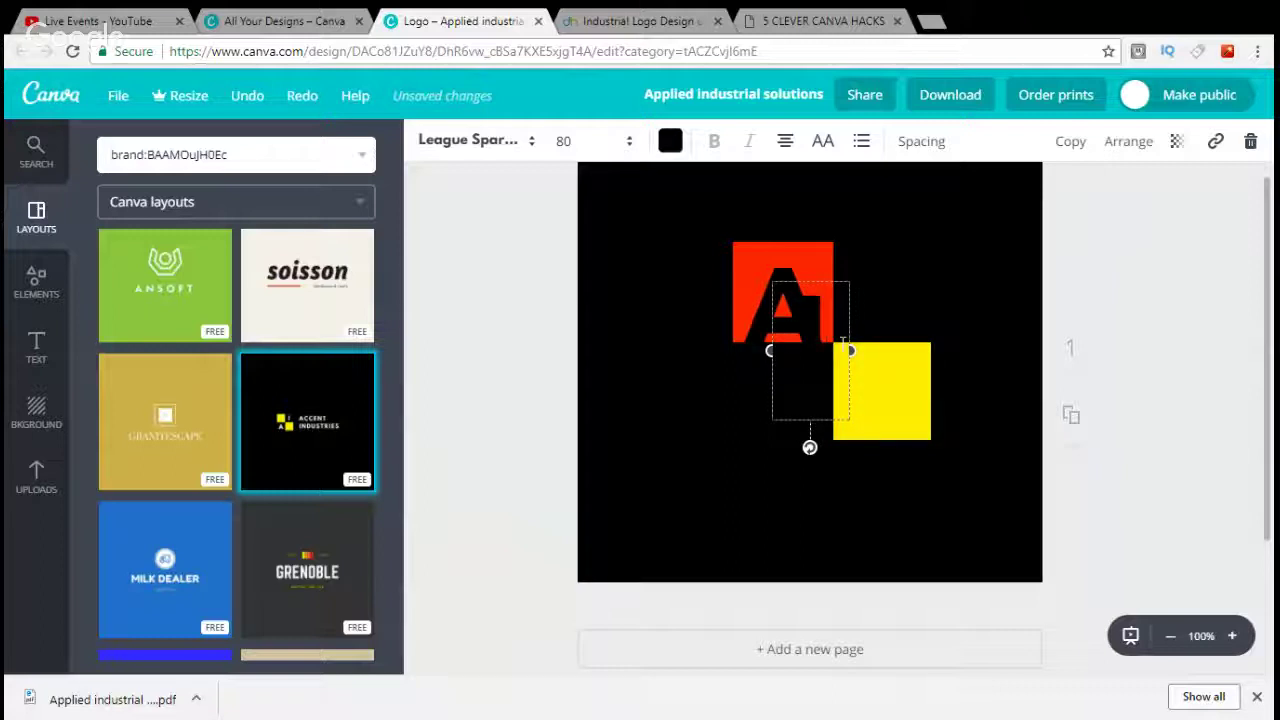
{"action": "left_click_drag", "start_coordinate": [850, 340], "coordinate": [903, 390]}
Shift the red and yellow squares with their letters up-left into a corner-to-corner pair.
{"action": "left_click", "coordinate": [965, 275]}
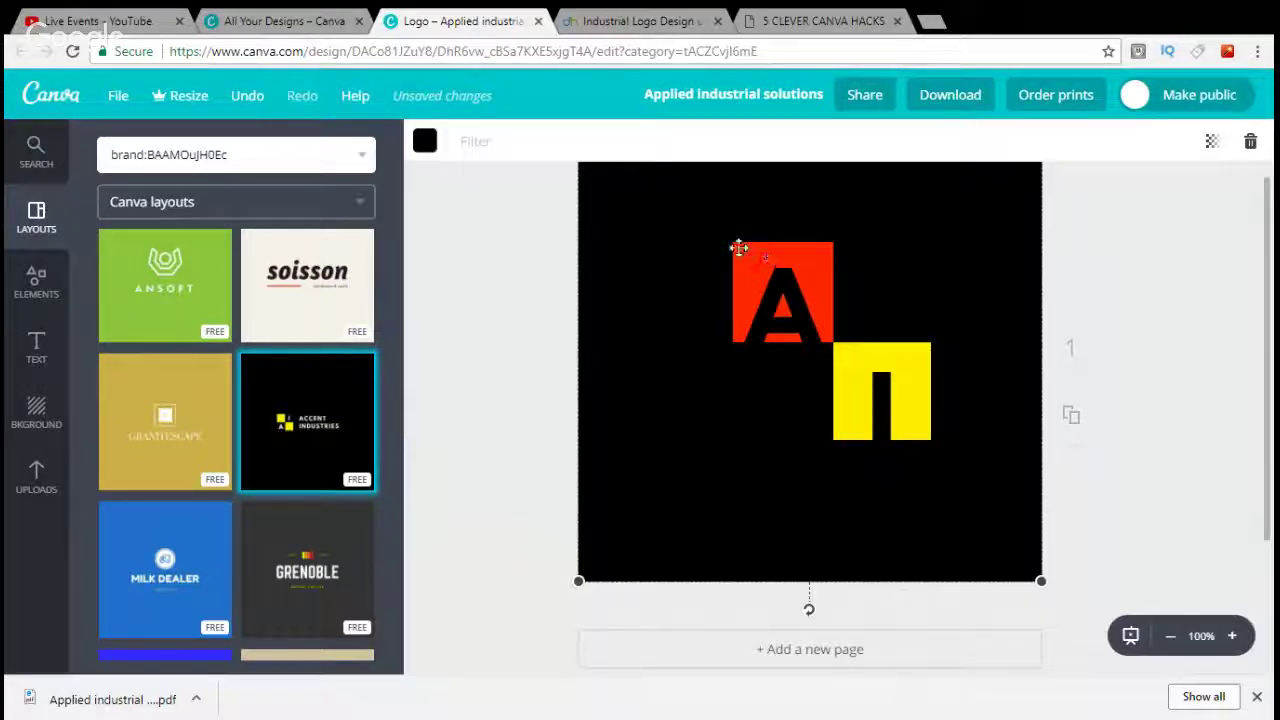
{"action": "left_click_drag", "start_coordinate": [738, 248], "coordinate": [667, 205]}
{"action": "left_click_drag", "start_coordinate": [791, 311], "coordinate": [729, 273]}
{"action": "left_click_drag", "start_coordinate": [920, 357], "coordinate": [852, 310]}
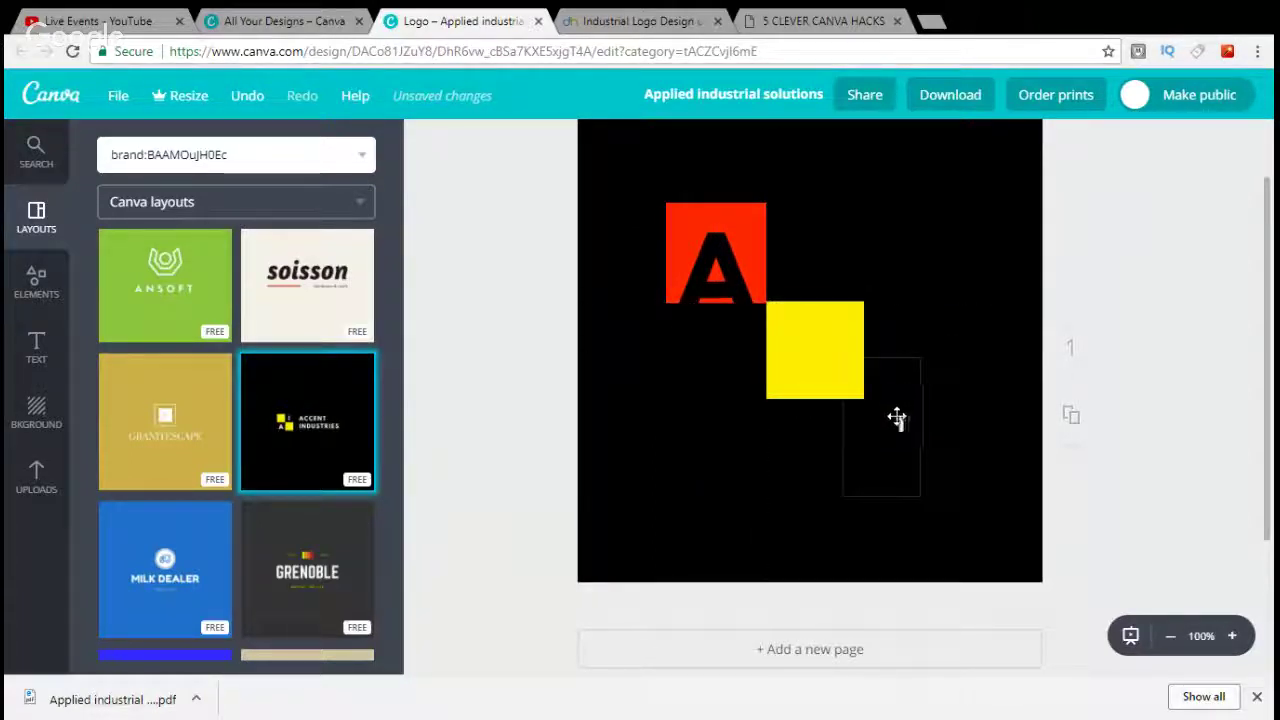
{"action": "left_click_drag", "start_coordinate": [897, 418], "coordinate": [830, 385]}
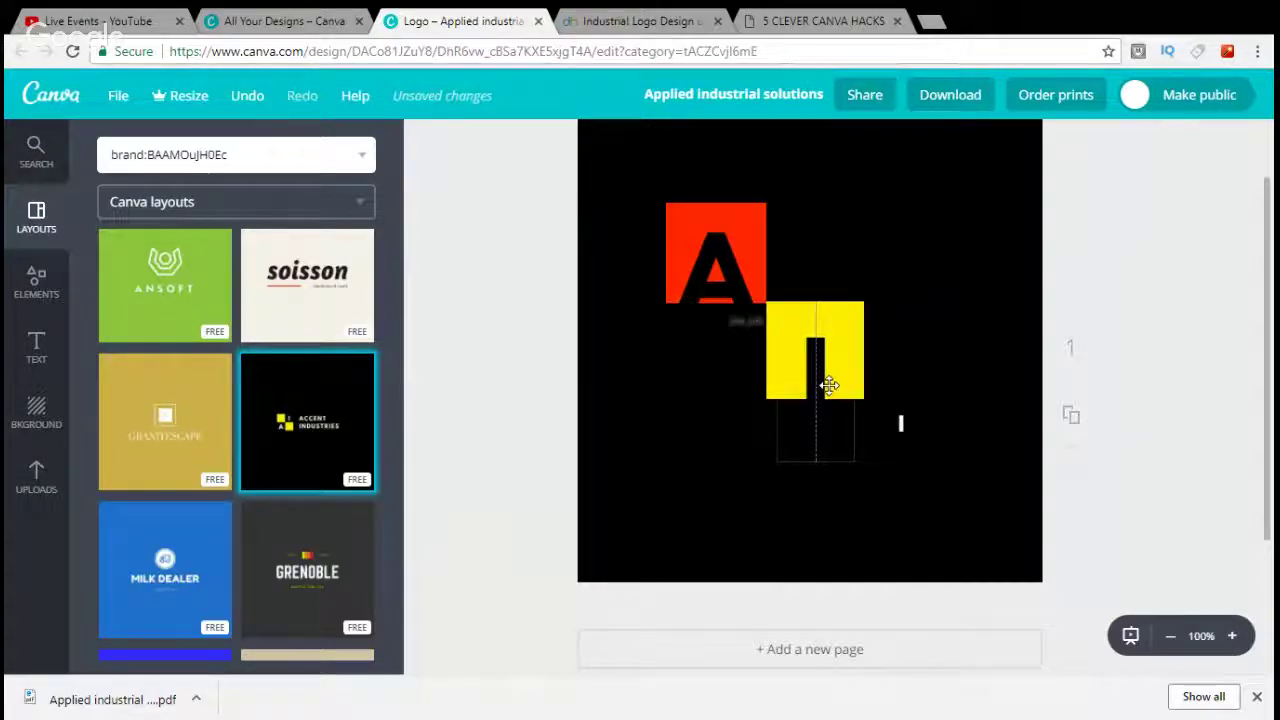
Recolour the yellow middle square red using the custom colour wheel.
{"action": "left_click", "coordinate": [900, 425]}
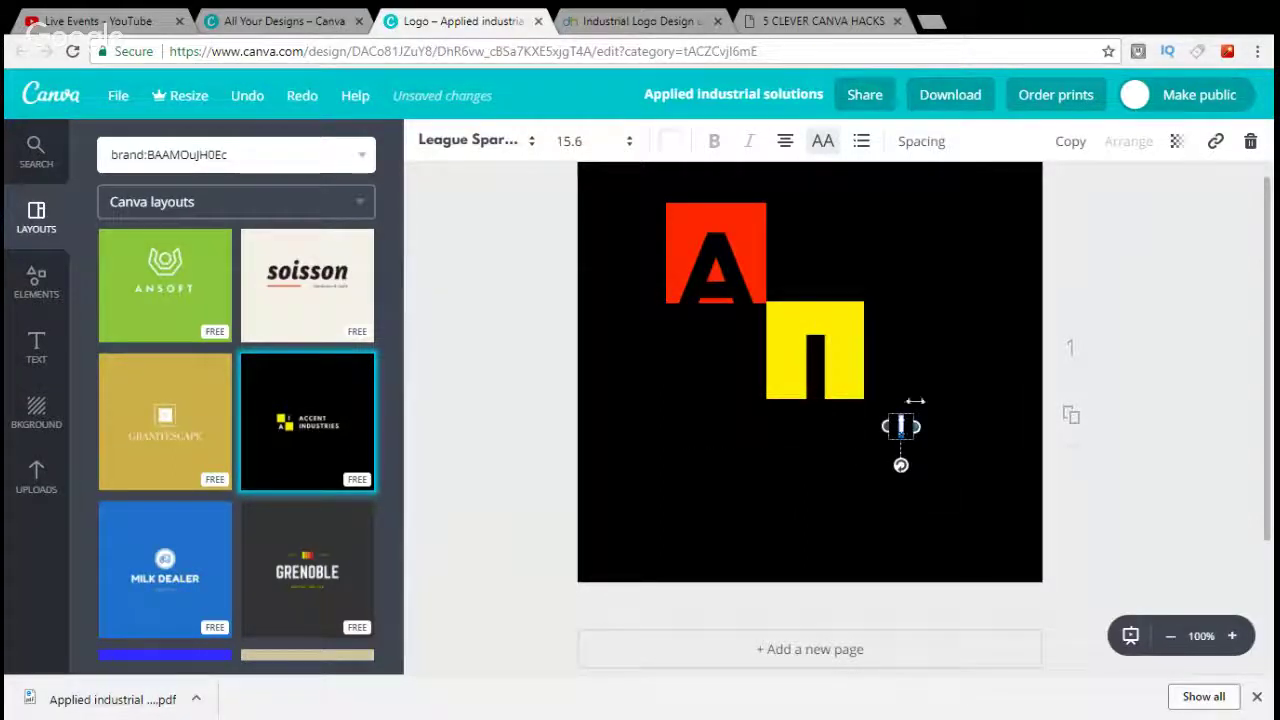
{"action": "left_click", "coordinate": [850, 309]}
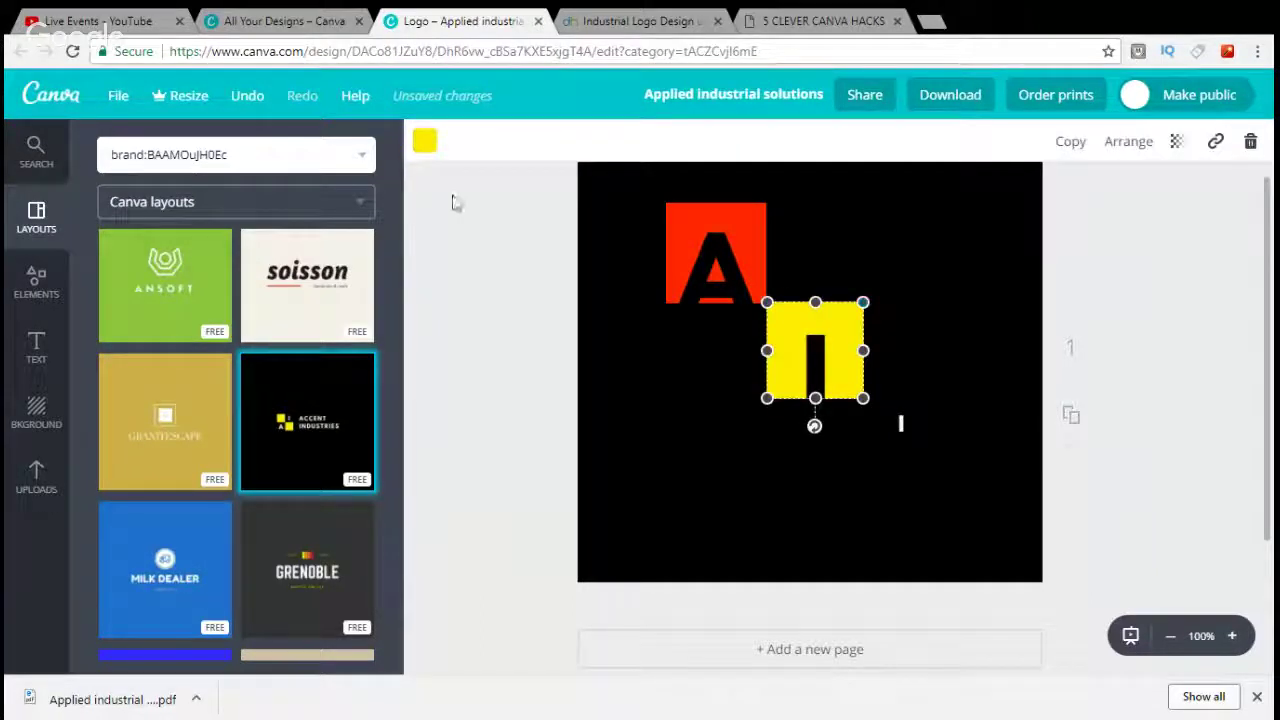
{"action": "left_click", "coordinate": [424, 141]}
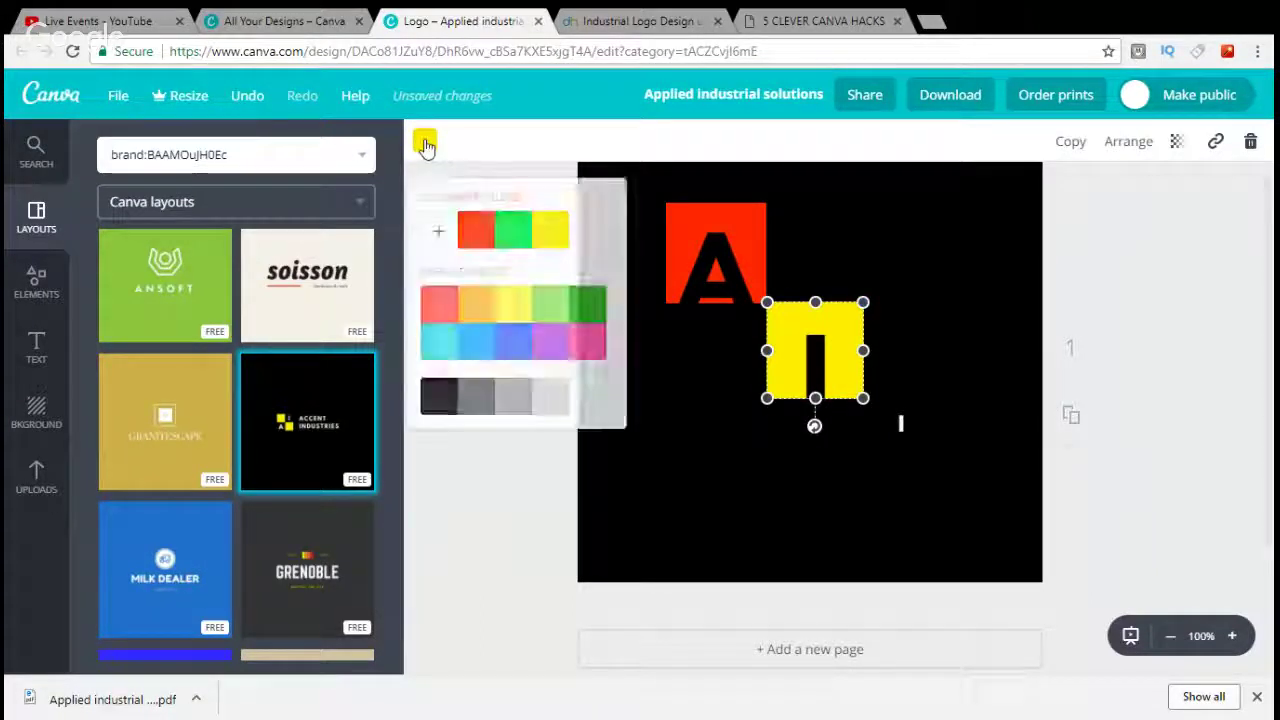
{"action": "left_click", "coordinate": [440, 238]}
{"action": "left_click_drag", "start_coordinate": [595, 405], "coordinate": [672, 345]}
{"action": "left_click", "coordinate": [672, 341]}
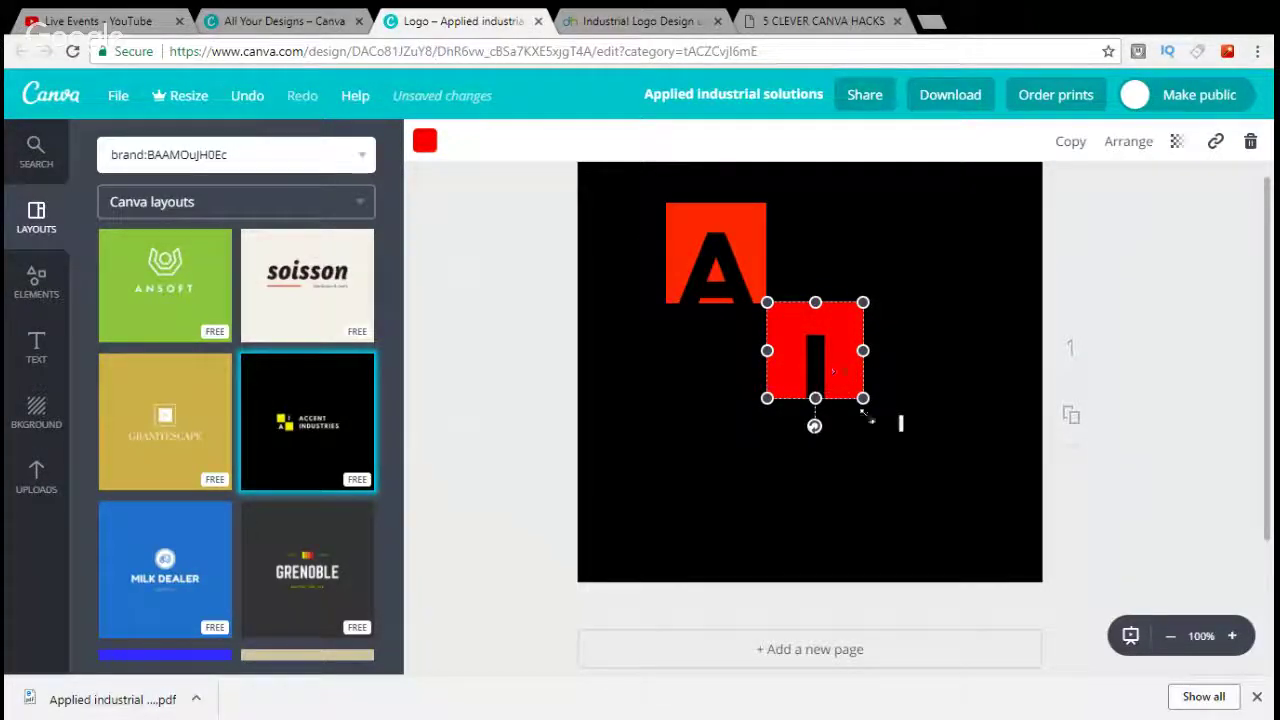
Duplicate the red square and place the copy diagonally below-right of it.
{"action": "left_click", "coordinate": [900, 424]}
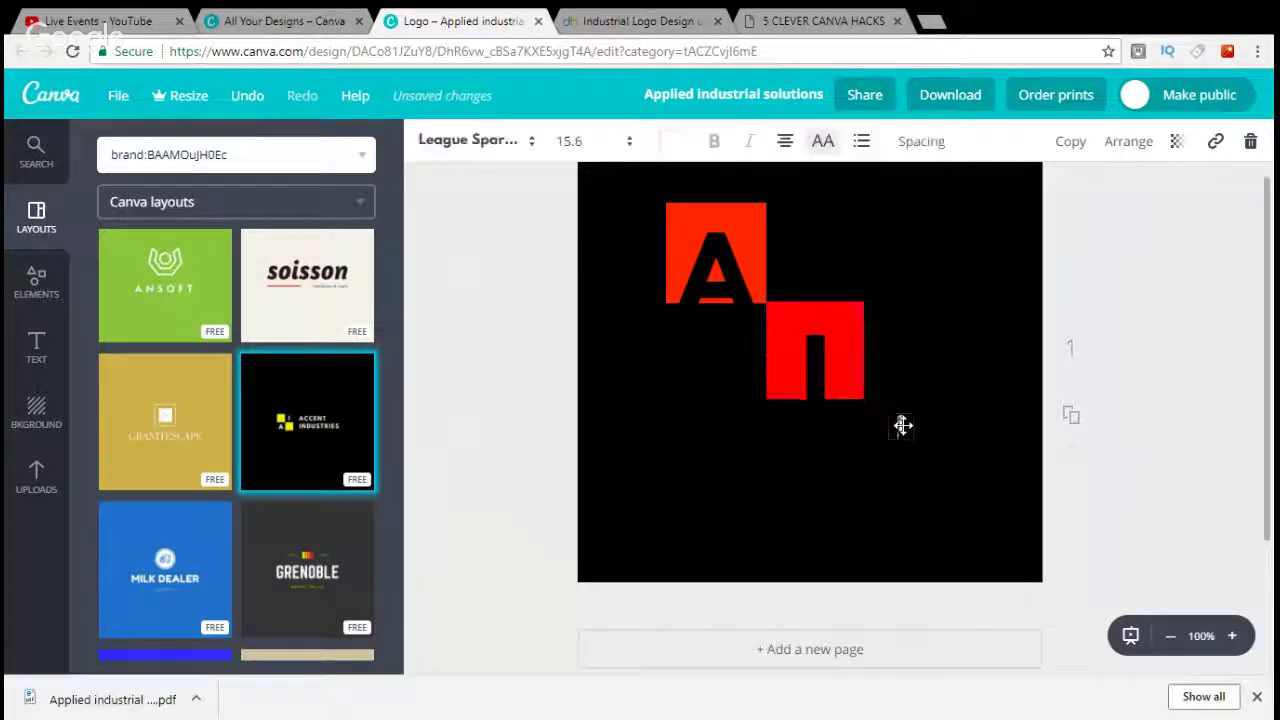
{"action": "left_click", "coordinate": [853, 319]}
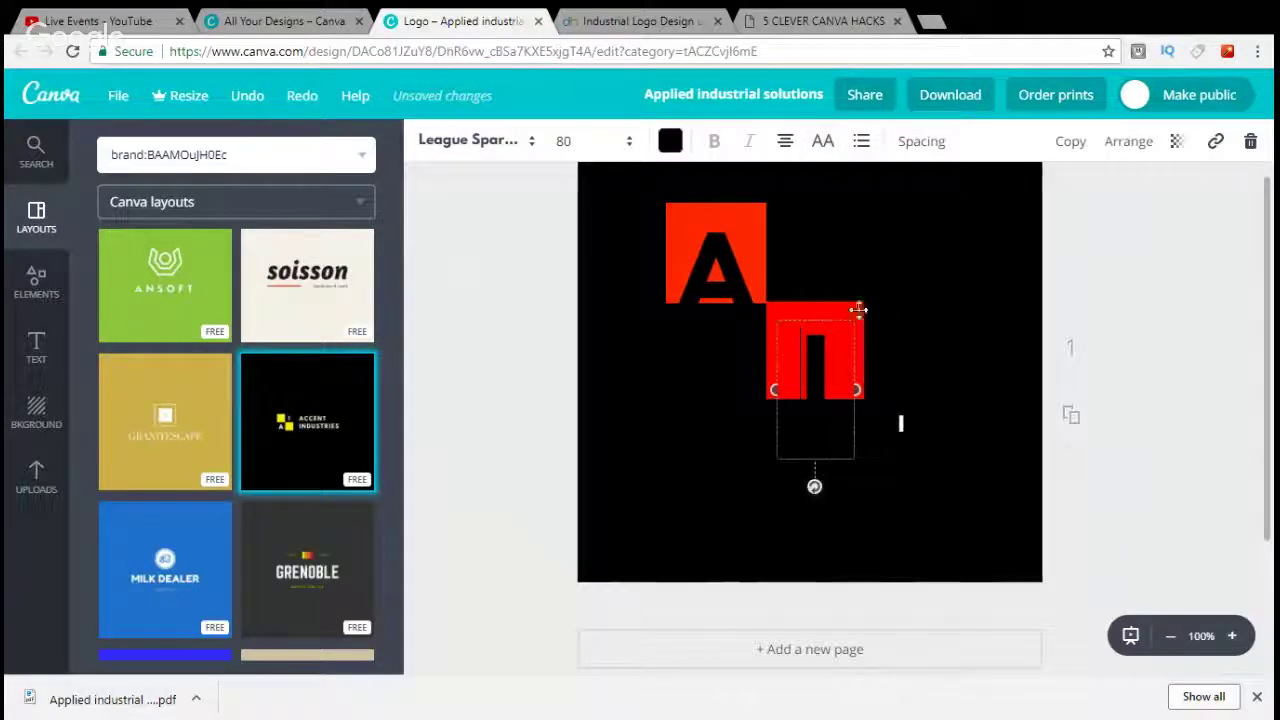
{"action": "left_click", "coordinate": [1072, 143]}
{"action": "left_click_drag", "start_coordinate": [889, 351], "coordinate": [951, 423]}
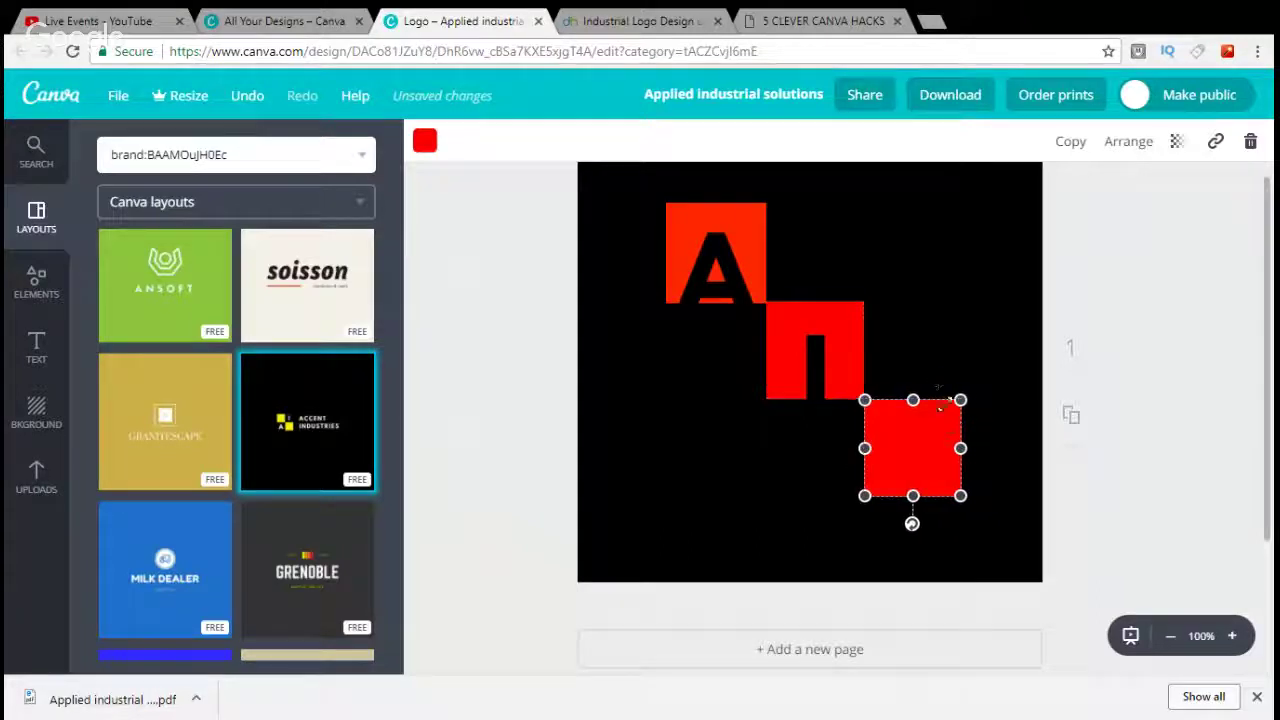
{"action": "left_click", "coordinate": [897, 437]}
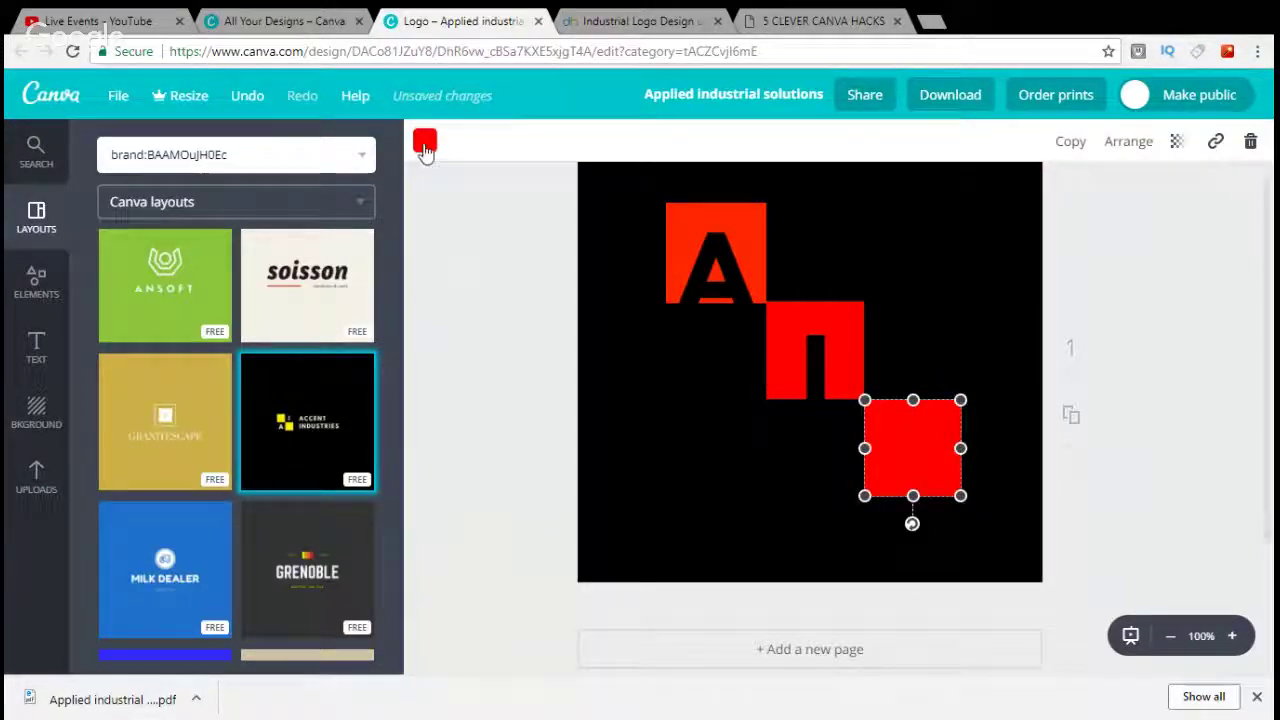
Colour the third square deep orange (ff4e00) with the custom colour wheel.
{"action": "left_click", "coordinate": [425, 143]}
{"action": "left_click", "coordinate": [515, 231]}
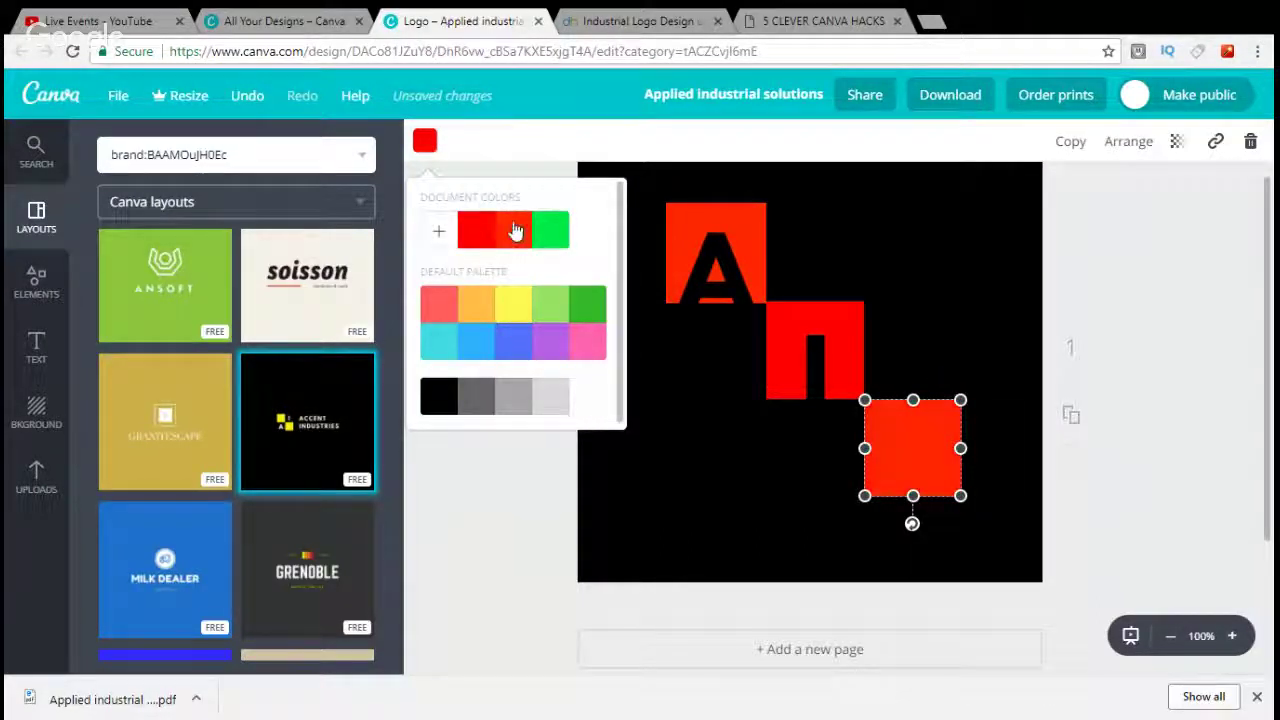
{"action": "left_click", "coordinate": [477, 305]}
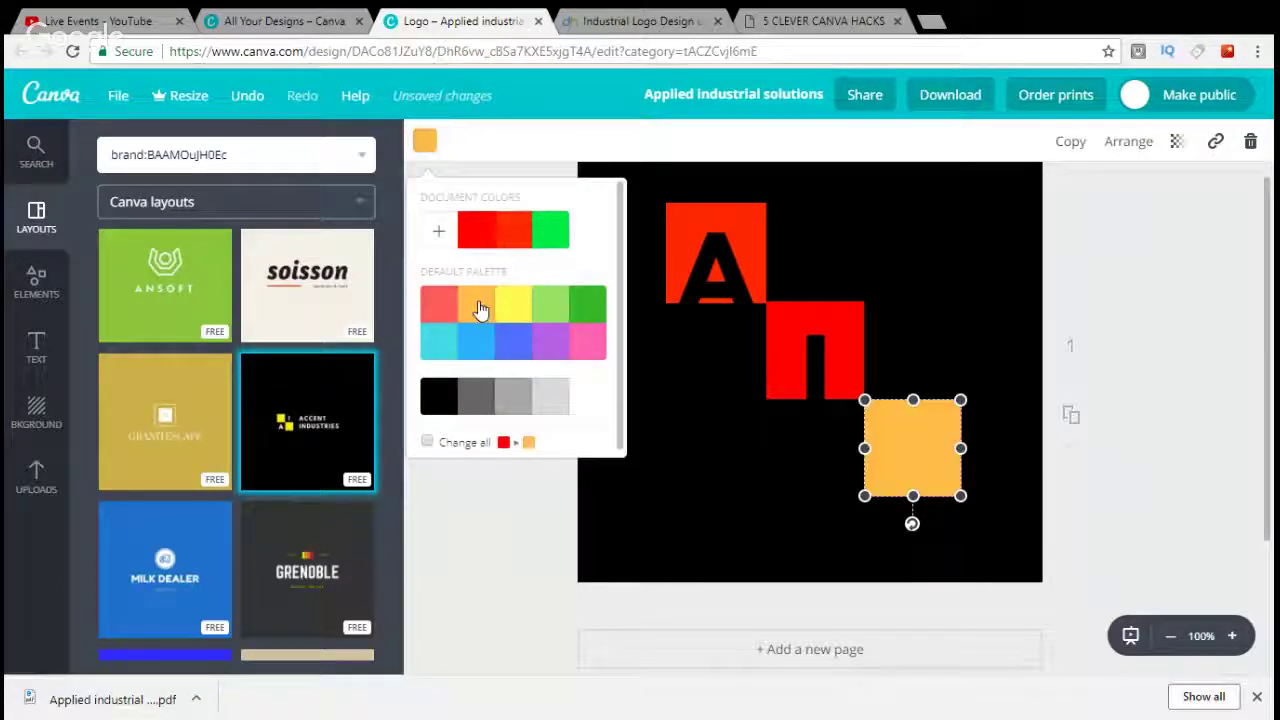
{"action": "left_click", "coordinate": [518, 306]}
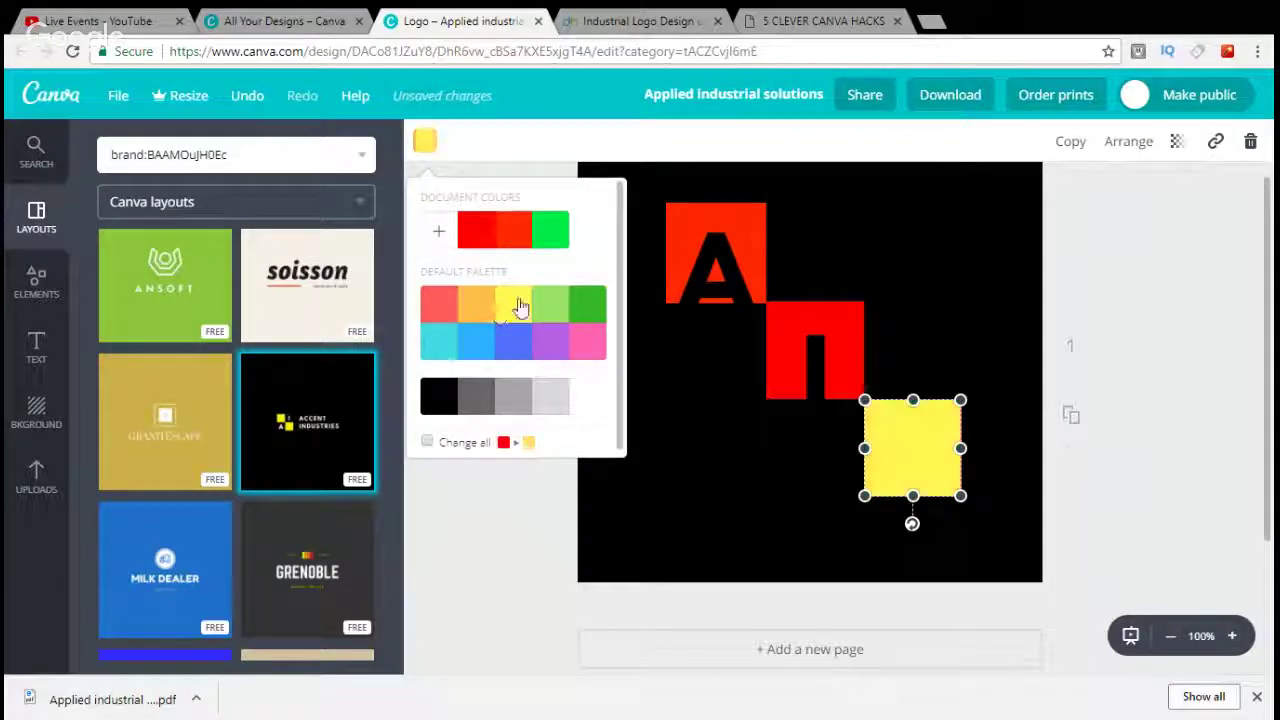
{"action": "left_click", "coordinate": [441, 231]}
{"action": "left_click_drag", "start_coordinate": [574, 385], "coordinate": [669, 323]}
Send the third square behind the small text and change that text to 'S'.
{"action": "left_click", "coordinate": [850, 490]}
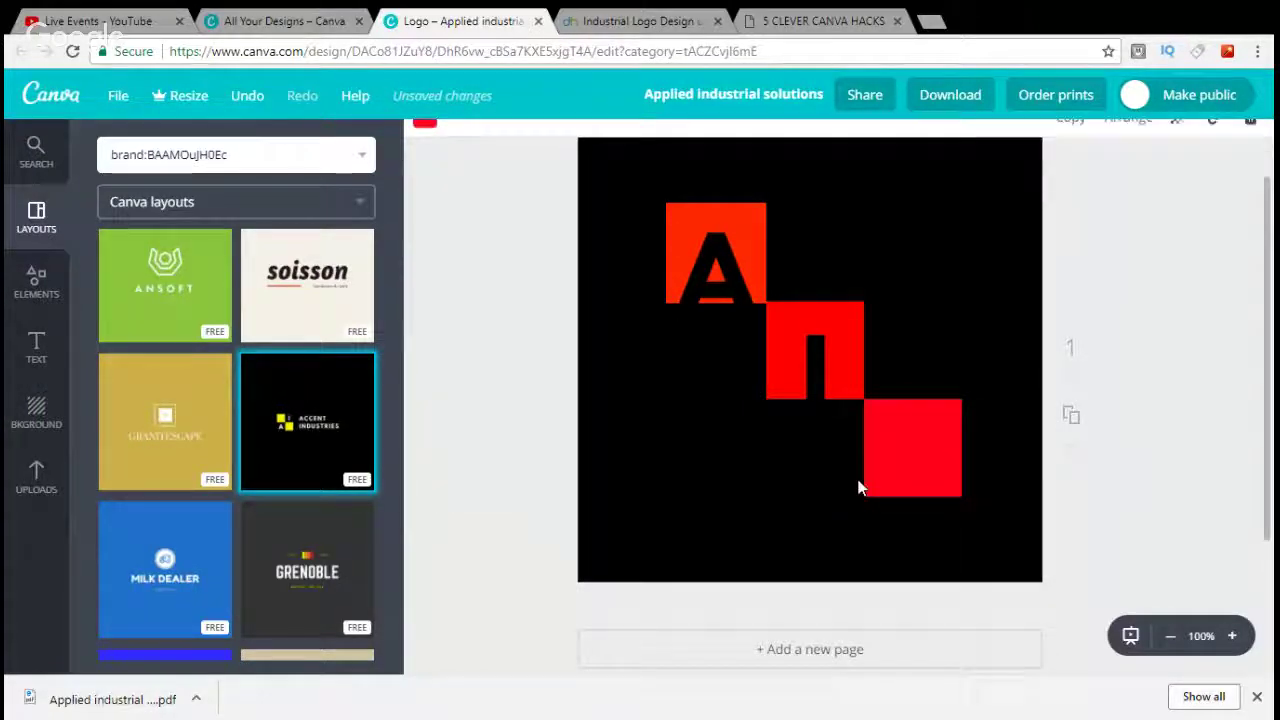
{"action": "left_click", "coordinate": [915, 445]}
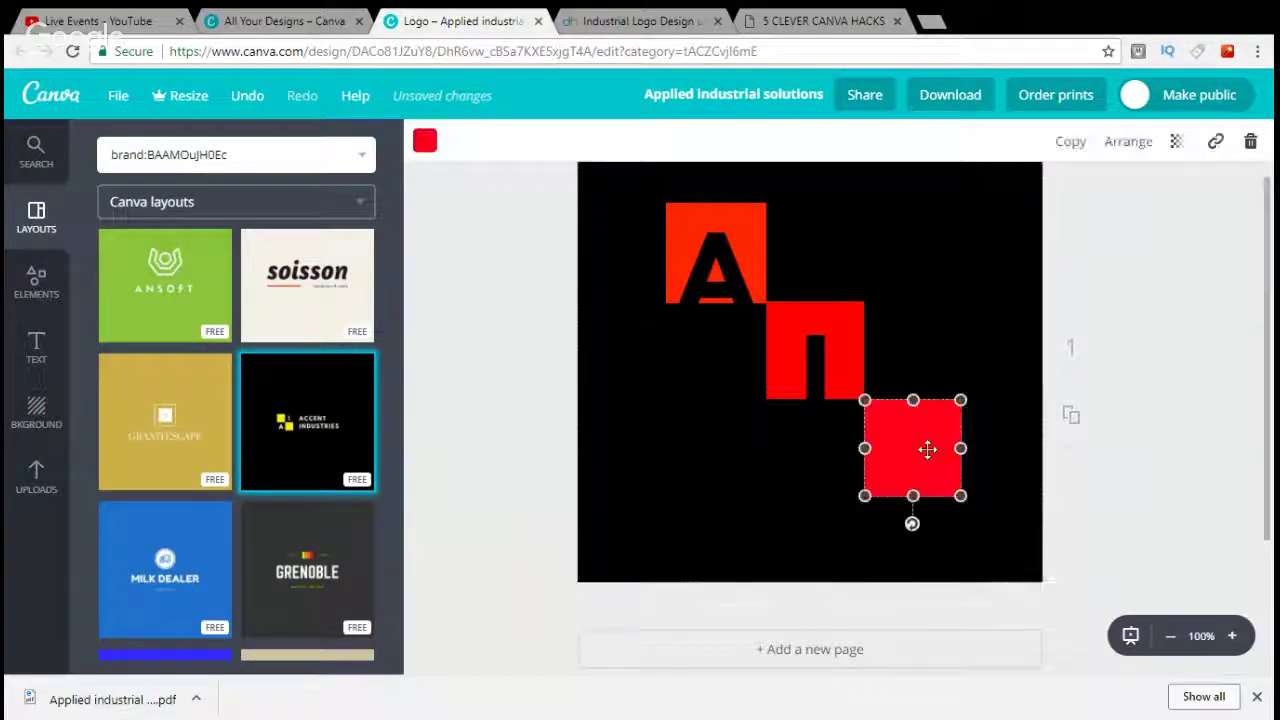
{"action": "left_click", "coordinate": [1130, 150]}
{"action": "left_click", "coordinate": [1100, 224]}
{"action": "left_click", "coordinate": [901, 425]}
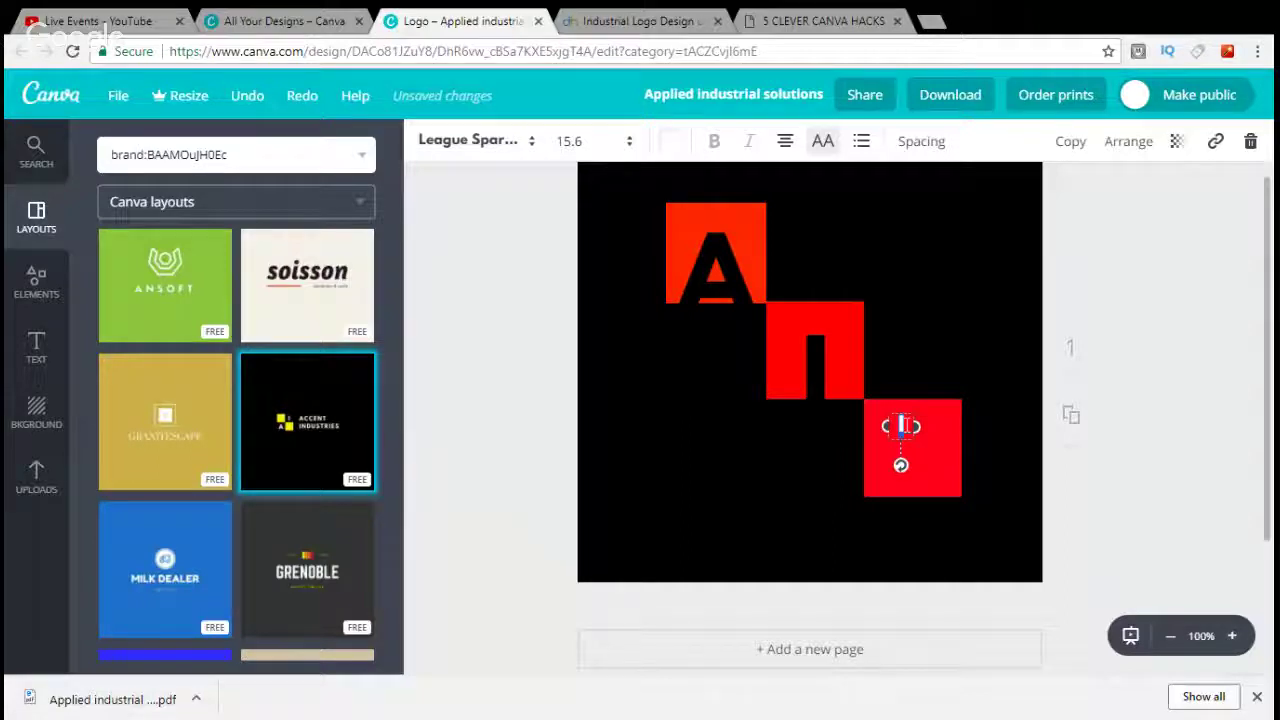
{"action": "type", "text": "S"}
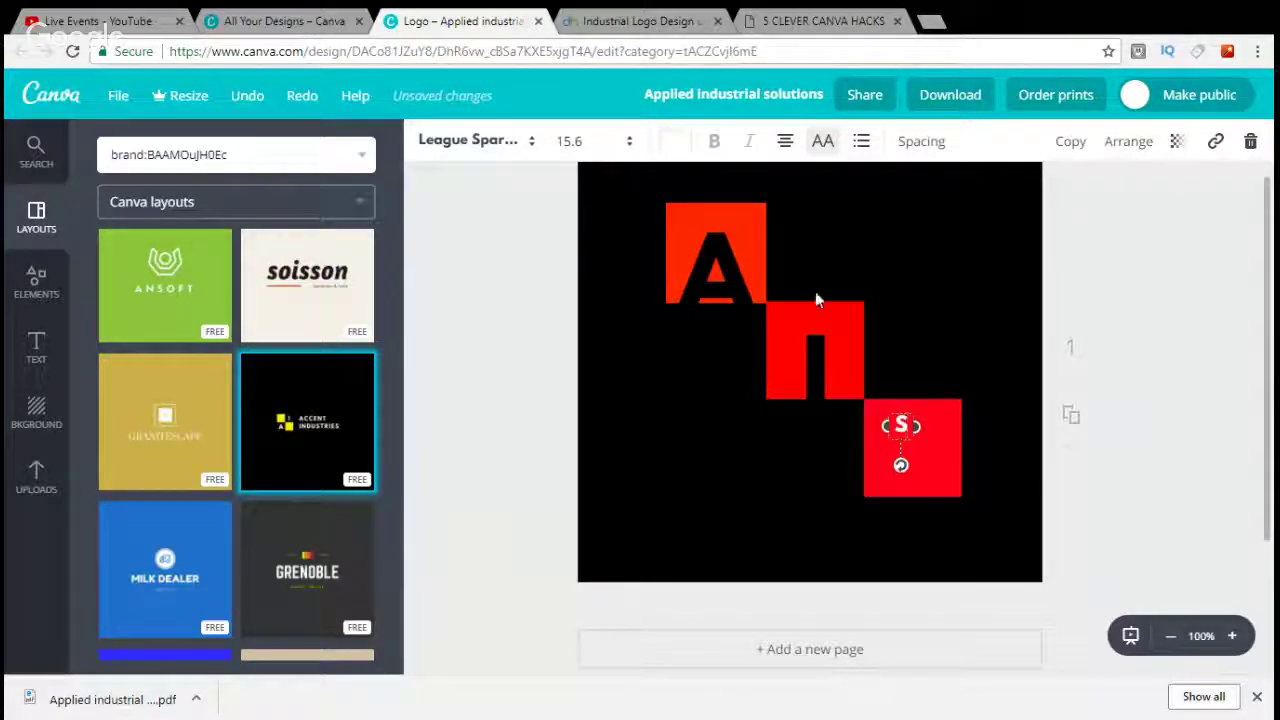
Make the S size 80 and black, and move it into the lower red square.
{"action": "left_click", "coordinate": [827, 380]}
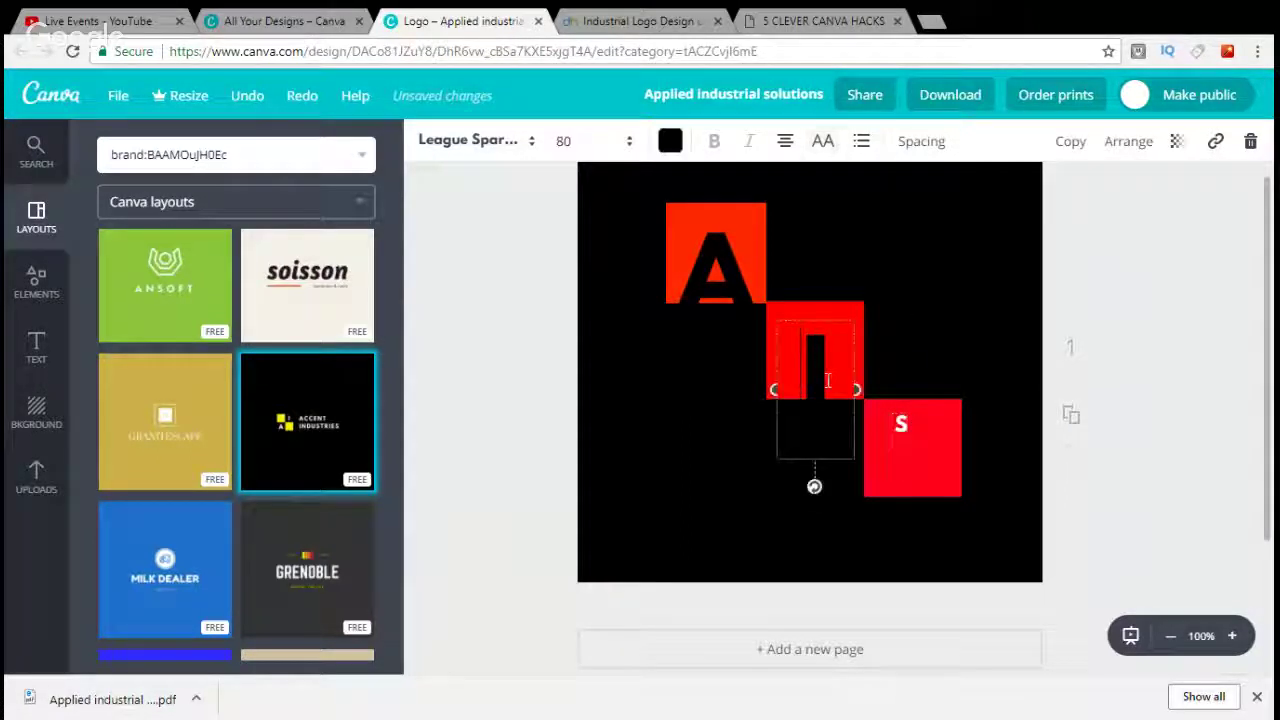
{"action": "left_click", "coordinate": [903, 427]}
{"action": "left_click", "coordinate": [568, 141]}
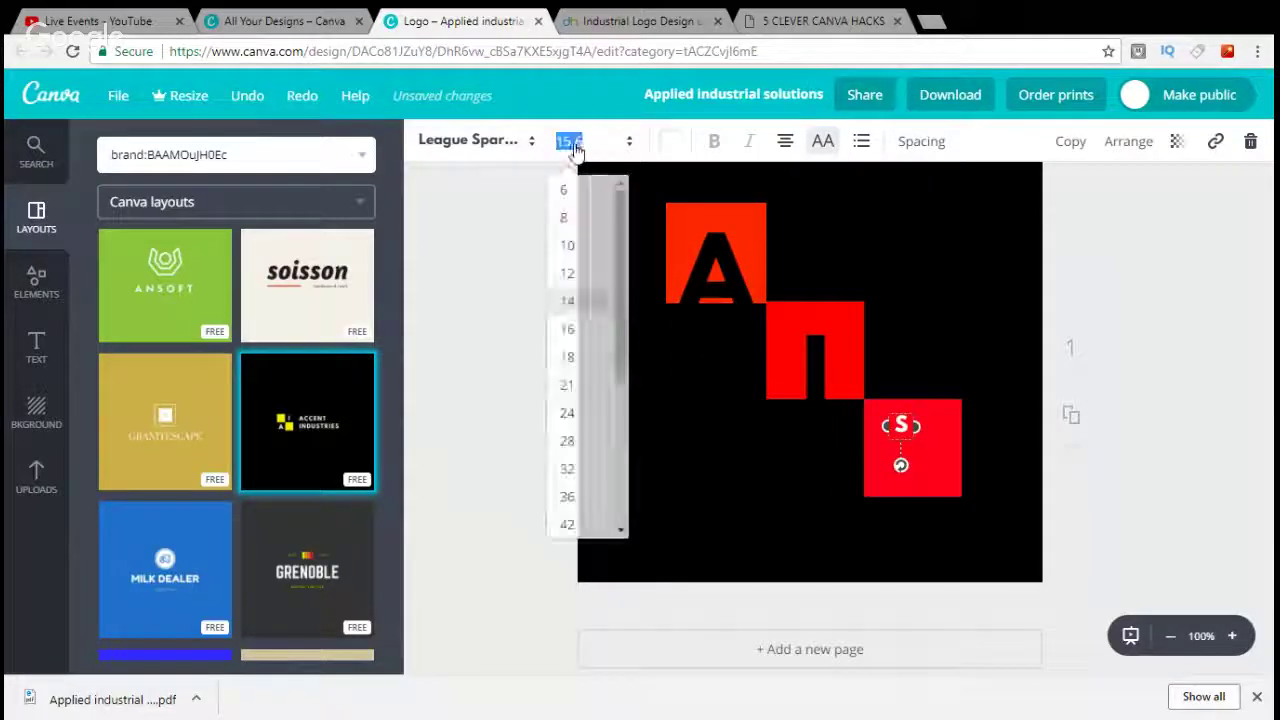
{"action": "scroll", "coordinate": [616, 417], "scroll_direction": "down", "scroll_amount": 2}
{"action": "left_click", "coordinate": [568, 478]}
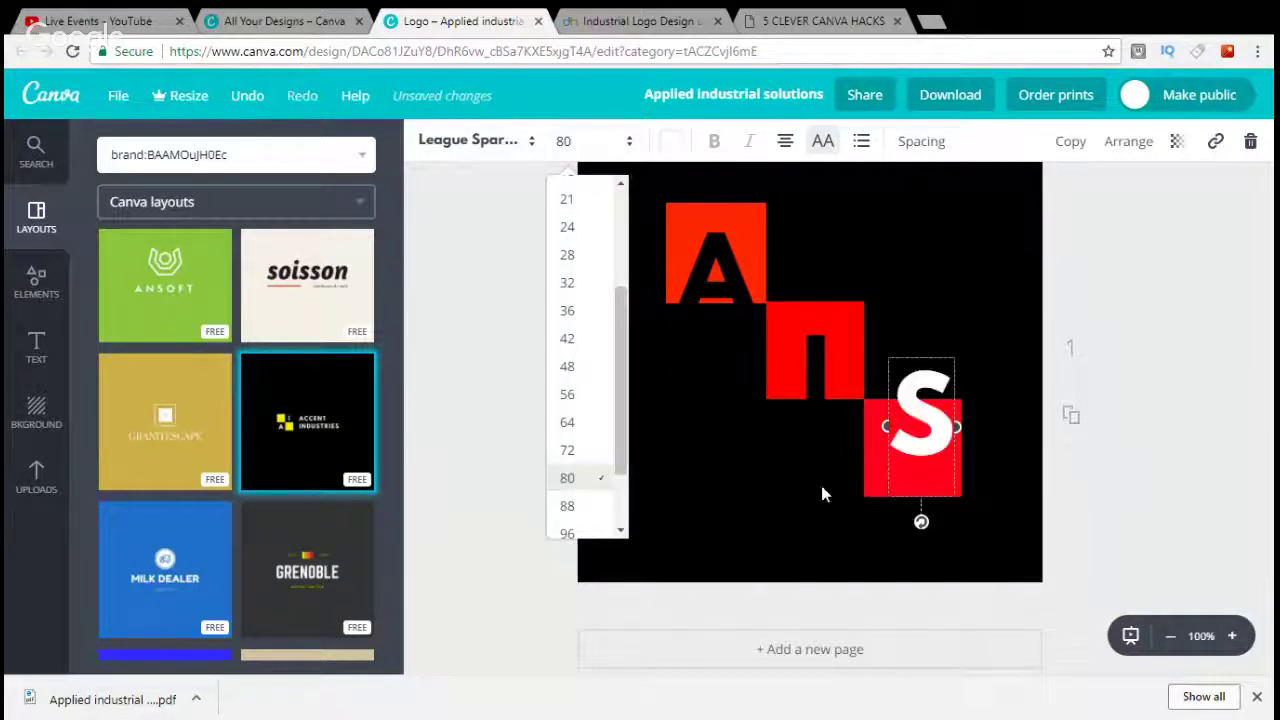
{"action": "left_click_drag", "start_coordinate": [924, 390], "coordinate": [918, 445]}
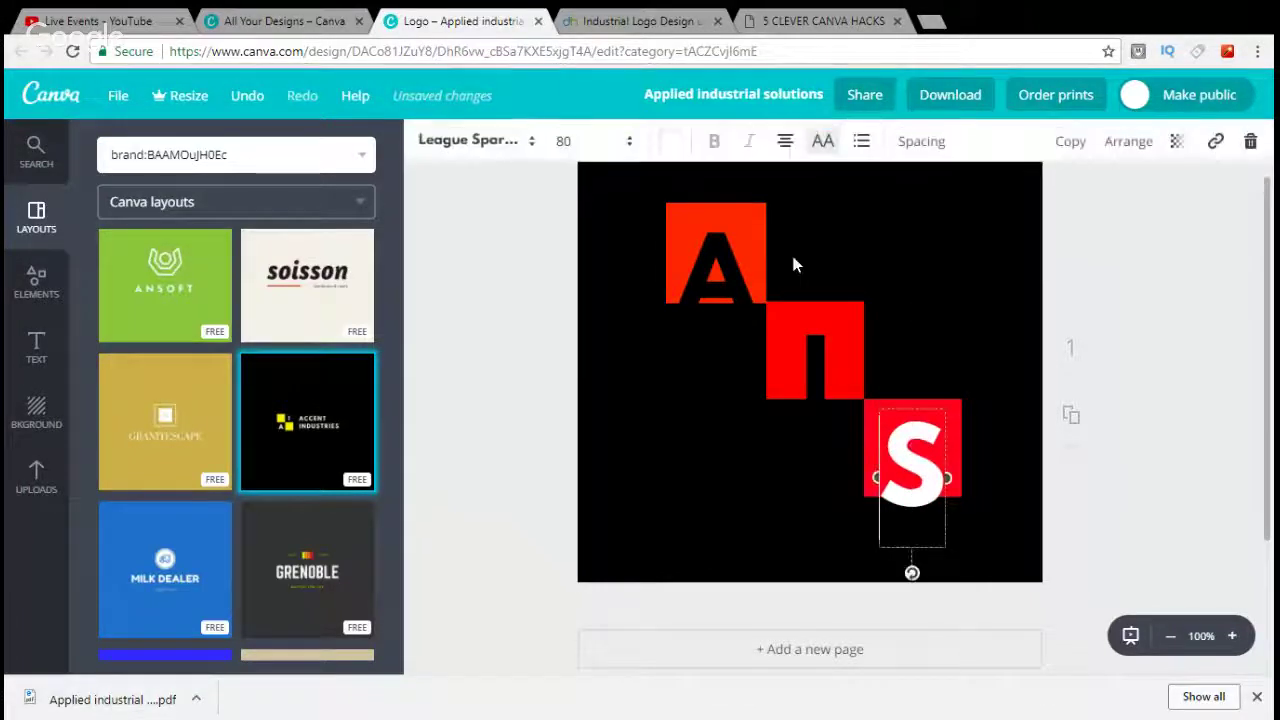
{"action": "left_click", "coordinate": [670, 141]}
{"action": "left_click", "coordinate": [680, 396]}
Give the bottom S square the orange-red document colour used on the A block.
{"action": "left_click", "coordinate": [846, 543]}
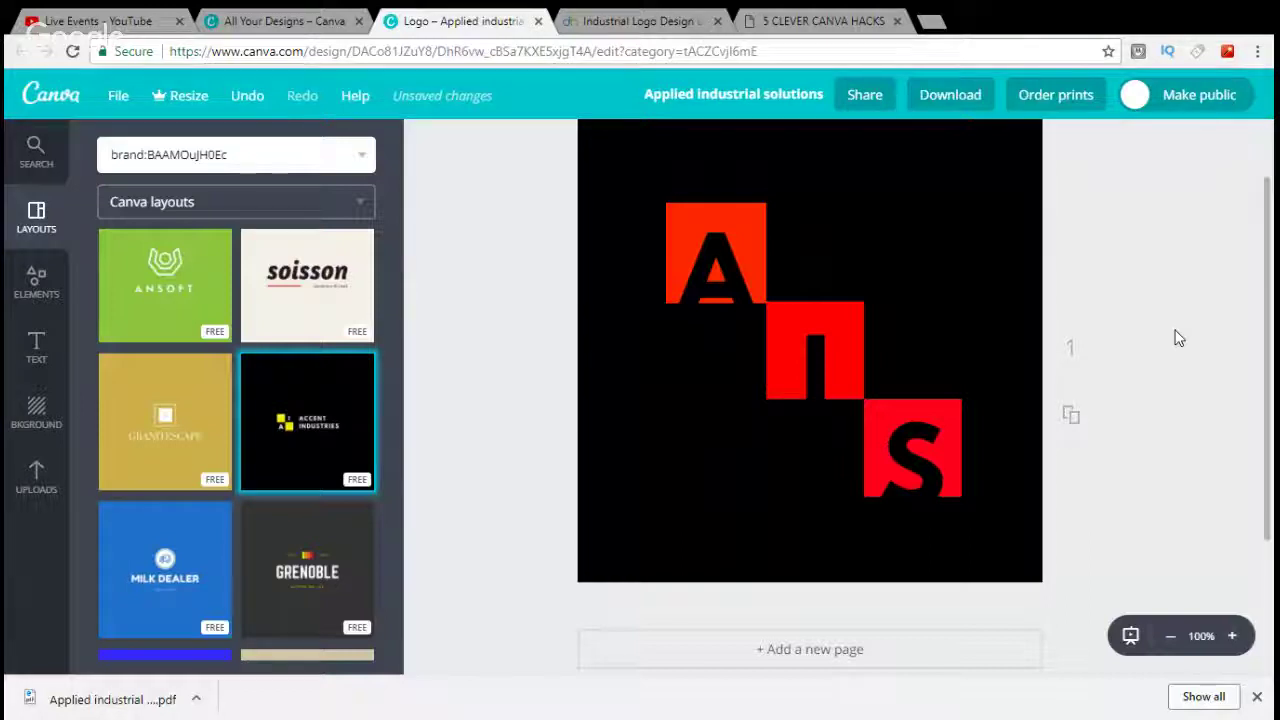
{"action": "left_click", "coordinate": [716, 272]}
{"action": "left_click", "coordinate": [674, 427]}
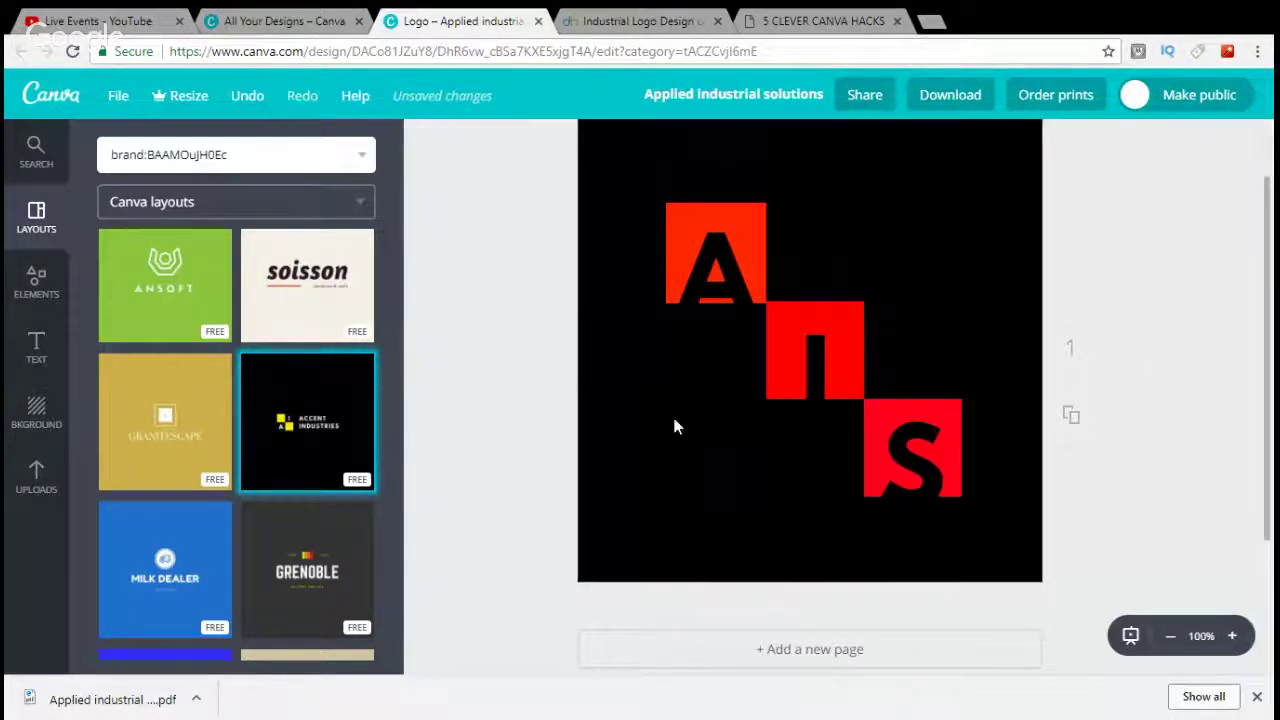
{"action": "scroll", "coordinate": [678, 445], "scroll_direction": "up", "scroll_amount": 1}
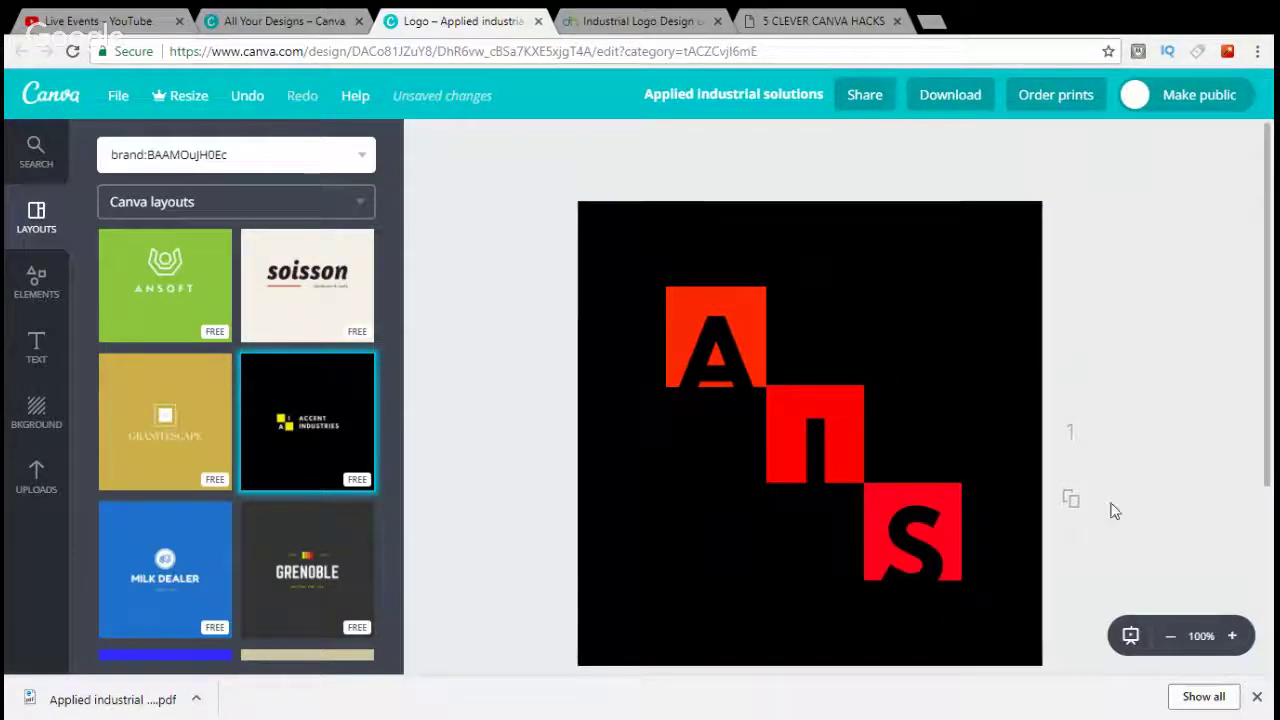
{"action": "scroll", "coordinate": [1186, 329], "scroll_direction": "down", "scroll_amount": 2}
{"action": "scroll", "coordinate": [714, 395], "scroll_direction": "up", "scroll_amount": 1}
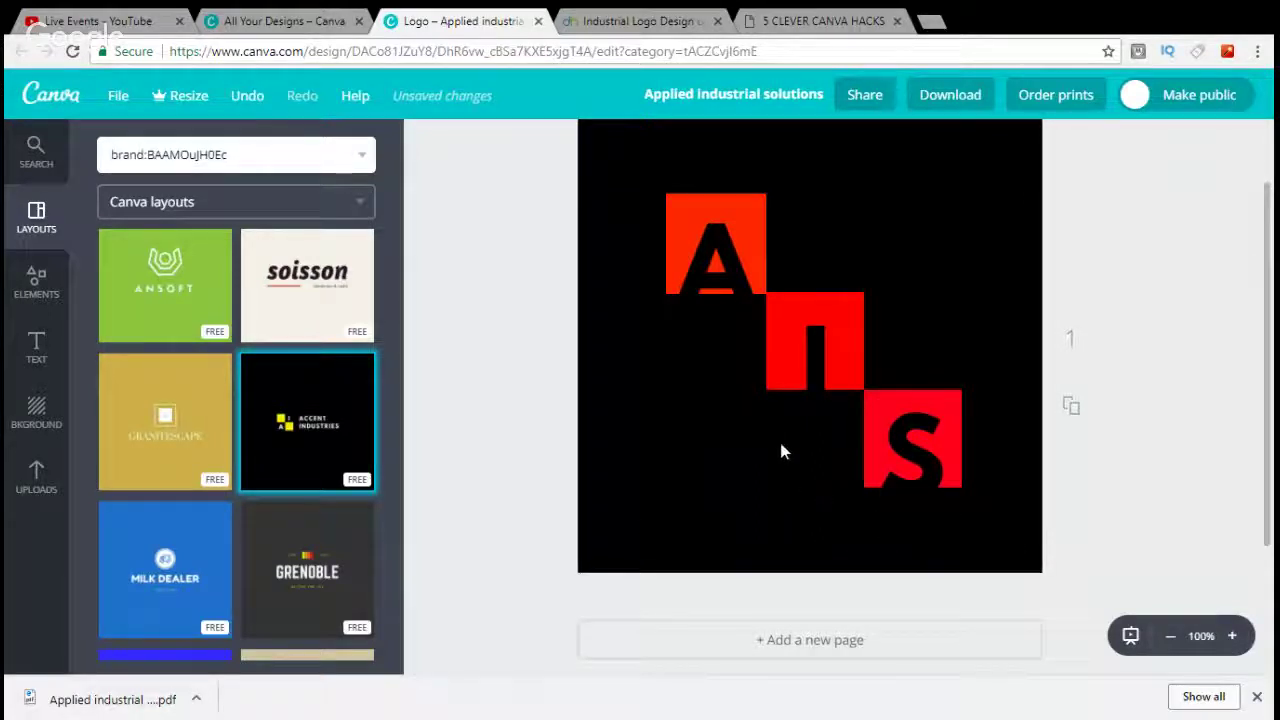
{"action": "left_click", "coordinate": [717, 251]}
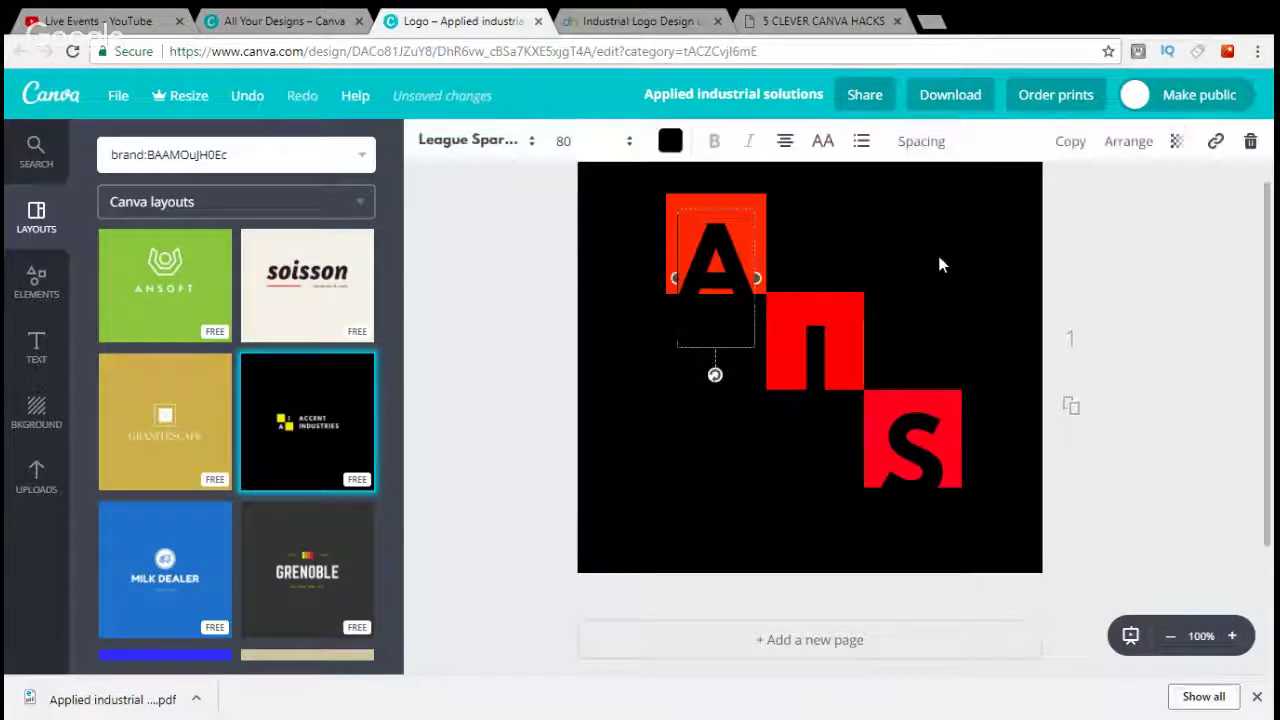
{"action": "left_click", "coordinate": [937, 264]}
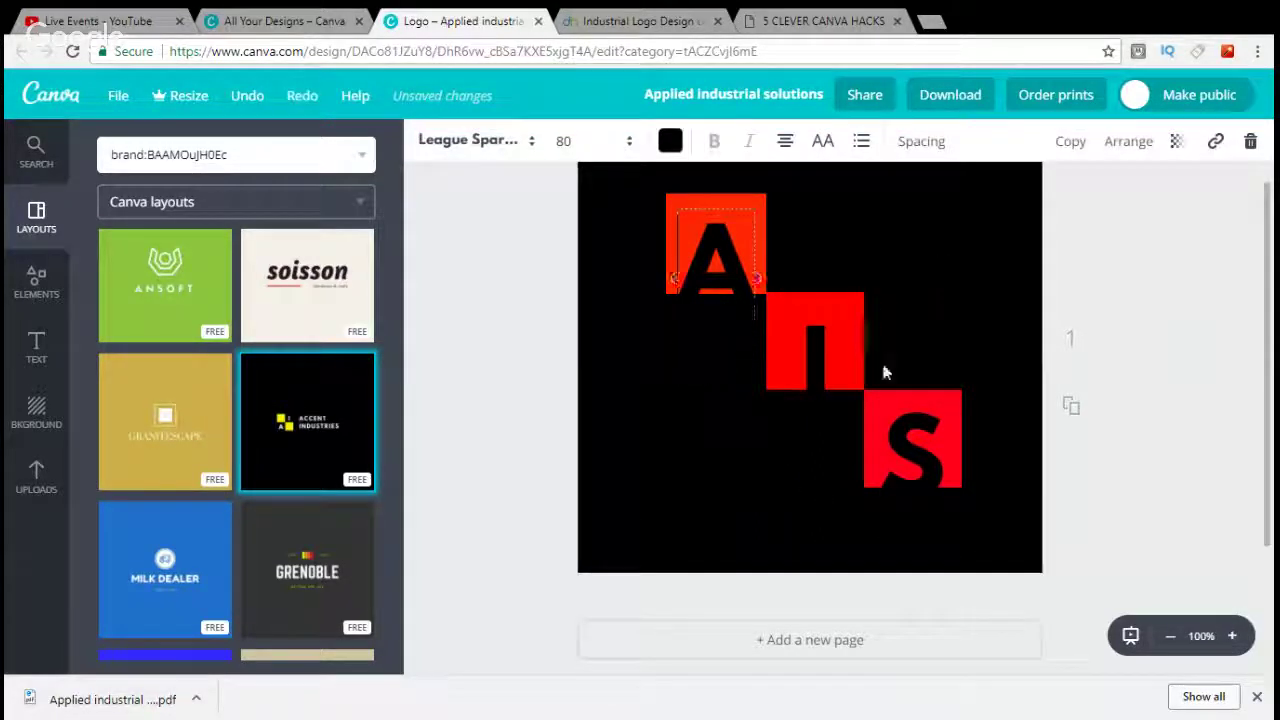
{"action": "left_click", "coordinate": [956, 398]}
{"action": "left_click", "coordinate": [424, 141]}
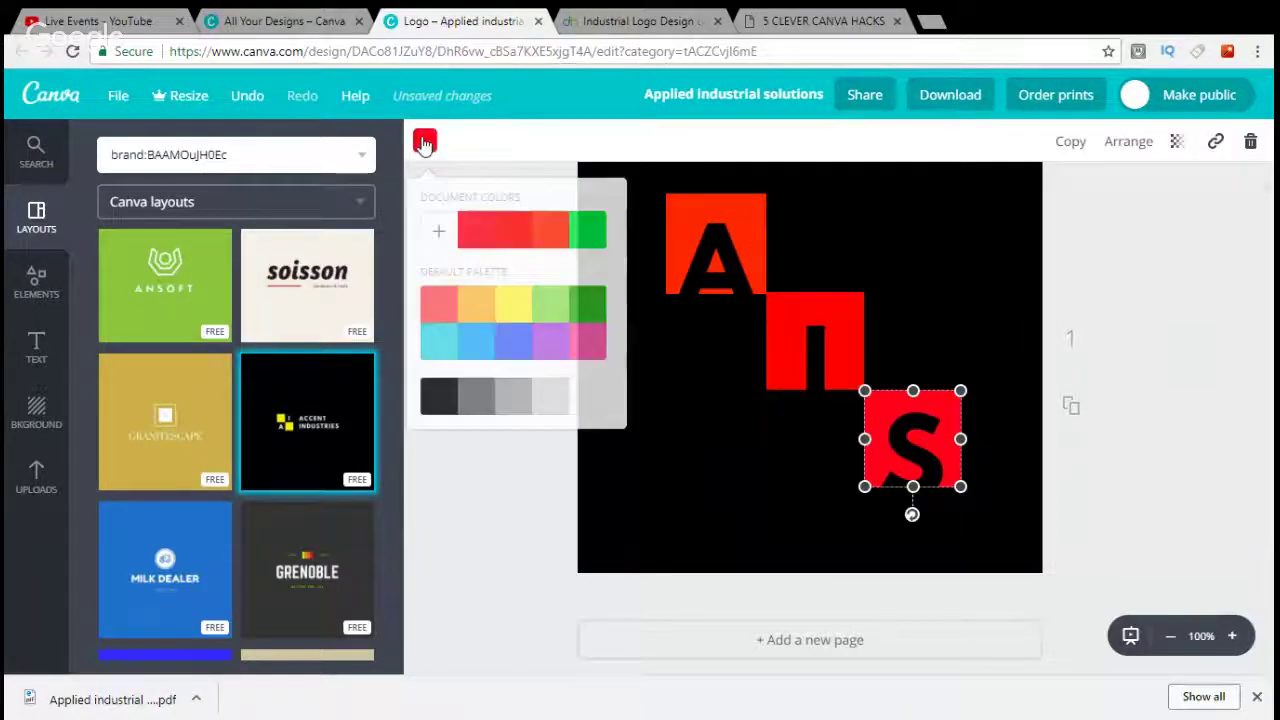
{"action": "left_click", "coordinate": [556, 236]}
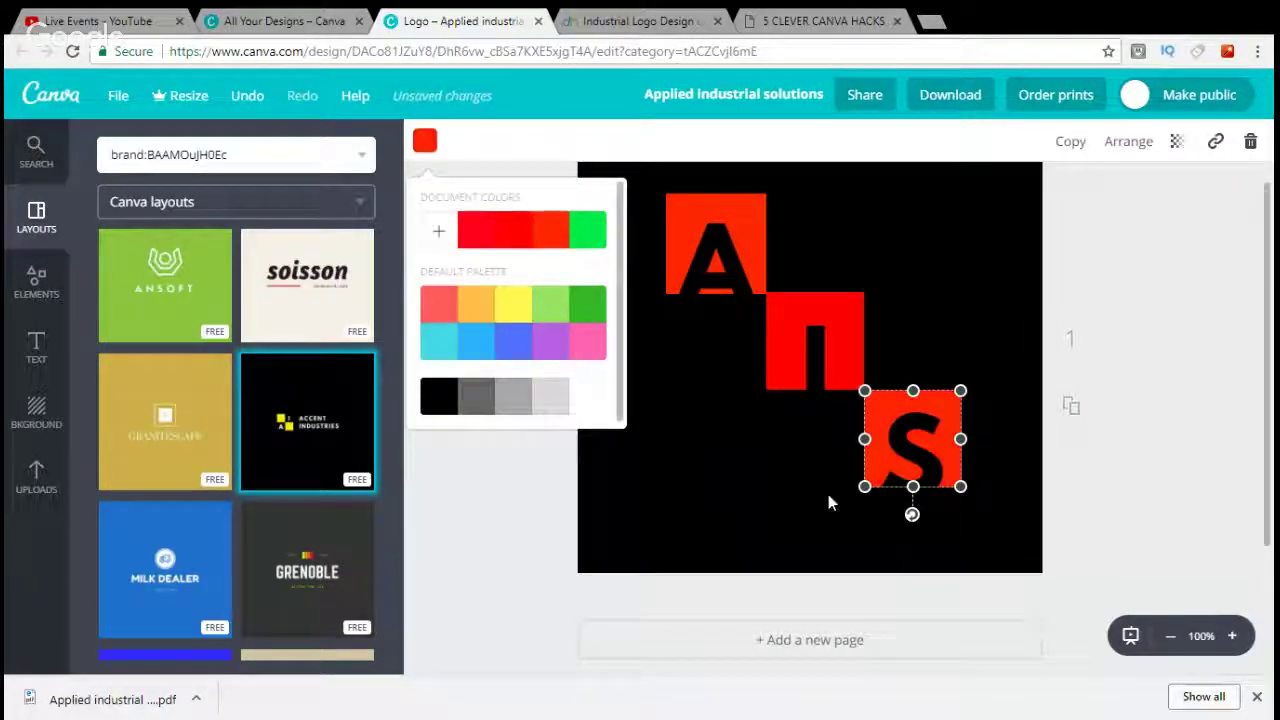
{"action": "left_click", "coordinate": [758, 501]}
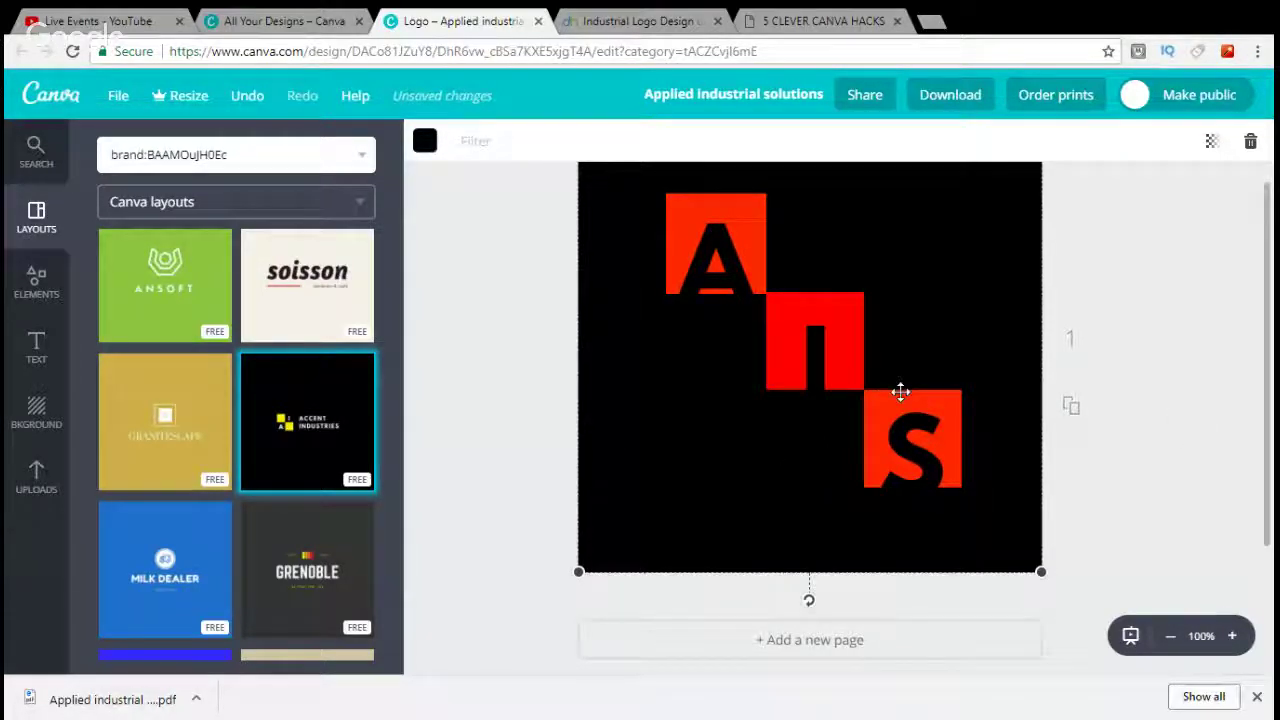
{"action": "left_click", "coordinate": [740, 278]}
{"action": "key", "text": "Escape"}
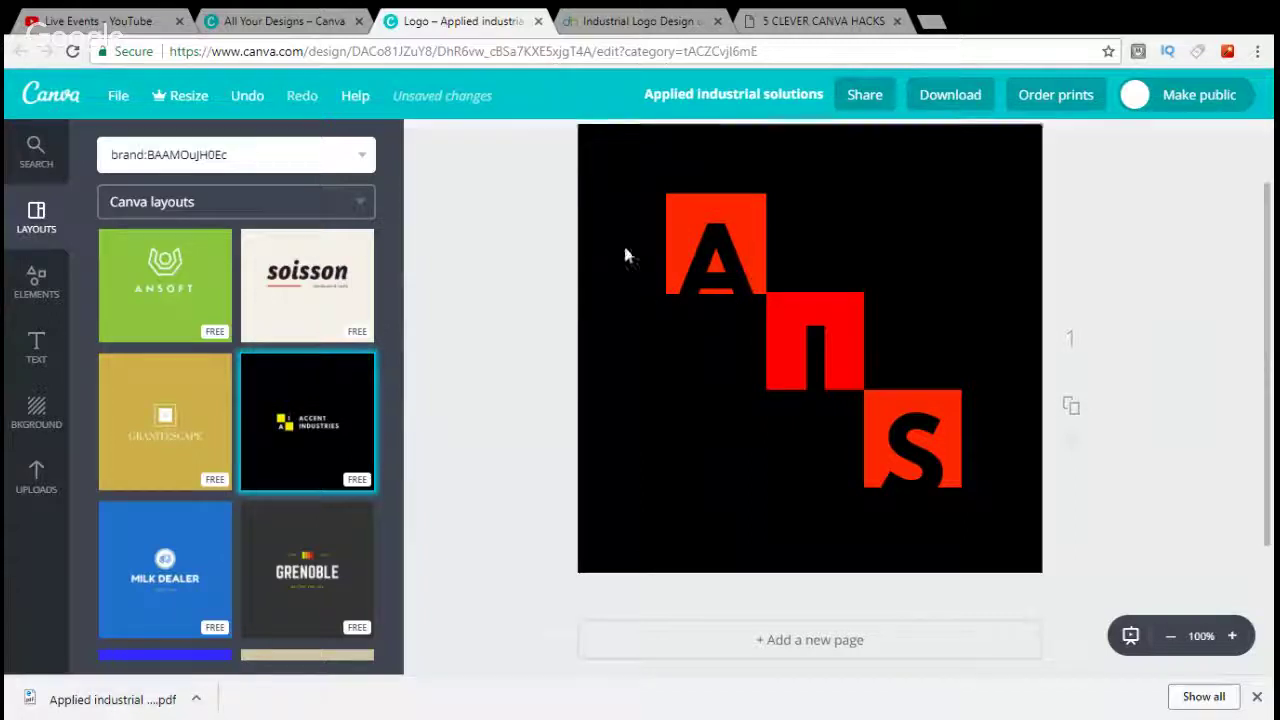
Make the page background white and the A letter white.
{"action": "left_click", "coordinate": [36, 412]}
{"action": "left_click", "coordinate": [258, 398]}
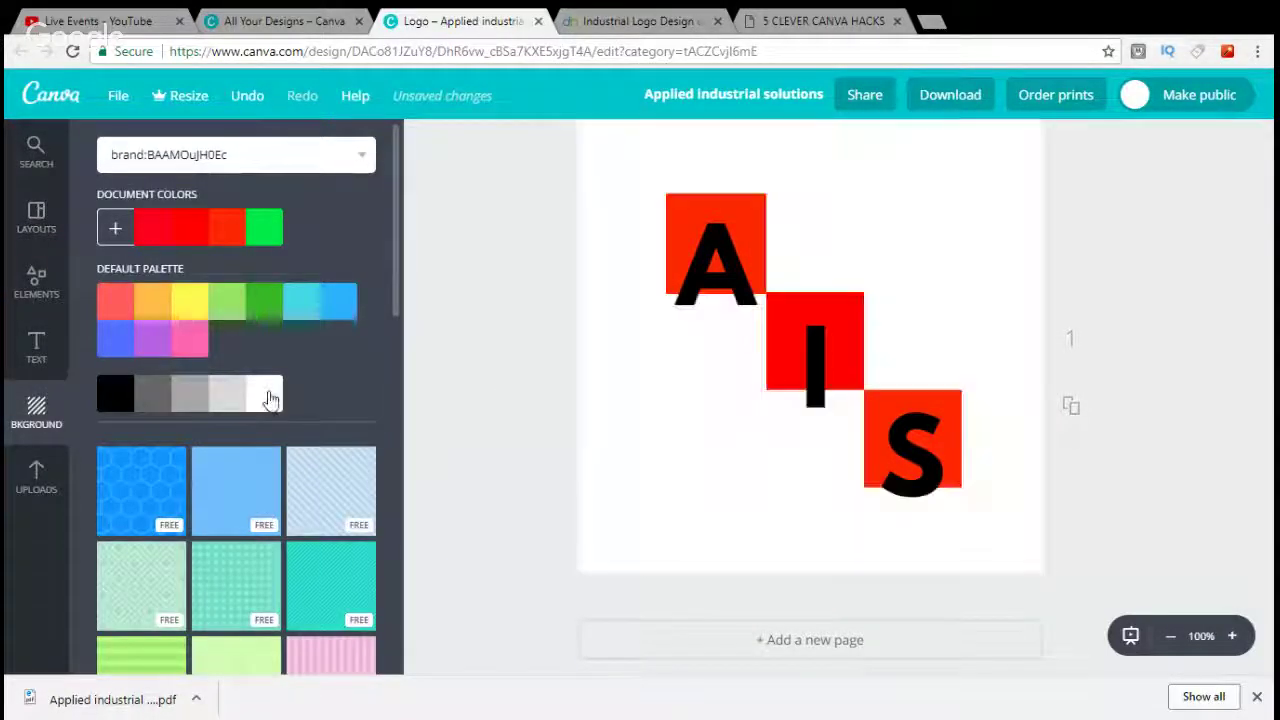
{"action": "left_click", "coordinate": [714, 264]}
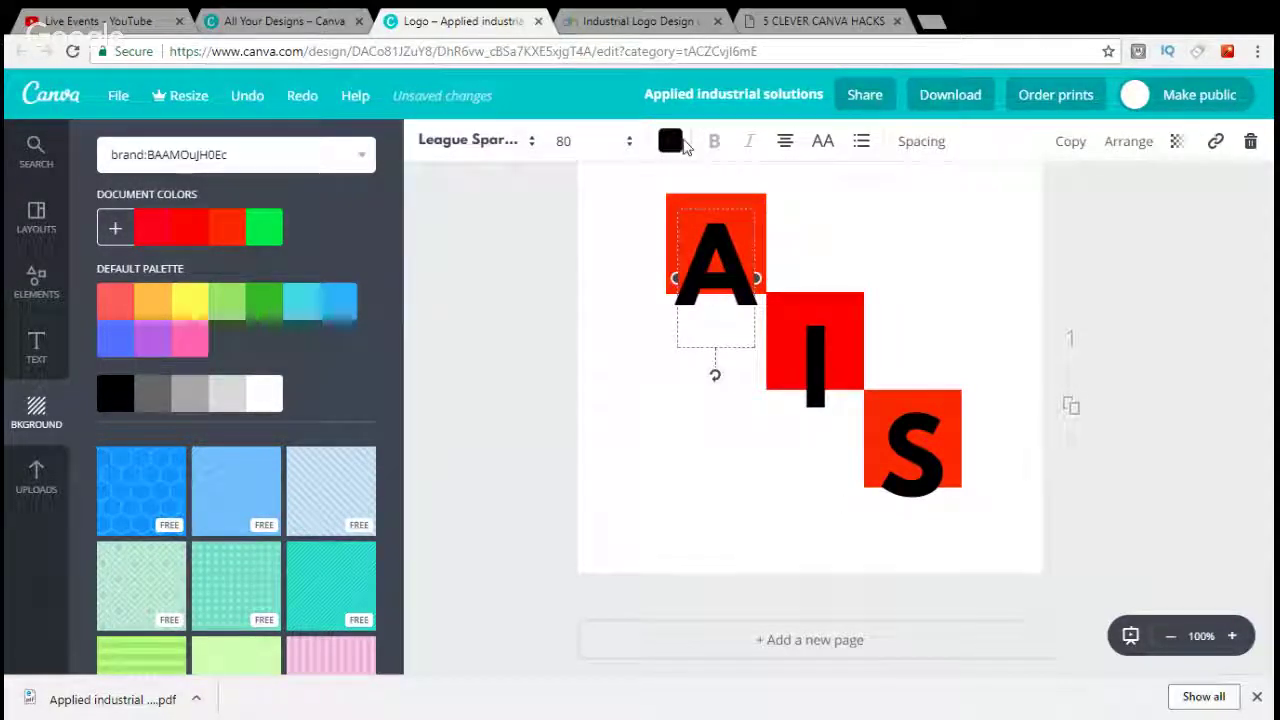
{"action": "left_click", "coordinate": [672, 142]}
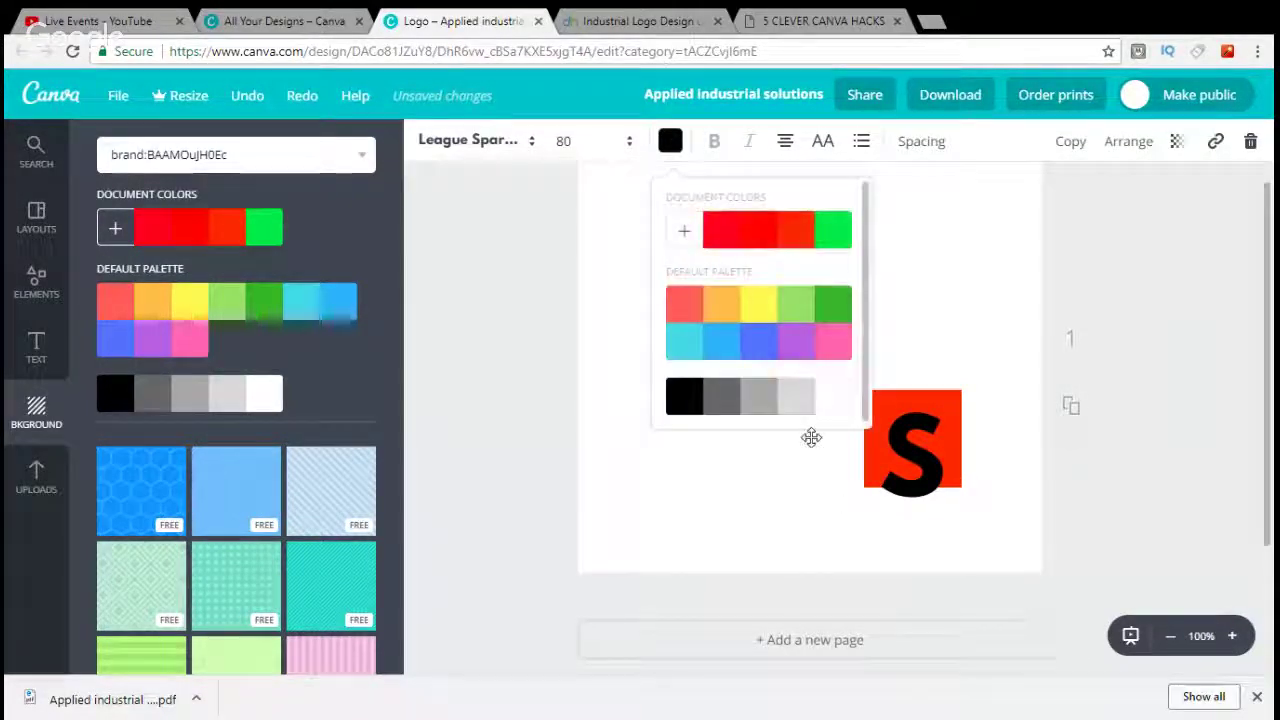
{"action": "left_click", "coordinate": [618, 455]}
Turn the I and S letters white as well.
{"action": "left_click", "coordinate": [814, 369]}
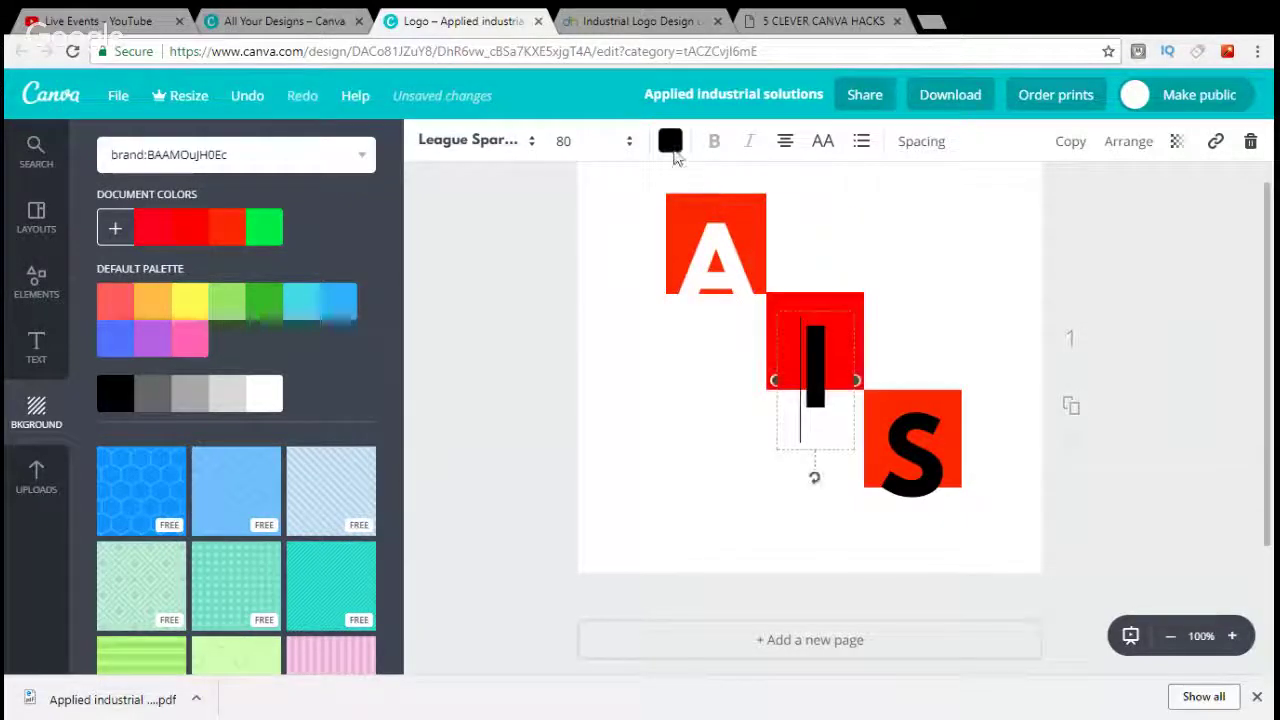
{"action": "left_click", "coordinate": [670, 141]}
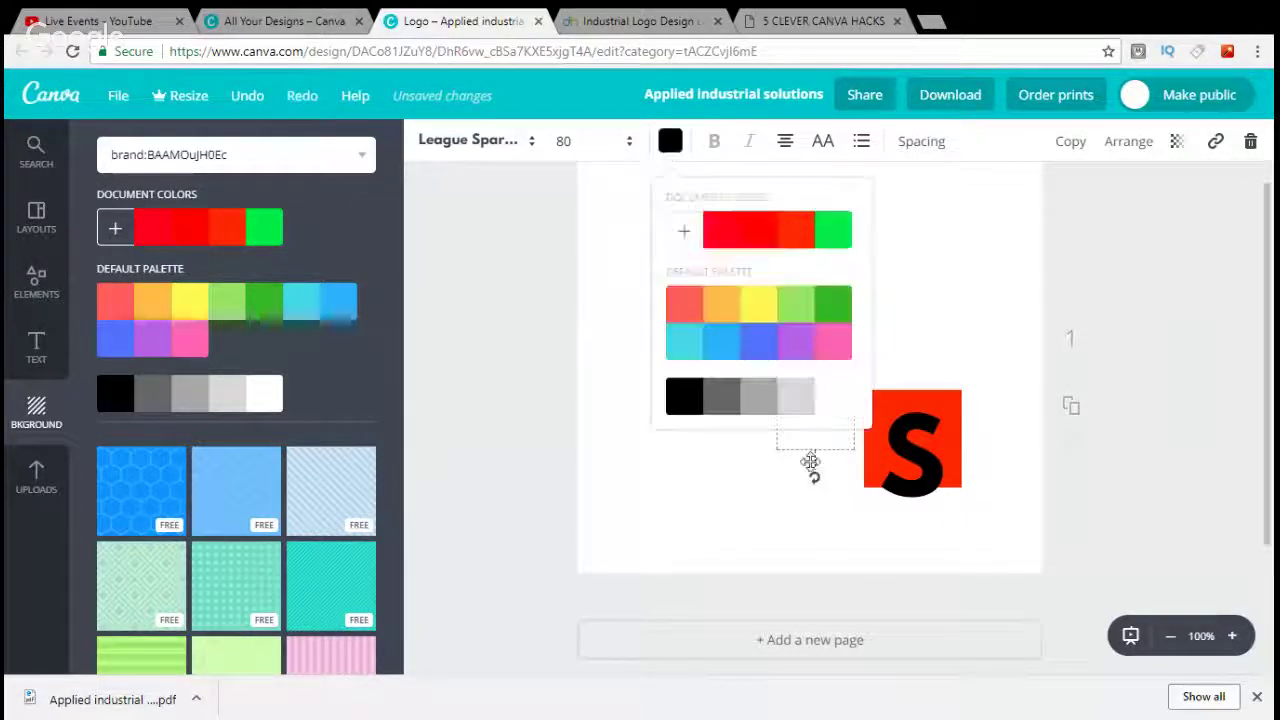
{"action": "left_click", "coordinate": [948, 317]}
{"action": "left_click", "coordinate": [924, 464]}
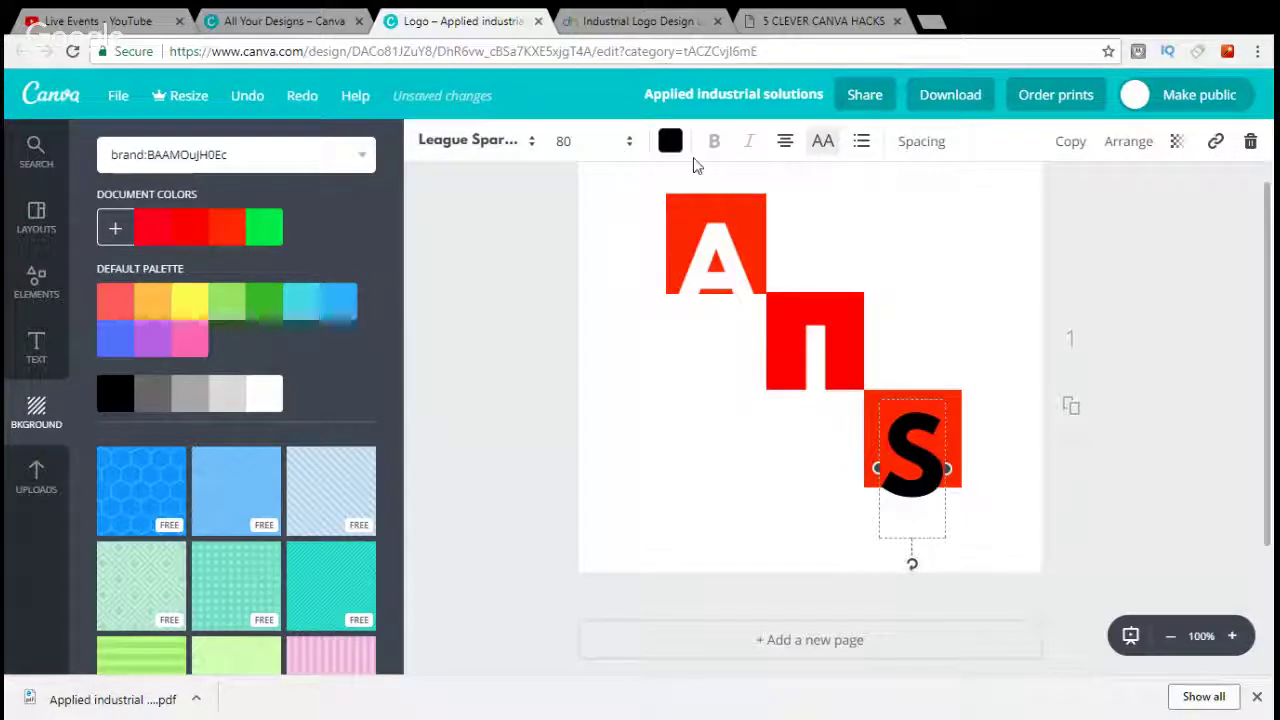
{"action": "left_click", "coordinate": [670, 141]}
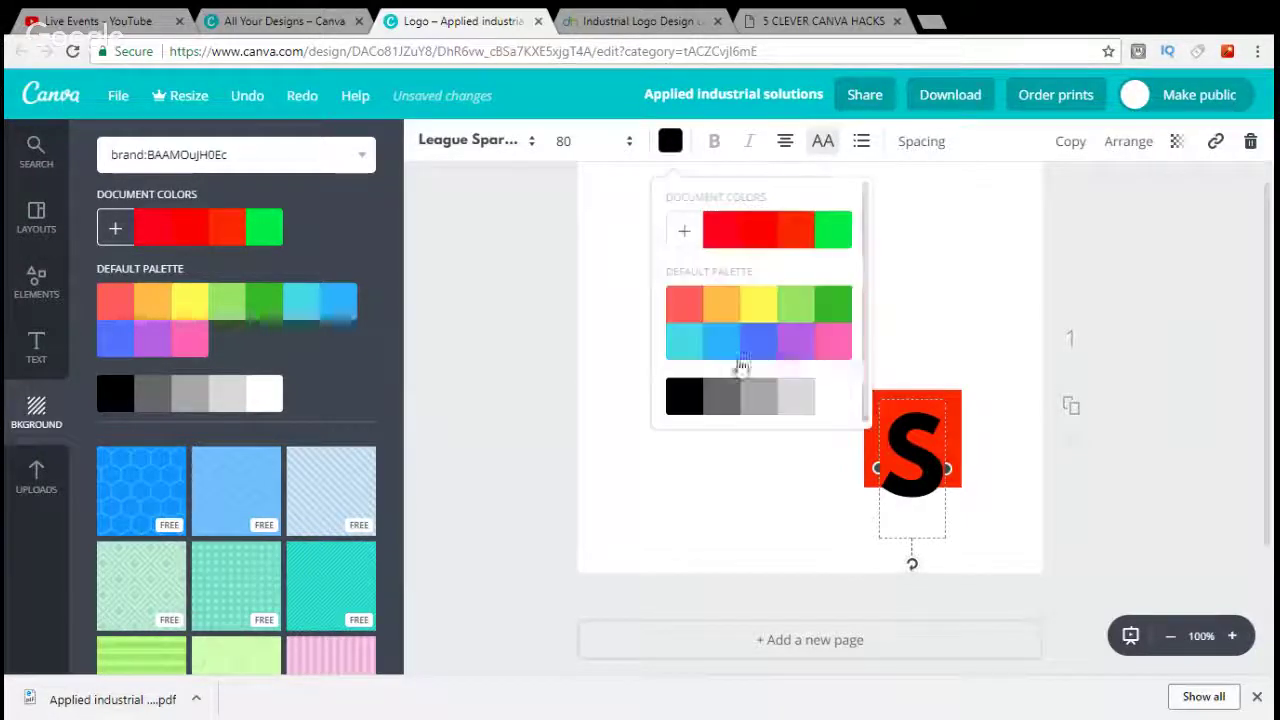
{"action": "left_click", "coordinate": [938, 352]}
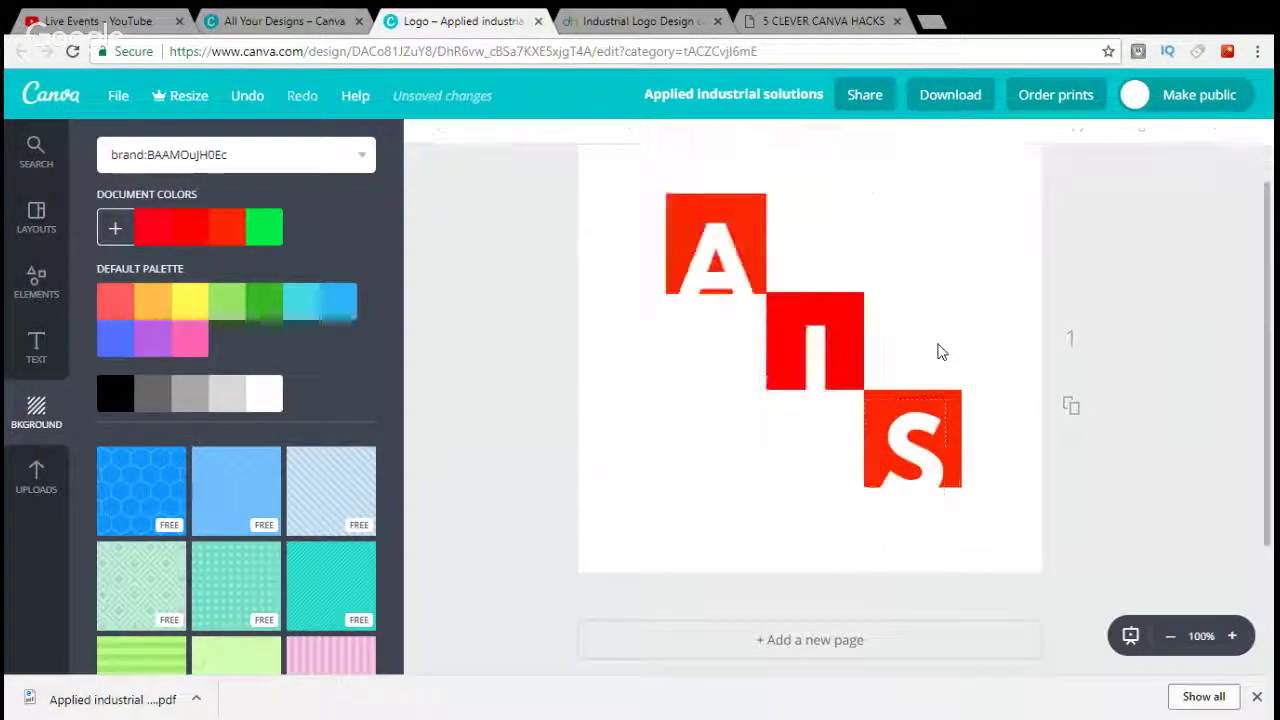
Rotate the white S about 25 degrees on its red square.
{"action": "left_click", "coordinate": [924, 441]}
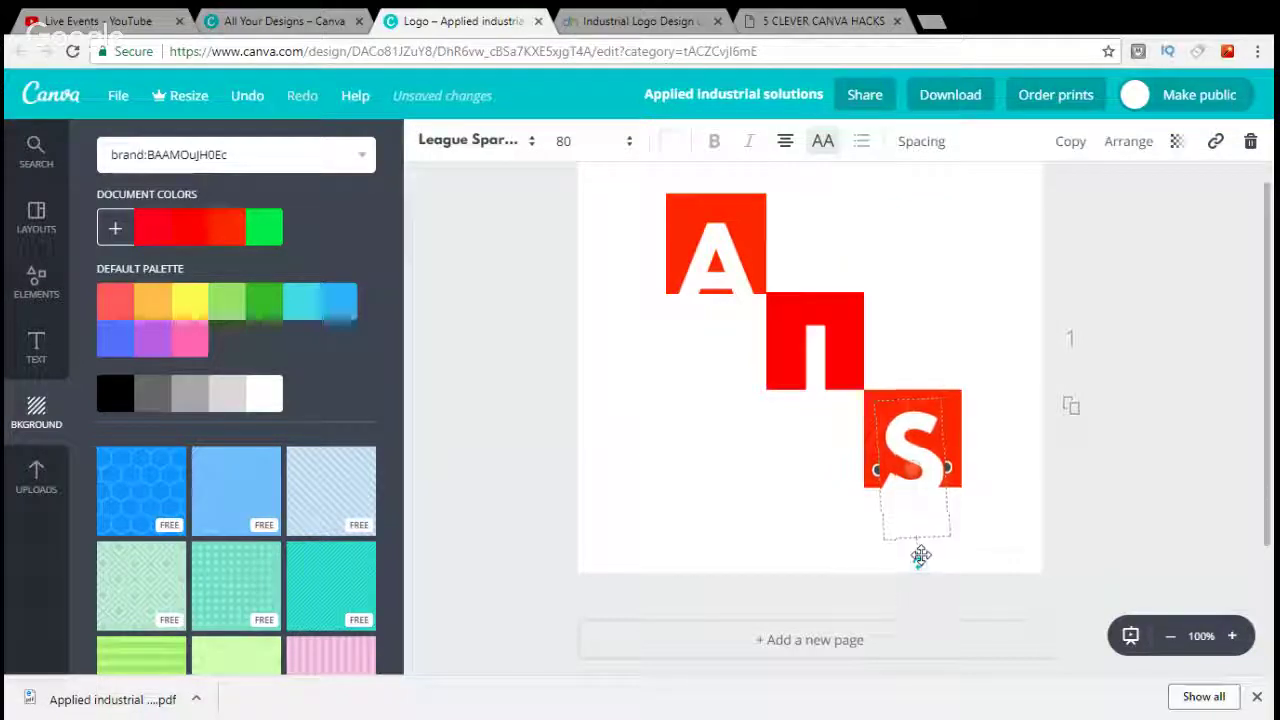
{"action": "left_click_drag", "start_coordinate": [920, 556], "coordinate": [874, 563]}
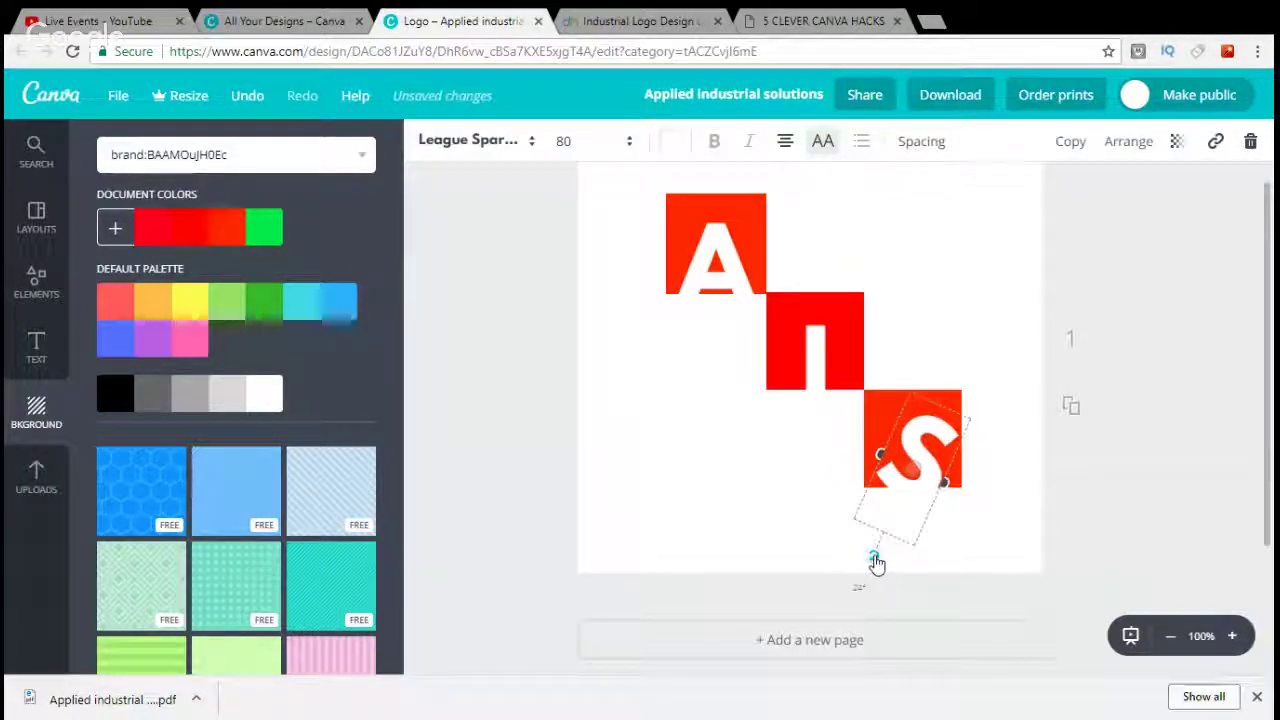
{"action": "left_click", "coordinate": [940, 244]}
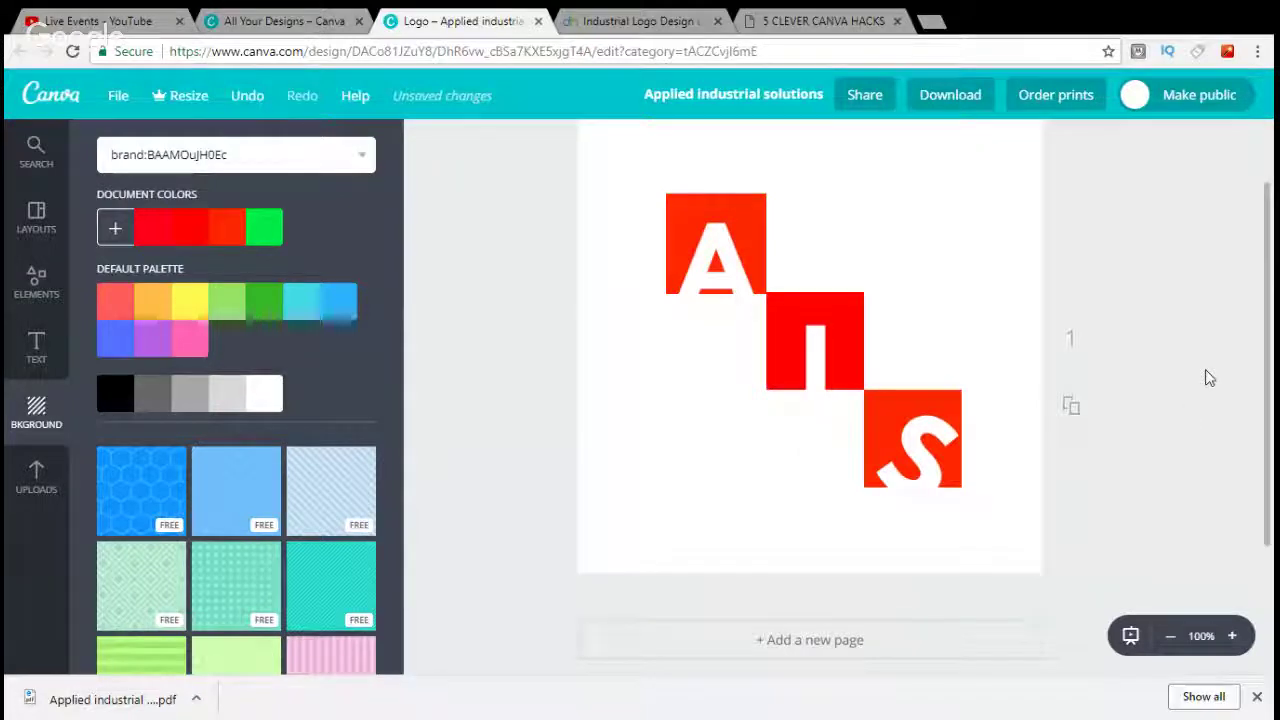
{"action": "scroll", "coordinate": [1191, 349], "scroll_direction": "up", "scroll_amount": 1}
{"action": "scroll", "coordinate": [1140, 352], "scroll_direction": "down", "scroll_amount": 2}
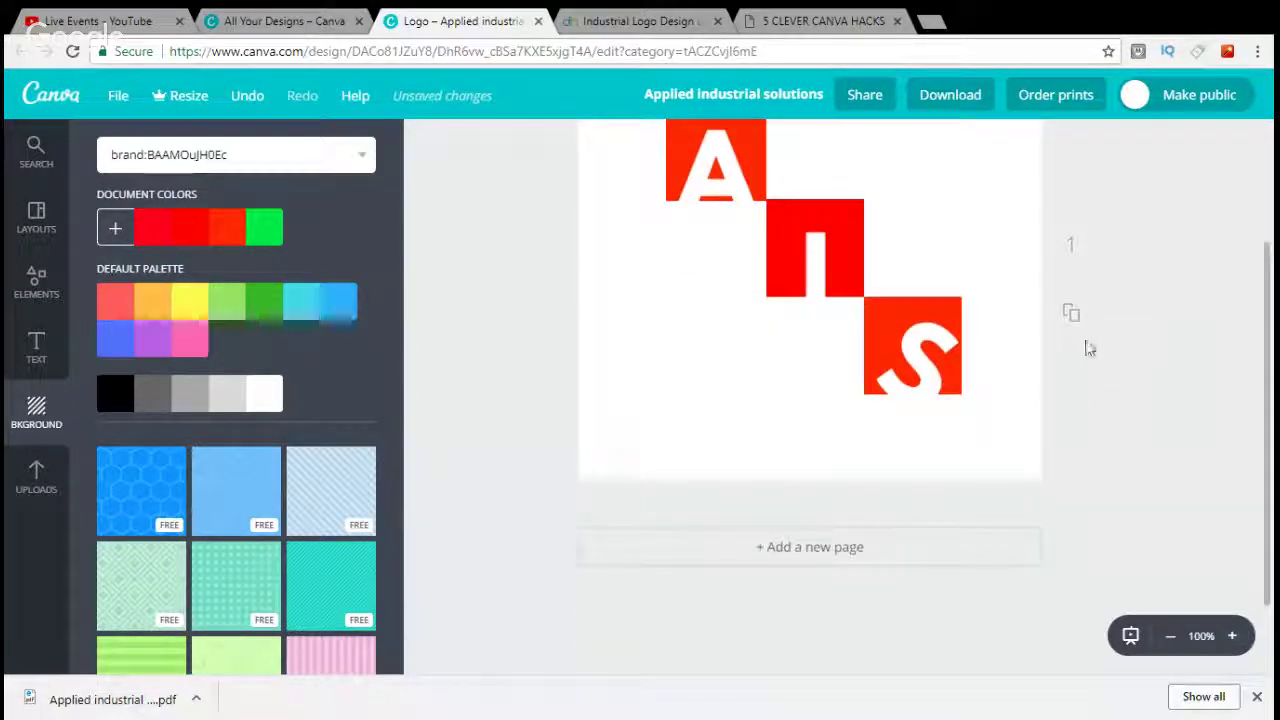
{"action": "scroll", "coordinate": [1086, 349], "scroll_direction": "up", "scroll_amount": 1}
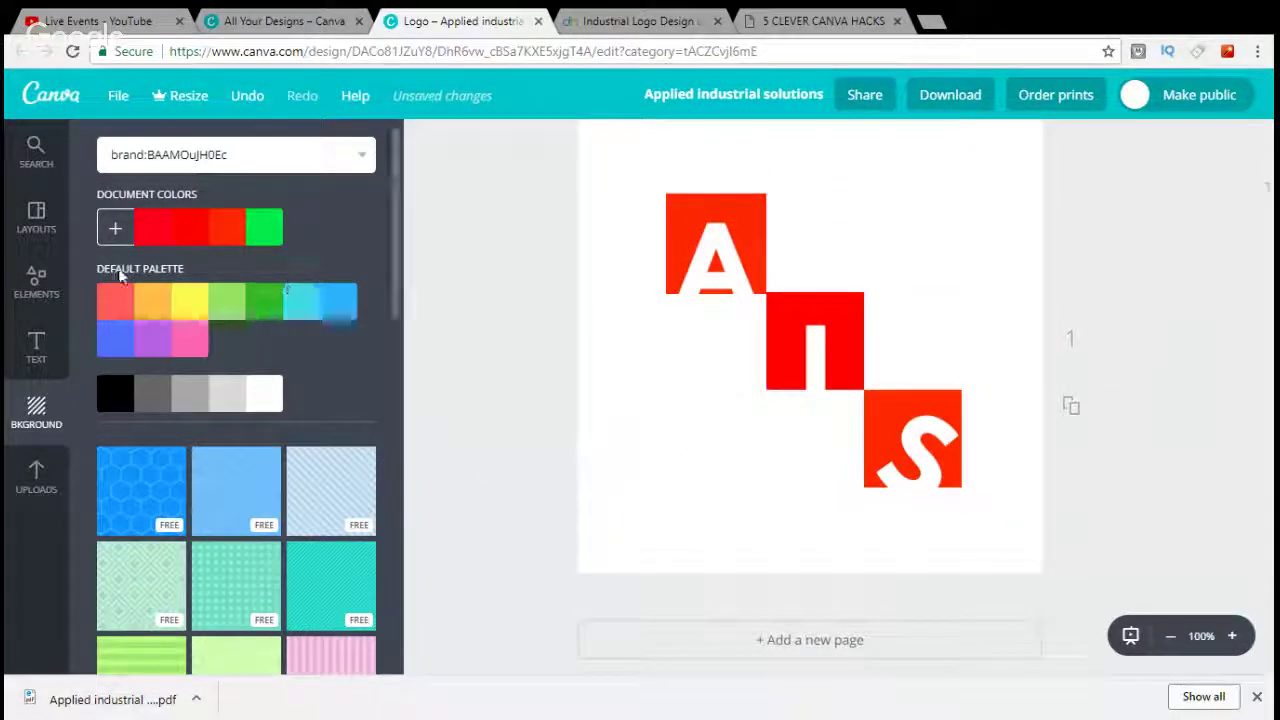
Add a new body text box at size 88 and move it next to the S square.
{"action": "left_click", "coordinate": [35, 348]}
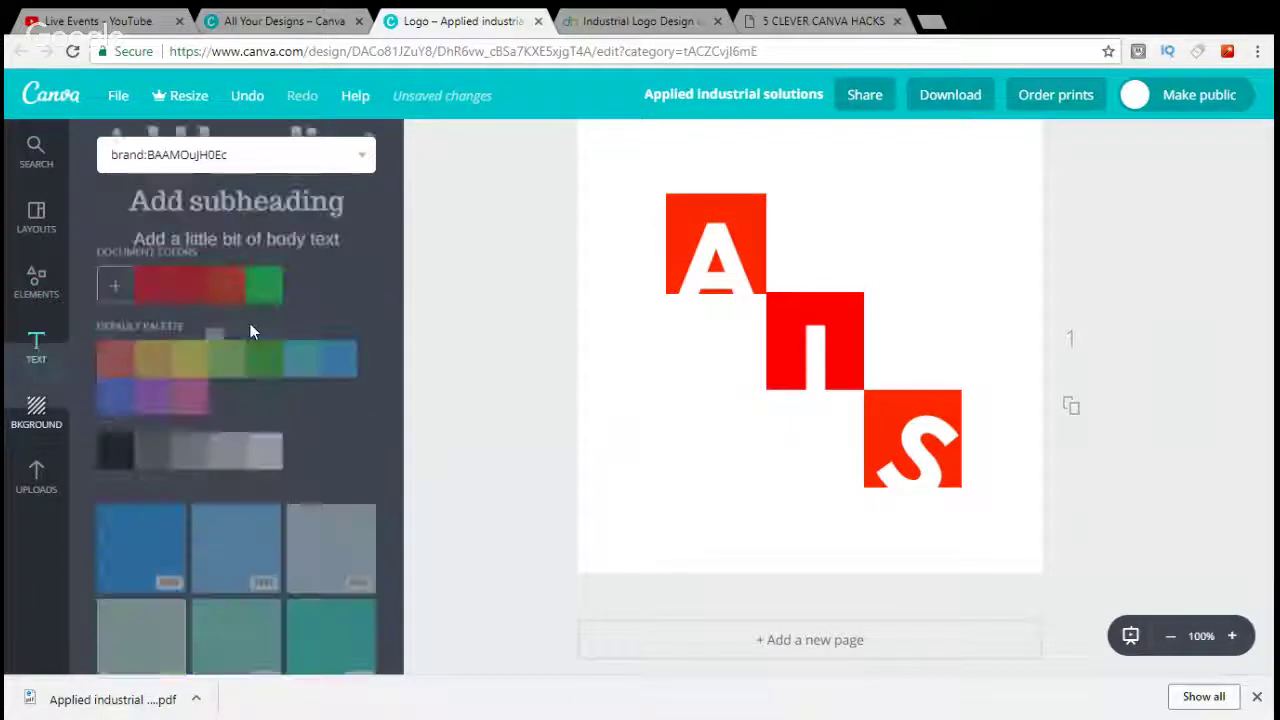
{"action": "left_click", "coordinate": [303, 355]}
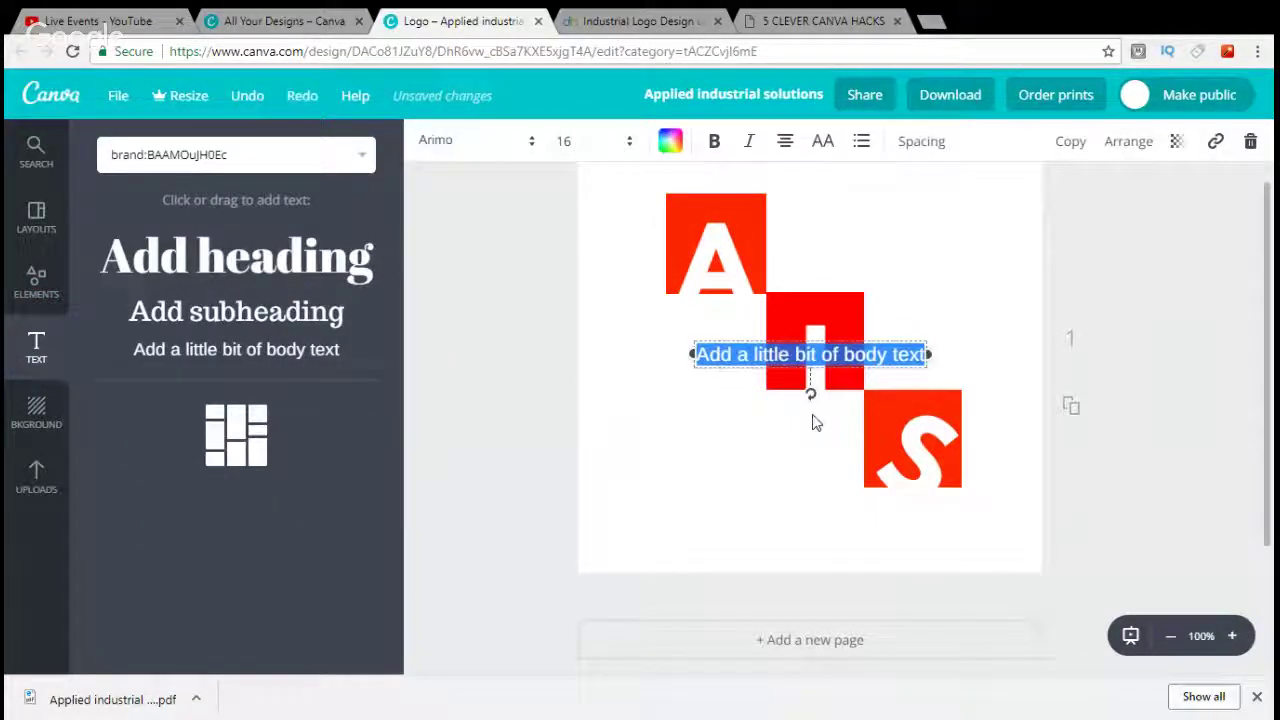
{"action": "key", "text": "BackSpace"}
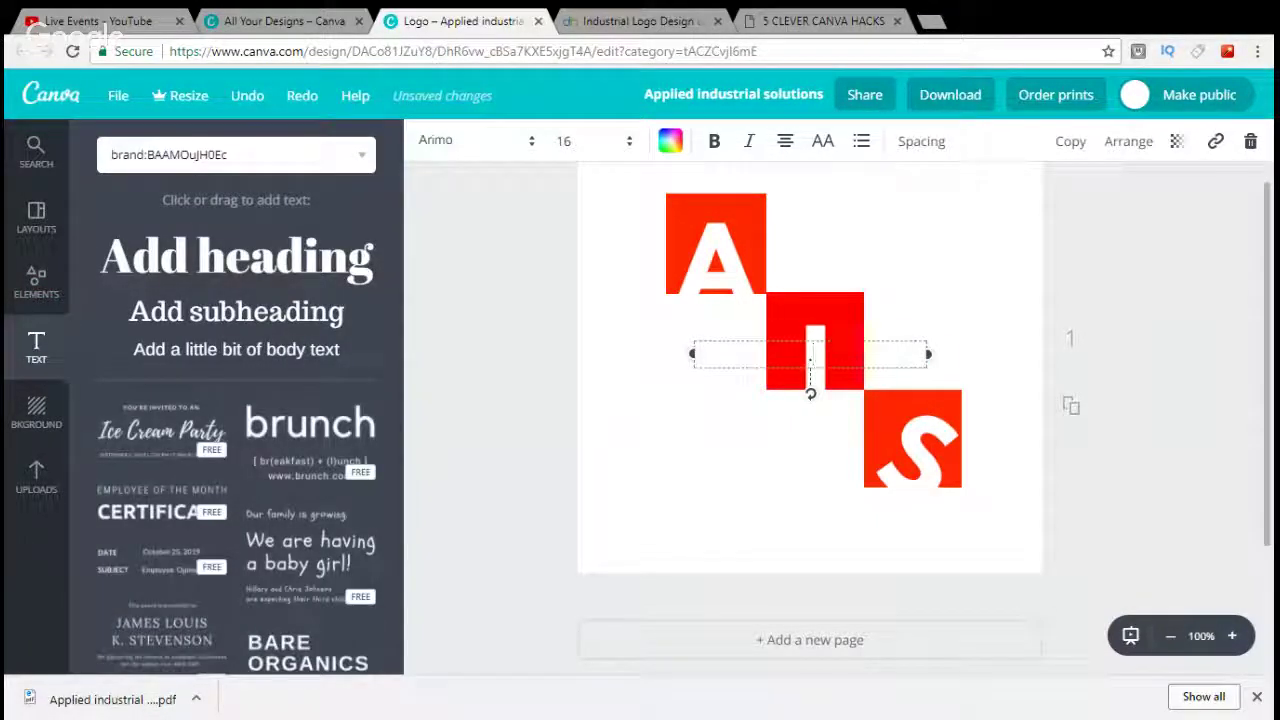
{"action": "left_click", "coordinate": [575, 142]}
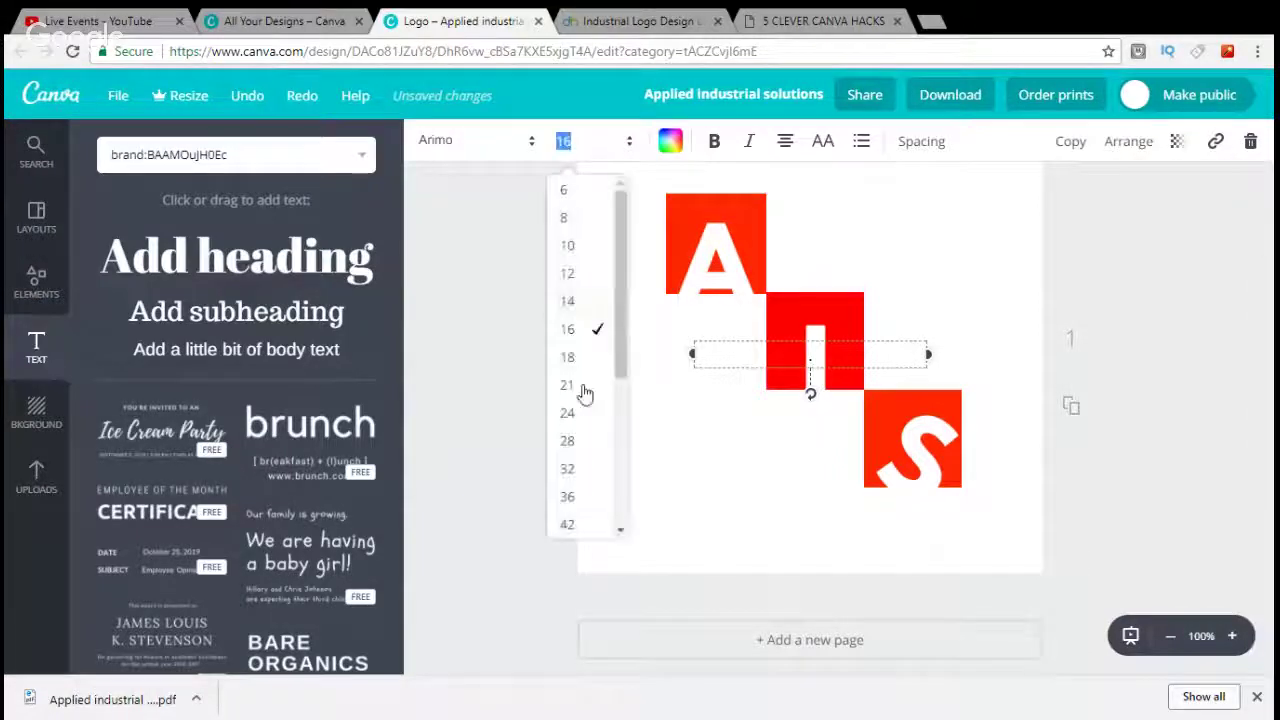
{"action": "scroll", "coordinate": [575, 512], "scroll_direction": "down", "scroll_amount": 2}
{"action": "left_click", "coordinate": [566, 504]}
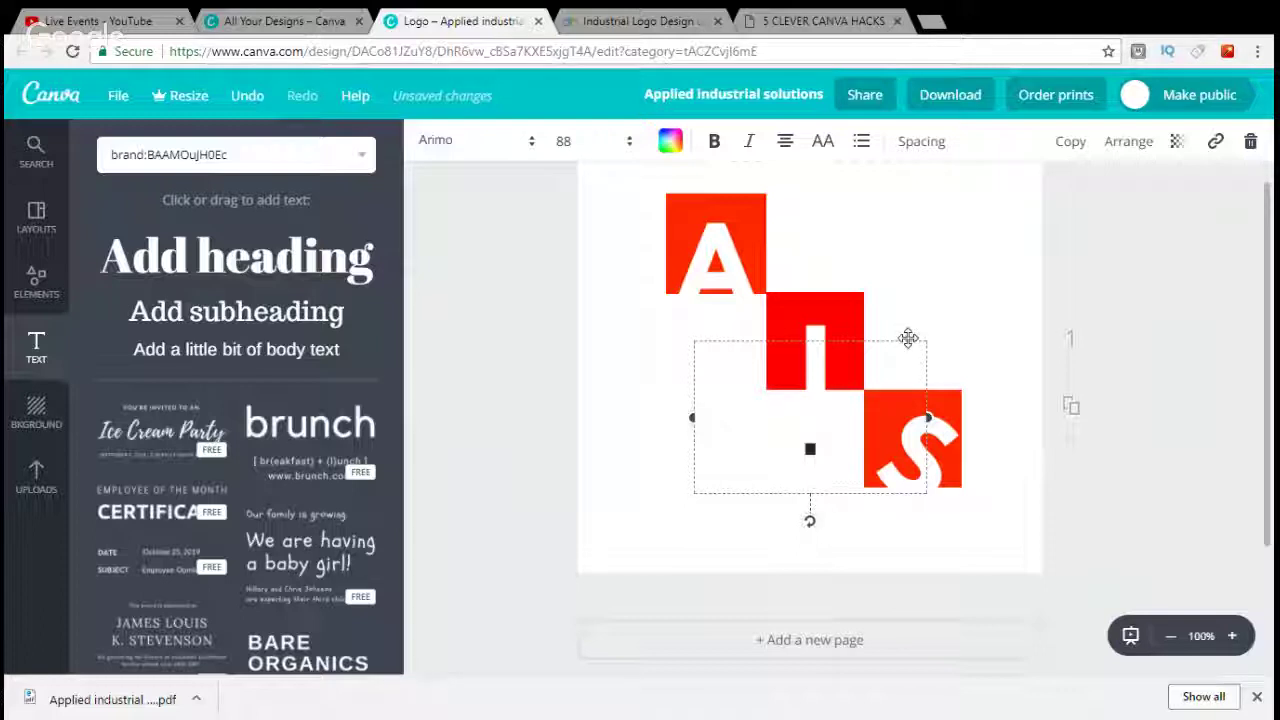
{"action": "left_click_drag", "start_coordinate": [908, 338], "coordinate": [1086, 371]}
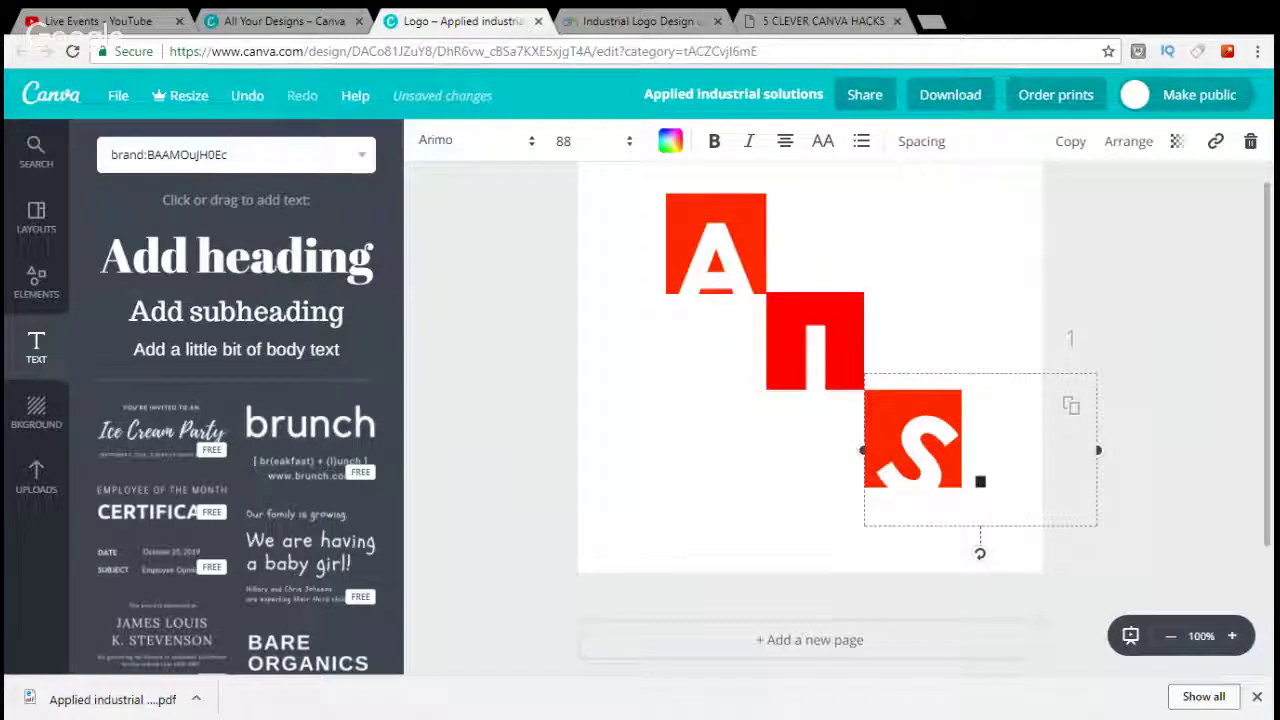
Set the period's font size to 96 and nudge it slightly upward.
{"action": "key", "text": "shift+Left"}
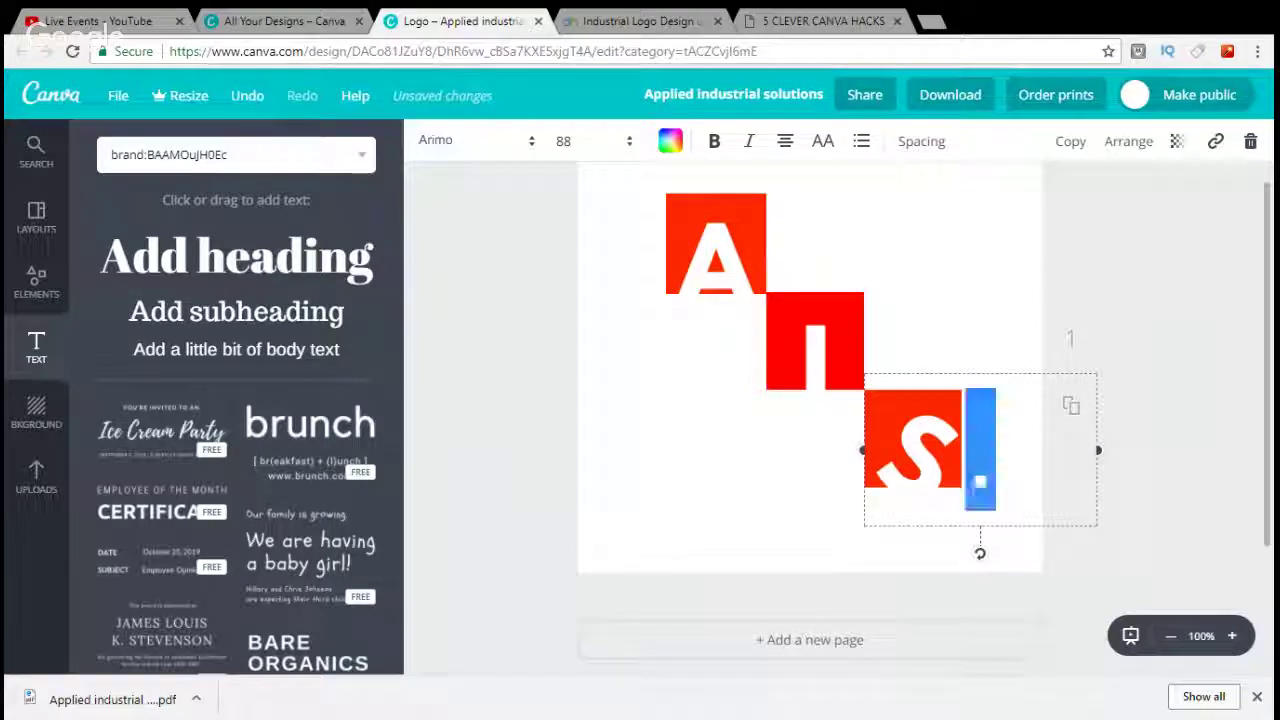
{"action": "left_click", "coordinate": [600, 141]}
{"action": "left_click", "coordinate": [567, 534]}
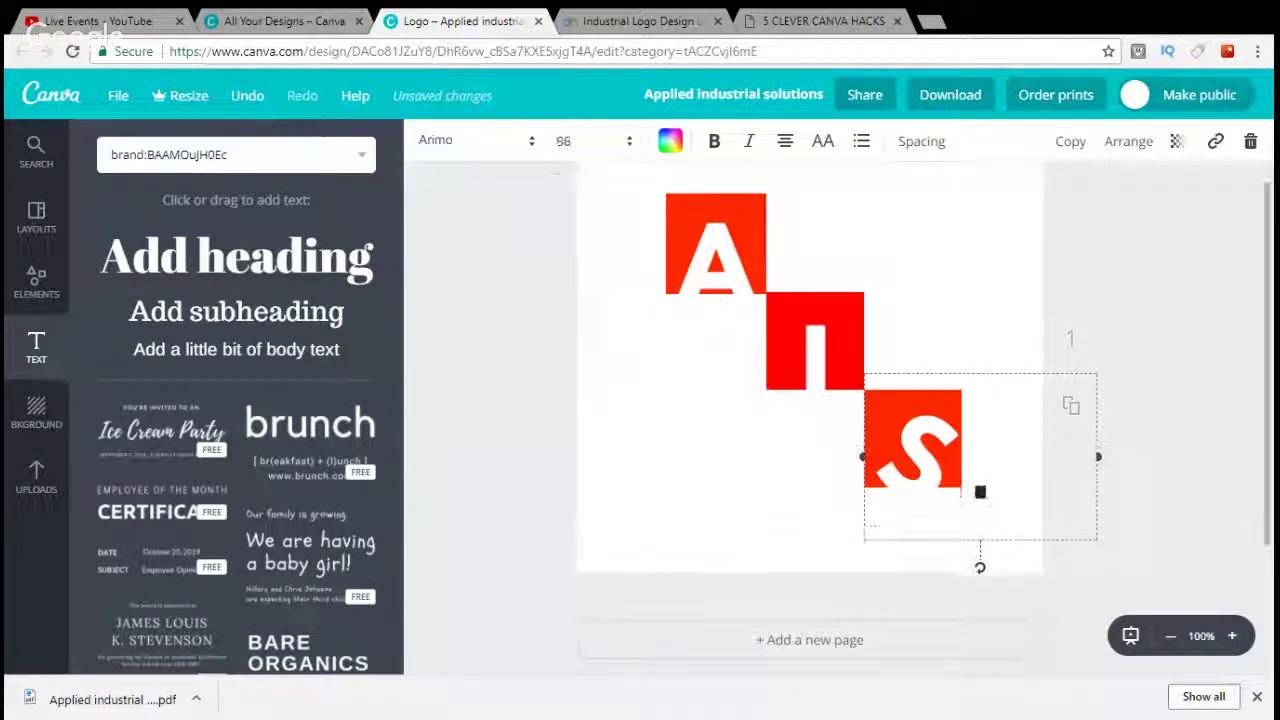
{"action": "left_click", "coordinate": [1032, 482]}
{"action": "left_click", "coordinate": [996, 508]}
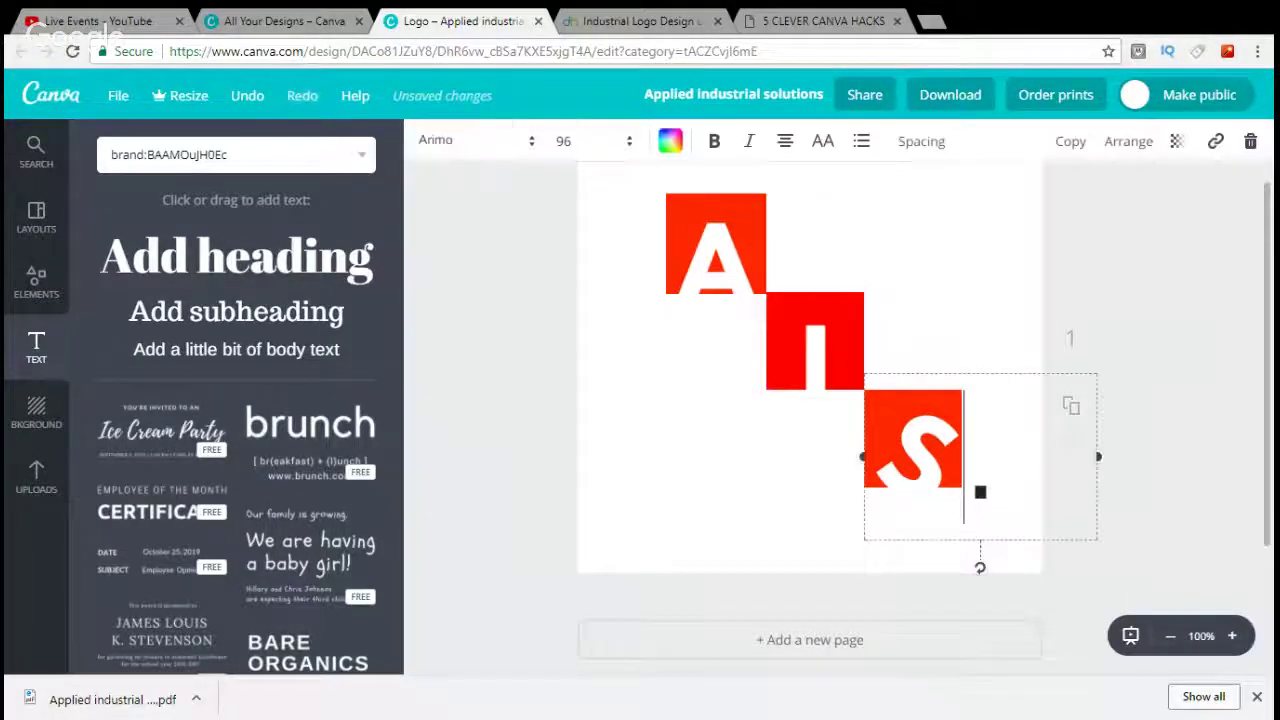
{"action": "left_click_drag", "start_coordinate": [1016, 367], "coordinate": [1016, 357]}
{"action": "left_click", "coordinate": [1193, 369]}
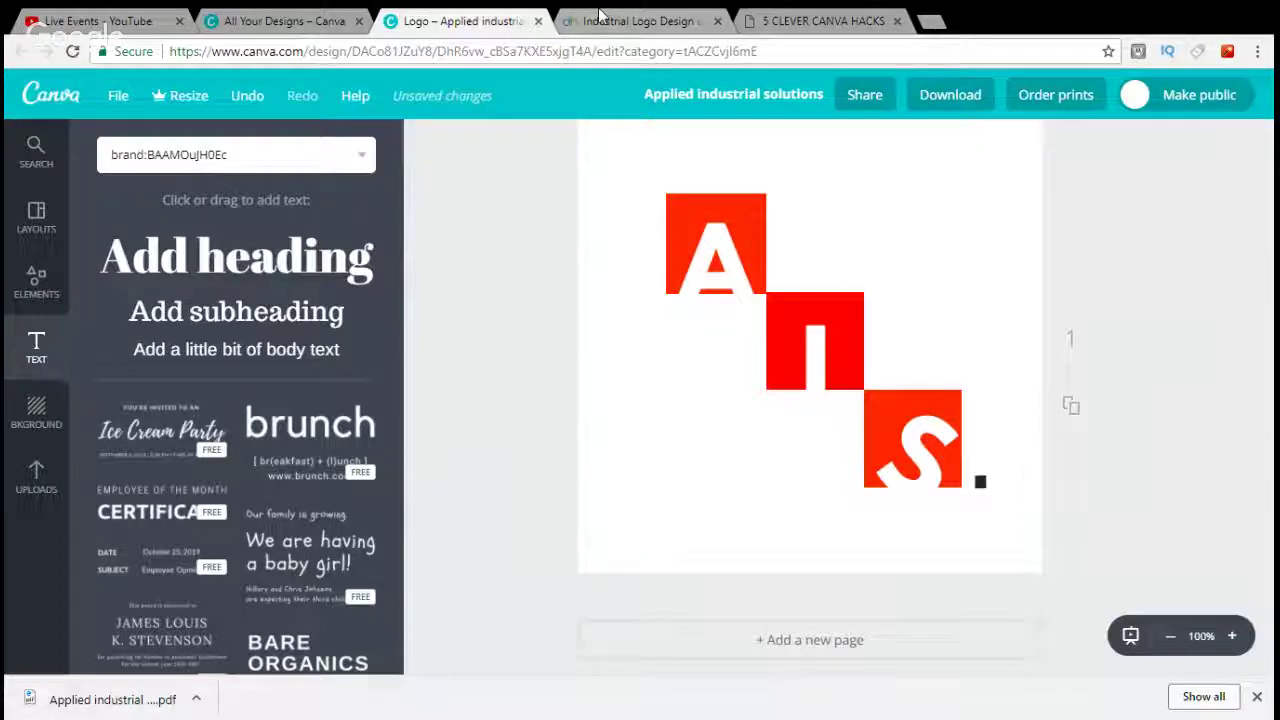
{"action": "left_click", "coordinate": [600, 14]}
{"action": "scroll", "coordinate": [530, 408], "scroll_direction": "down", "scroll_amount": 3}
{"action": "scroll", "coordinate": [530, 408], "scroll_direction": "up", "scroll_amount": 3}
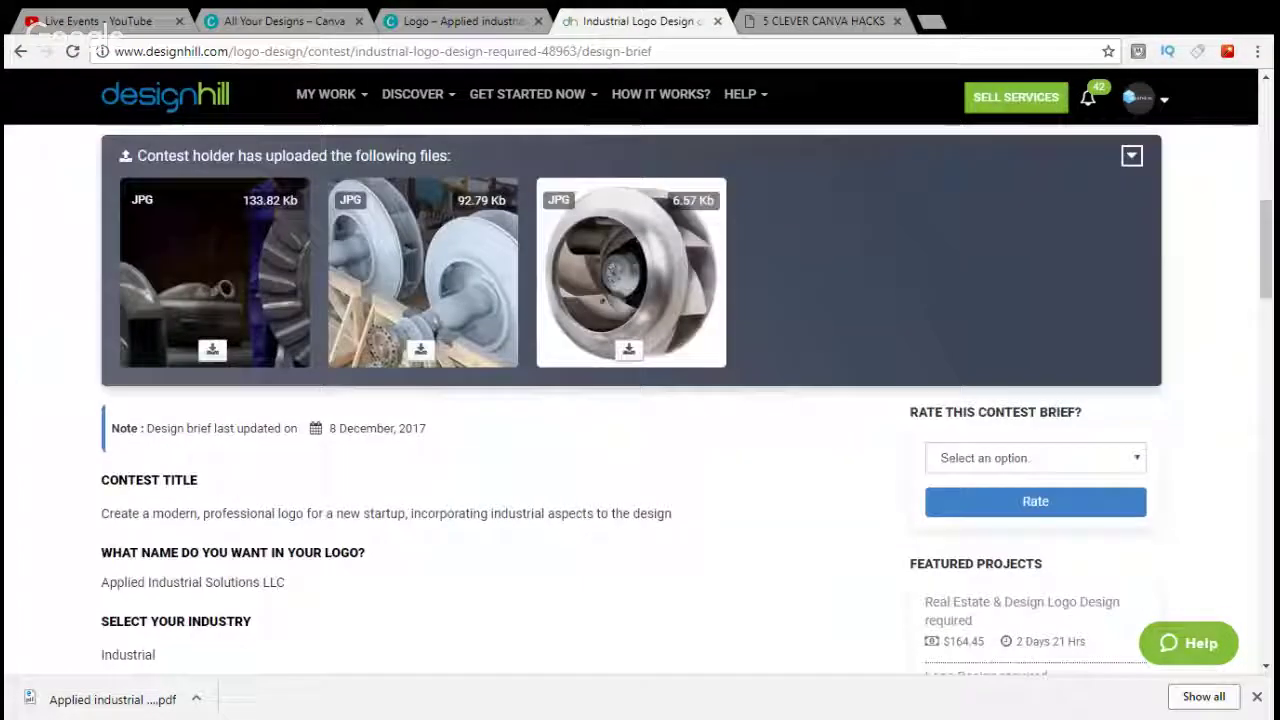
{"action": "key", "text": "ctrl+shift+Tab"}
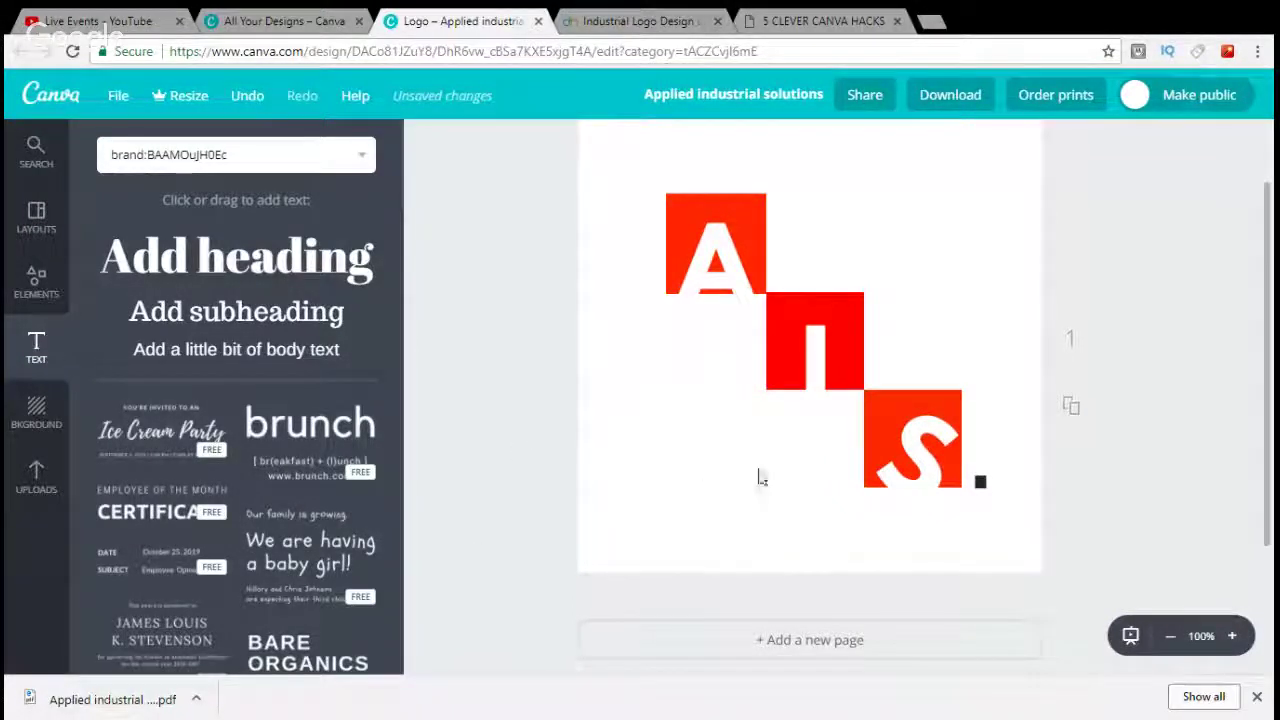
{"action": "left_click", "coordinate": [668, 24]}
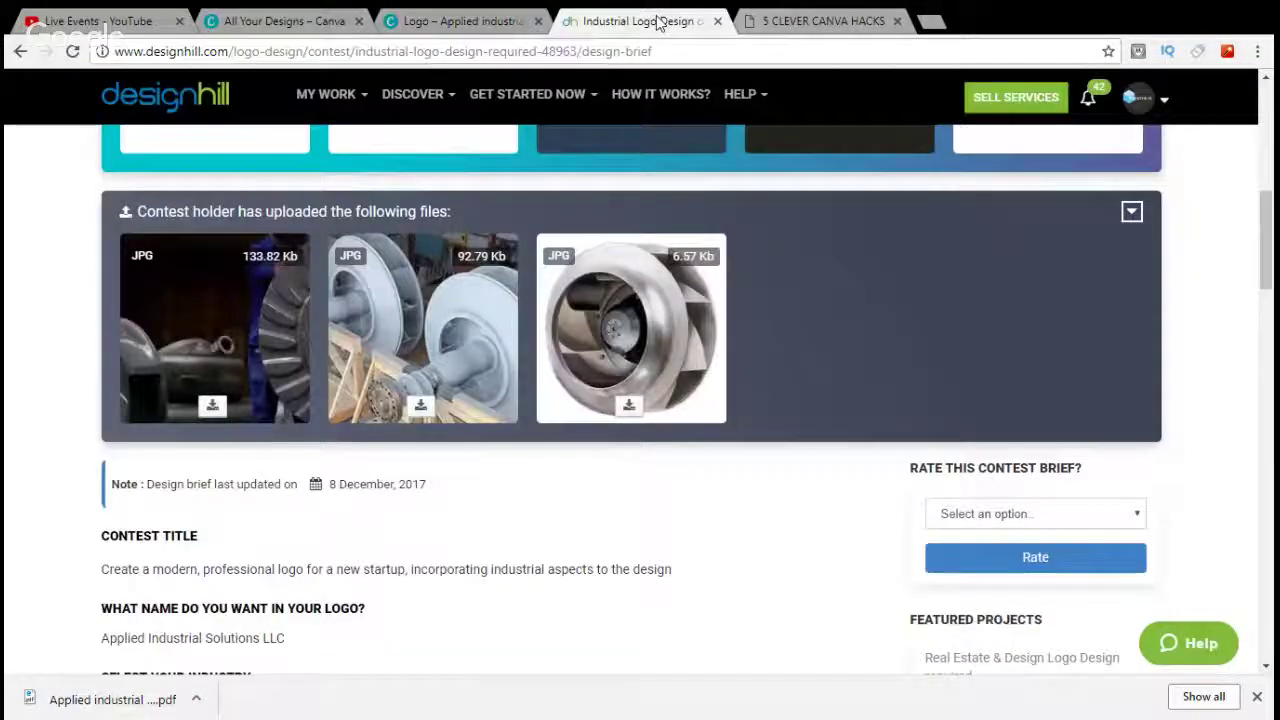
{"action": "scroll", "coordinate": [700, 507], "scroll_direction": "up", "scroll_amount": 3}
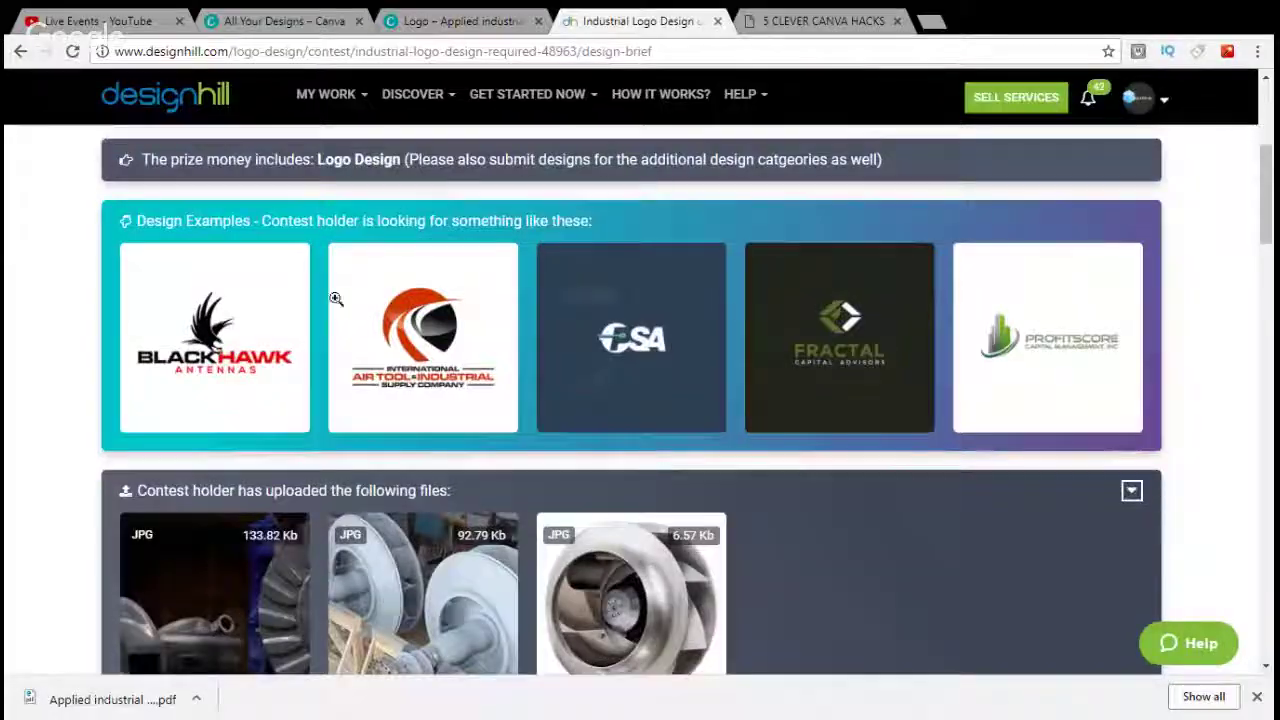
{"action": "left_click", "coordinate": [449, 21]}
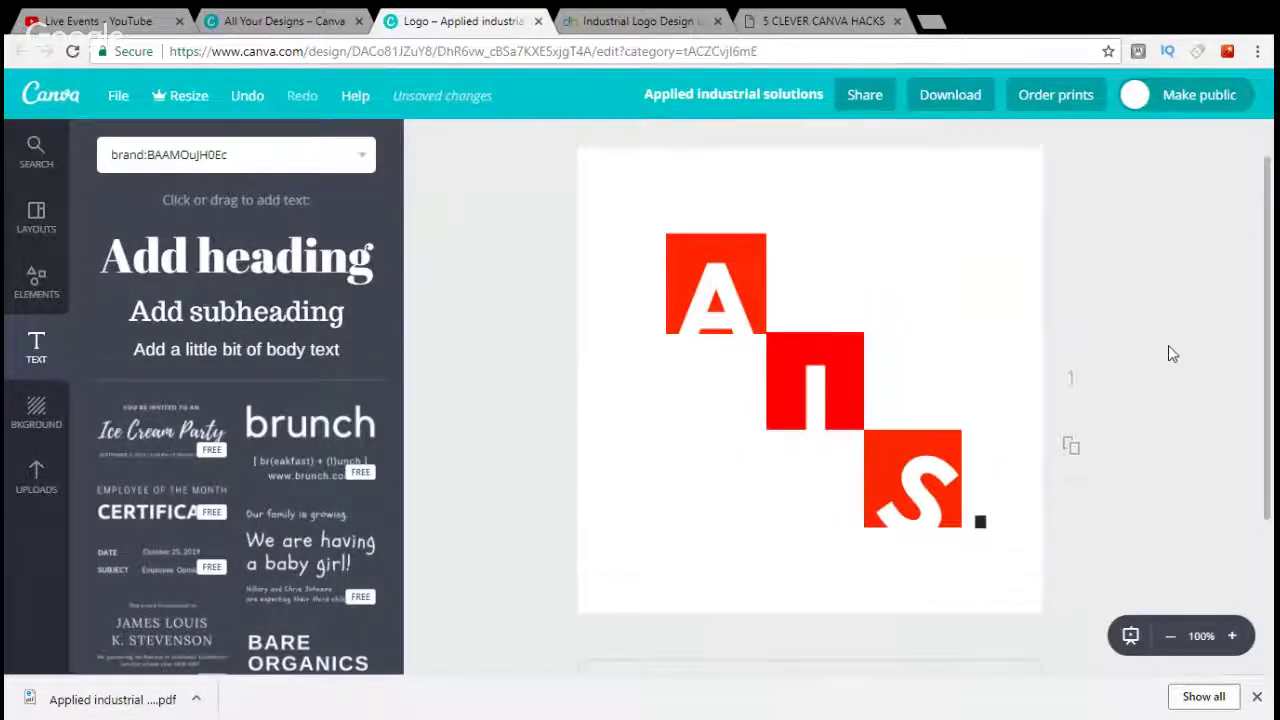
Delete the small black period beside the S square.
{"action": "scroll", "coordinate": [1168, 350], "scroll_direction": "up", "scroll_amount": 1}
{"action": "scroll", "coordinate": [1168, 354], "scroll_direction": "down", "scroll_amount": 2}
{"action": "scroll", "coordinate": [1168, 354], "scroll_direction": "up", "scroll_amount": 2}
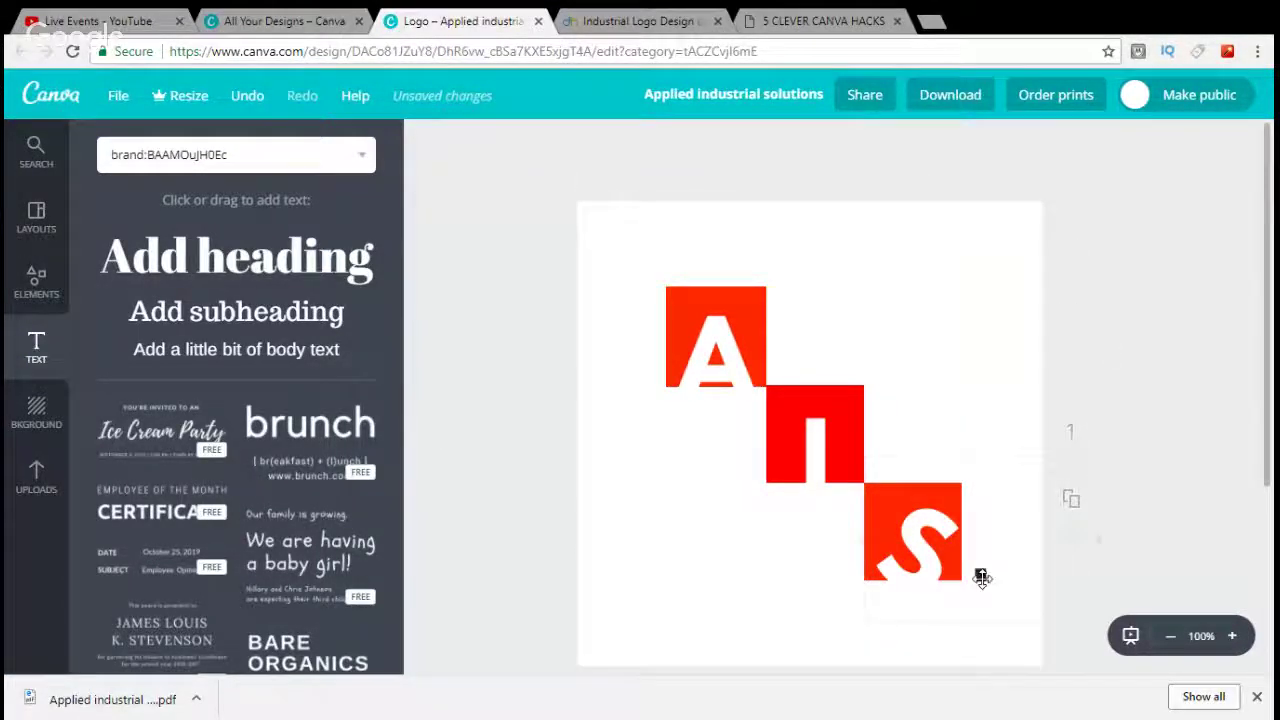
{"action": "left_click", "coordinate": [981, 577]}
{"action": "left_click", "coordinate": [980, 570]}
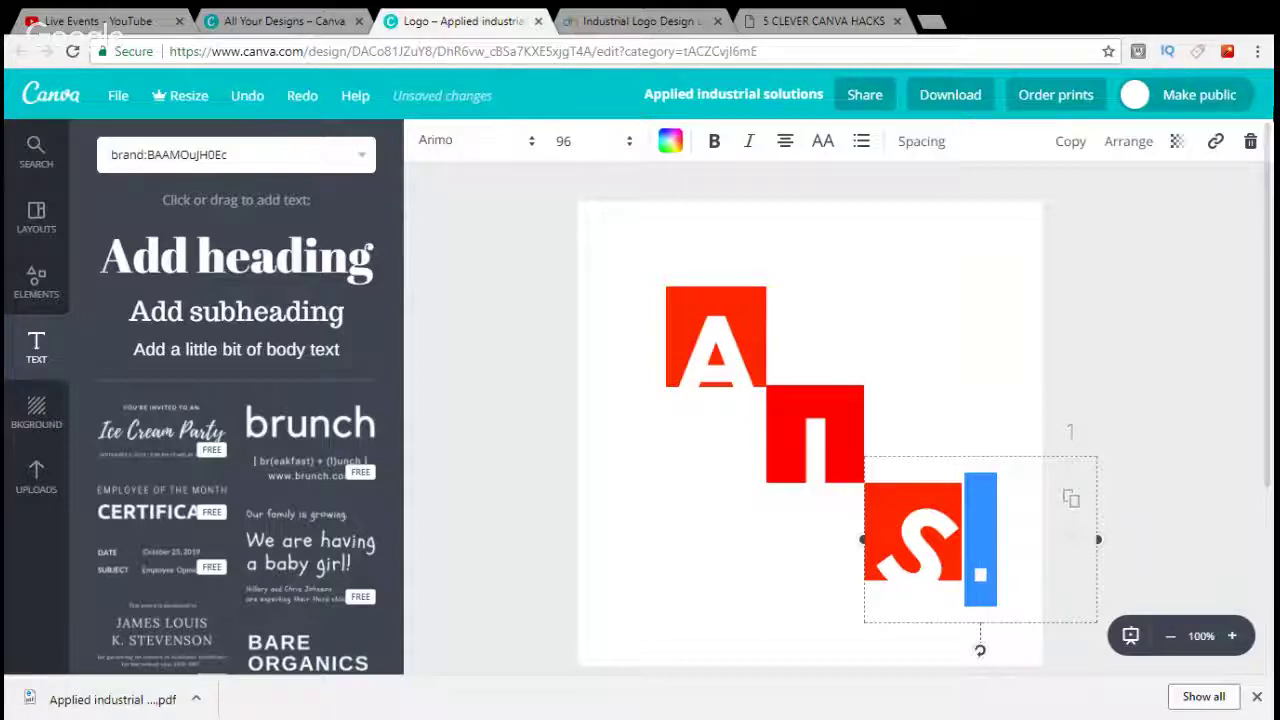
{"action": "left_click", "coordinate": [1250, 141]}
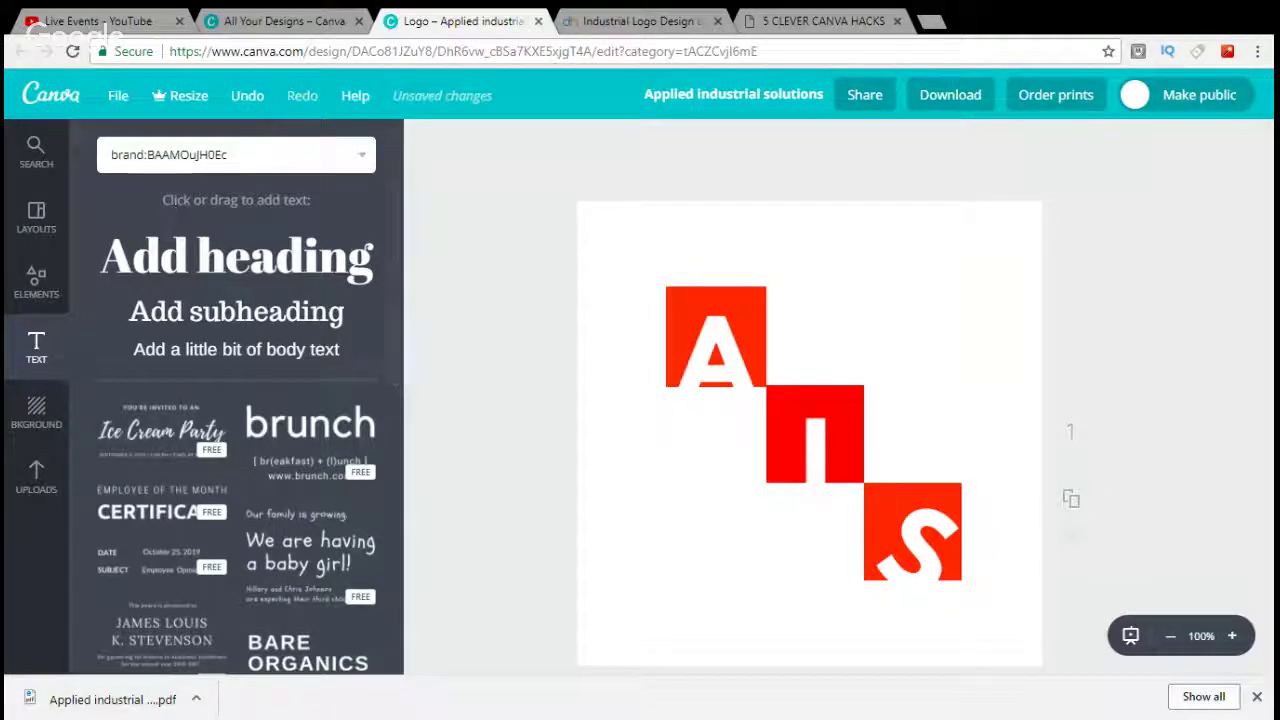
Load the free element search results and scroll down to the ring and badge shapes.
{"action": "left_click", "coordinate": [175, 155]}
{"action": "scroll", "coordinate": [250, 430], "scroll_direction": "down", "scroll_amount": 4}
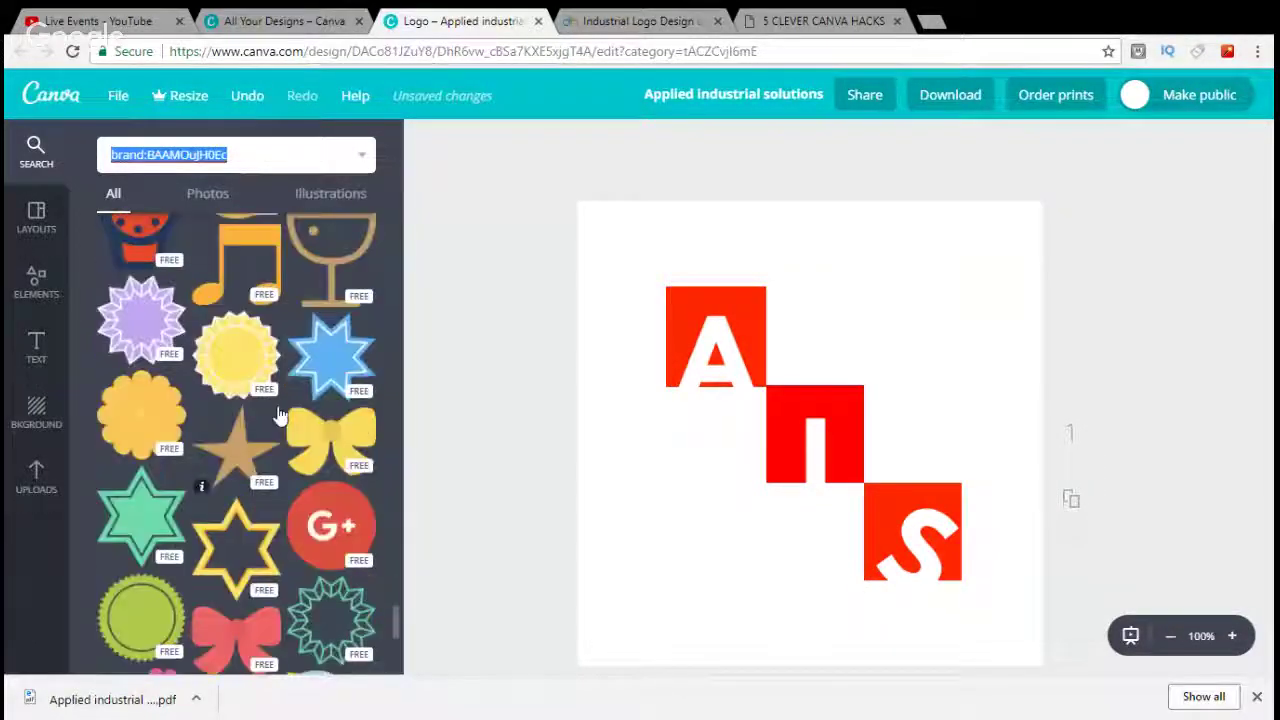
{"action": "scroll", "coordinate": [240, 400], "scroll_direction": "down", "scroll_amount": 3}
{"action": "scroll", "coordinate": [240, 398], "scroll_direction": "down", "scroll_amount": 5}
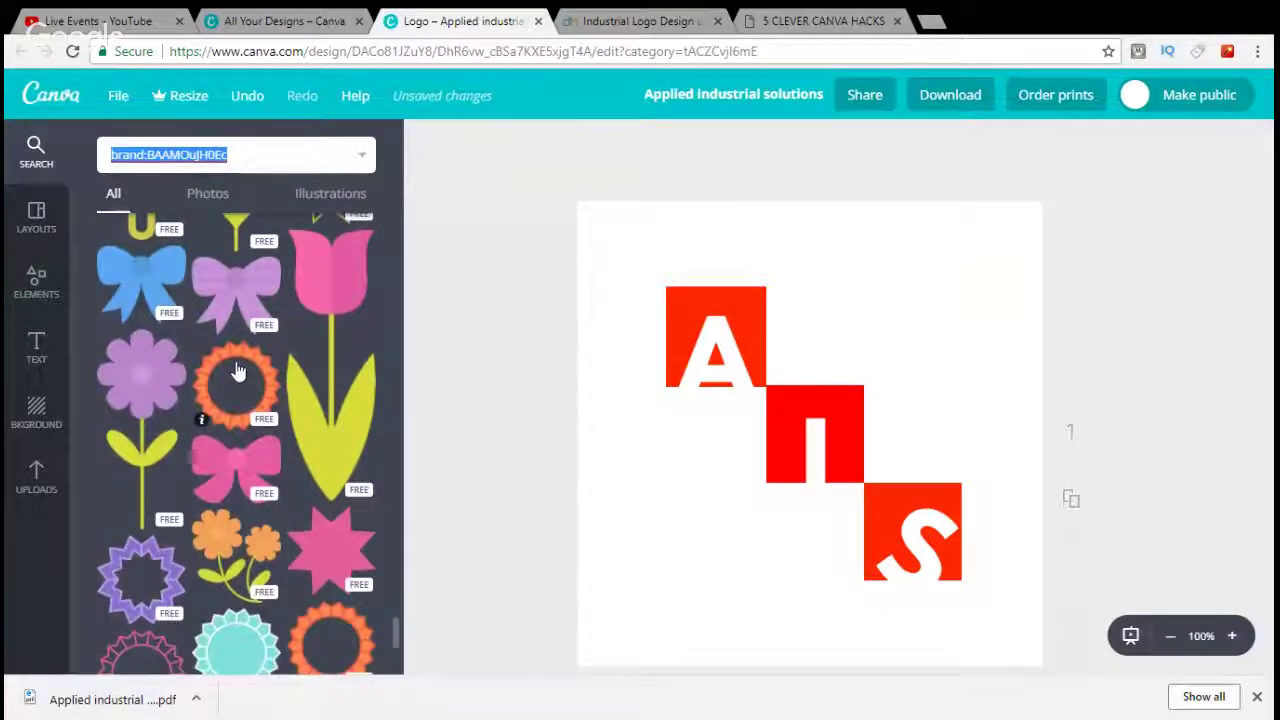
{"action": "scroll", "coordinate": [237, 378], "scroll_direction": "down", "scroll_amount": 4}
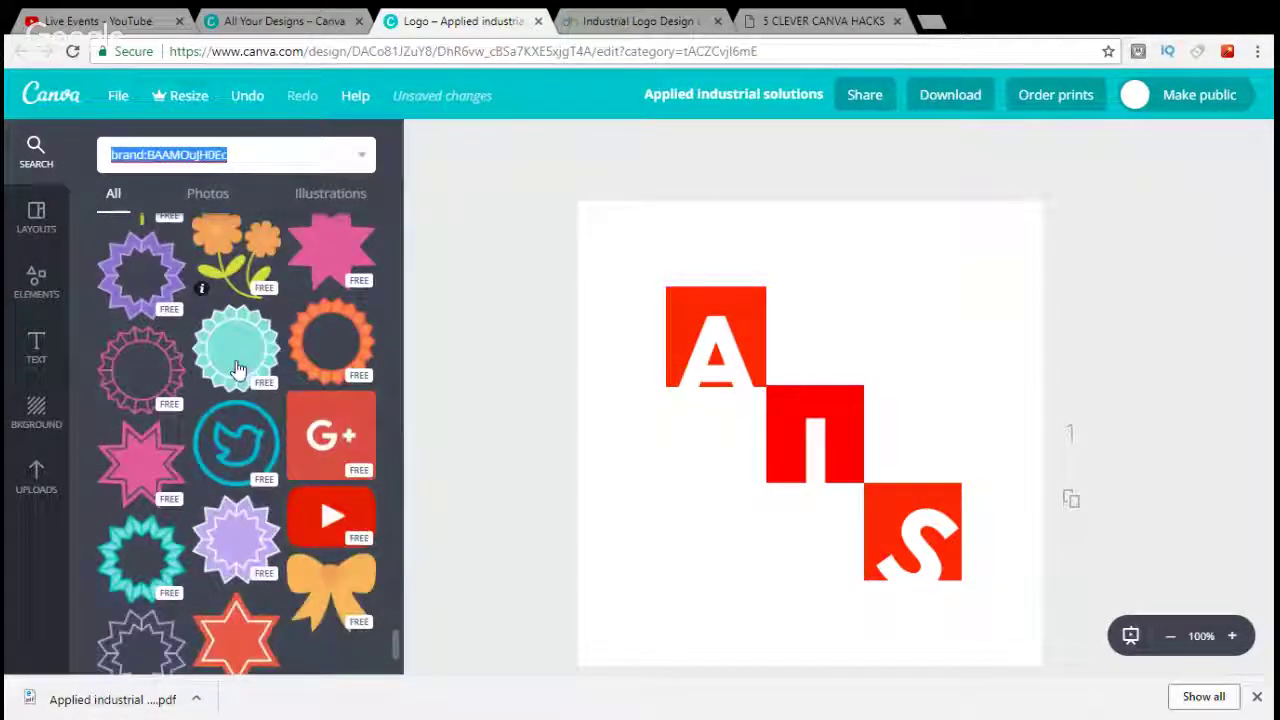
{"action": "scroll", "coordinate": [238, 370], "scroll_direction": "down", "scroll_amount": 5}
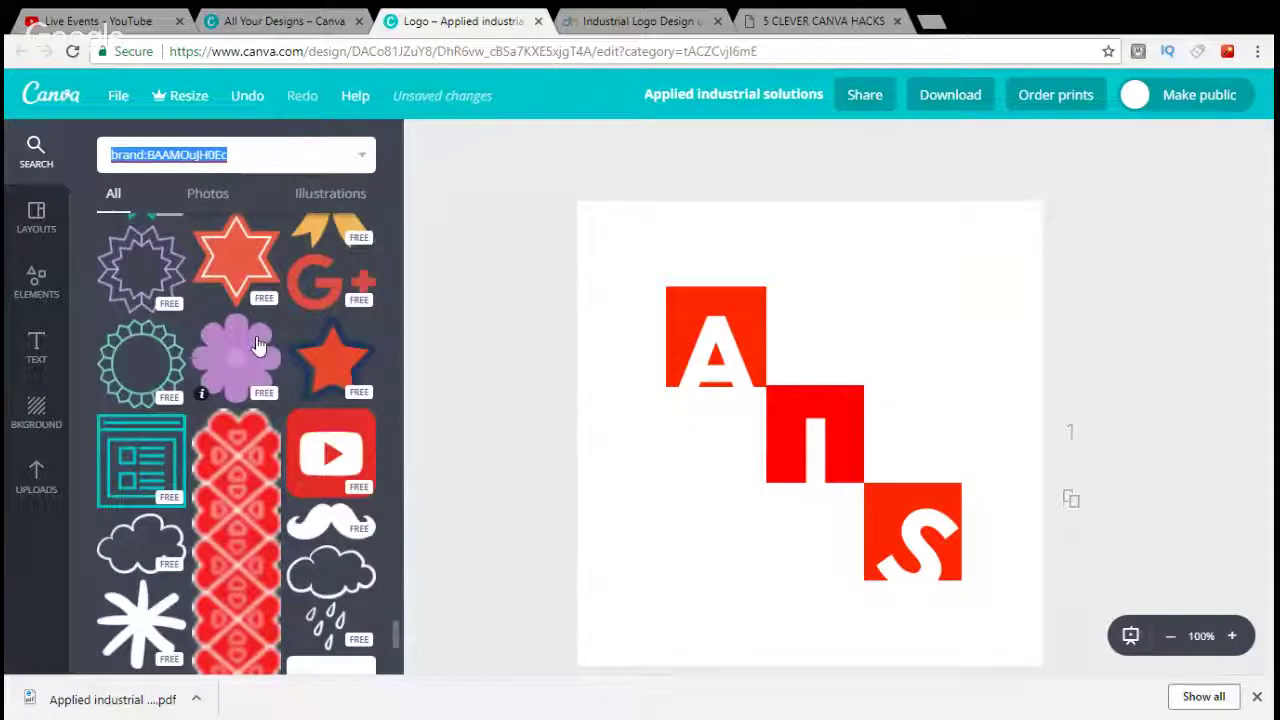
{"action": "scroll", "coordinate": [258, 345], "scroll_direction": "down", "scroll_amount": 6}
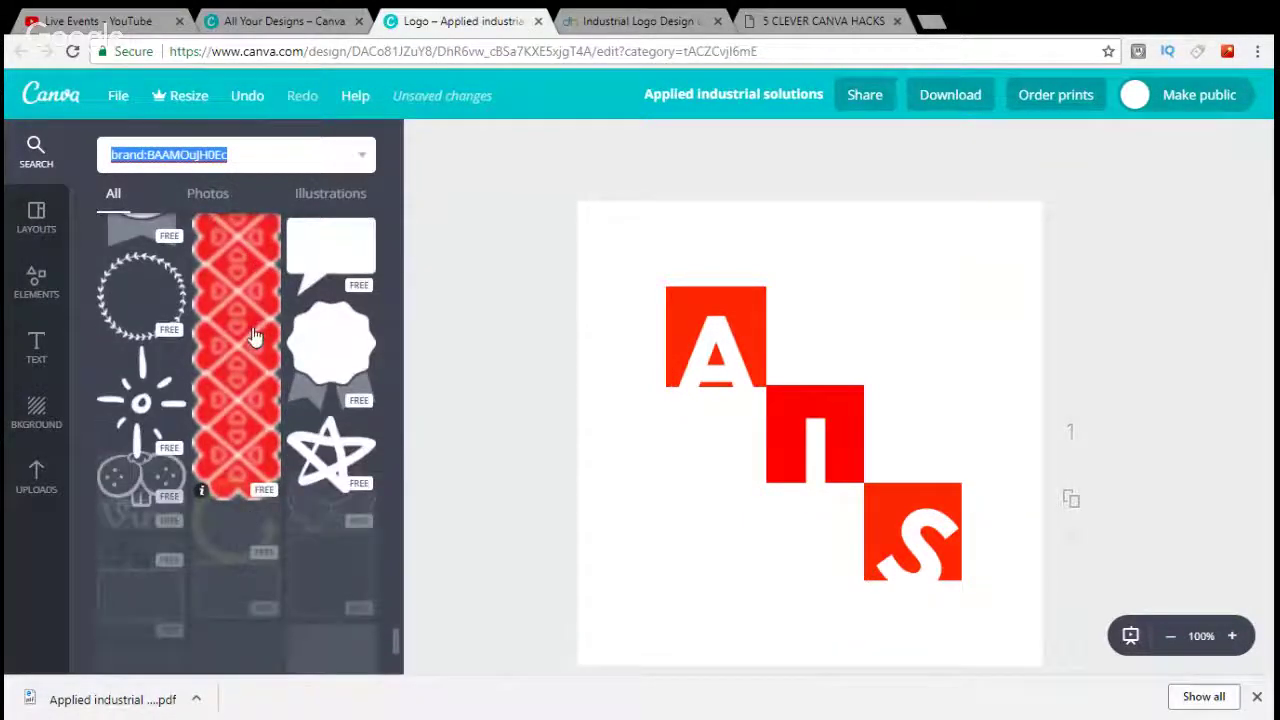
{"action": "scroll", "coordinate": [245, 335], "scroll_direction": "down", "scroll_amount": 3}
{"action": "scroll", "coordinate": [260, 296], "scroll_direction": "down", "scroll_amount": 6}
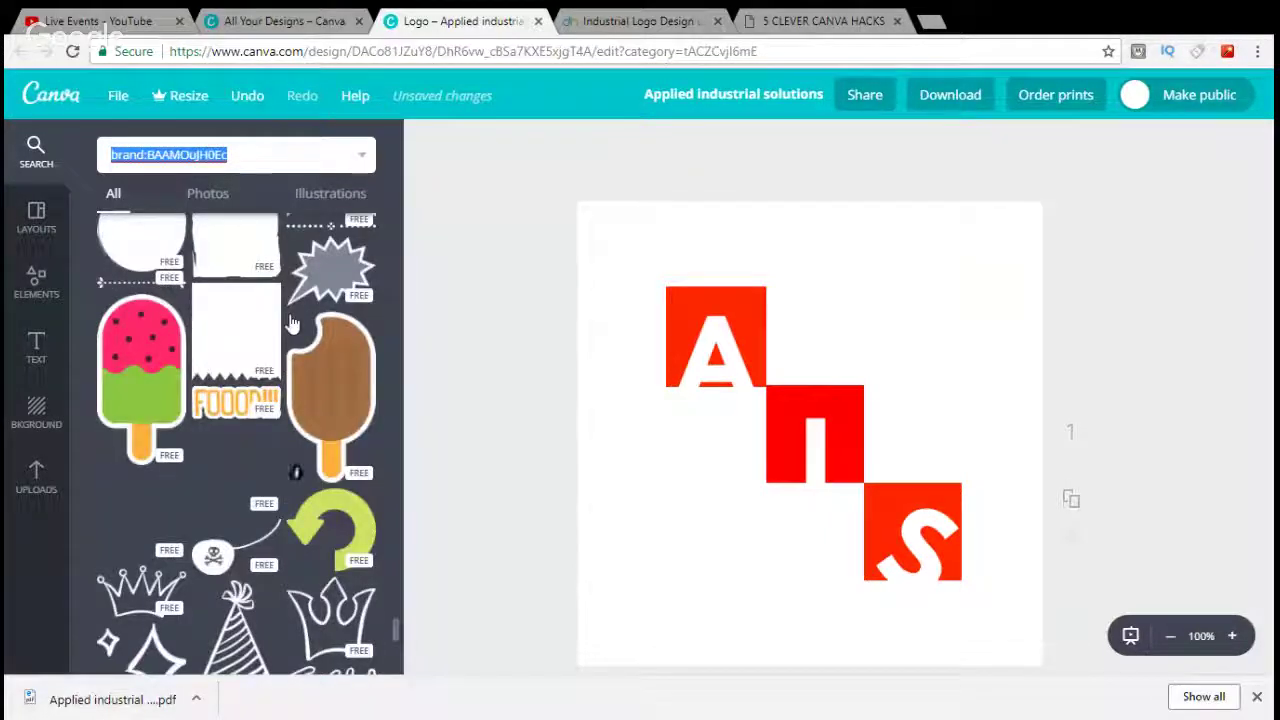
{"action": "scroll", "coordinate": [292, 322], "scroll_direction": "down", "scroll_amount": 1}
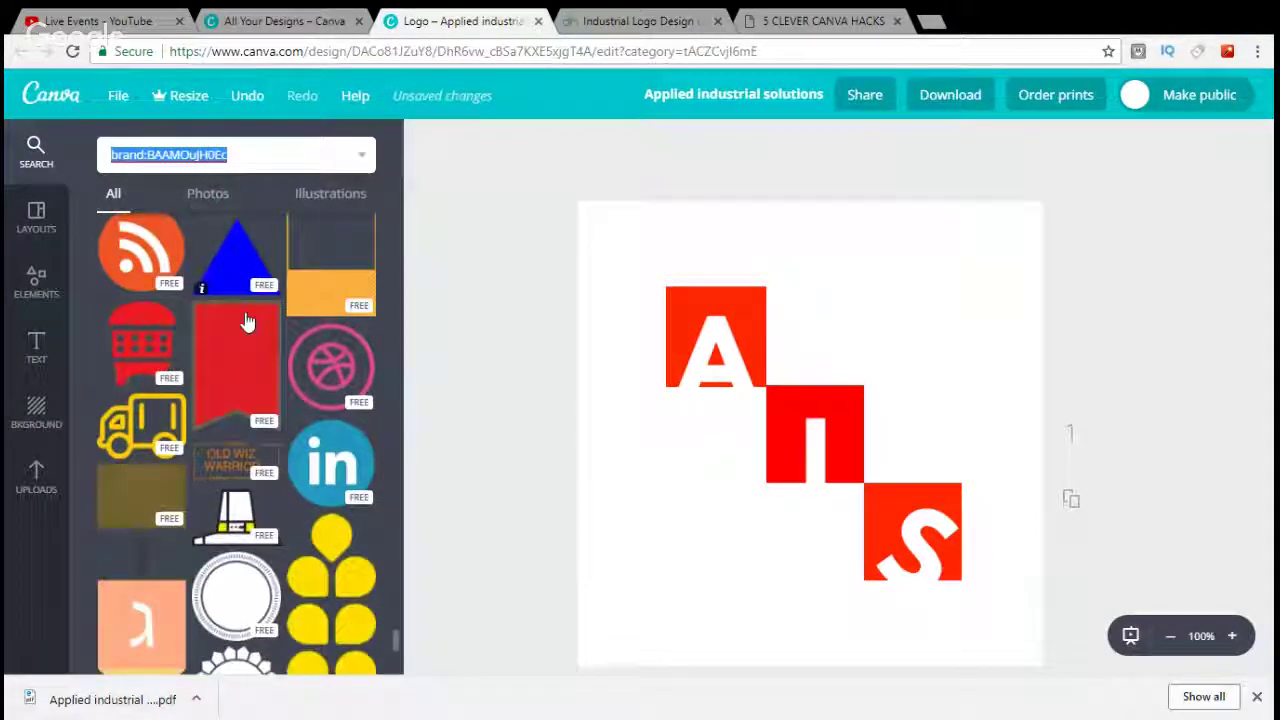
{"action": "scroll", "coordinate": [243, 338], "scroll_direction": "down", "scroll_amount": 2}
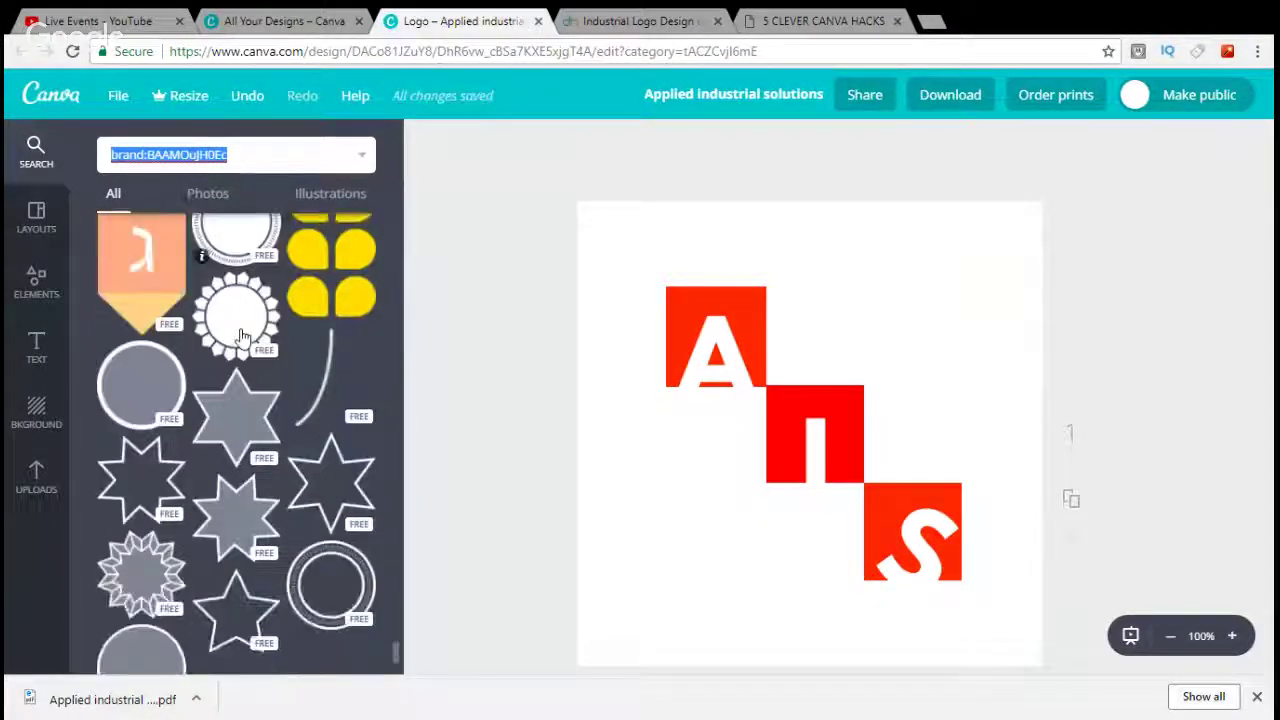
{"action": "scroll", "coordinate": [250, 339], "scroll_direction": "down", "scroll_amount": 2}
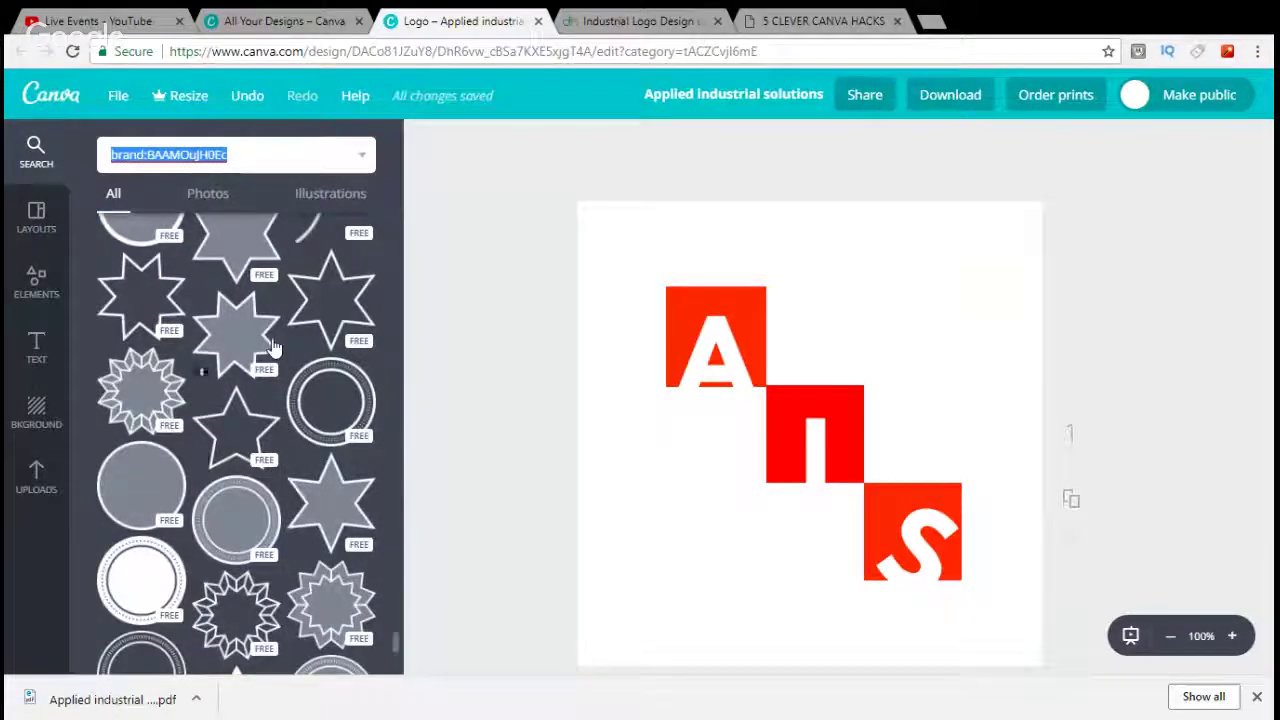
{"action": "scroll", "coordinate": [279, 332], "scroll_direction": "down", "scroll_amount": 2}
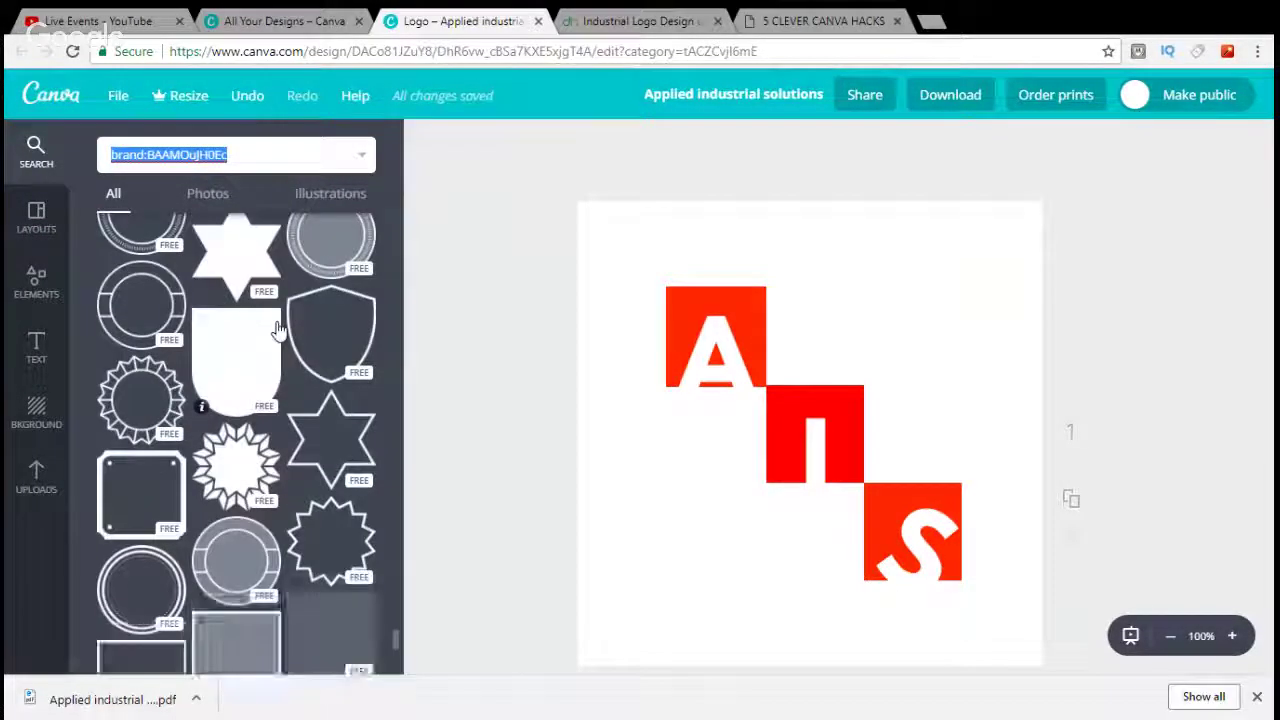
{"action": "scroll", "coordinate": [279, 332], "scroll_direction": "up", "scroll_amount": 2}
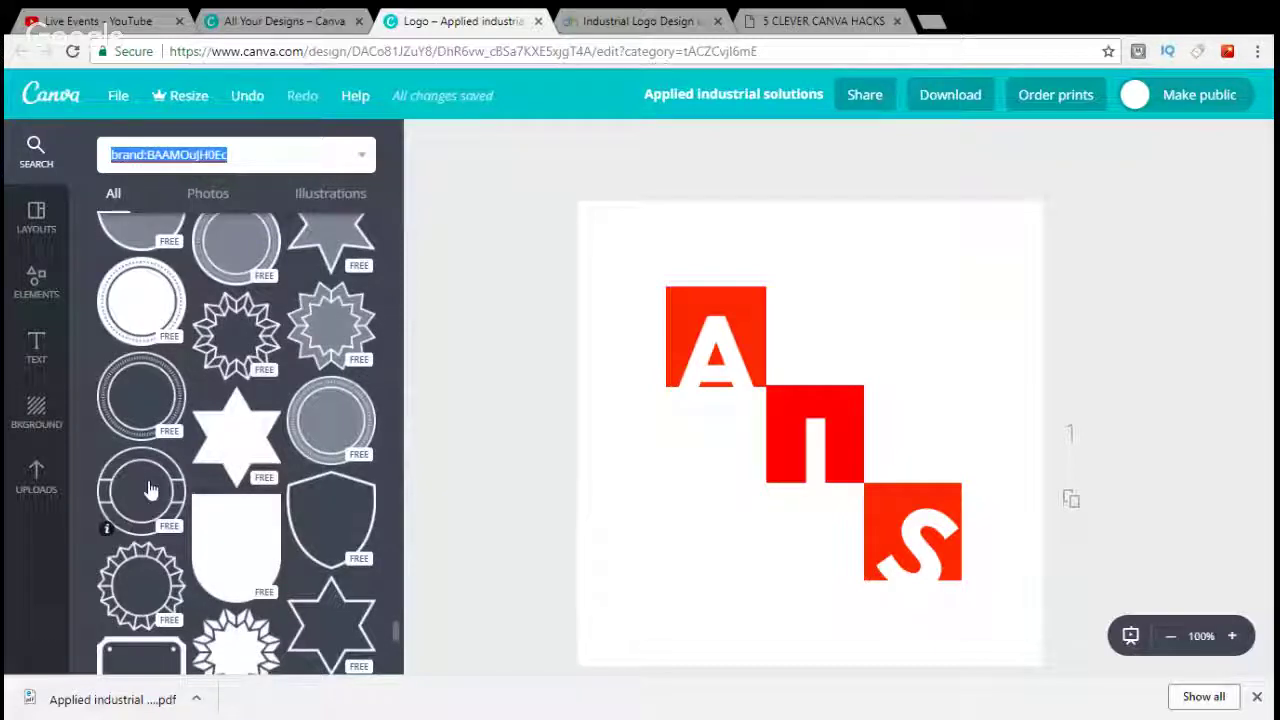
Add the thin double-ring element, shrink it to a small badge, and set it on the I square beside the A.
{"action": "left_click", "coordinate": [145, 495]}
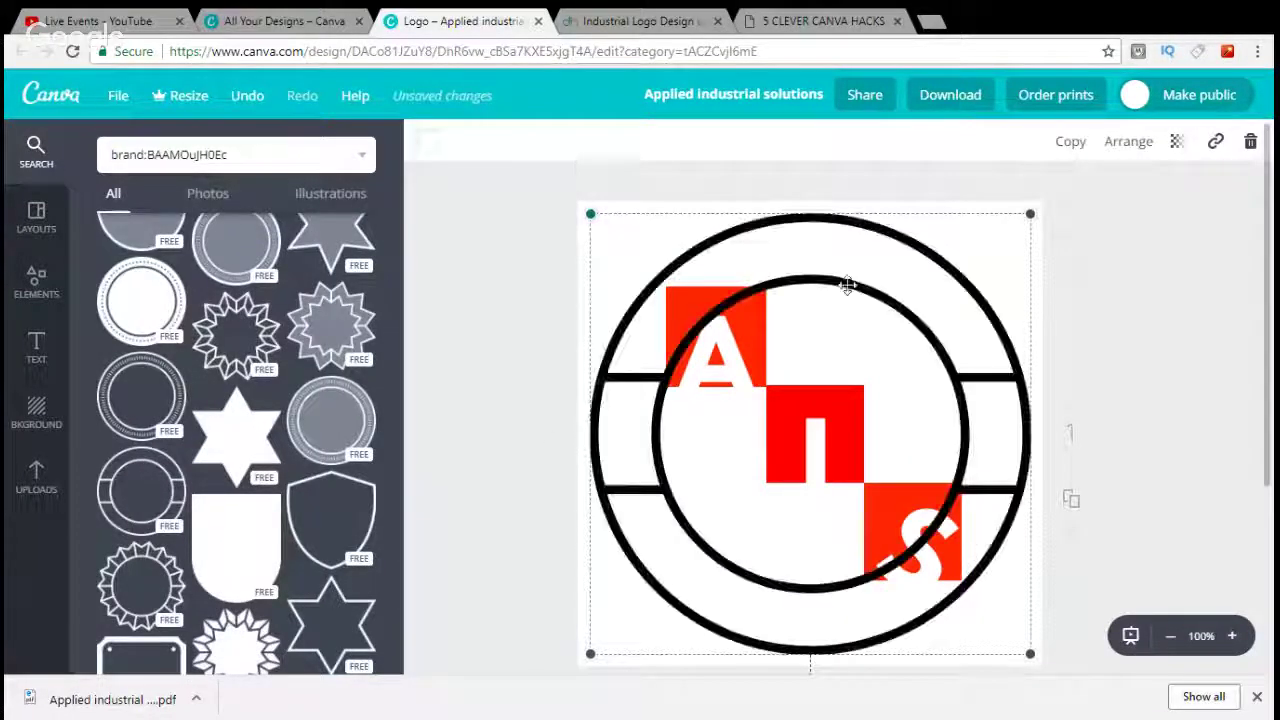
{"action": "left_click_drag", "start_coordinate": [1030, 213], "coordinate": [990, 565]}
{"action": "left_click", "coordinate": [1190, 467]}
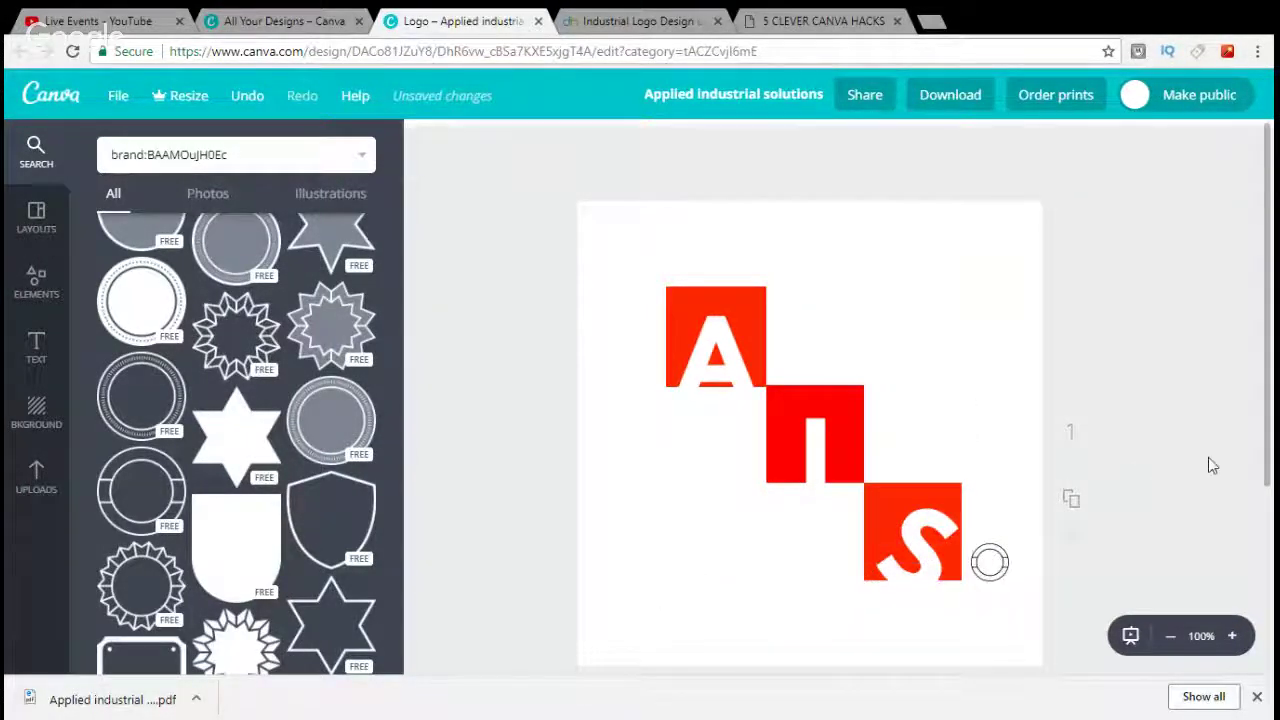
{"action": "left_click", "coordinate": [989, 562]}
{"action": "left_click", "coordinate": [1180, 477]}
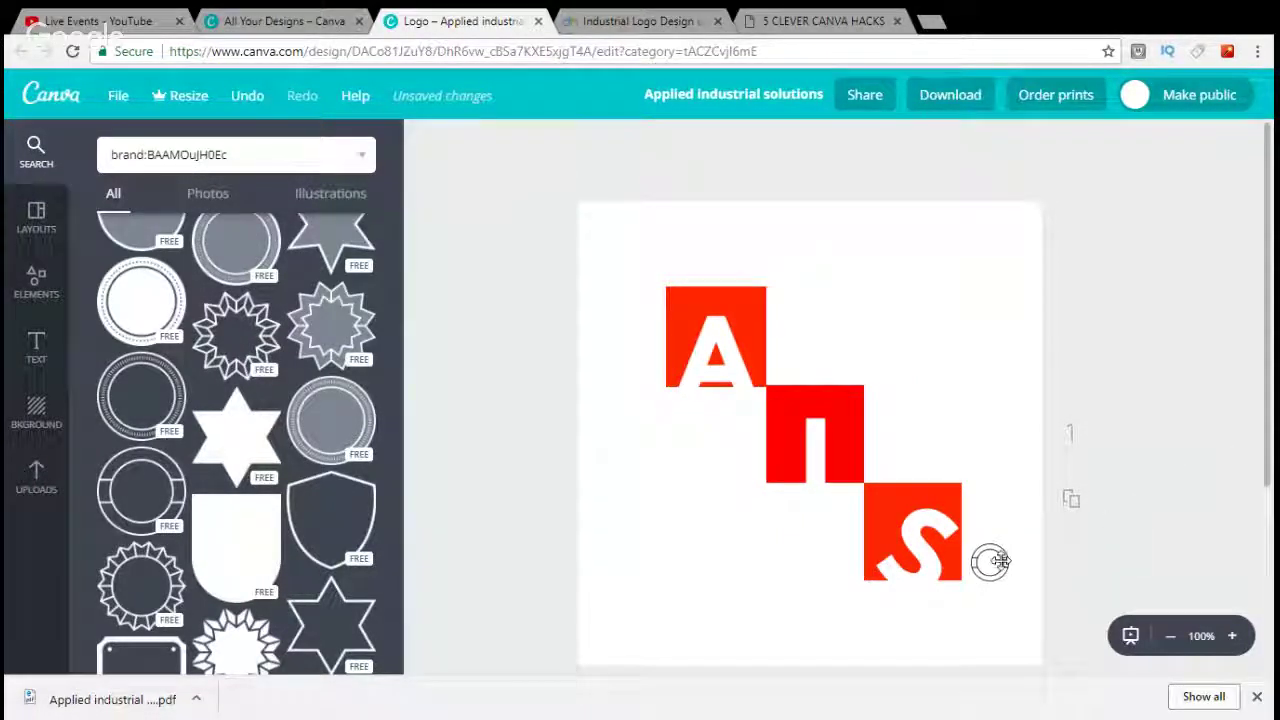
{"action": "left_click_drag", "start_coordinate": [1000, 545], "coordinate": [826, 340]}
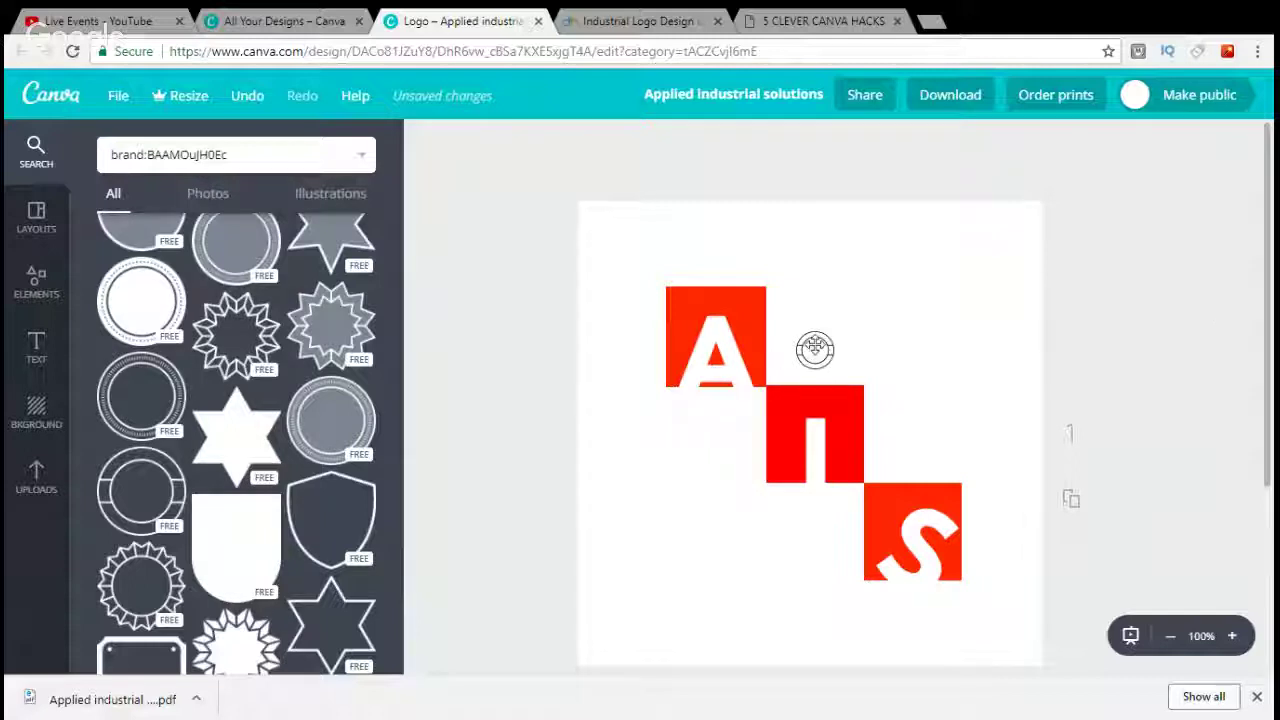
{"action": "left_click_drag", "start_coordinate": [815, 349], "coordinate": [815, 363]}
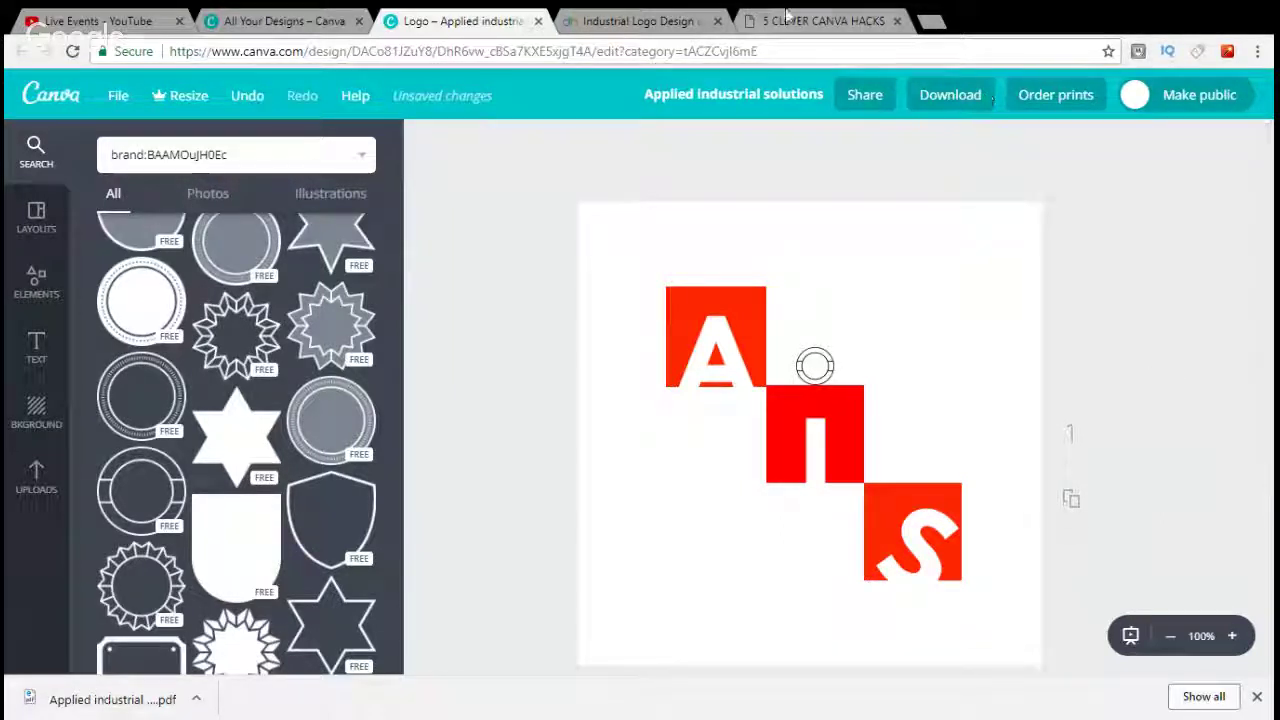
{"action": "left_click", "coordinate": [840, 18]}
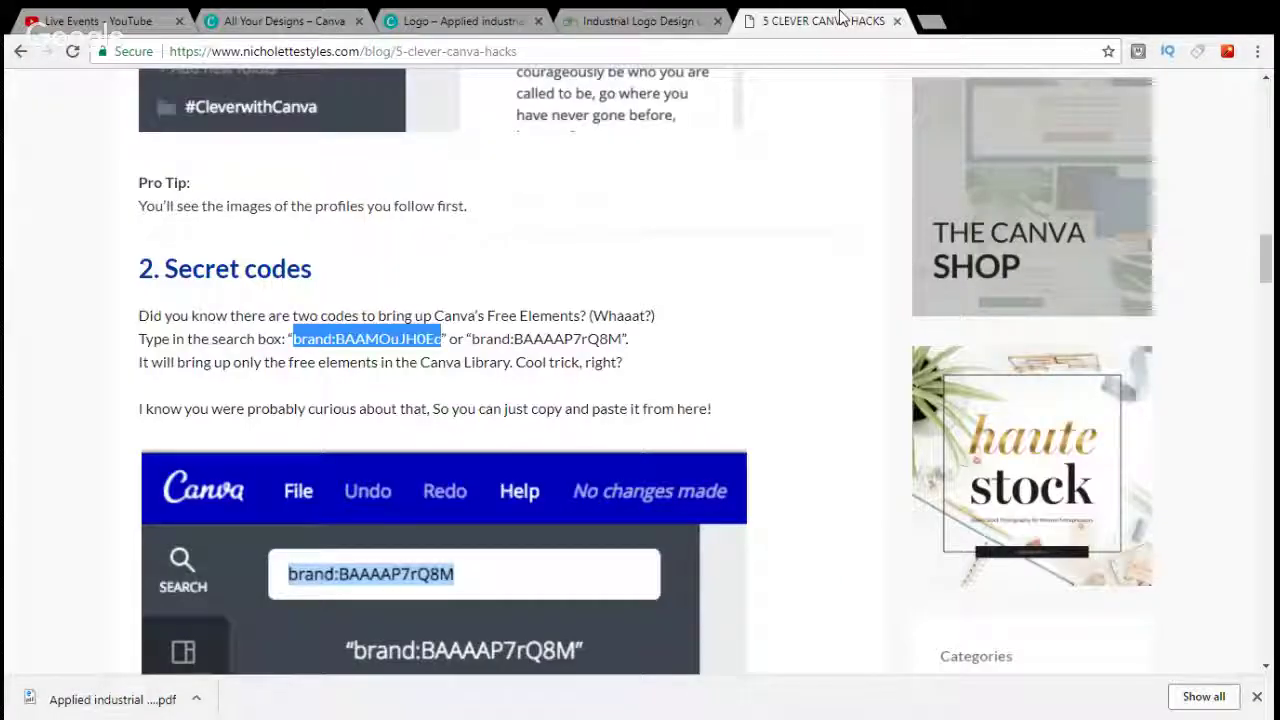
{"action": "left_click", "coordinate": [640, 20]}
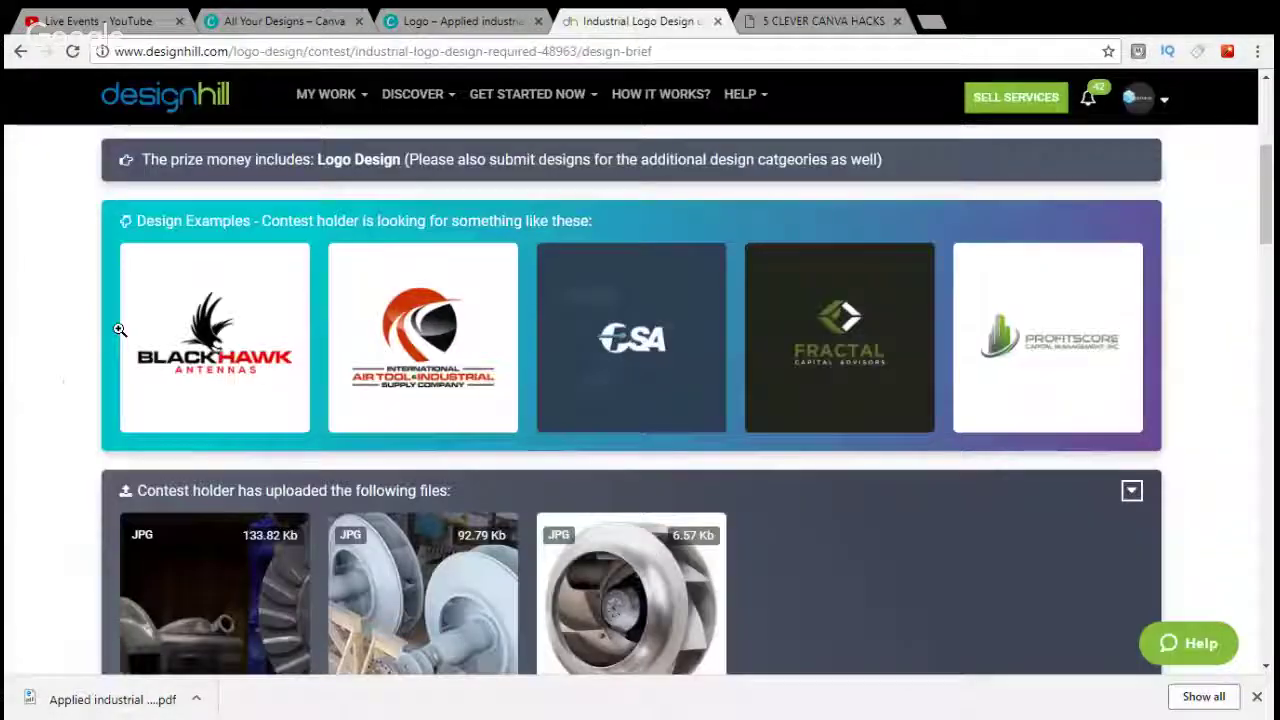
{"action": "scroll", "coordinate": [63, 386], "scroll_direction": "down", "scroll_amount": 2}
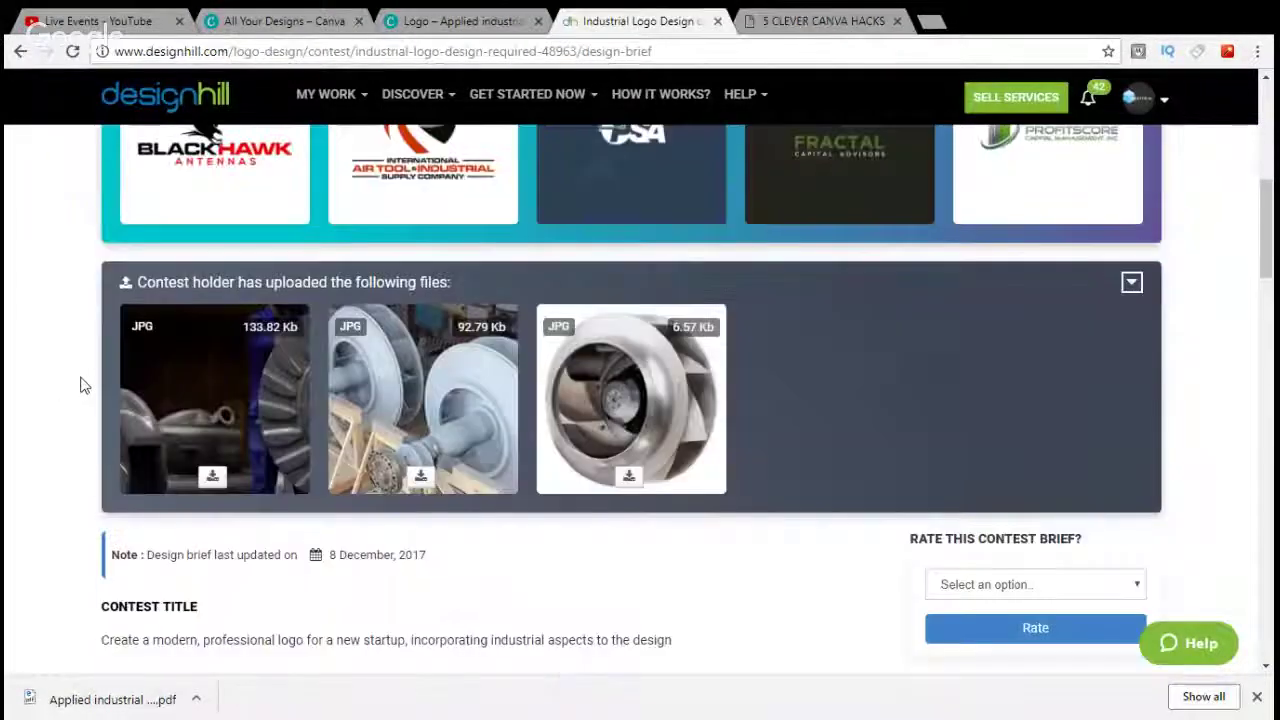
{"action": "scroll", "coordinate": [80, 385], "scroll_direction": "down", "scroll_amount": 3}
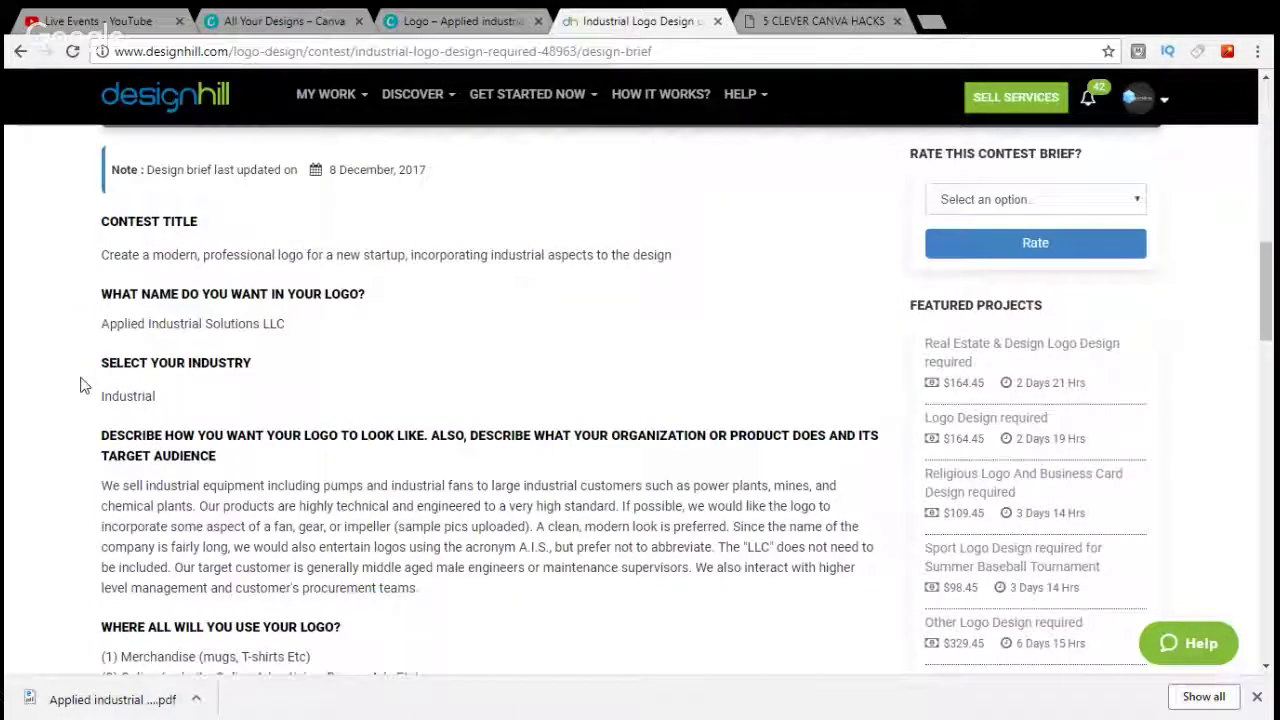
{"action": "scroll", "coordinate": [651, 388], "scroll_direction": "down", "scroll_amount": 10}
{"action": "scroll", "coordinate": [517, 340], "scroll_direction": "up", "scroll_amount": 2}
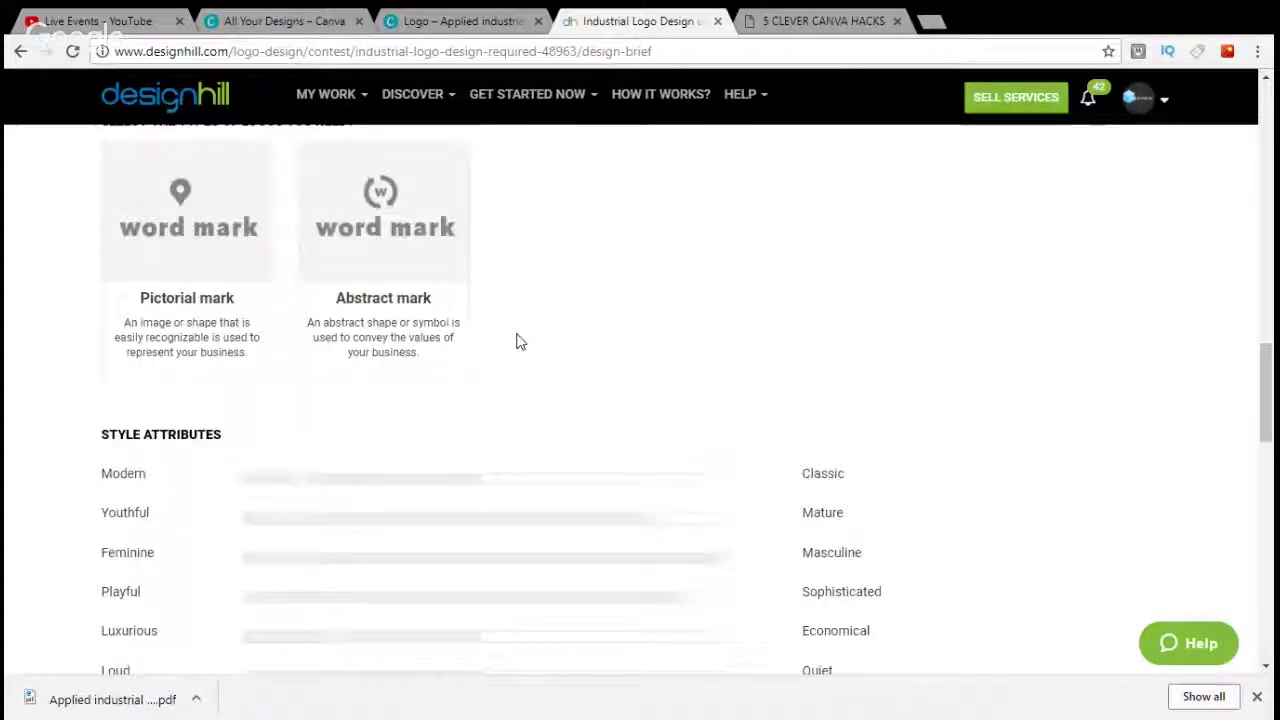
{"action": "scroll", "coordinate": [85, 345], "scroll_direction": "down", "scroll_amount": 3}
{"action": "scroll", "coordinate": [480, 414], "scroll_direction": "down", "scroll_amount": 3}
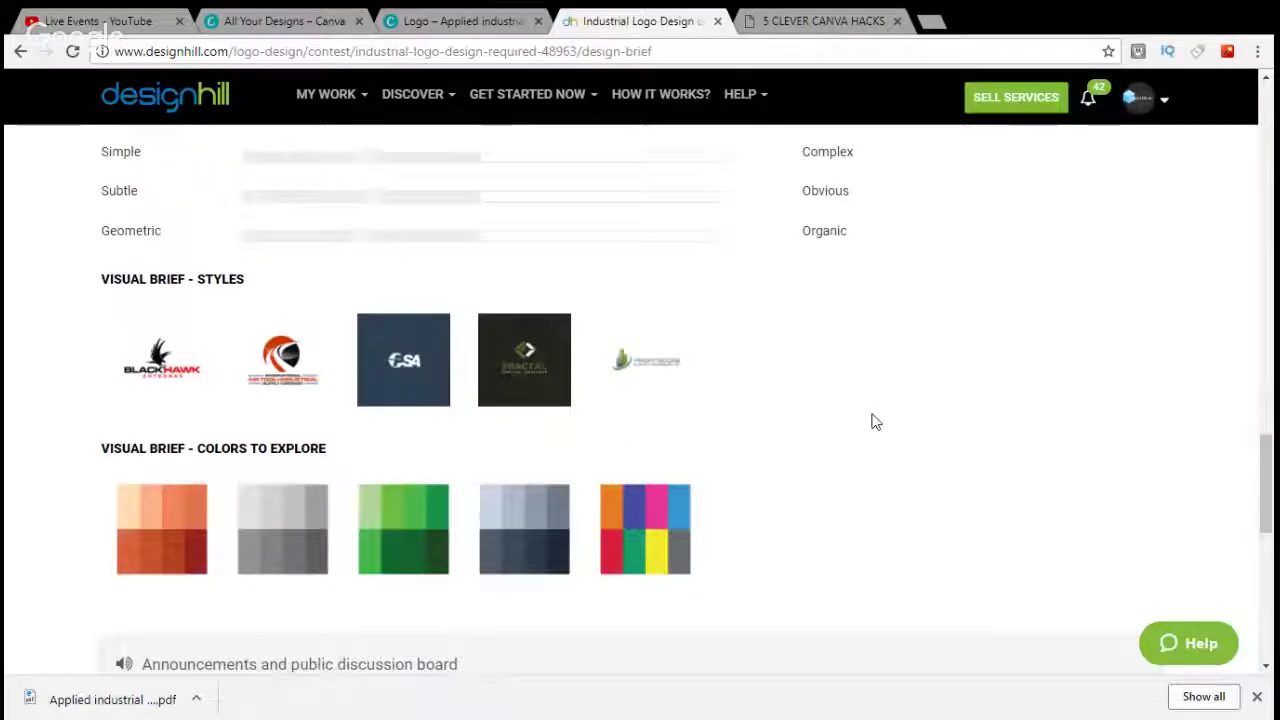
{"action": "scroll", "coordinate": [871, 423], "scroll_direction": "up", "scroll_amount": 7}
{"action": "scroll", "coordinate": [871, 423], "scroll_direction": "up", "scroll_amount": 8}
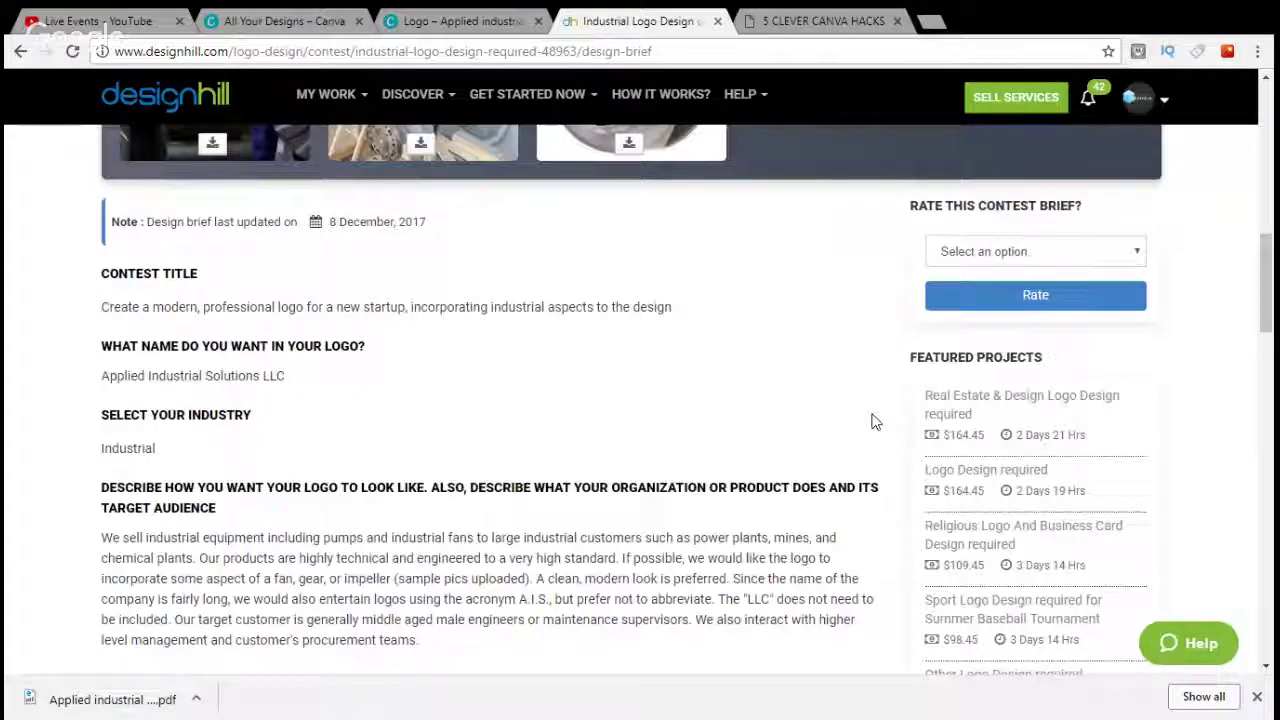
{"action": "scroll", "coordinate": [871, 423], "scroll_direction": "up", "scroll_amount": 10}
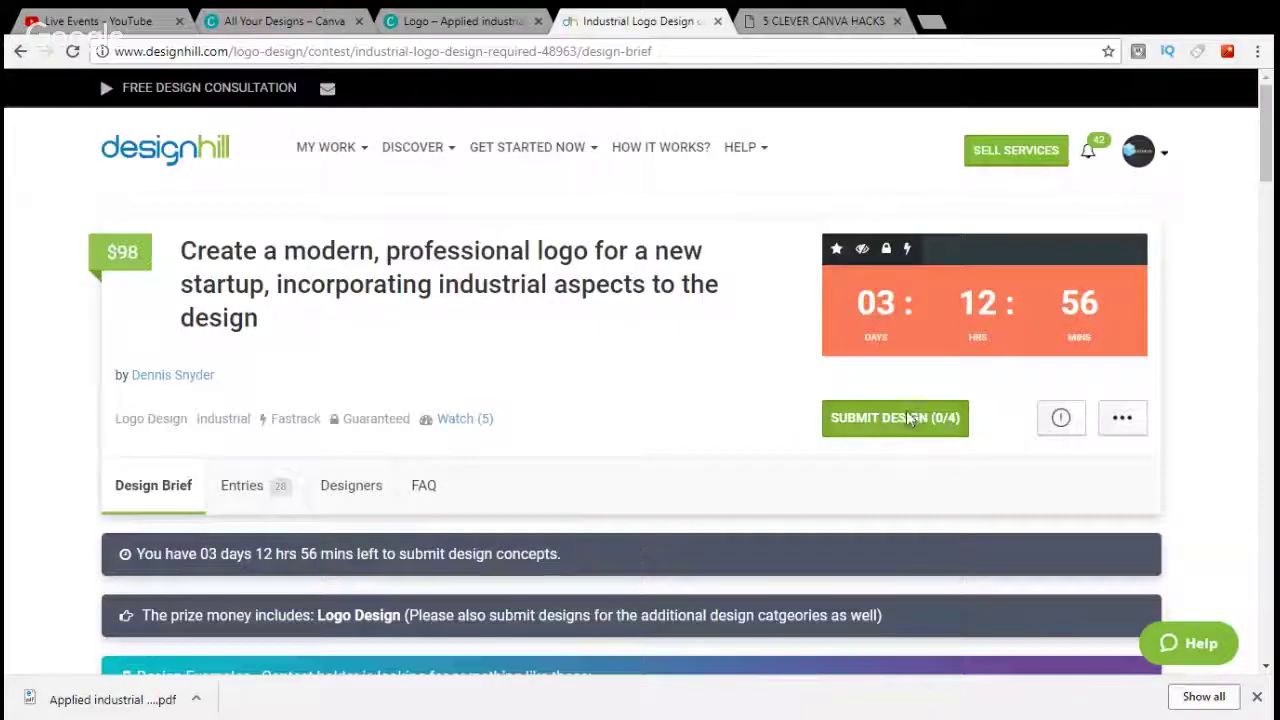
Start a design submission for the contest and close the Design Add-ons popup.
{"action": "left_click", "coordinate": [908, 418]}
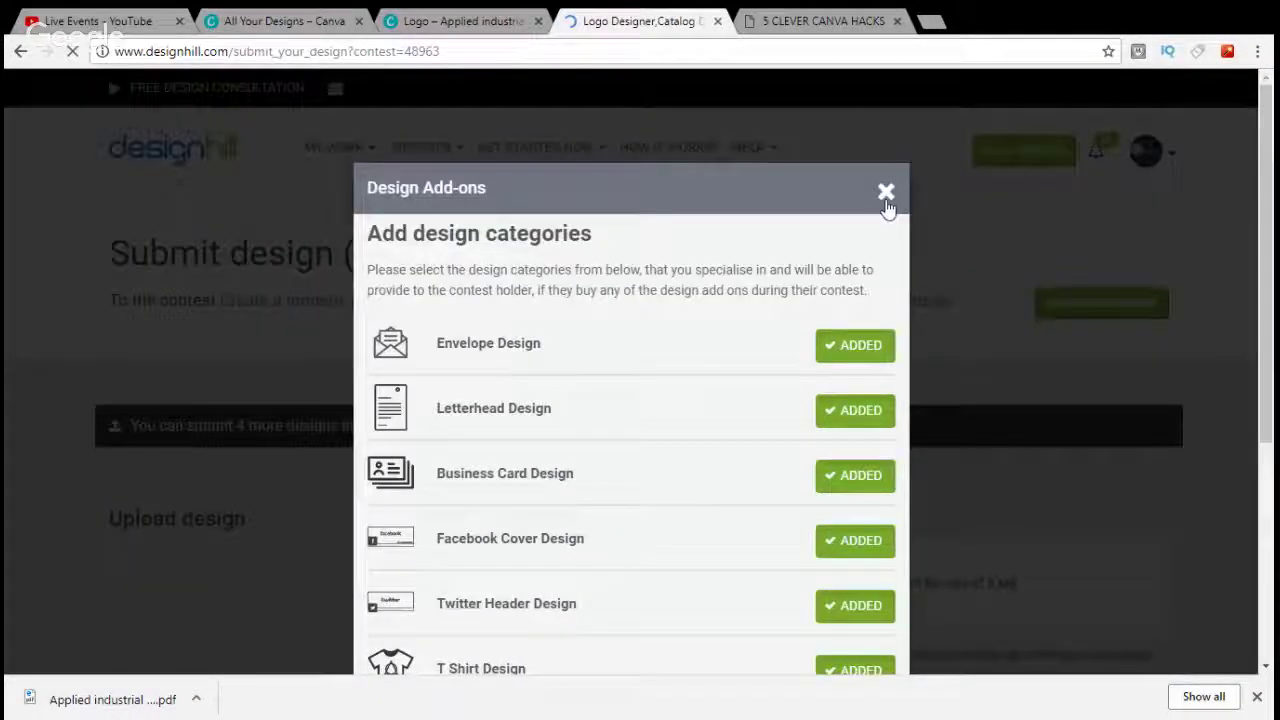
{"action": "scroll", "coordinate": [703, 331], "scroll_direction": "down", "scroll_amount": 4}
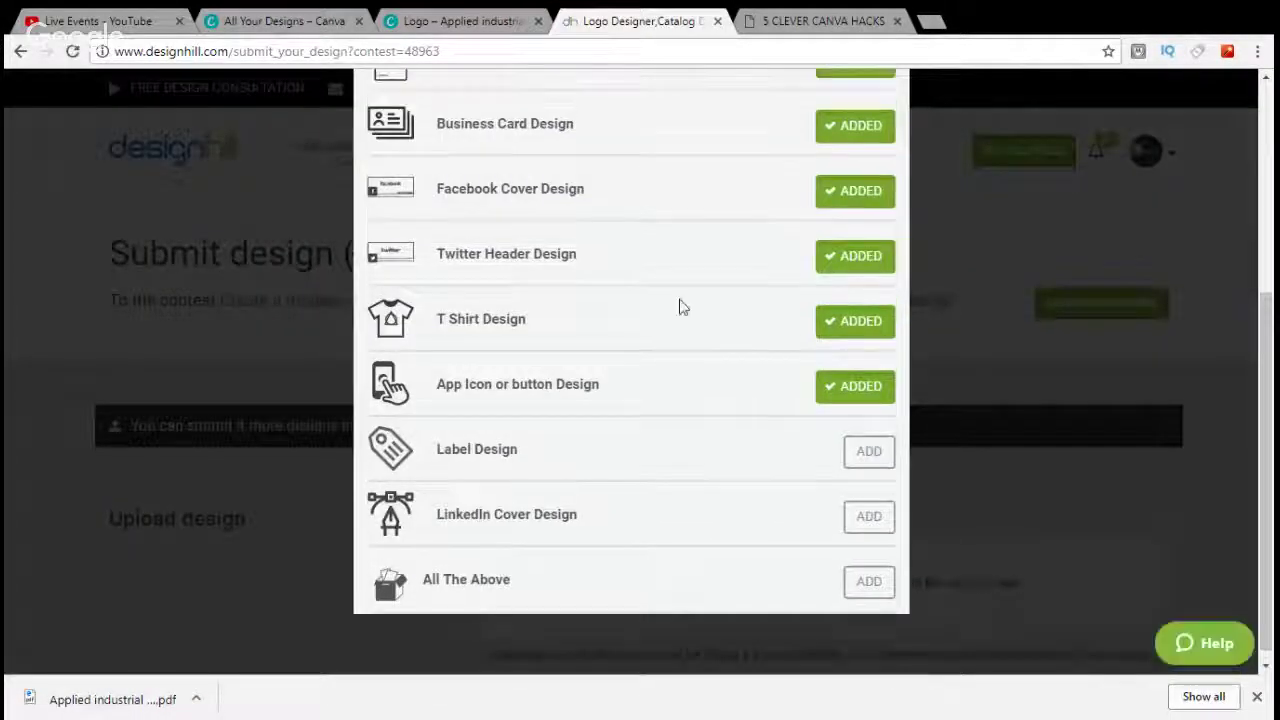
{"action": "scroll", "coordinate": [690, 305], "scroll_direction": "up", "scroll_amount": 4}
{"action": "left_click", "coordinate": [886, 106]}
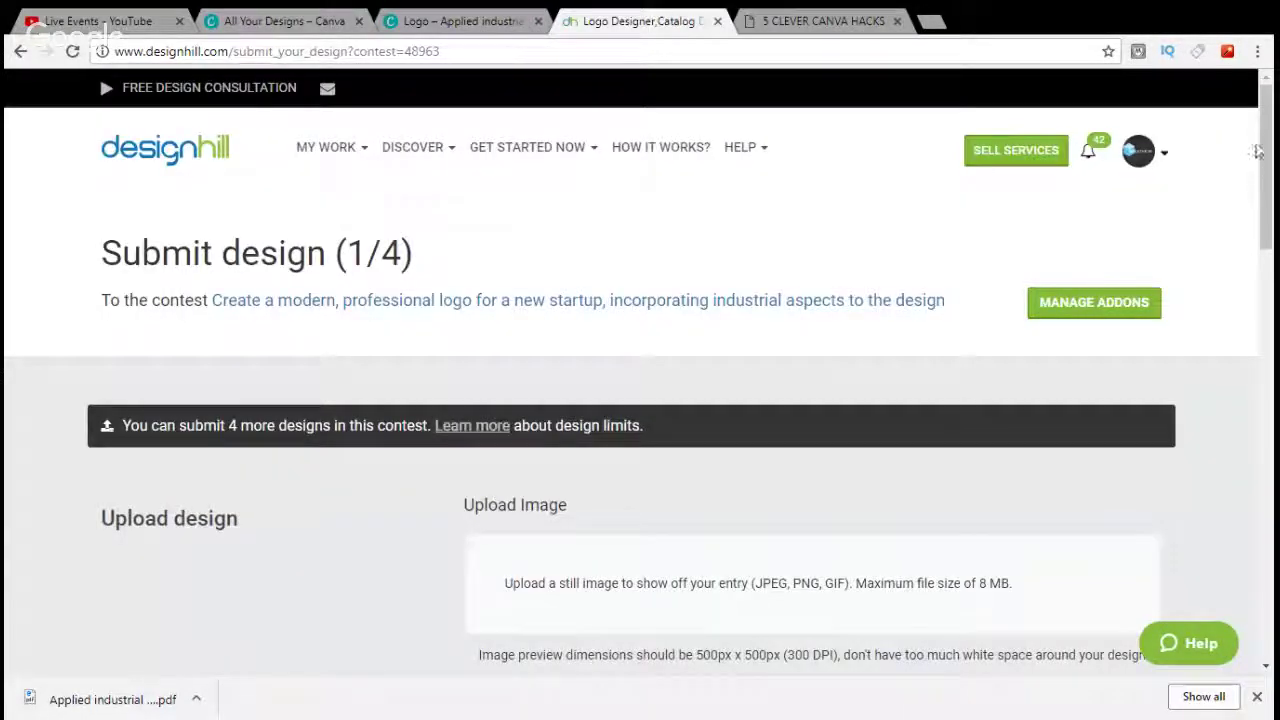
Scroll through the Submit design (1/4) form for the industrial logo contest.
{"action": "left_click_drag", "start_coordinate": [1258, 150], "coordinate": [1236, 267]}
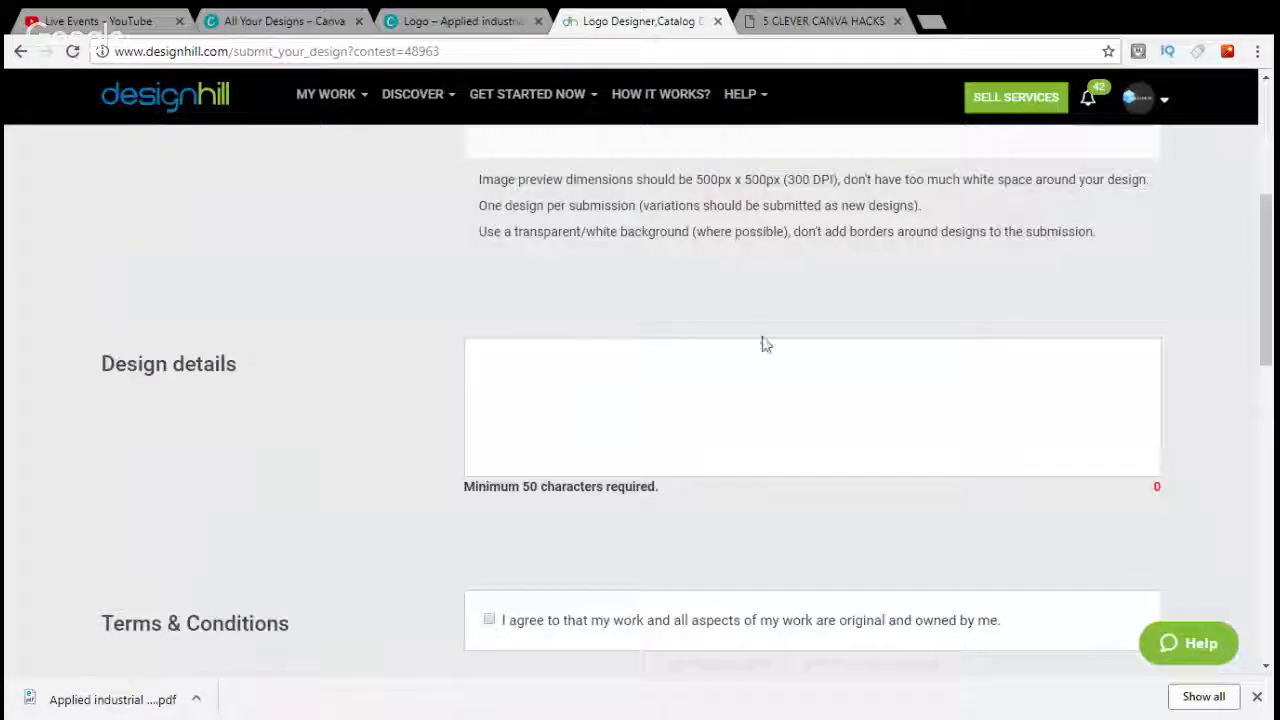
{"action": "left_click_drag", "start_coordinate": [1258, 354], "coordinate": [1268, 290]}
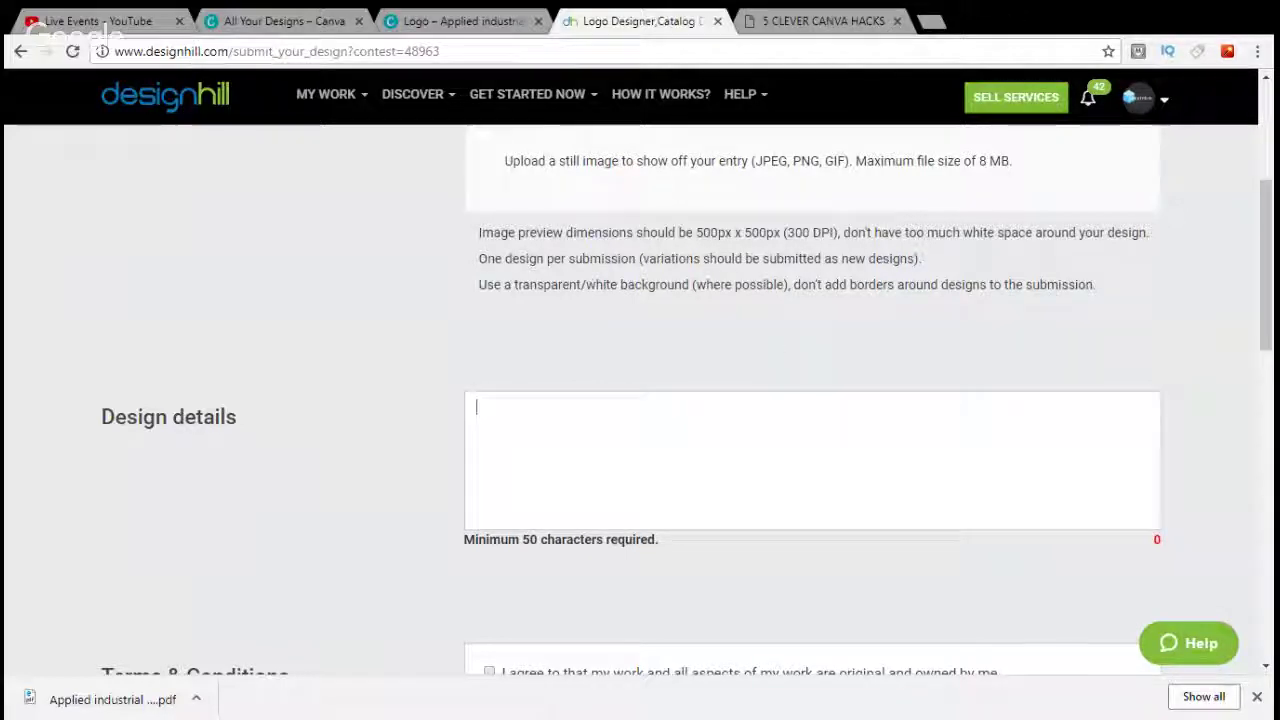
{"action": "scroll", "coordinate": [1214, 376], "scroll_direction": "down", "scroll_amount": 2}
{"action": "scroll", "coordinate": [1214, 374], "scroll_direction": "down", "scroll_amount": 3}
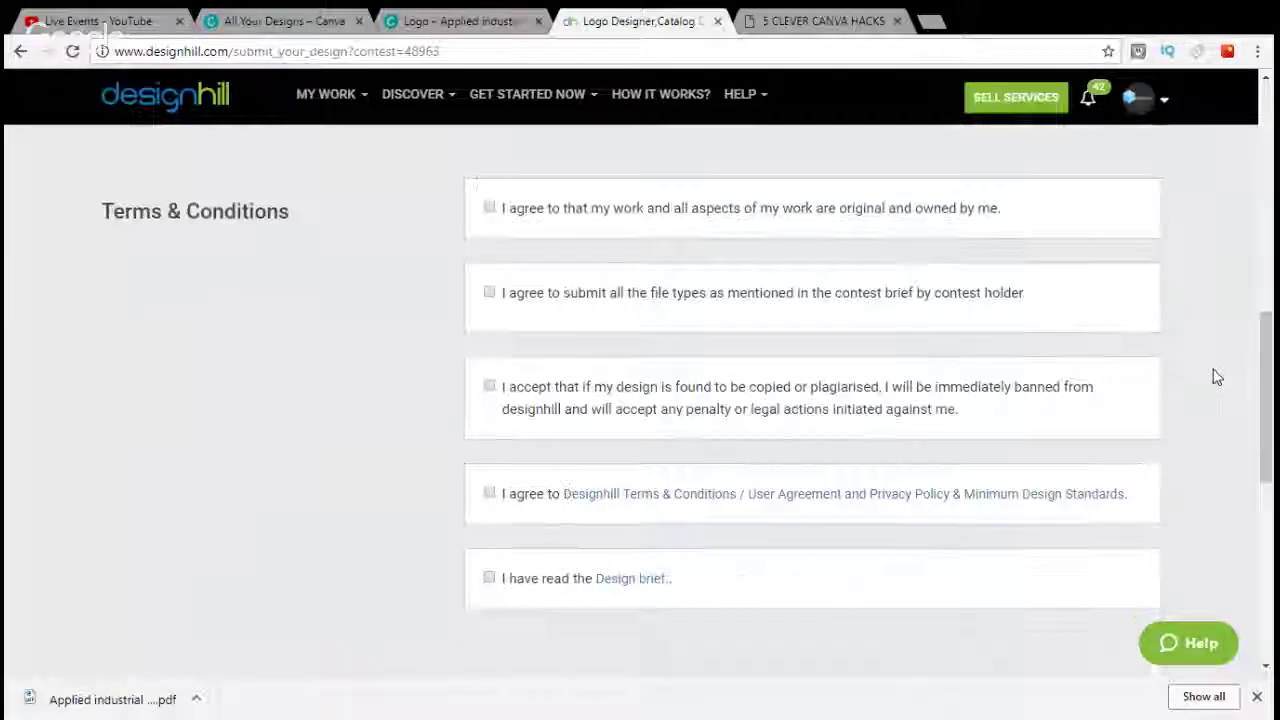
{"action": "scroll", "coordinate": [1214, 374], "scroll_direction": "up", "scroll_amount": 3}
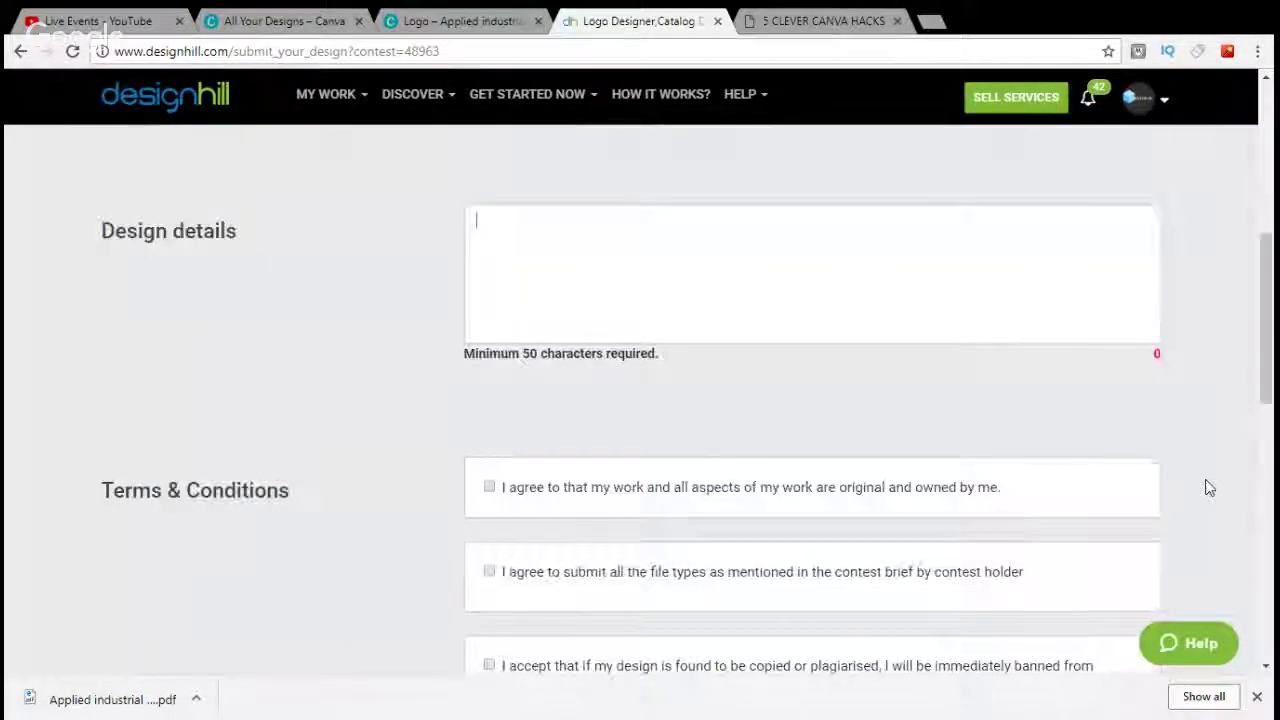
{"action": "scroll", "coordinate": [1207, 487], "scroll_direction": "down", "scroll_amount": 3}
{"action": "scroll", "coordinate": [1207, 487], "scroll_direction": "down", "scroll_amount": 1}
{"action": "scroll", "coordinate": [1207, 487], "scroll_direction": "up", "scroll_amount": 1}
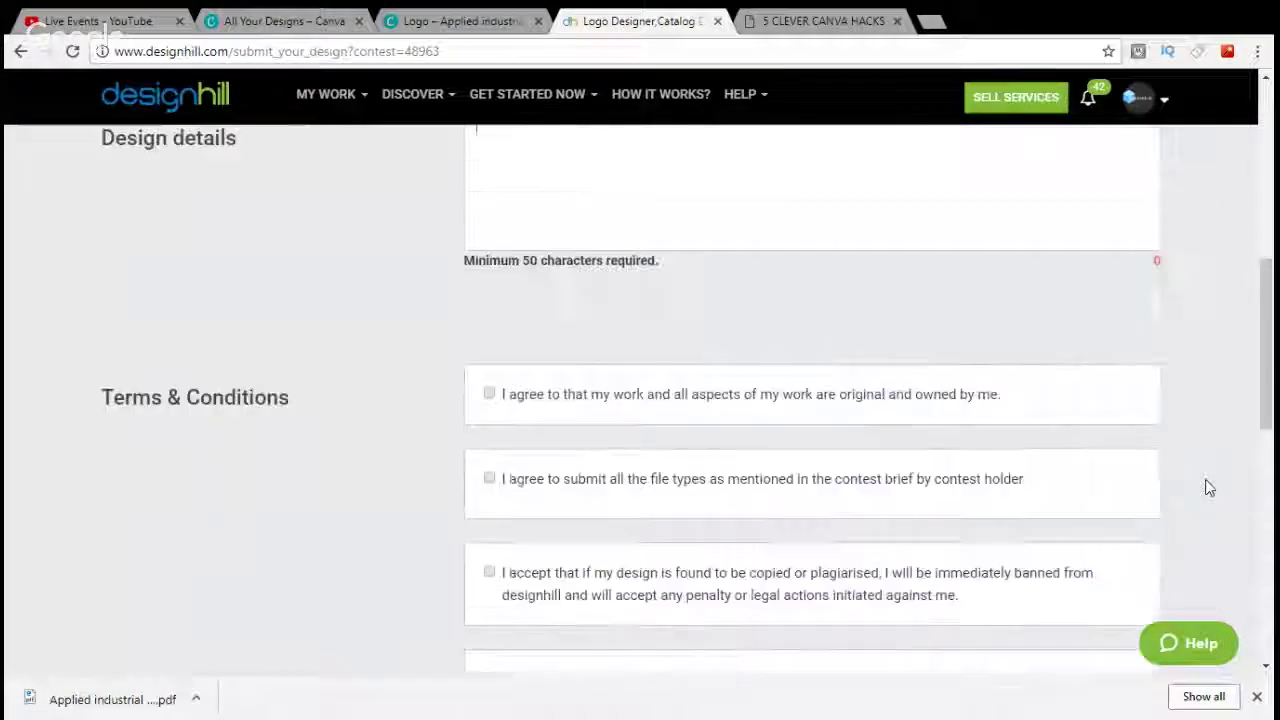
{"action": "scroll", "coordinate": [1190, 460], "scroll_direction": "up", "scroll_amount": 2}
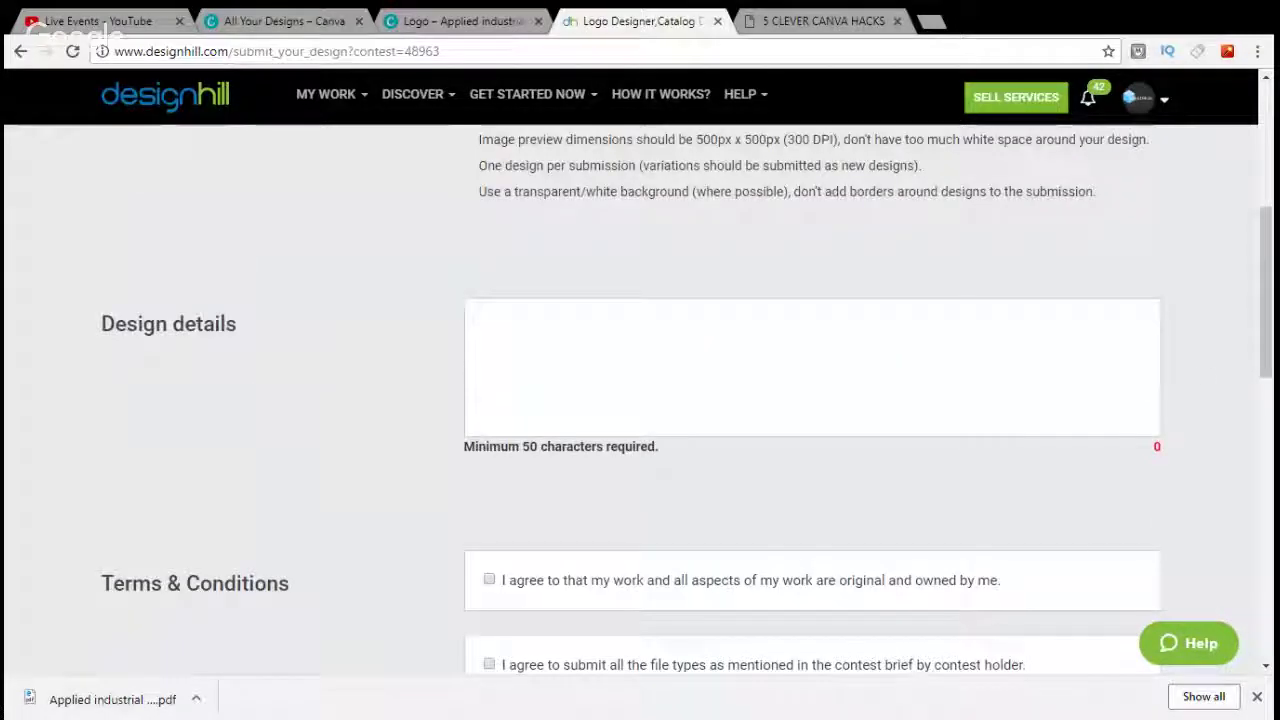
{"action": "scroll", "coordinate": [1229, 371], "scroll_direction": "down", "scroll_amount": 7}
{"action": "scroll", "coordinate": [1233, 354], "scroll_direction": "up", "scroll_amount": 2}
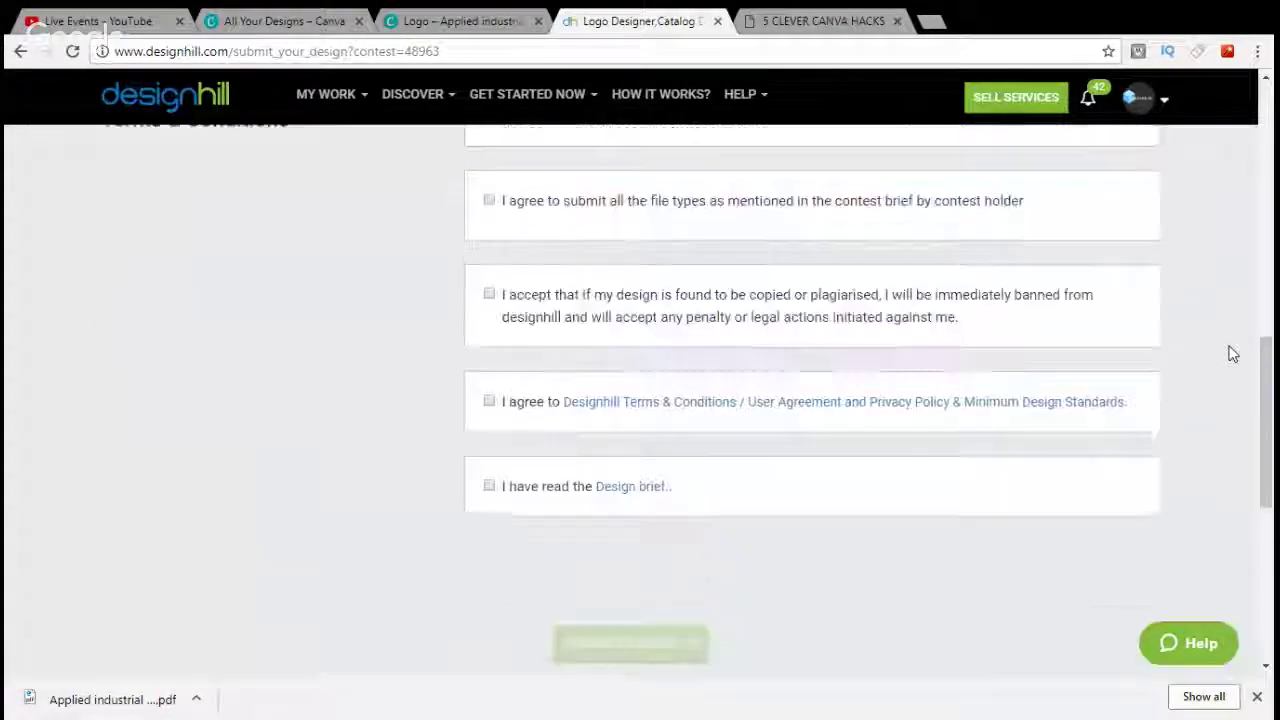
{"action": "scroll", "coordinate": [1231, 352], "scroll_direction": "up", "scroll_amount": 15}
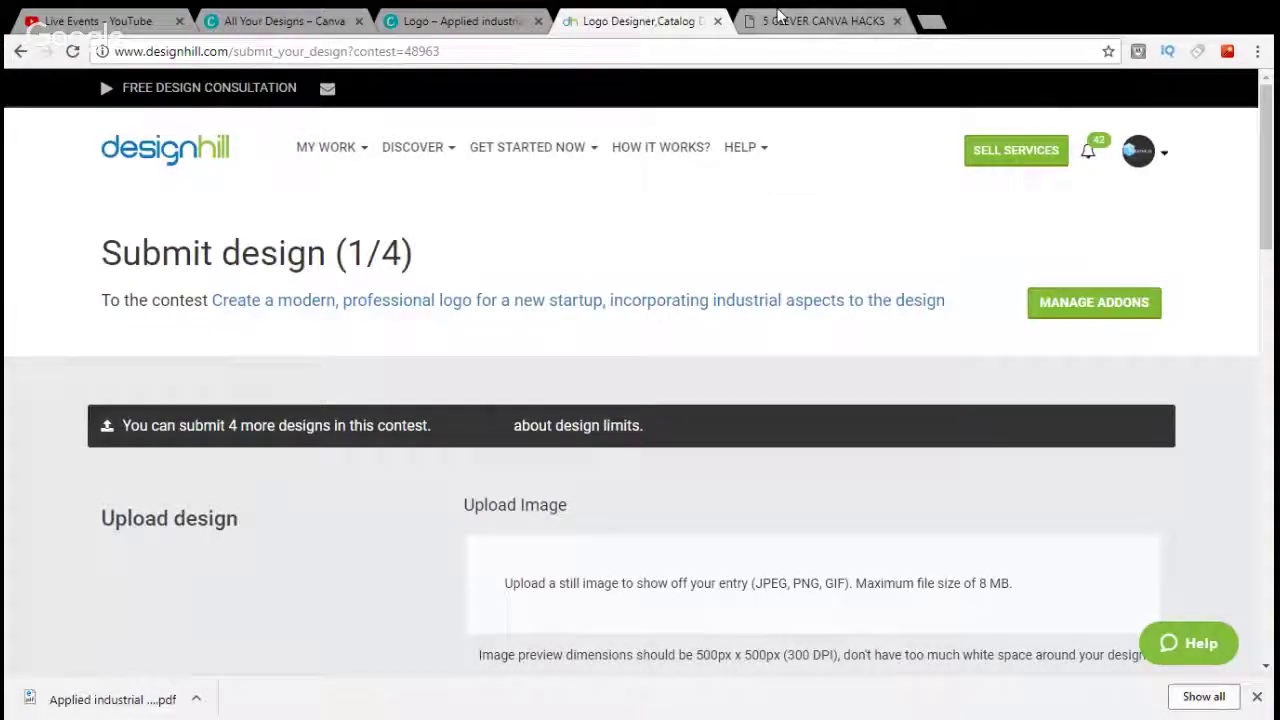
Back in the Canva logo, recolour the small ring dotting the I to the logo's red.
{"action": "left_click", "coordinate": [779, 14]}
{"action": "left_click", "coordinate": [460, 20]}
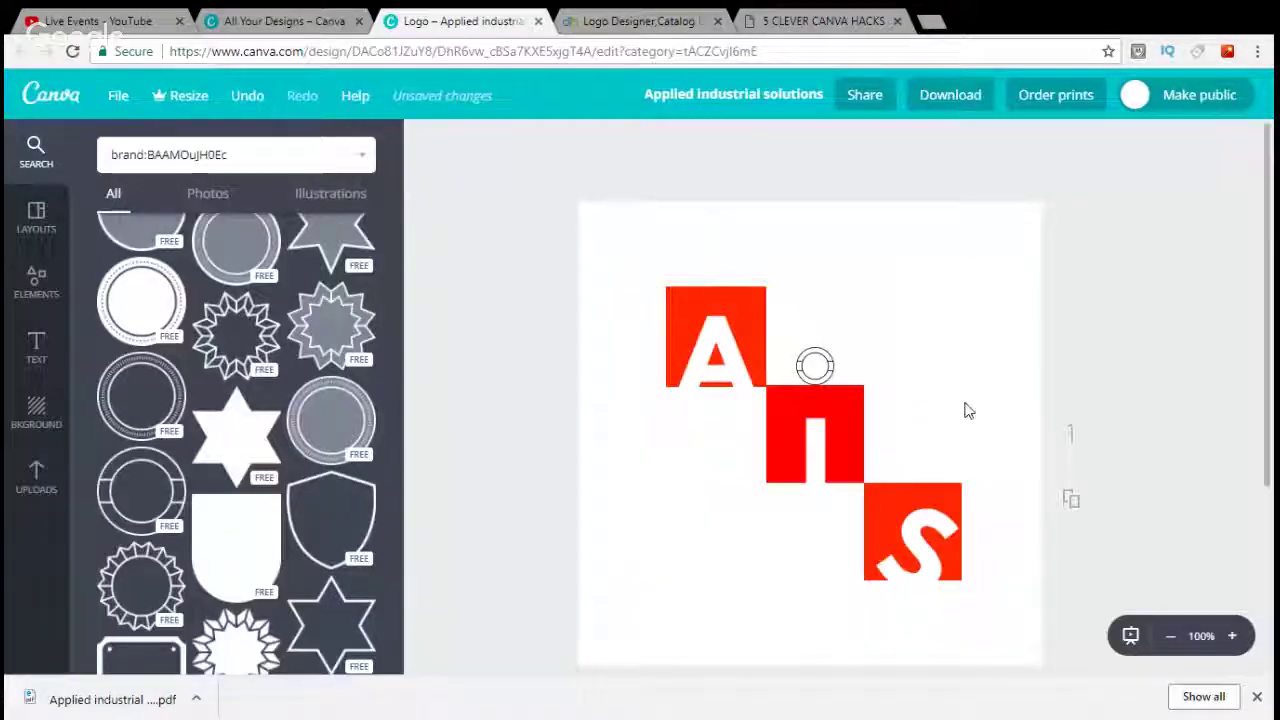
{"action": "left_click", "coordinate": [815, 365]}
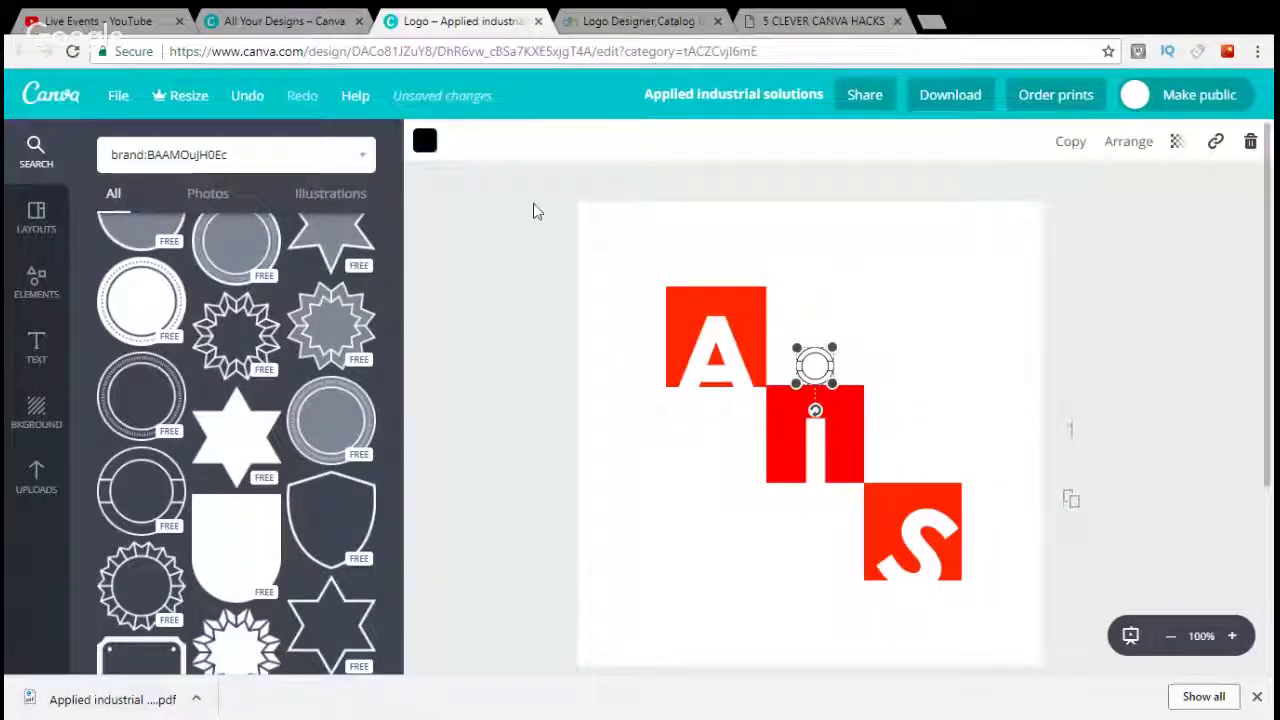
{"action": "left_click", "coordinate": [424, 141]}
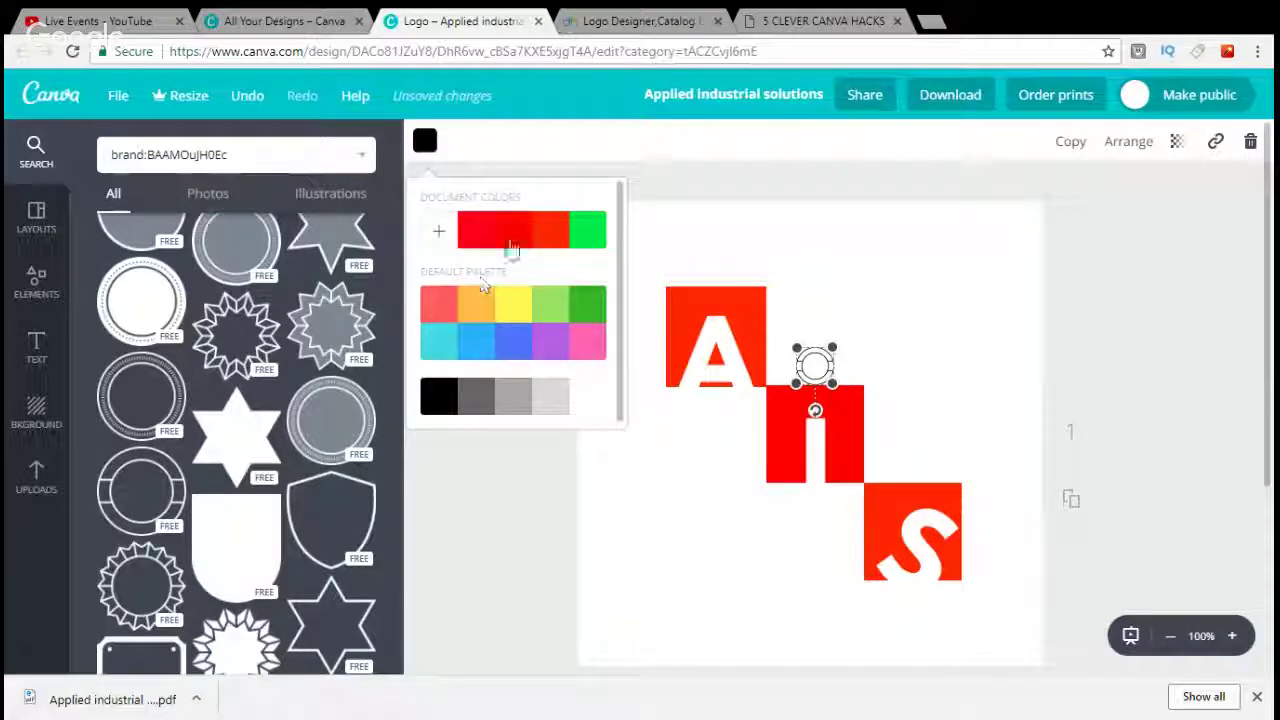
{"action": "left_click", "coordinate": [518, 231]}
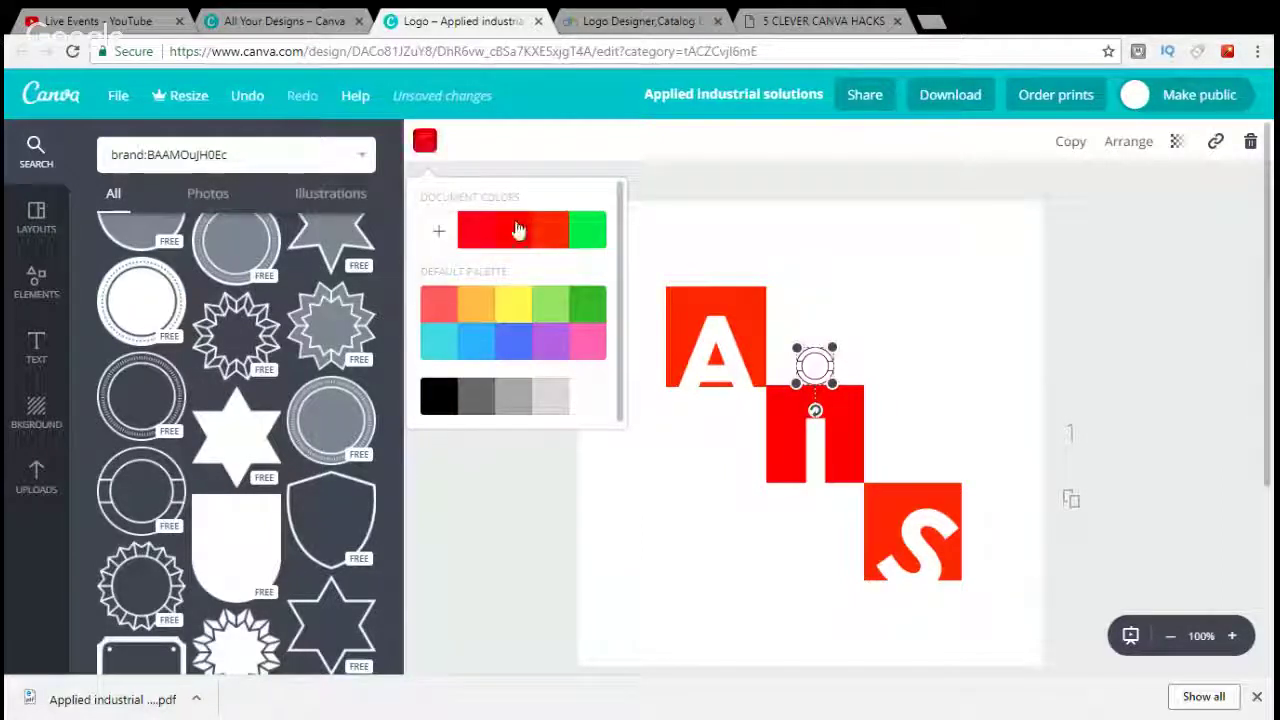
{"action": "left_click", "coordinate": [958, 343]}
Recheck the ring's colour choices, deselect everything, and return to the Designhill submission page.
{"action": "left_click", "coordinate": [814, 352]}
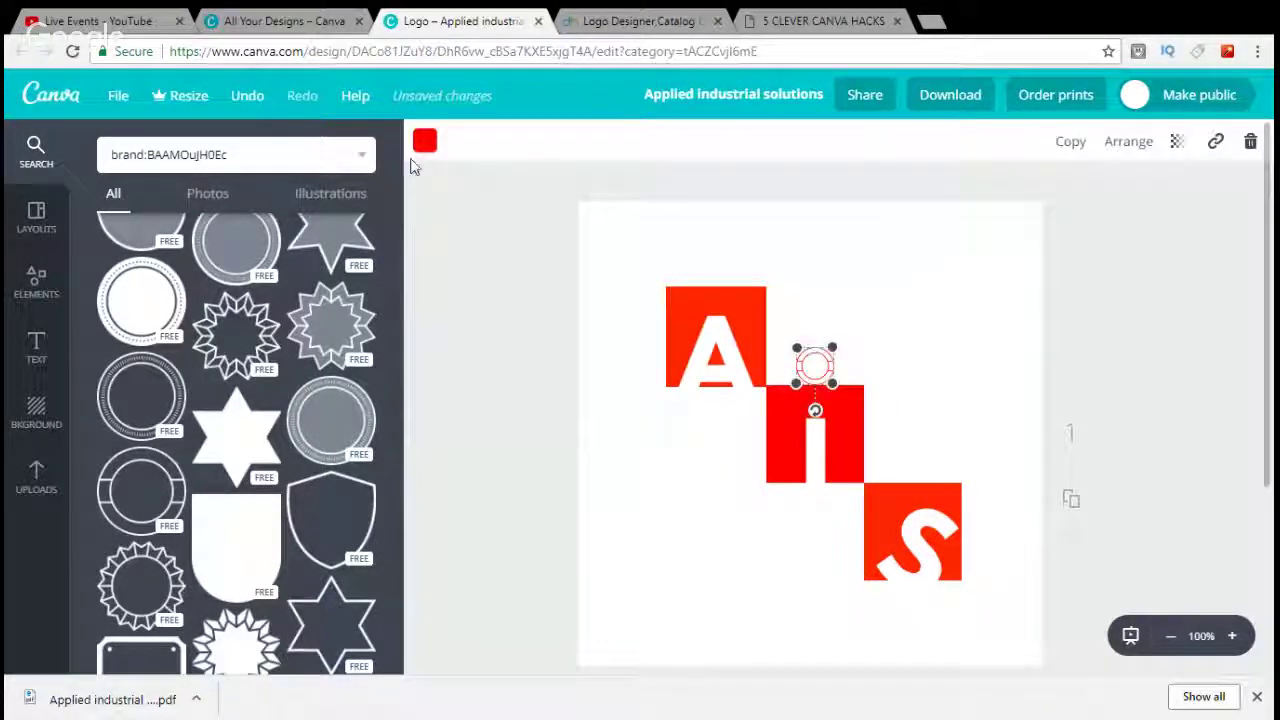
{"action": "left_click", "coordinate": [425, 145]}
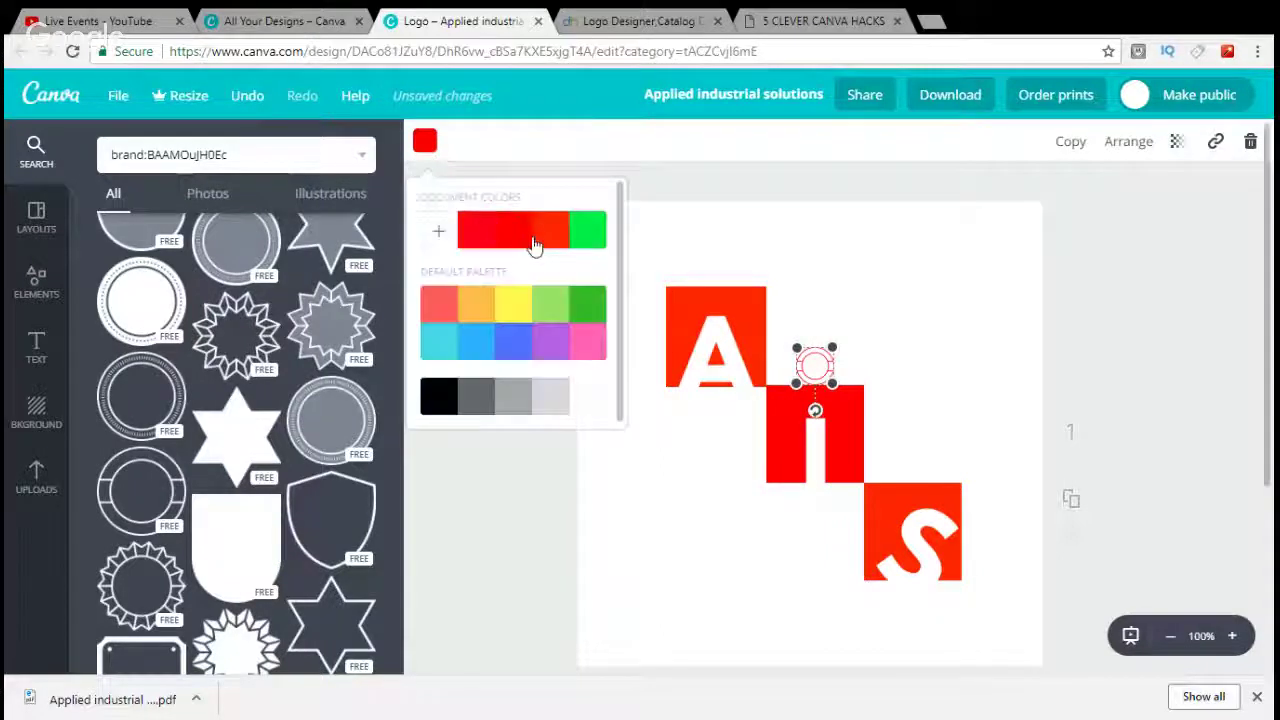
{"action": "left_click", "coordinate": [940, 325]}
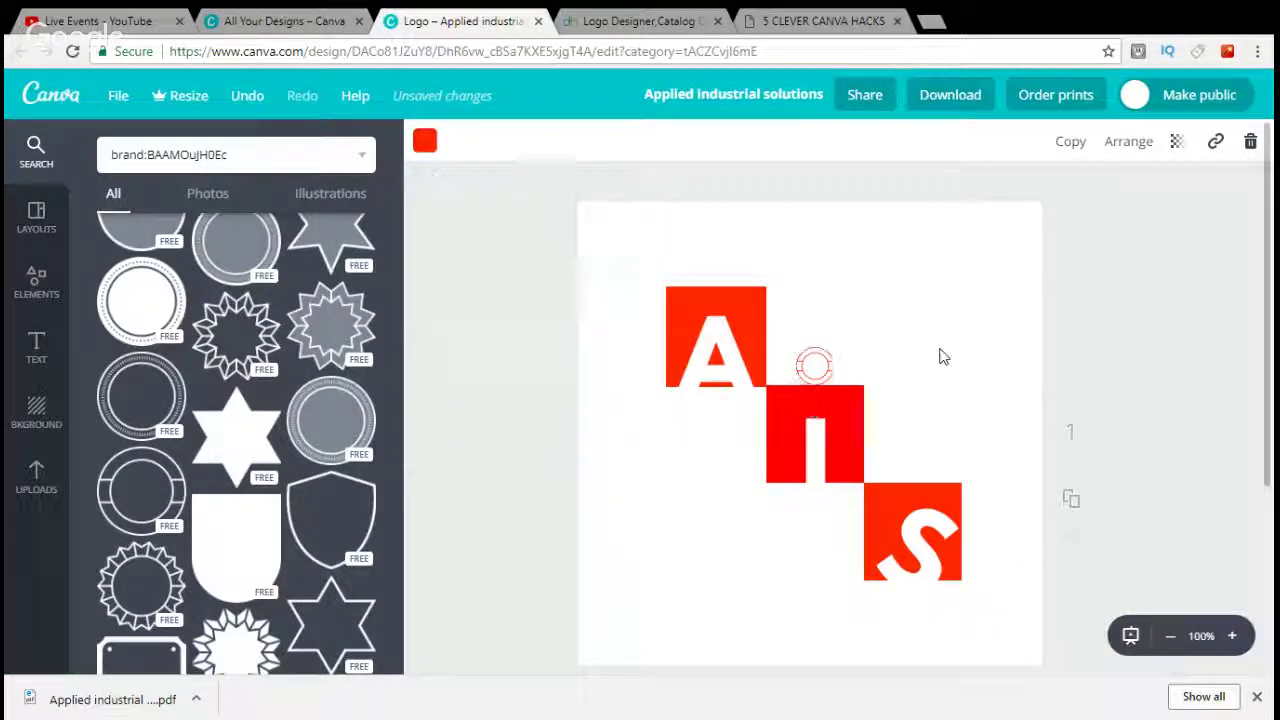
{"action": "left_click", "coordinate": [1190, 369]}
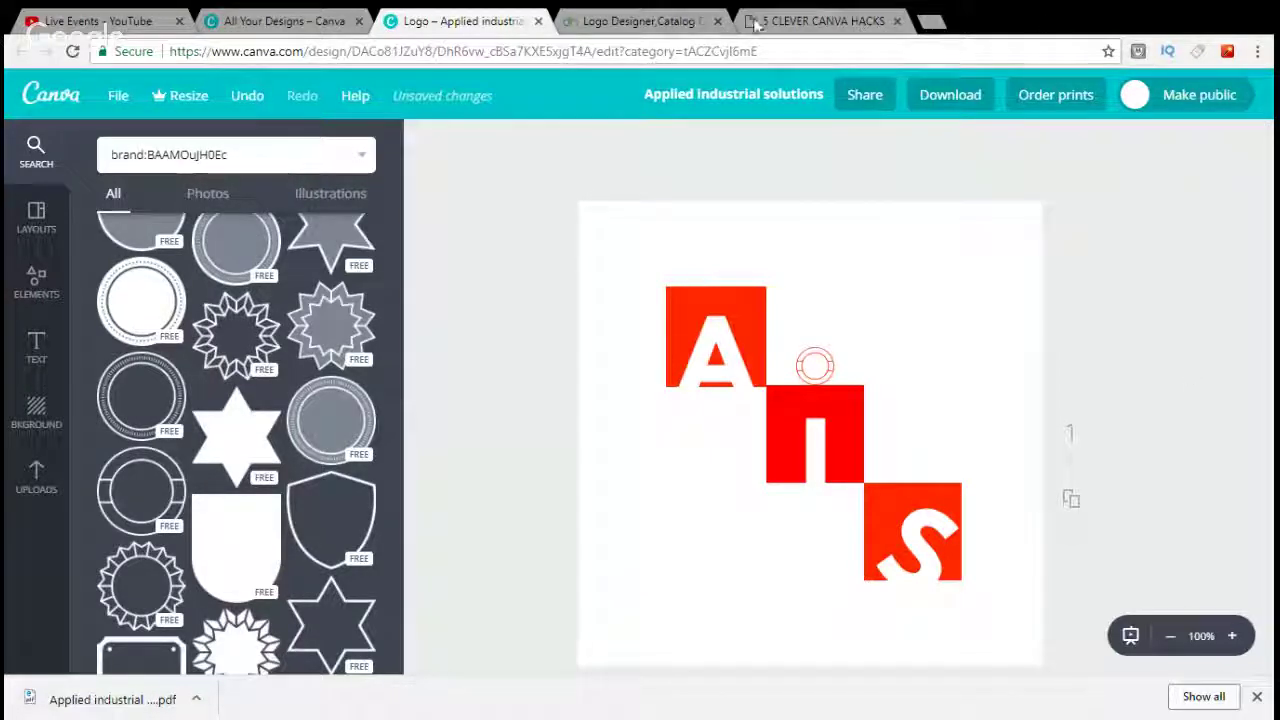
{"action": "left_click", "coordinate": [640, 21]}
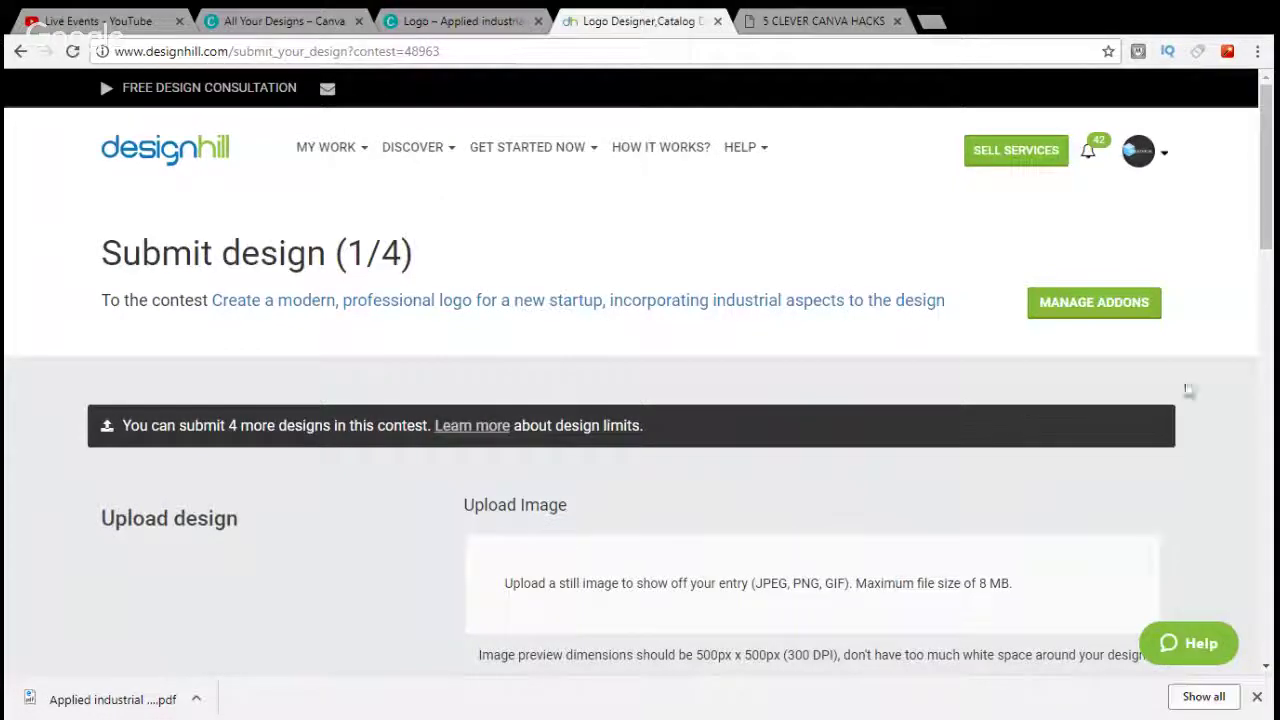
{"action": "scroll", "coordinate": [1188, 390], "scroll_direction": "down", "scroll_amount": 4}
{"action": "scroll", "coordinate": [1213, 385], "scroll_direction": "down", "scroll_amount": 7}
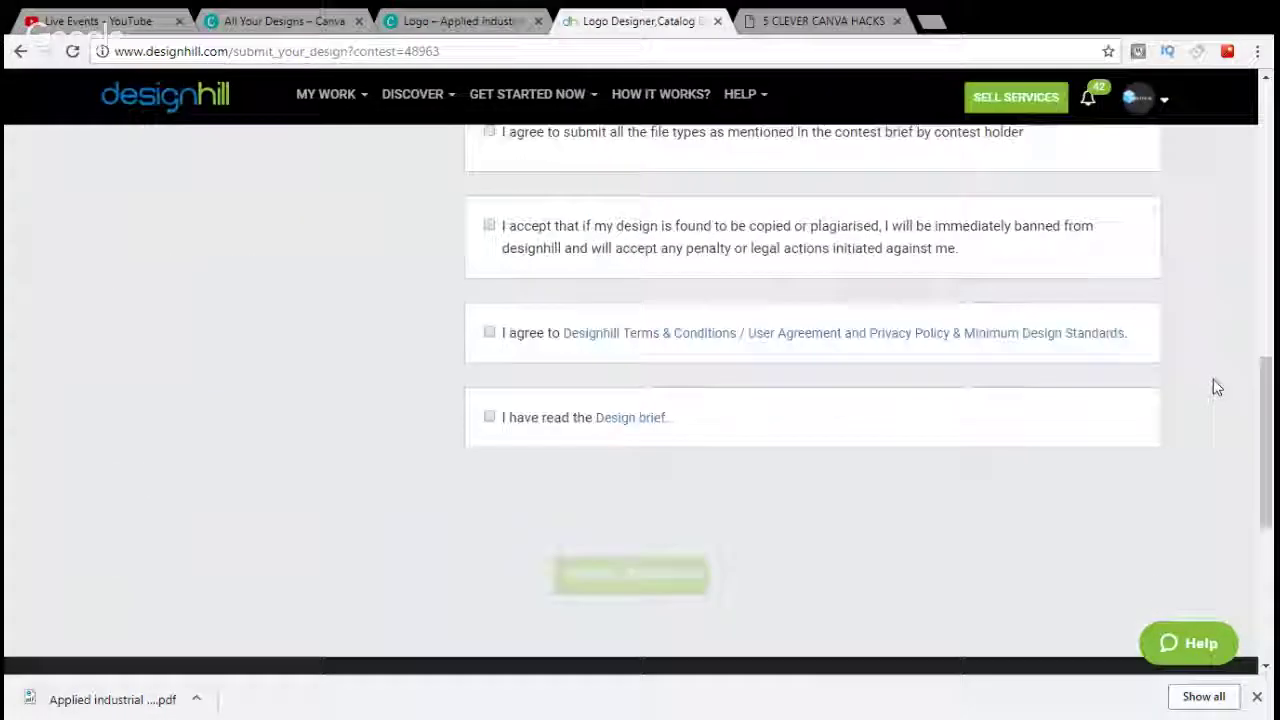
{"action": "scroll", "coordinate": [1215, 386], "scroll_direction": "up", "scroll_amount": 12}
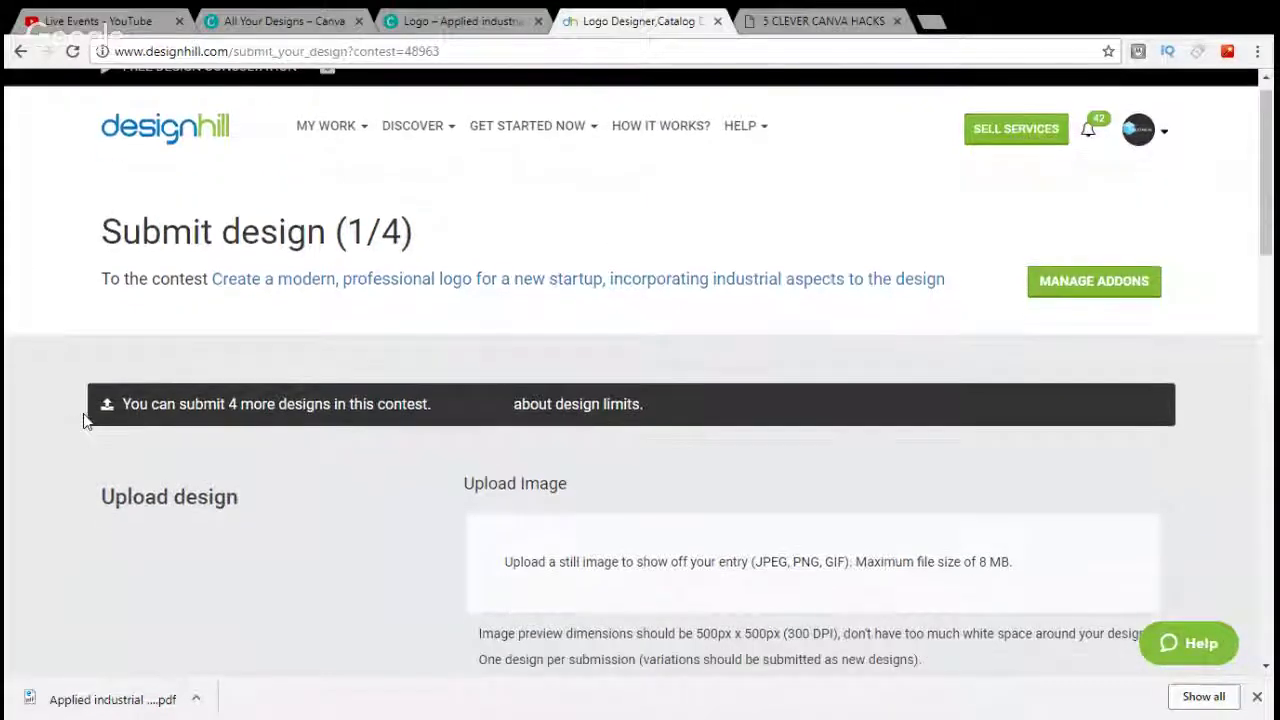
{"action": "scroll", "coordinate": [83, 420], "scroll_direction": "down", "scroll_amount": 10}
{"action": "scroll", "coordinate": [1072, 406], "scroll_direction": "up", "scroll_amount": 7}
{"action": "scroll", "coordinate": [1072, 406], "scroll_direction": "up", "scroll_amount": 3}
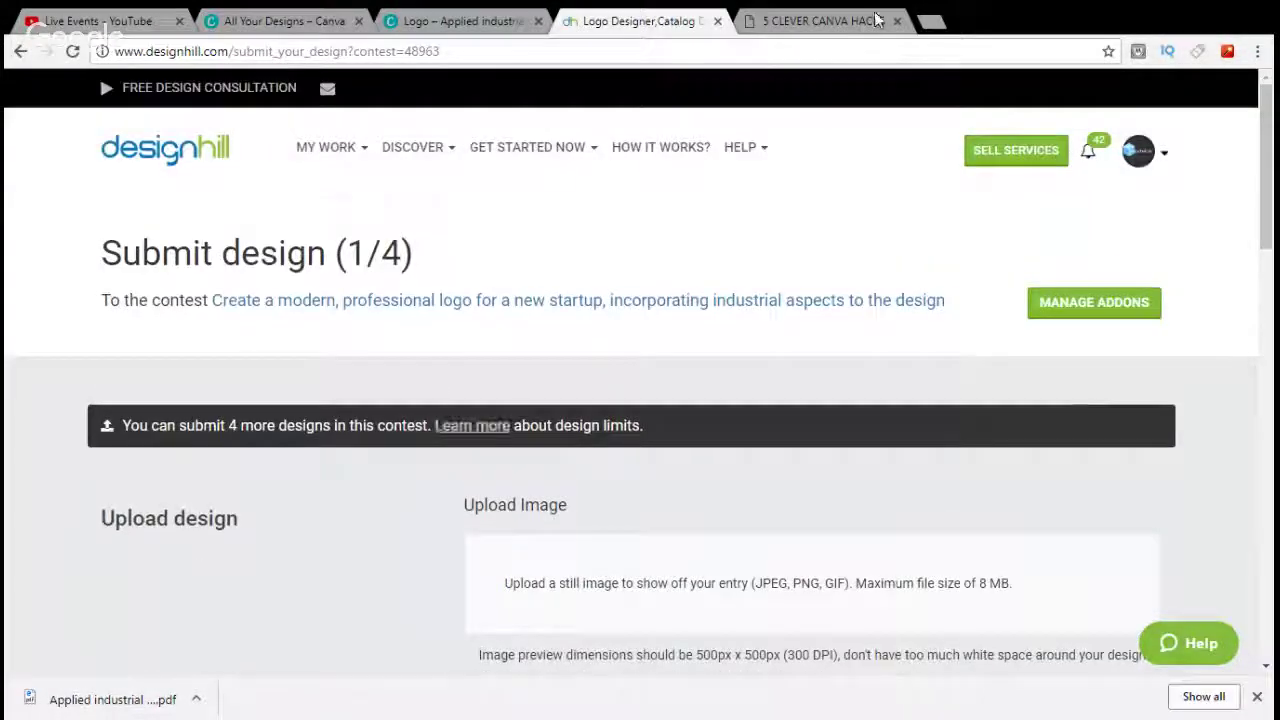
Switch to the 5 Clever Canva Hacks post showing the Secret codes section with two brand codes.
{"action": "left_click", "coordinate": [788, 19]}
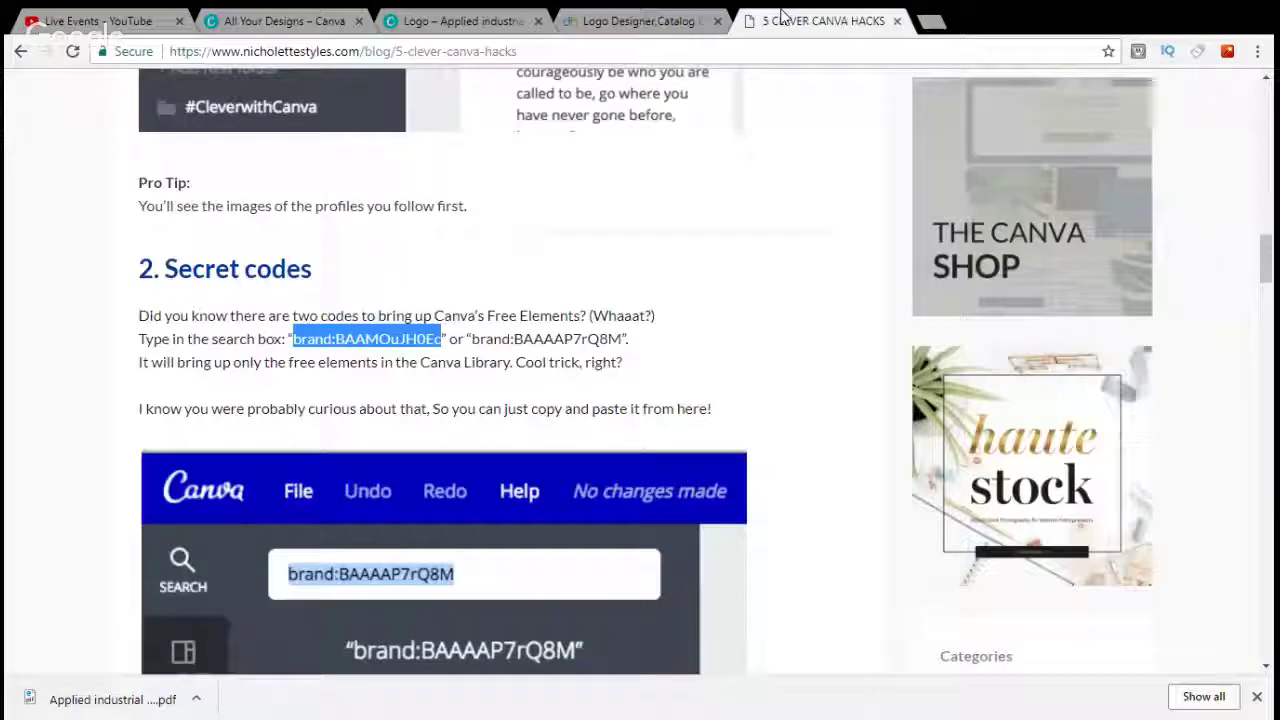